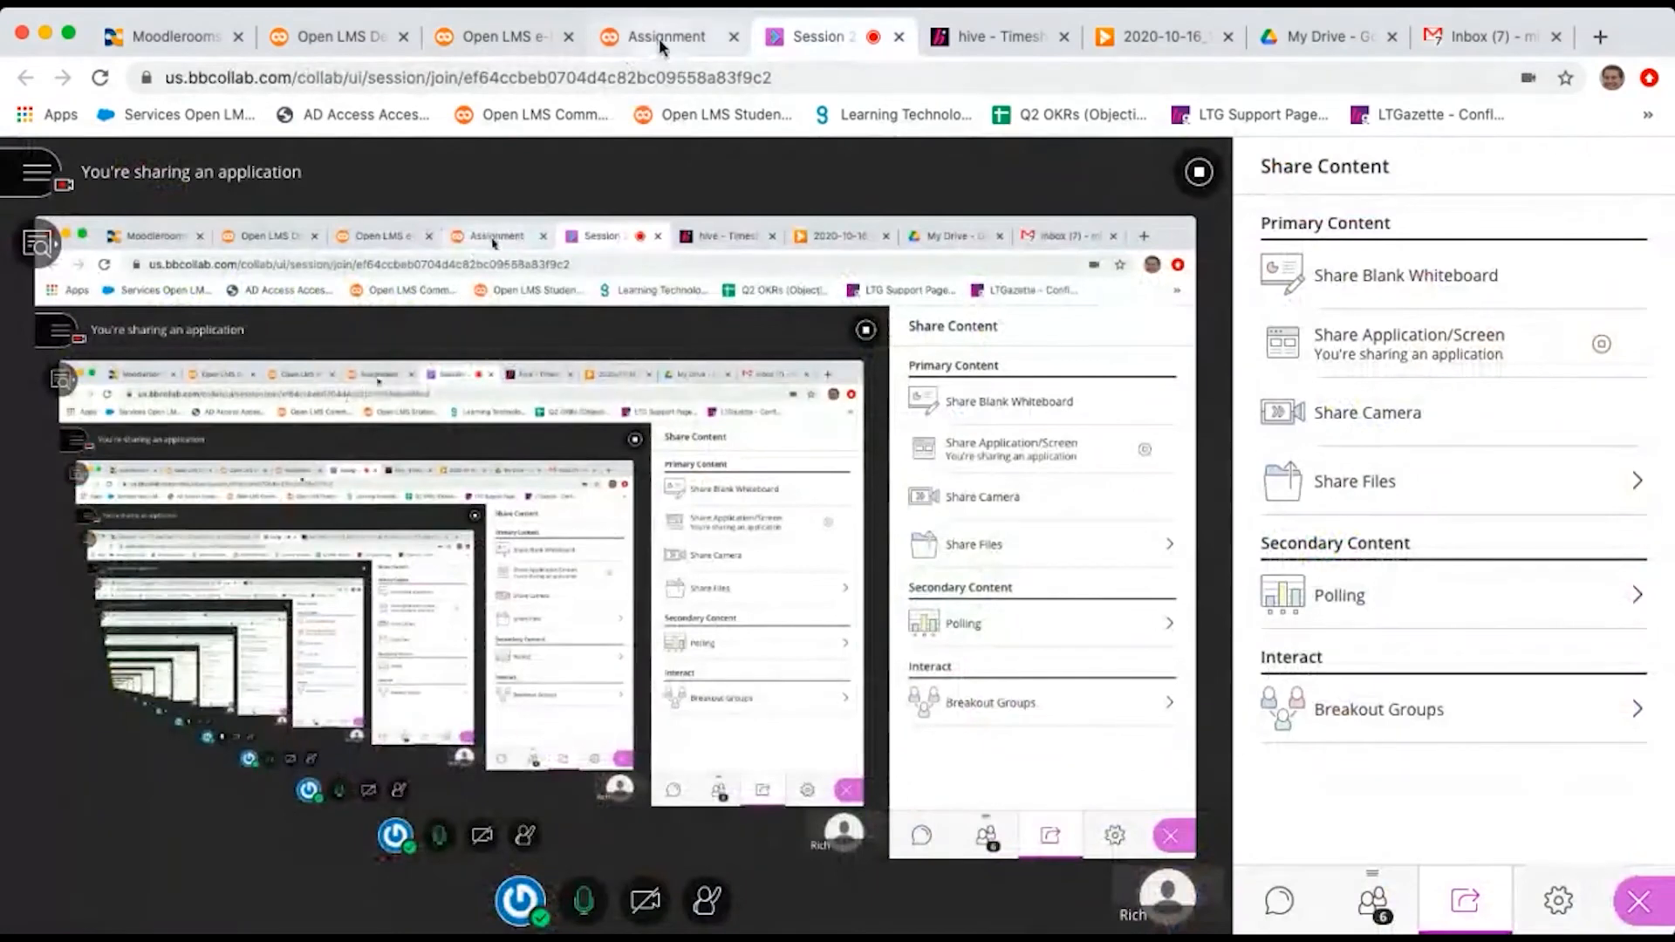
Step: Switch to the Open LMS e-Learning sandbox site and expand Site administration in its admin settings
left_click(520, 40)
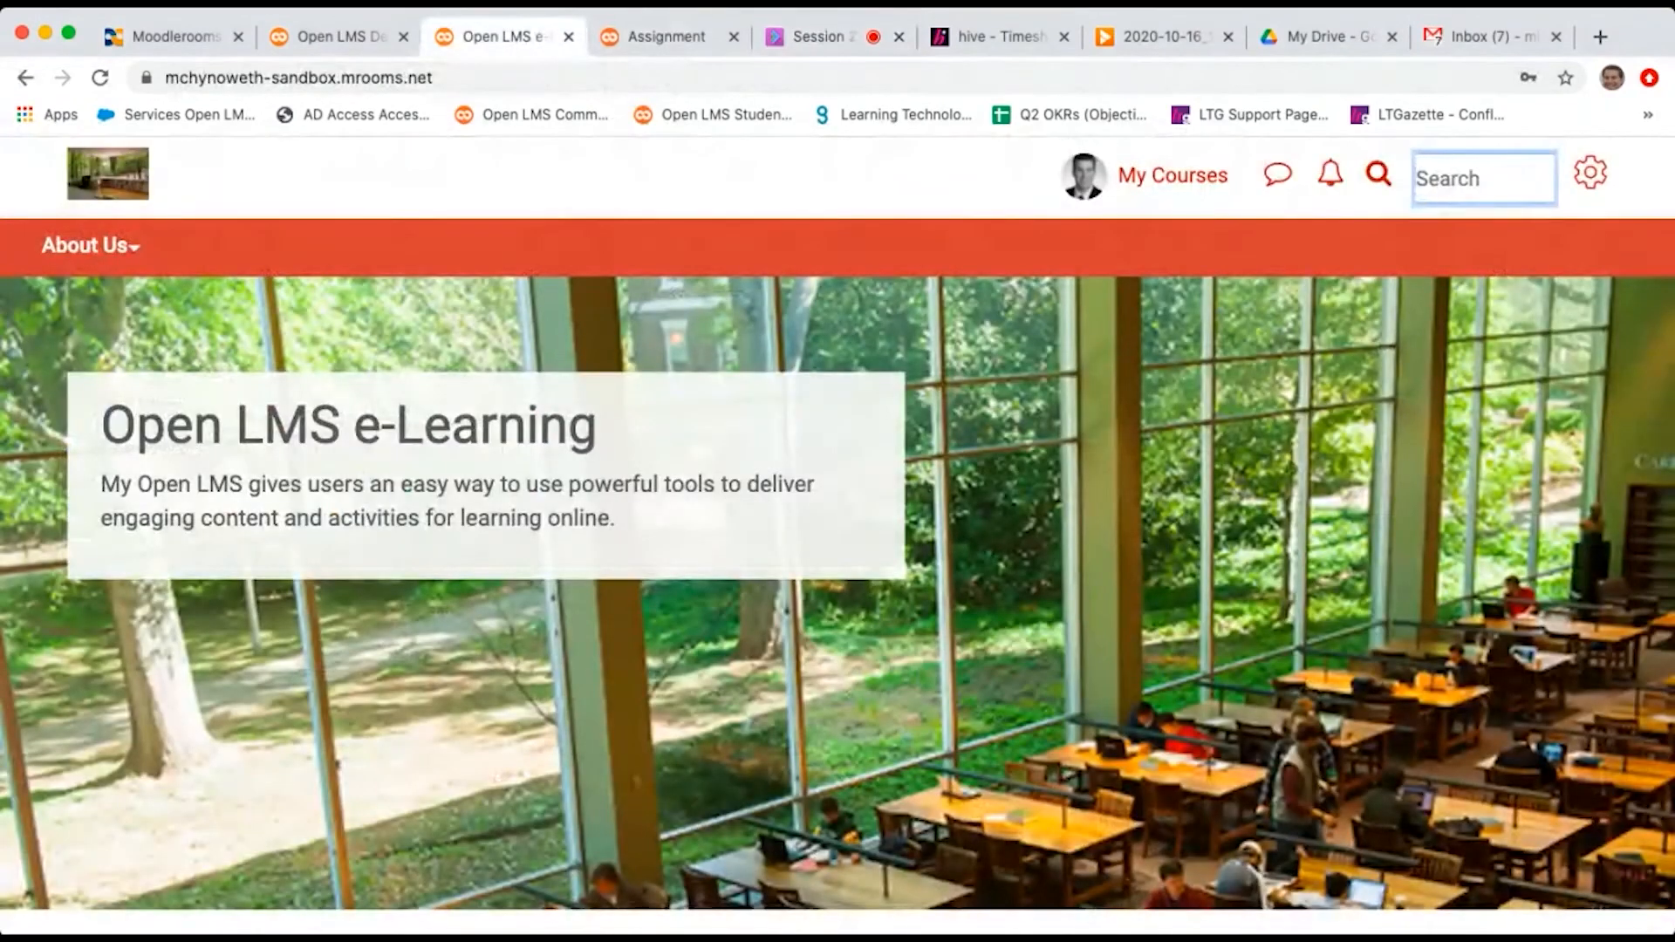
left_click(1078, 936)
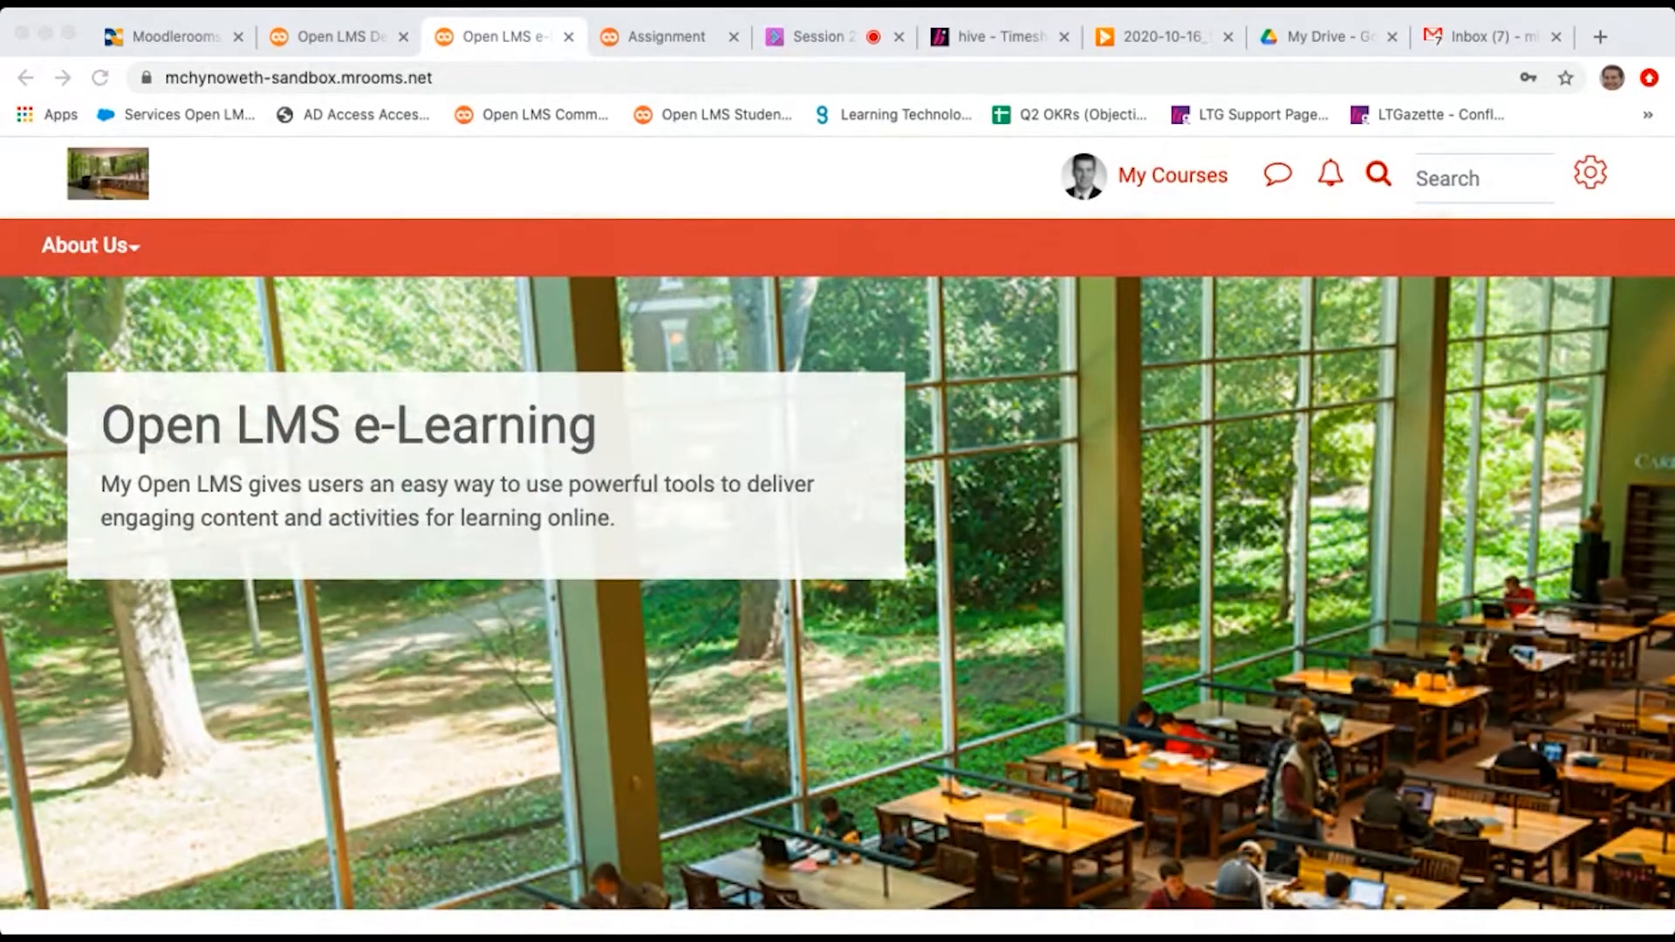
left_click(128, 680)
left_click(1591, 175)
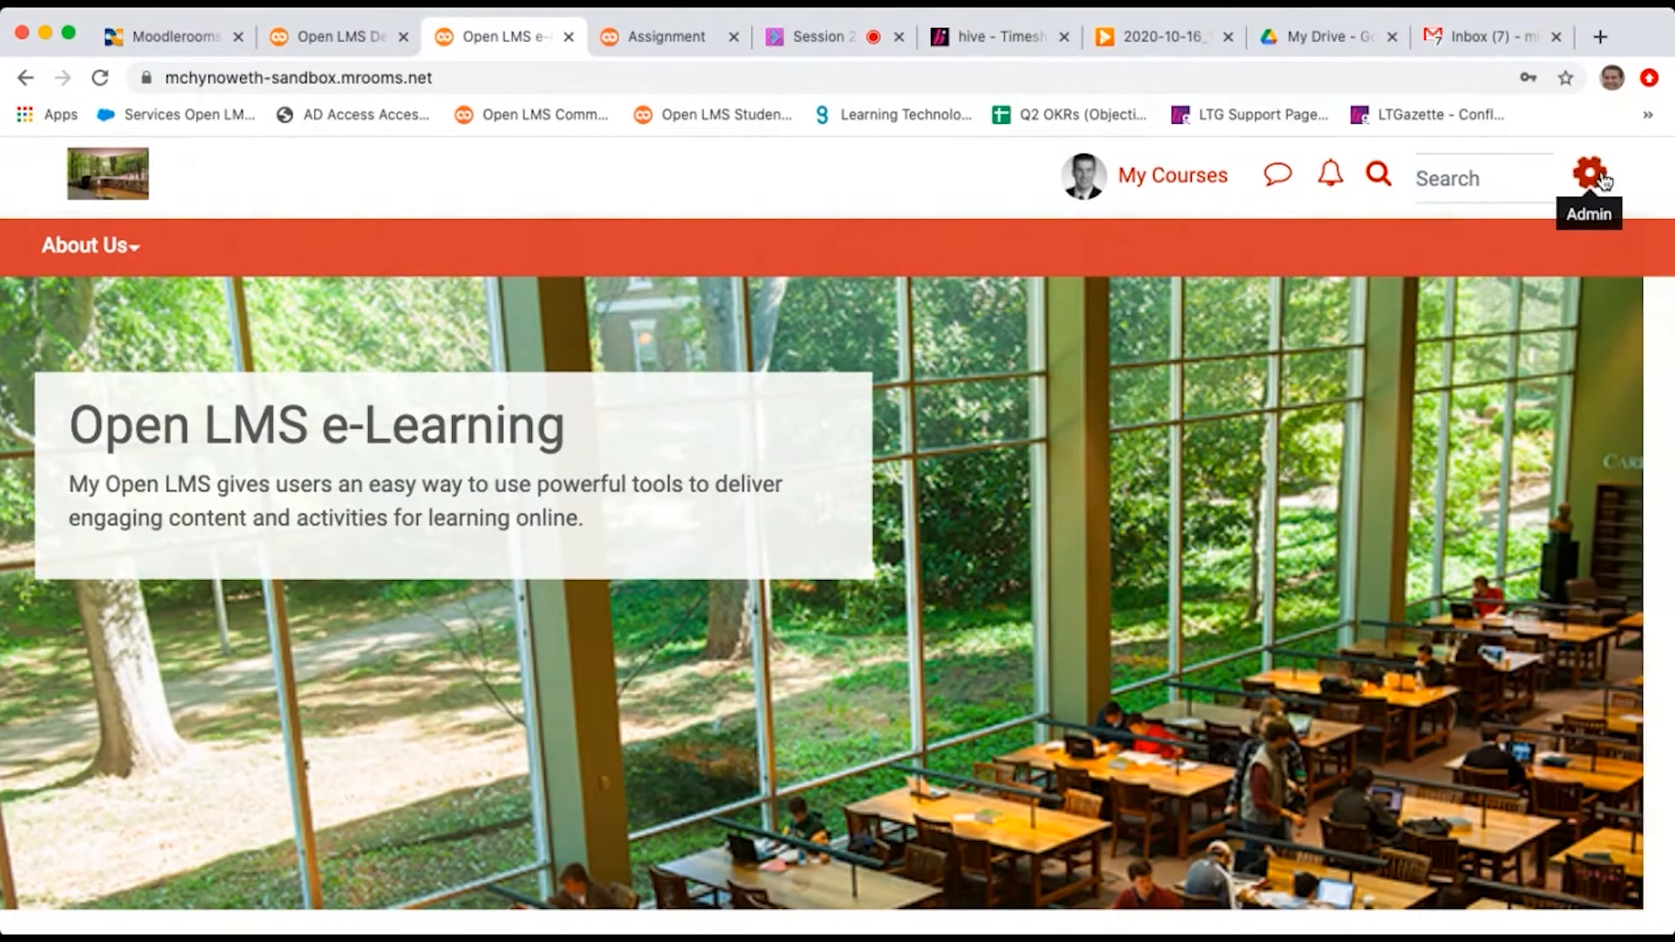
left_click(1357, 328)
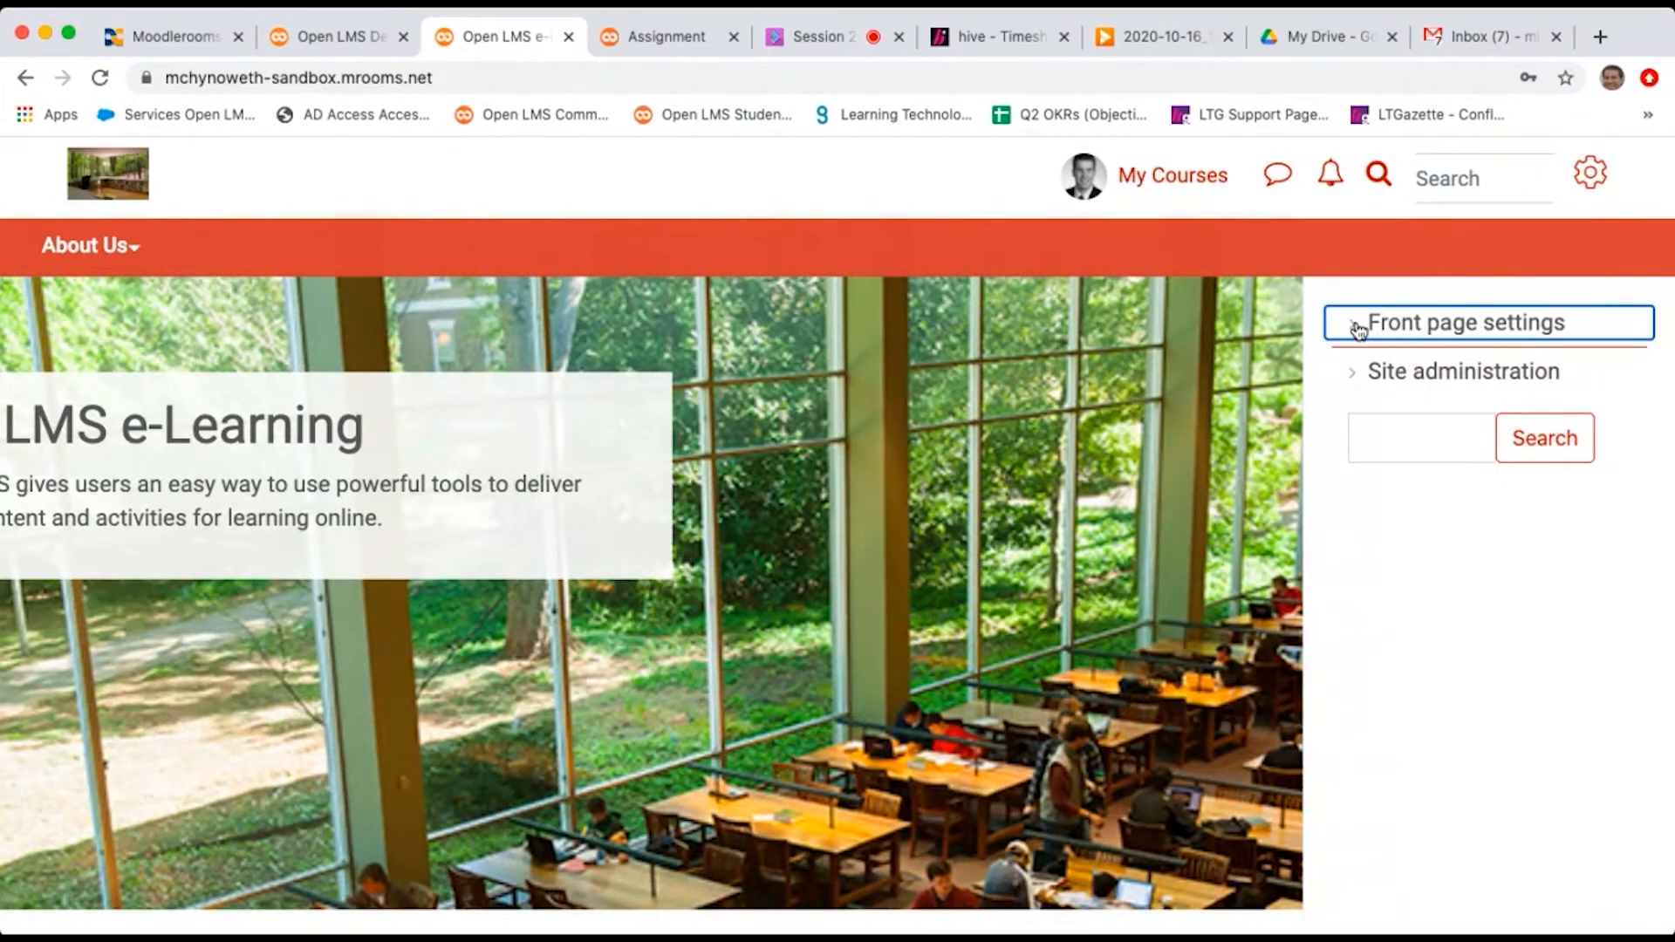
left_click(1352, 374)
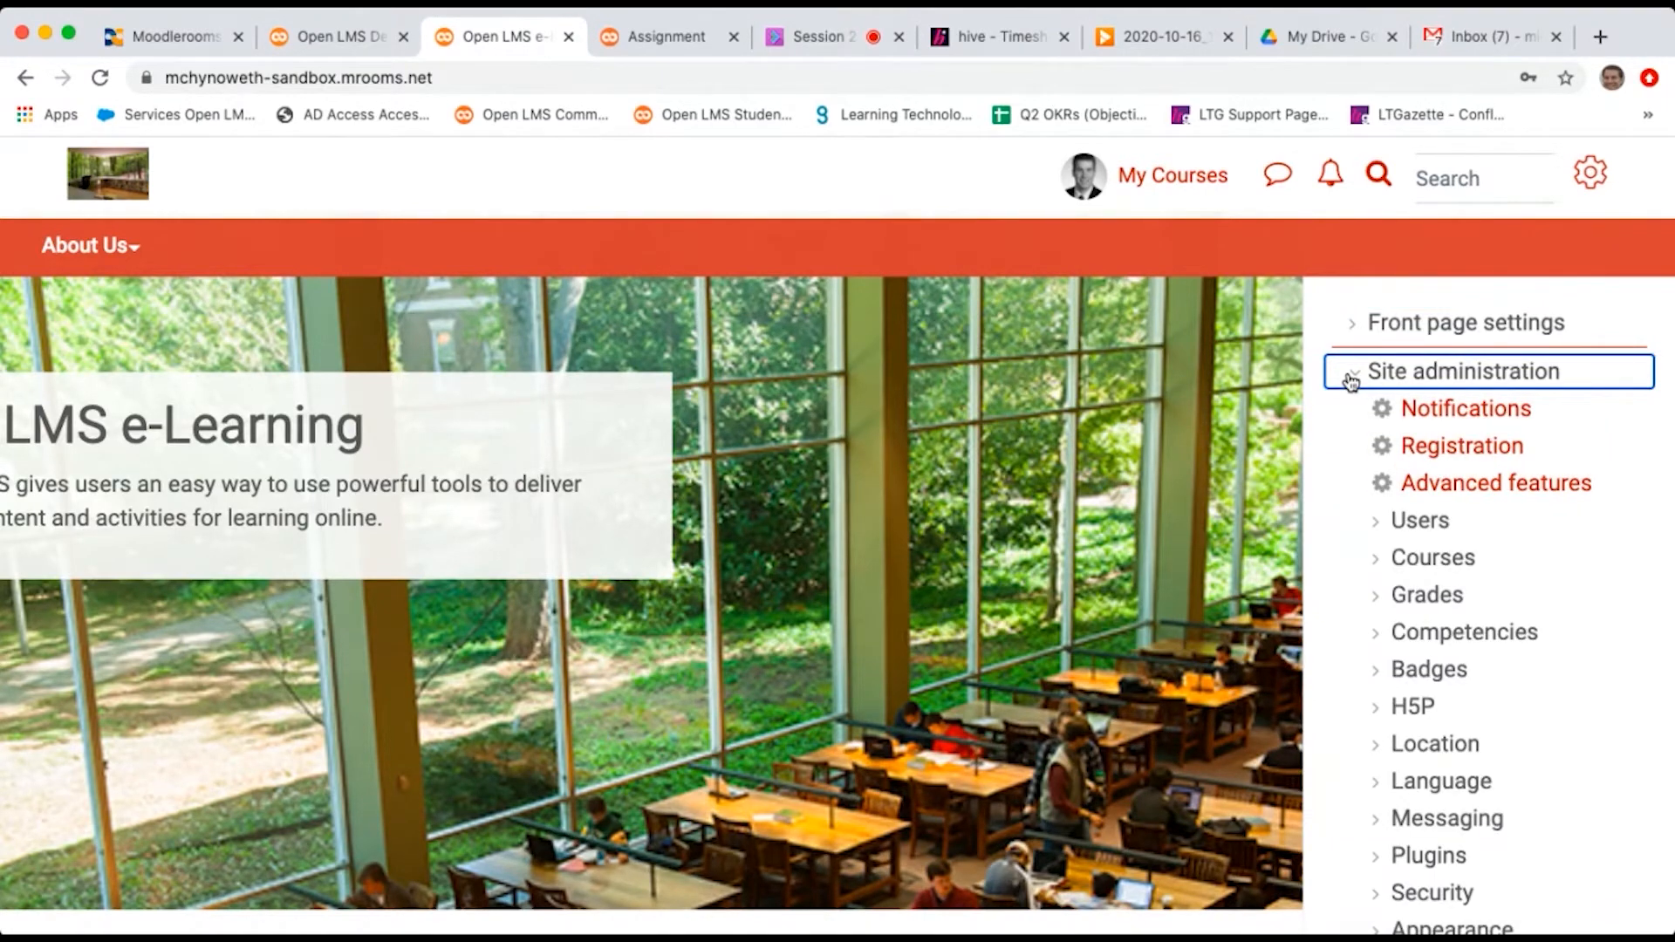
Step: Open the general settings page for Grades under Site administration
scroll(1351, 380, "down", 2)
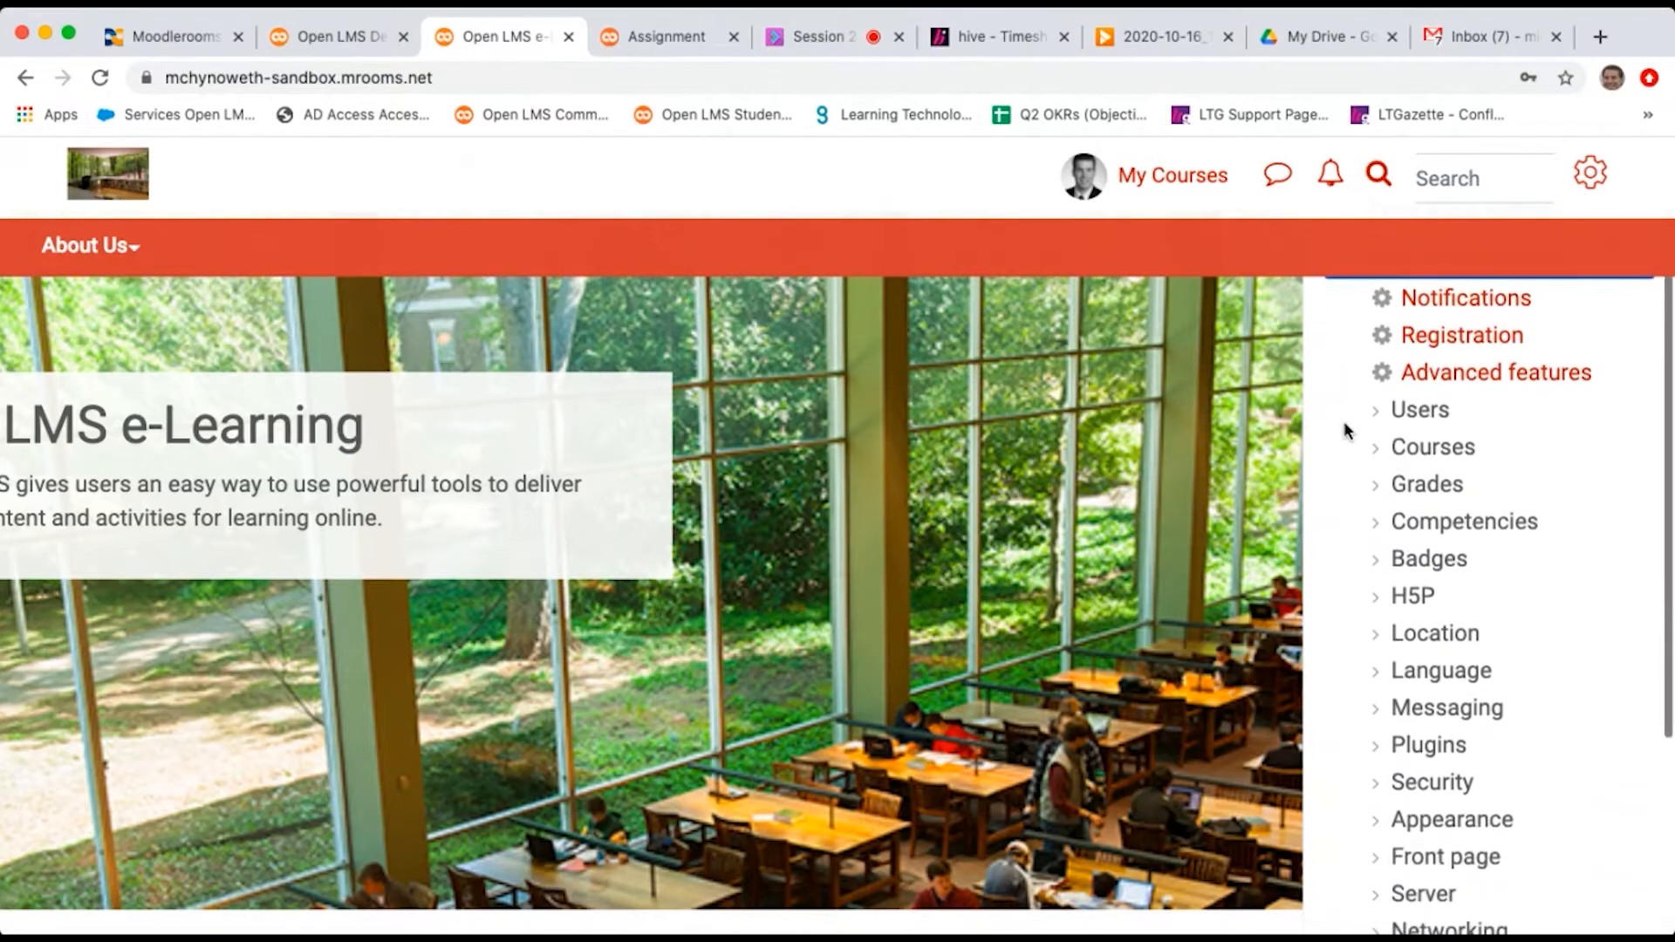
scroll(1346, 430, "up", 1)
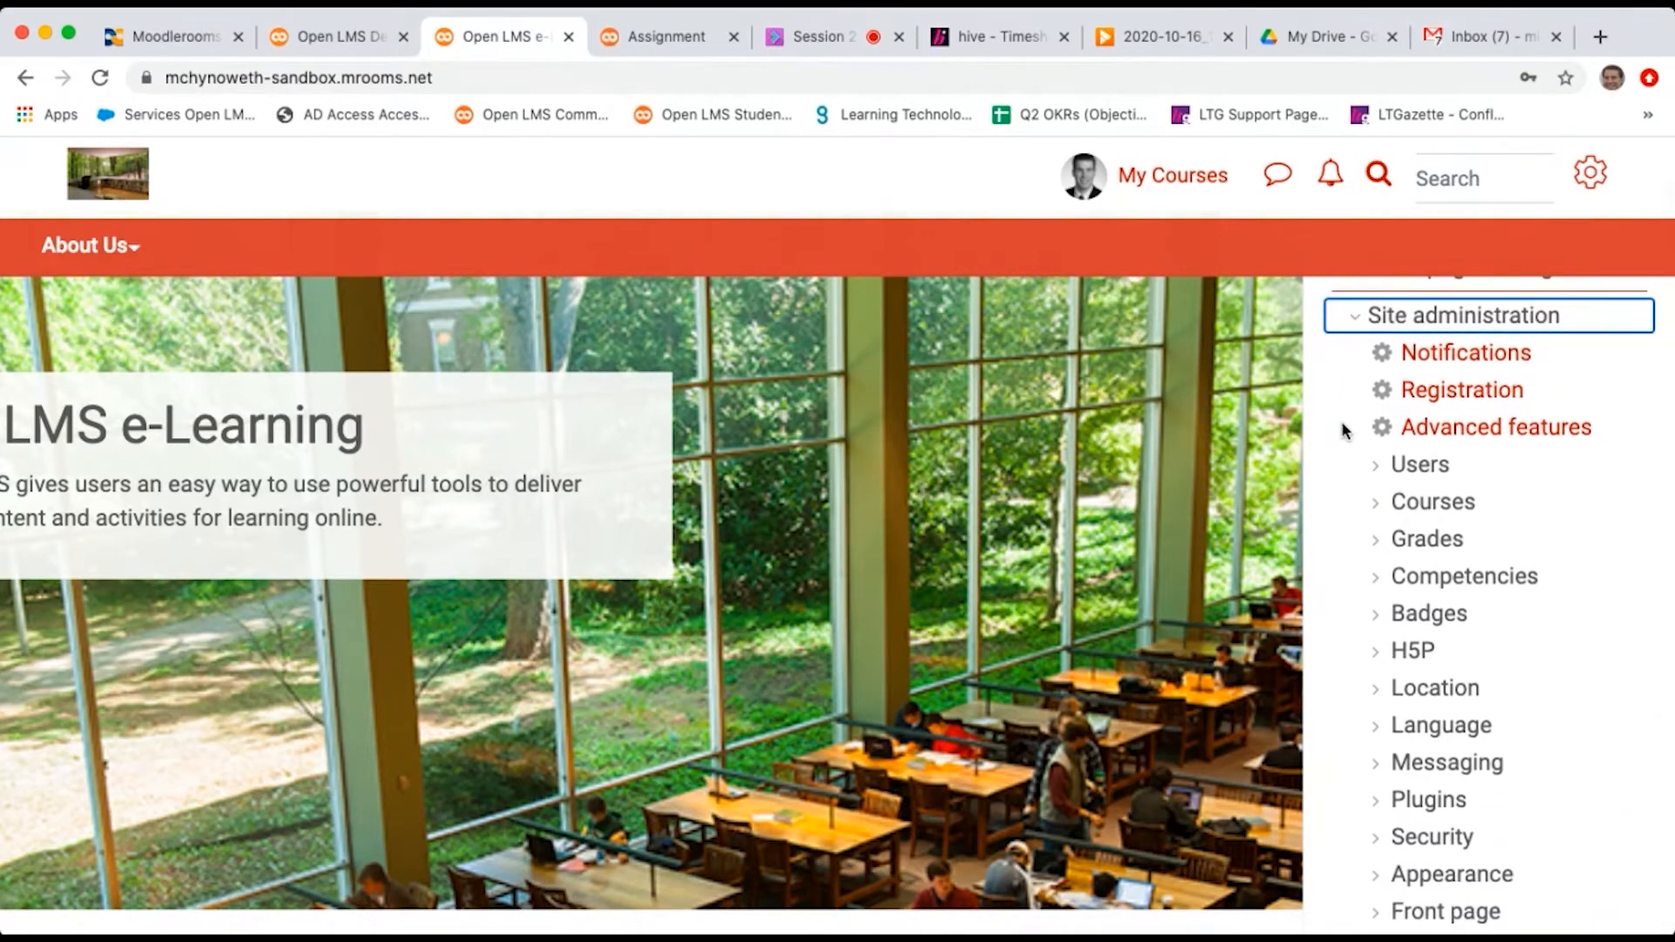
left_click(1374, 543)
scroll(1374, 550, "down", 4)
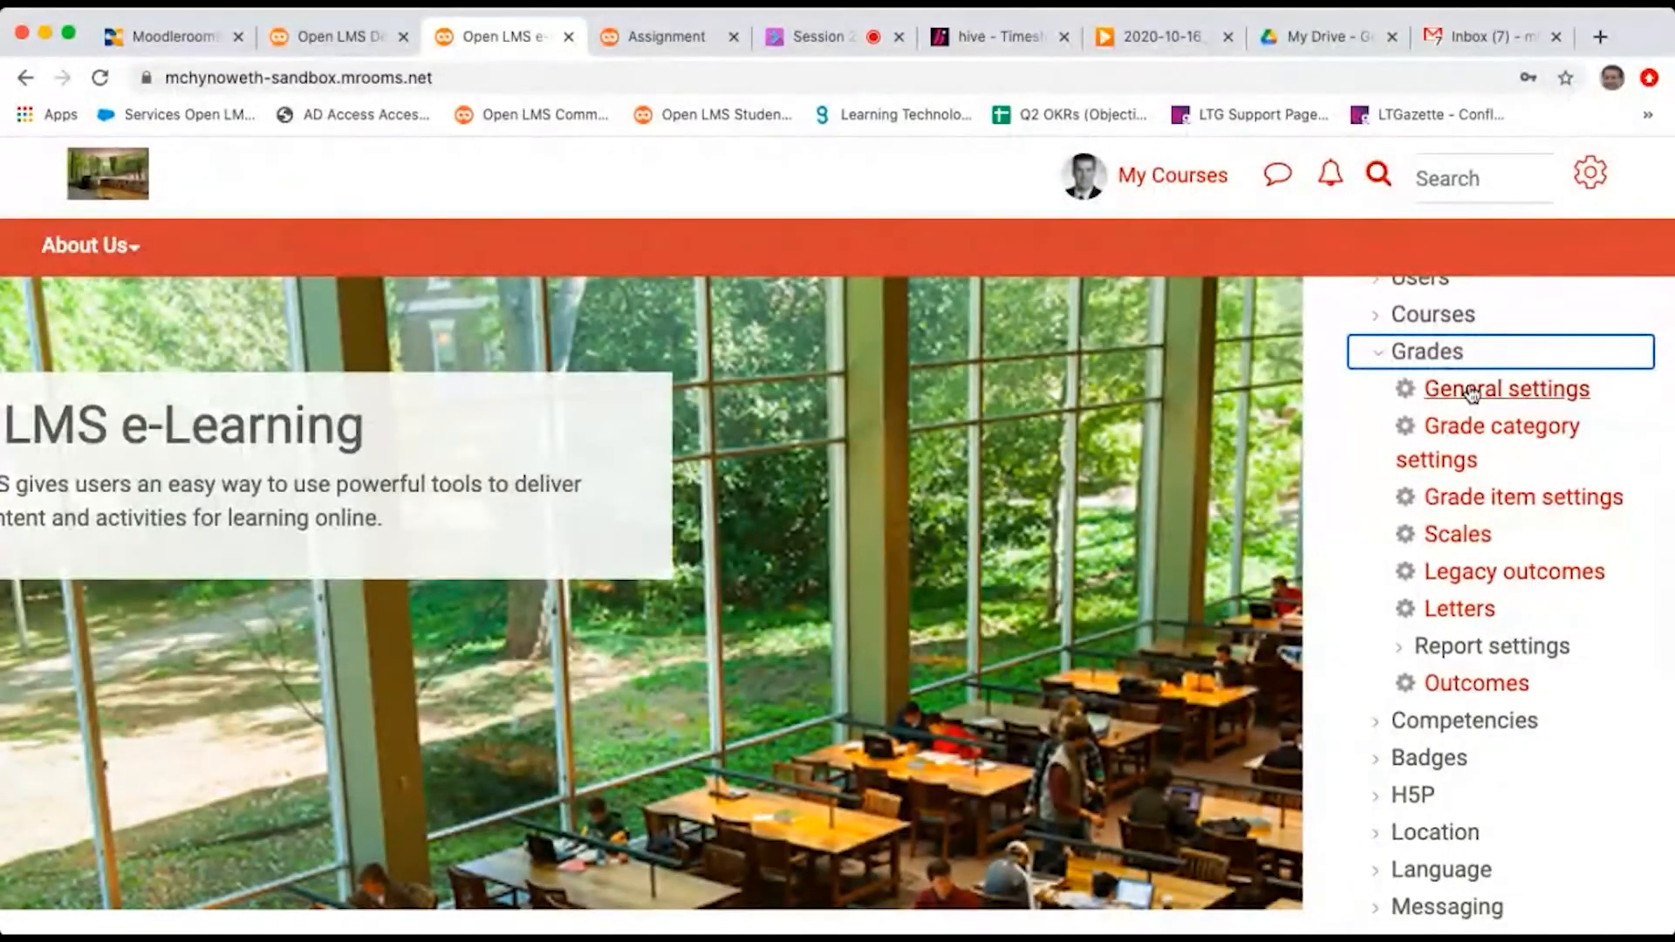
left_click(1472, 394)
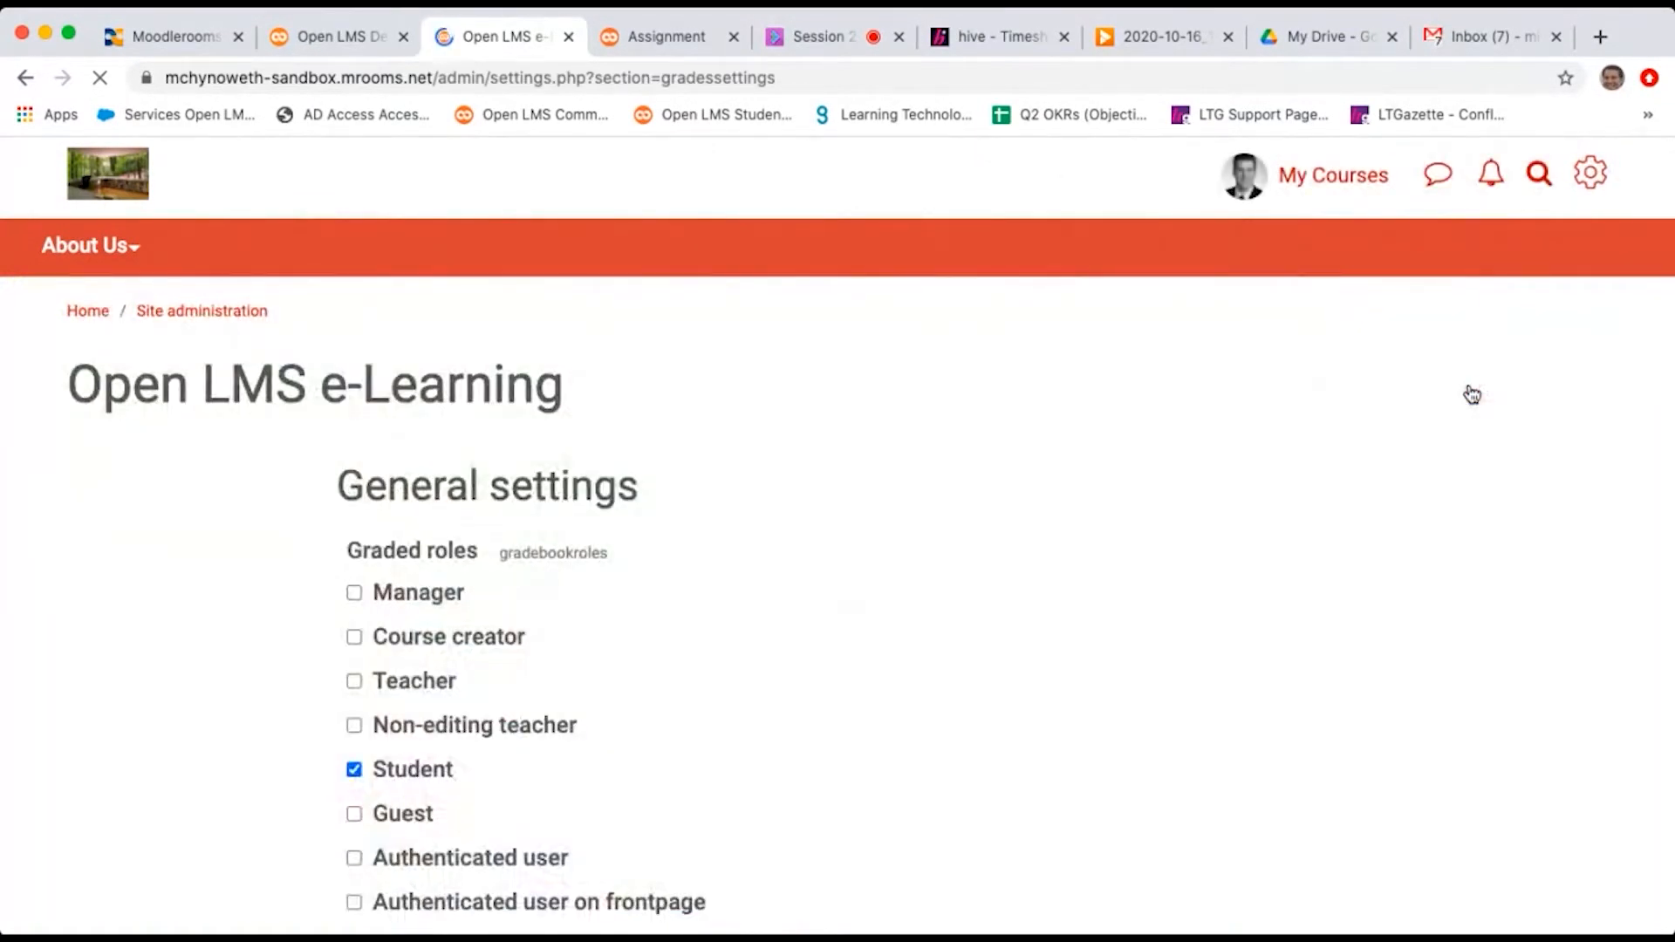
Step: Look through the general grade settings down to the export fields, and check the Collaborate session before returning
scroll(970, 548, "down", 4)
scroll(971, 548, "down", 8)
scroll(976, 544, "down", 20)
scroll(975, 544, "down", 15)
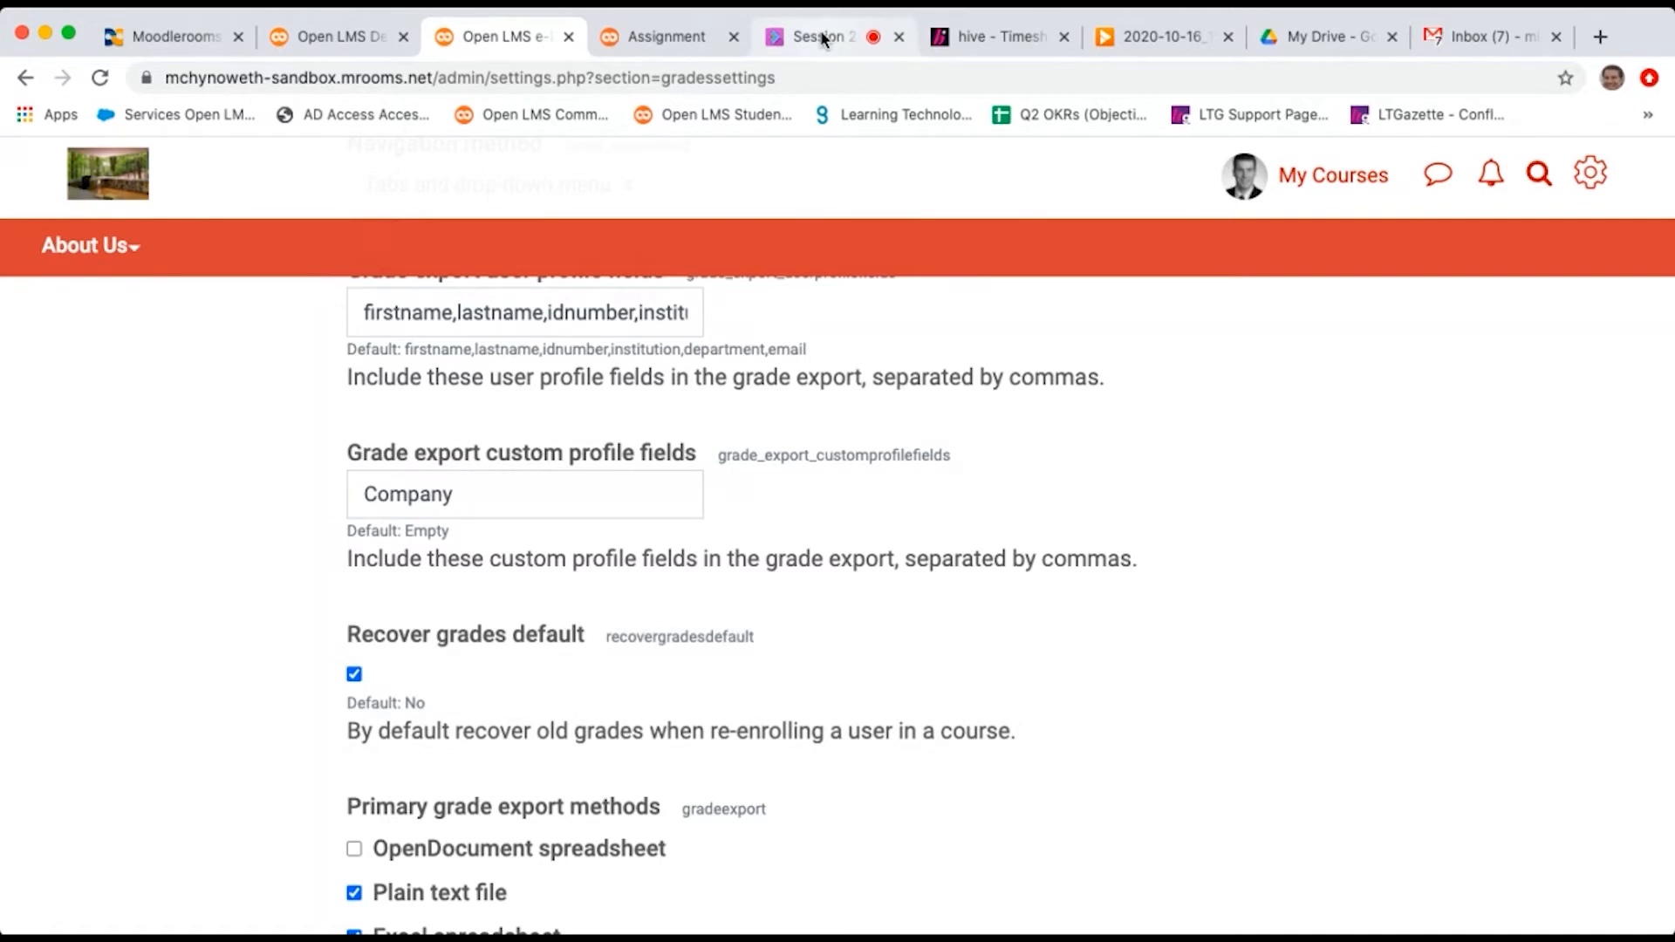
left_click(820, 30)
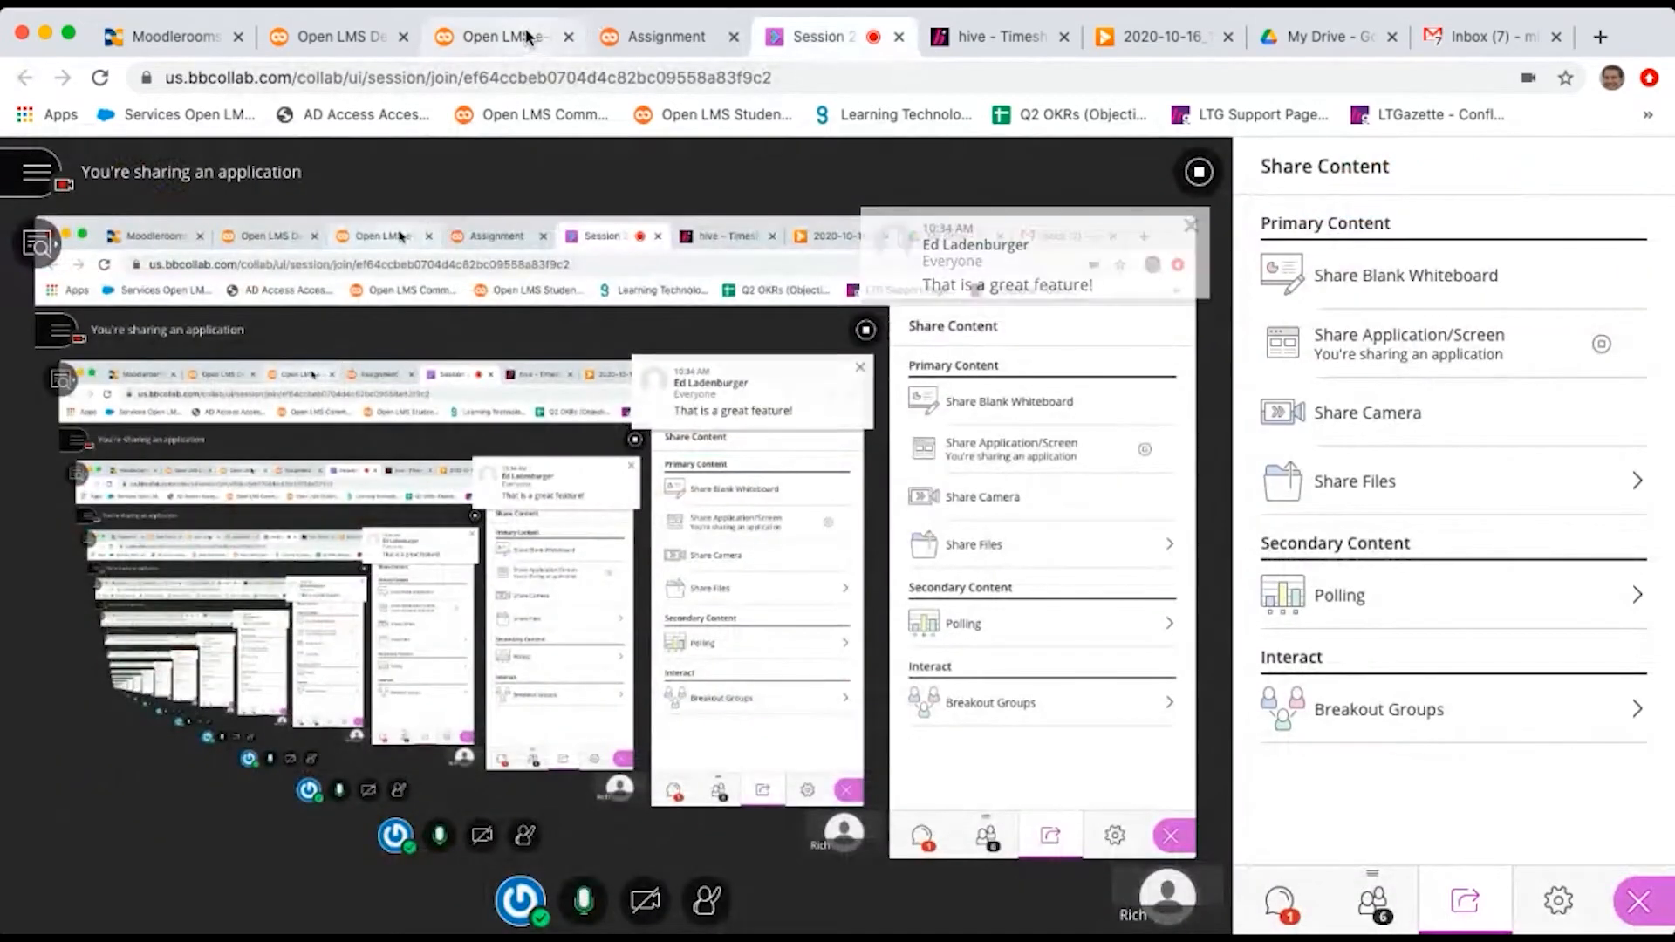
left_click(532, 37)
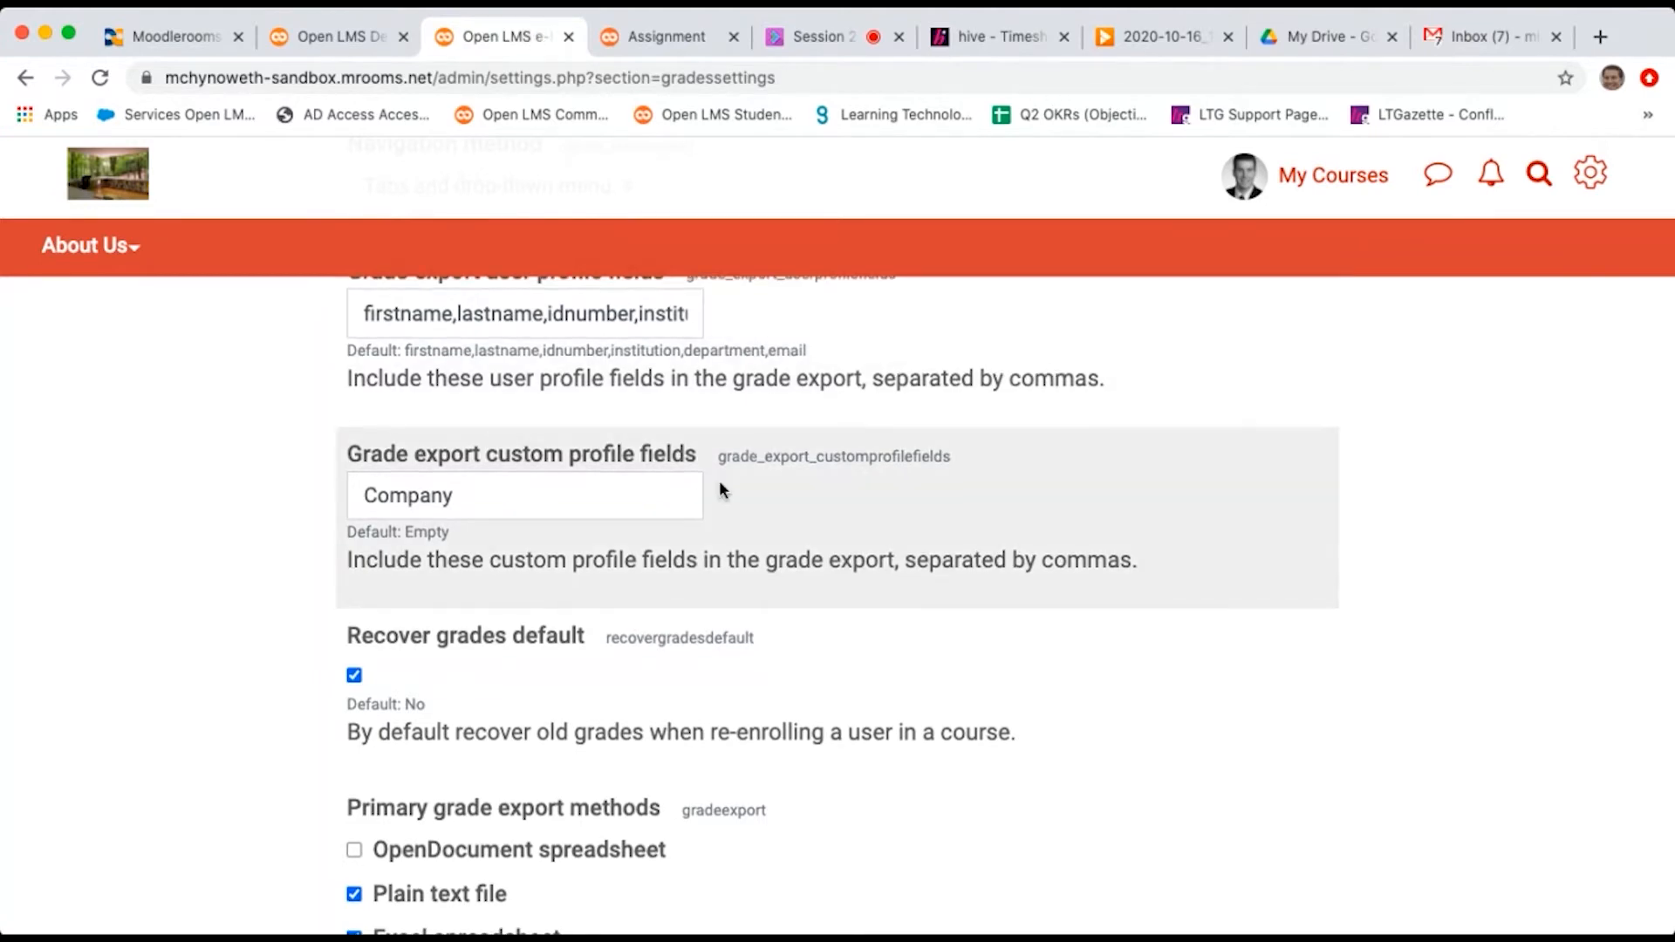
Step: Examine which roles can be chosen under Graded roles in the general grade settings
scroll(720, 482, "down", 15)
scroll(720, 482, "up", 15)
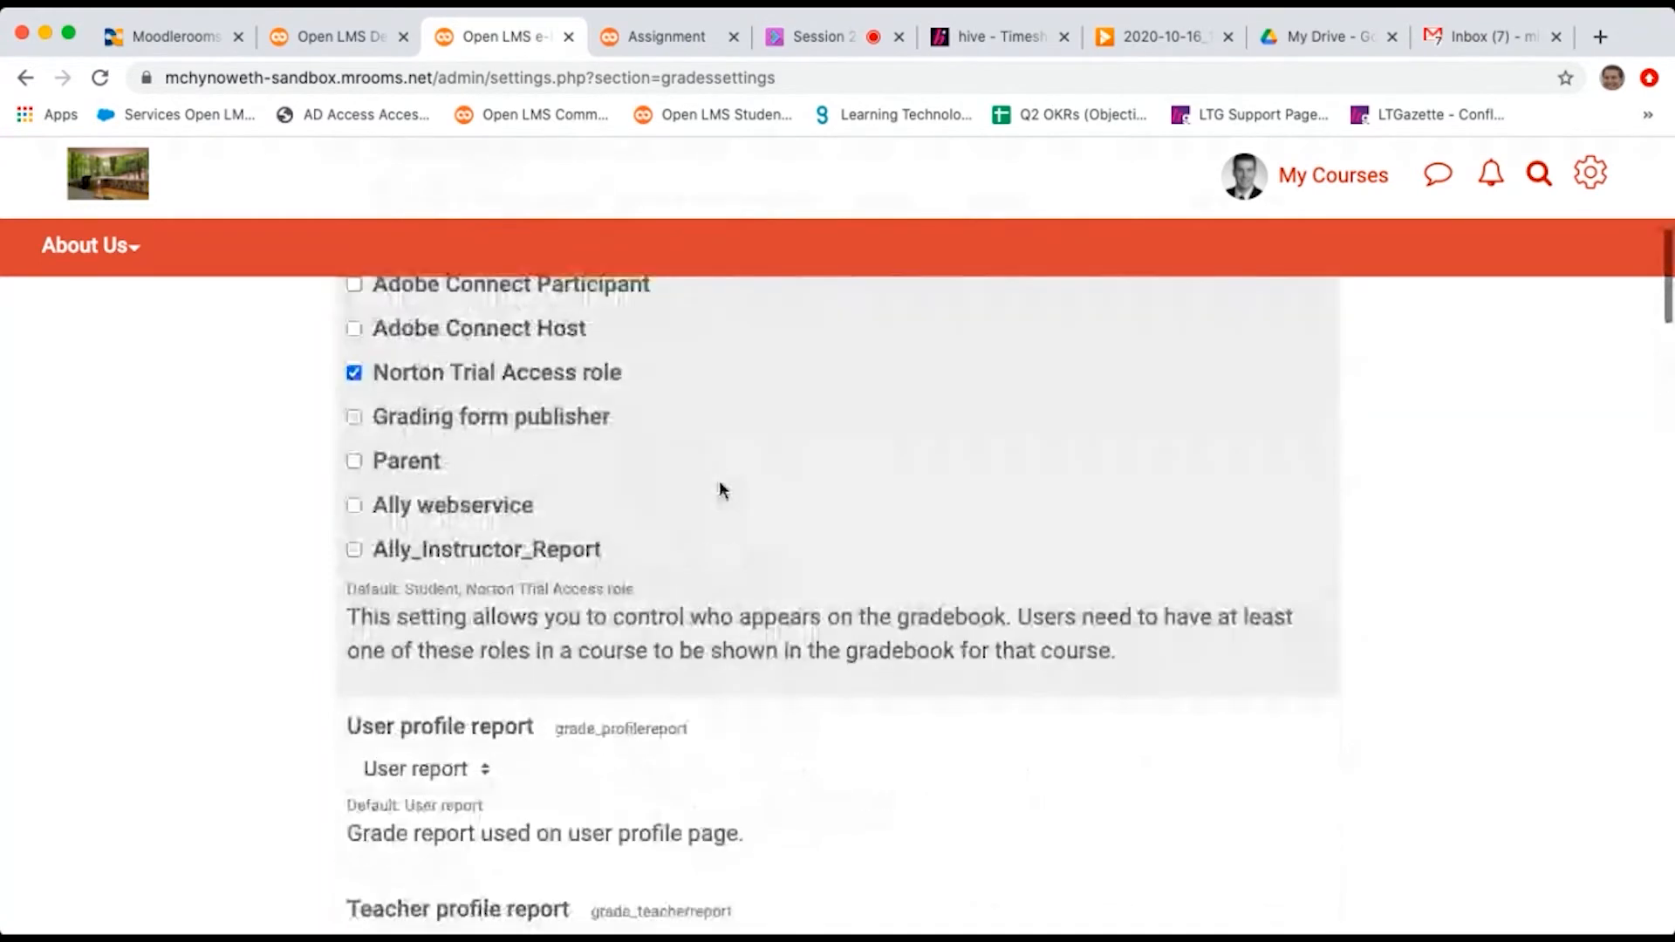
scroll(719, 489, "up", 2)
scroll(719, 489, "down", 3)
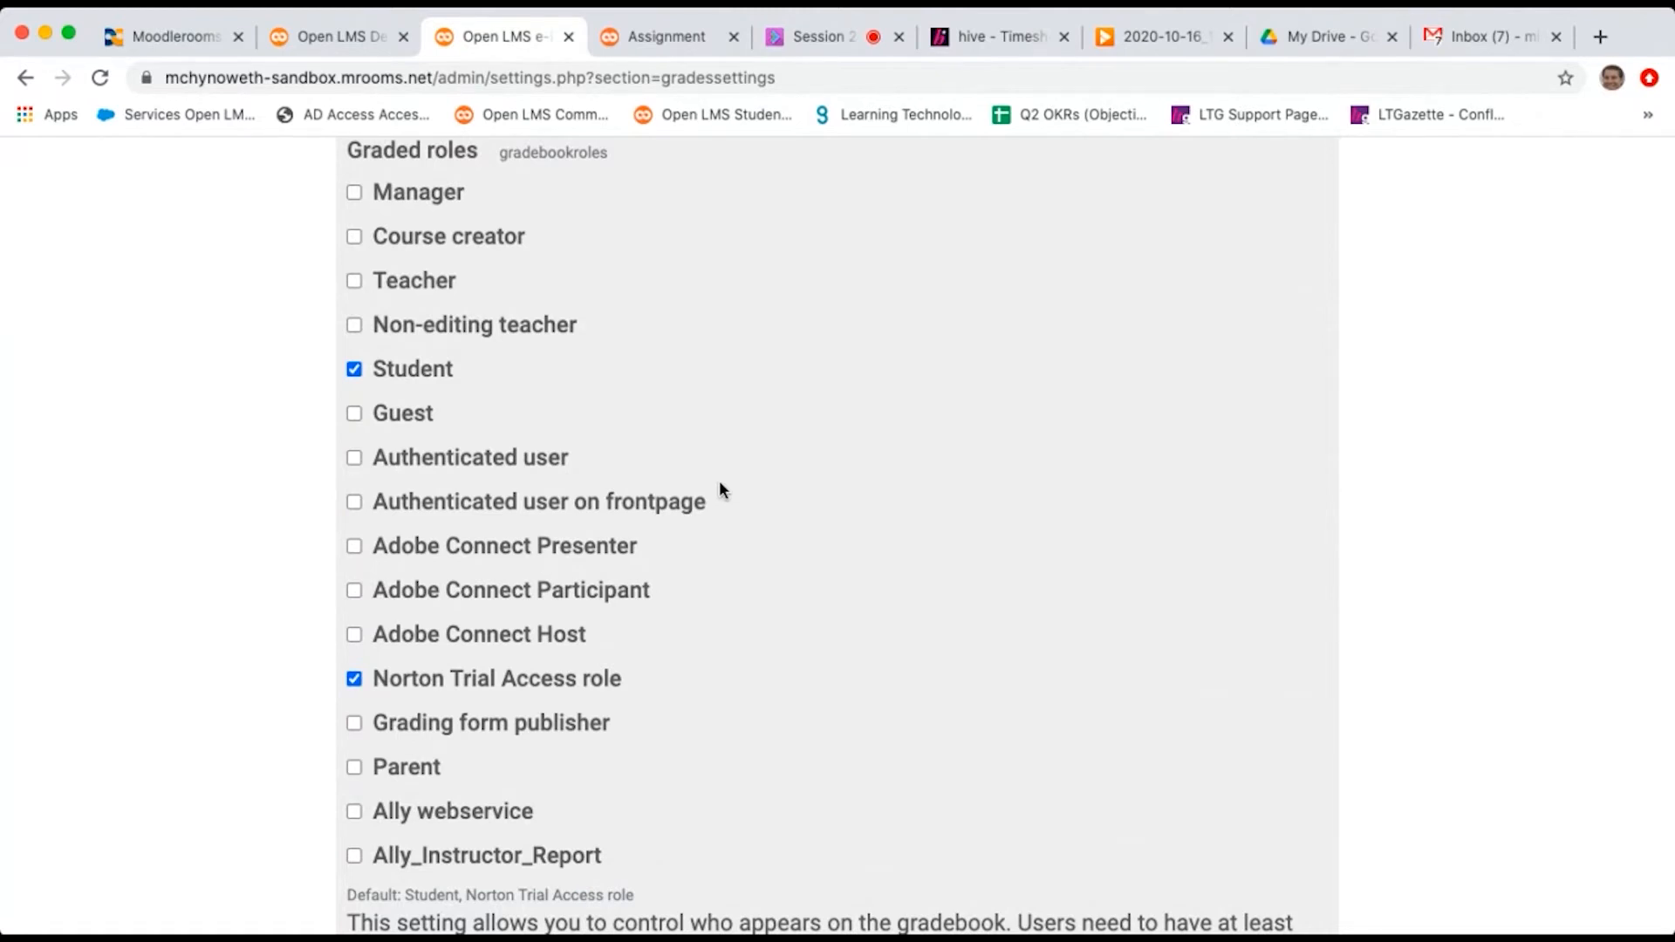
scroll(719, 480, "up", 3)
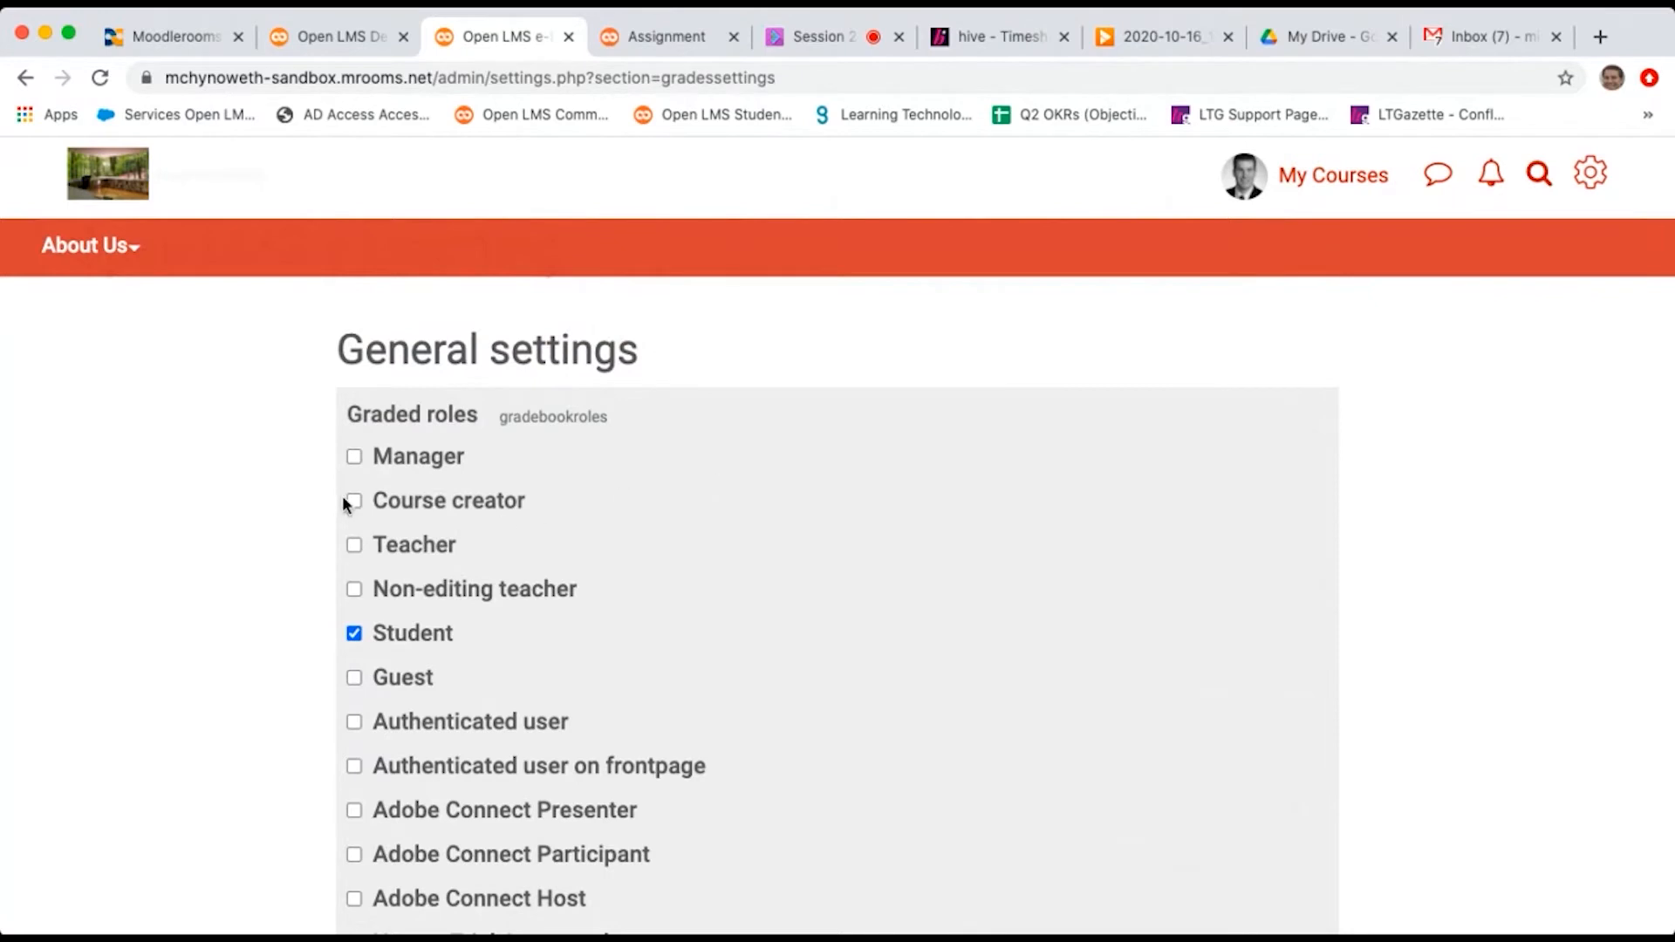
Step: Try adding Teacher to the graded roles
left_click(355, 546)
scroll(356, 547, "down", 1)
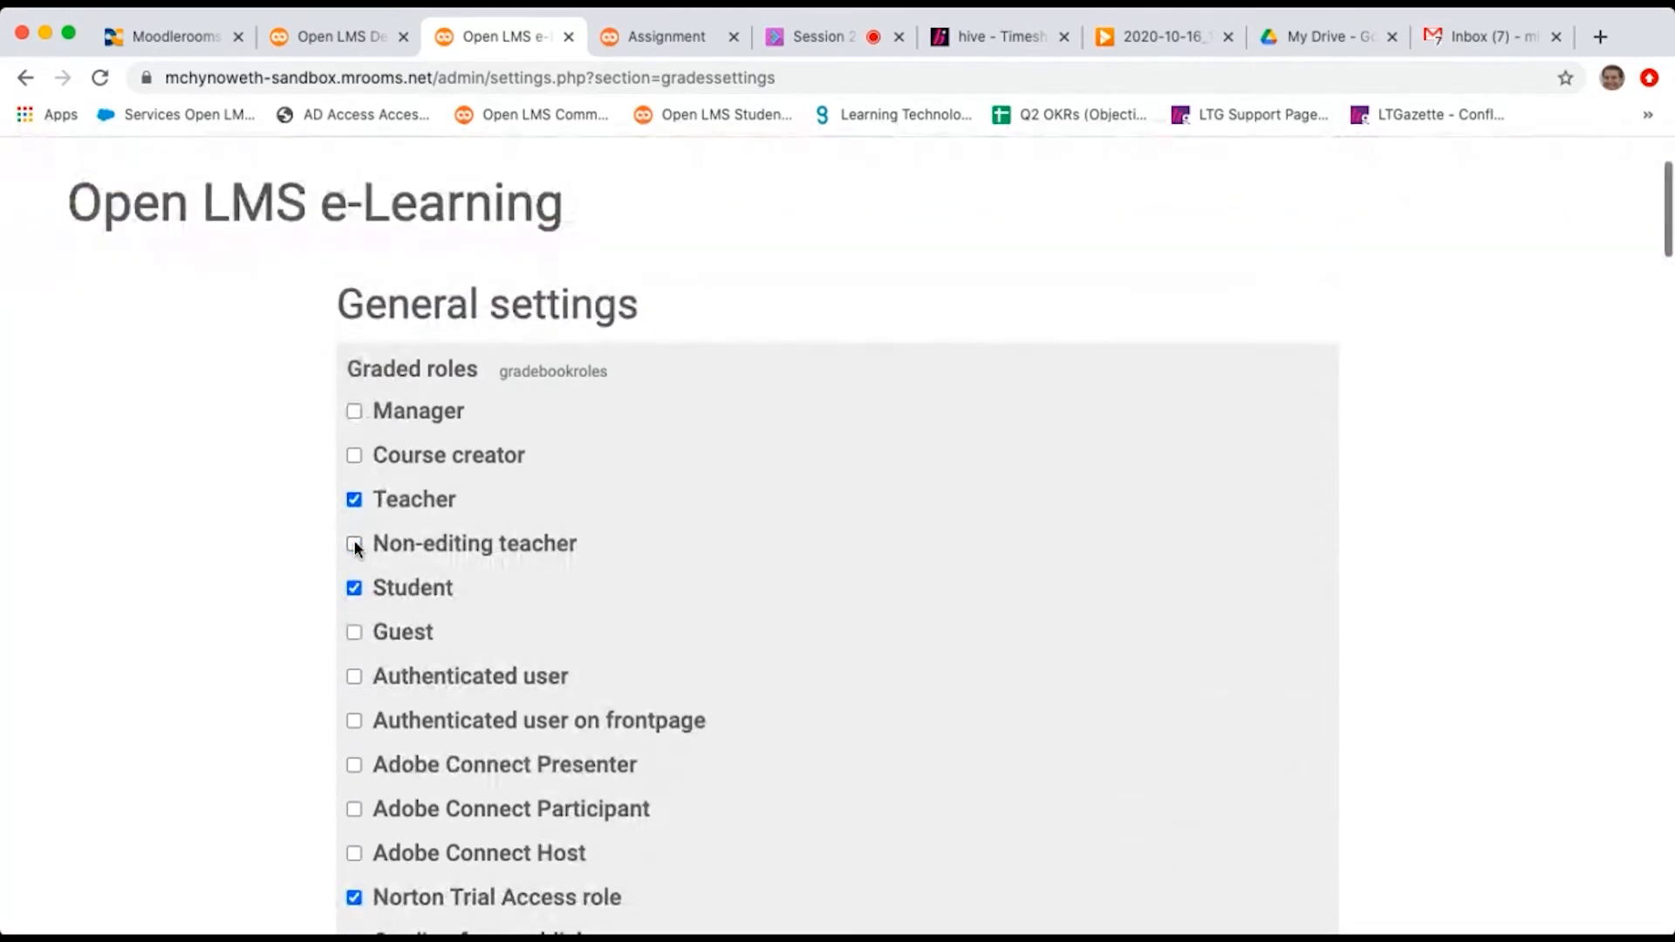
scroll(357, 547, "up", 1)
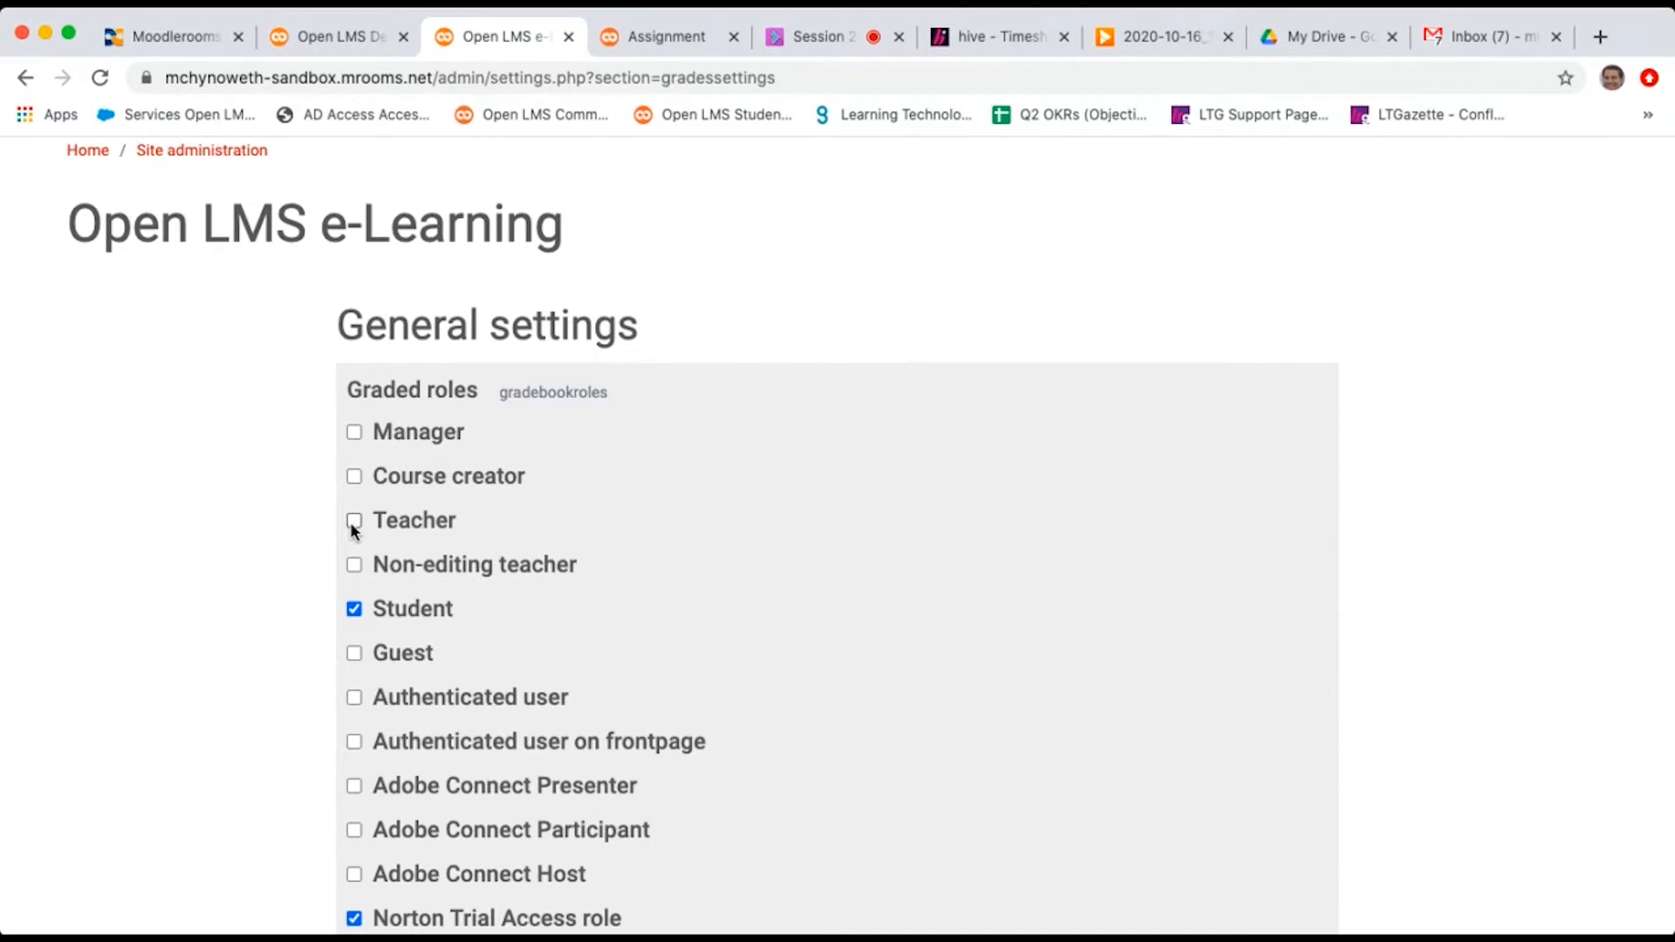
Step: Review the user and teacher profile report settings and inspect the choices for Aggregation position
scroll(353, 528, "down", 10)
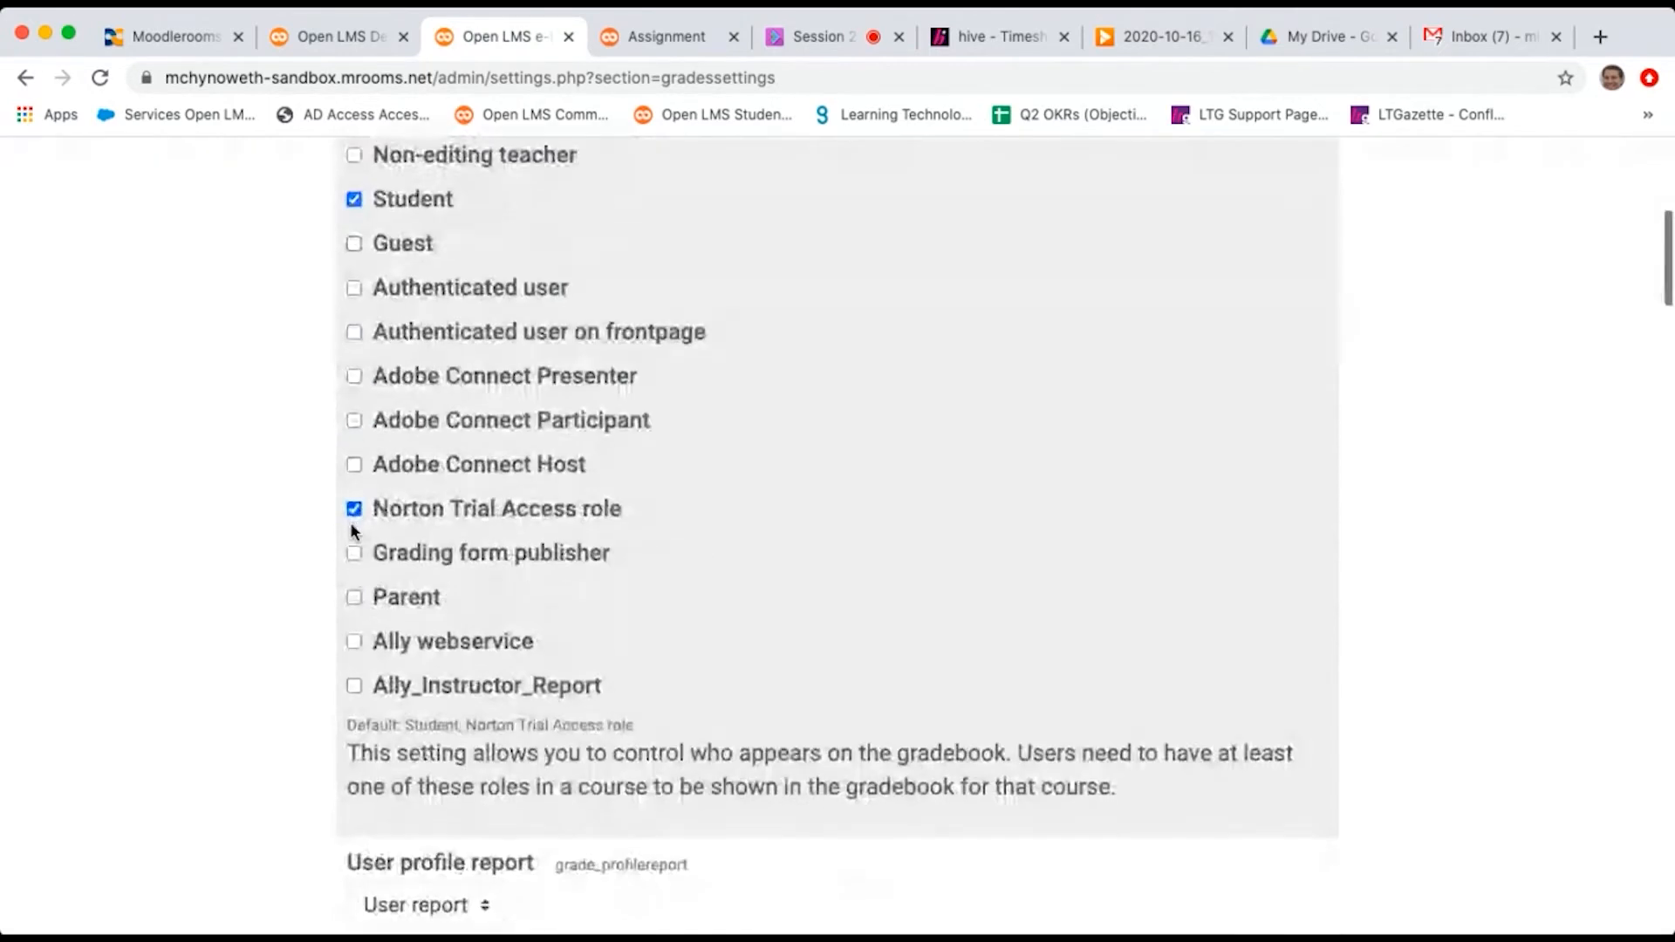
scroll(352, 531, "up", 1)
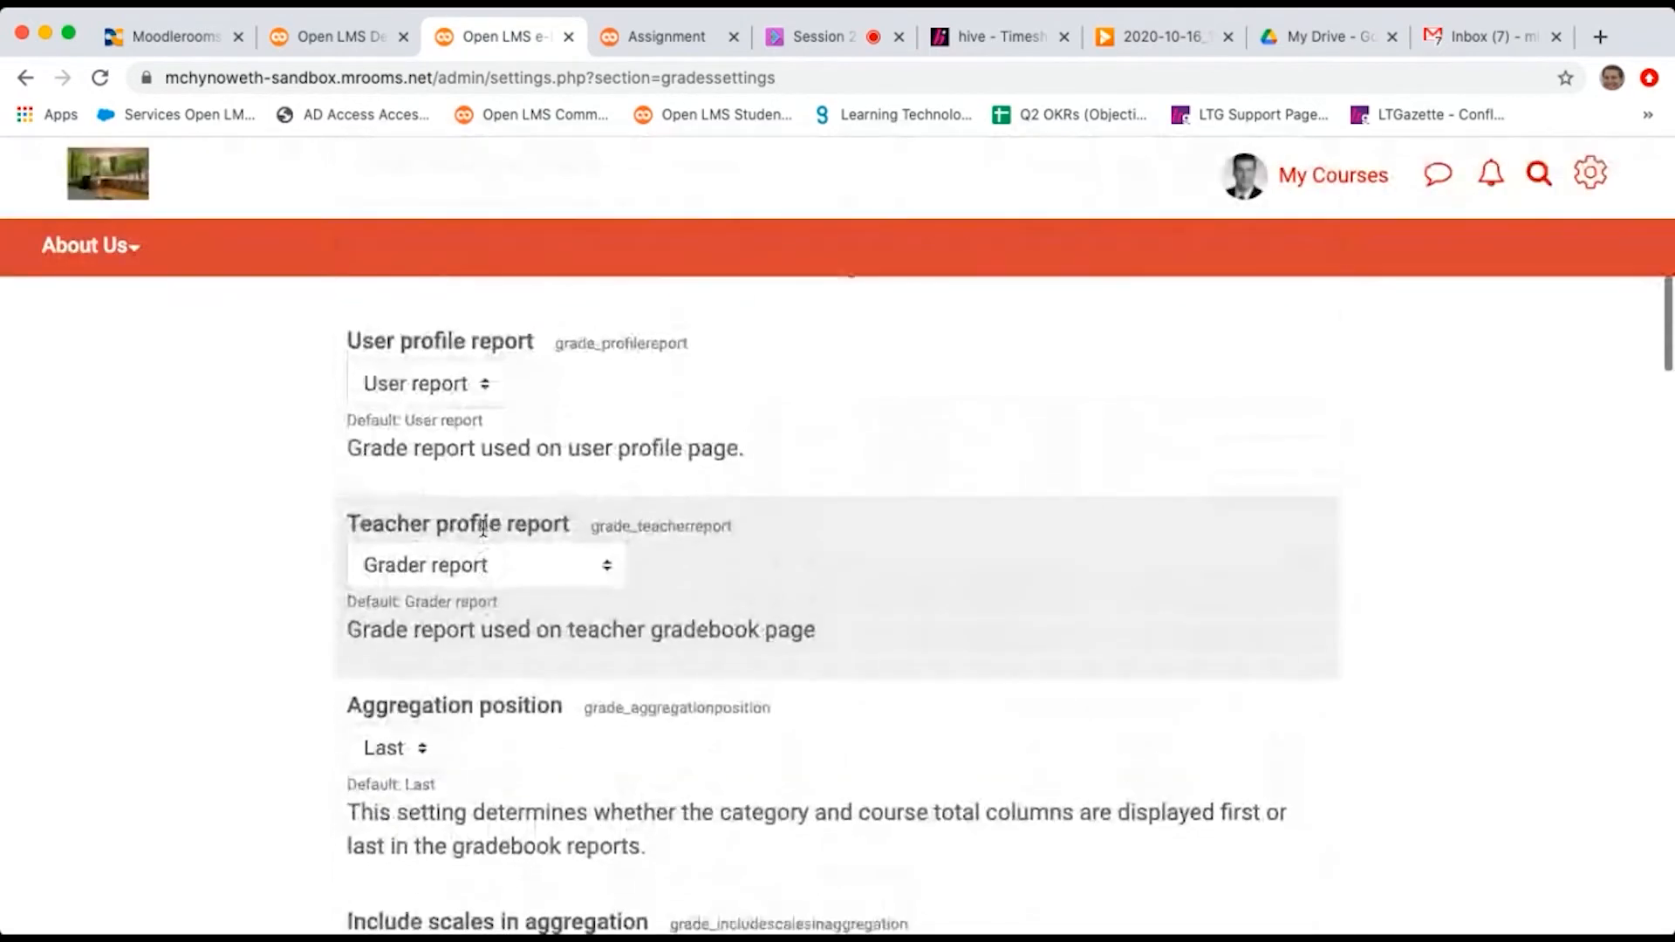
scroll(517, 534, "down", 3)
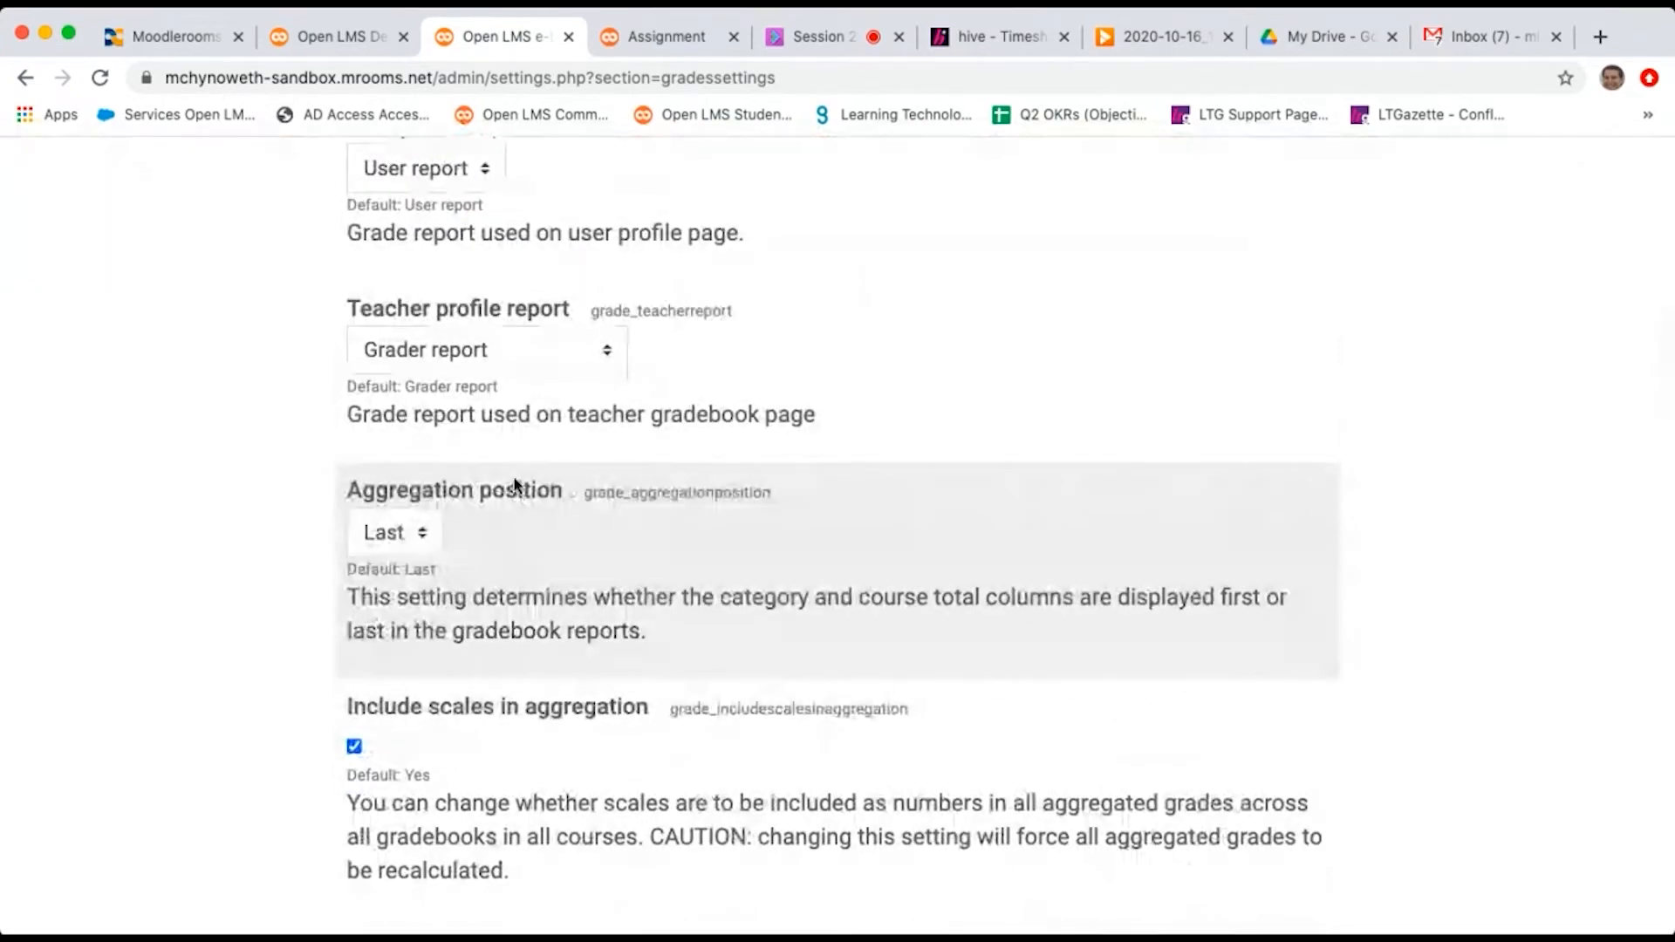
scroll(512, 385, "down", 1)
scroll(512, 388, "down", 2)
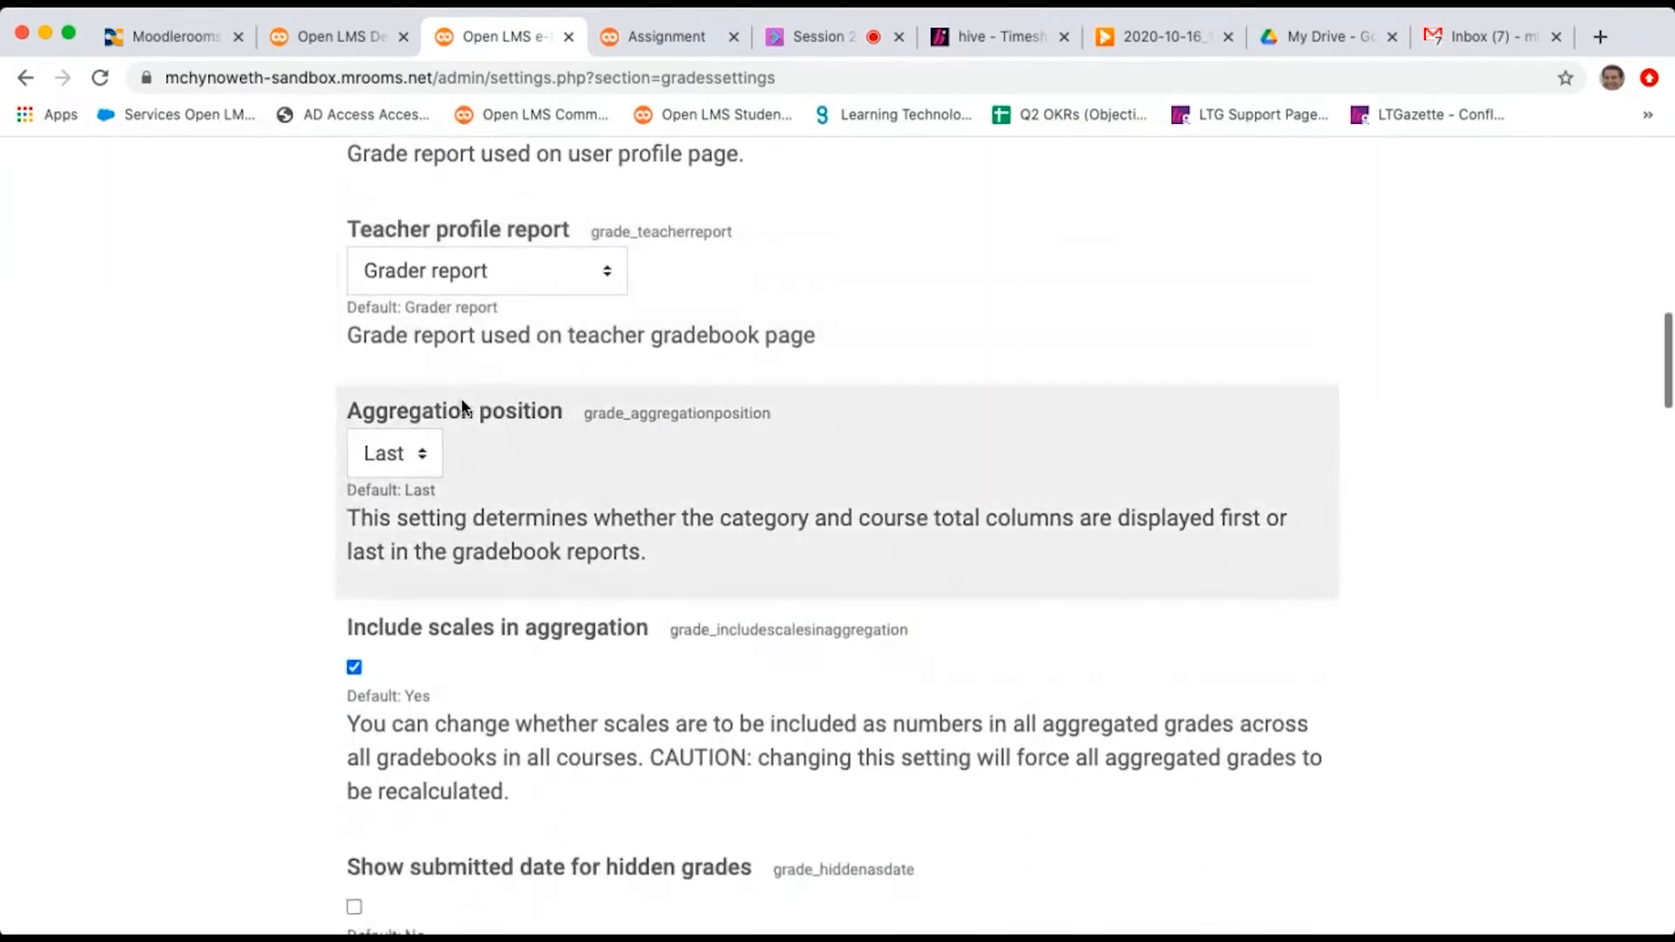
left_click(427, 446)
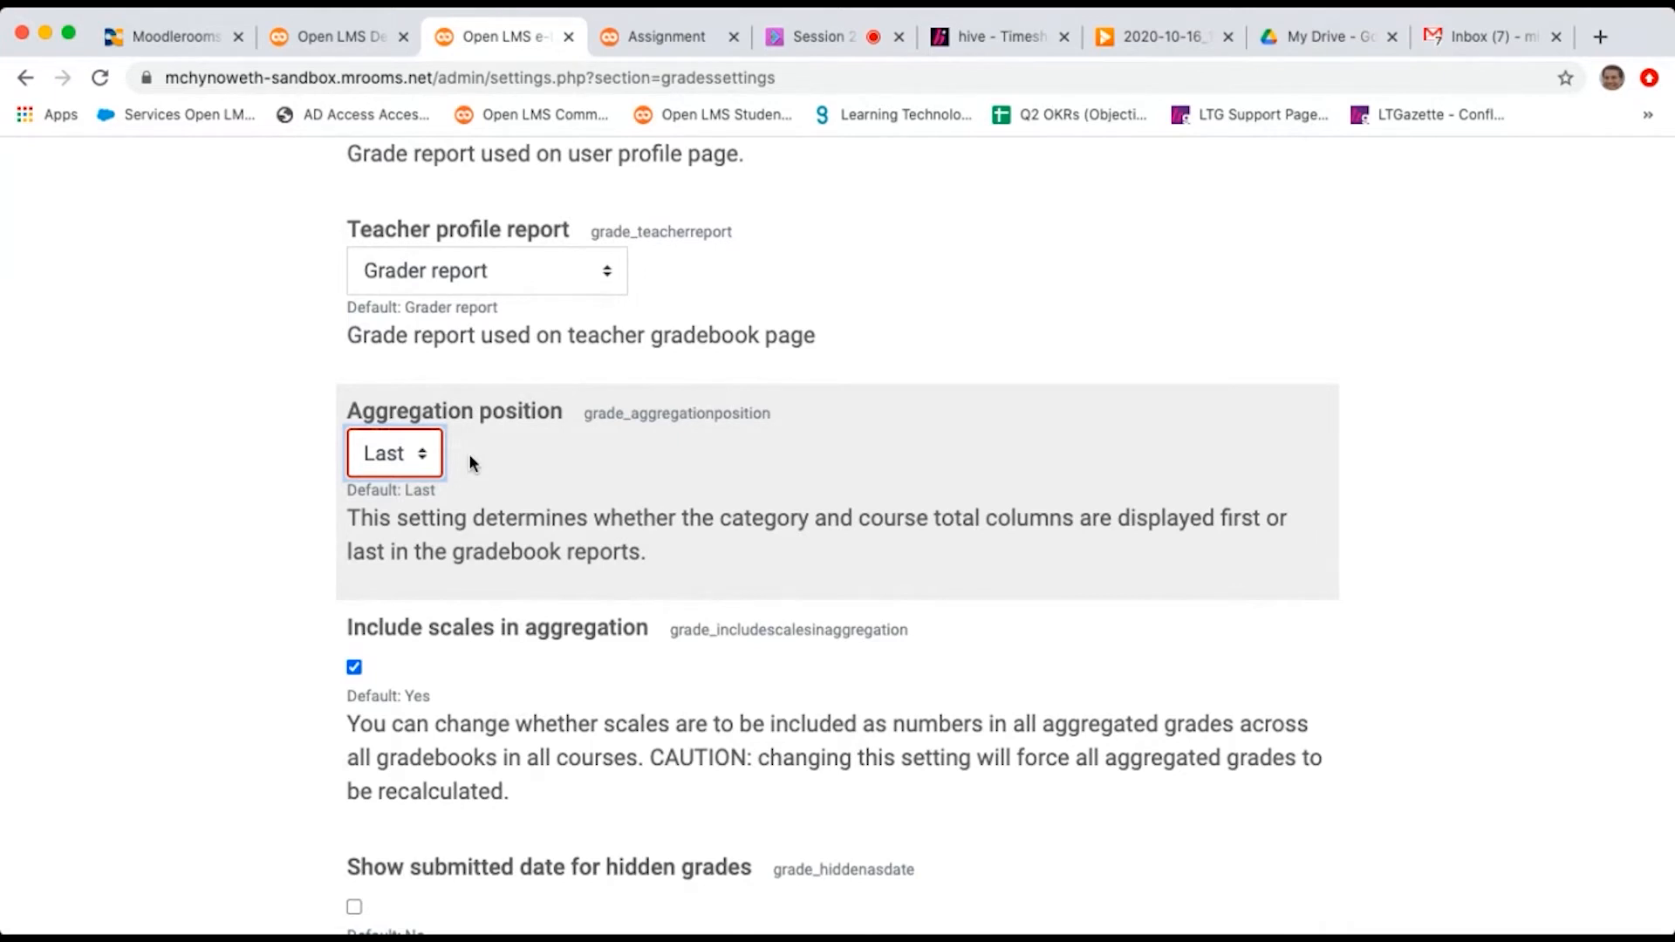
Step: Examine the remaining general grade settings, from scales in aggregation and grade export options to the grade point maximum and default
scroll(468, 453, "down", 5)
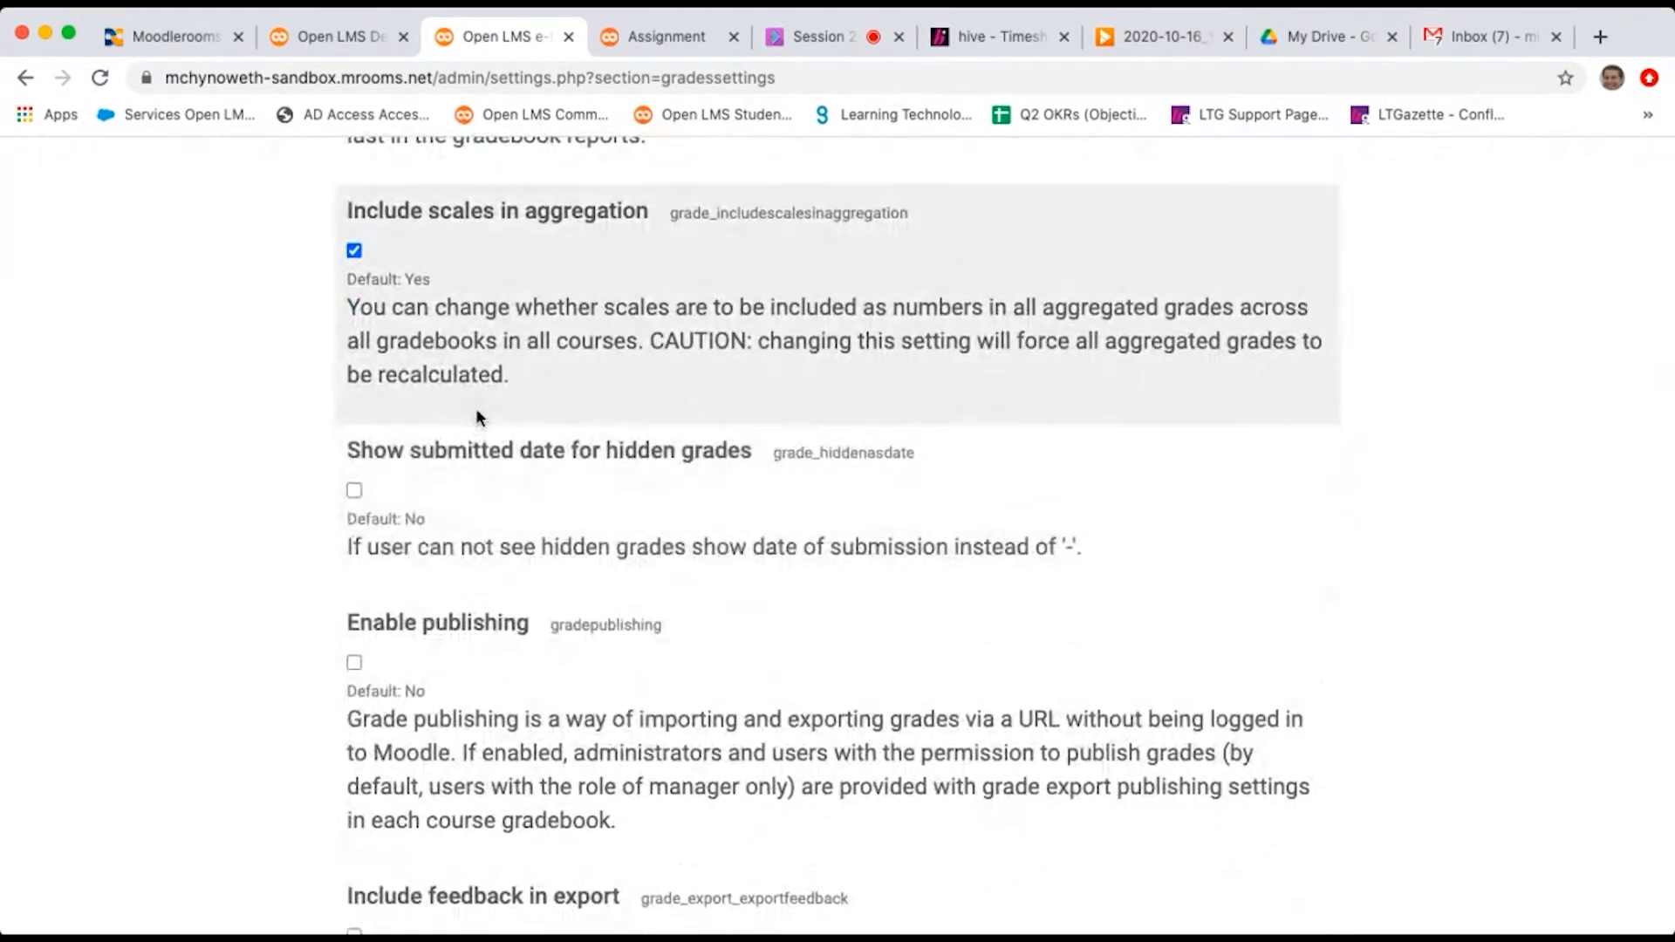
scroll(474, 410, "down", 3)
scroll(475, 410, "down", 8)
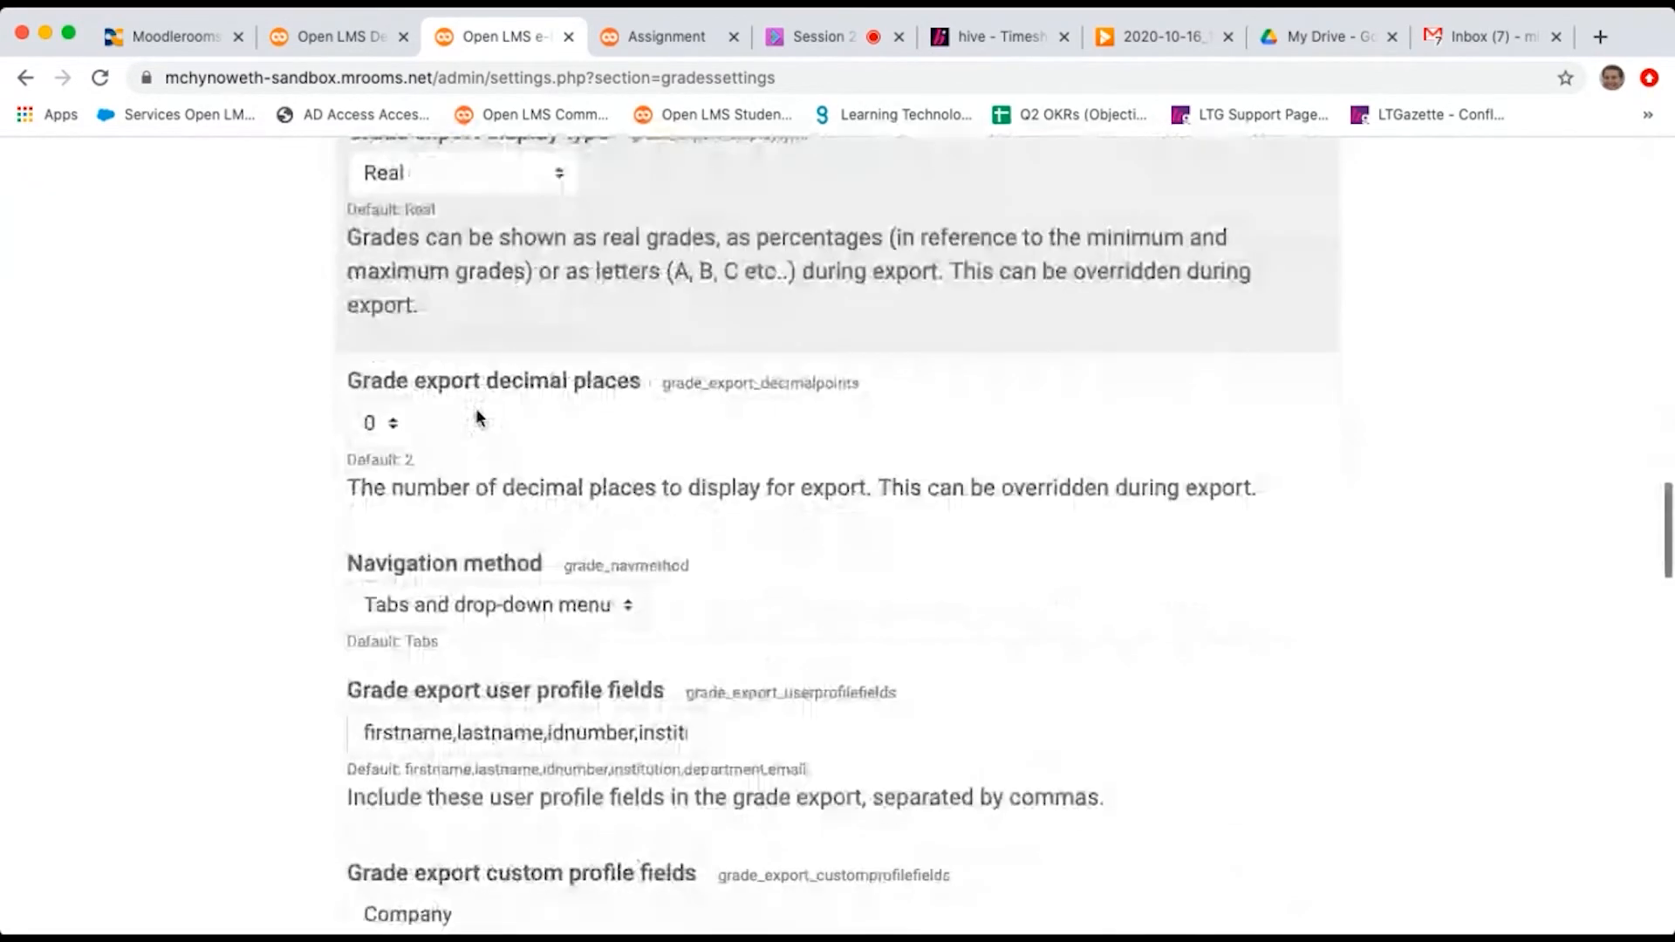
scroll(476, 415, "down", 1)
scroll(477, 410, "up", 1)
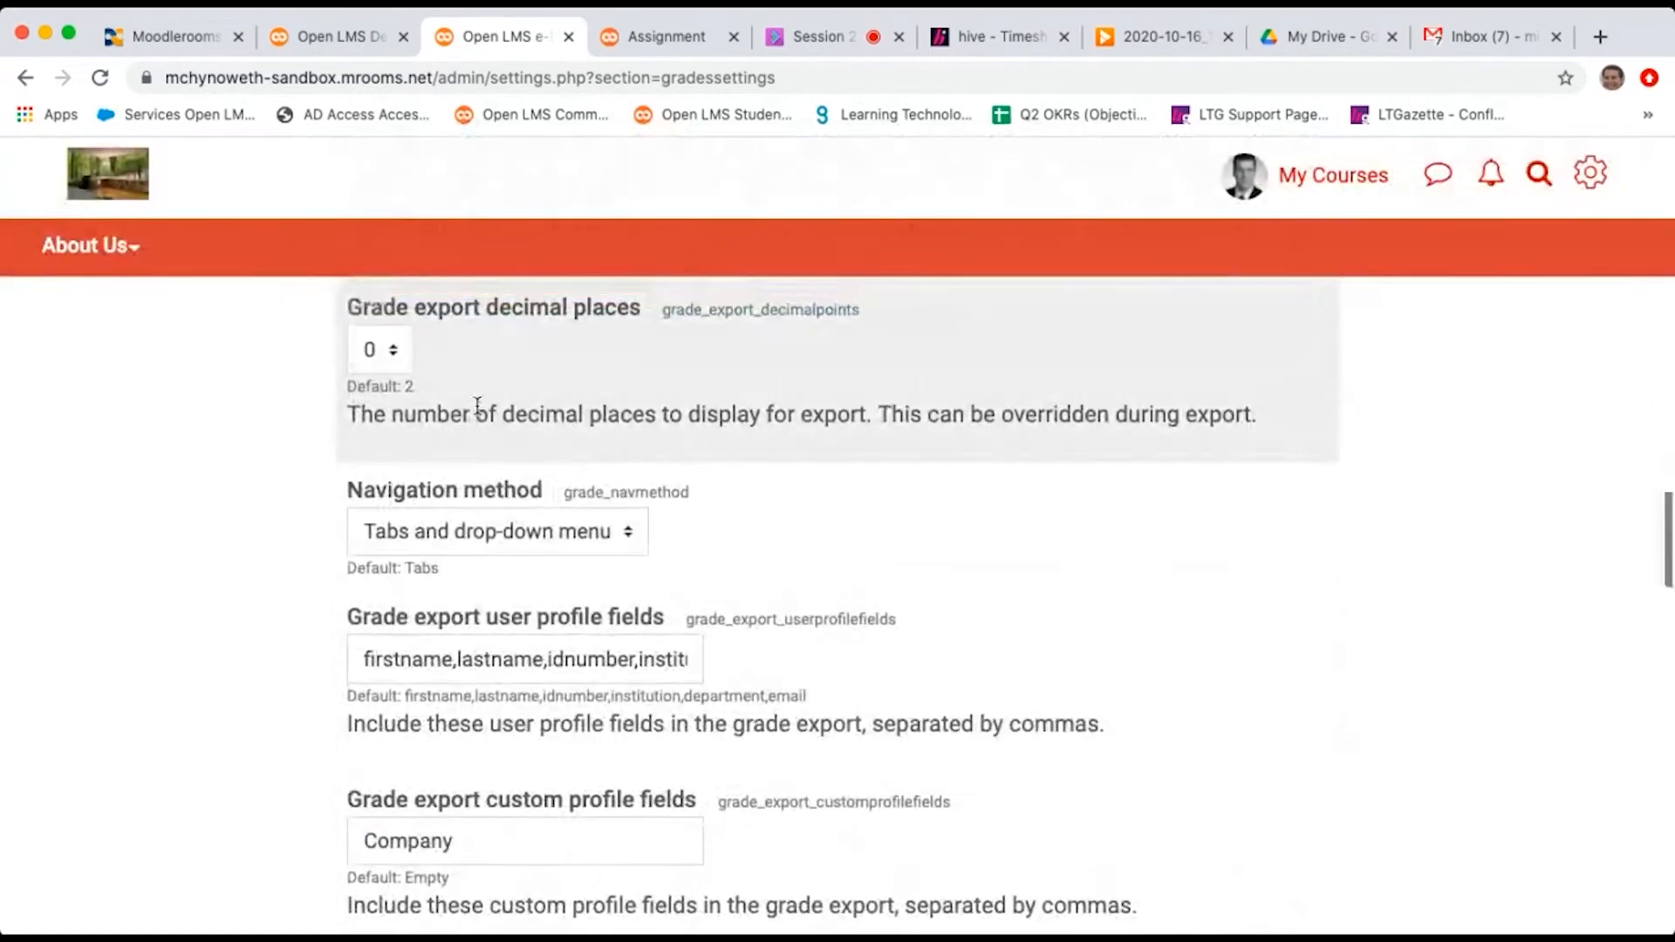
scroll(477, 405, "down", 4)
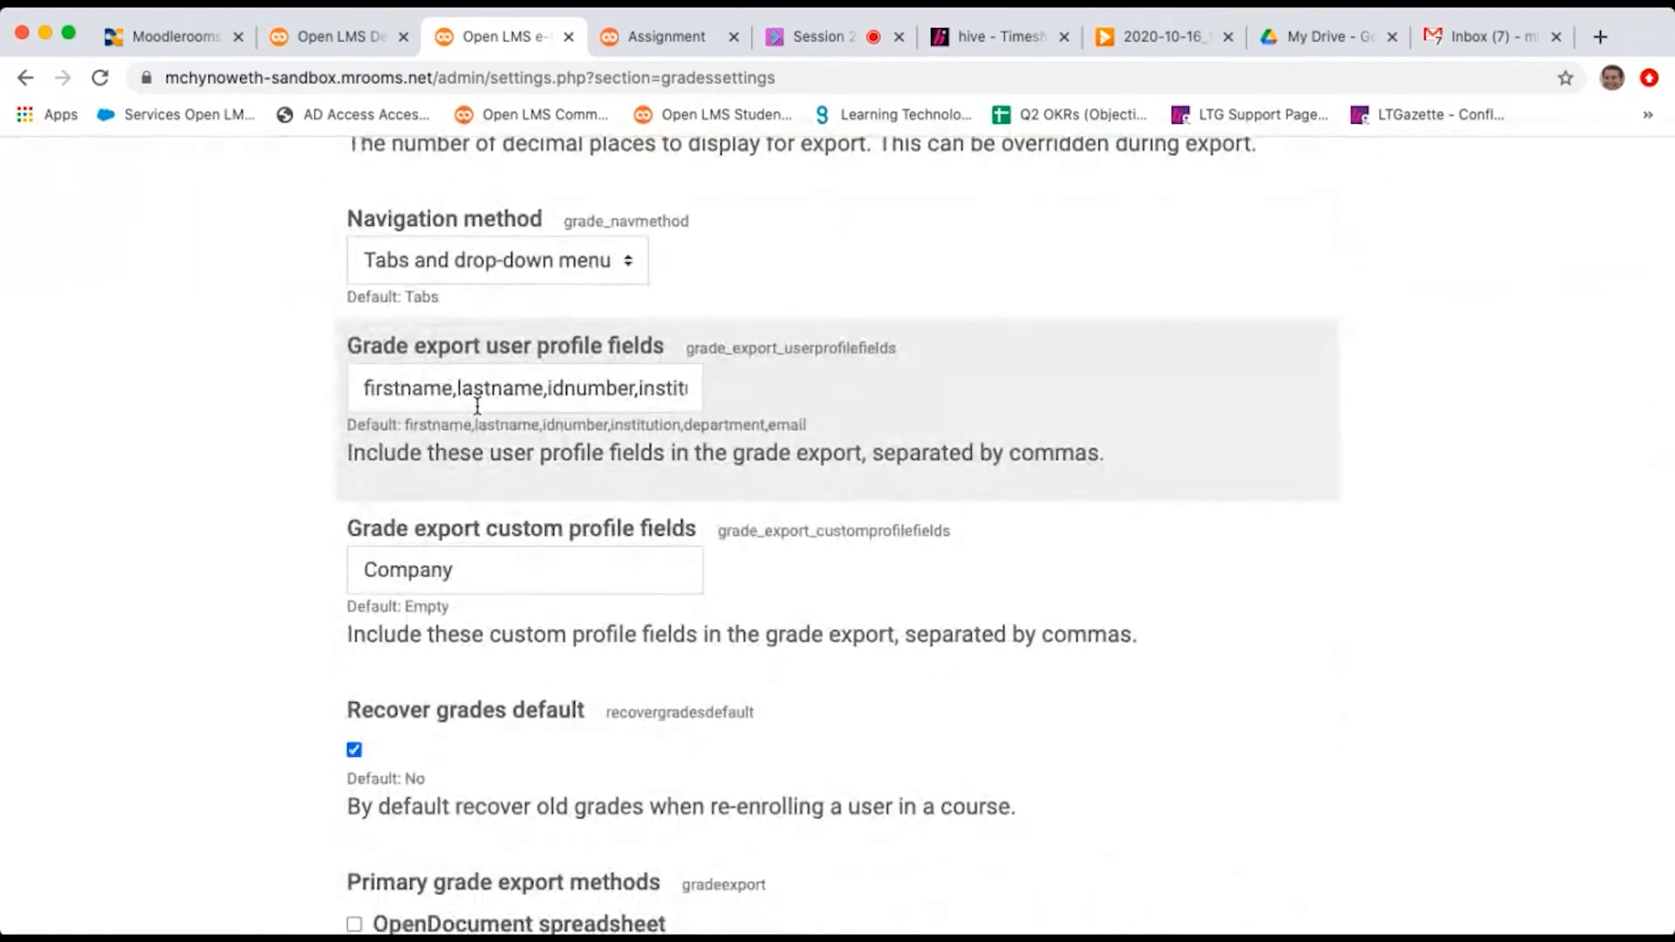
scroll(477, 406, "down", 7)
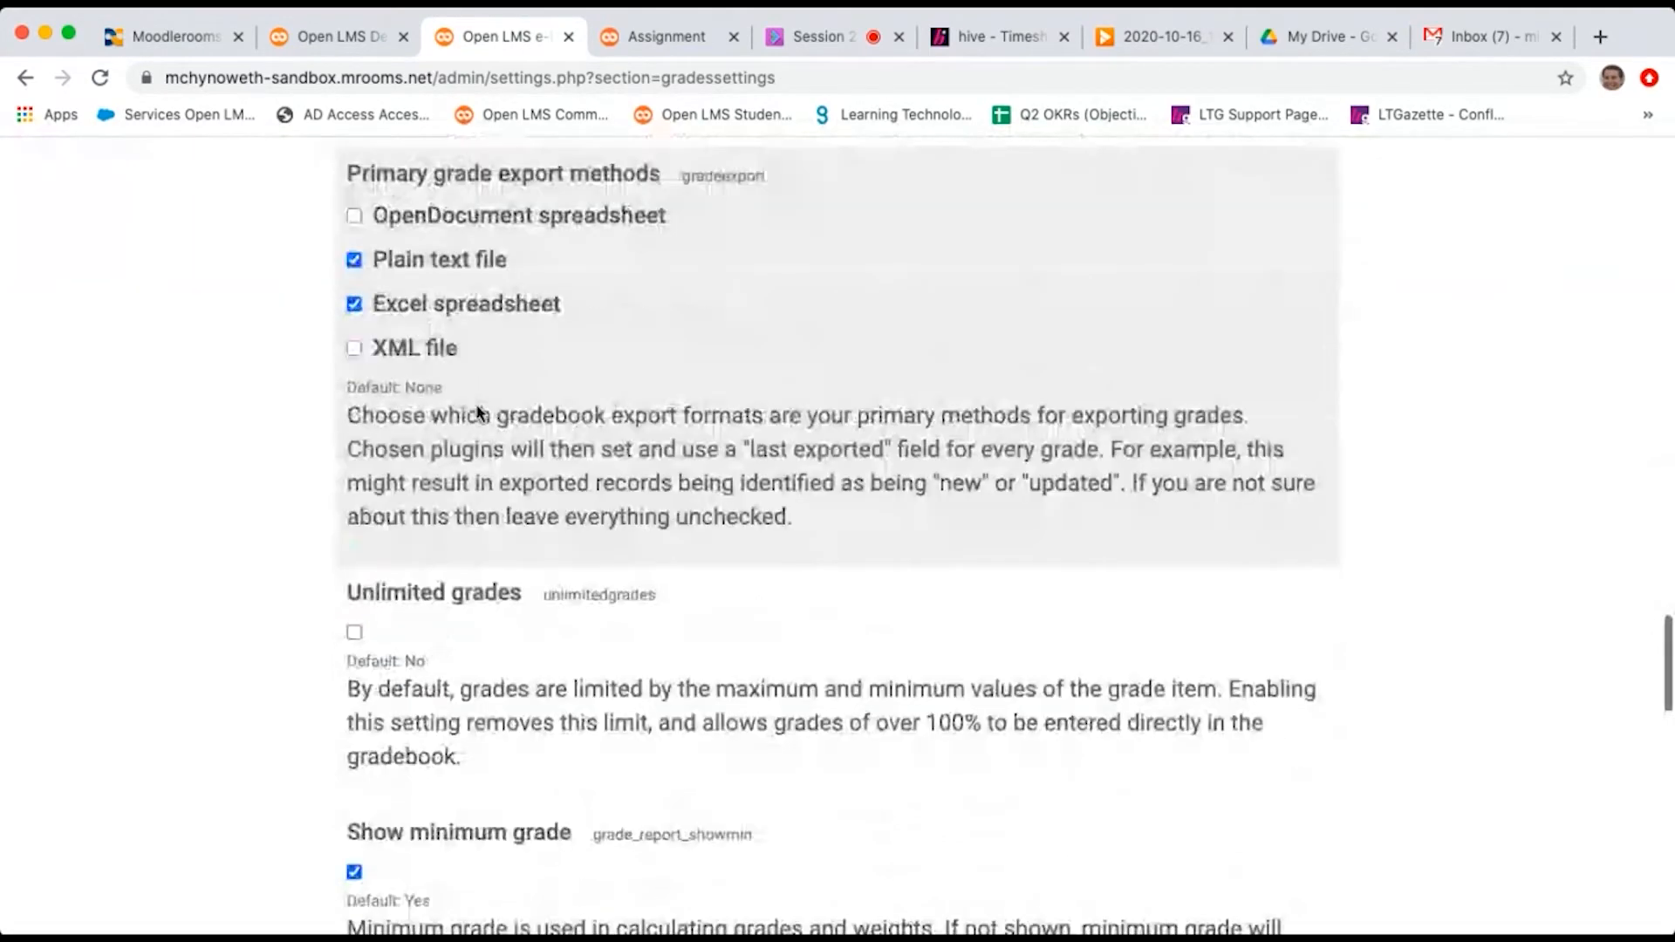
scroll(477, 410, "down", 6)
scroll(477, 405, "down", 6)
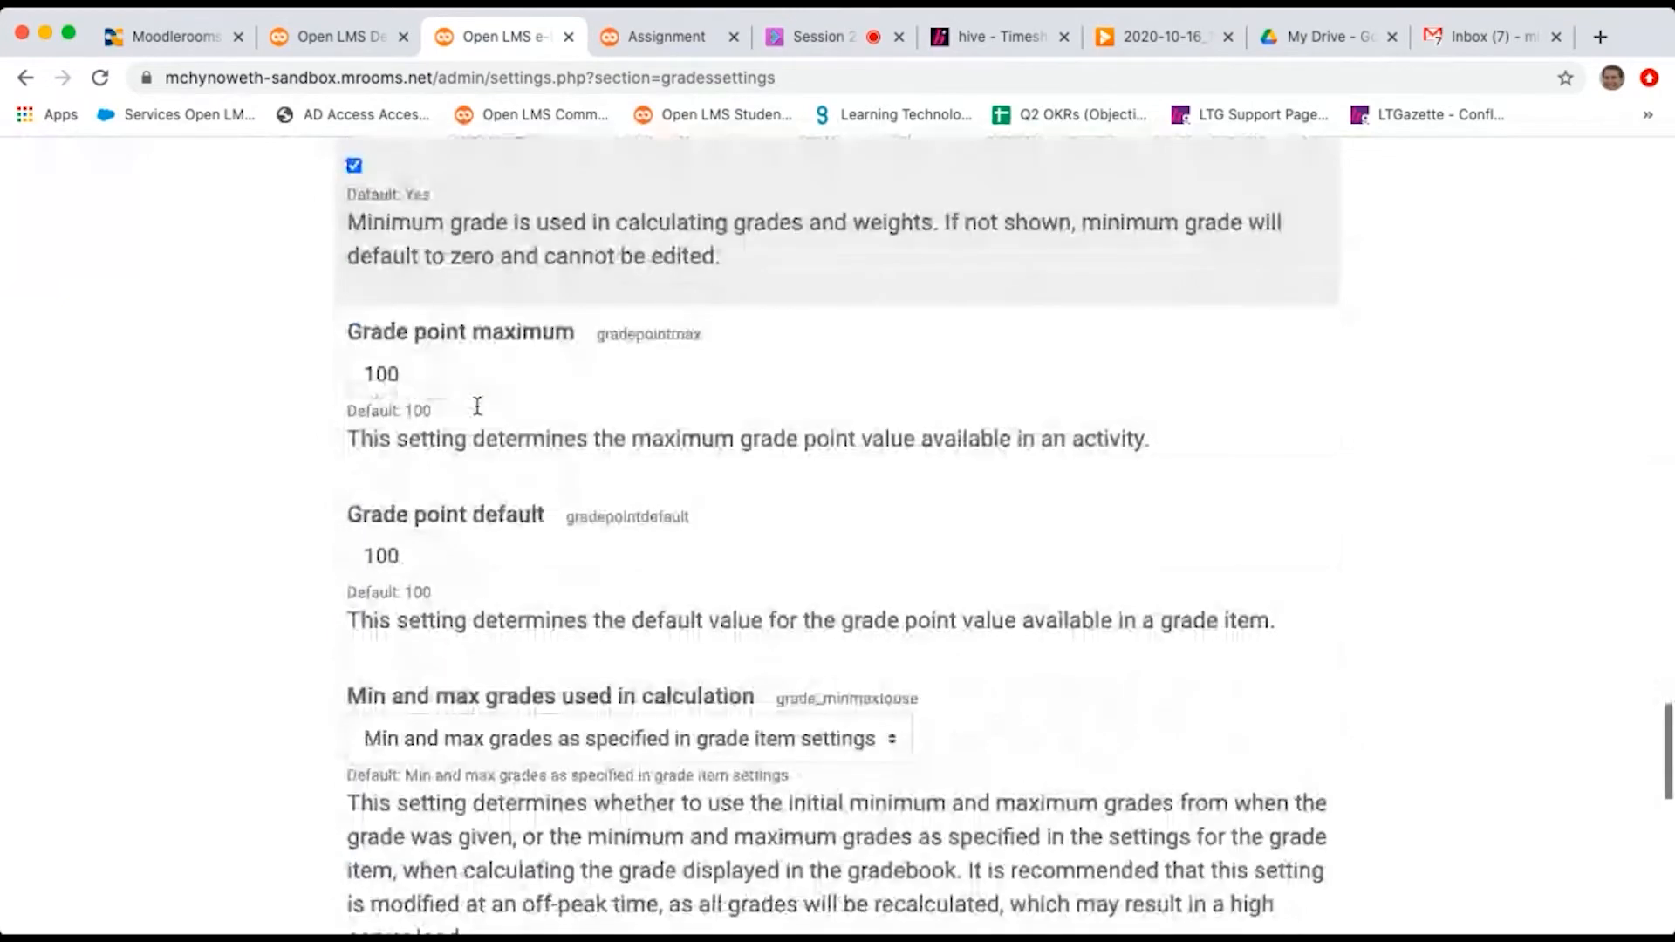
scroll(475, 411, "up", 20)
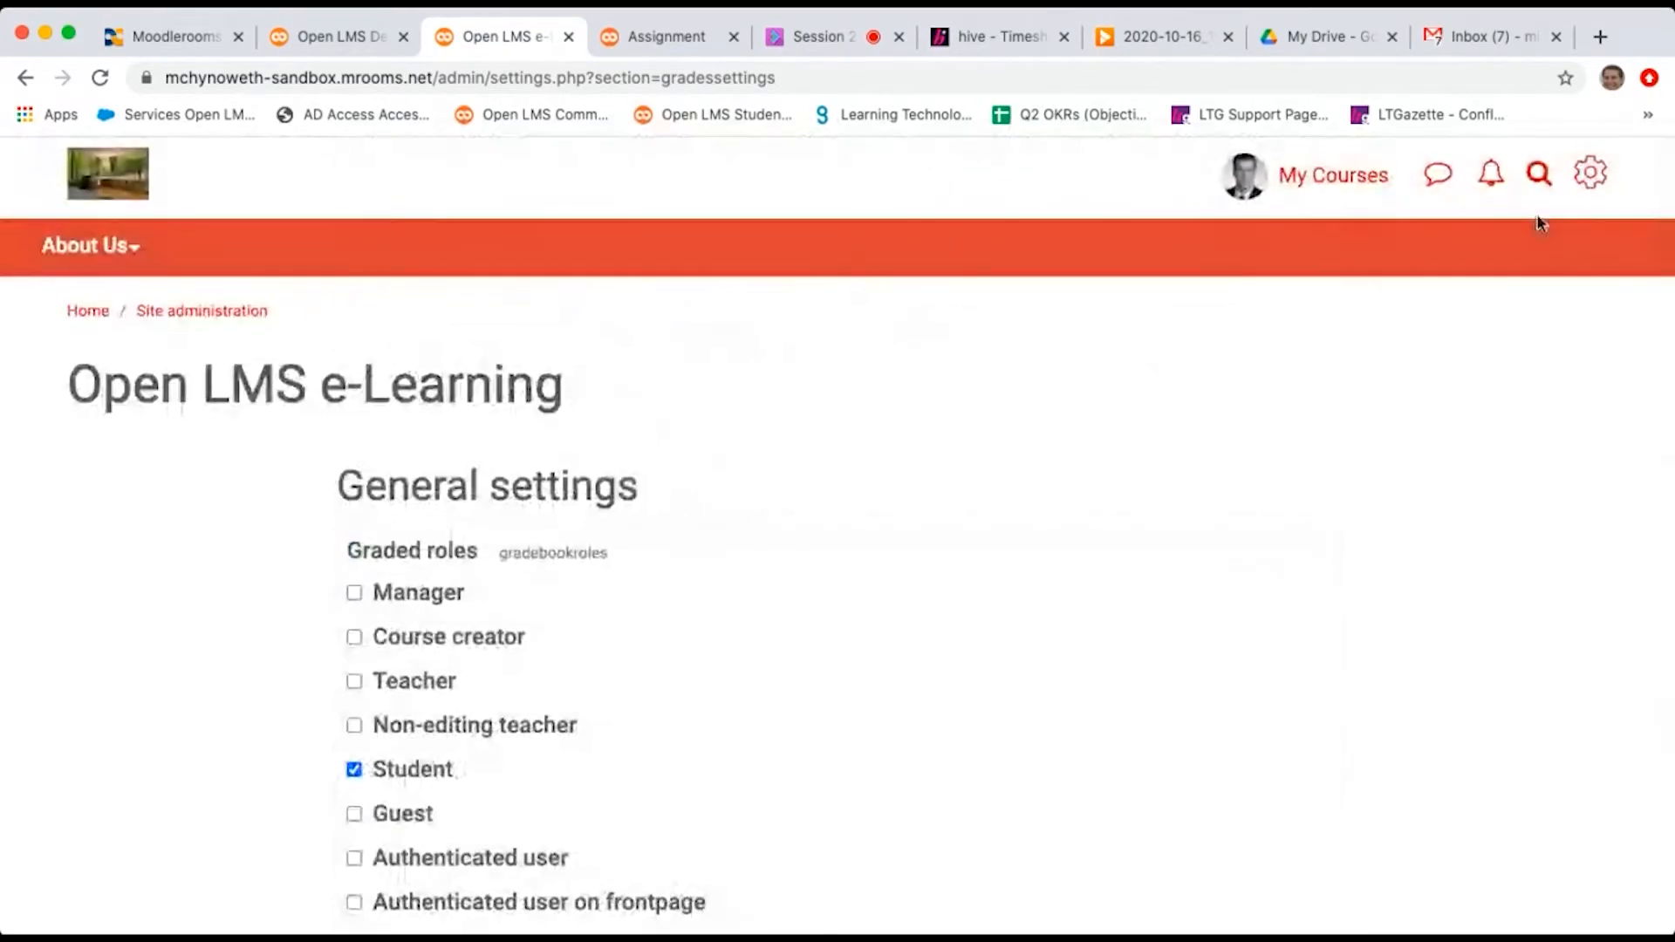
Step: Open the Grade category settings page from the site's admin settings
left_click(1591, 174)
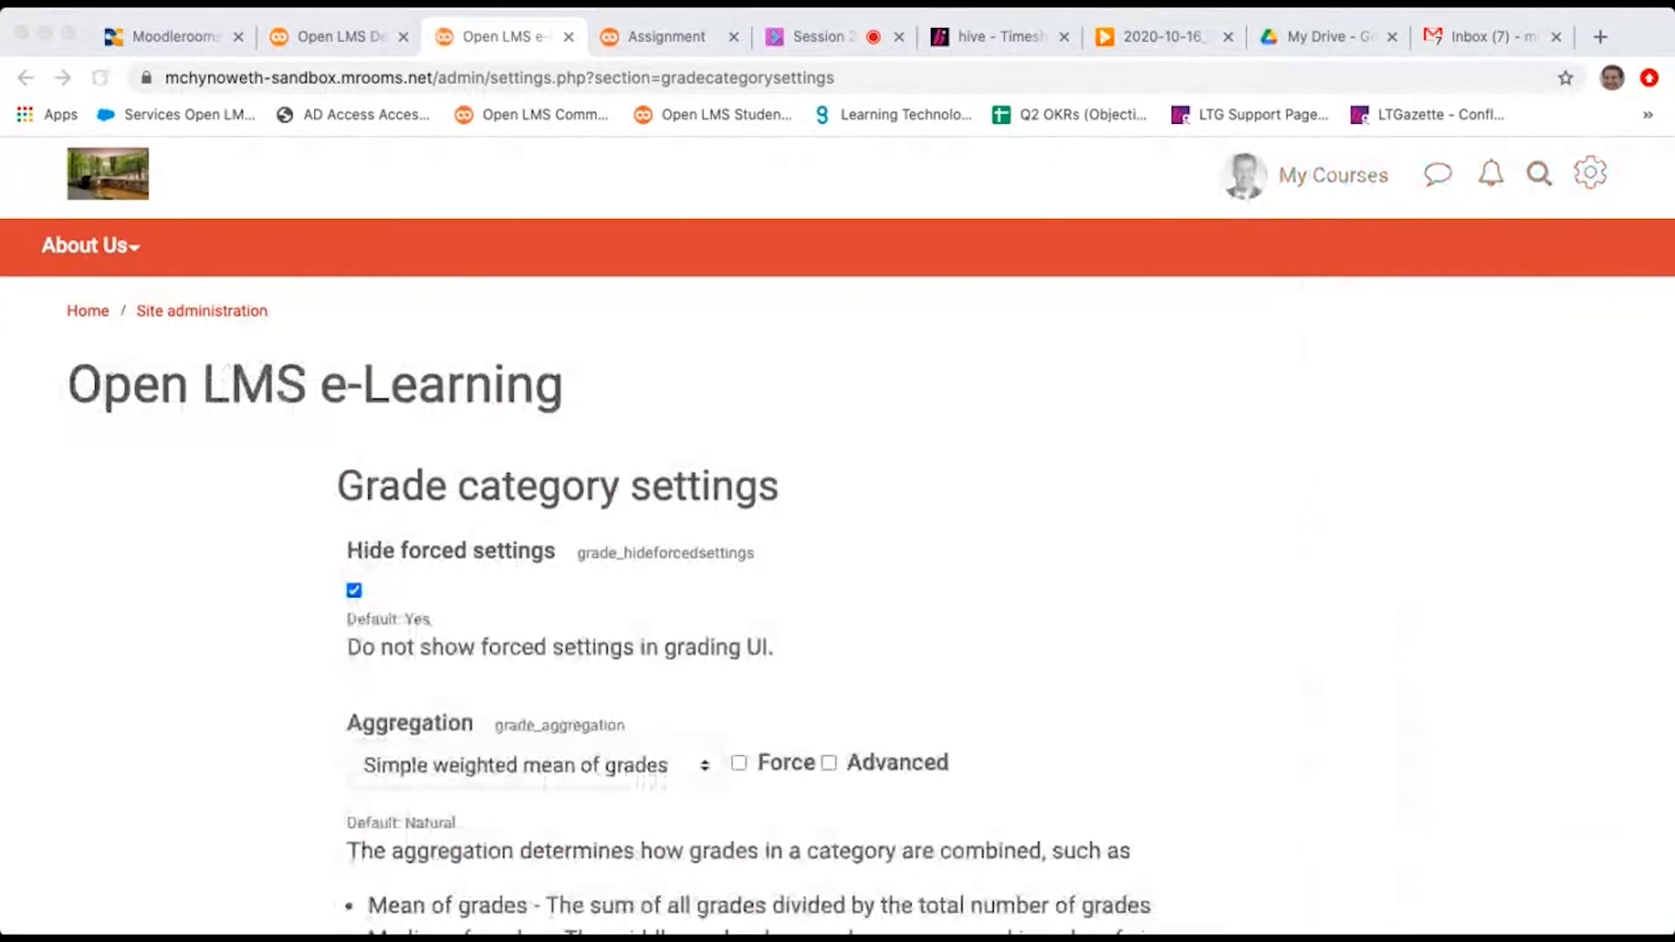
left_click(151, 628)
scroll(541, 618, "down", 5)
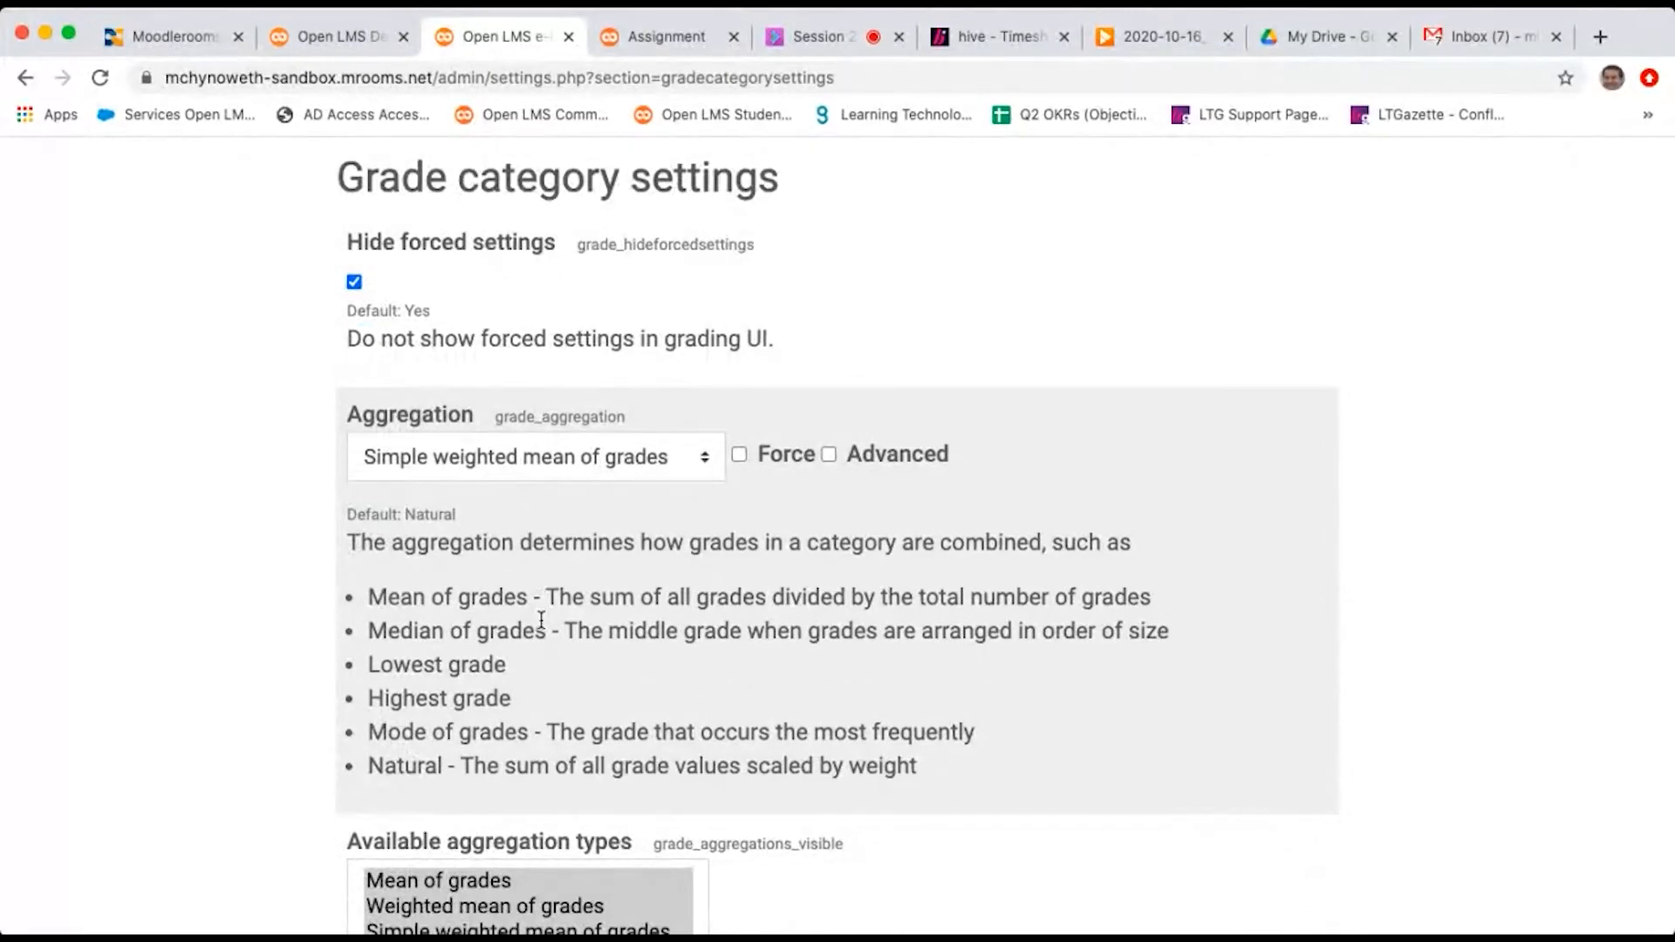
Step: Select only Simple weighted mean of grades as the available aggregation type
scroll(541, 617, "down", 5)
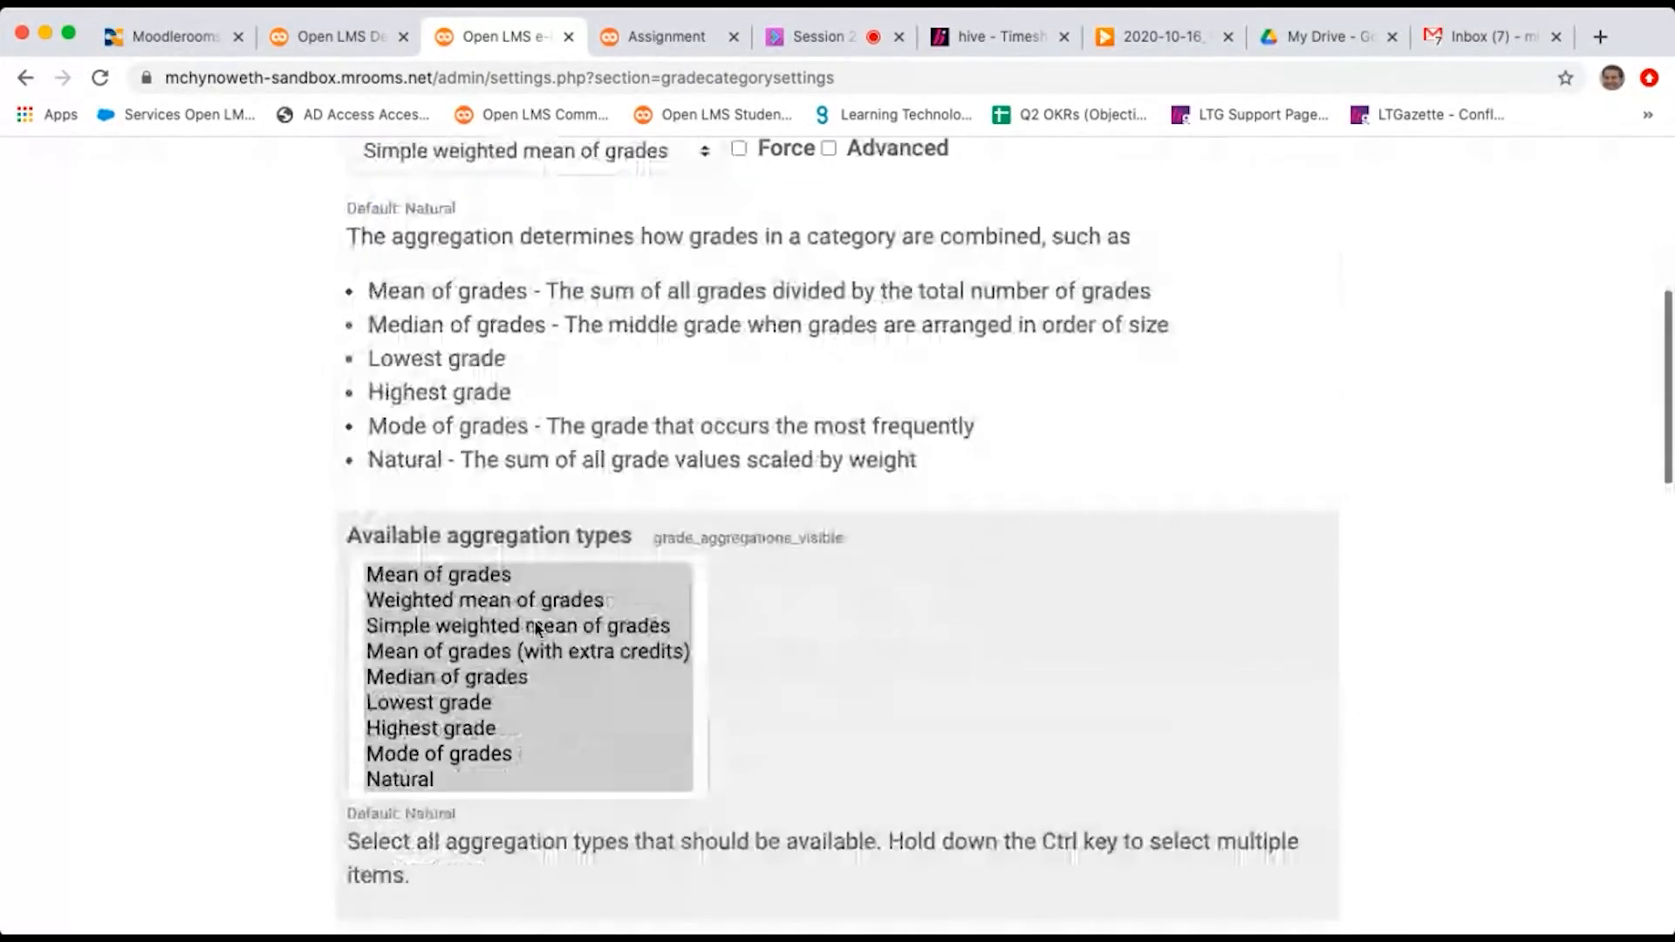
left_click(489, 602)
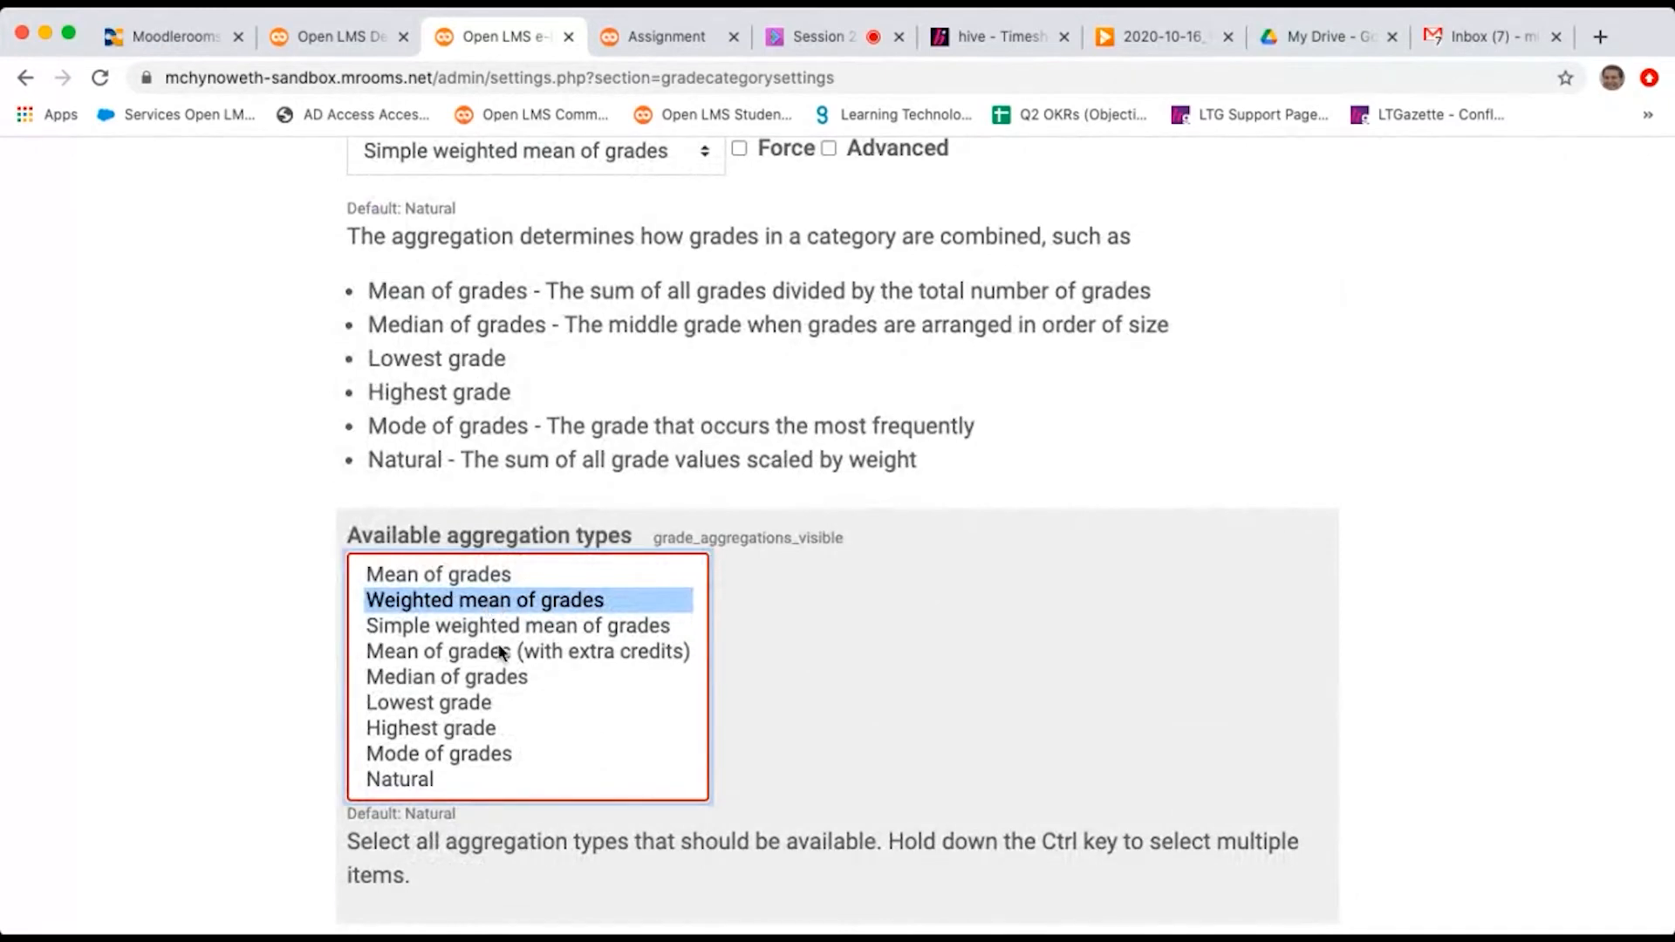
left_click(522, 627)
Step: Inspect the choices for the default Aggregation setting of grade categories
scroll(830, 536, "up", 1)
scroll(829, 536, "up", 3)
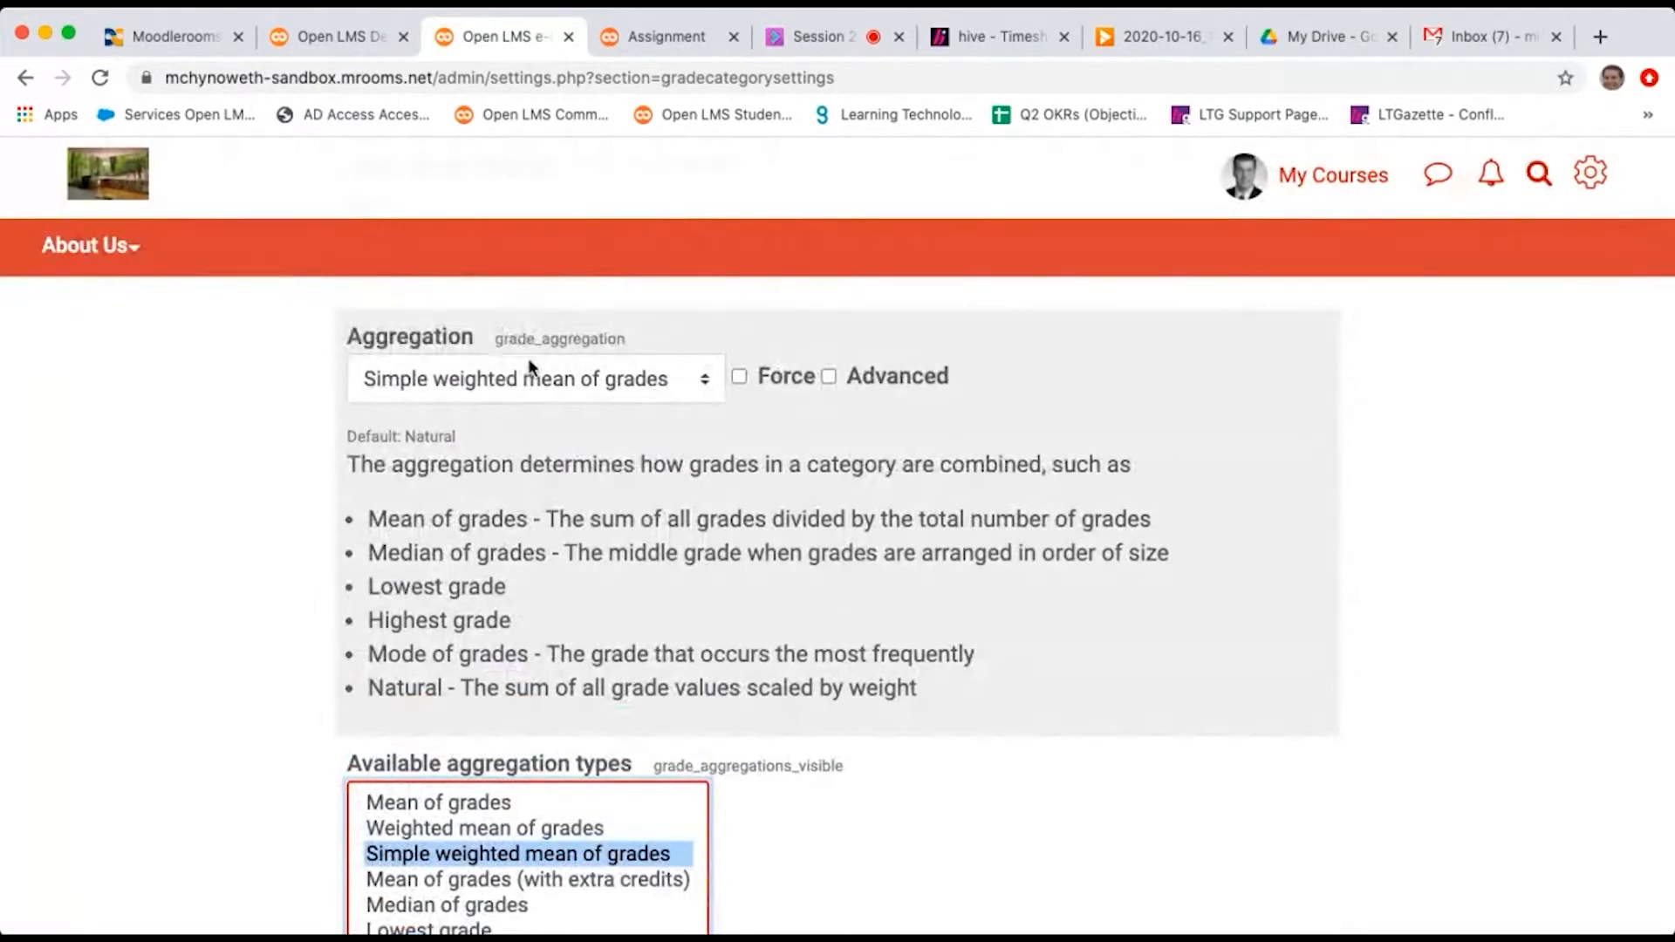
left_click(491, 381)
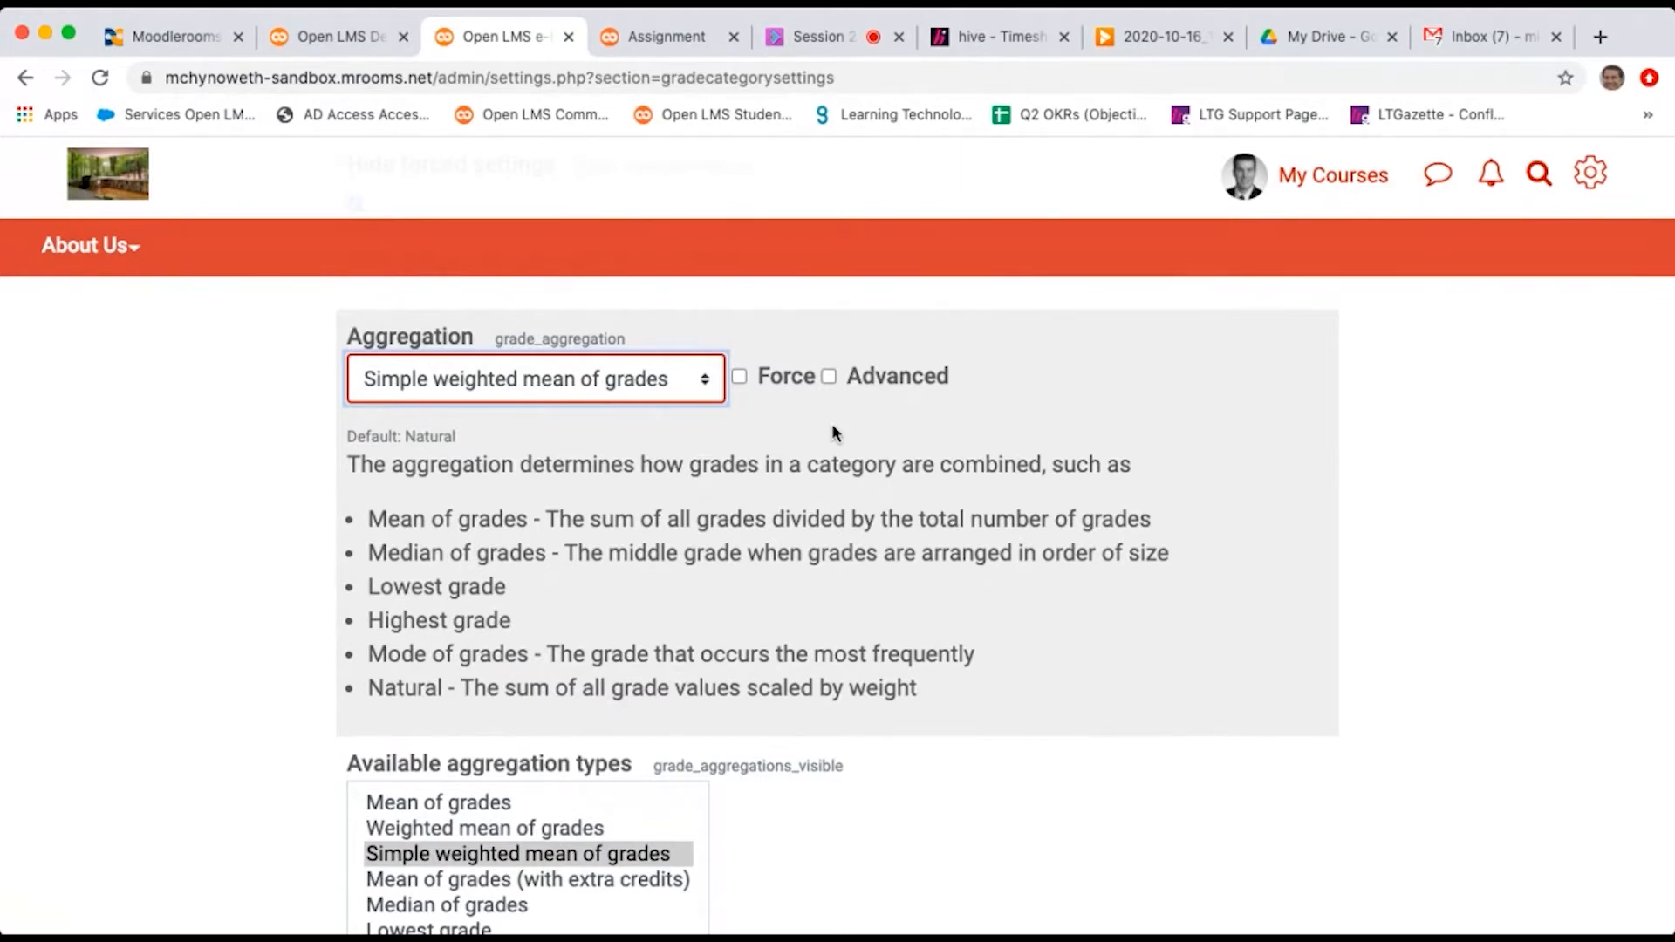
Step: Force the Simple weighted mean of grades as the default Aggregation and add Natural to the available aggregation types
left_click(739, 377)
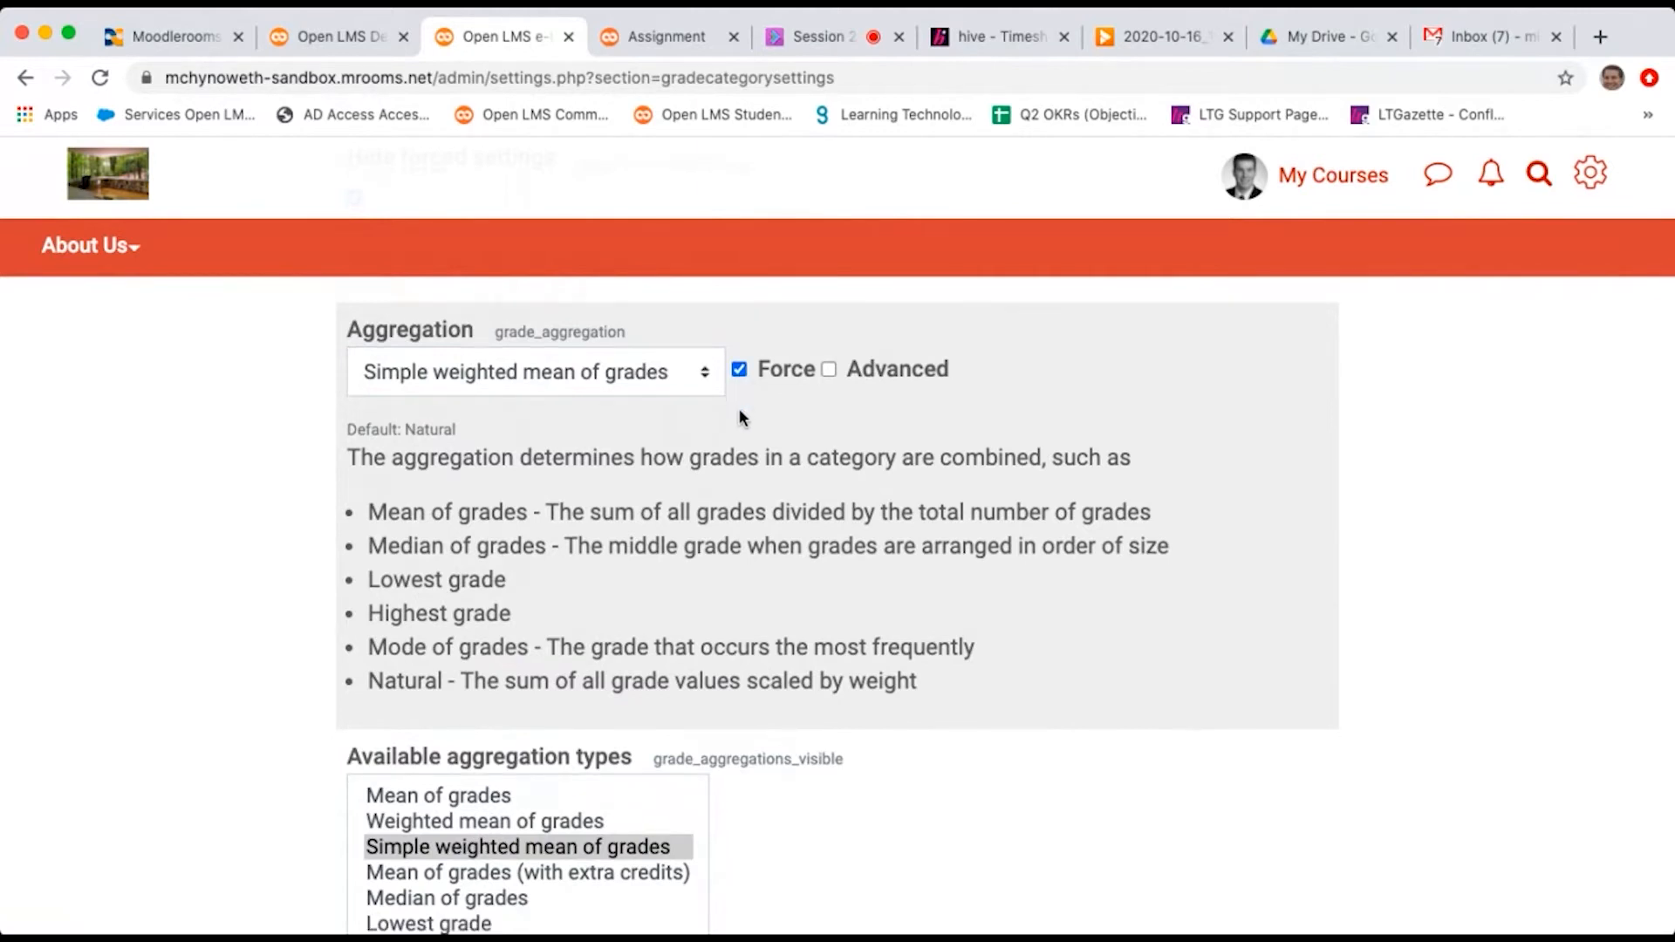
scroll(740, 408, "down", 3)
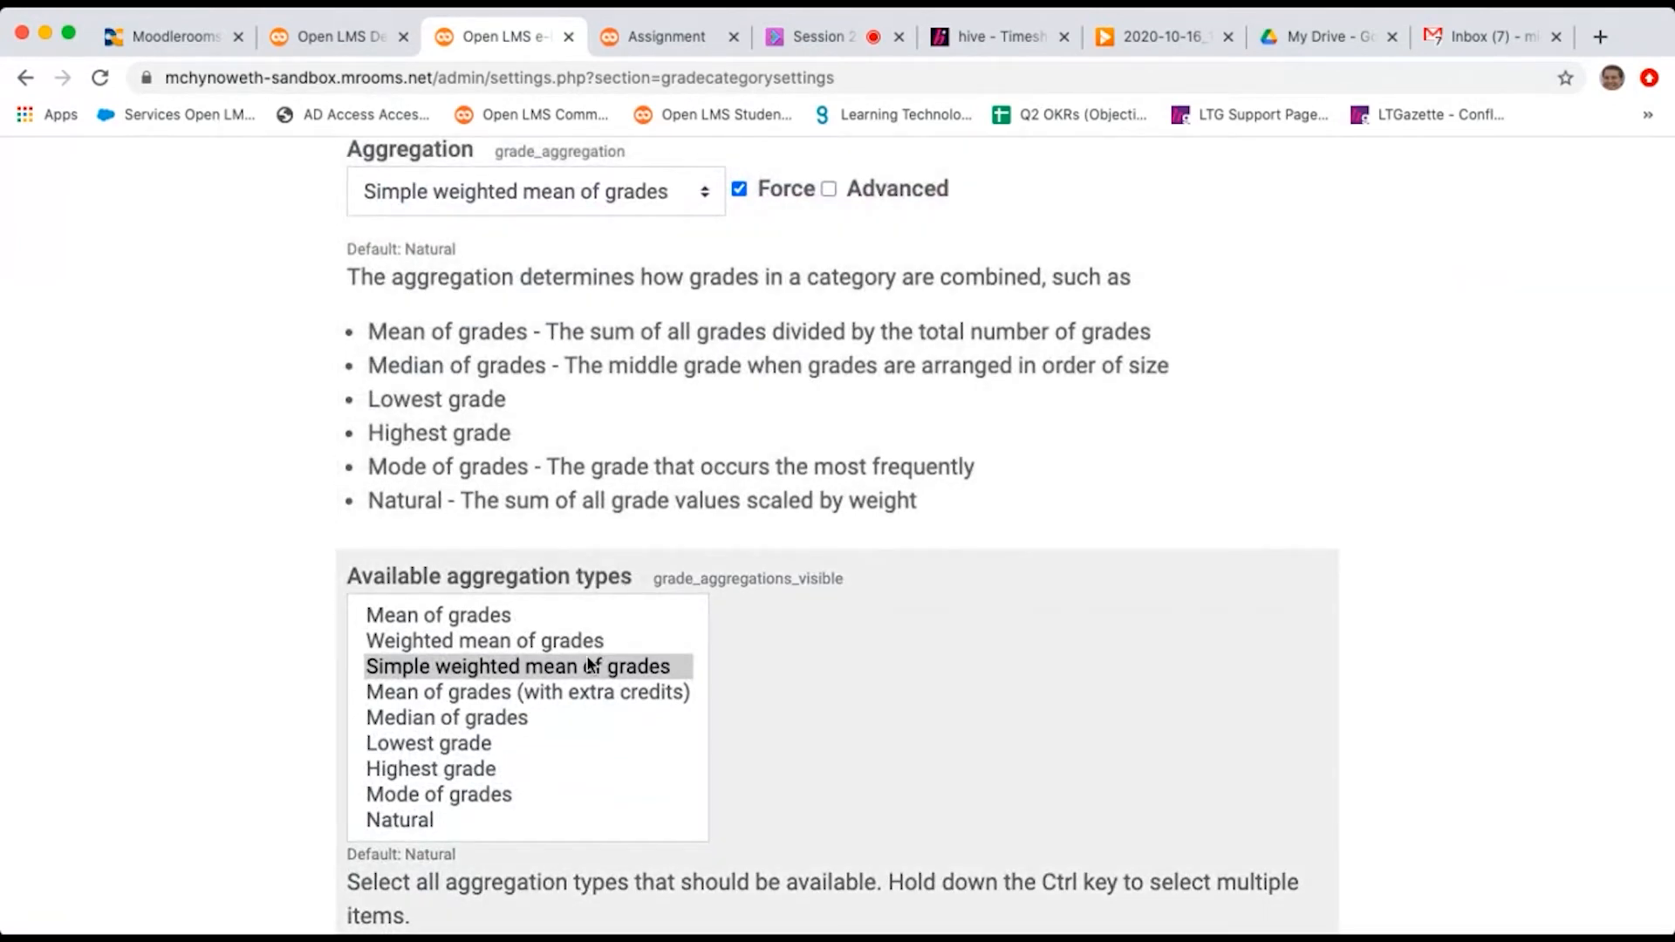
left_click(587, 668)
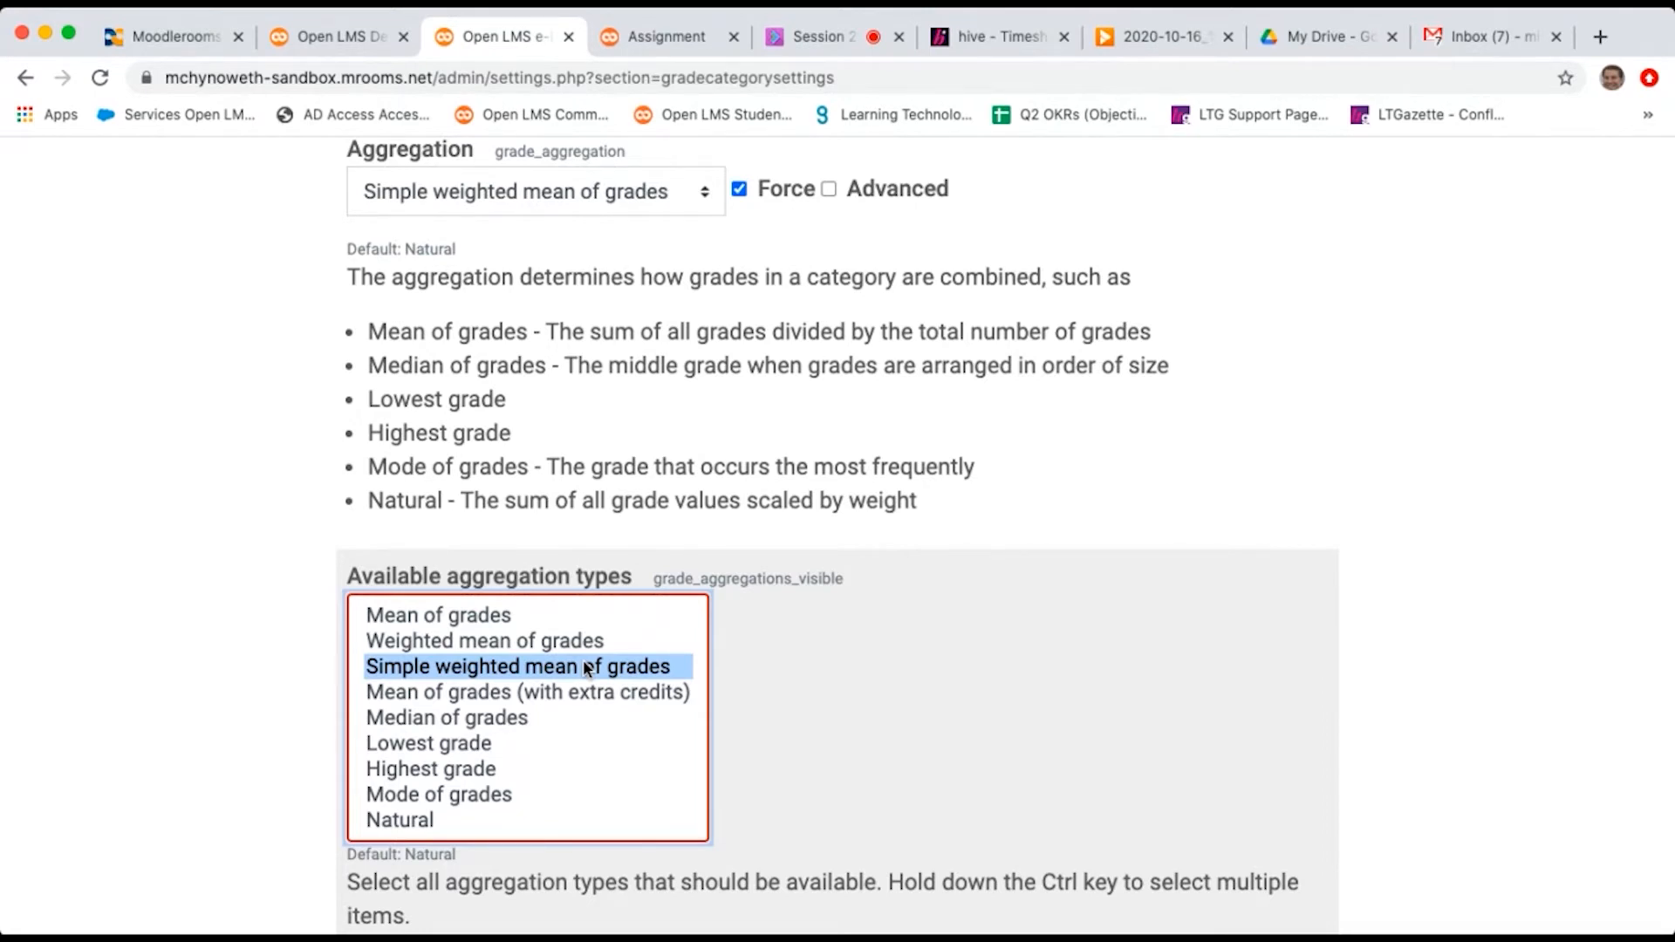
left_click(434, 820, "super")
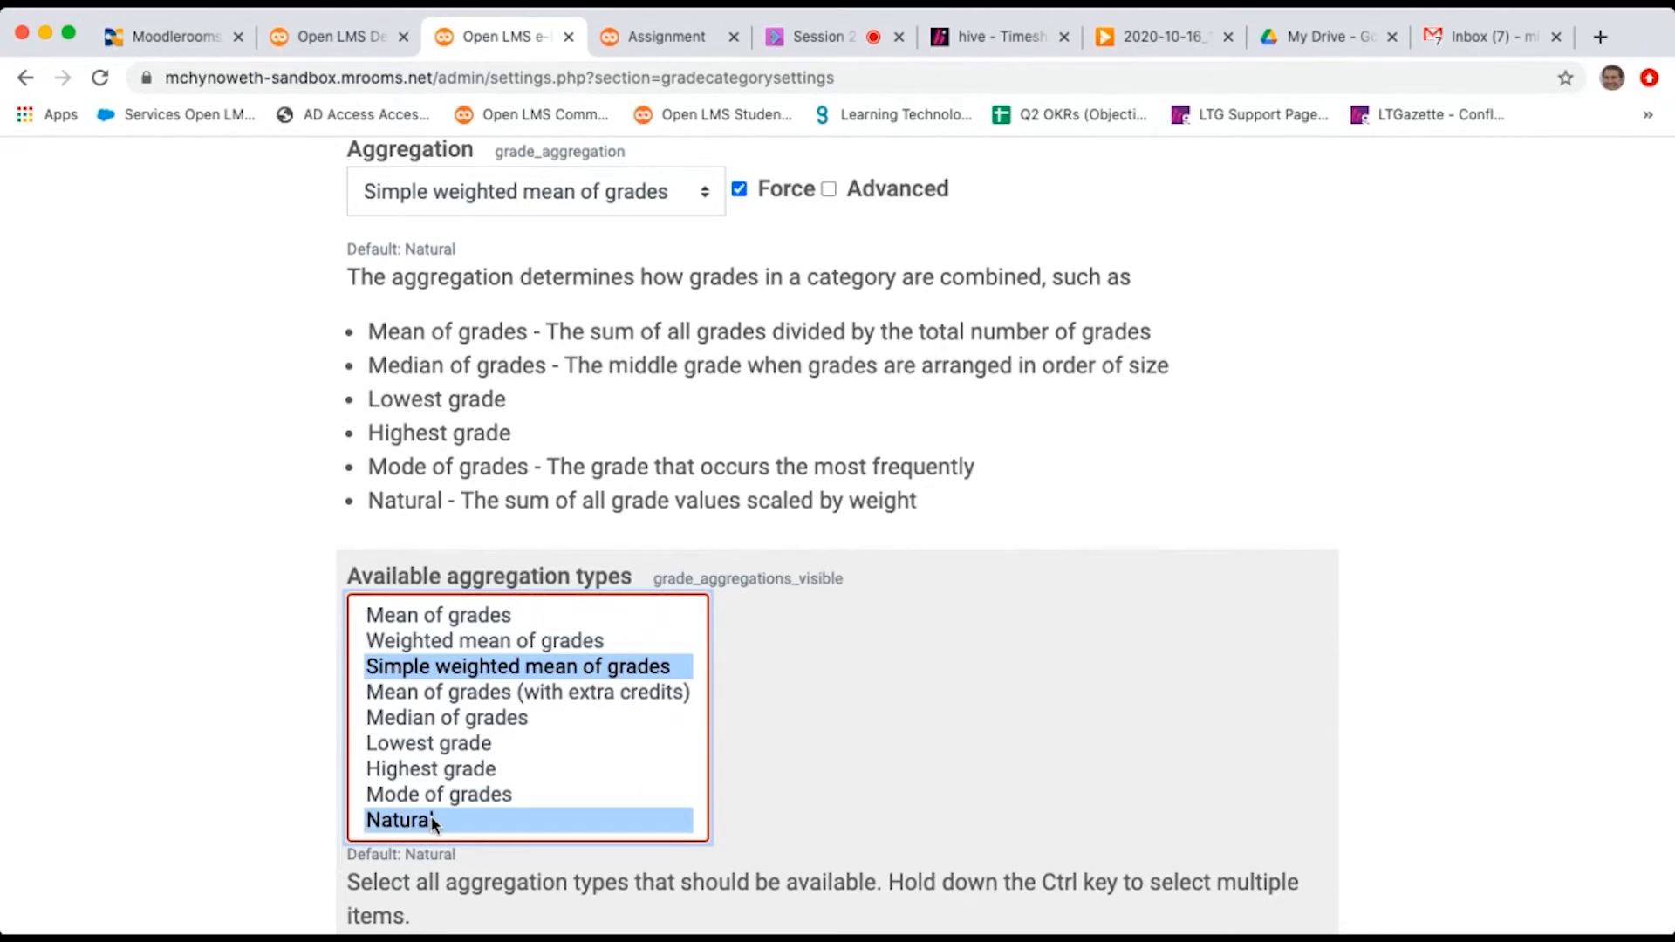
Step: Look through the remaining grade category settings, from Exclude empty grades to manual overriding of category grades
scroll(434, 824, "down", 3)
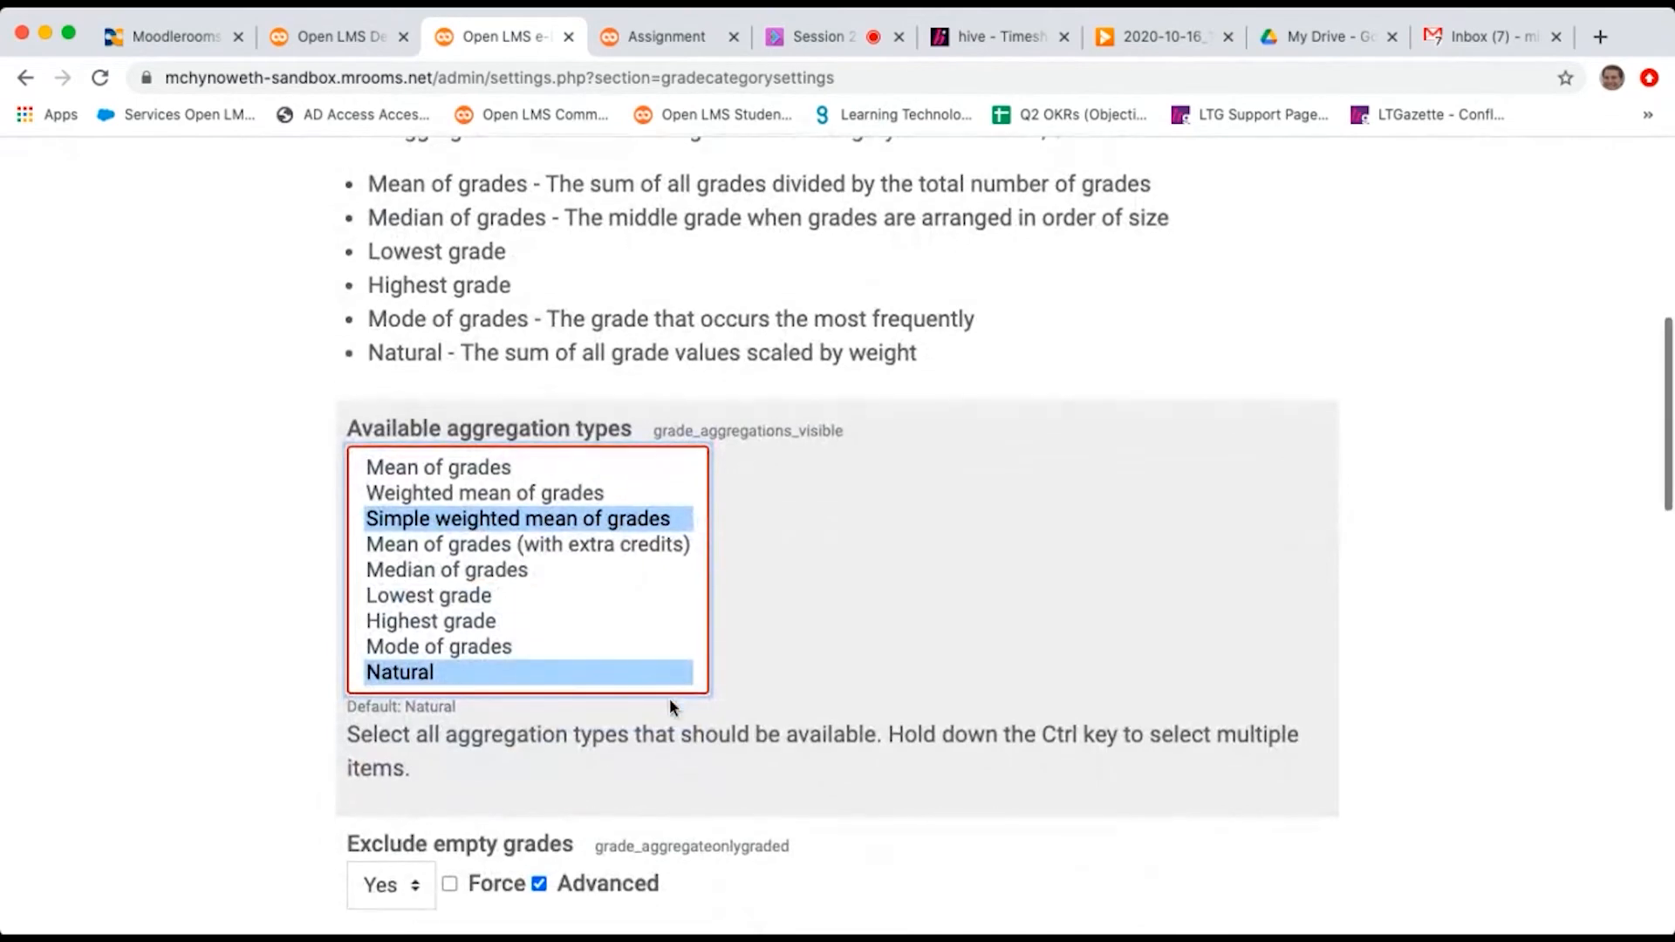
scroll(668, 705, "up", 3)
scroll(668, 698, "down", 10)
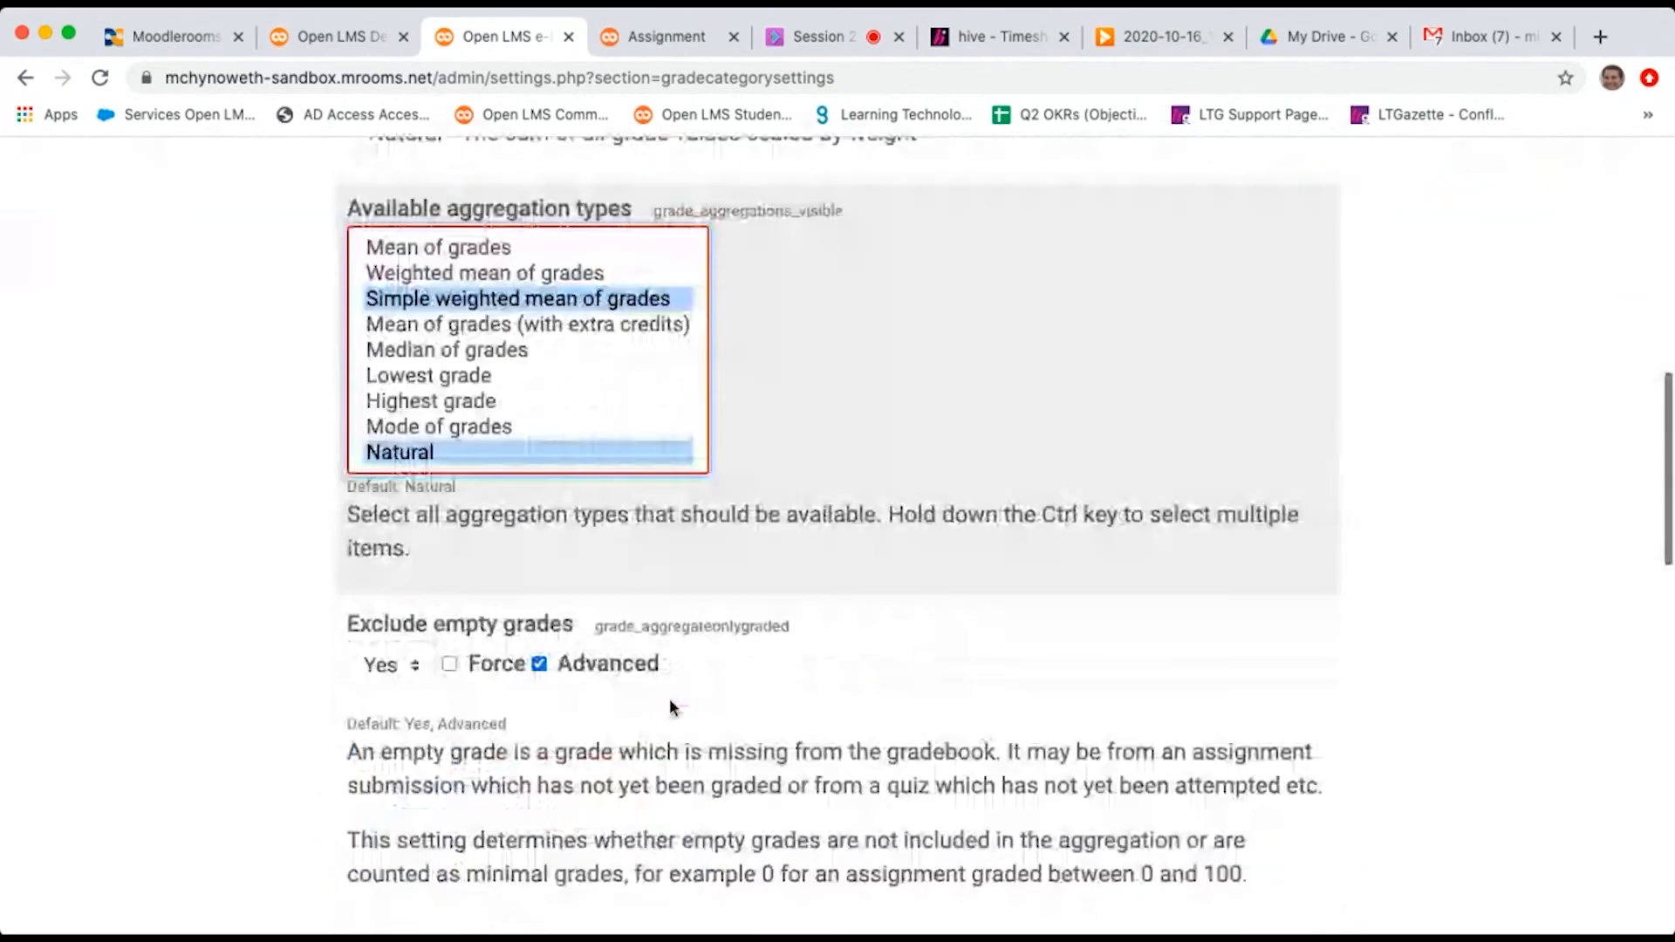
scroll(677, 614, "down", 1)
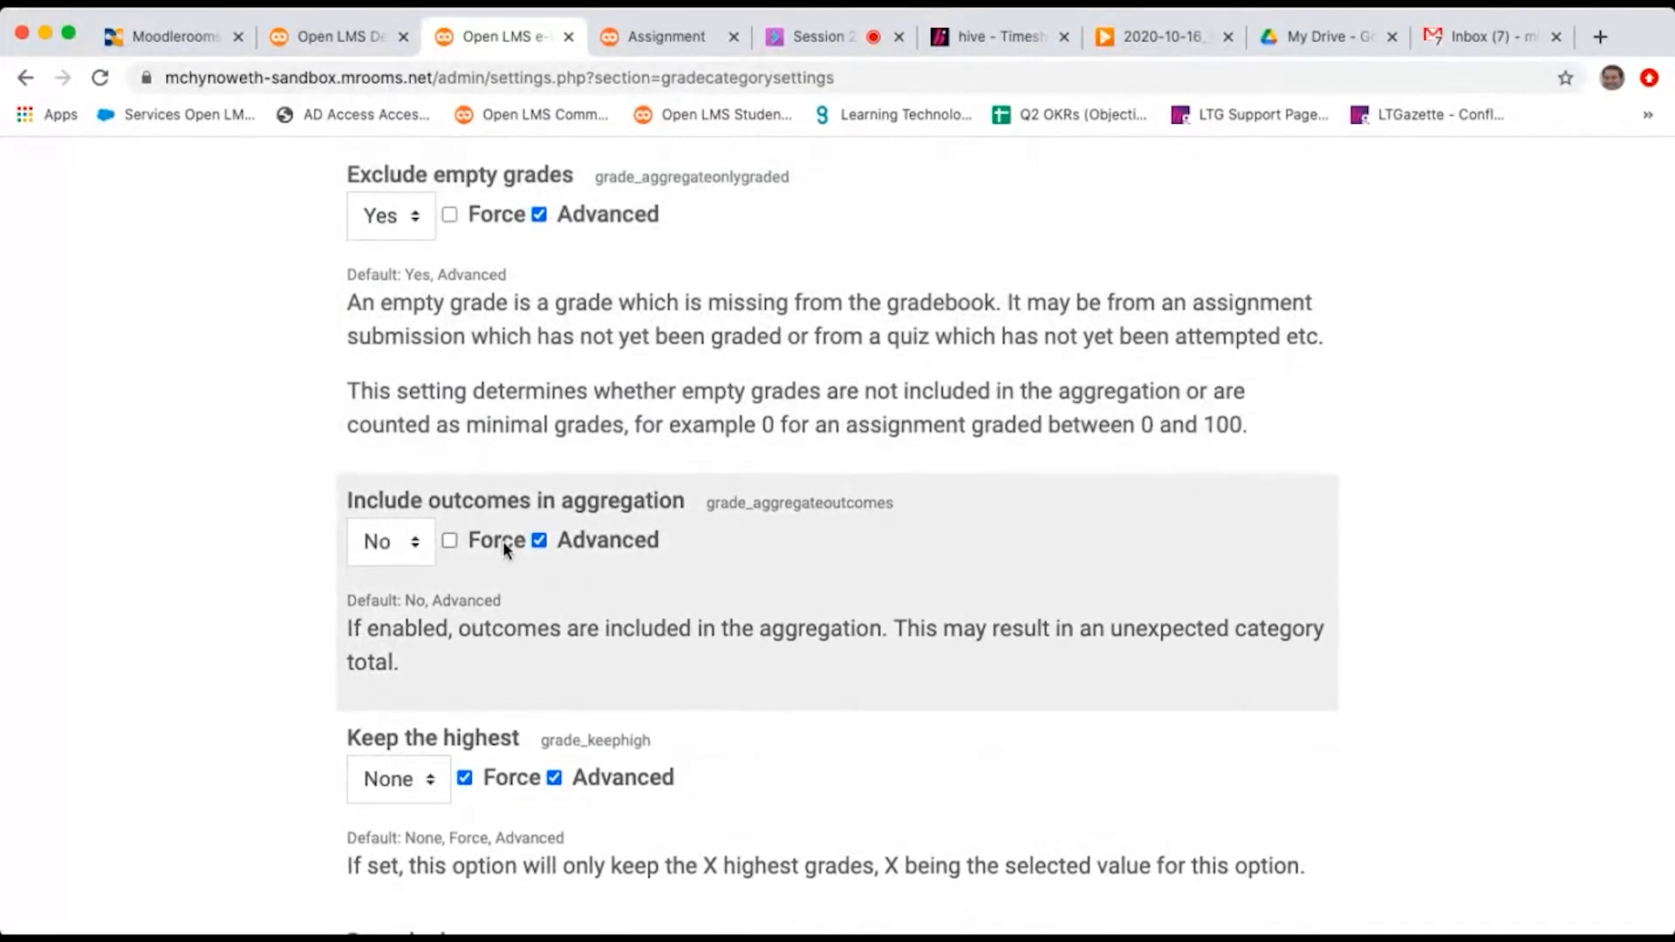
scroll(503, 541, "down", 2)
scroll(531, 453, "down", 5)
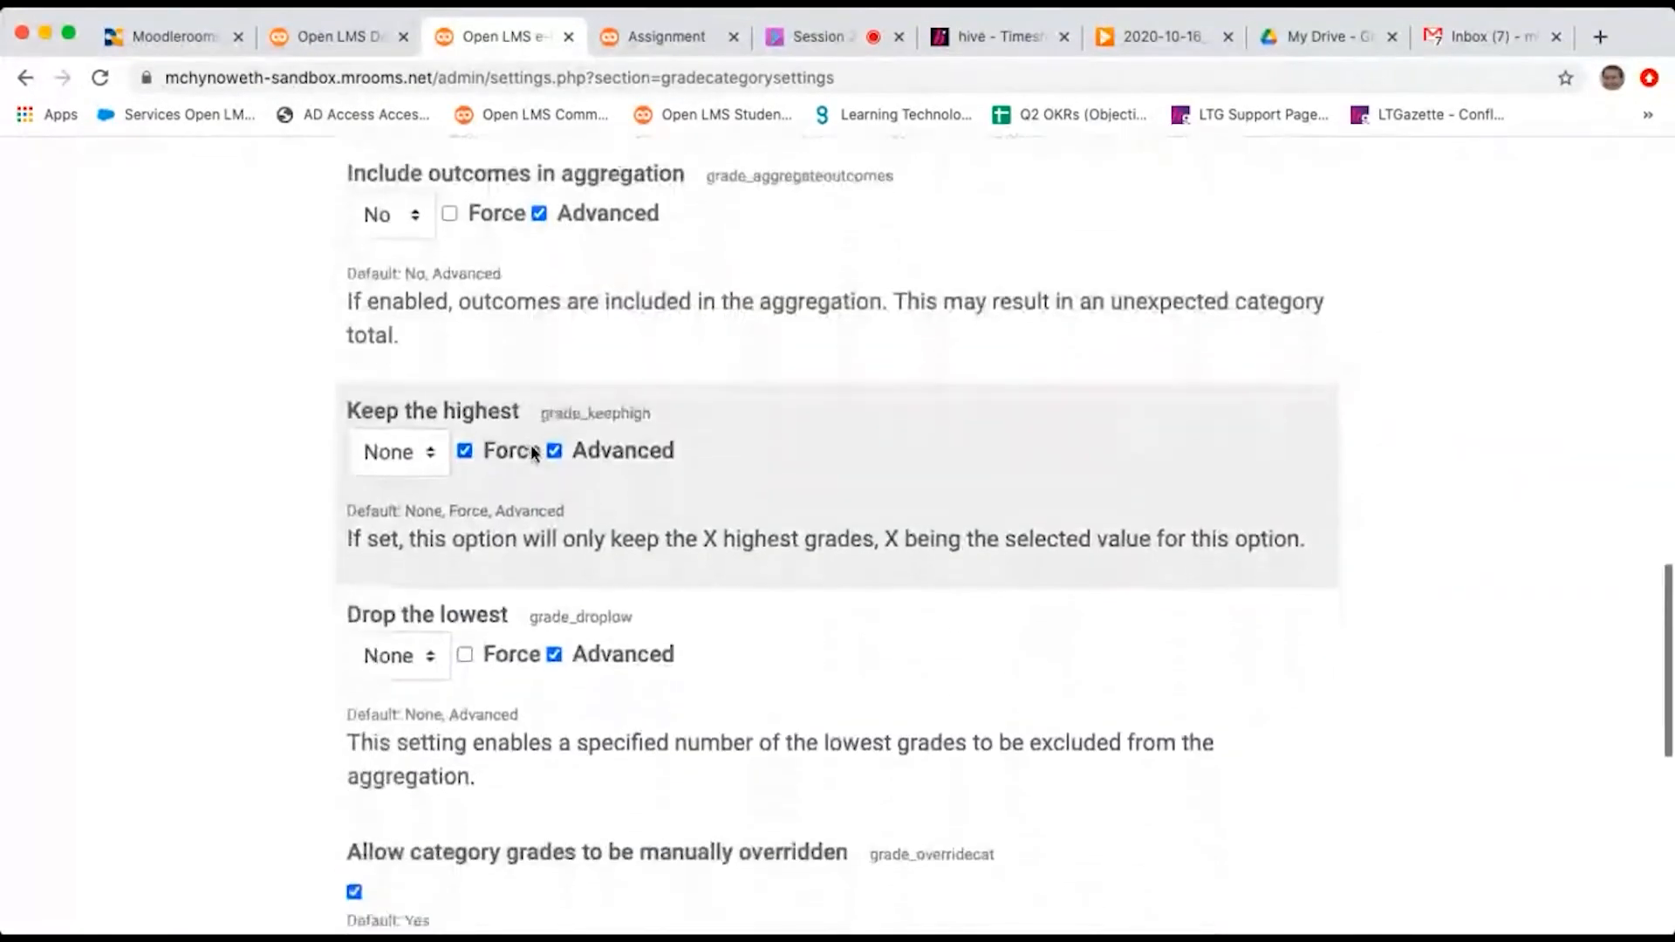
Step: Set the default for Exclude empty grades to No, with Force off and Advanced on
scroll(534, 463, "up", 8)
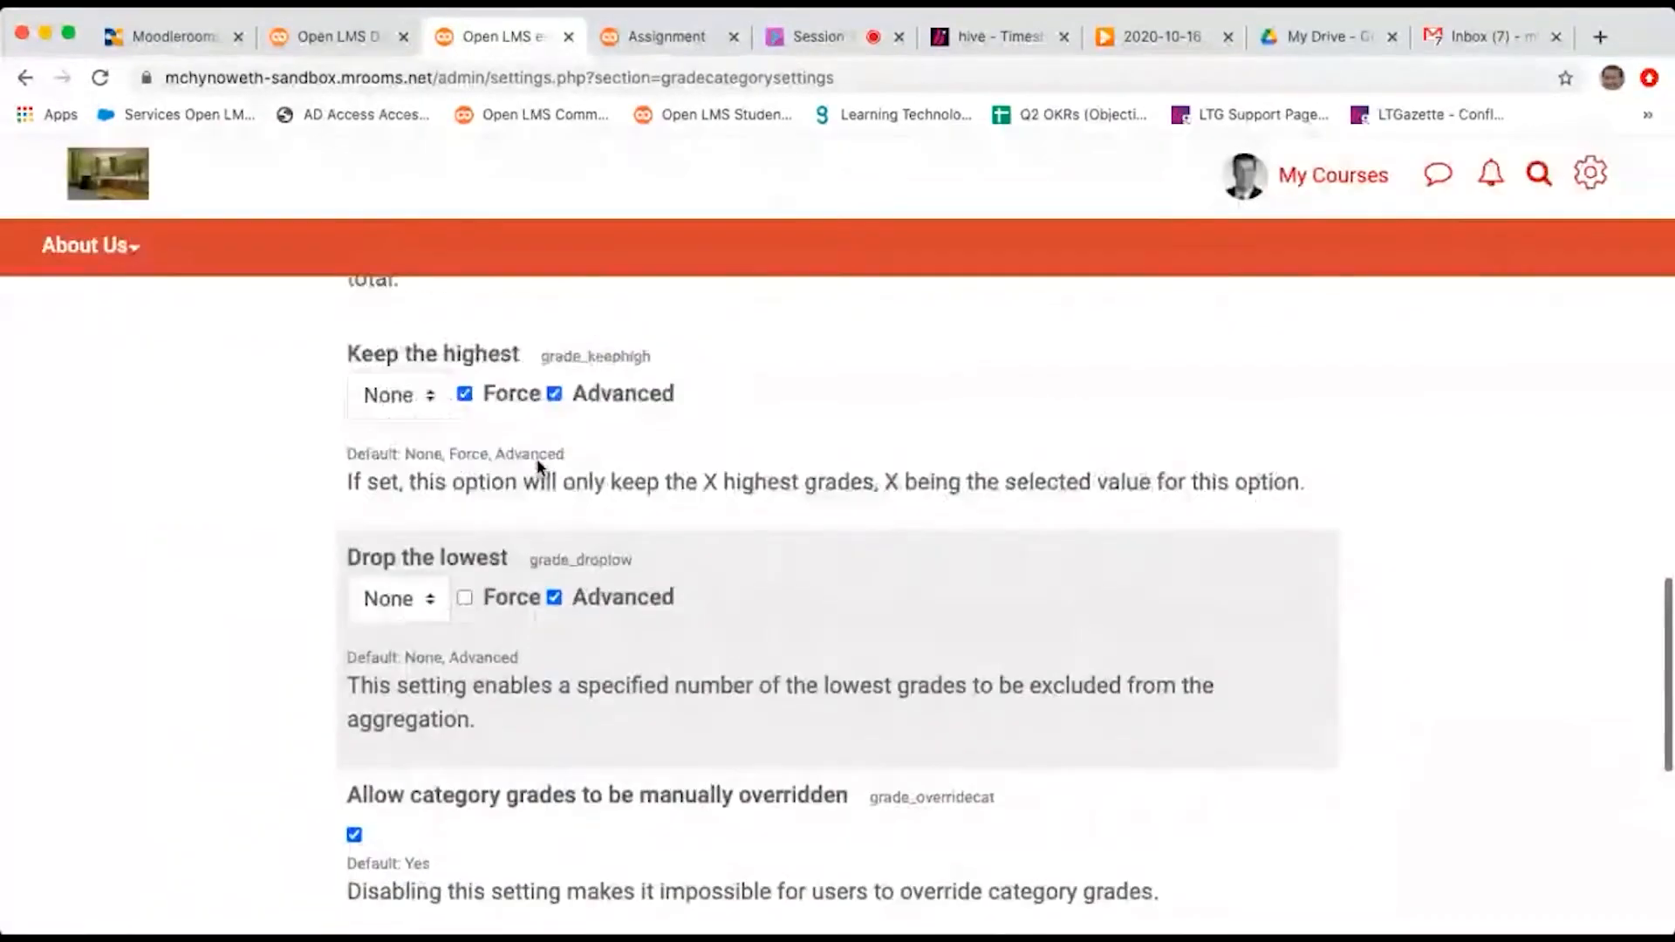
scroll(537, 466, "up", 1)
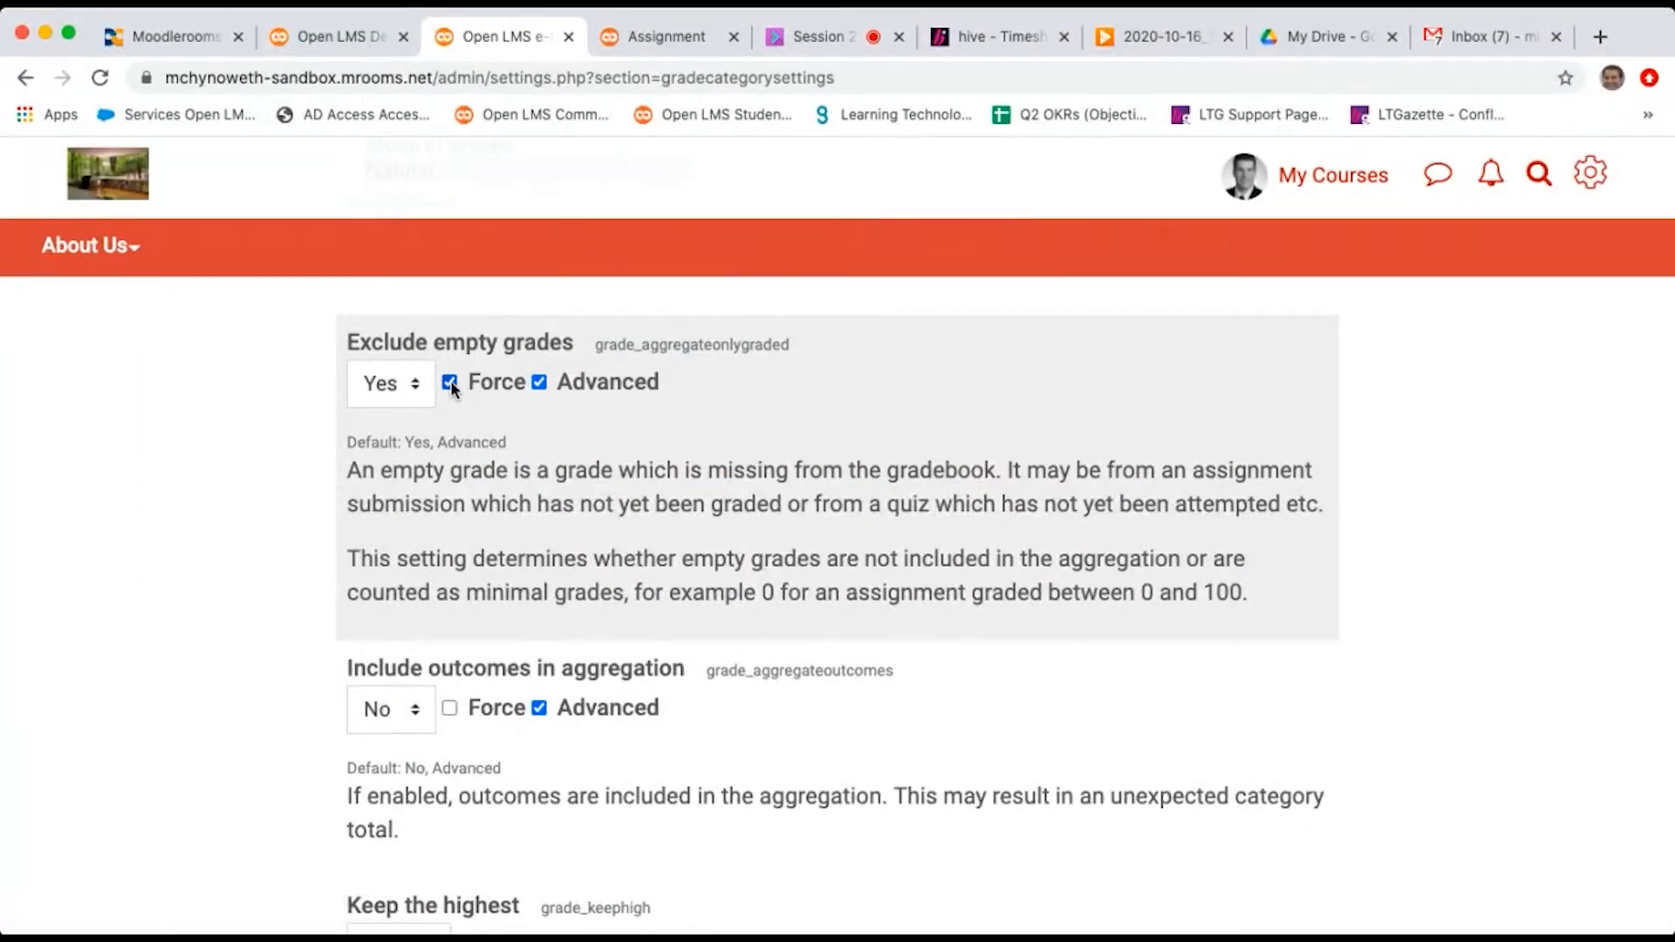
left_click(413, 384)
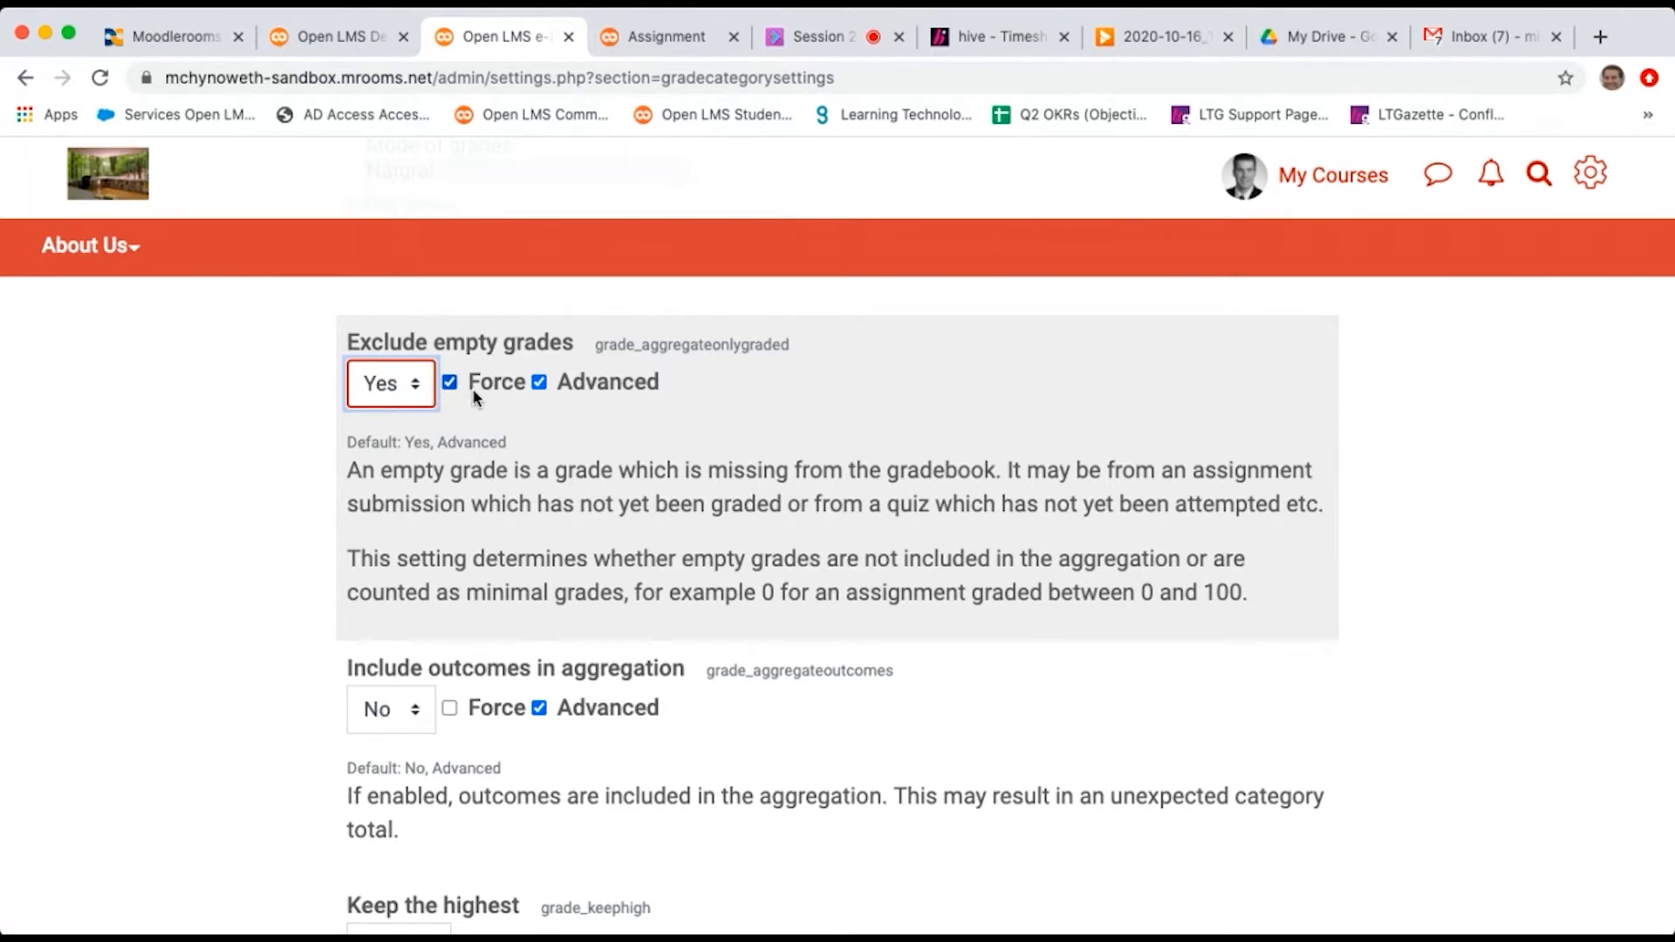
left_click(410, 404)
left_click(401, 370)
left_click(449, 382)
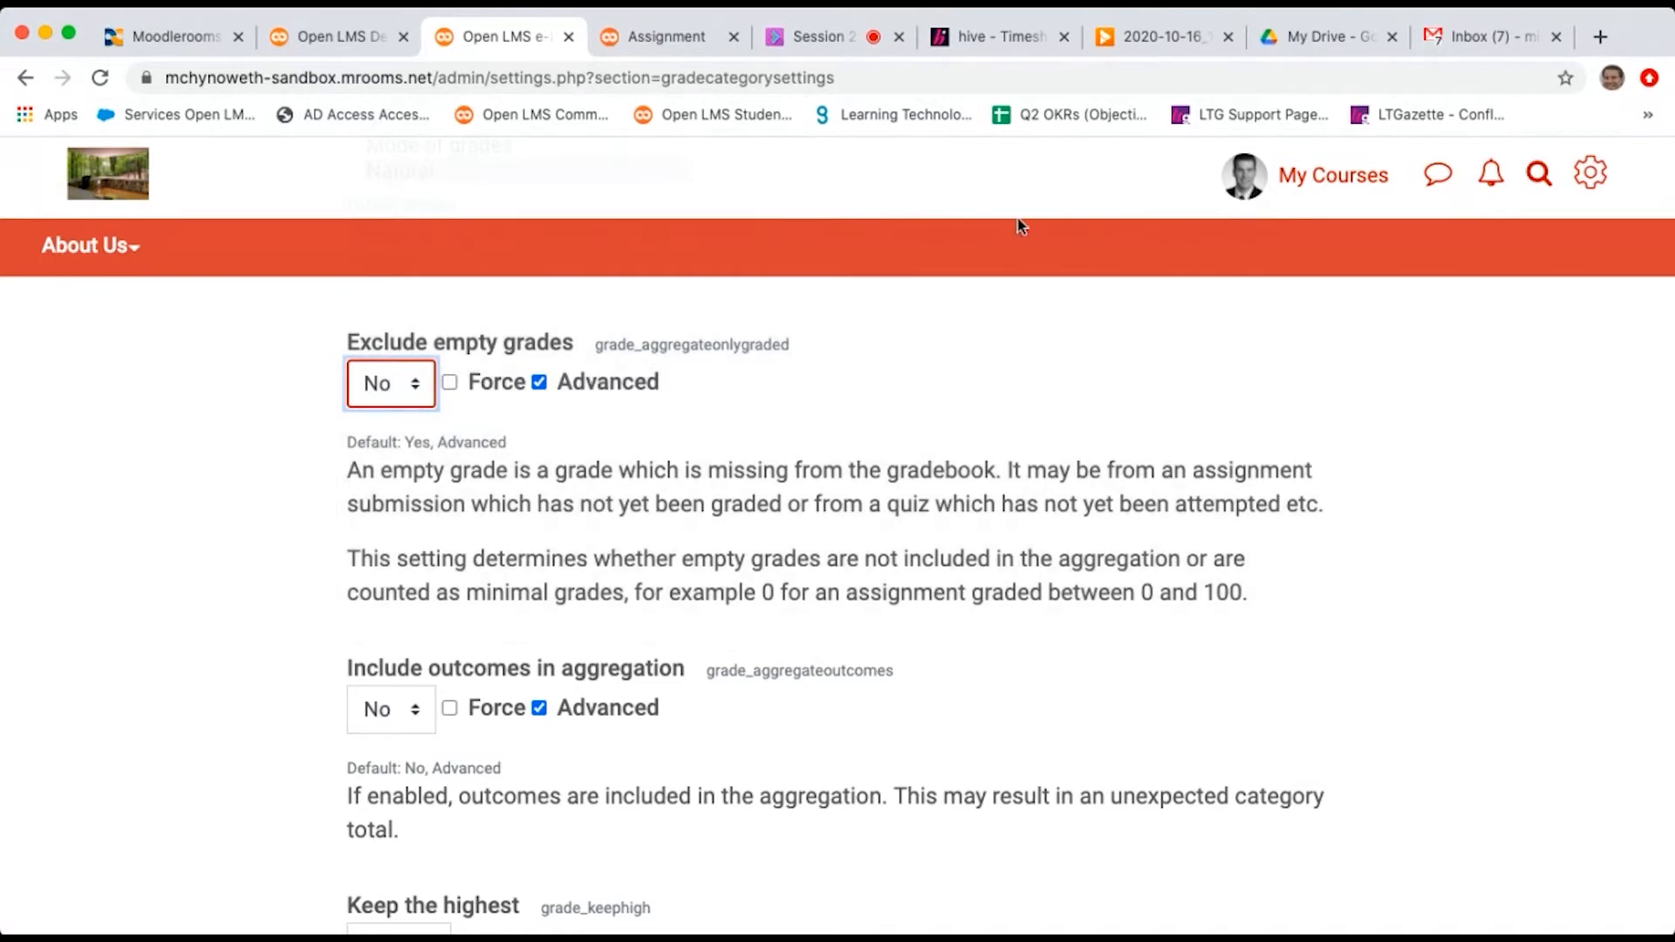
Step: Open the Interactive Online Snap Course from My Courses in a new browser tab, keeping the site settings page open
left_click(1335, 178)
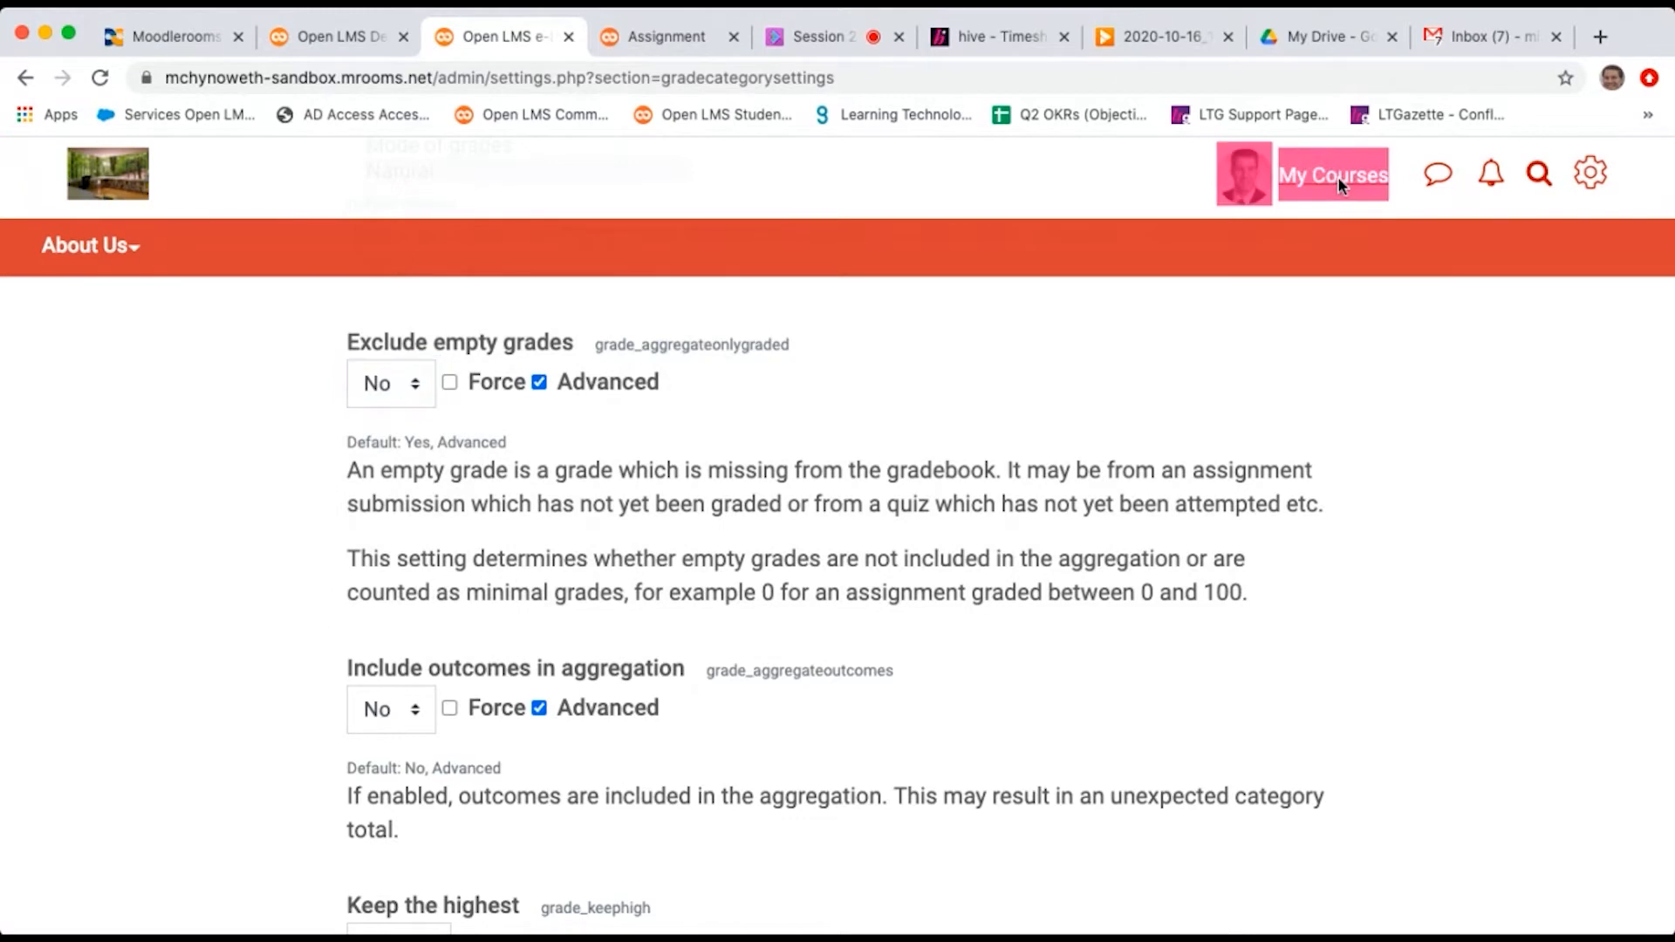
left_click(1402, 183, "super")
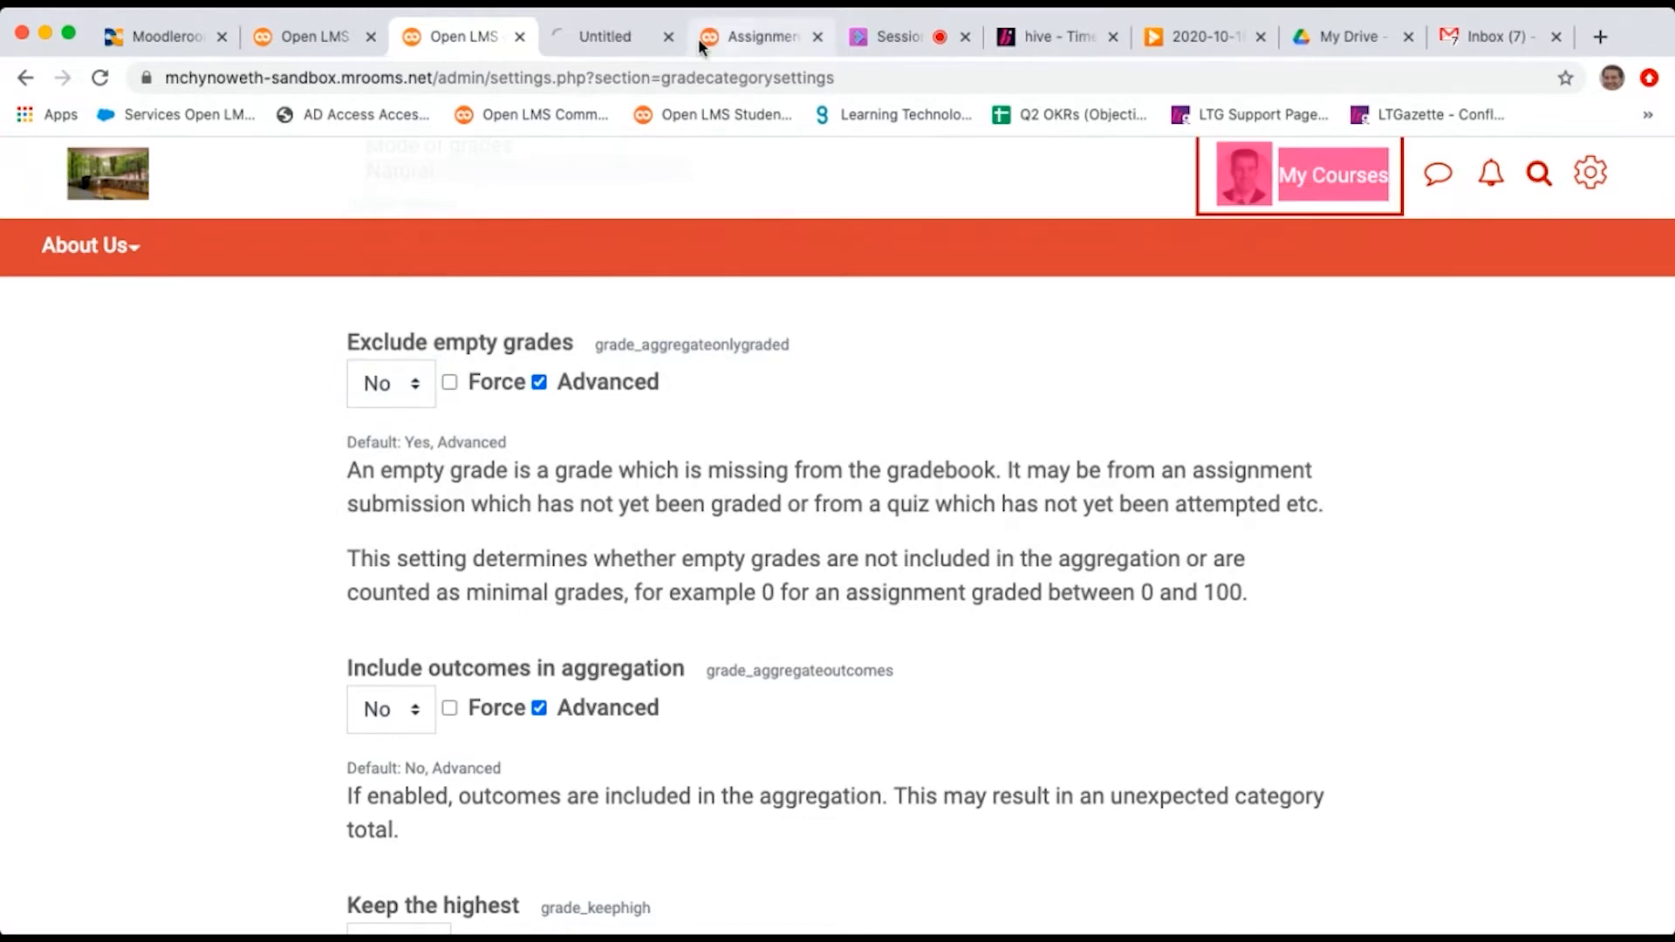
left_click(637, 37)
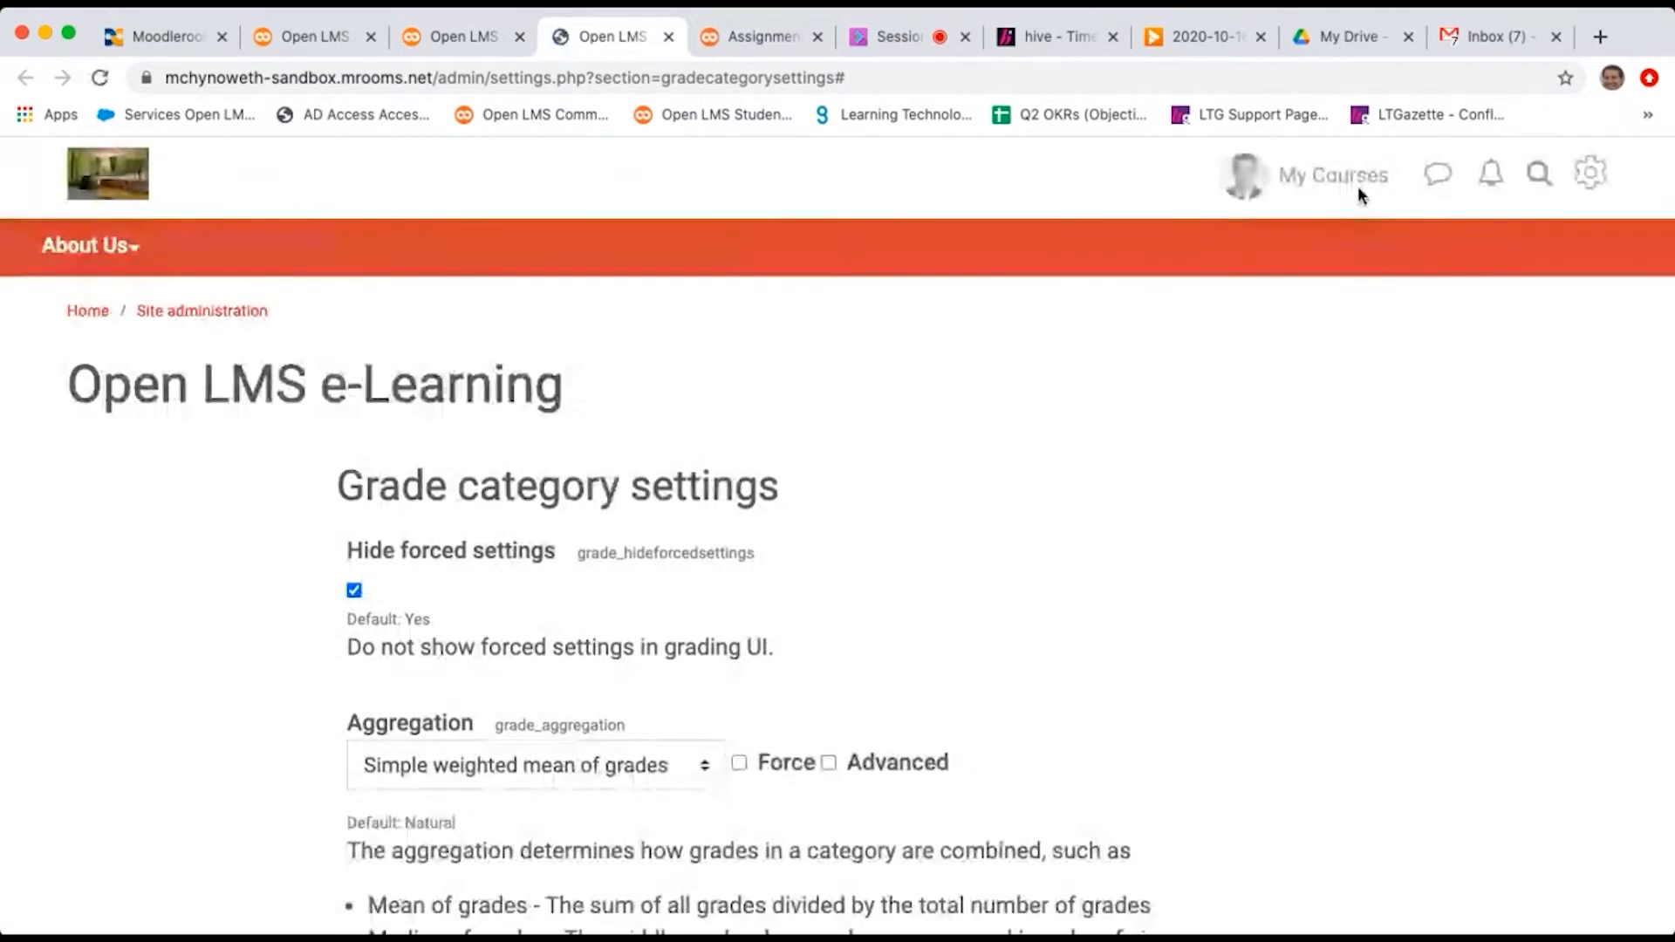
left_click(1343, 178)
left_click(175, 643)
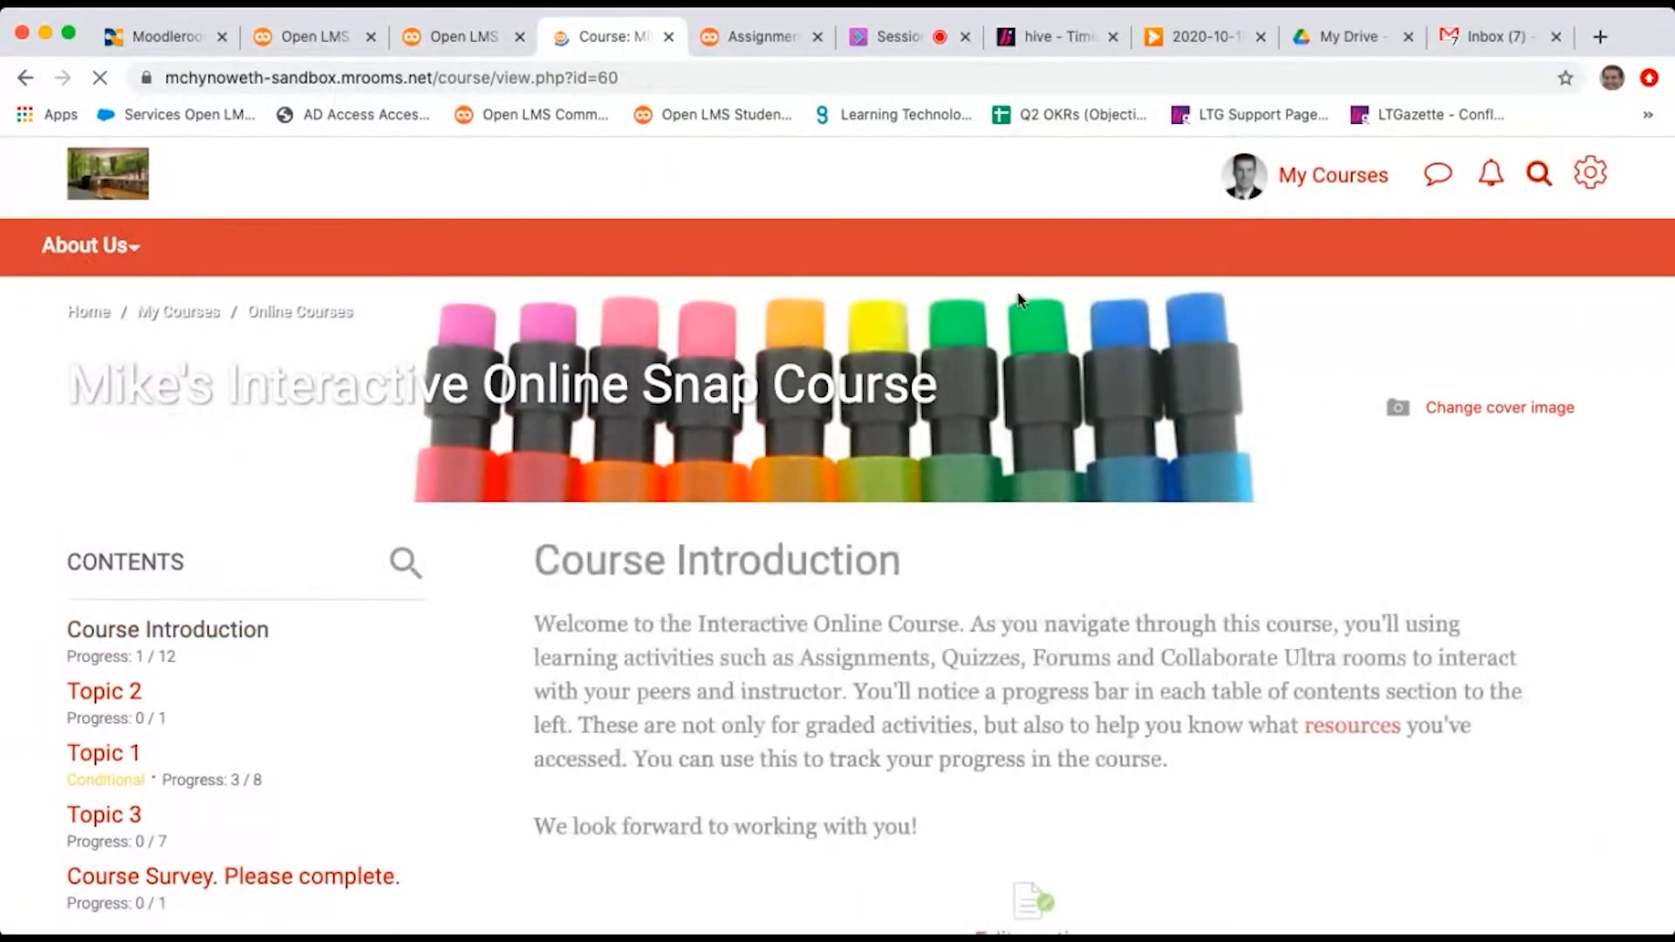
Step: Open the settings of the course's top-level grade category from the course's Gradebook setup
left_click(1589, 172)
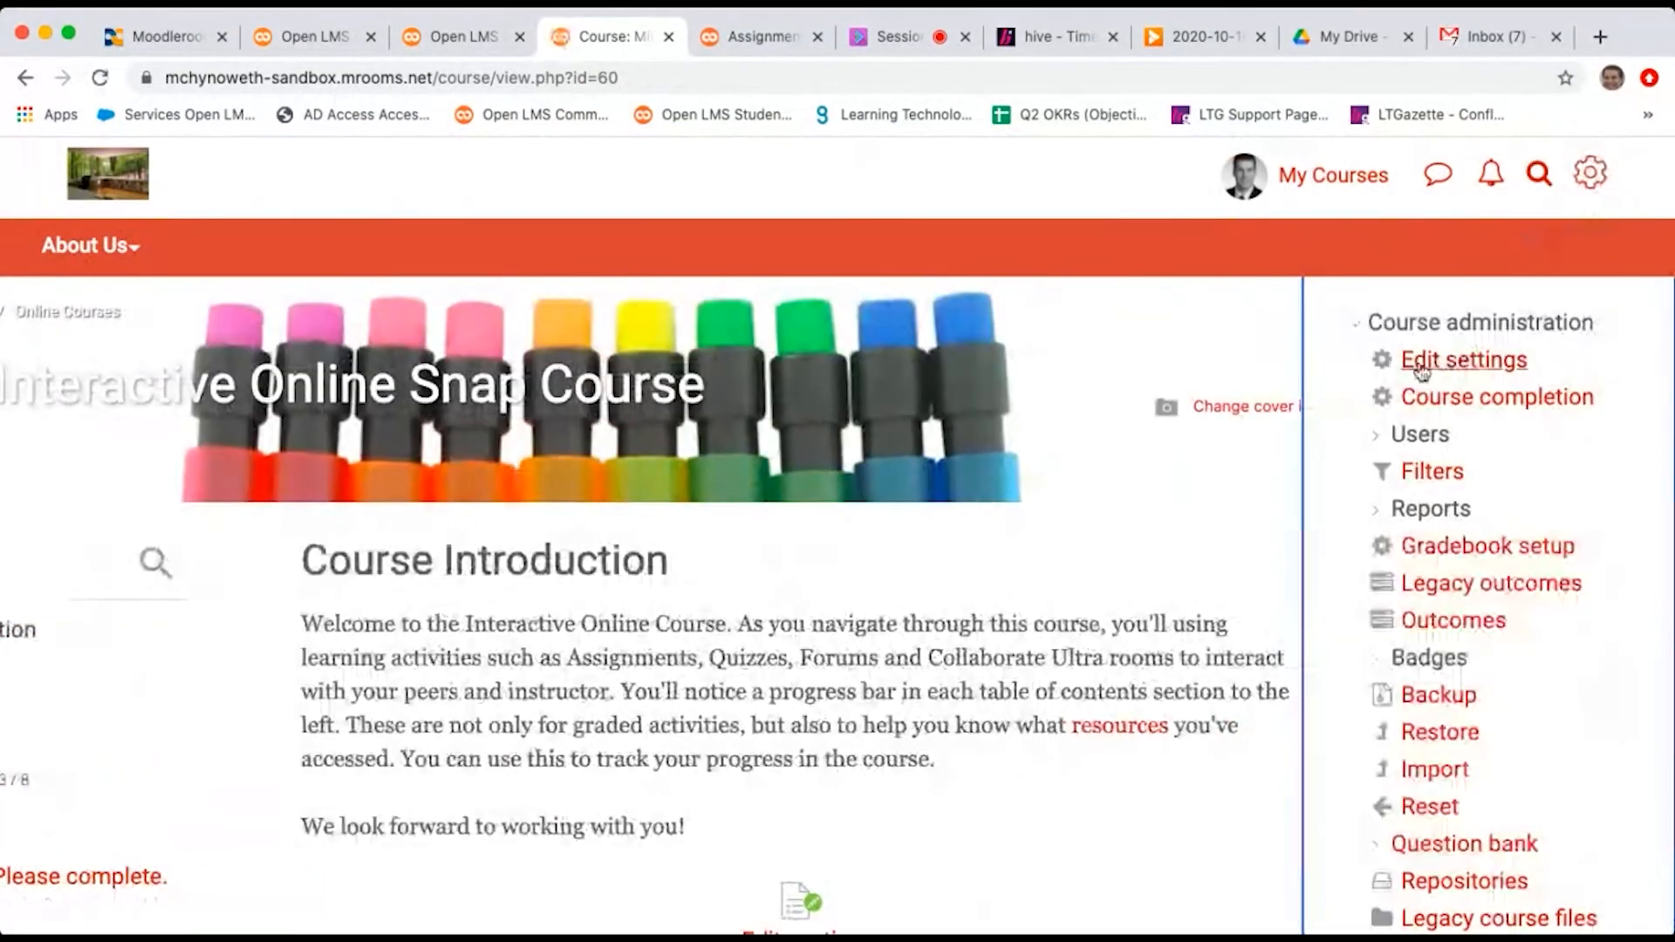
left_click(1429, 547)
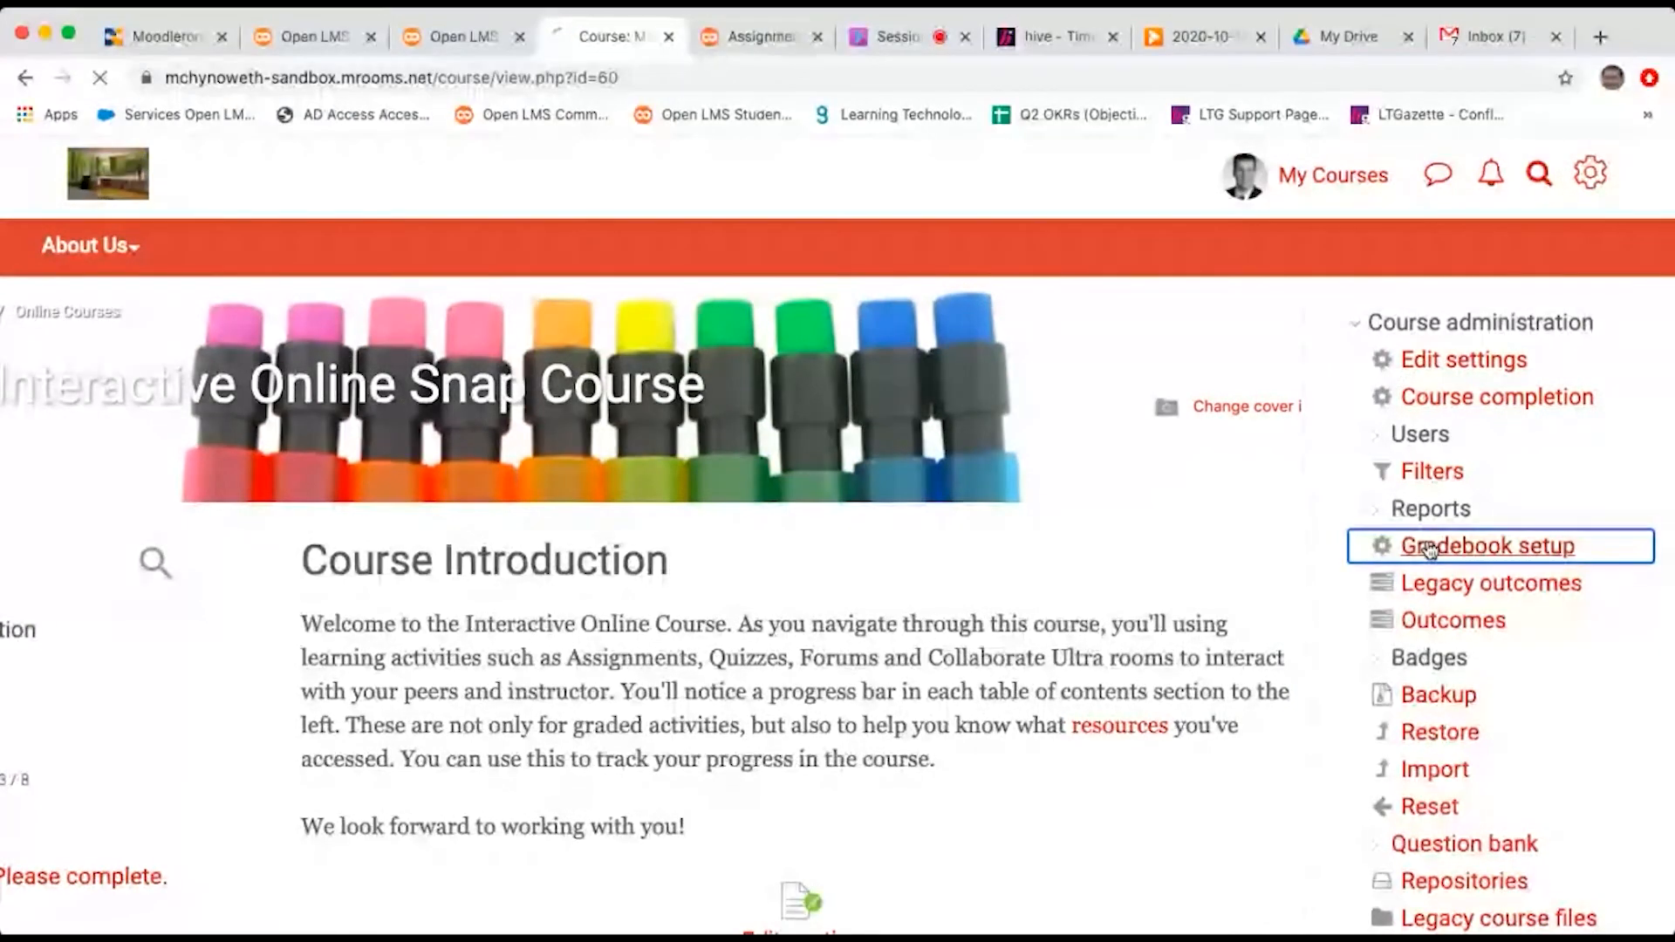
scroll(534, 583, "down", 5)
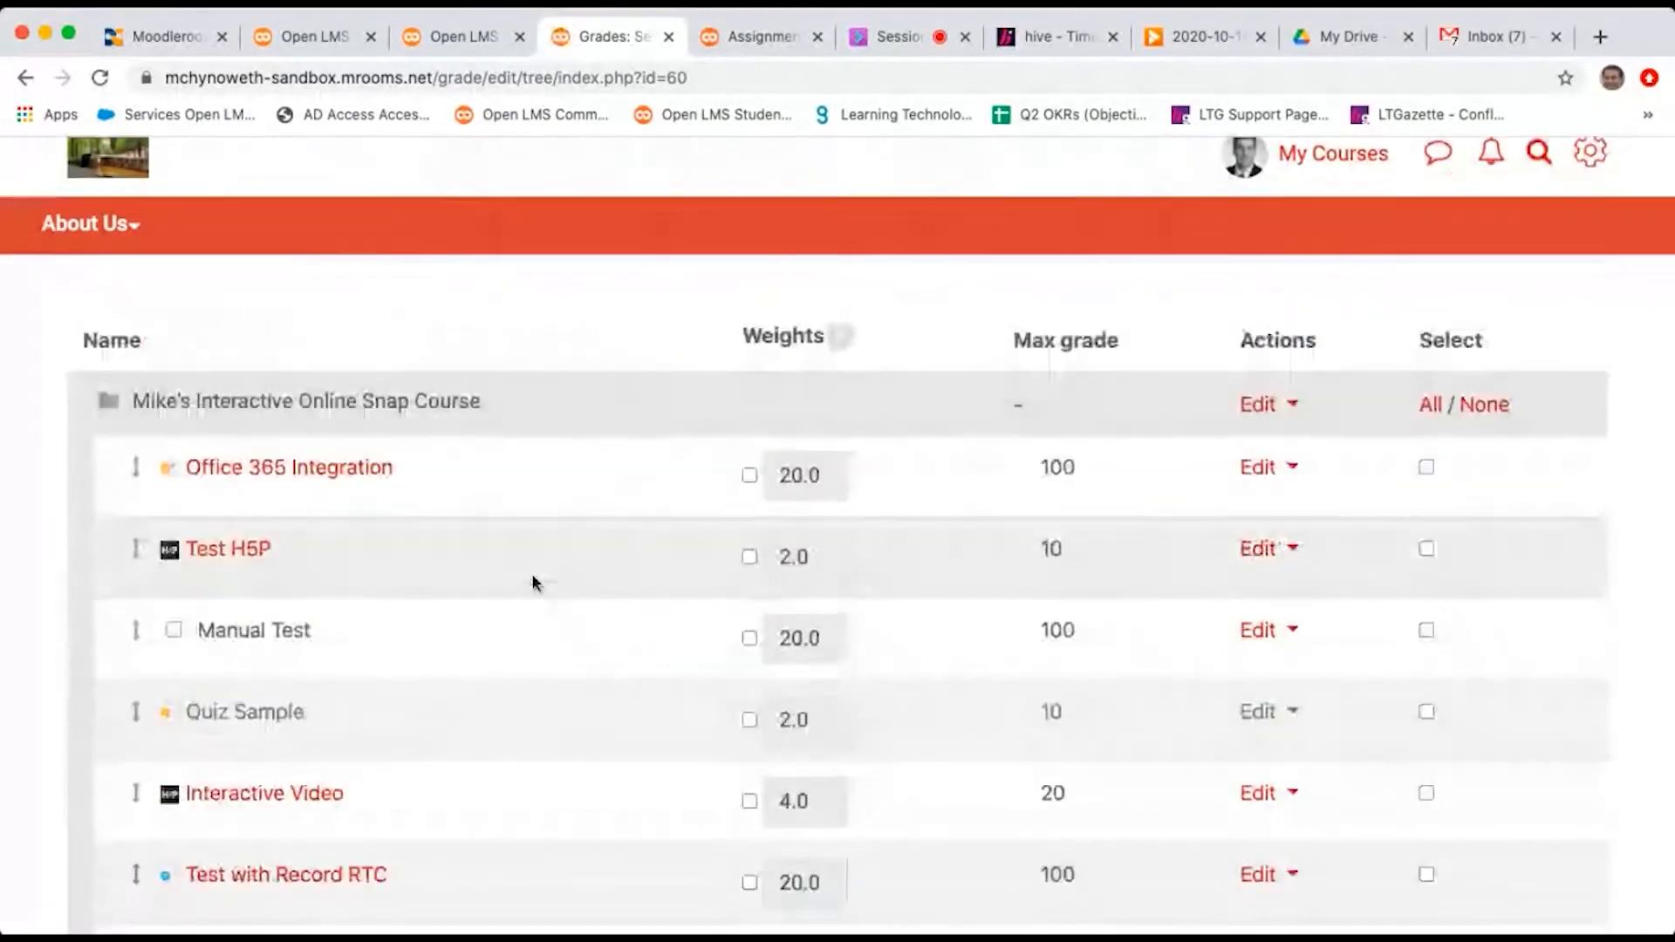
left_click(1268, 384)
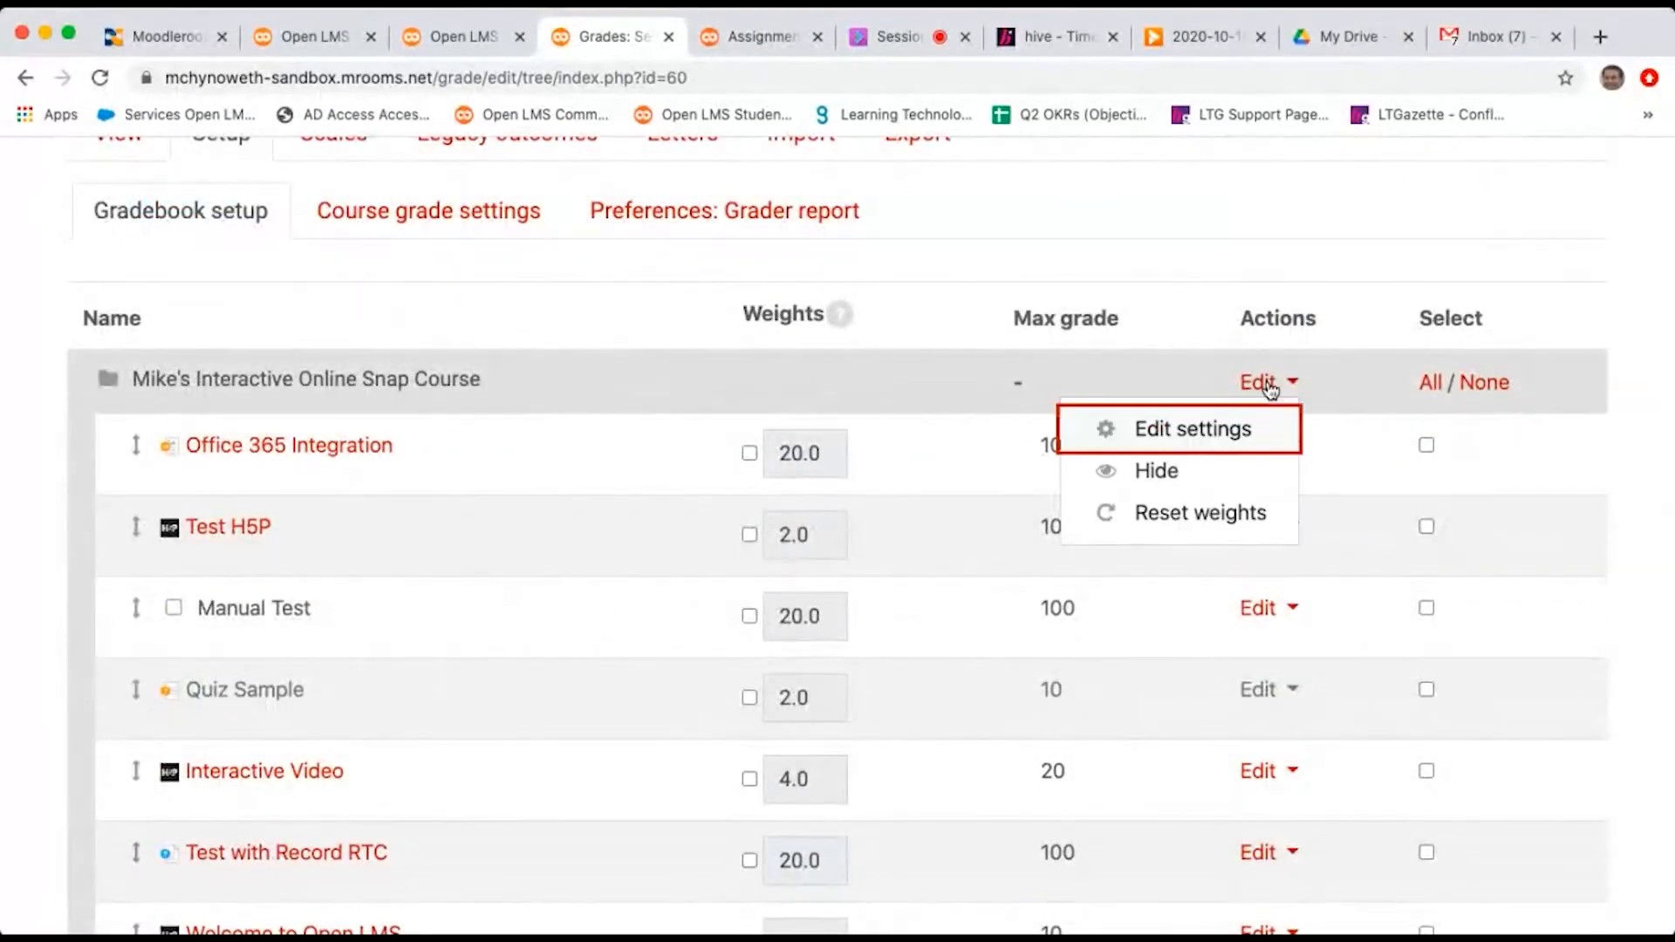
left_click(1208, 434)
Step: Reveal the advanced options beneath the grade category's Aggregation setting and collapse them again
scroll(666, 438, "down", 10)
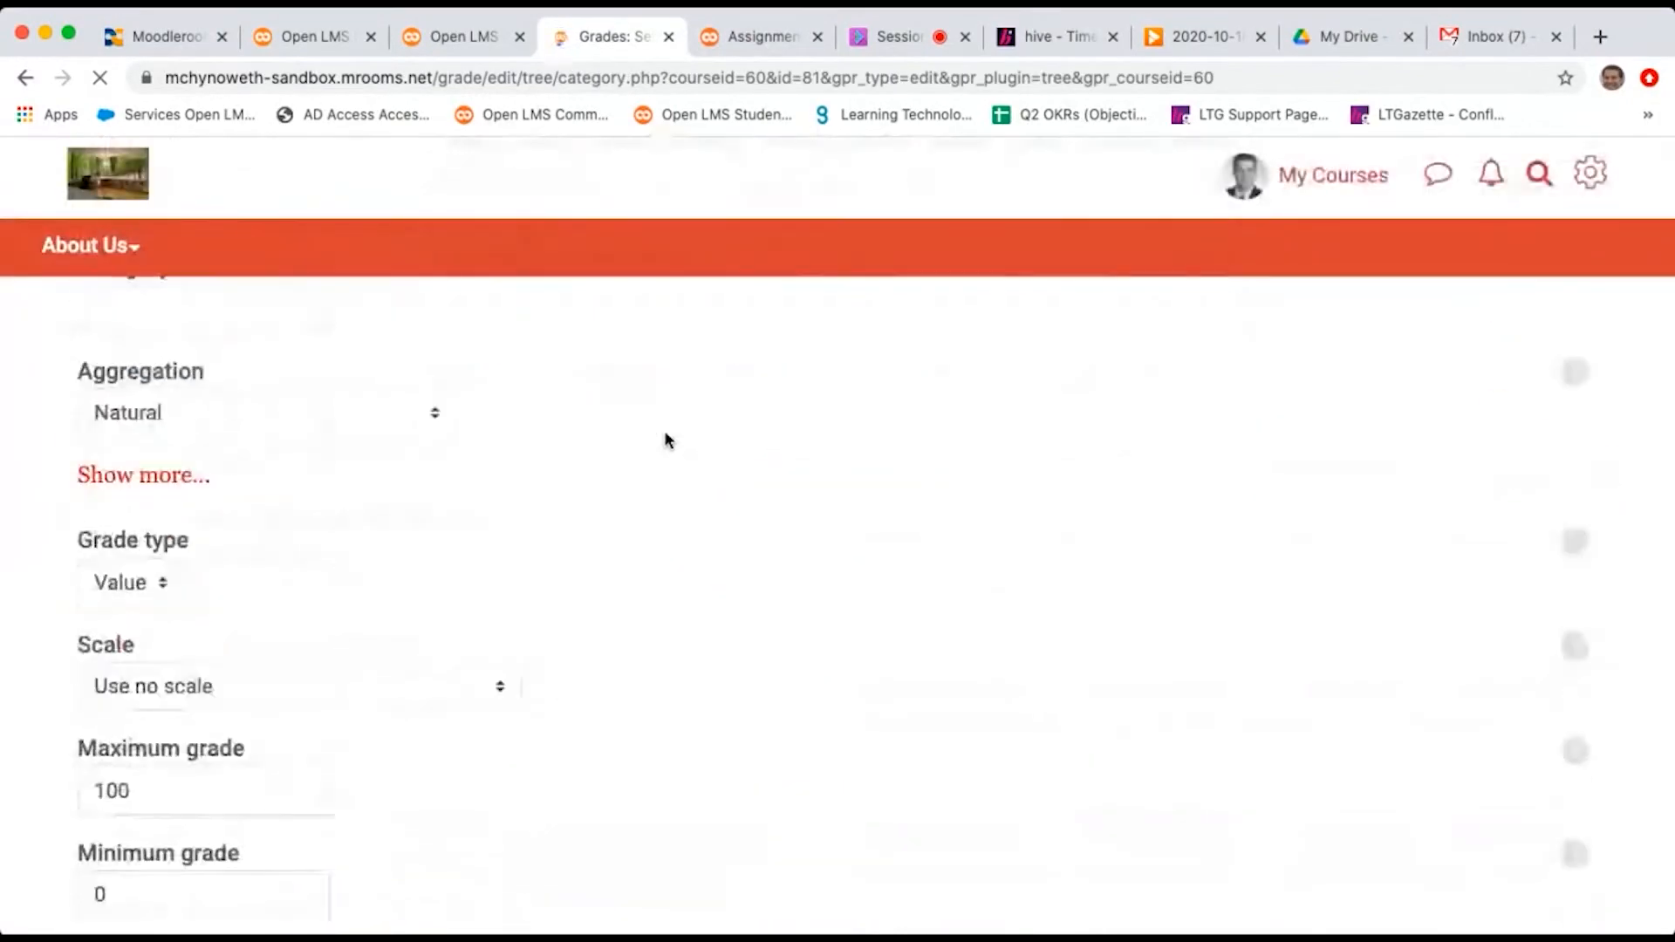
scroll(666, 439, "up", 10)
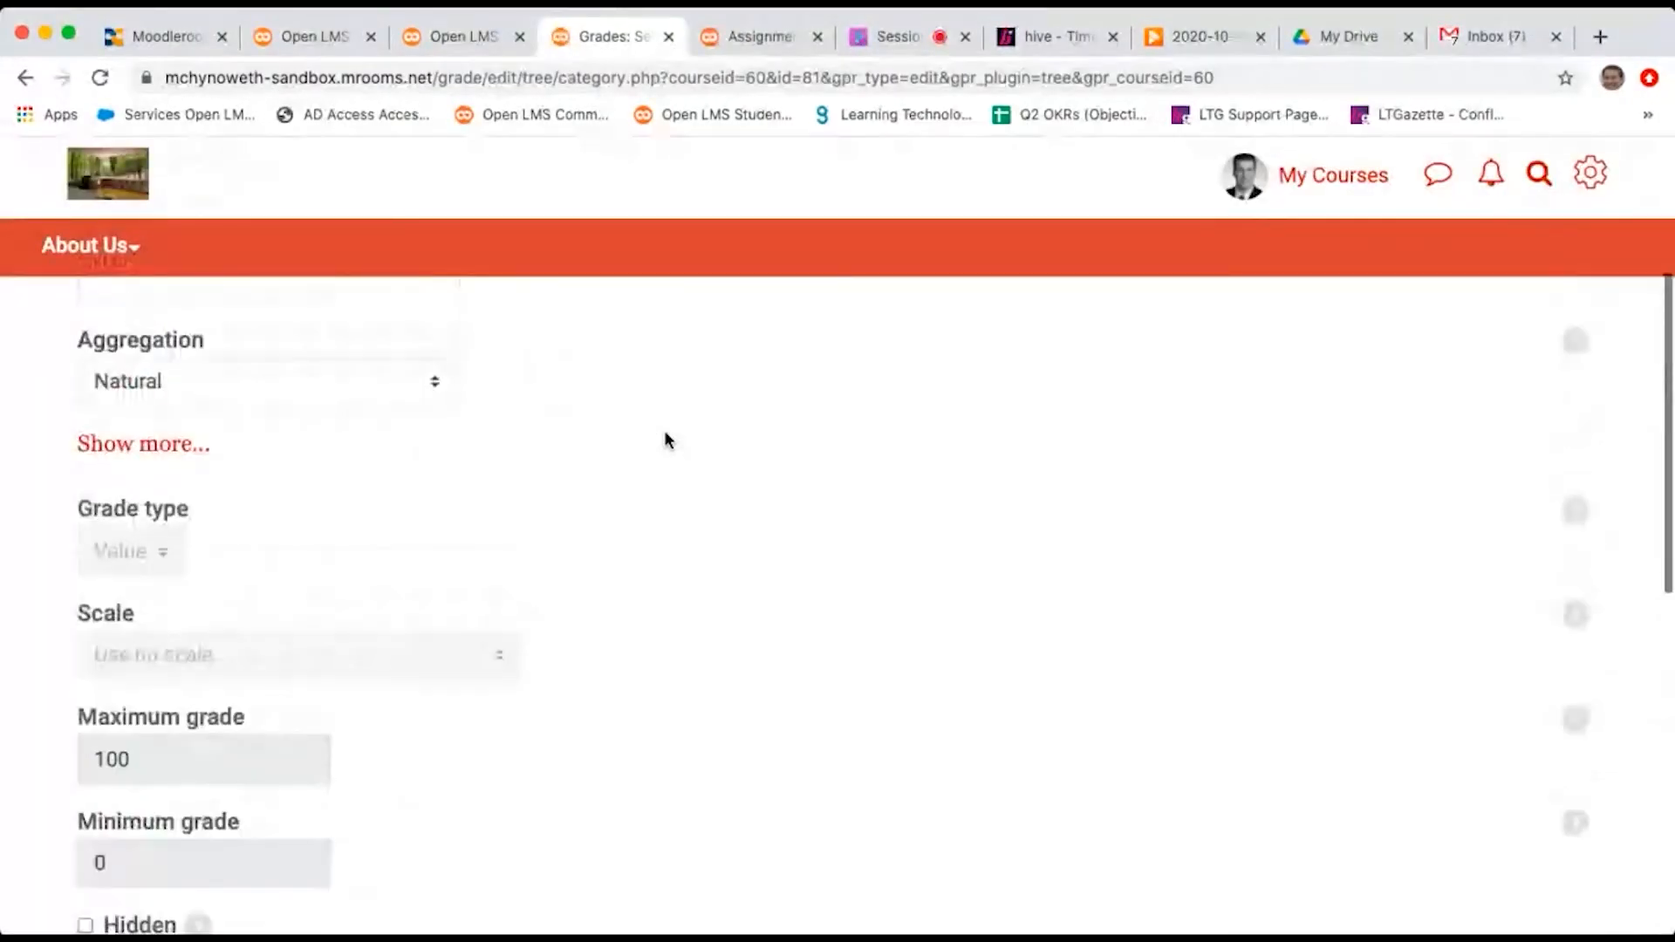
left_click(161, 569)
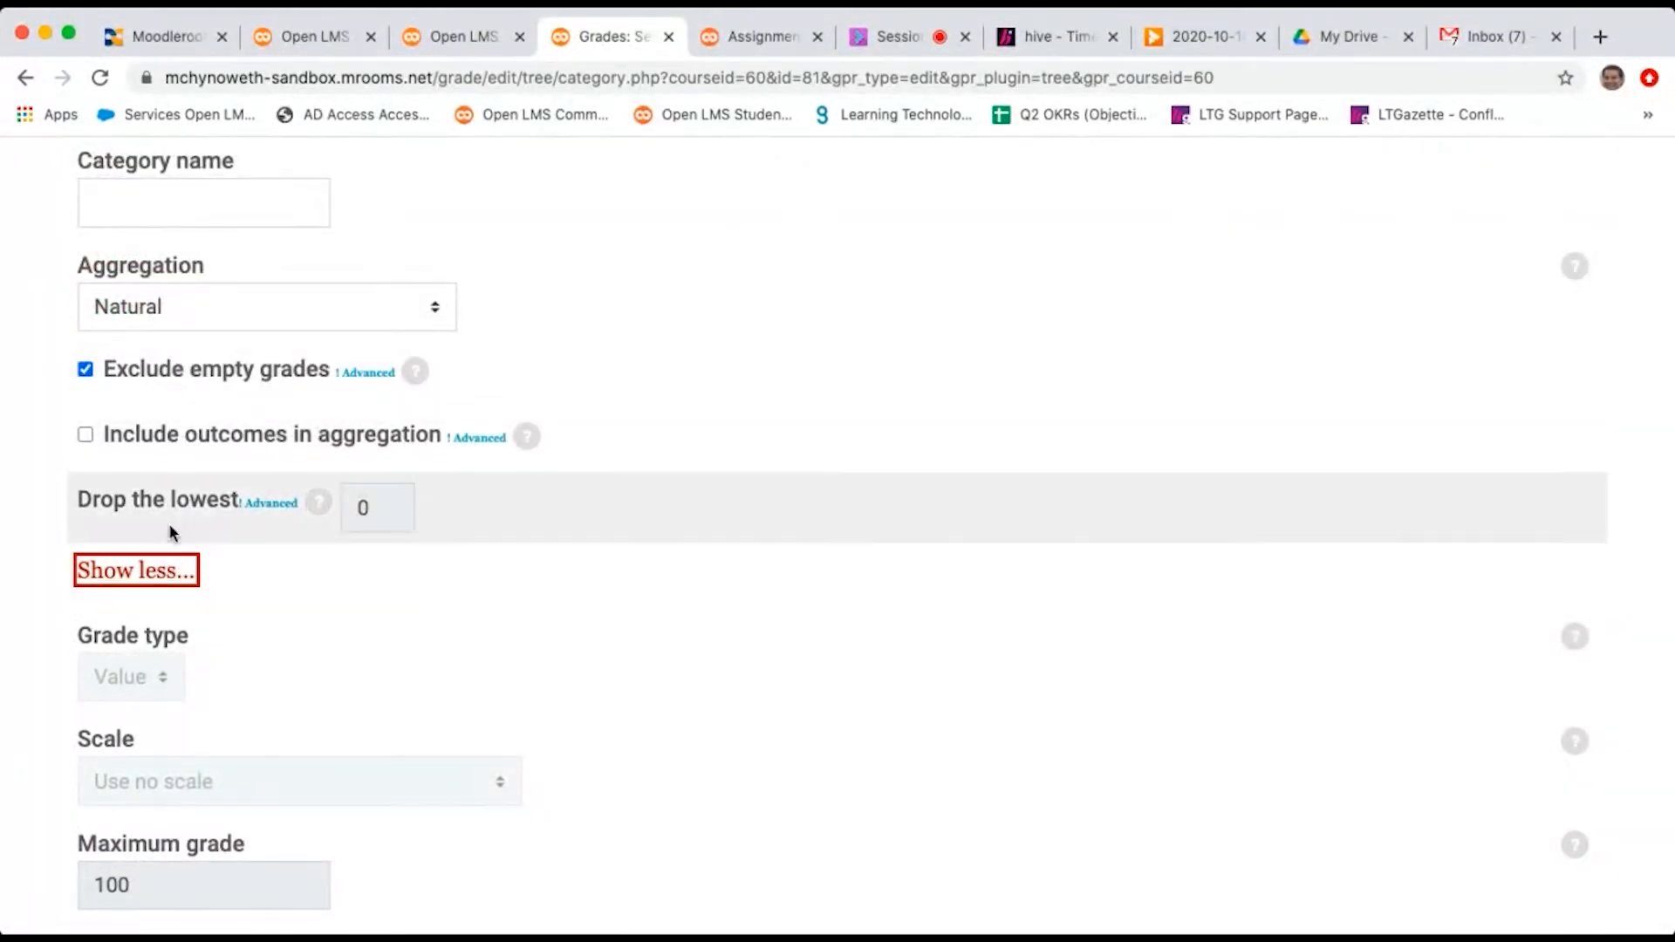
left_click(185, 571)
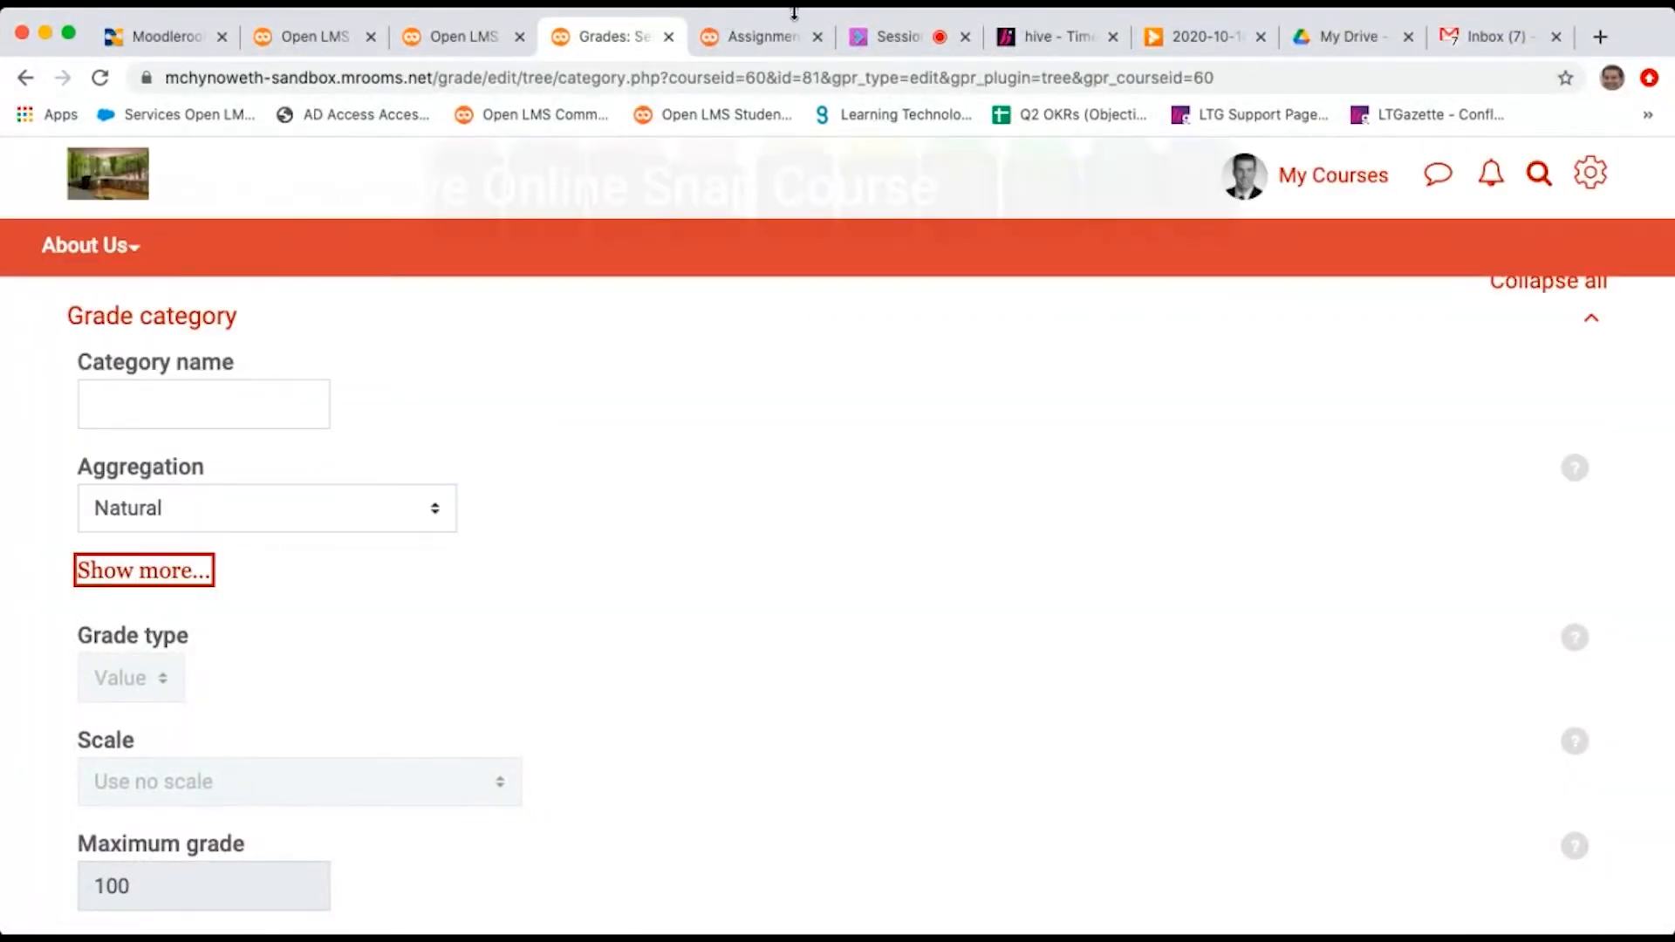
Step: Return to the site's Grade category settings and examine which settings from Exclude empty grades to Drop the lowest are marked Advanced
left_click(488, 36)
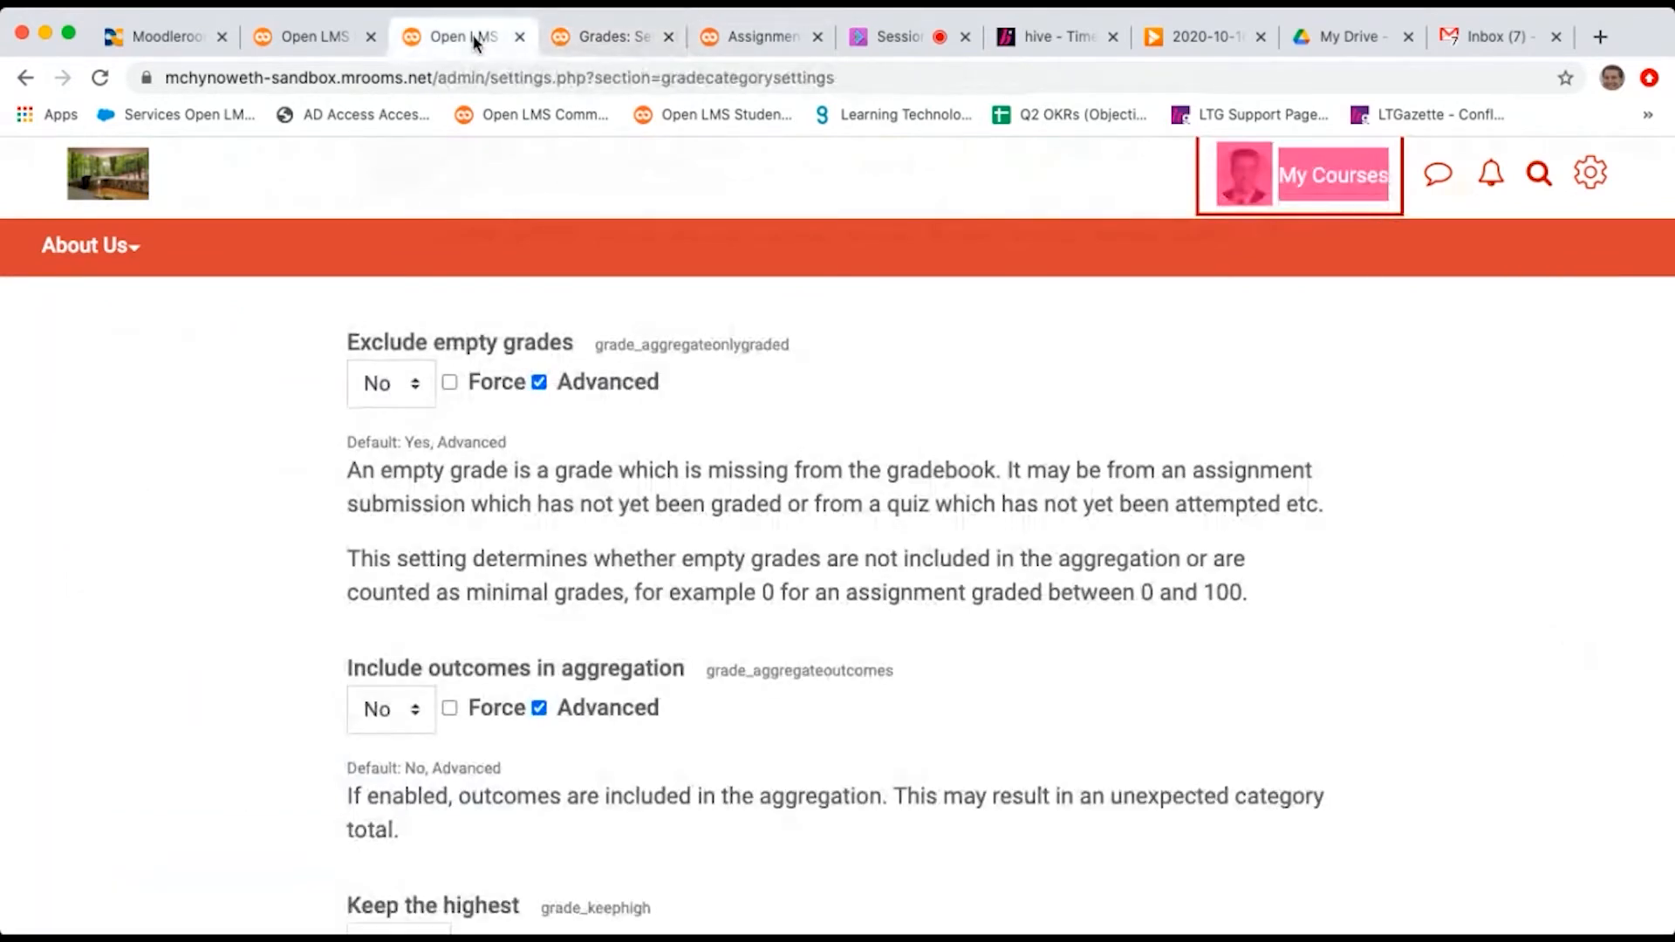
scroll(521, 375, "down", 5)
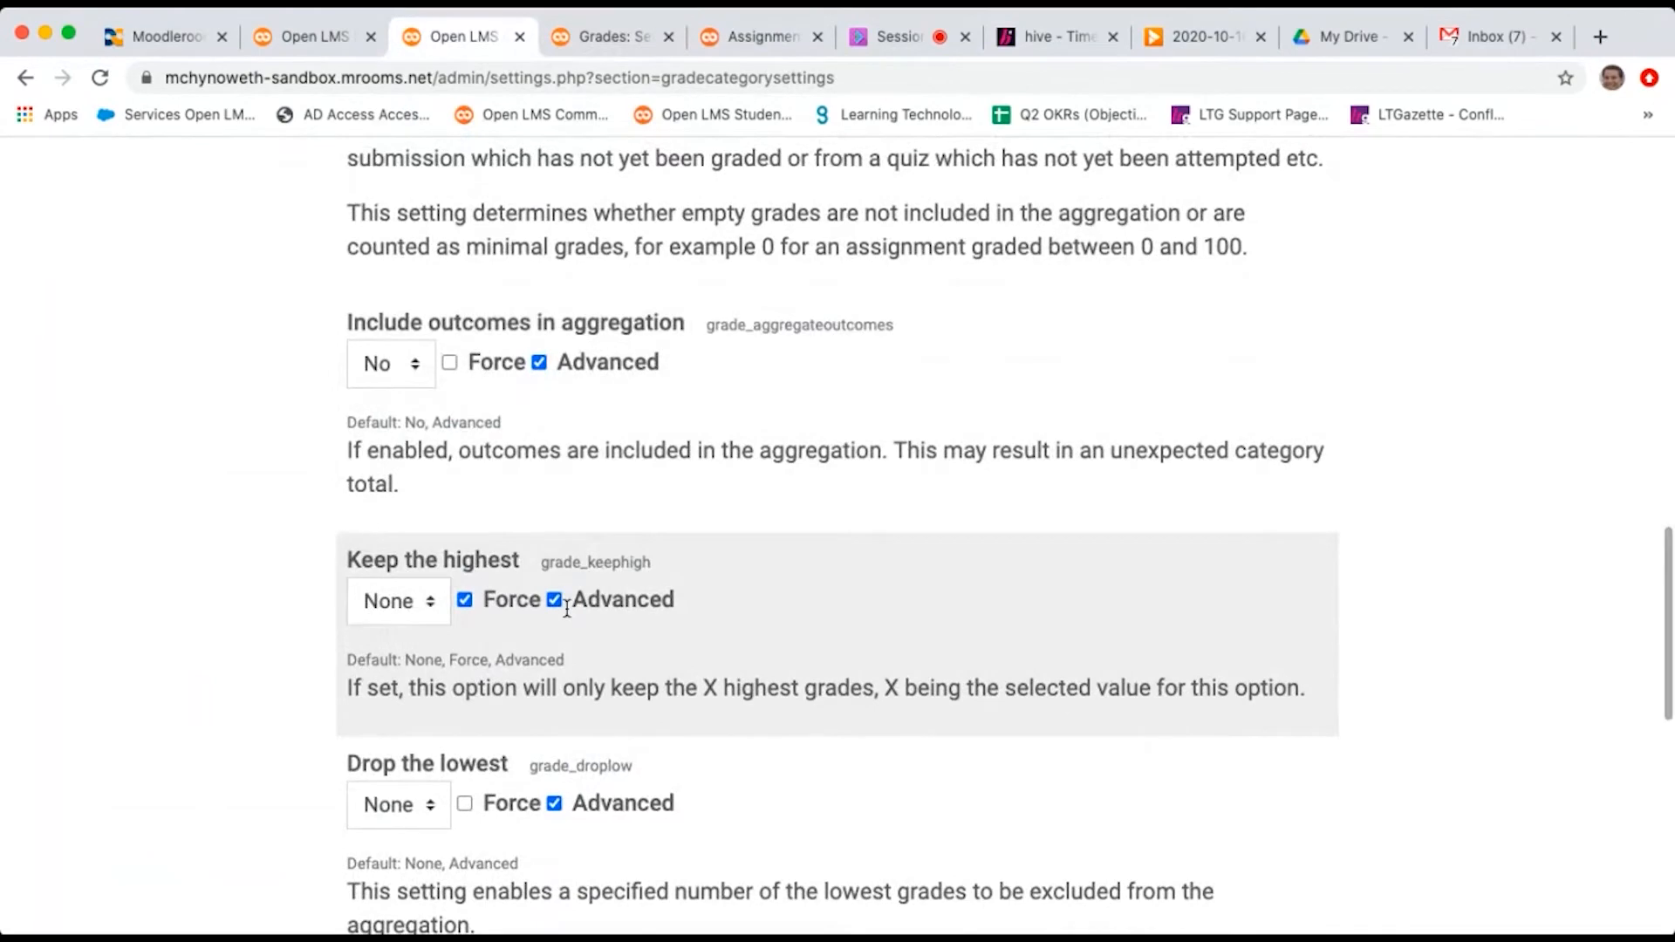
scroll(563, 607, "up", 4)
scroll(567, 610, "up", 1)
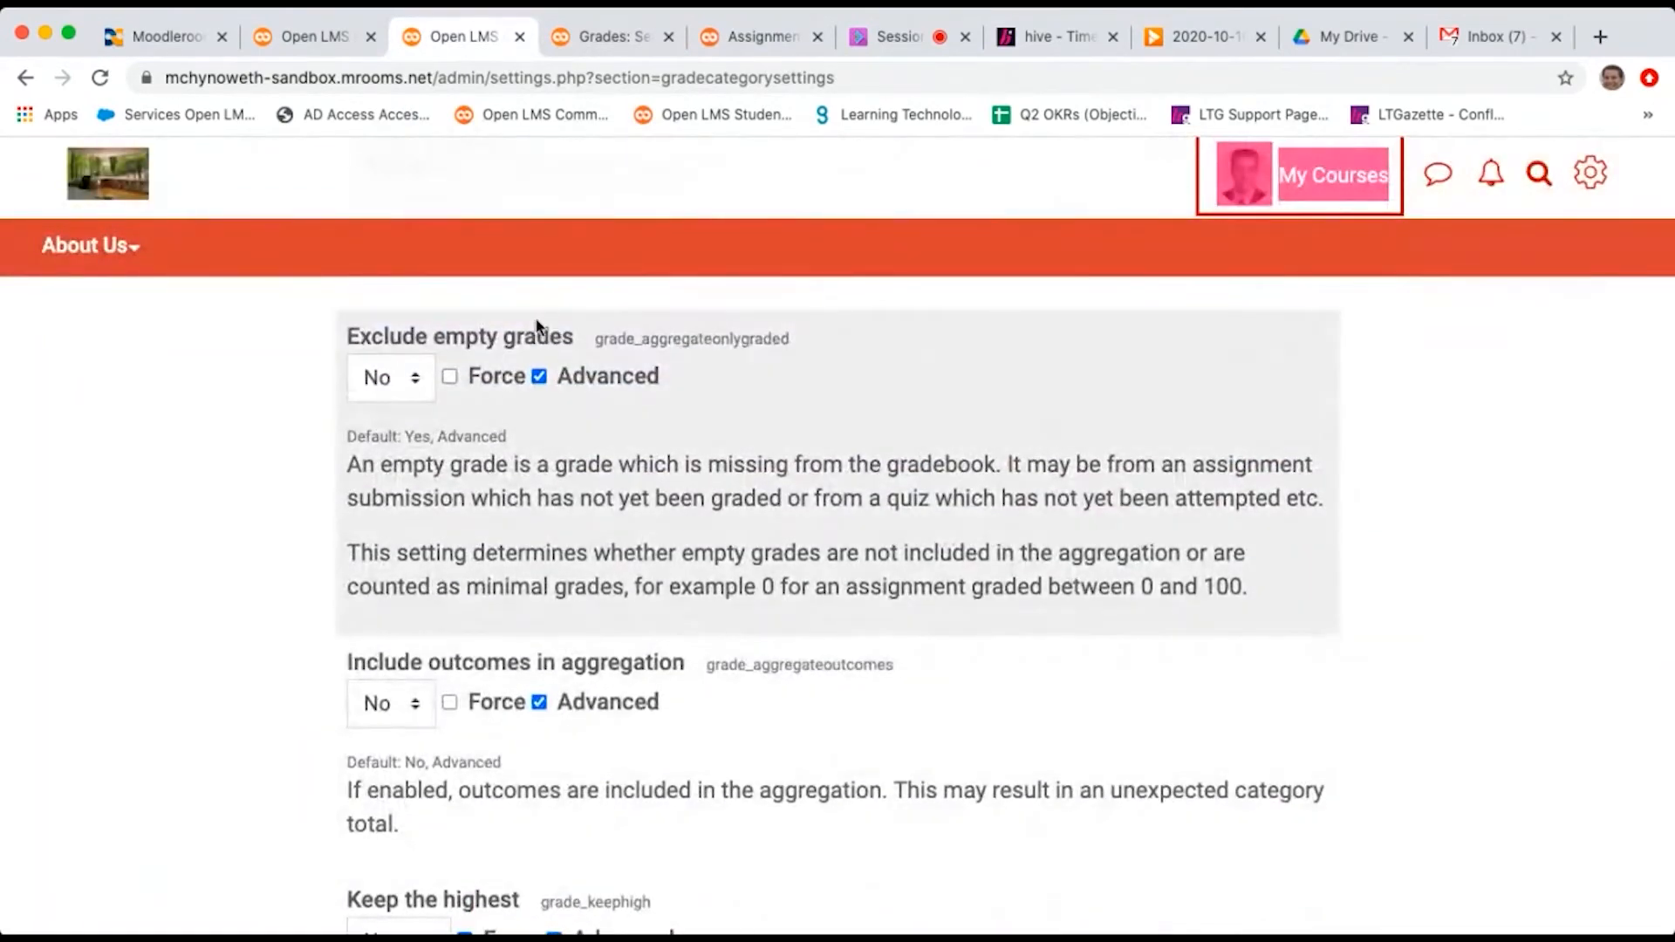
scroll(600, 676, "down", 3)
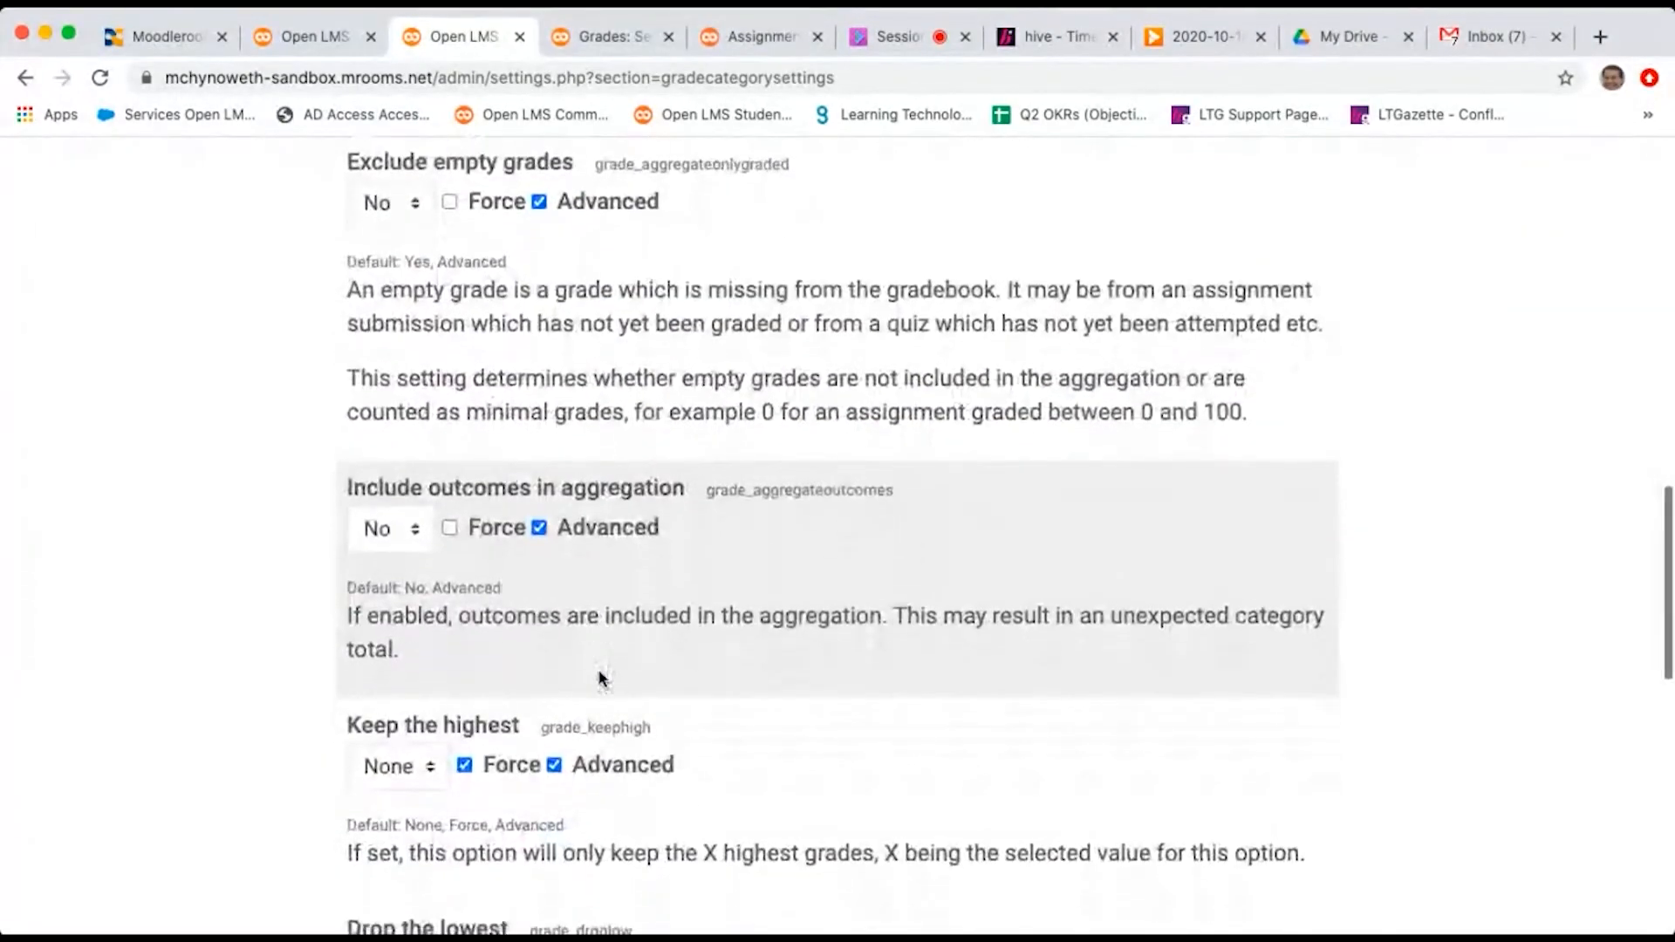
scroll(601, 679, "down", 1)
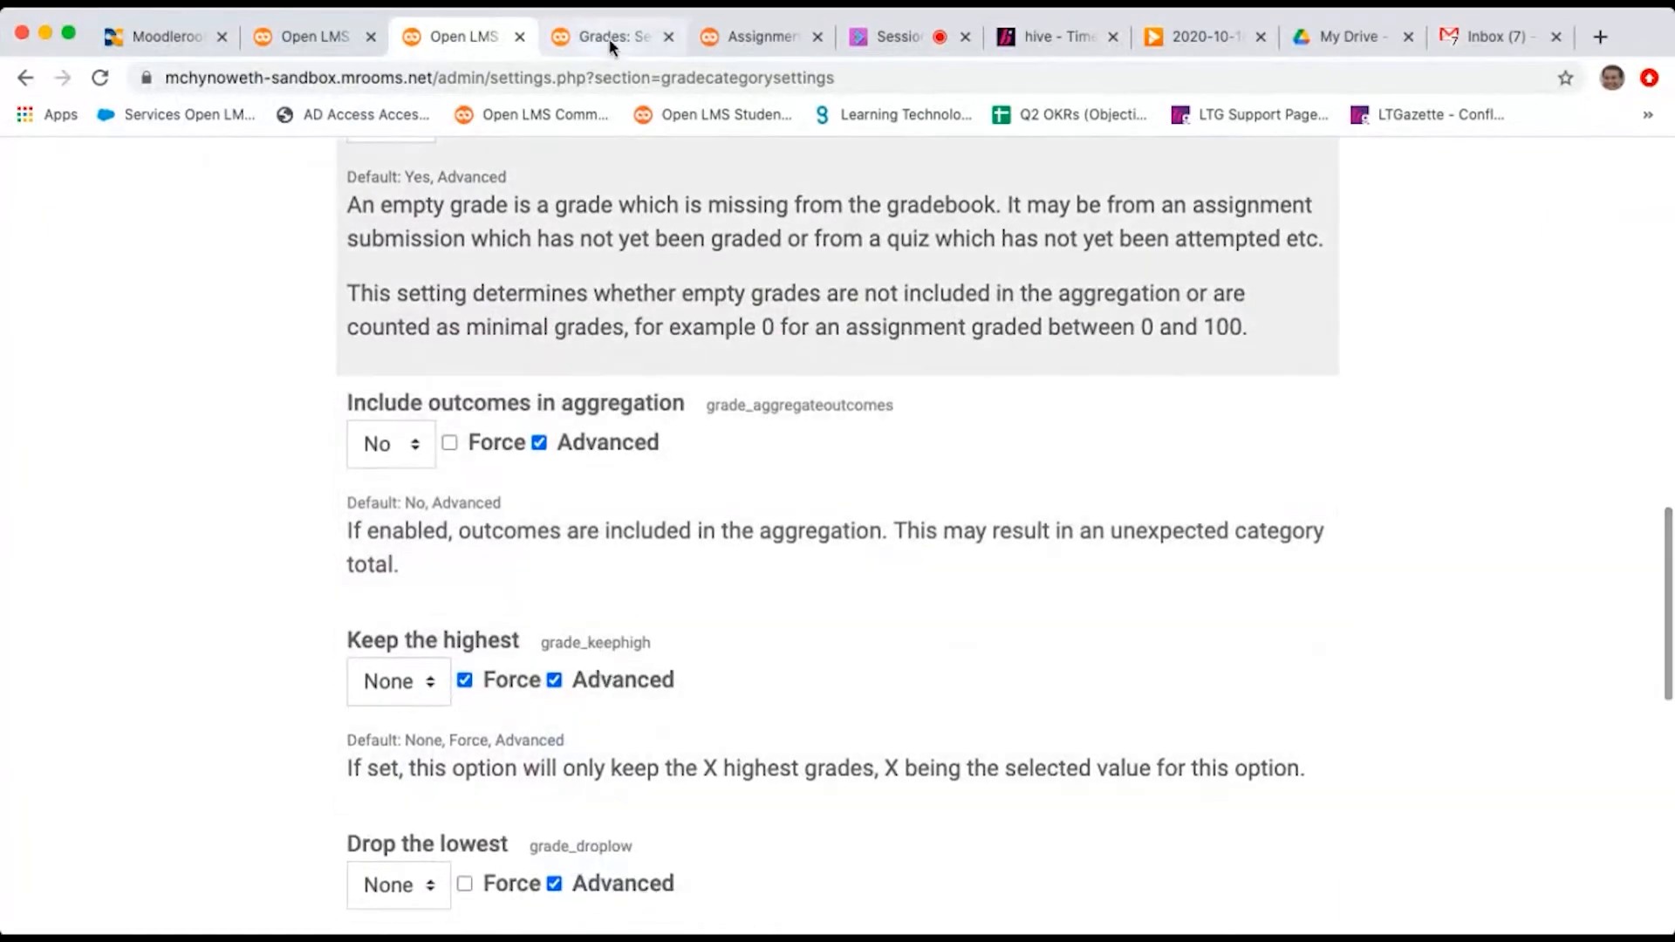
Step: Switch back to the course's grade category form and compare its expanded and collapsed views of the advanced options
left_click(611, 35)
left_click(174, 567)
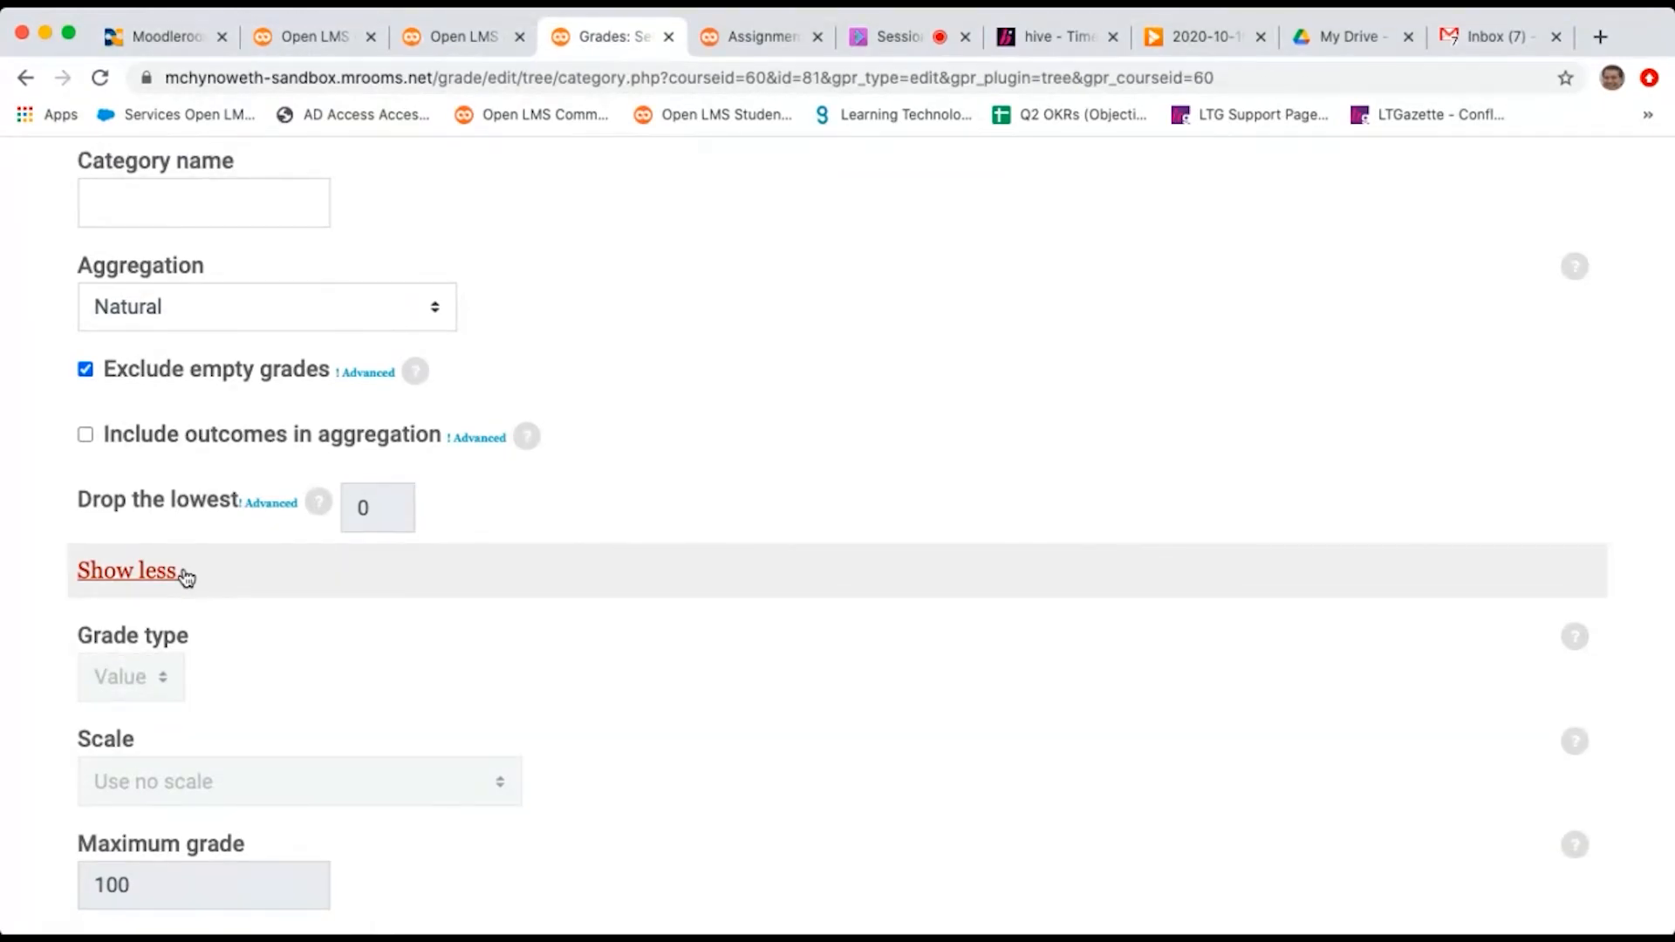
left_click(131, 572)
scroll(184, 576, "up", 2)
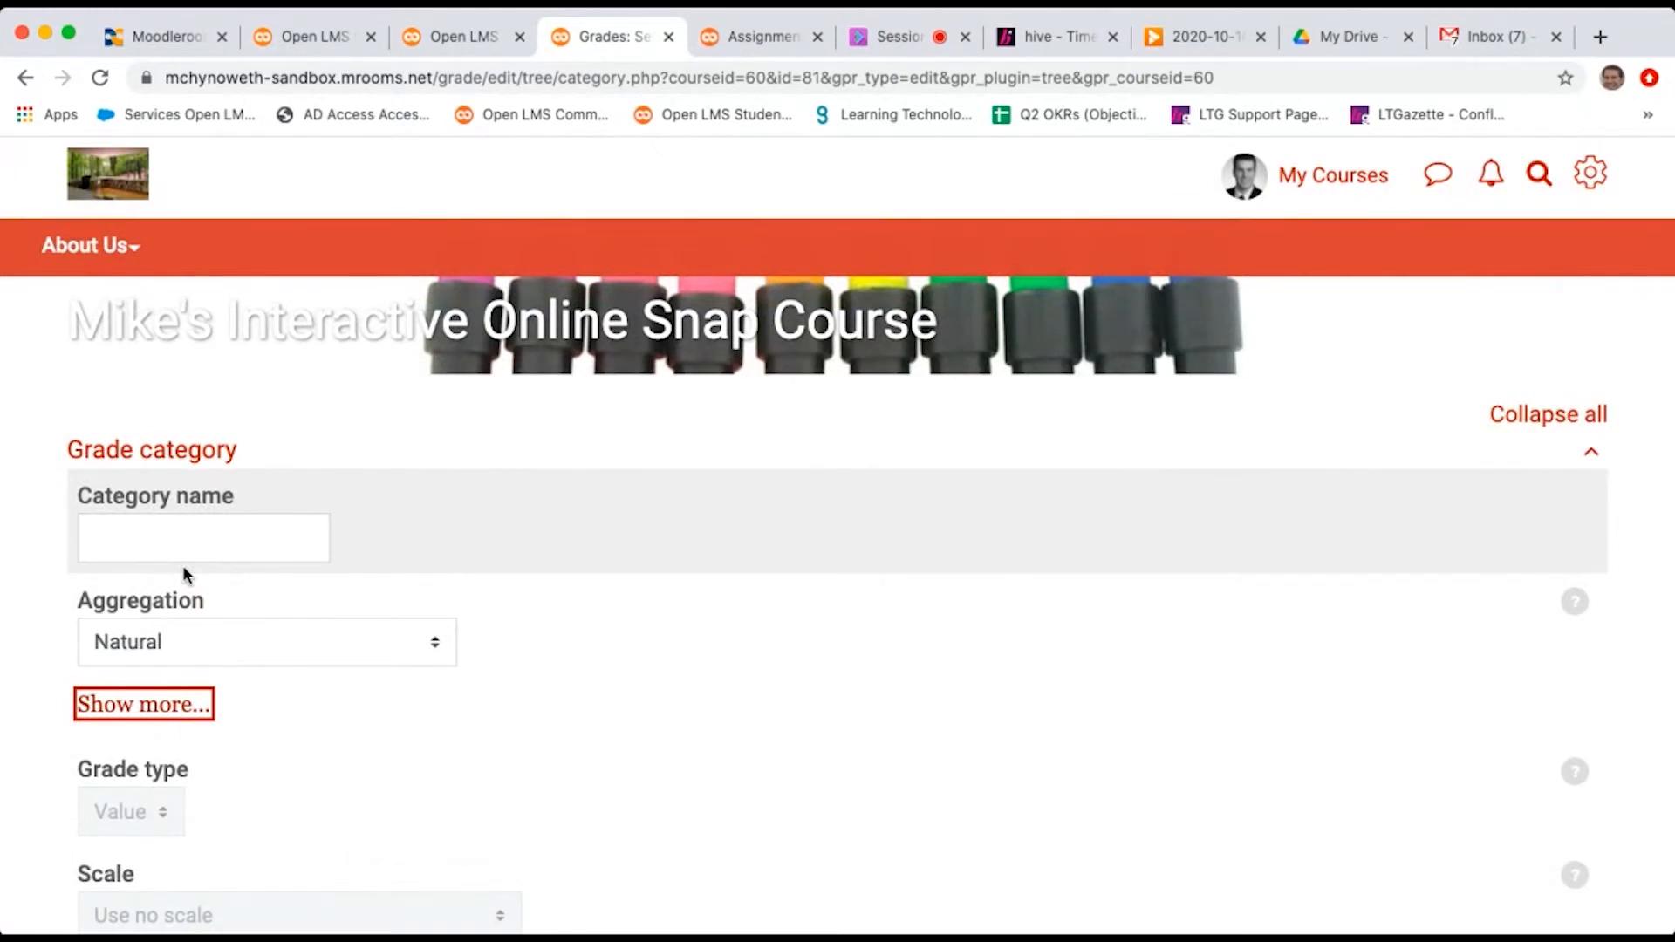
scroll(182, 563, "down", 2)
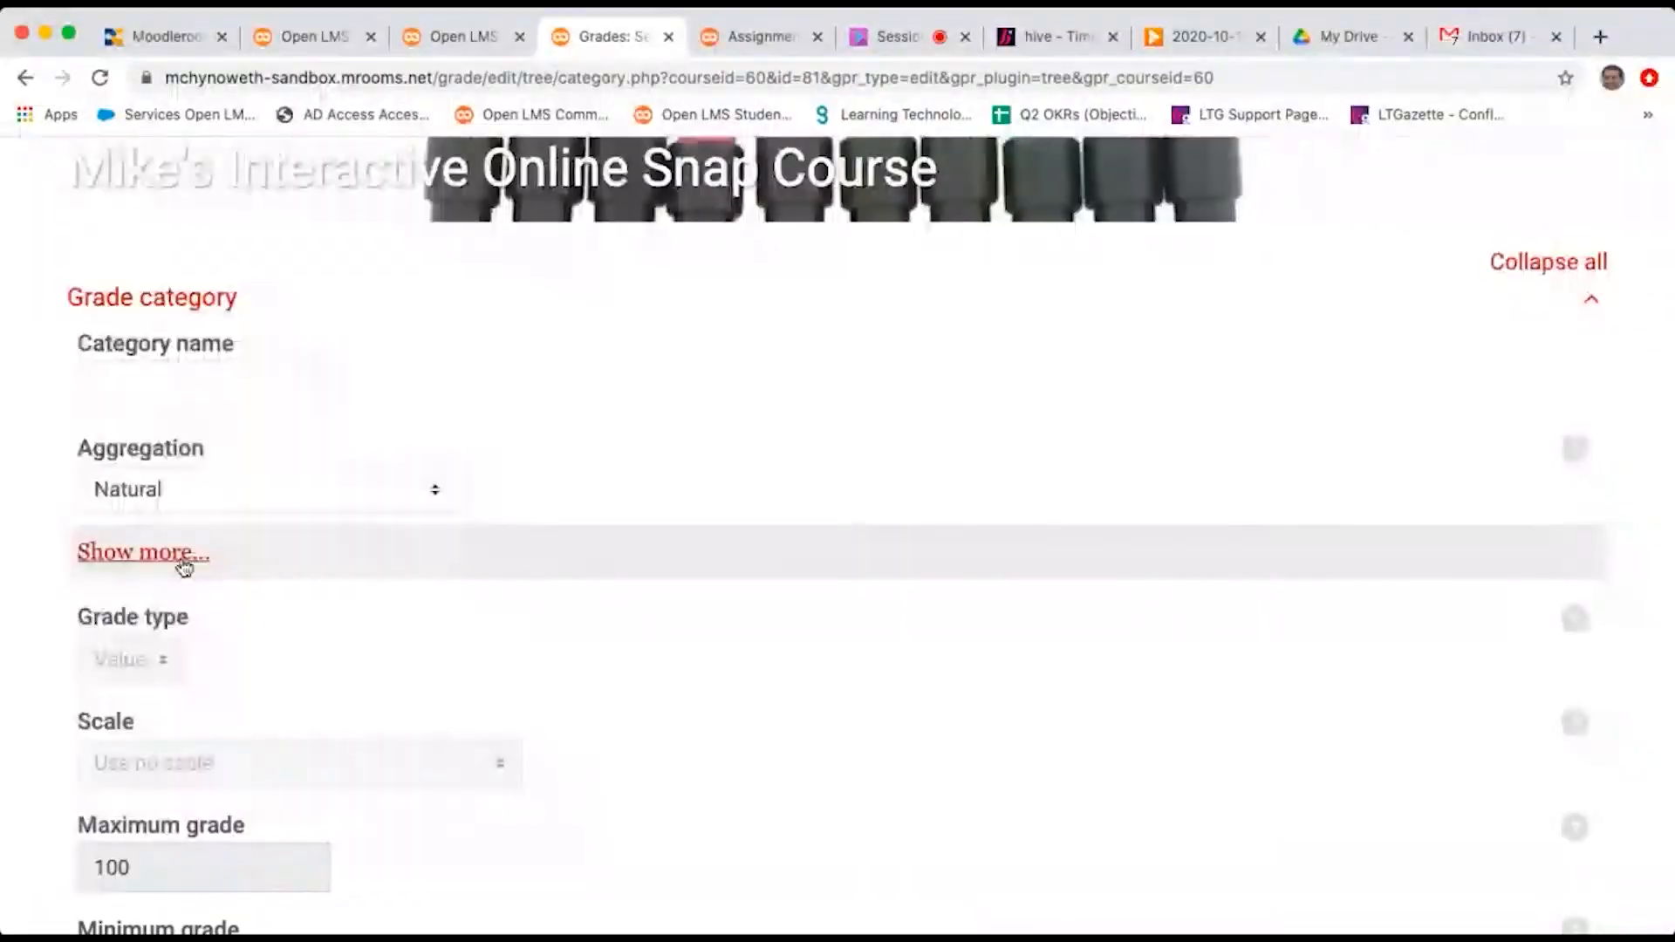
left_click(181, 563)
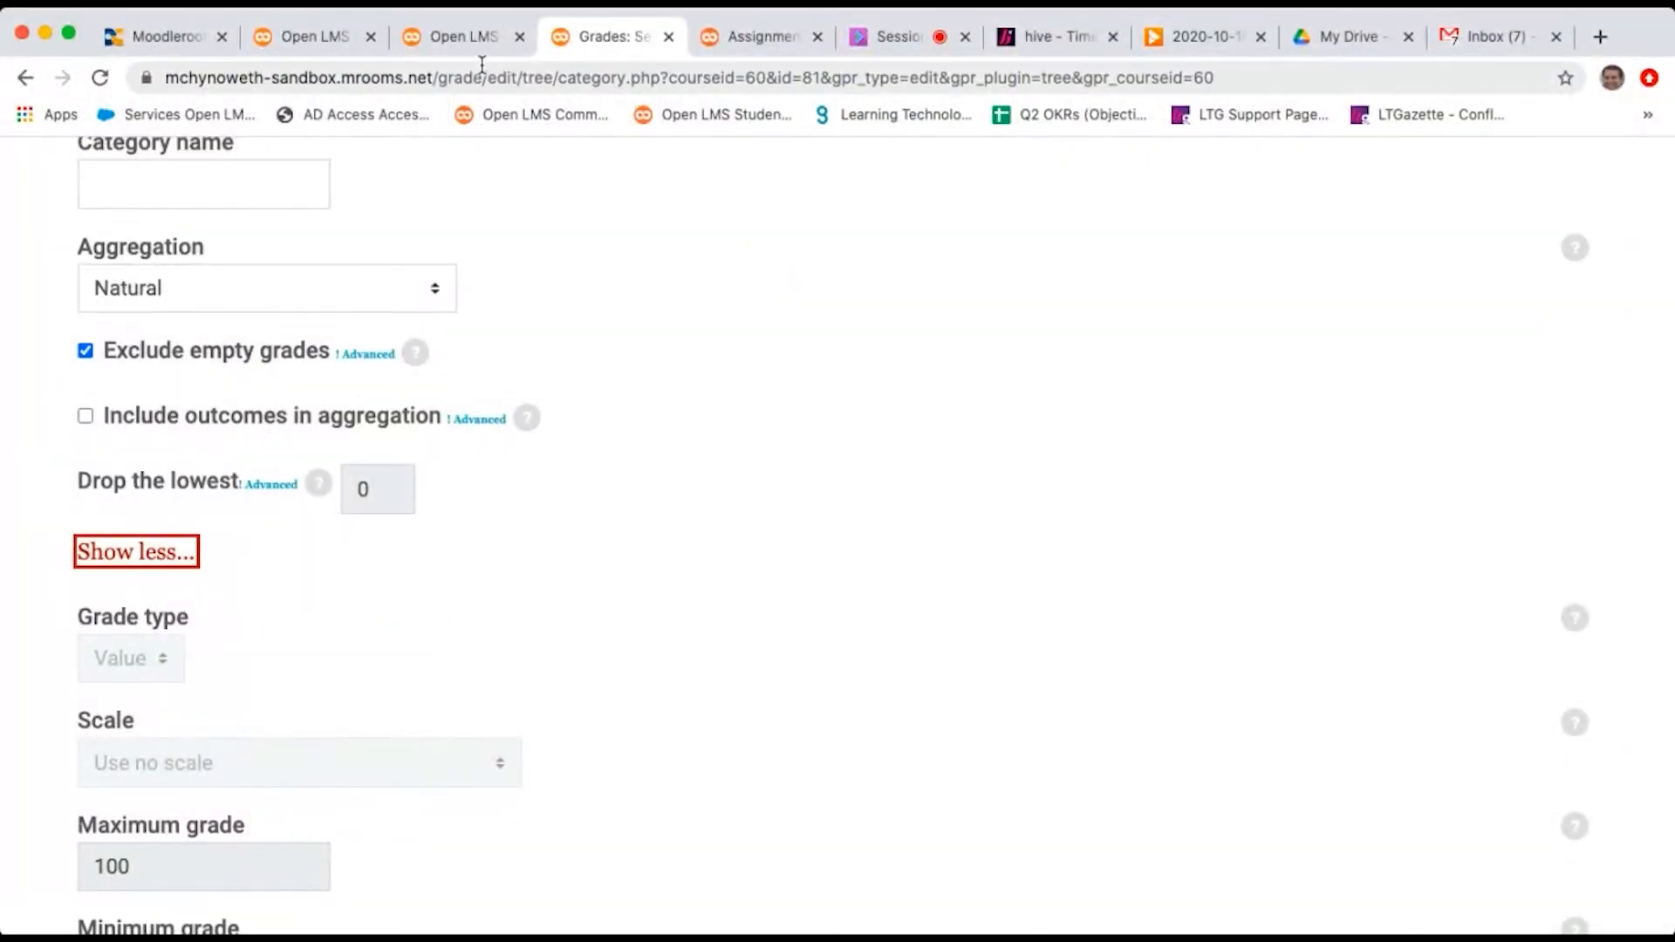
left_click(173, 553)
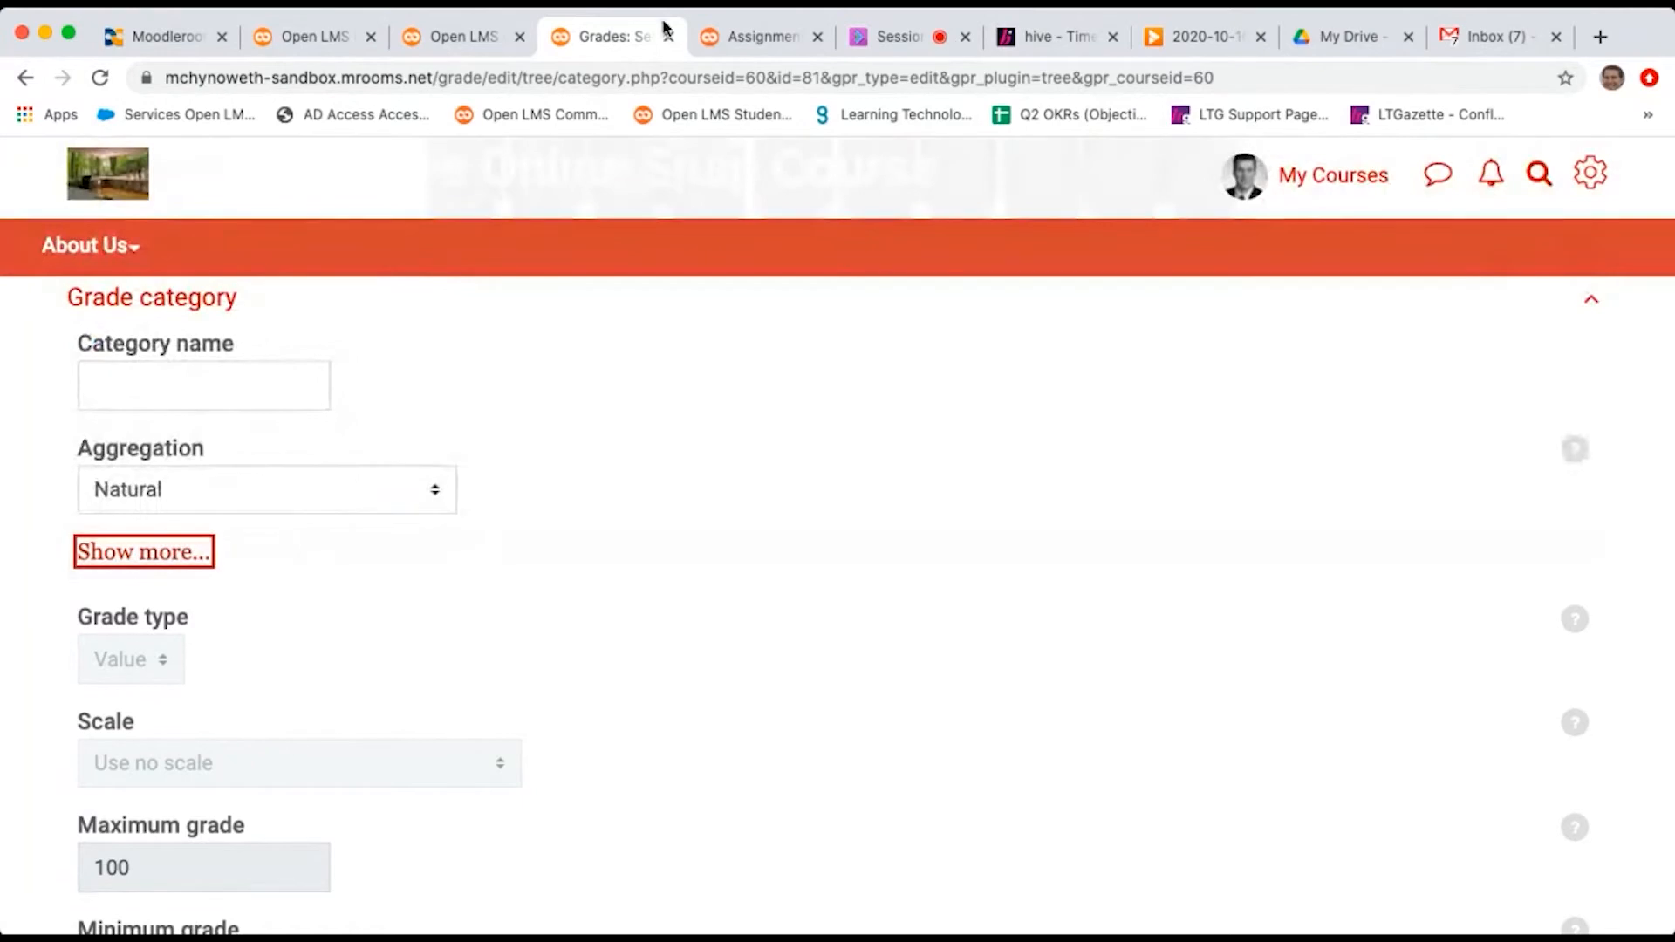
left_click(727, 35)
left_click(566, 40)
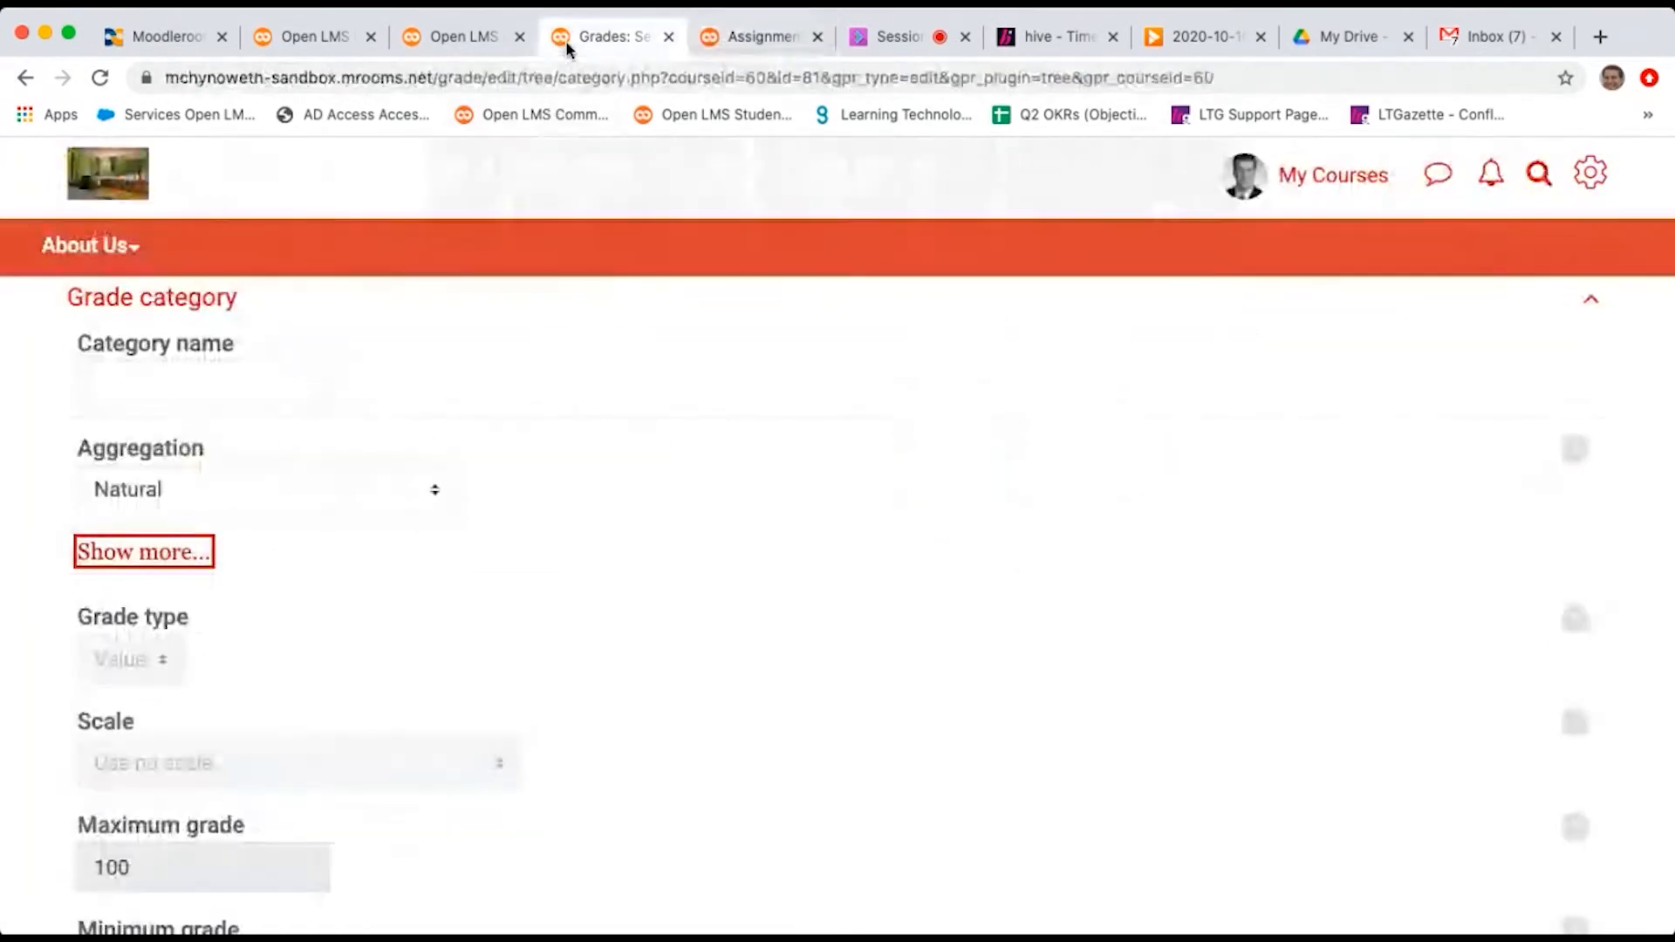
Step: Return to the site's Grade category settings and review the options from Include outcomes in aggregation to Allow category grades to be manually overridden
left_click(496, 40)
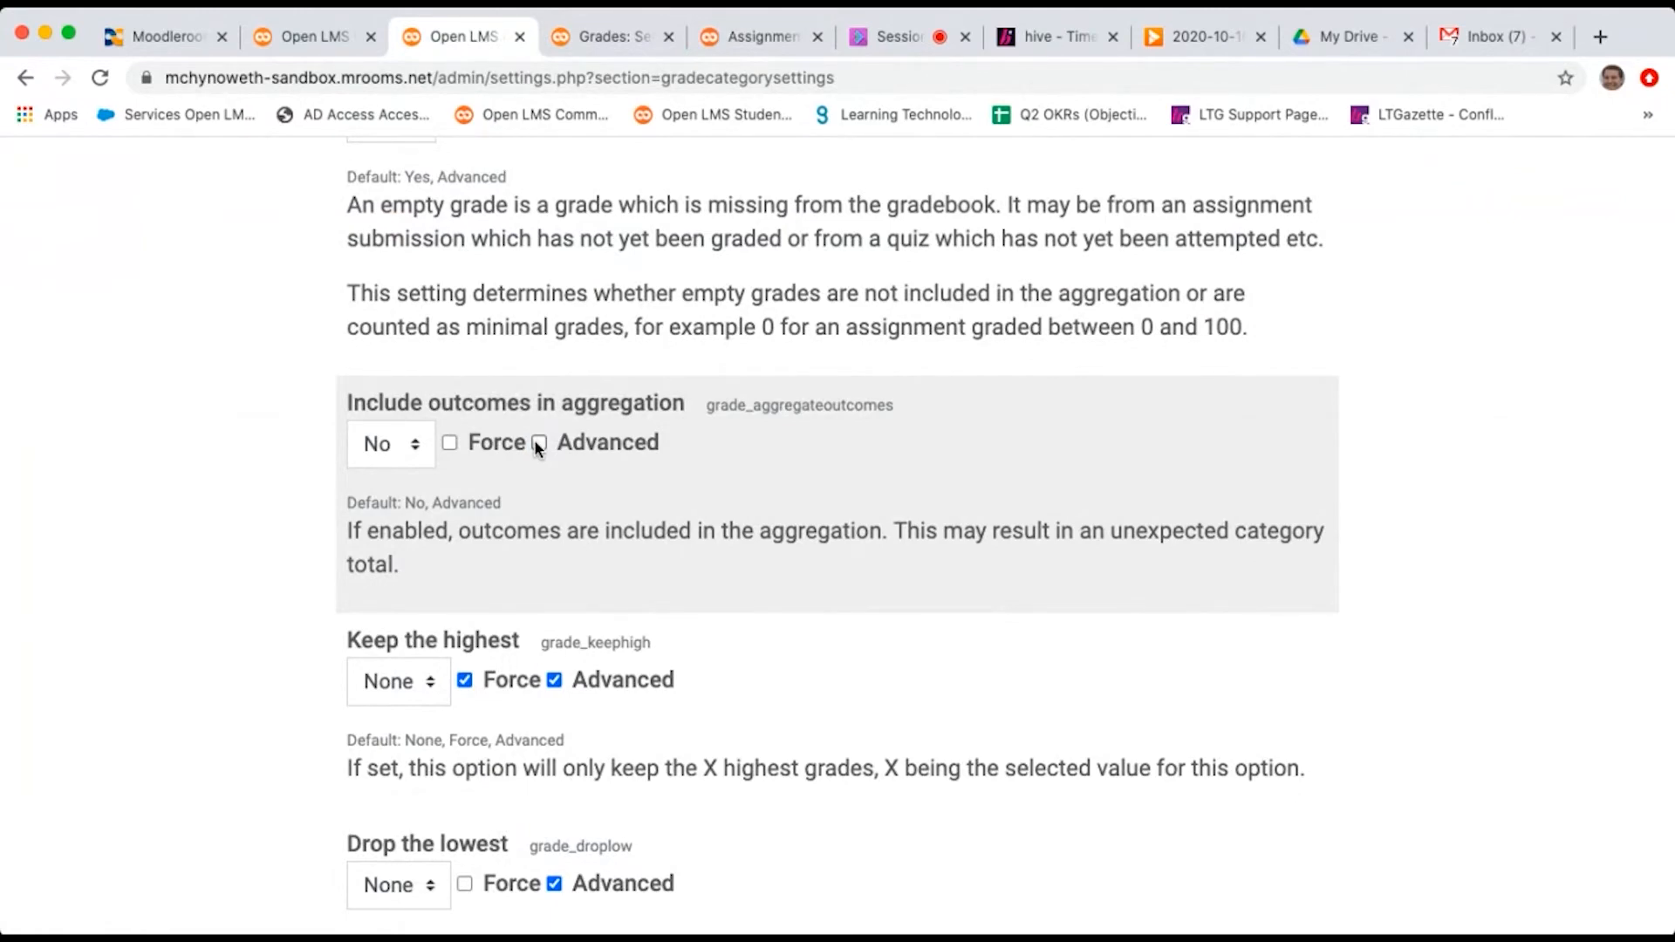
scroll(534, 440, "down", 6)
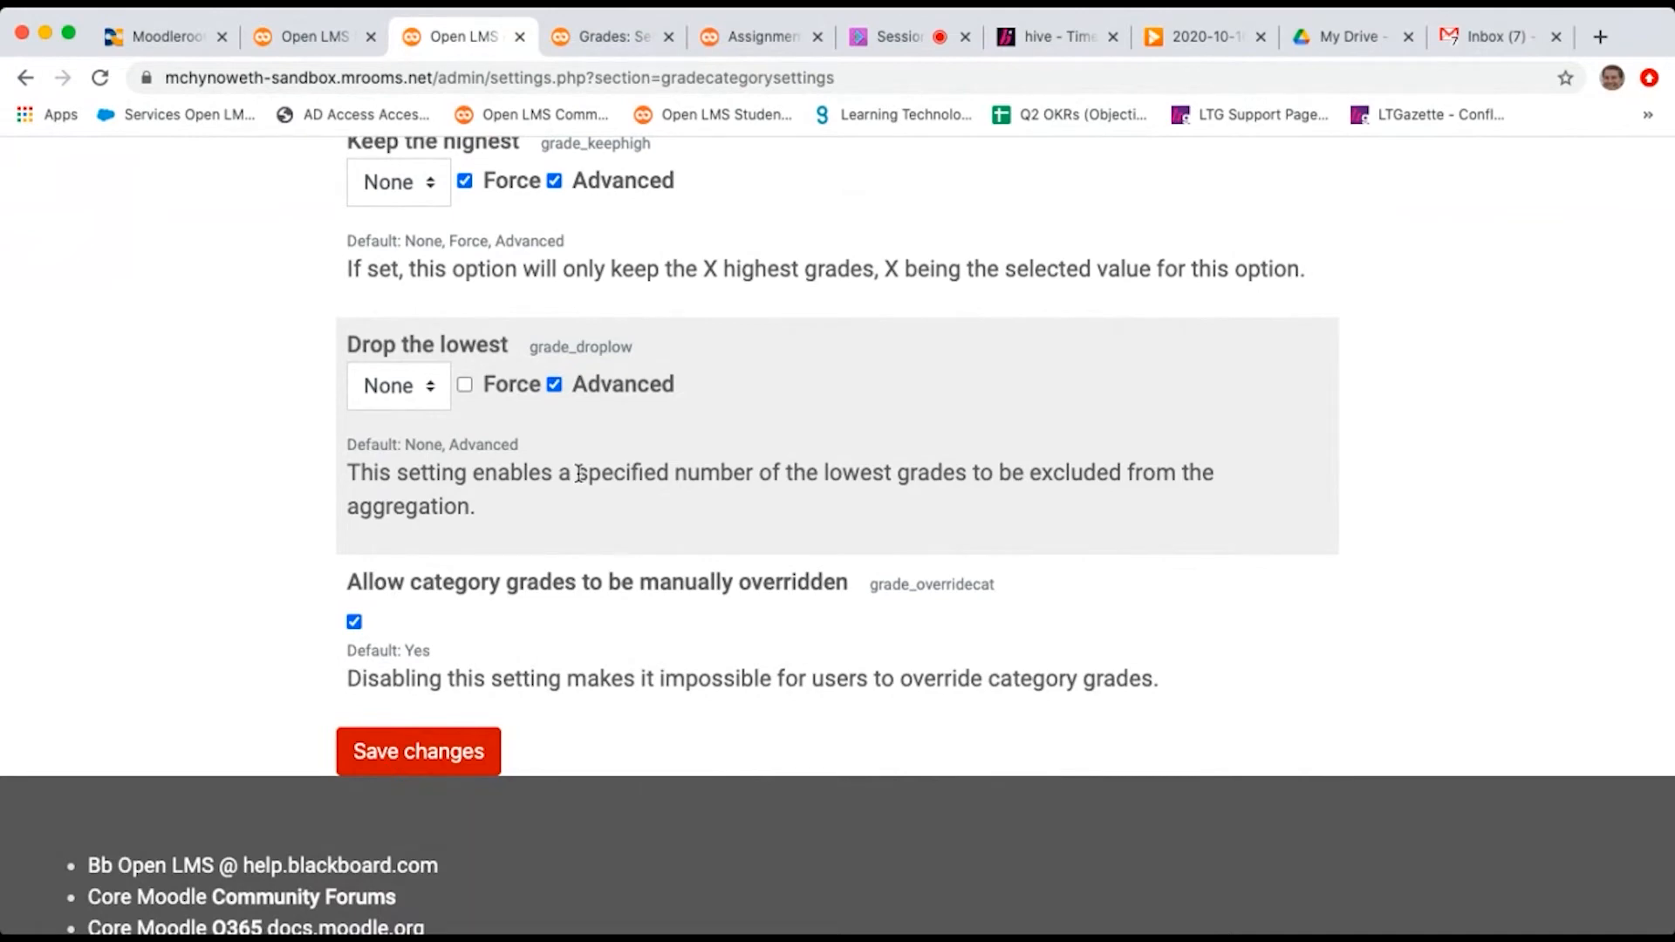
scroll(580, 474, "up", 15)
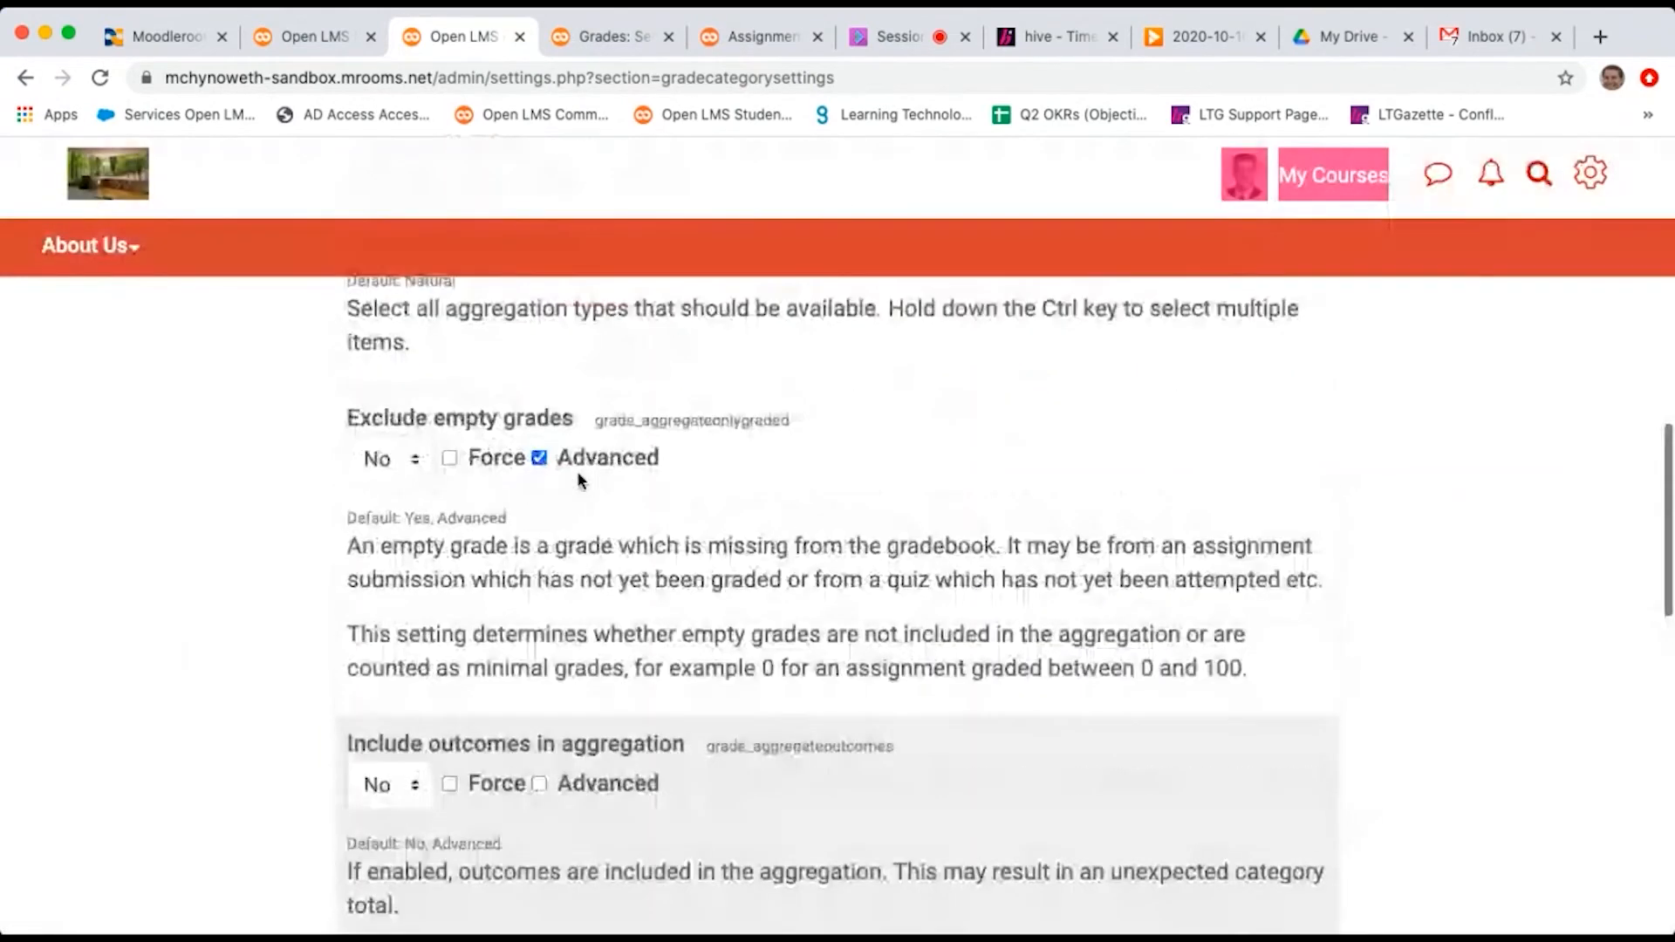
scroll(580, 479, "up", 1)
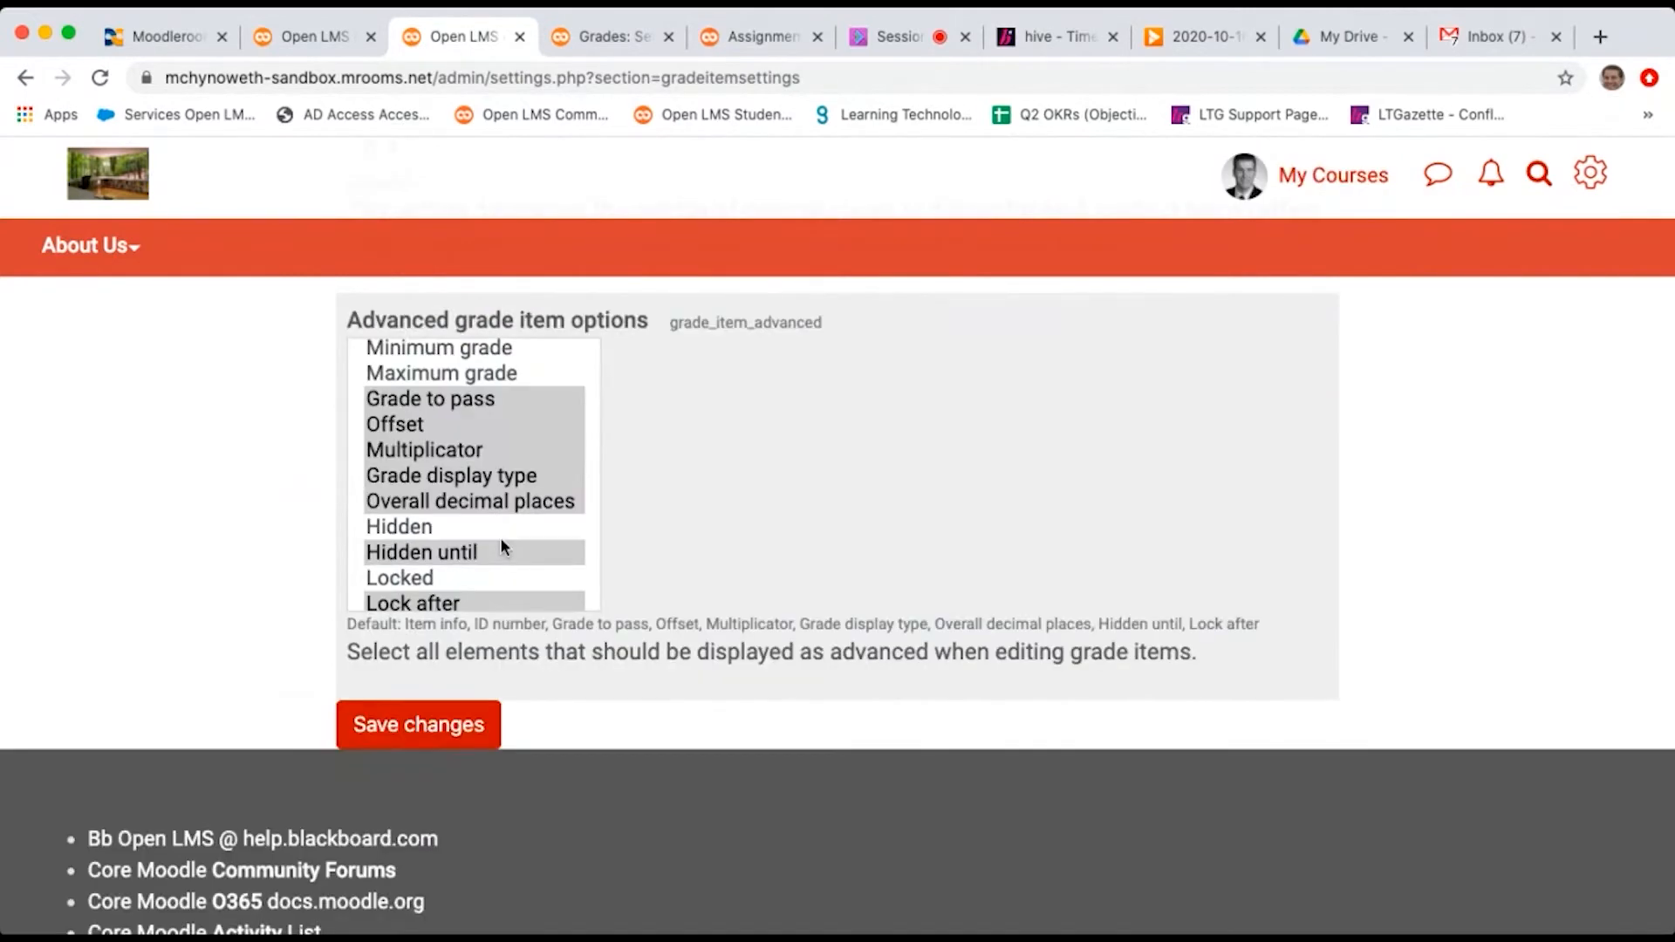
Step: Expand Report settings under Grades in the site administration and open the User report settings
scroll(1096, 410, "up", 10)
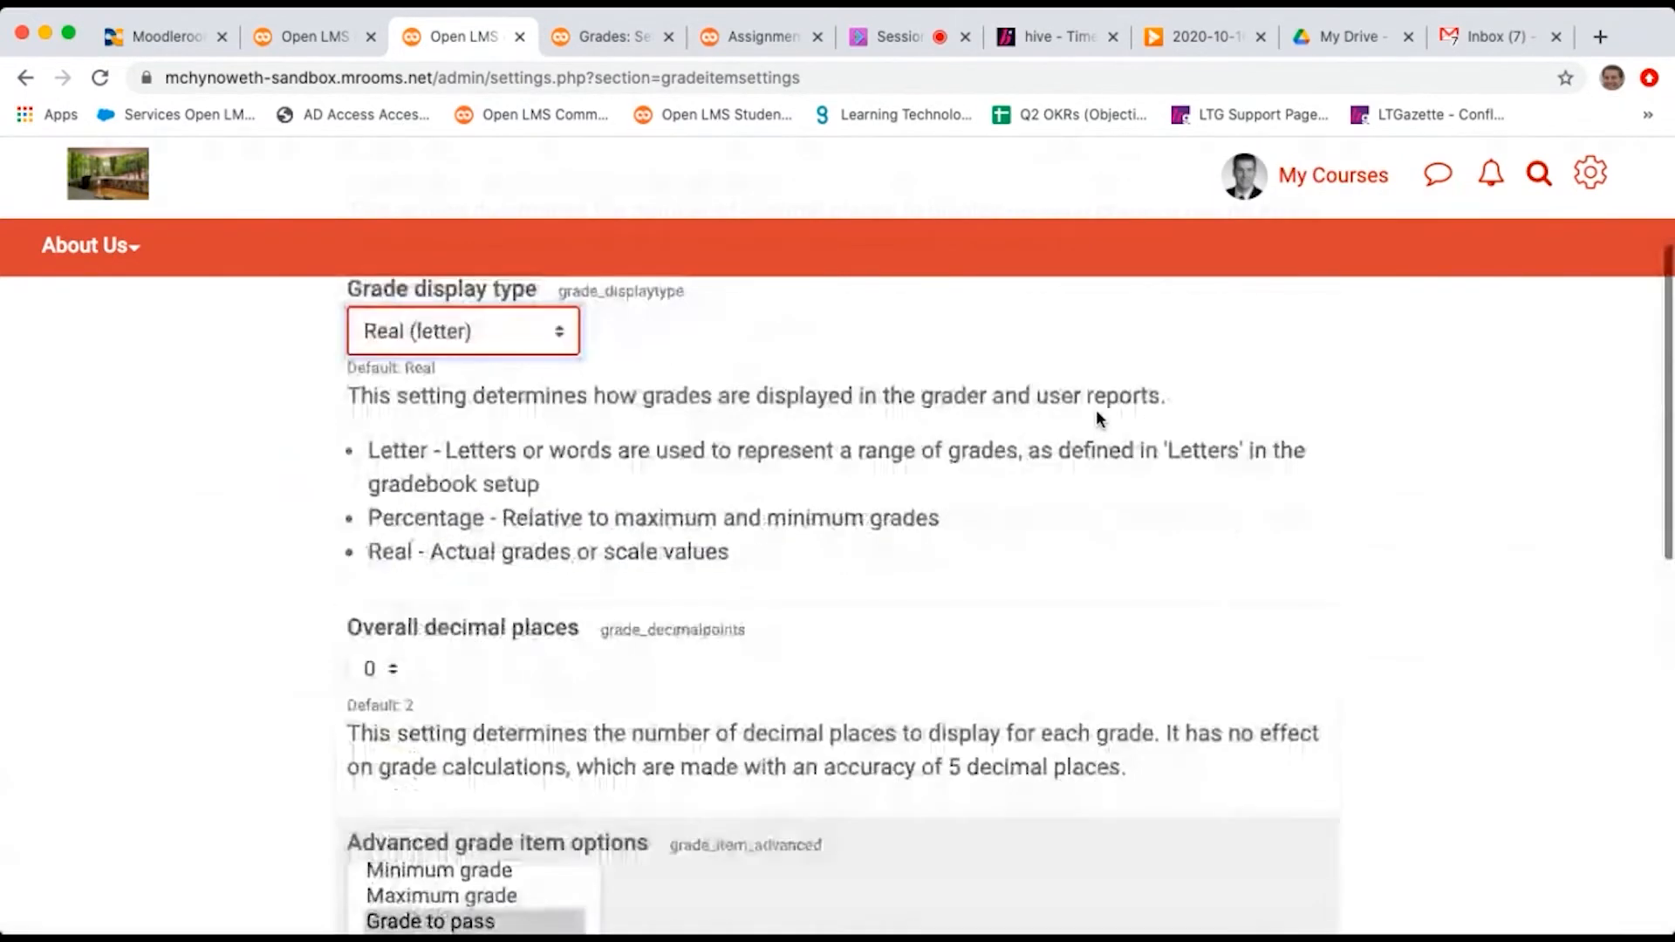
left_click(1589, 171)
scroll(1406, 628, "down", 2)
scroll(1431, 629, "down", 2)
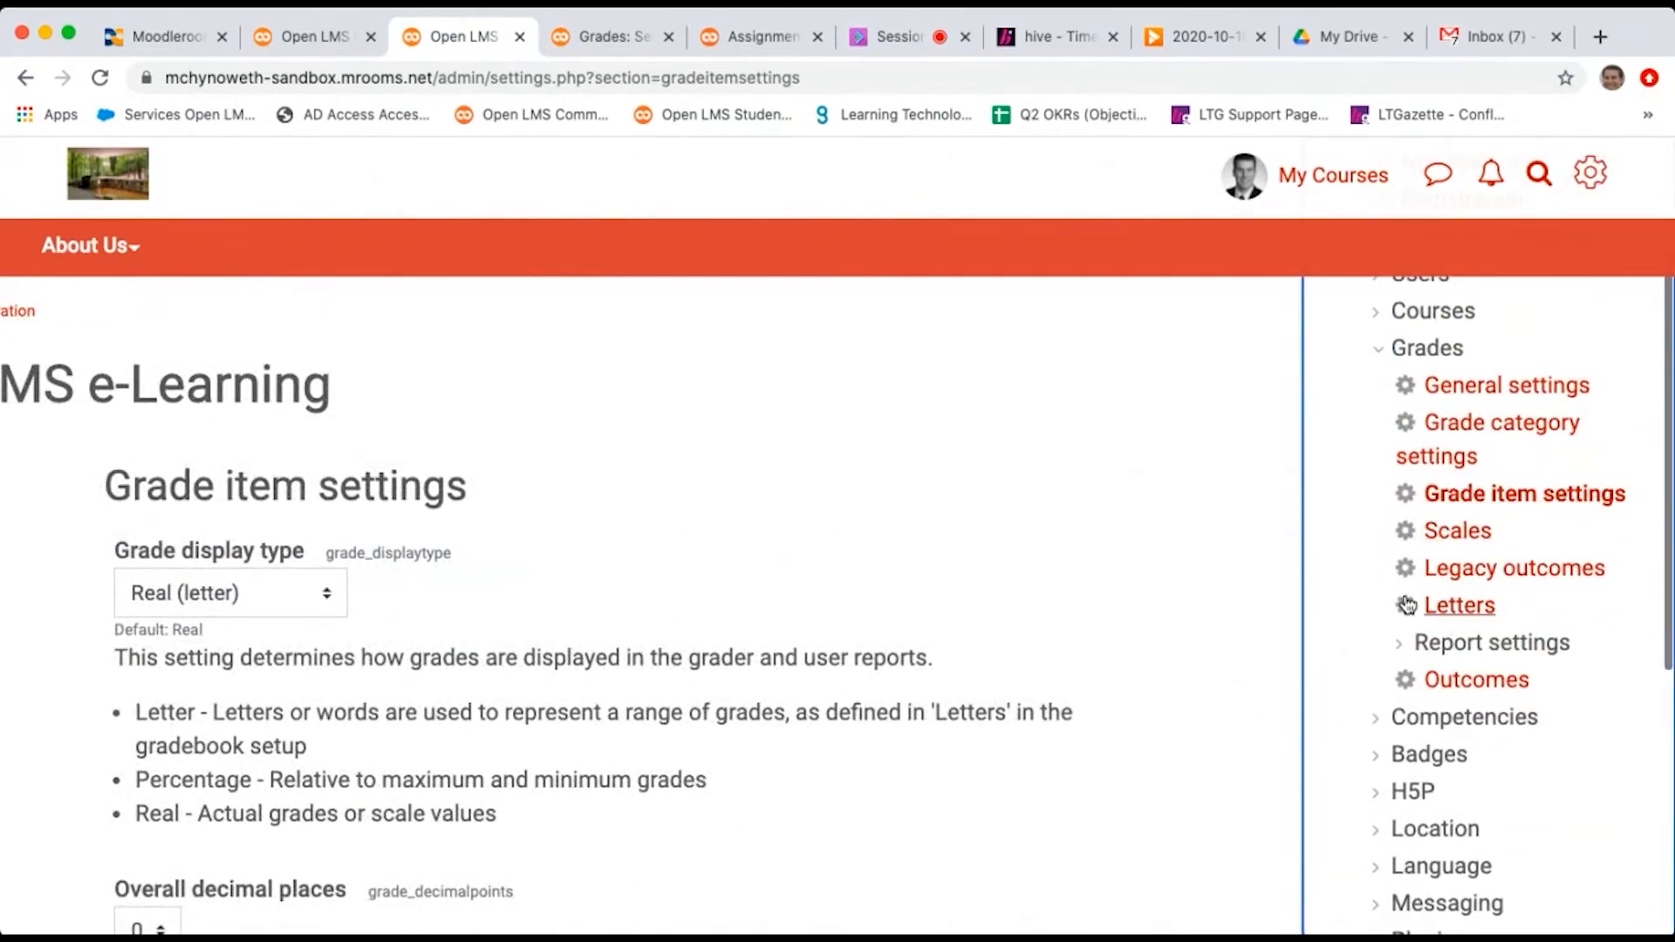
left_click(1419, 643)
scroll(1420, 643, "down", 2)
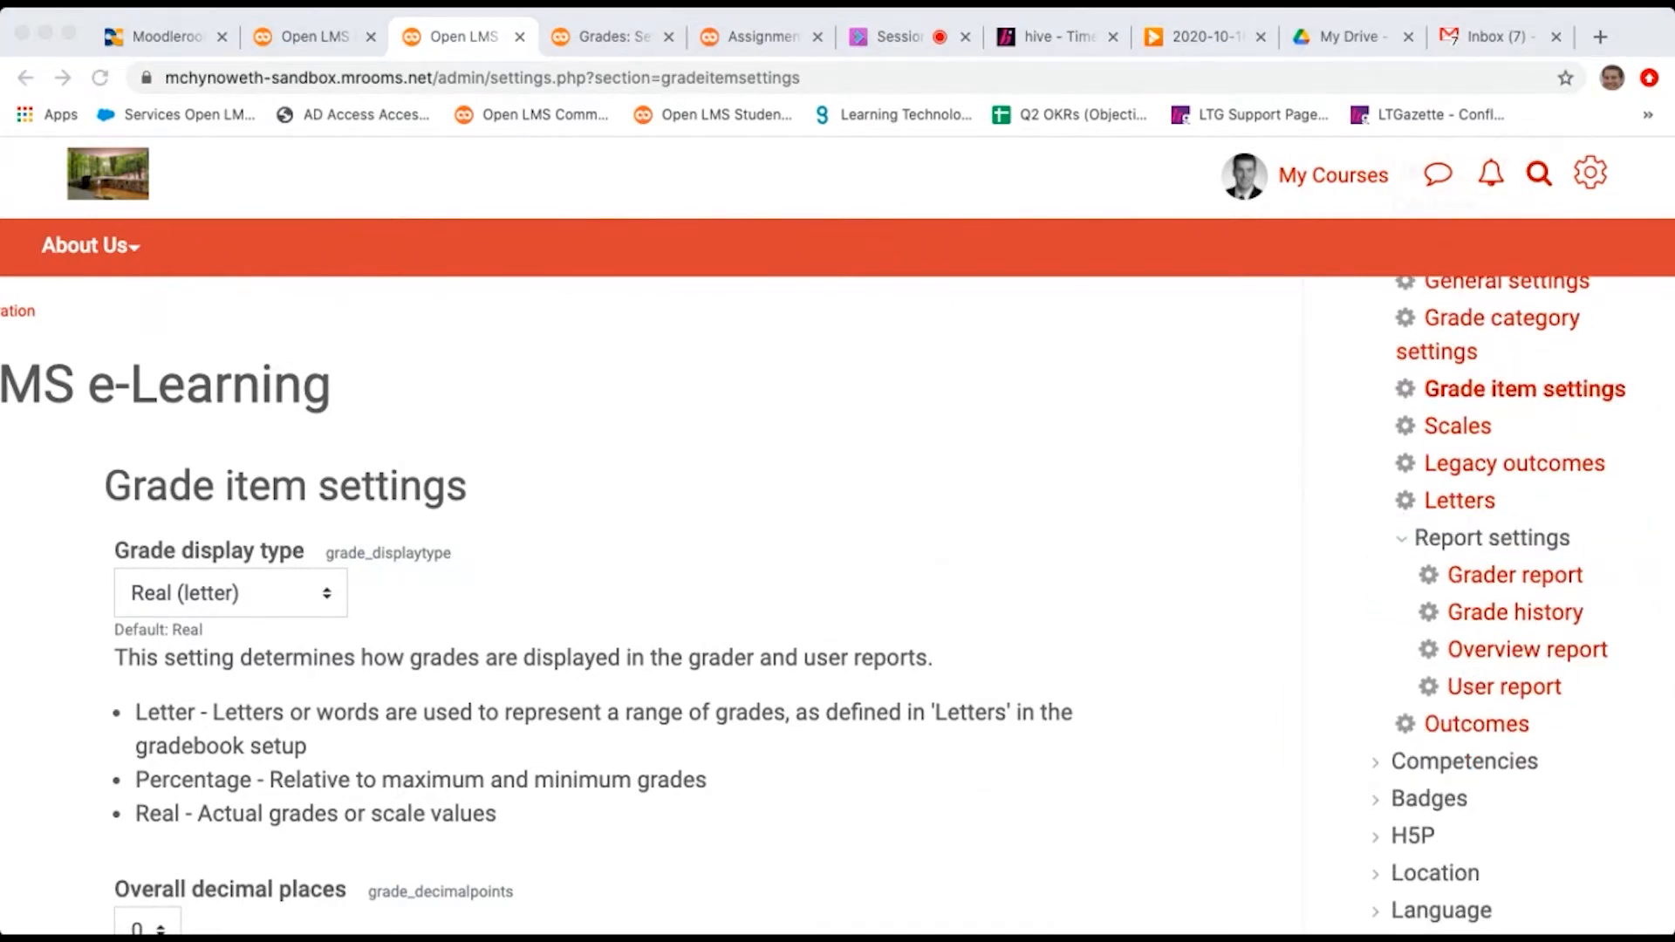
left_click(138, 588)
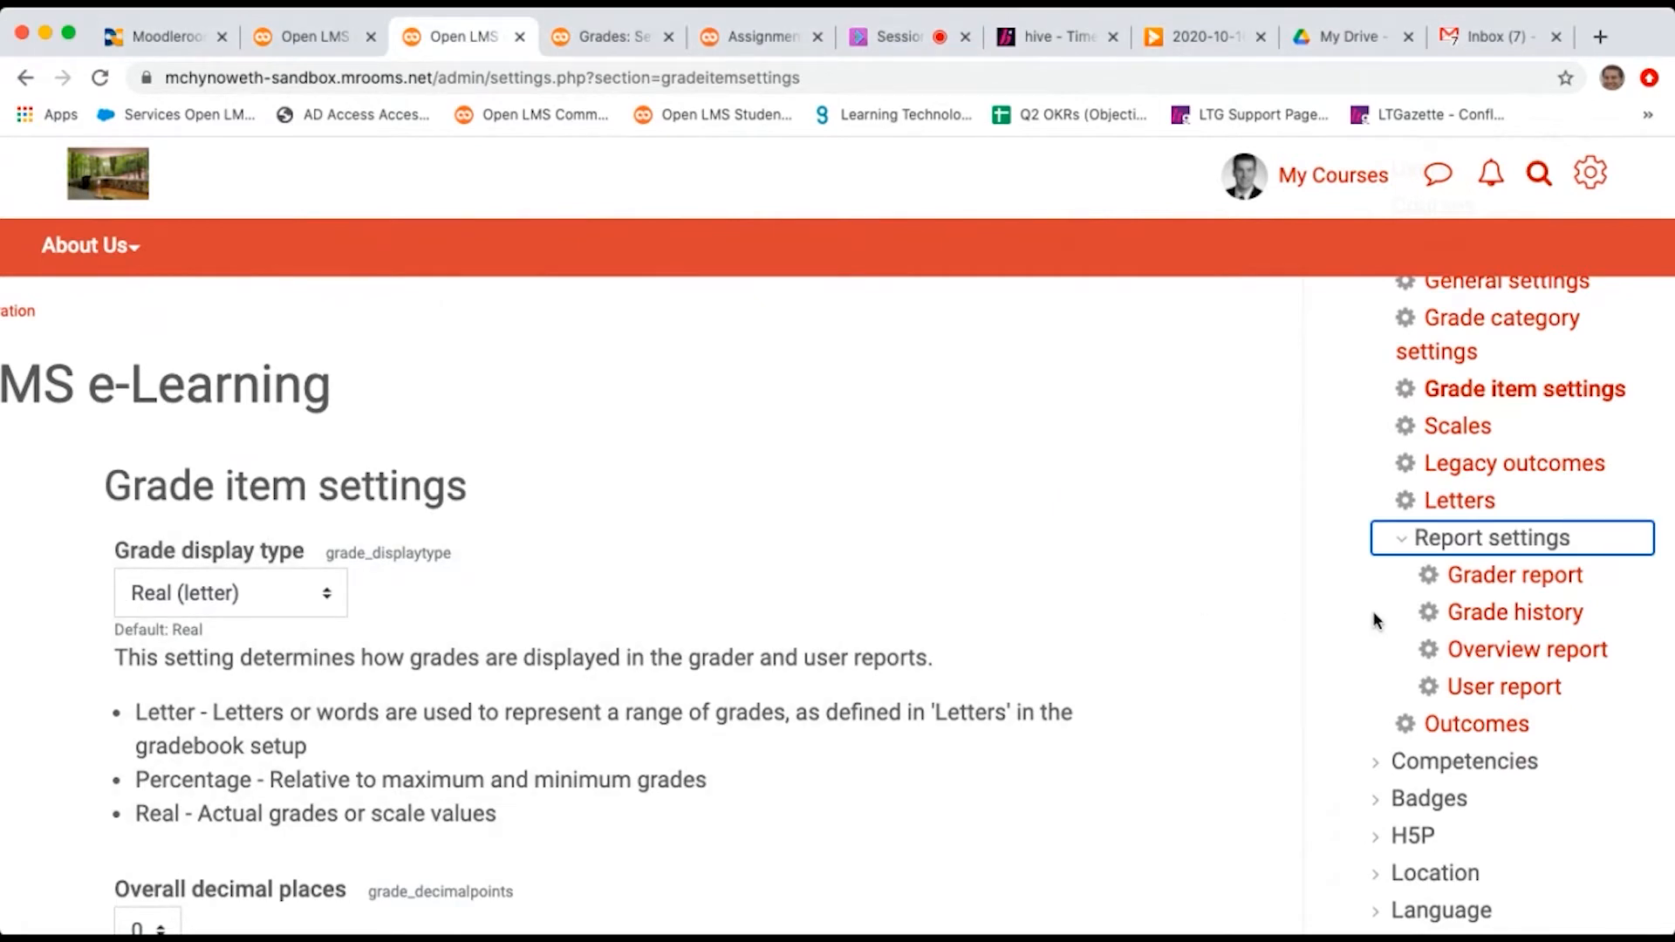
scroll(1457, 624, "up", 1)
scroll(1457, 622, "up", 3)
scroll(1463, 617, "down", 4)
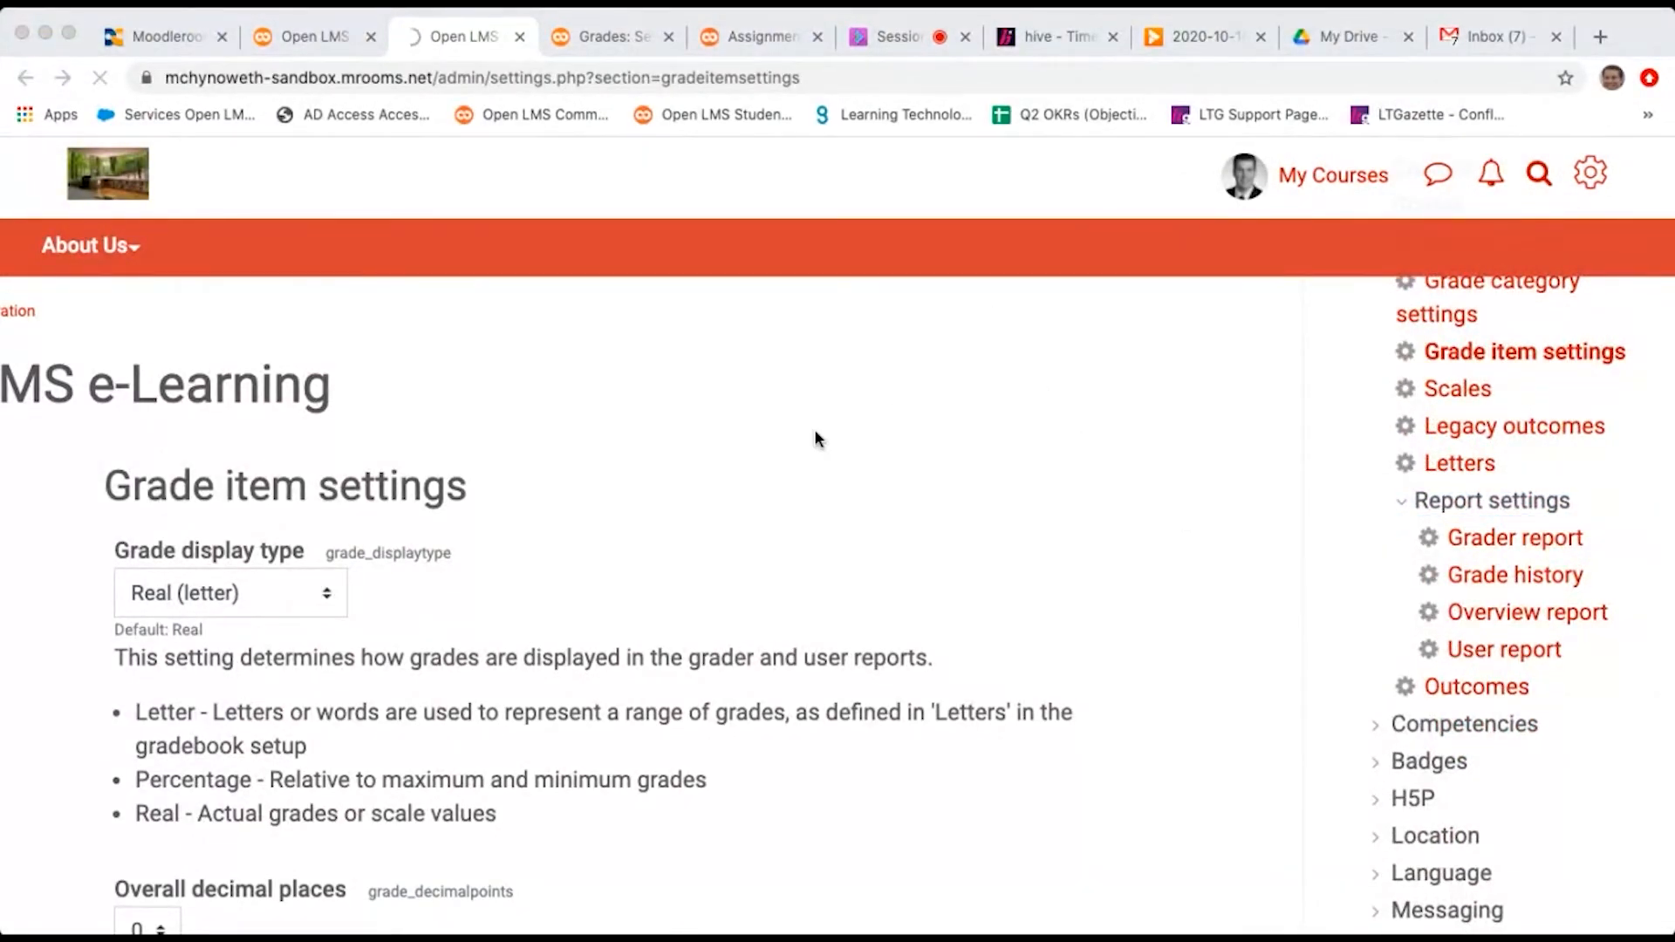
Step: Examine the site-wide User report options from Show rank to Hide totals if they contain hidden items
scroll(814, 428, "down", 3)
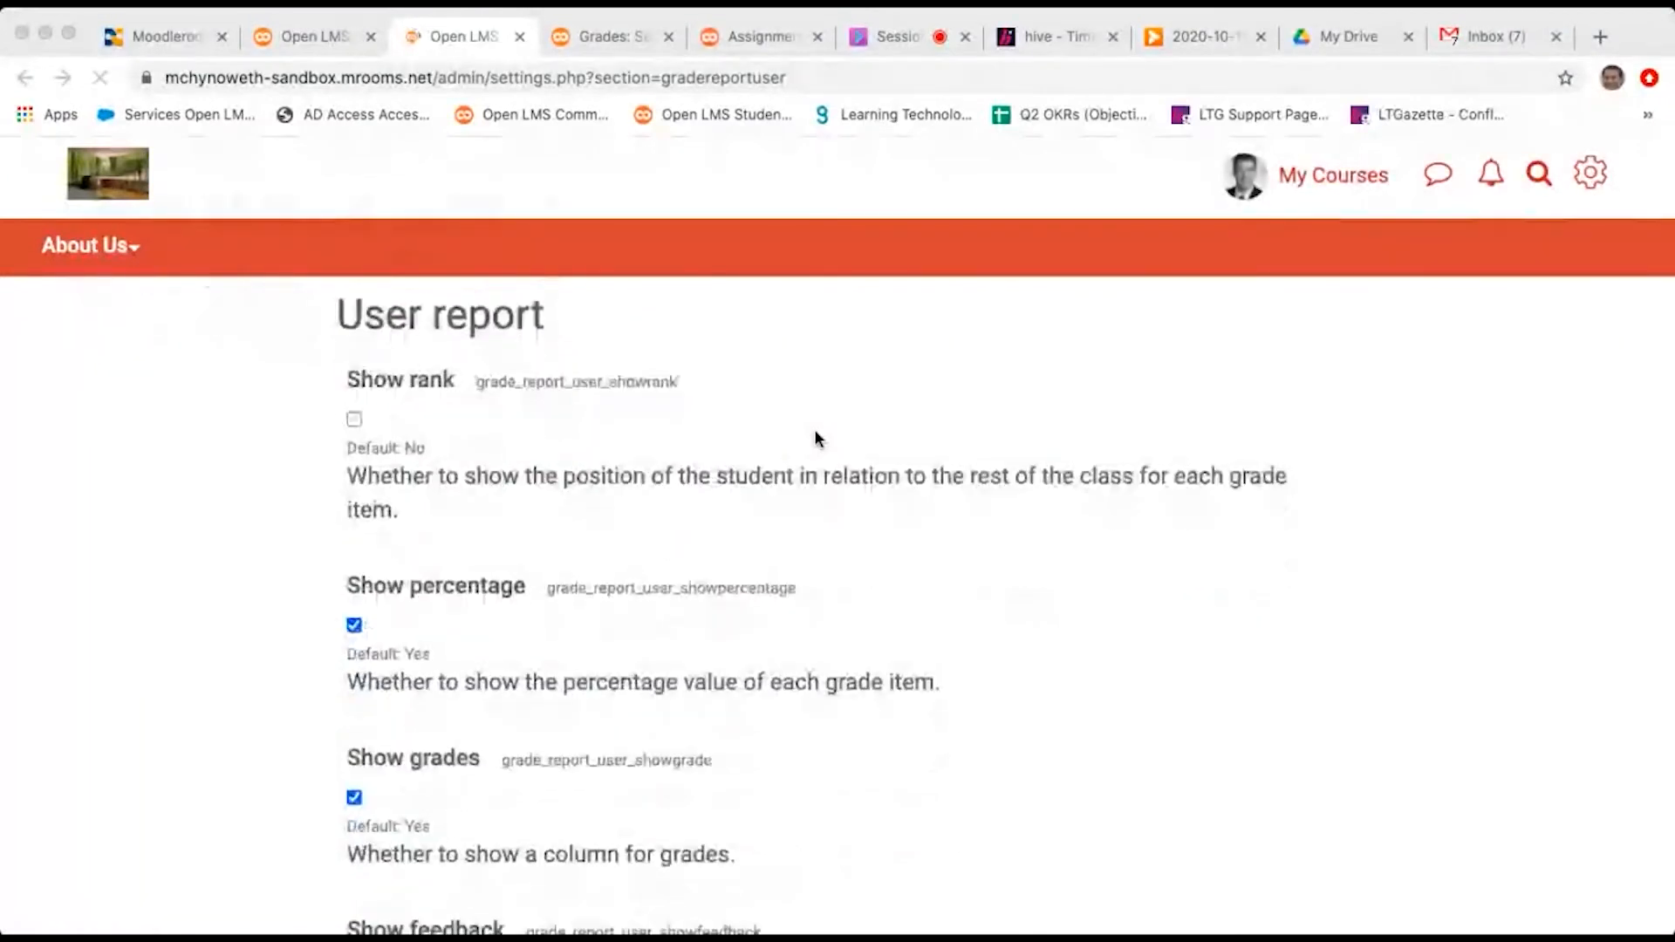
scroll(814, 427, "down", 4)
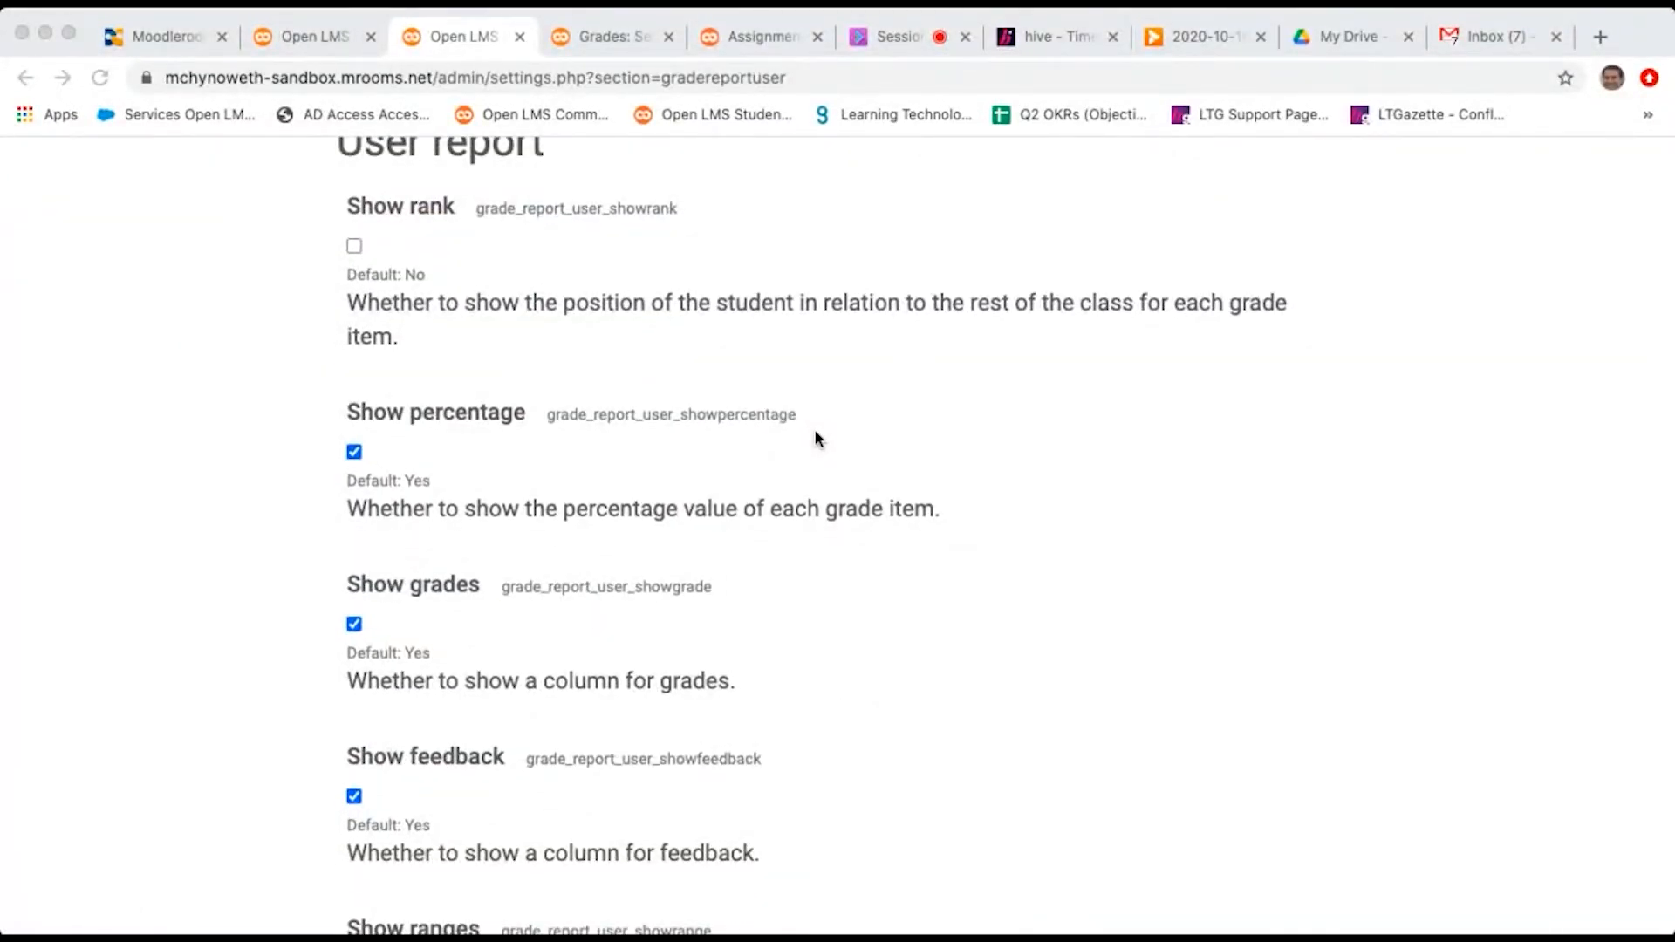
scroll(814, 427, "down", 6)
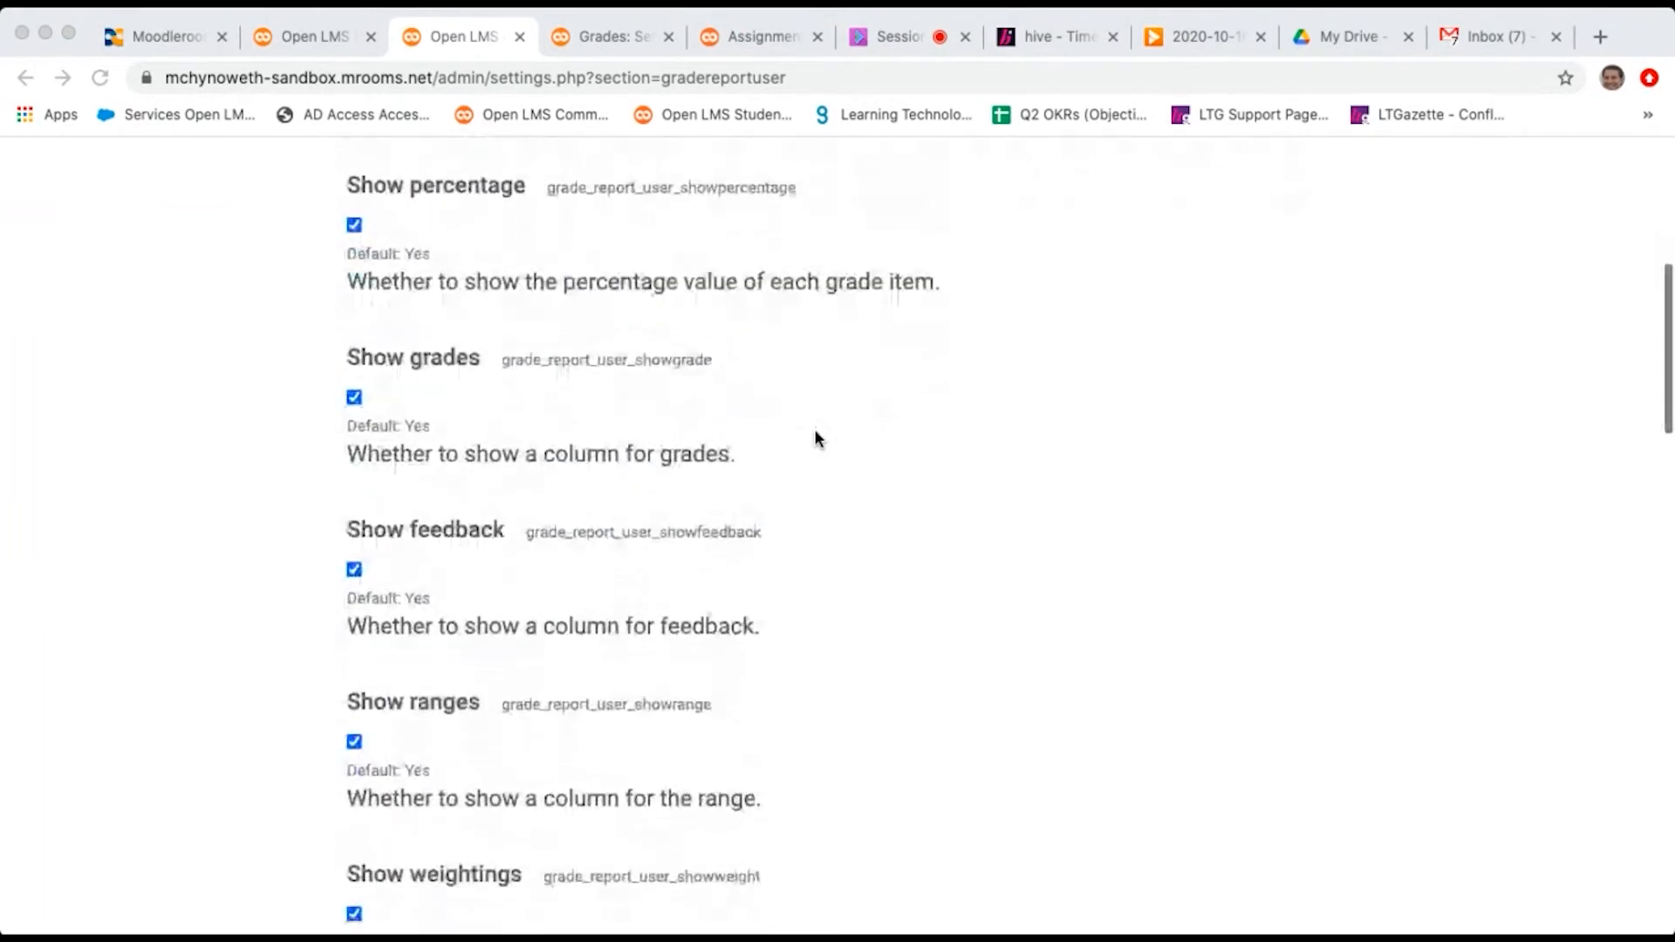
scroll(688, 558, "down", 5)
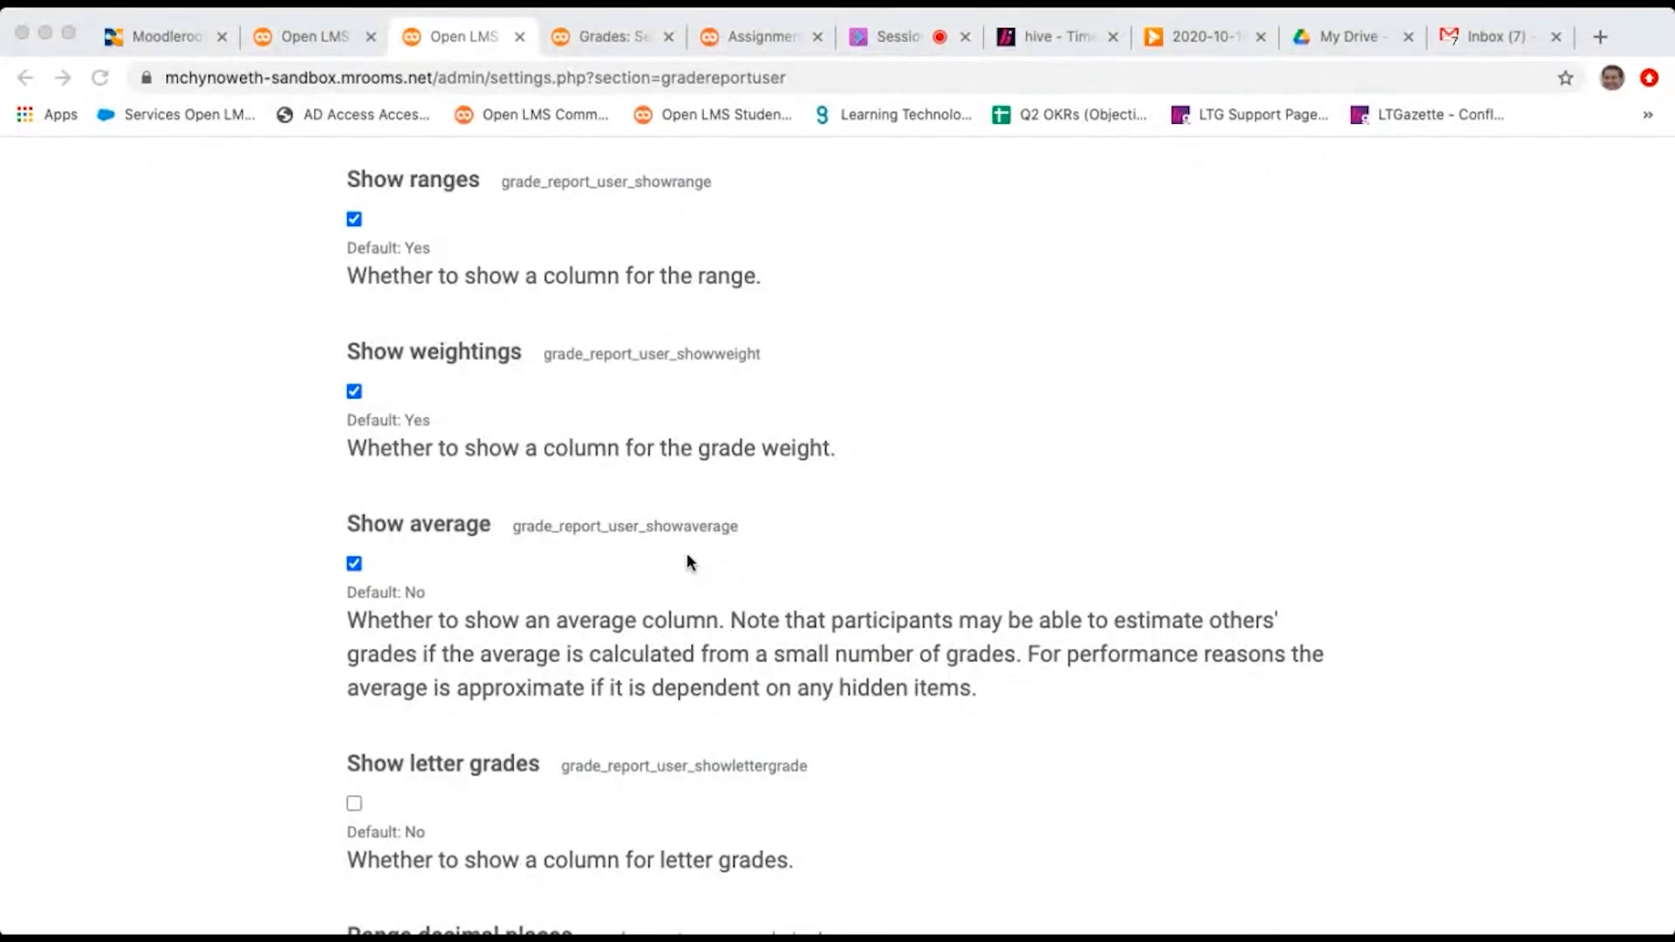
scroll(689, 559, "down", 9)
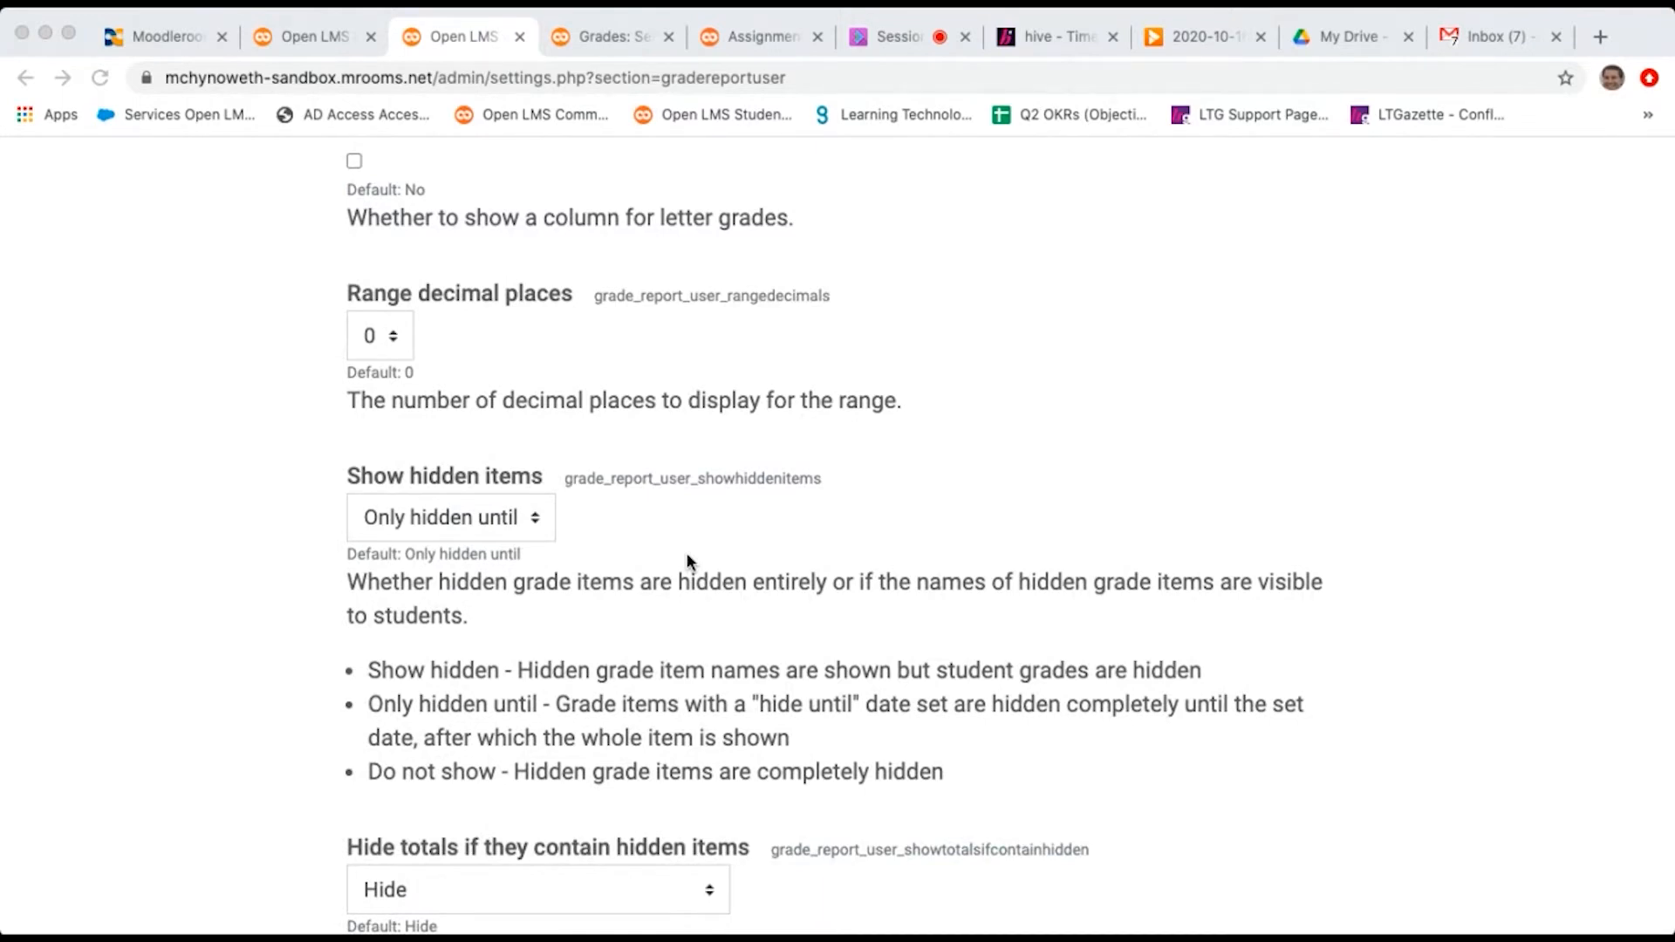
scroll(687, 558, "up", 18)
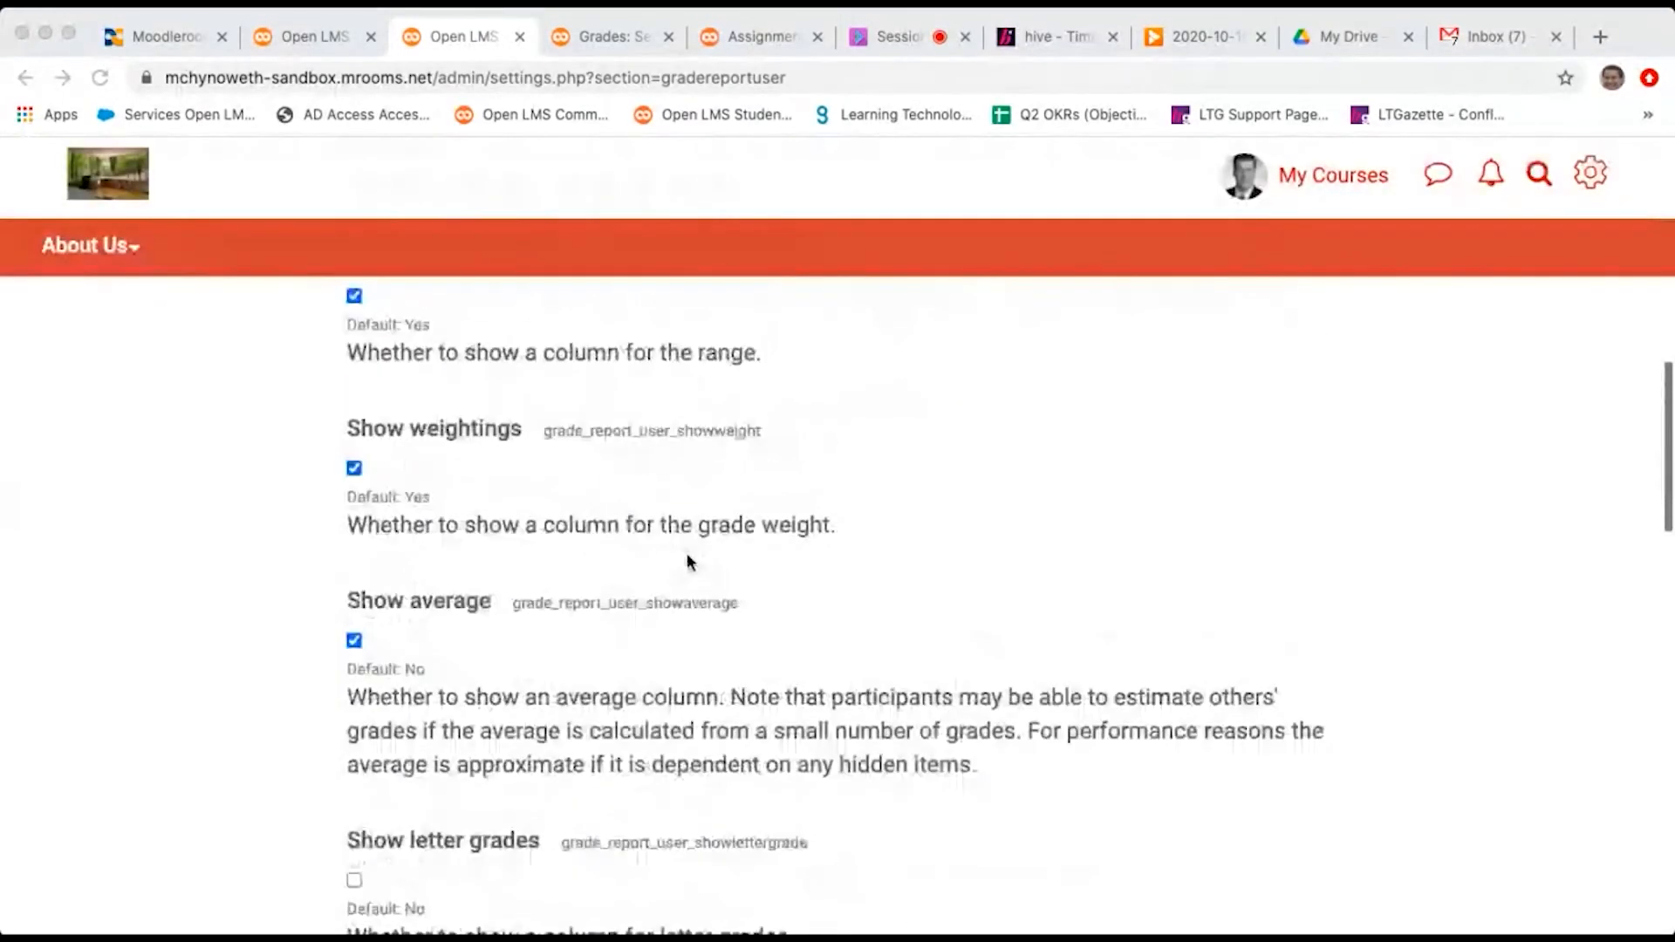
scroll(687, 552, "up", 1)
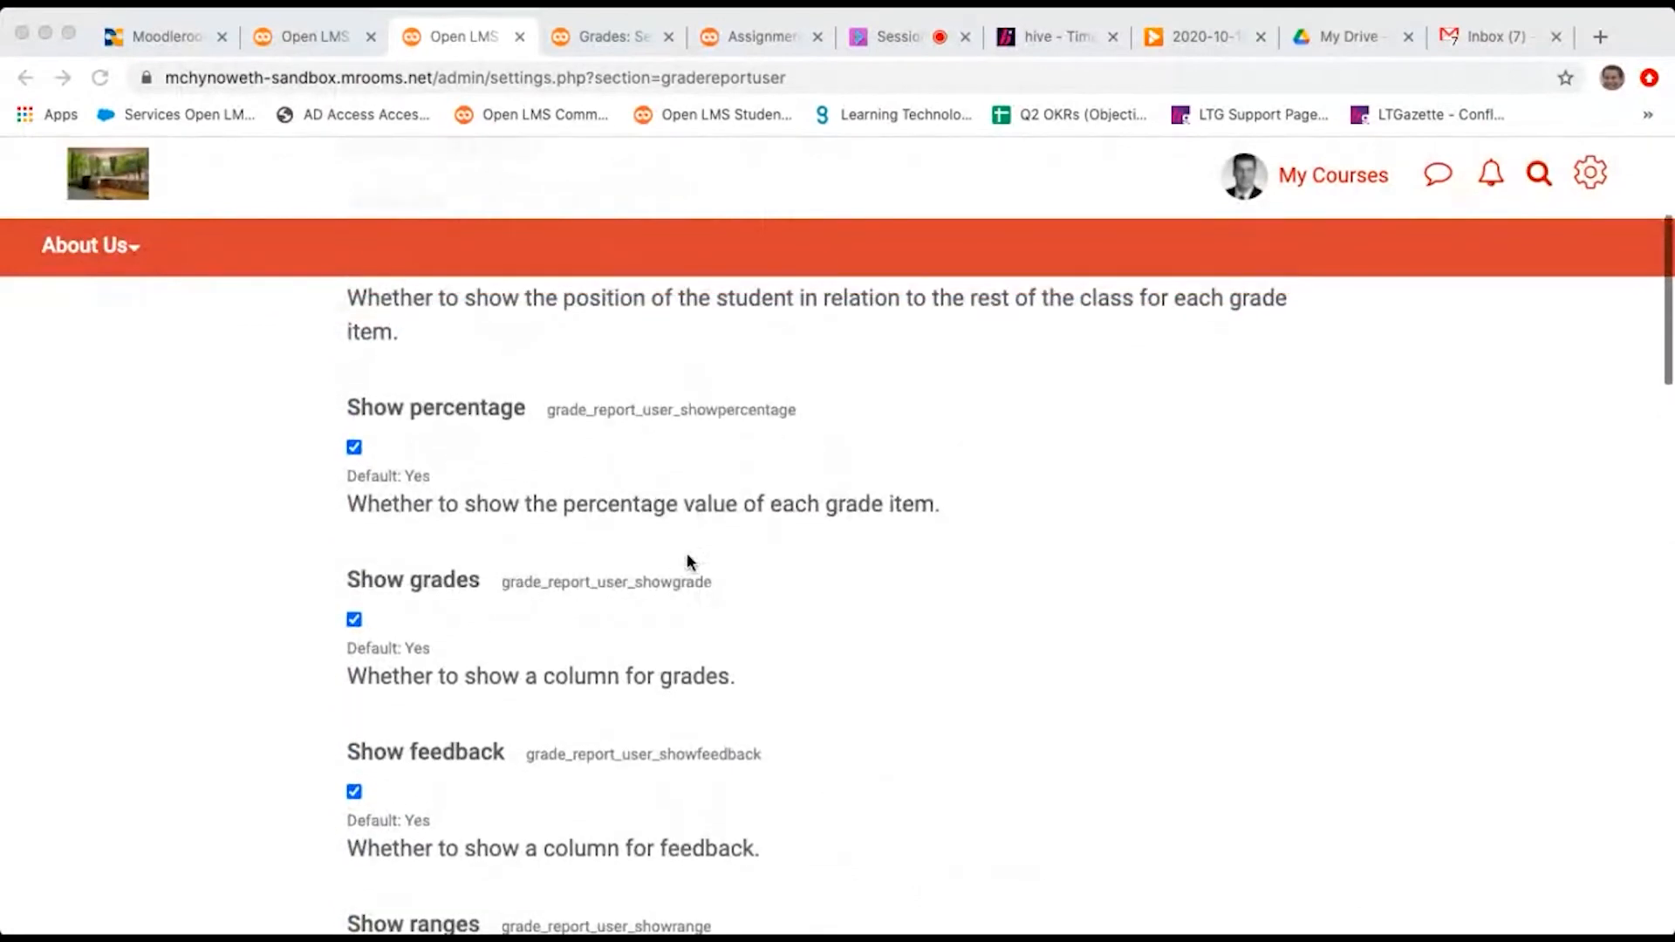
scroll(689, 559, "down", 2)
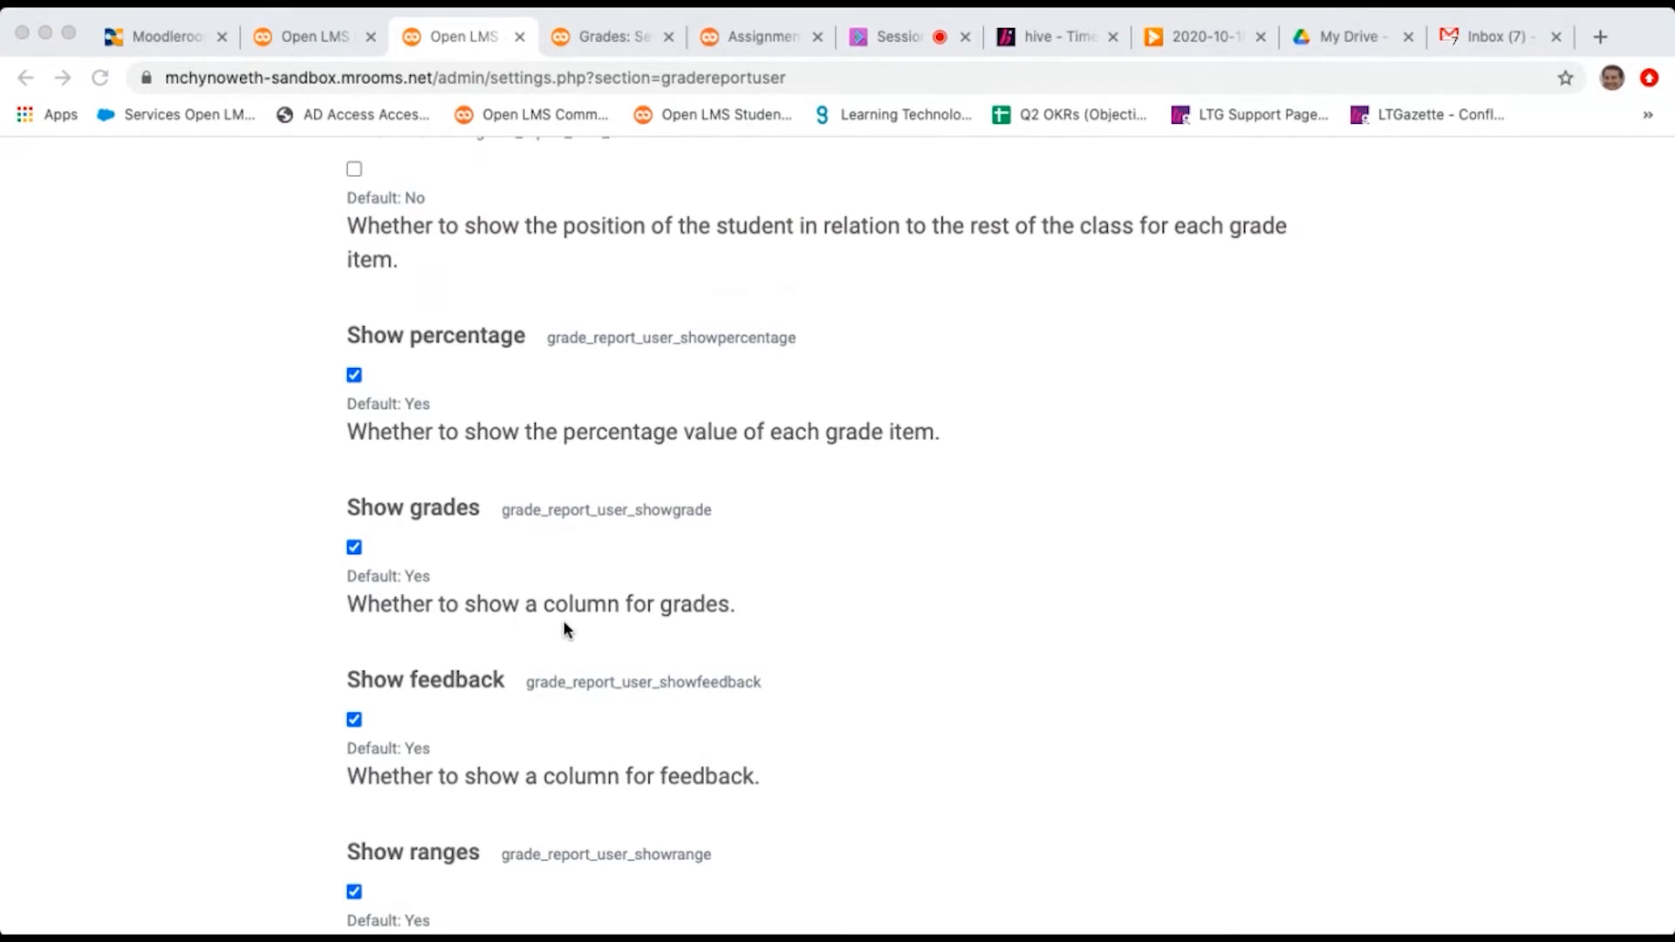
scroll(356, 720, "up", 5)
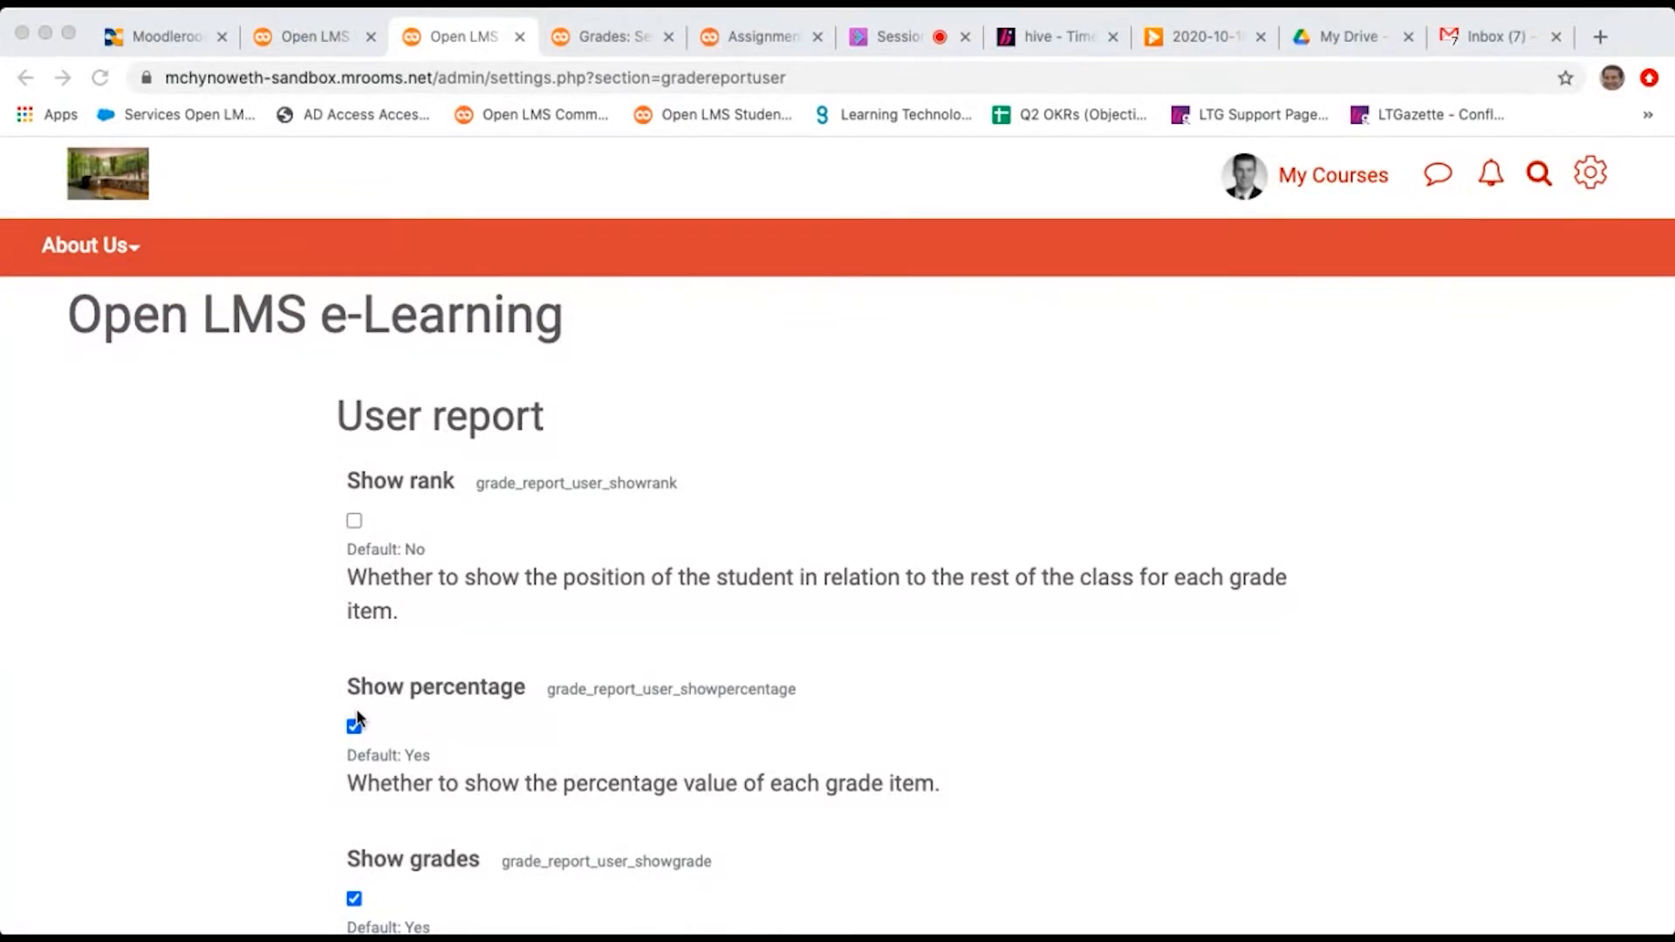
scroll(357, 720, "down", 15)
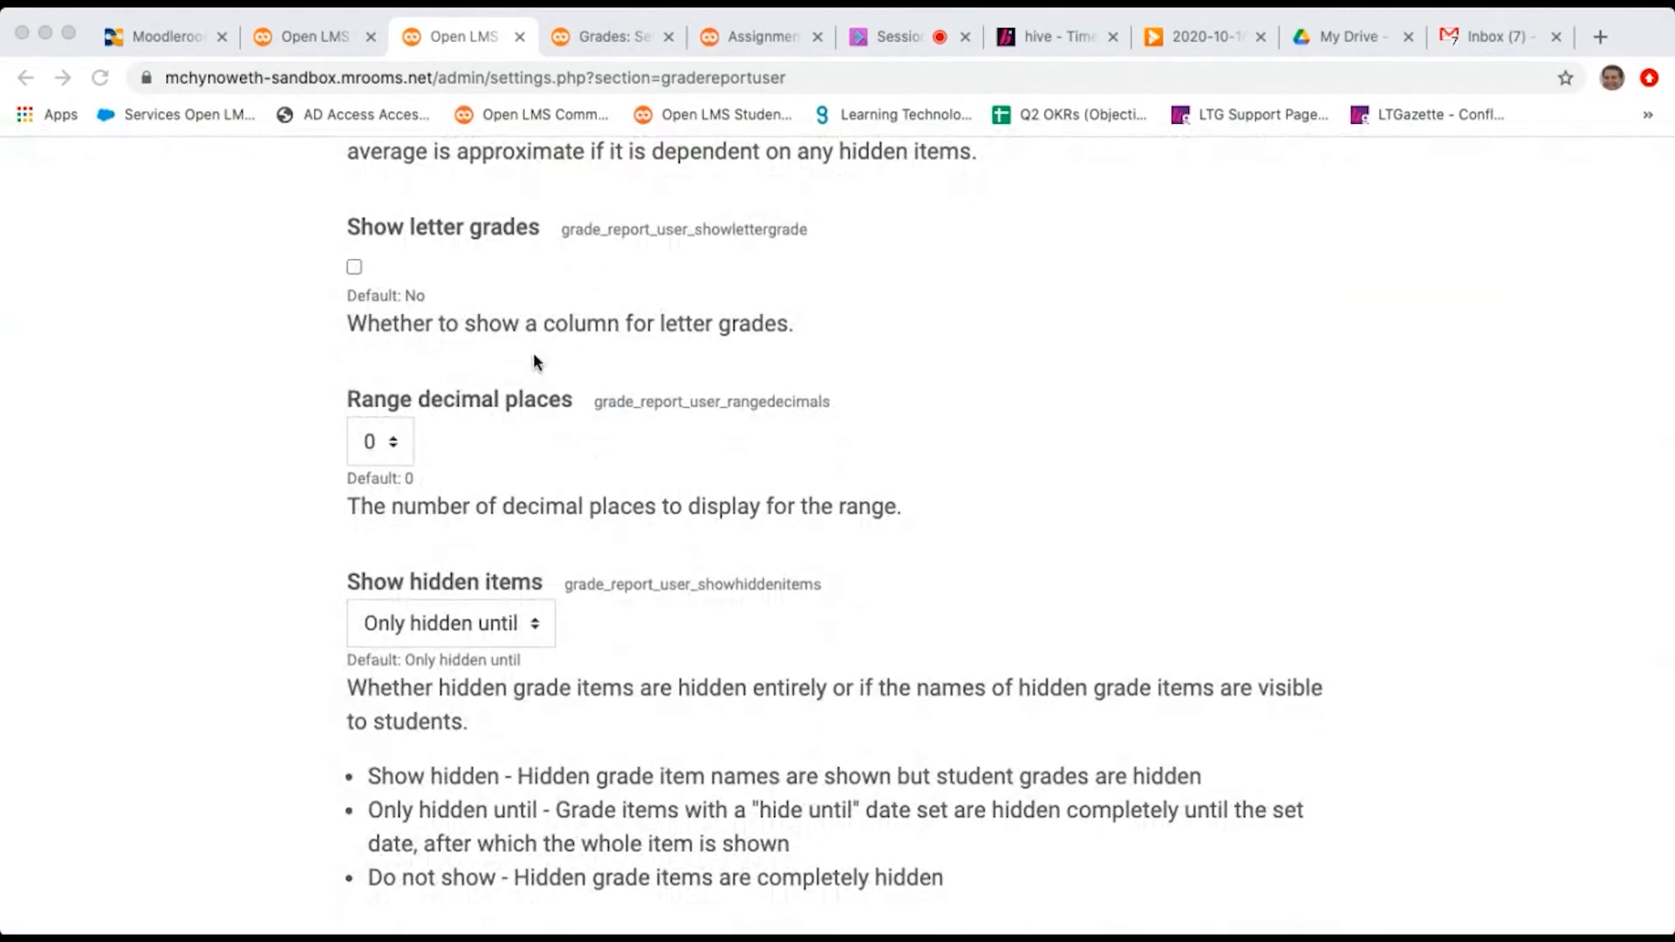
scroll(689, 333, "down", 1)
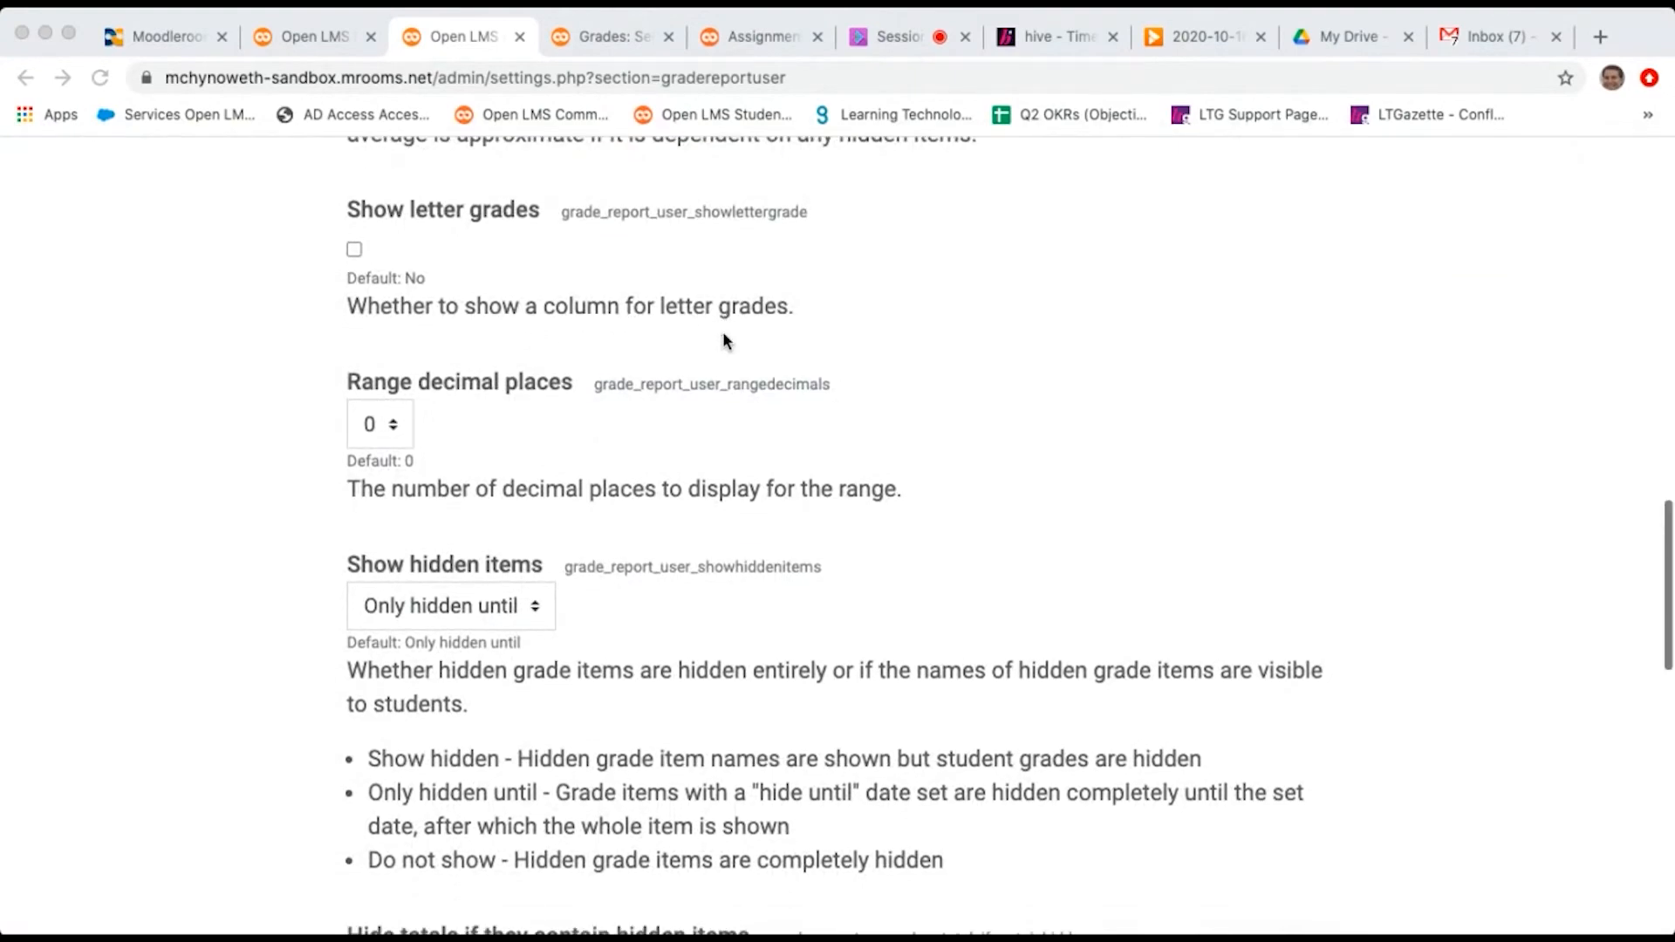
scroll(722, 332, "up", 5)
Step: Switch to the course and open its Gradebook setup from Course administration
left_click(607, 39)
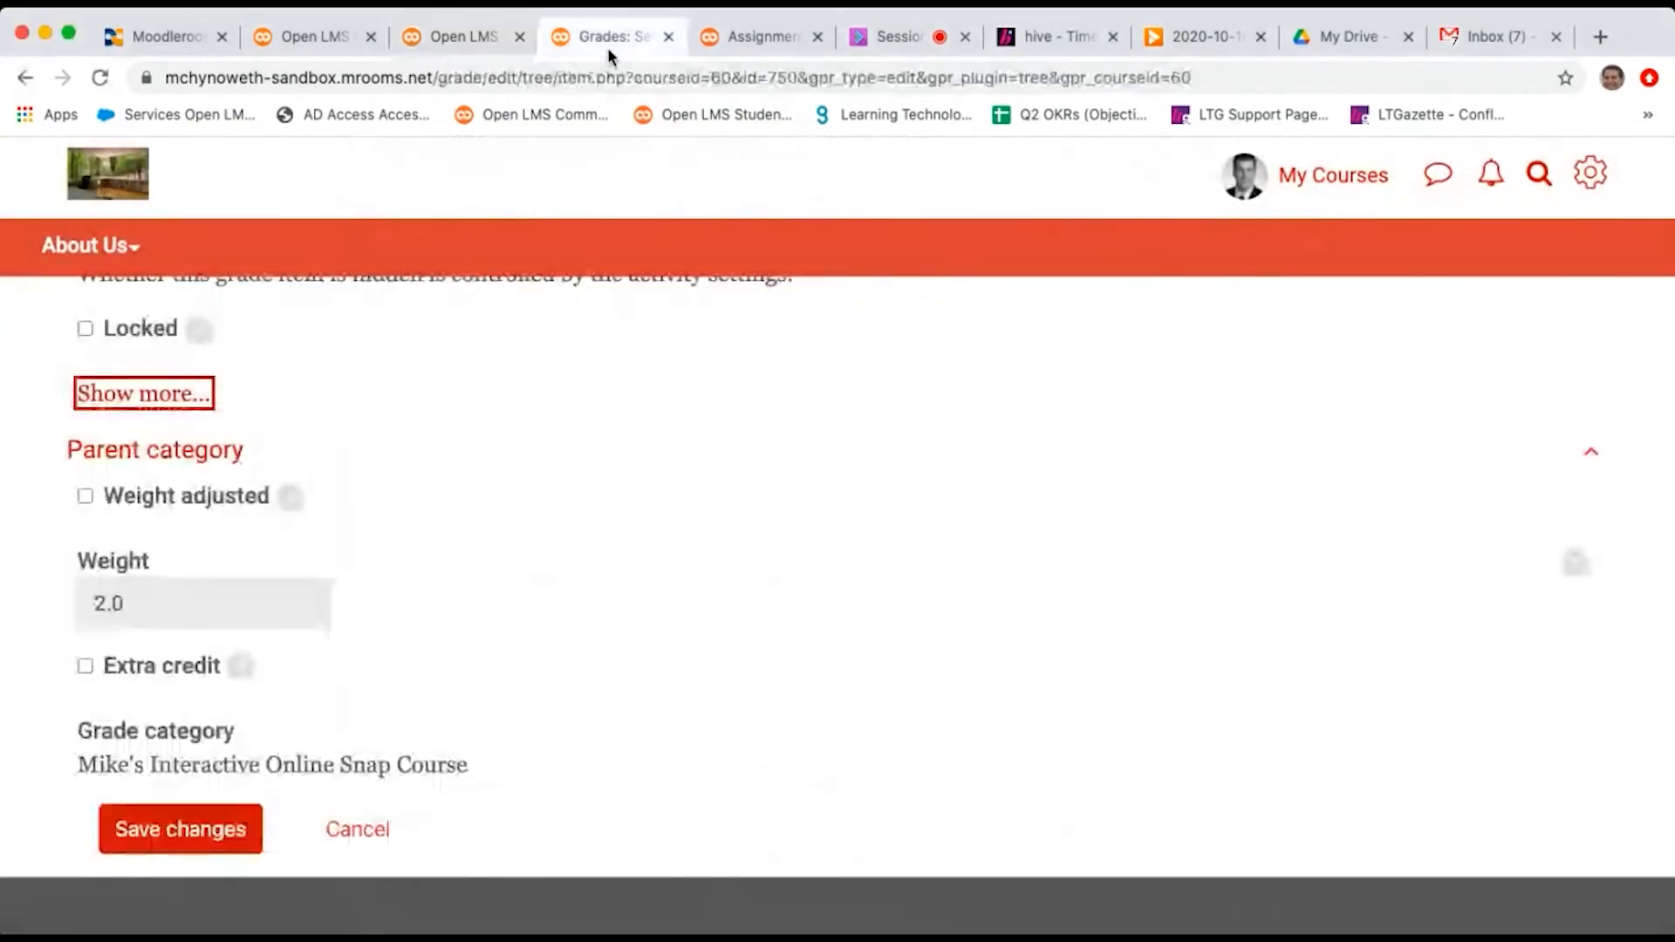
scroll(1062, 321, "up", 10)
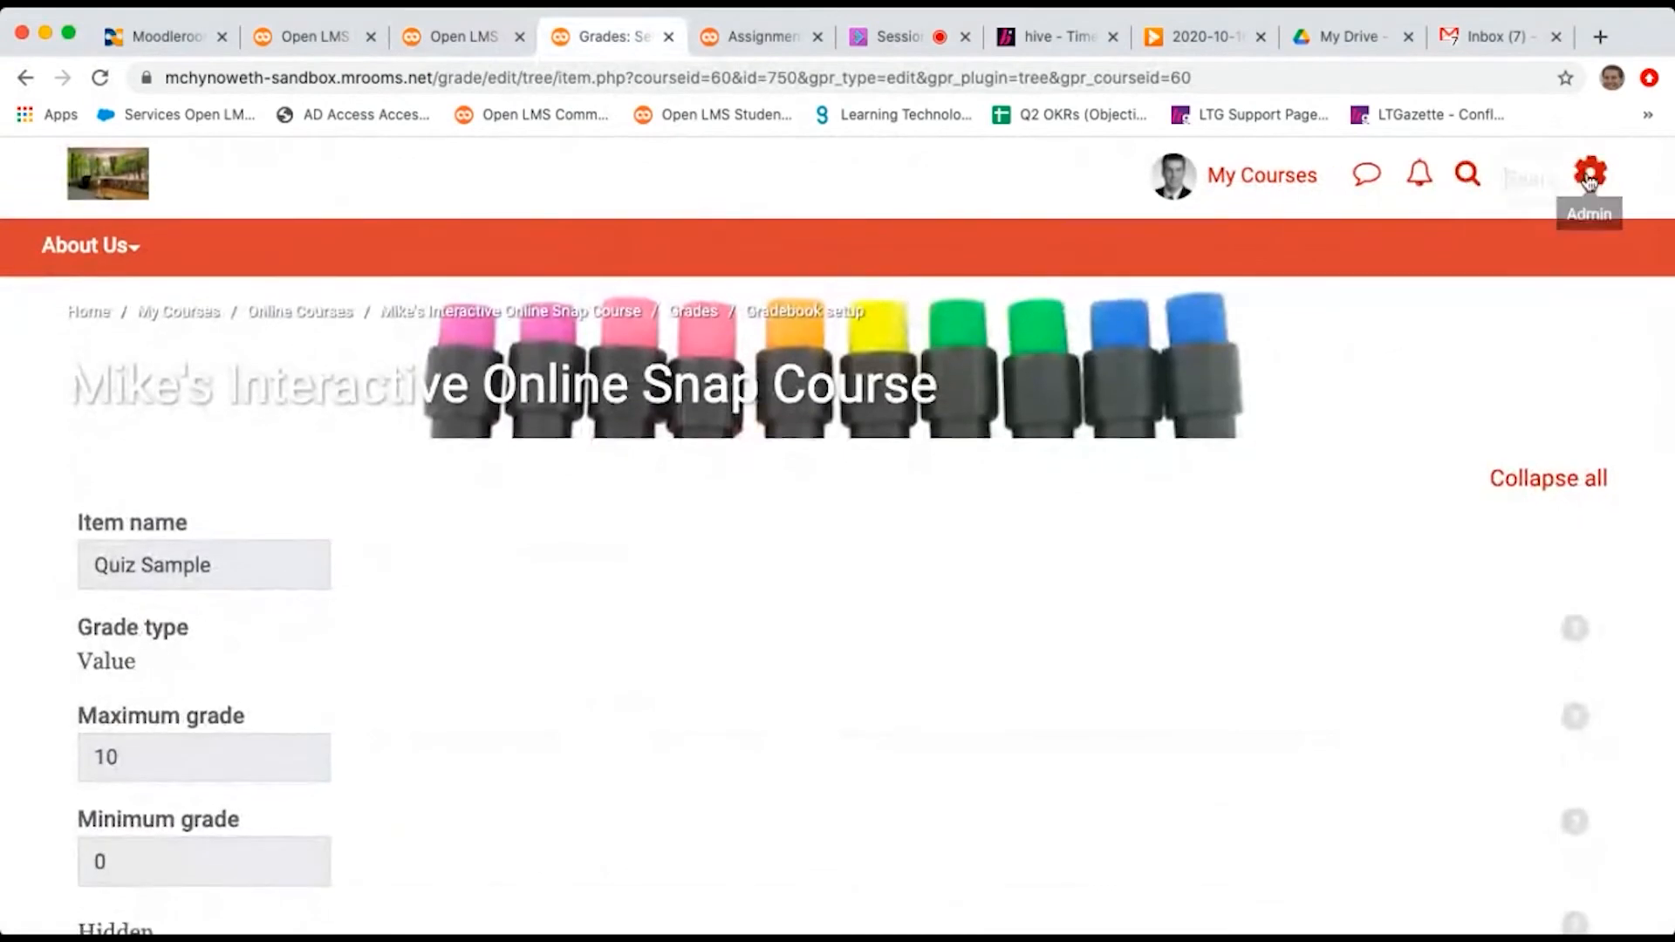
left_click(1589, 174)
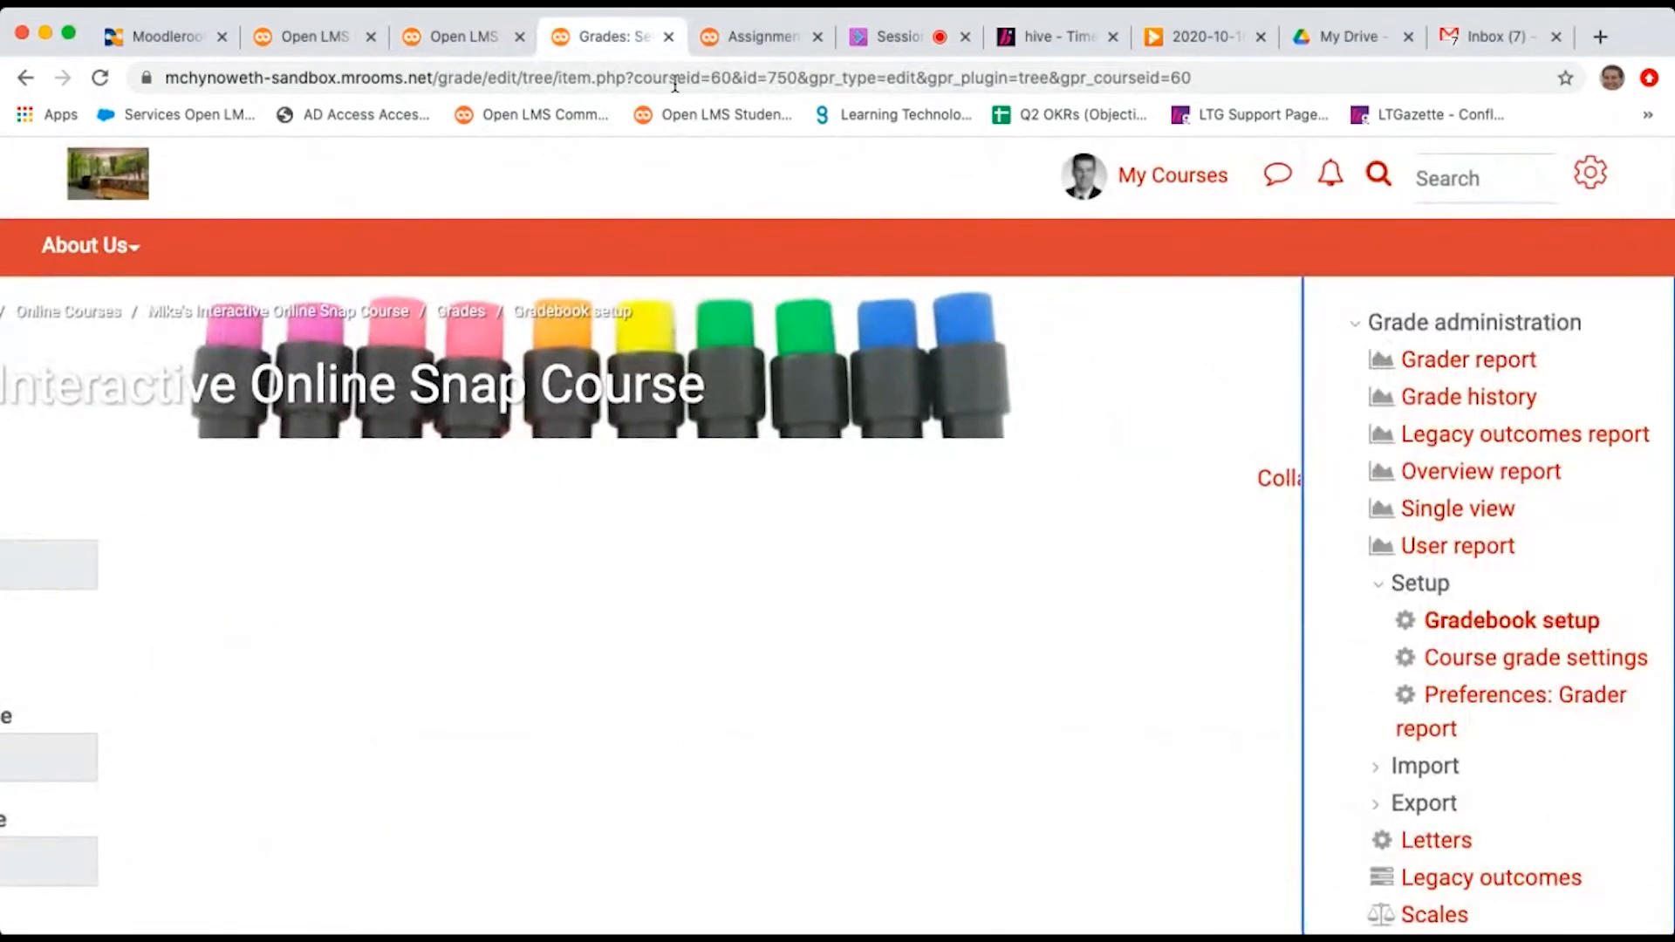
left_click(320, 37)
left_click(580, 37)
left_click(1361, 330)
left_click(1358, 374)
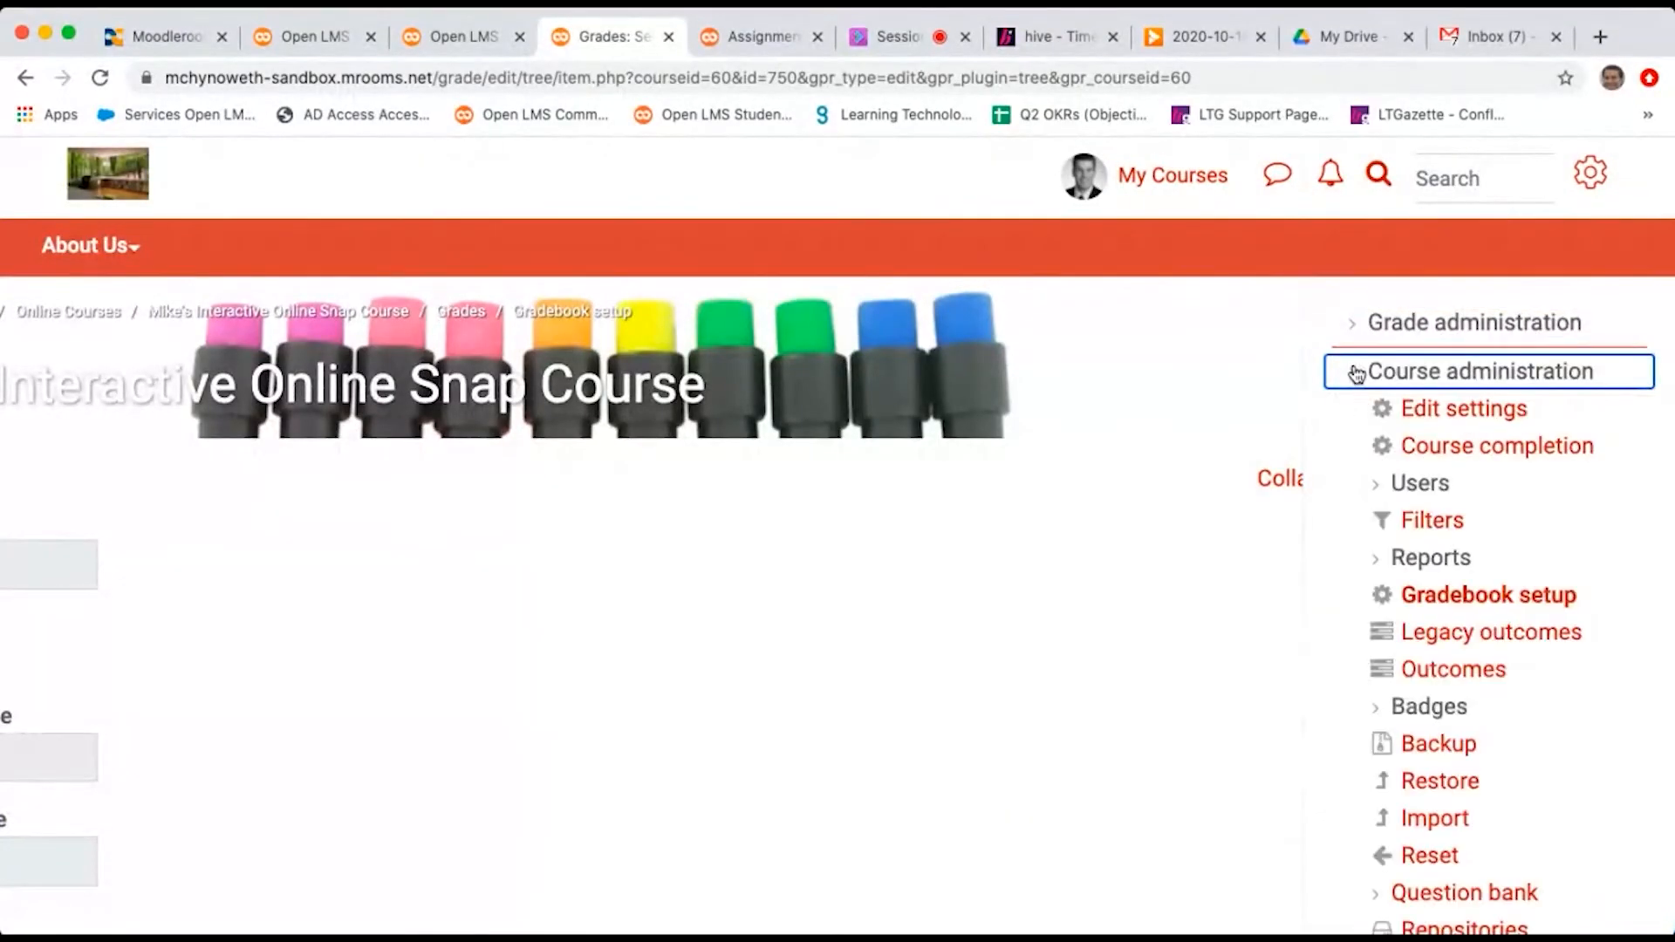
left_click(1418, 560)
left_click(1427, 561)
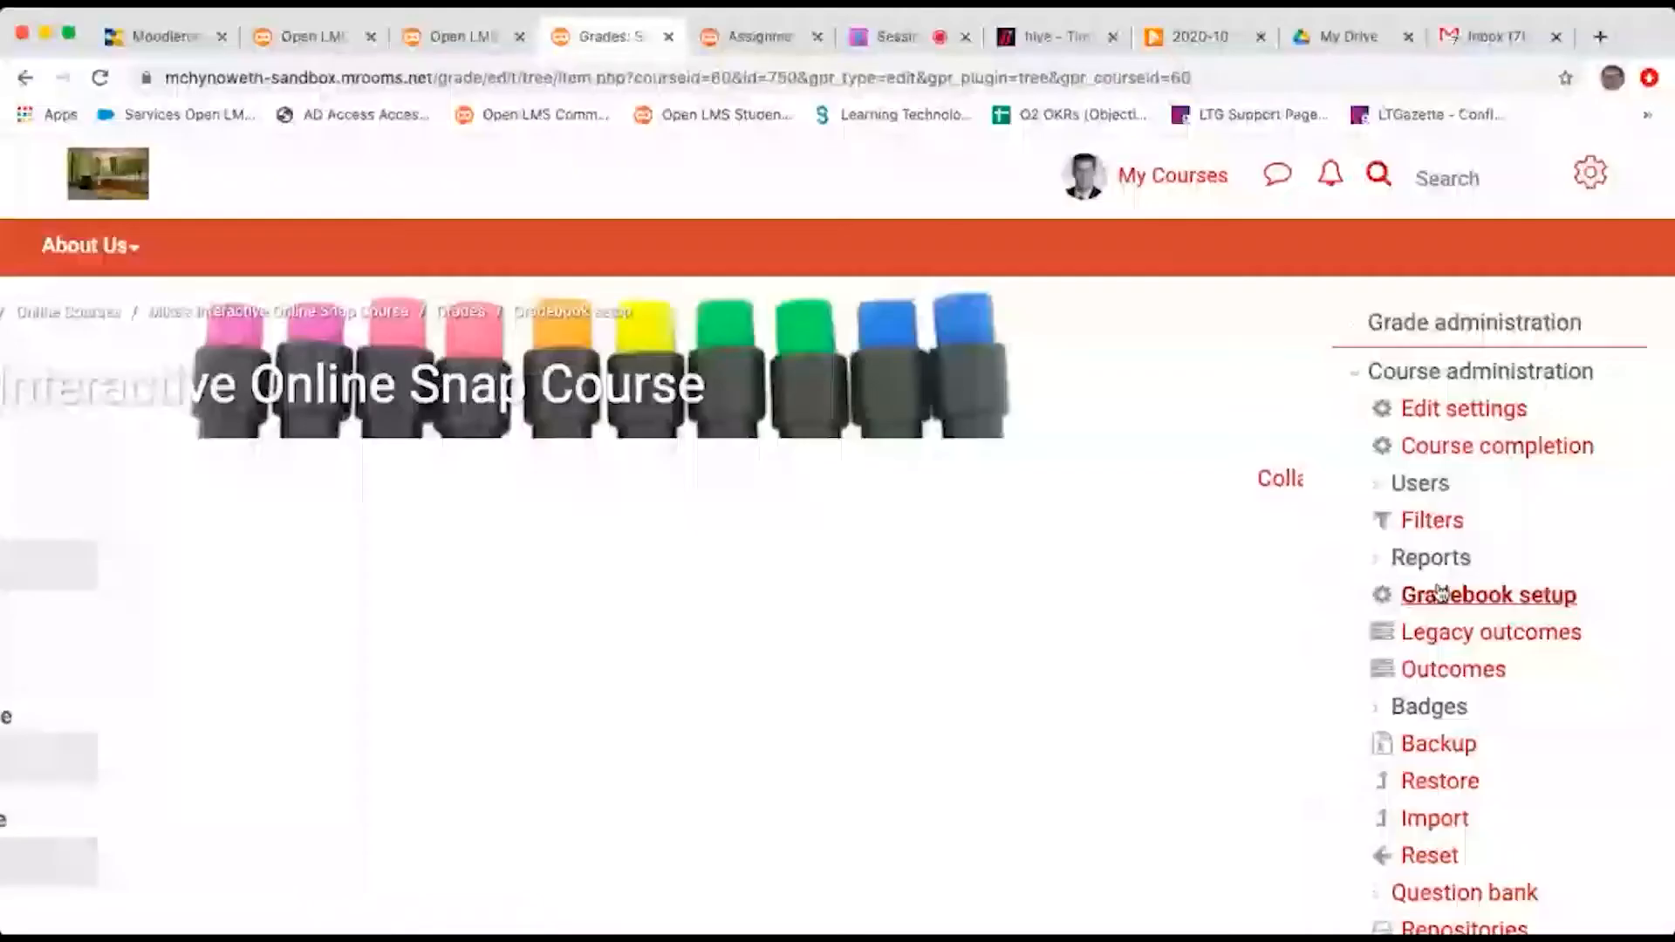
left_click(1441, 594)
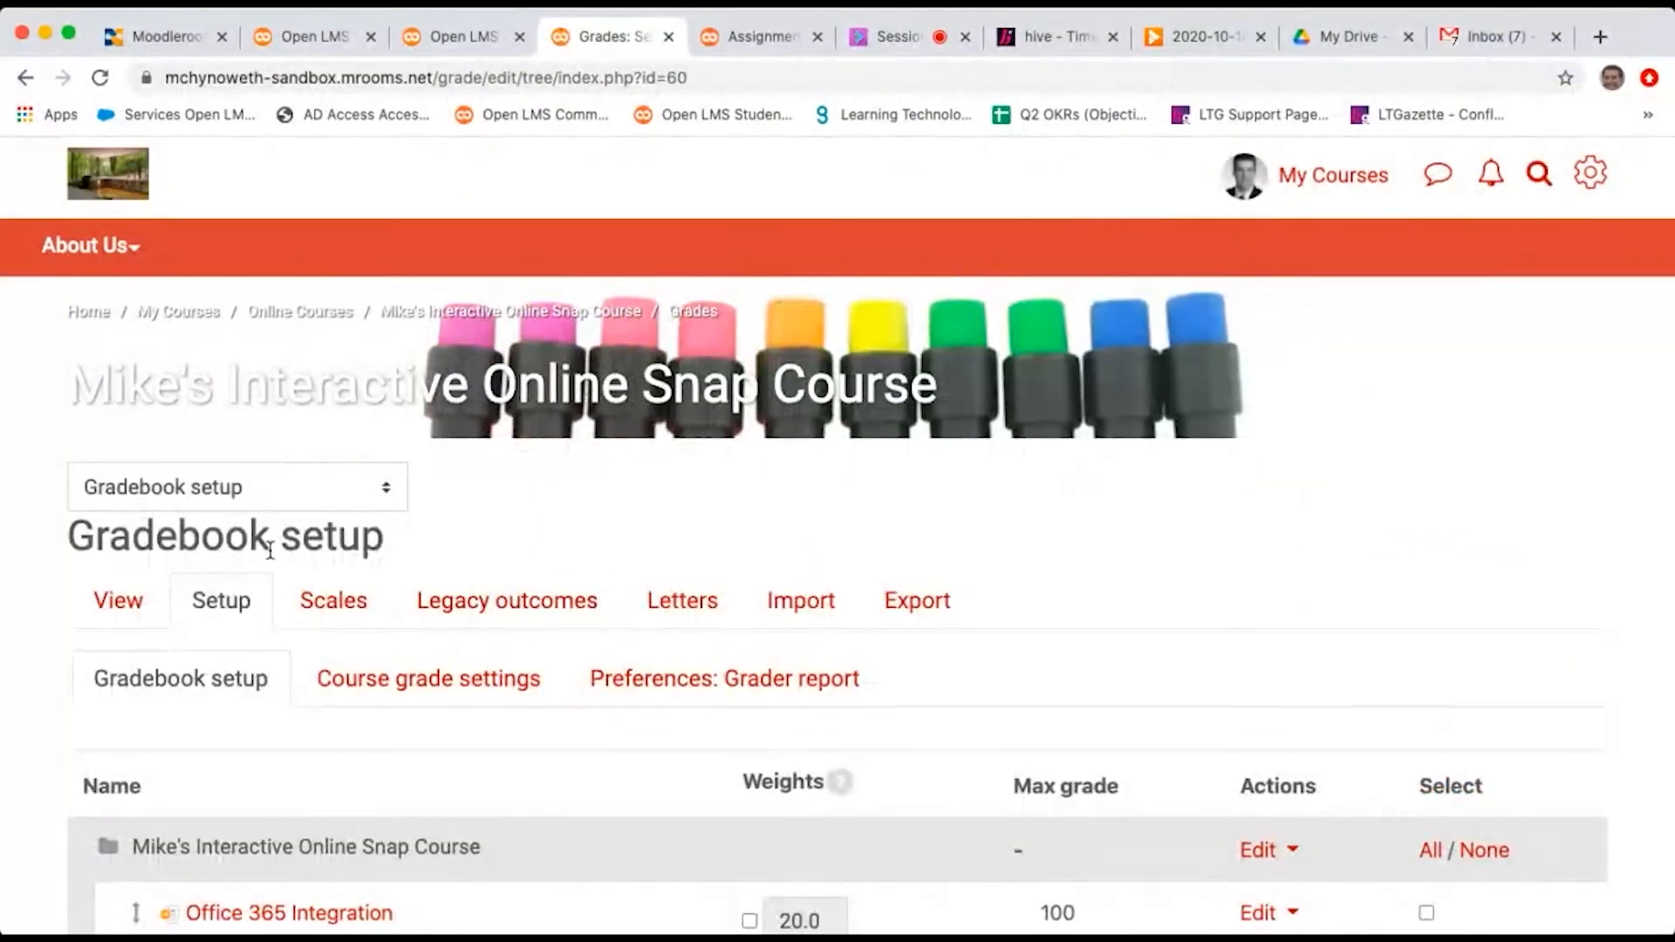
Step: Open the course's User report and examine its columns from Calculated weight to Contribution to course total
scroll(611, 584, "down", 3)
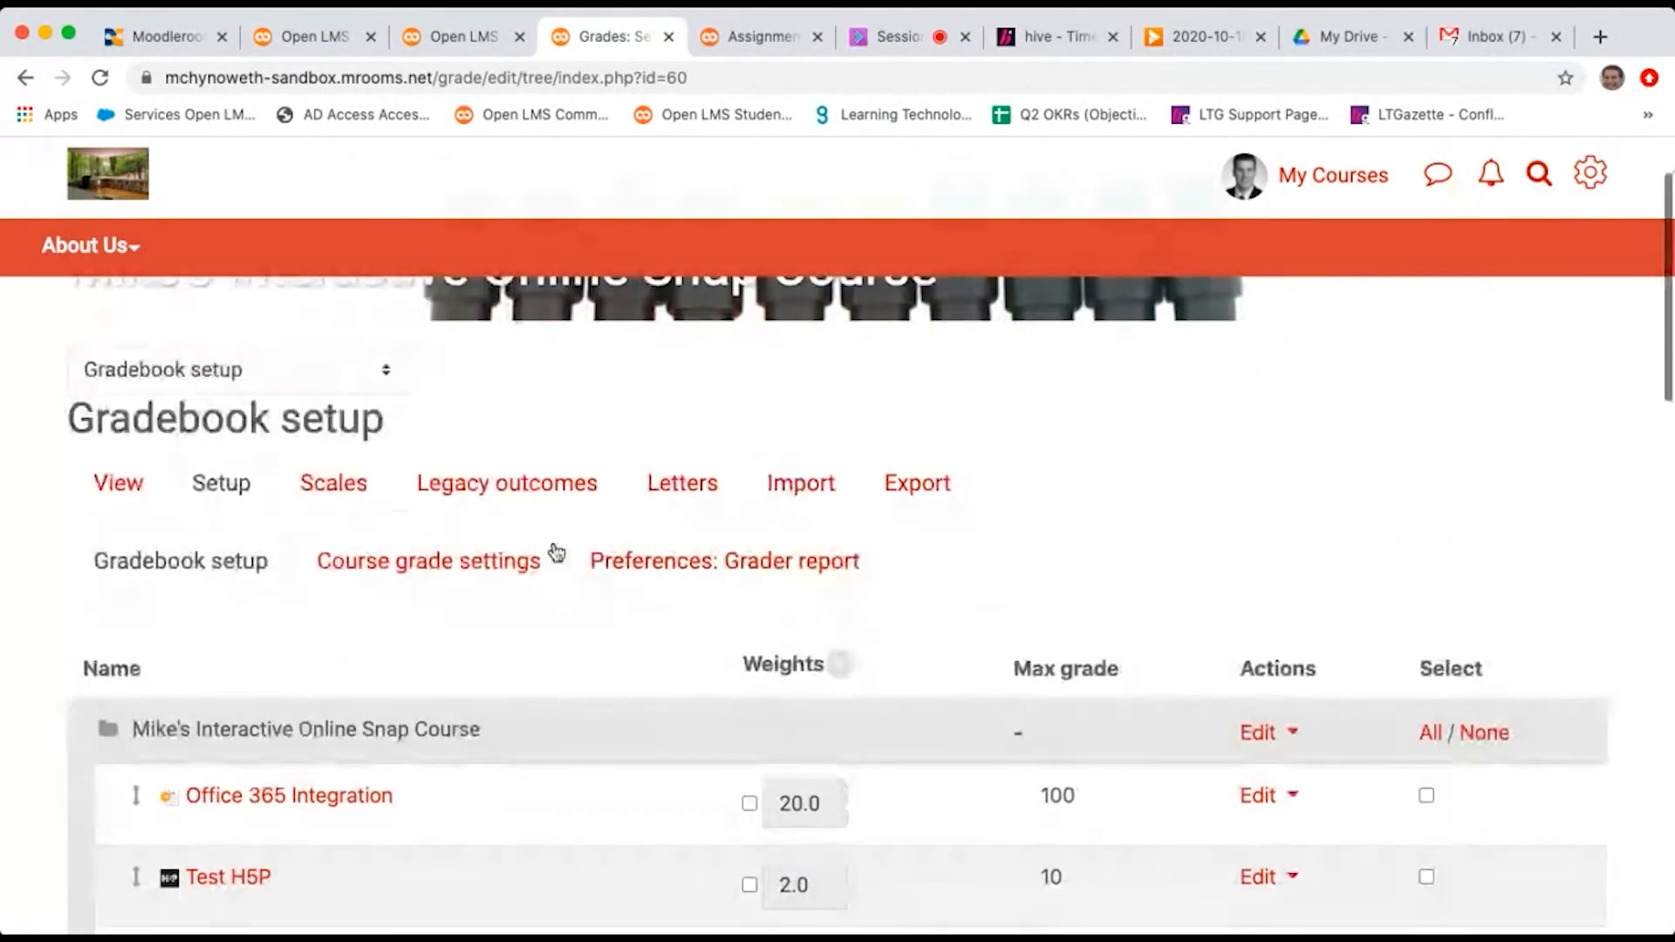
left_click(316, 367)
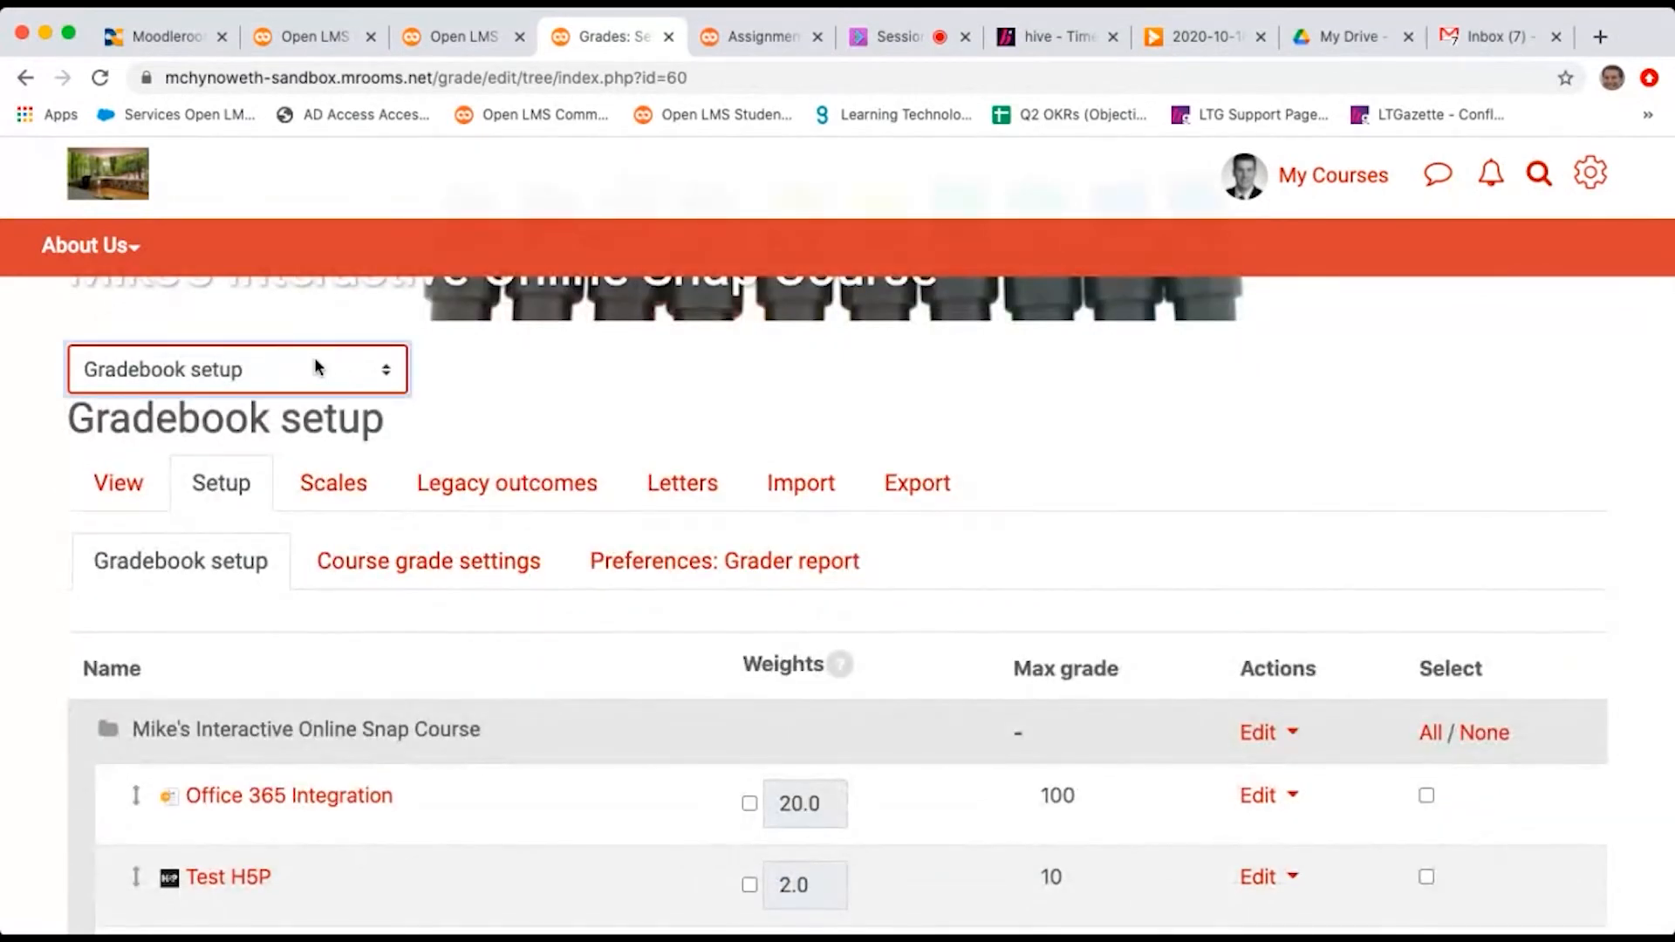
left_click(275, 311)
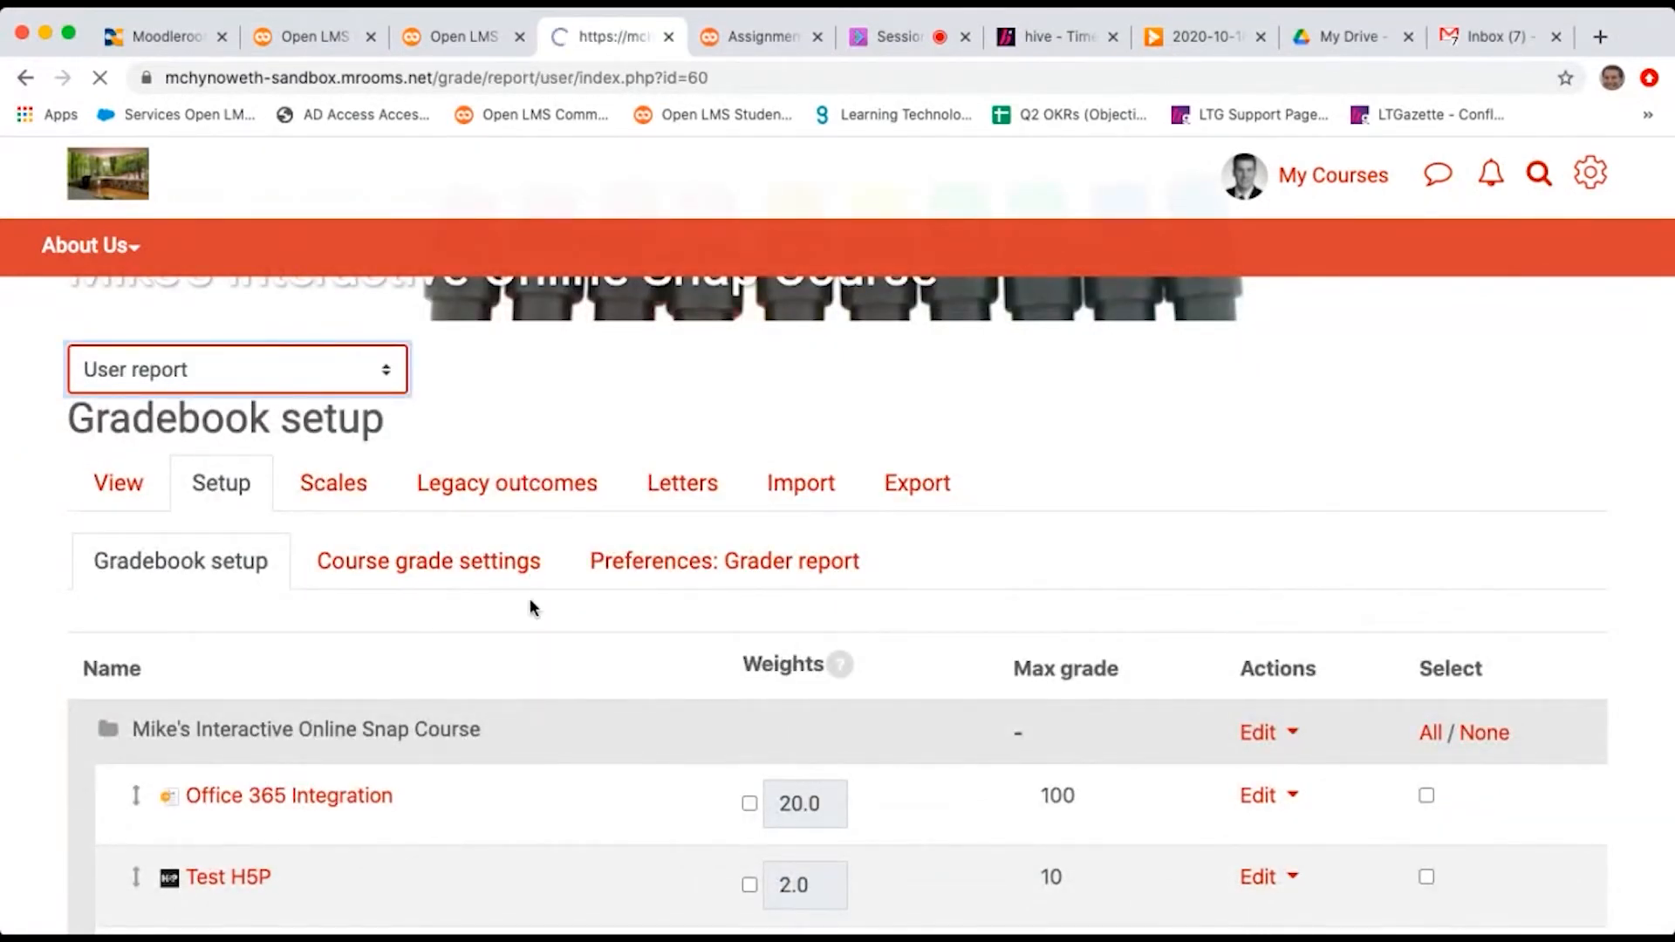
scroll(610, 711, "down", 10)
scroll(610, 715, "down", 1)
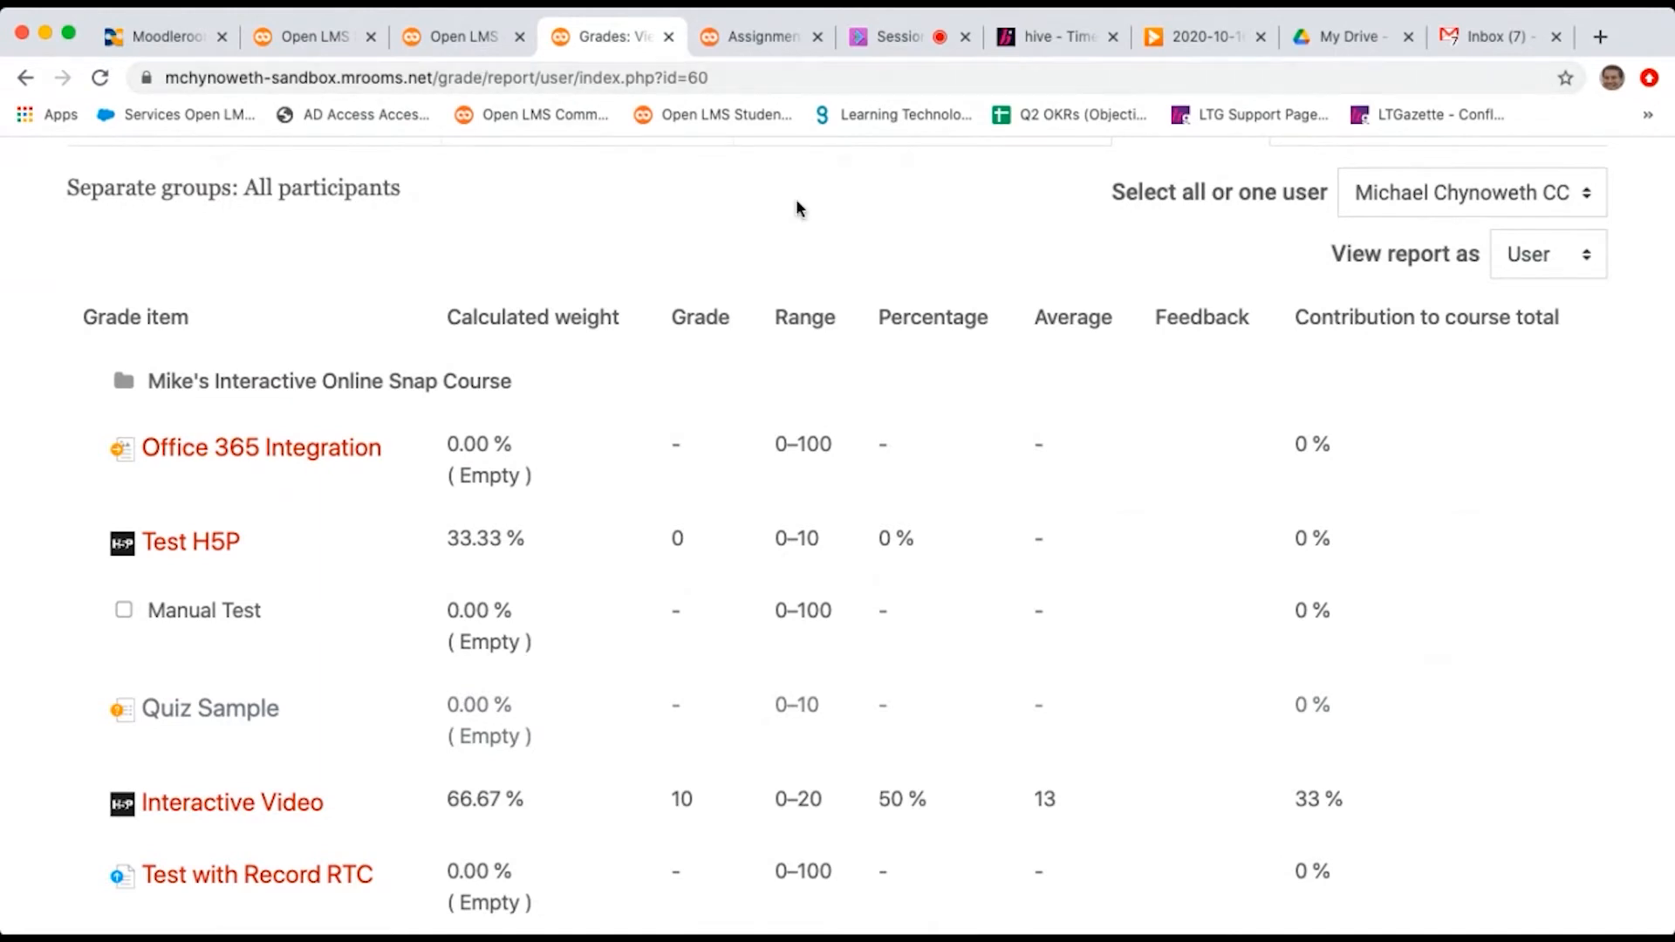
scroll(1075, 328, "down", 1)
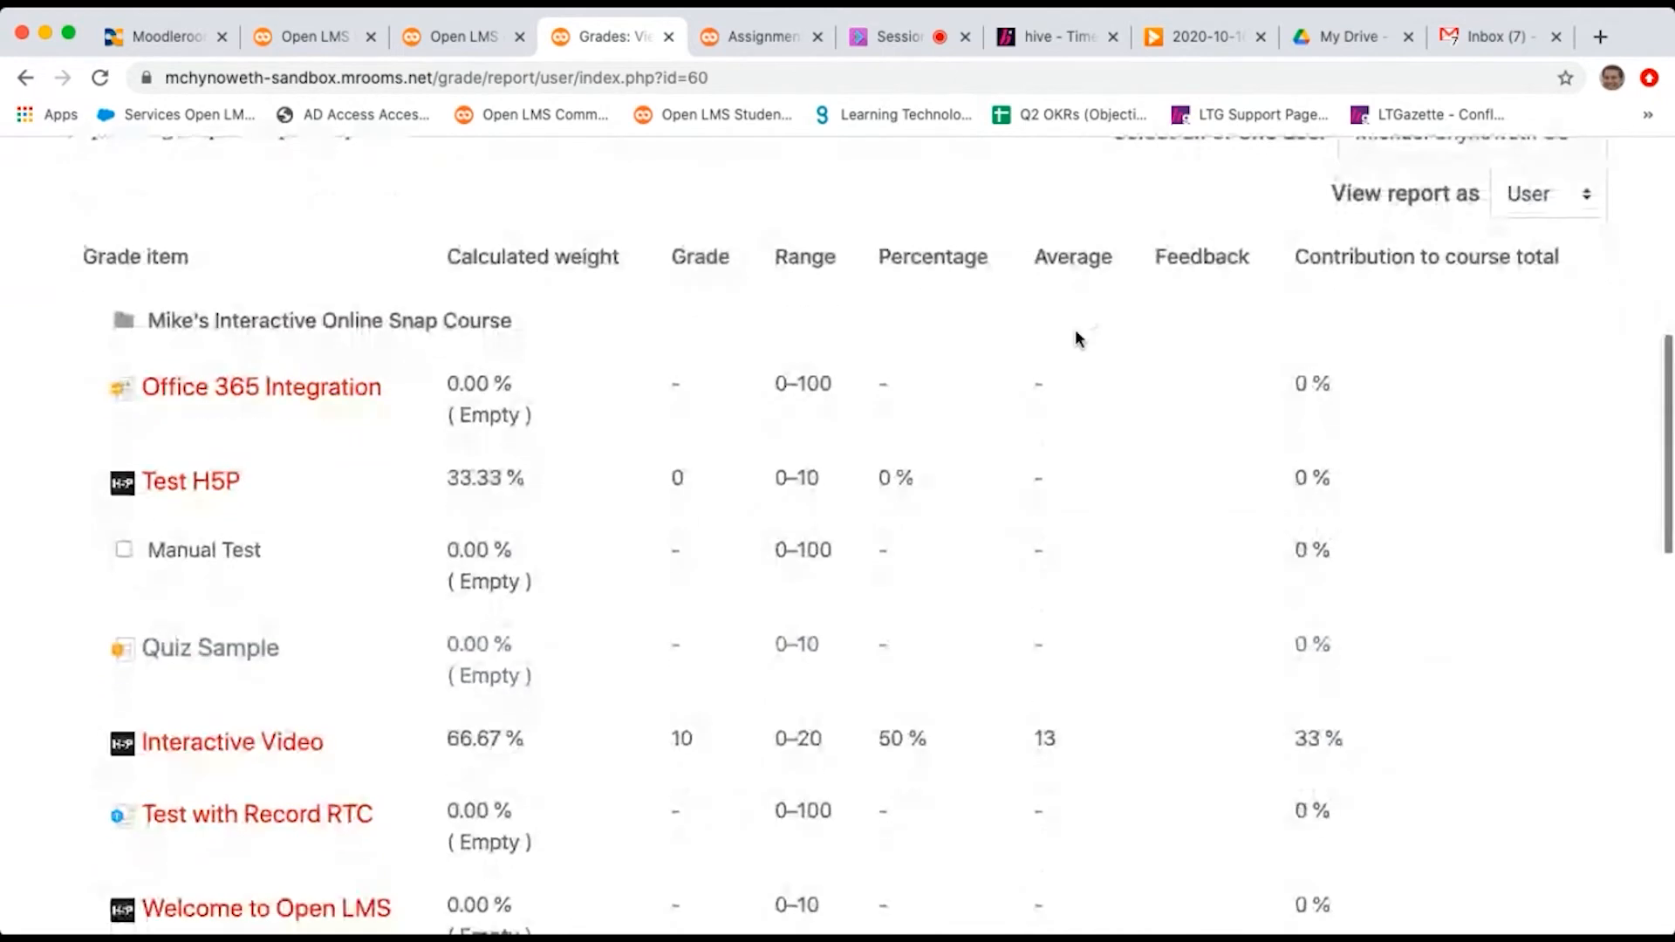
Step: Compare the site's User report settings, from Show rank to Show letter grades, with the columns displayed in the course's User report
left_click(498, 39)
scroll(503, 349, "up", 10)
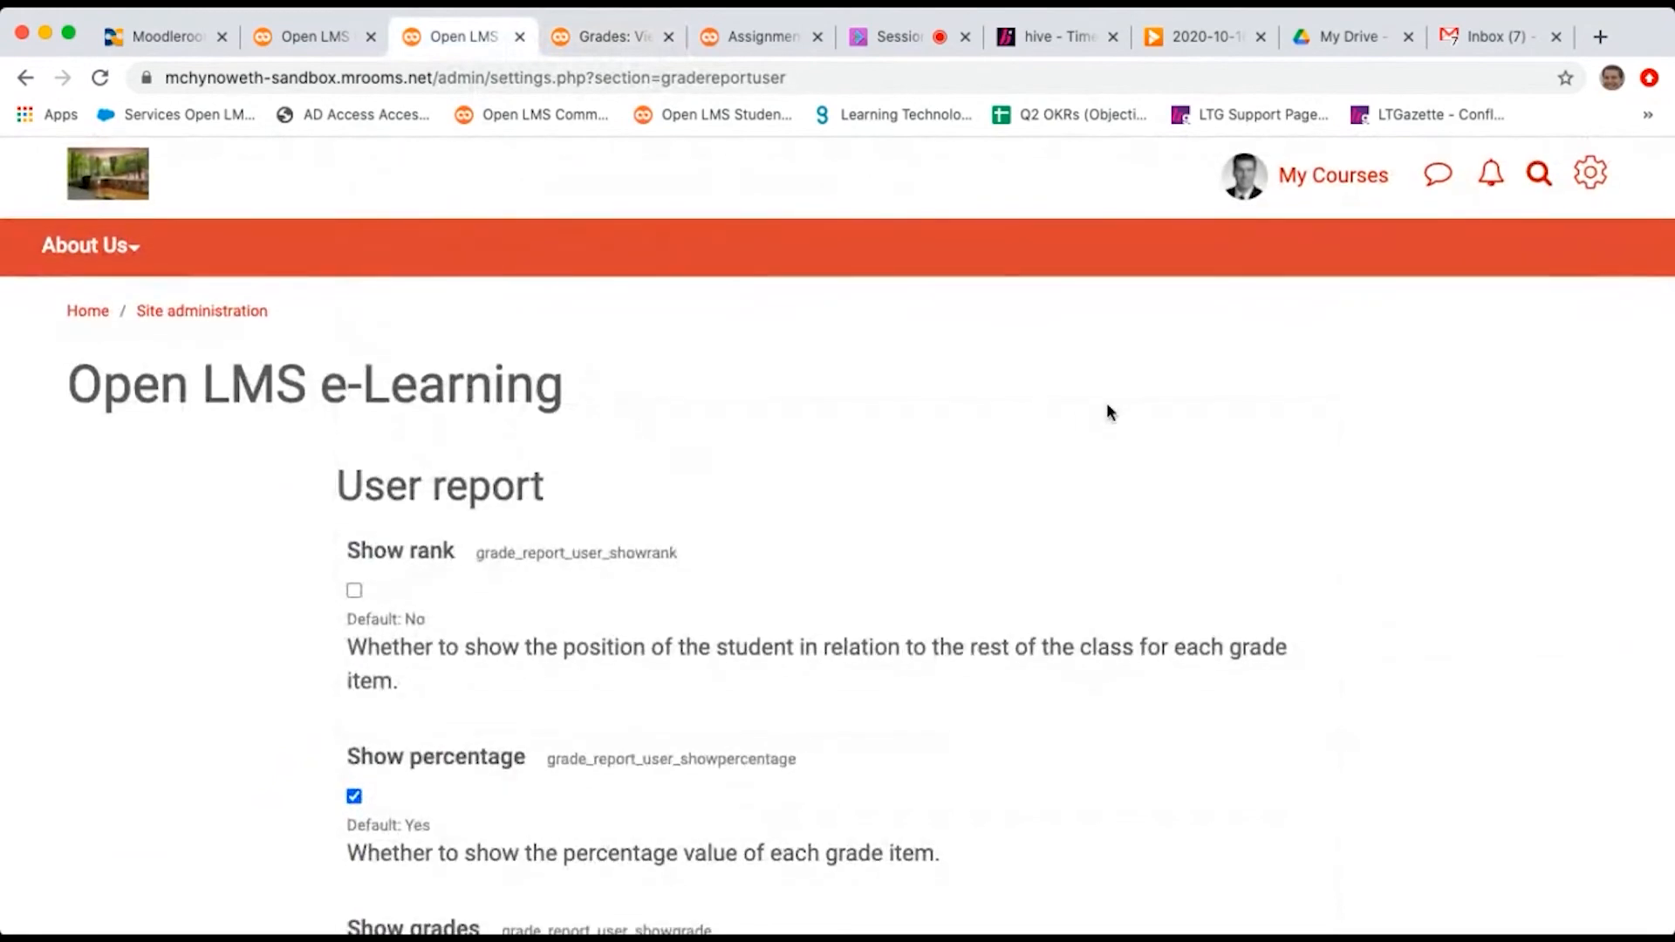
scroll(1109, 410, "down", 2)
scroll(1108, 410, "down", 6)
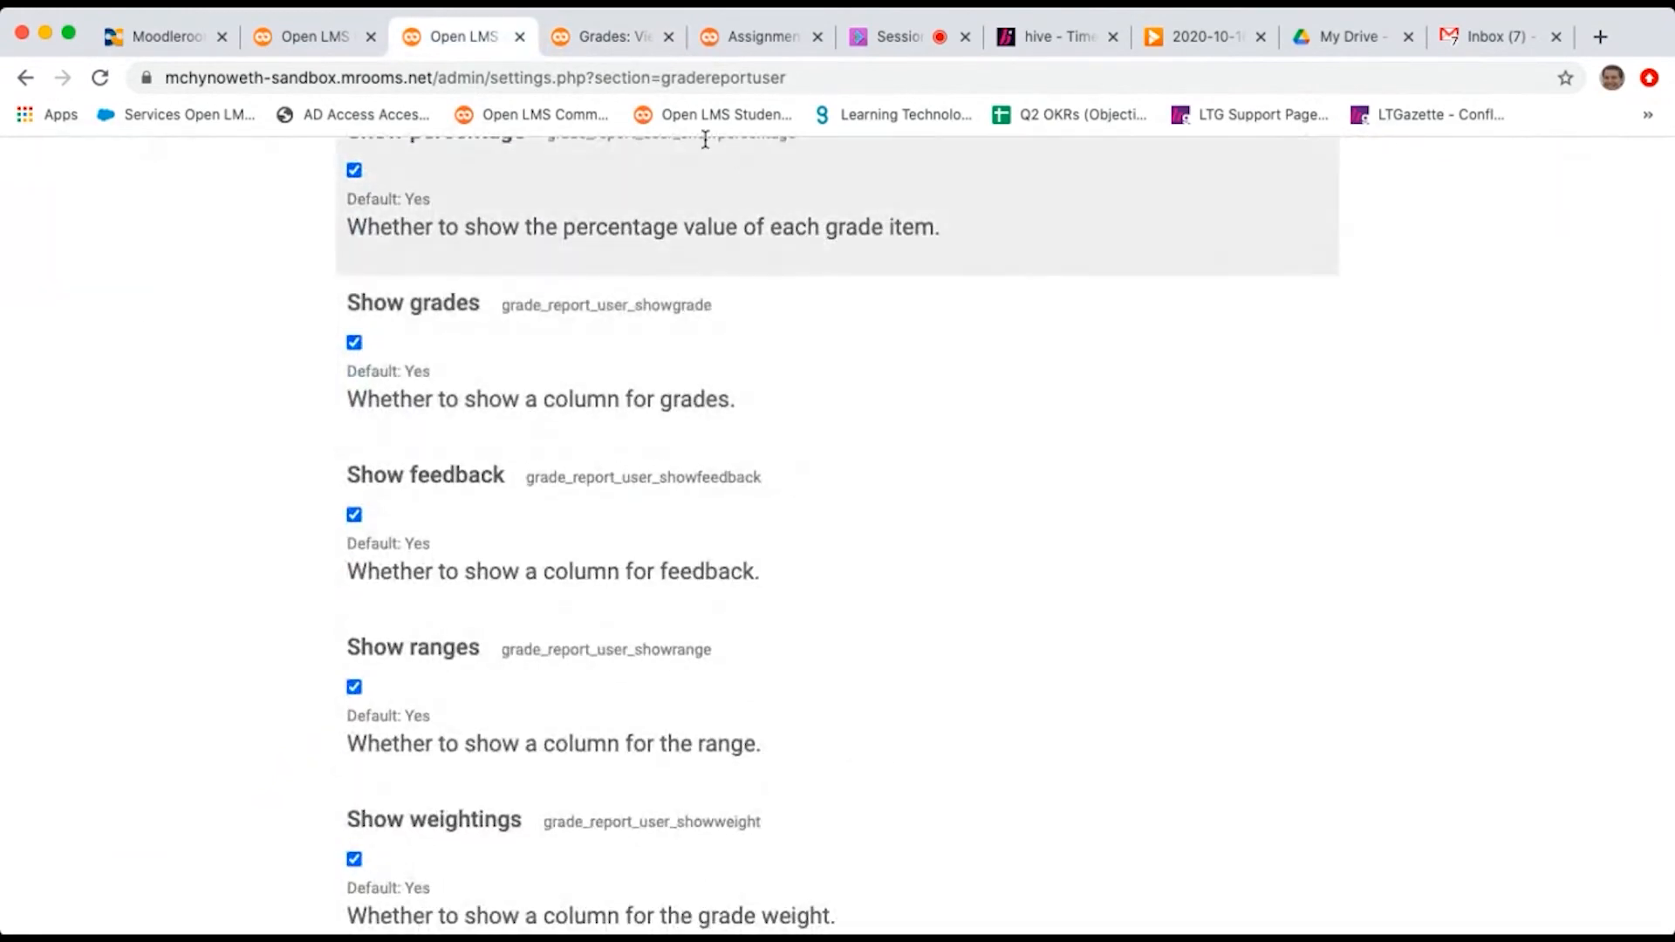
left_click(611, 32)
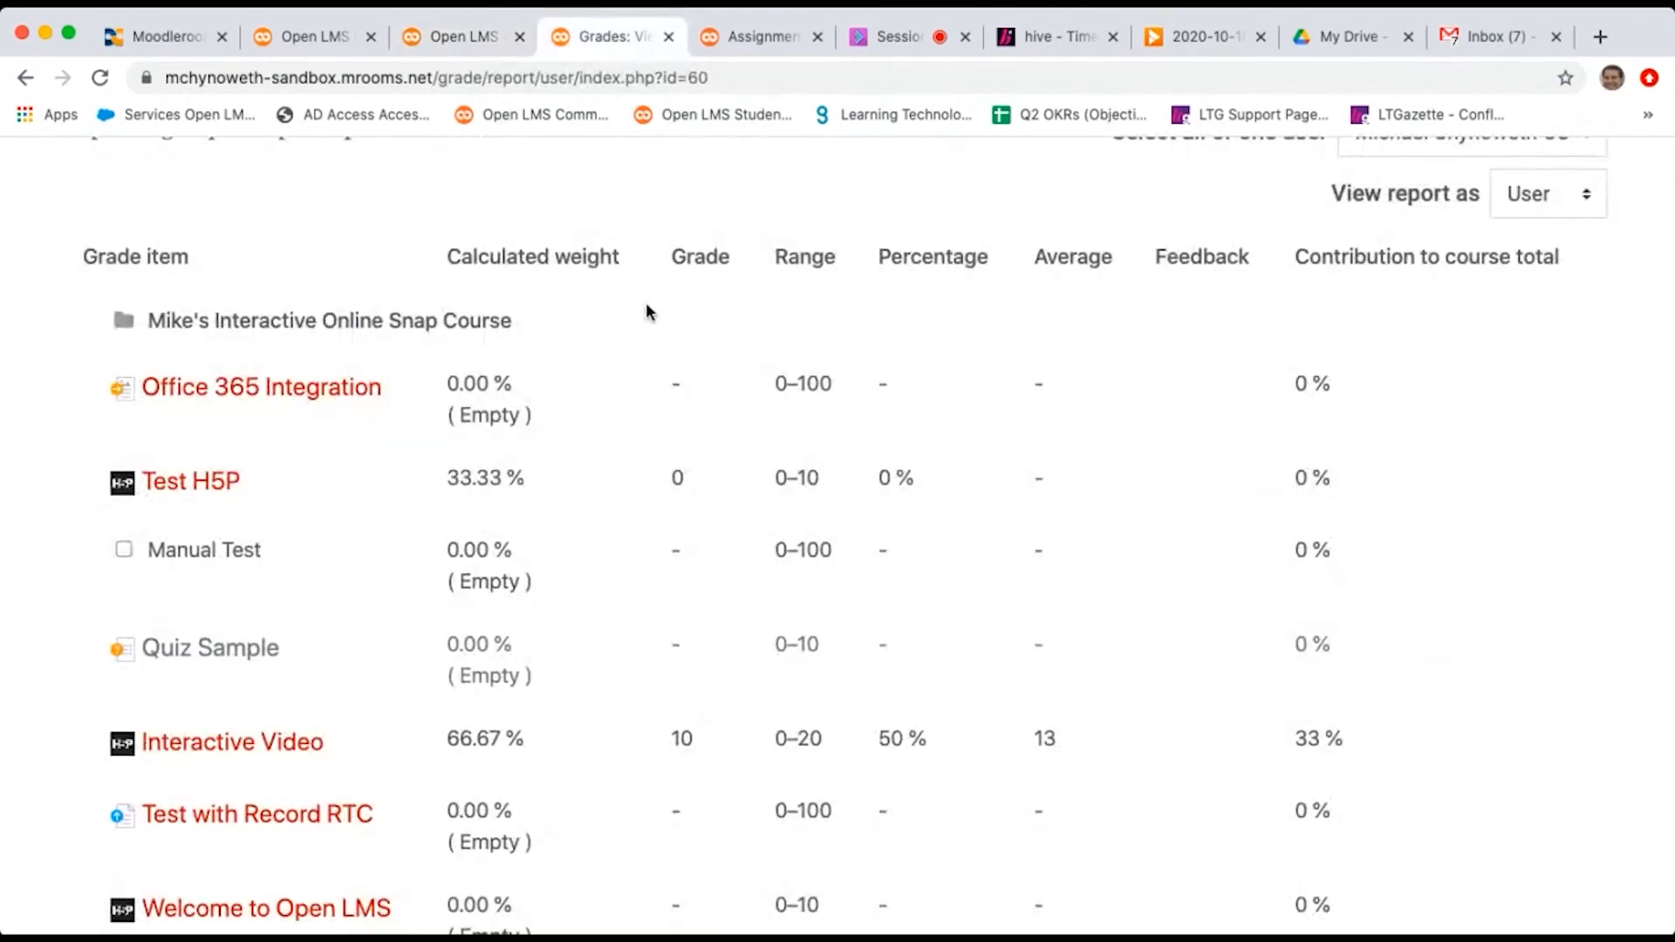
left_click(458, 31)
scroll(474, 532, "down", 1)
scroll(467, 472, "down", 7)
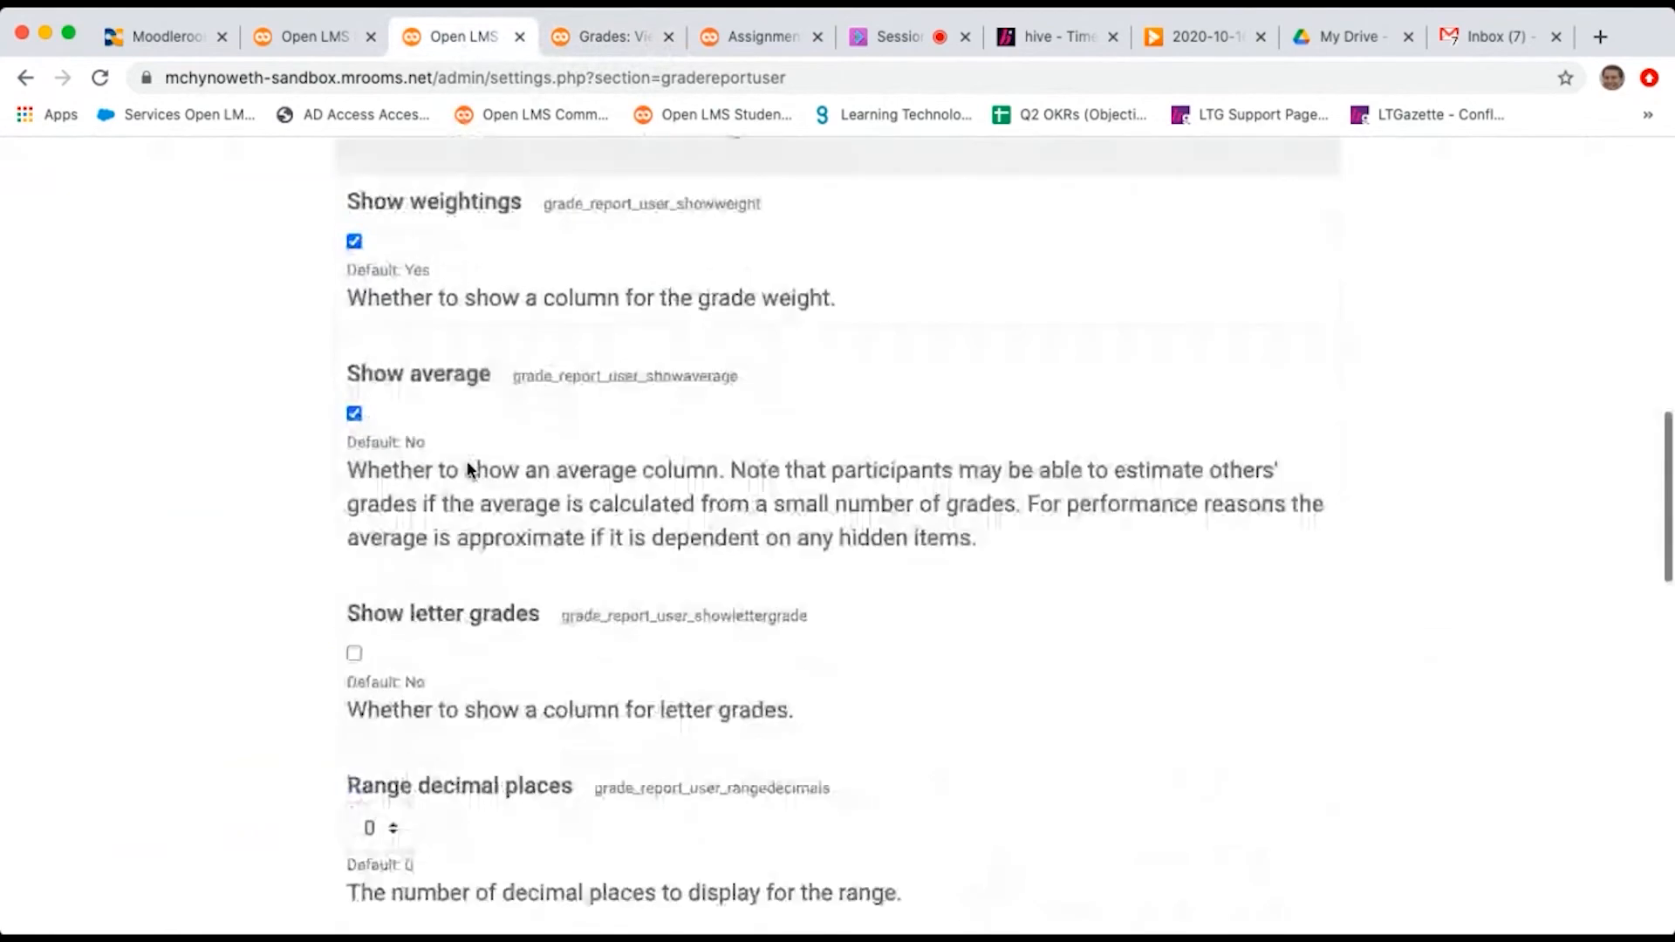
Step: Compare the site's User report settings for range decimals, hidden items and hidden totals with the items in the course's User report
scroll(468, 471, "down", 7)
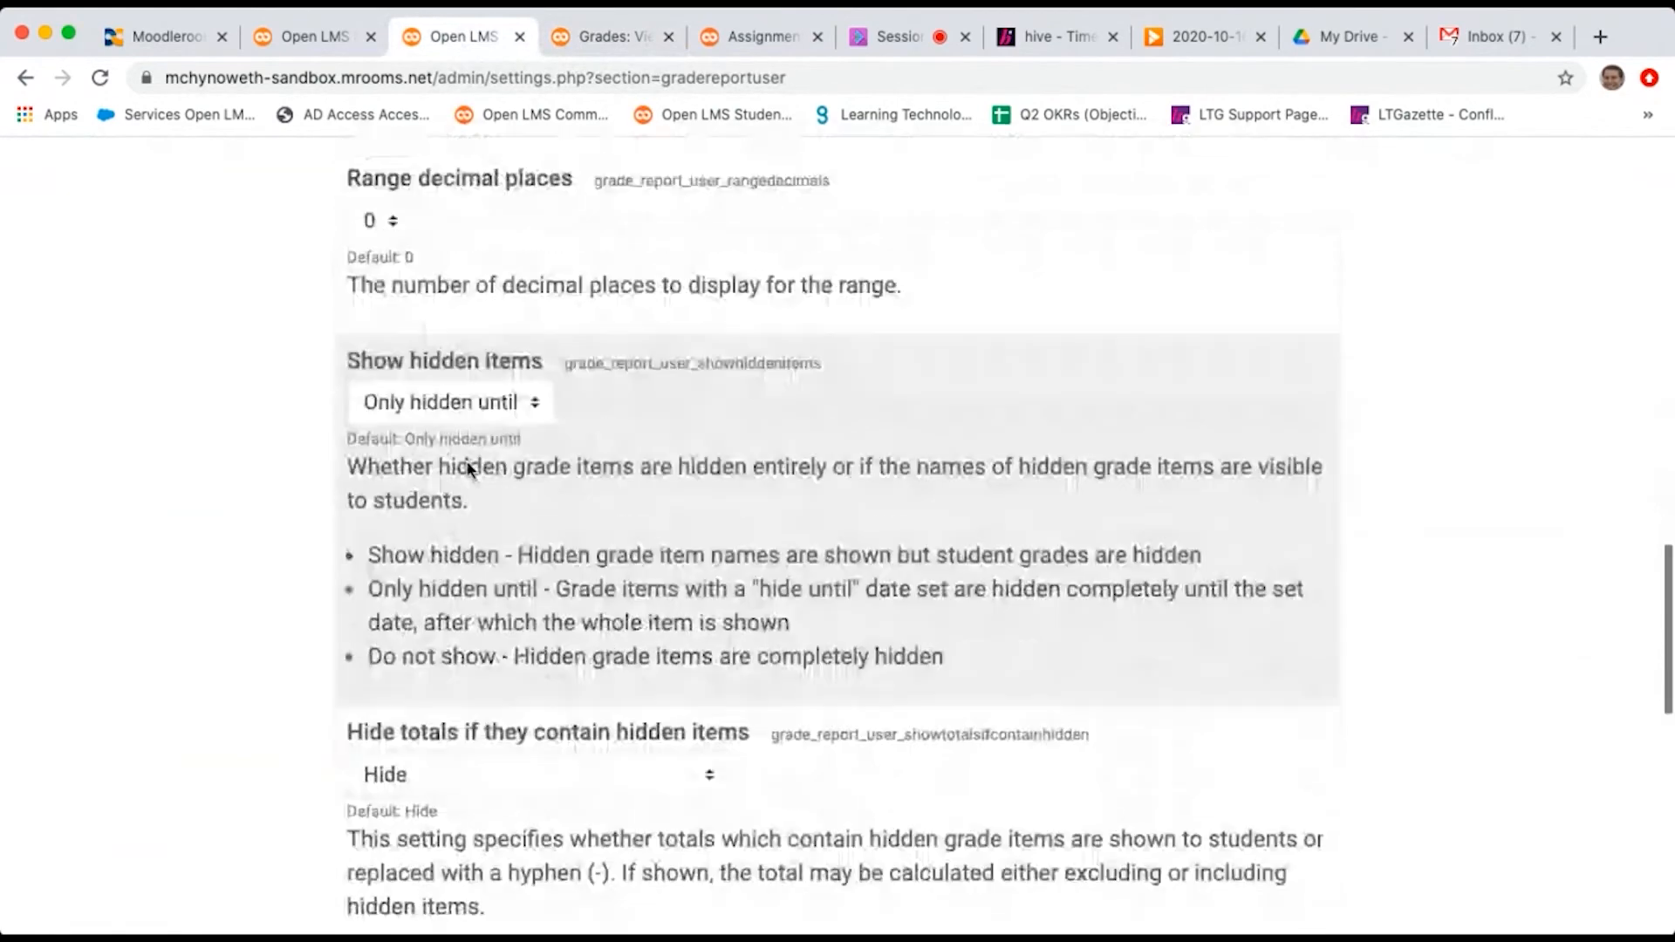
scroll(469, 469, "down", 3)
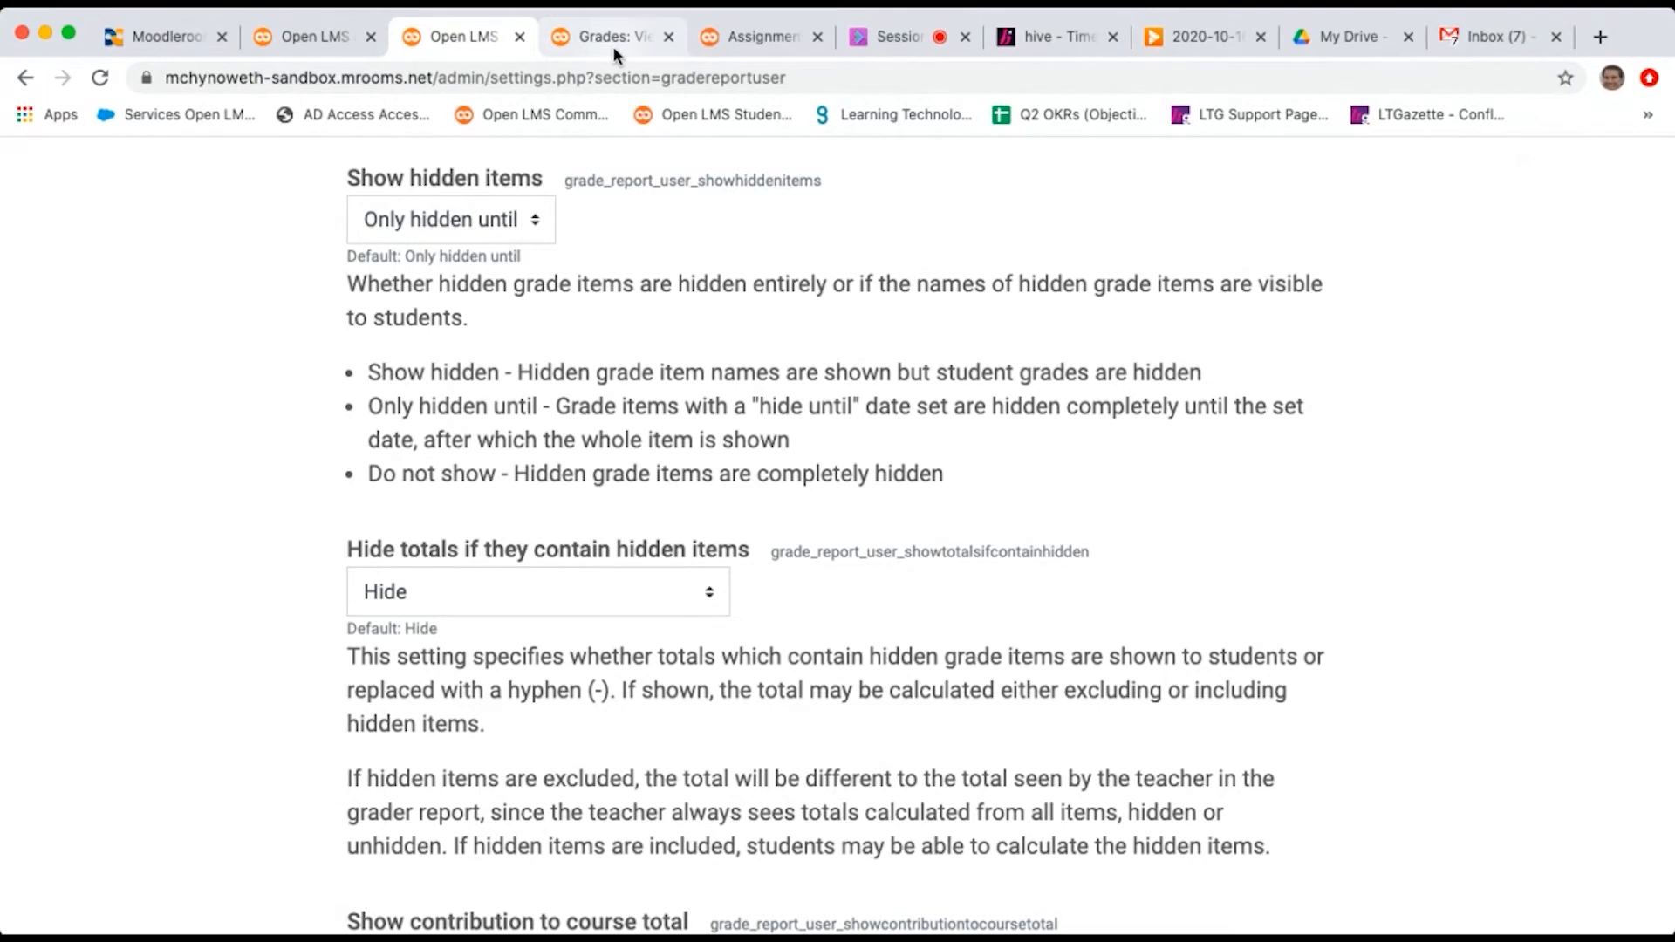
left_click(614, 37)
scroll(834, 416, "up", 1)
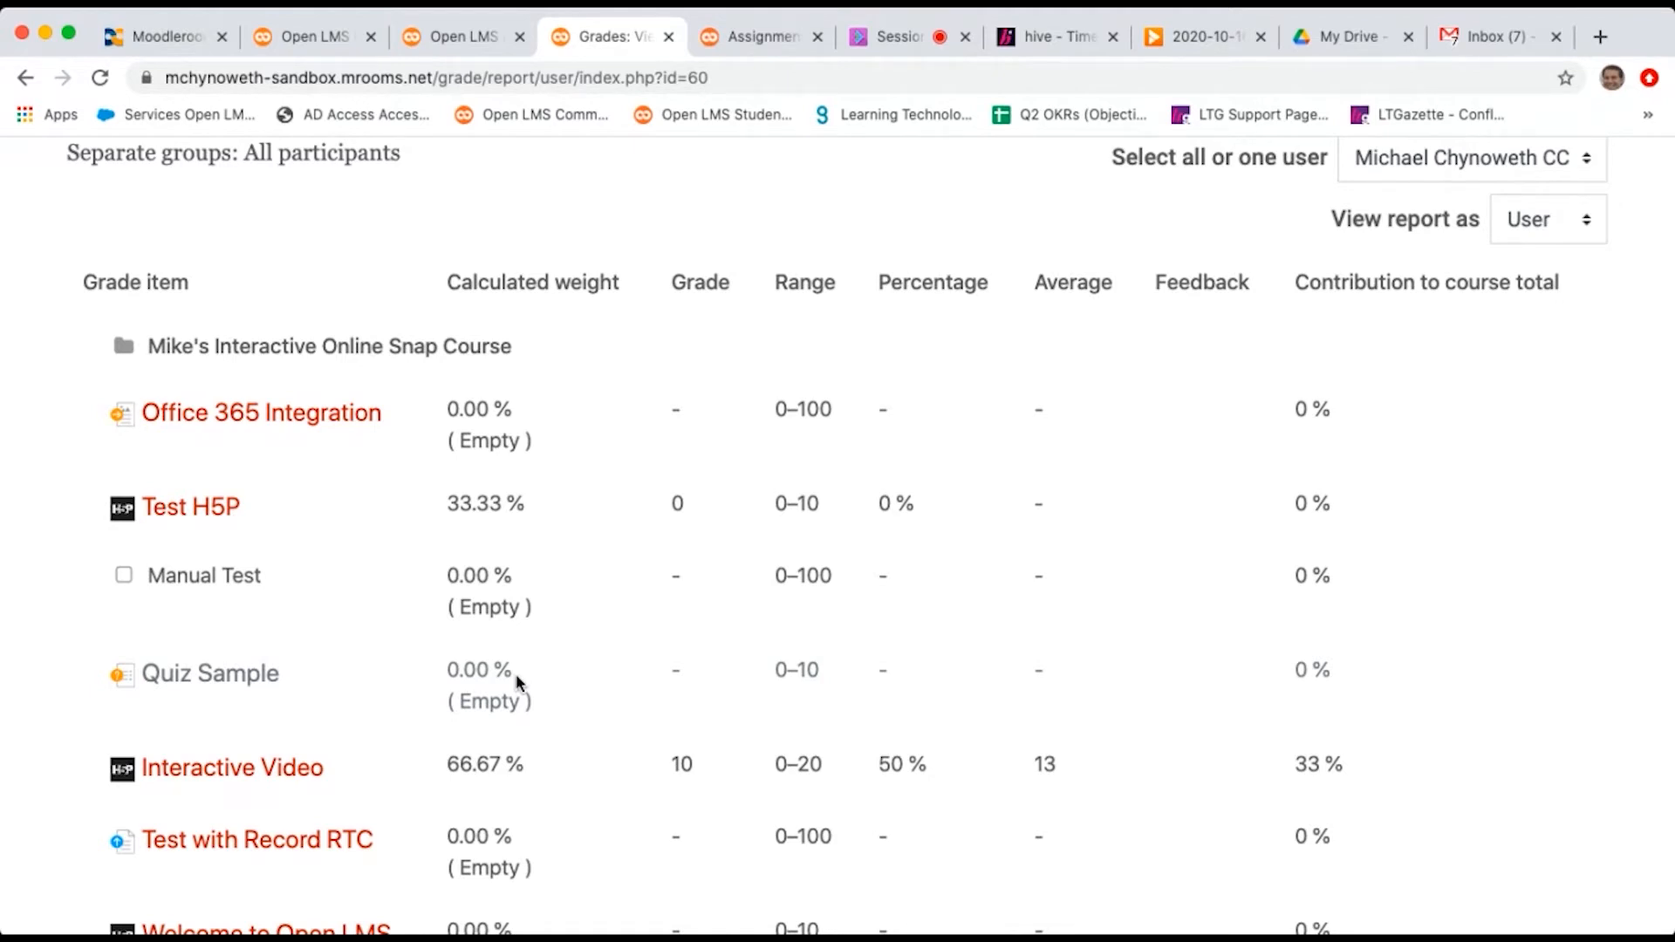
left_click(465, 40)
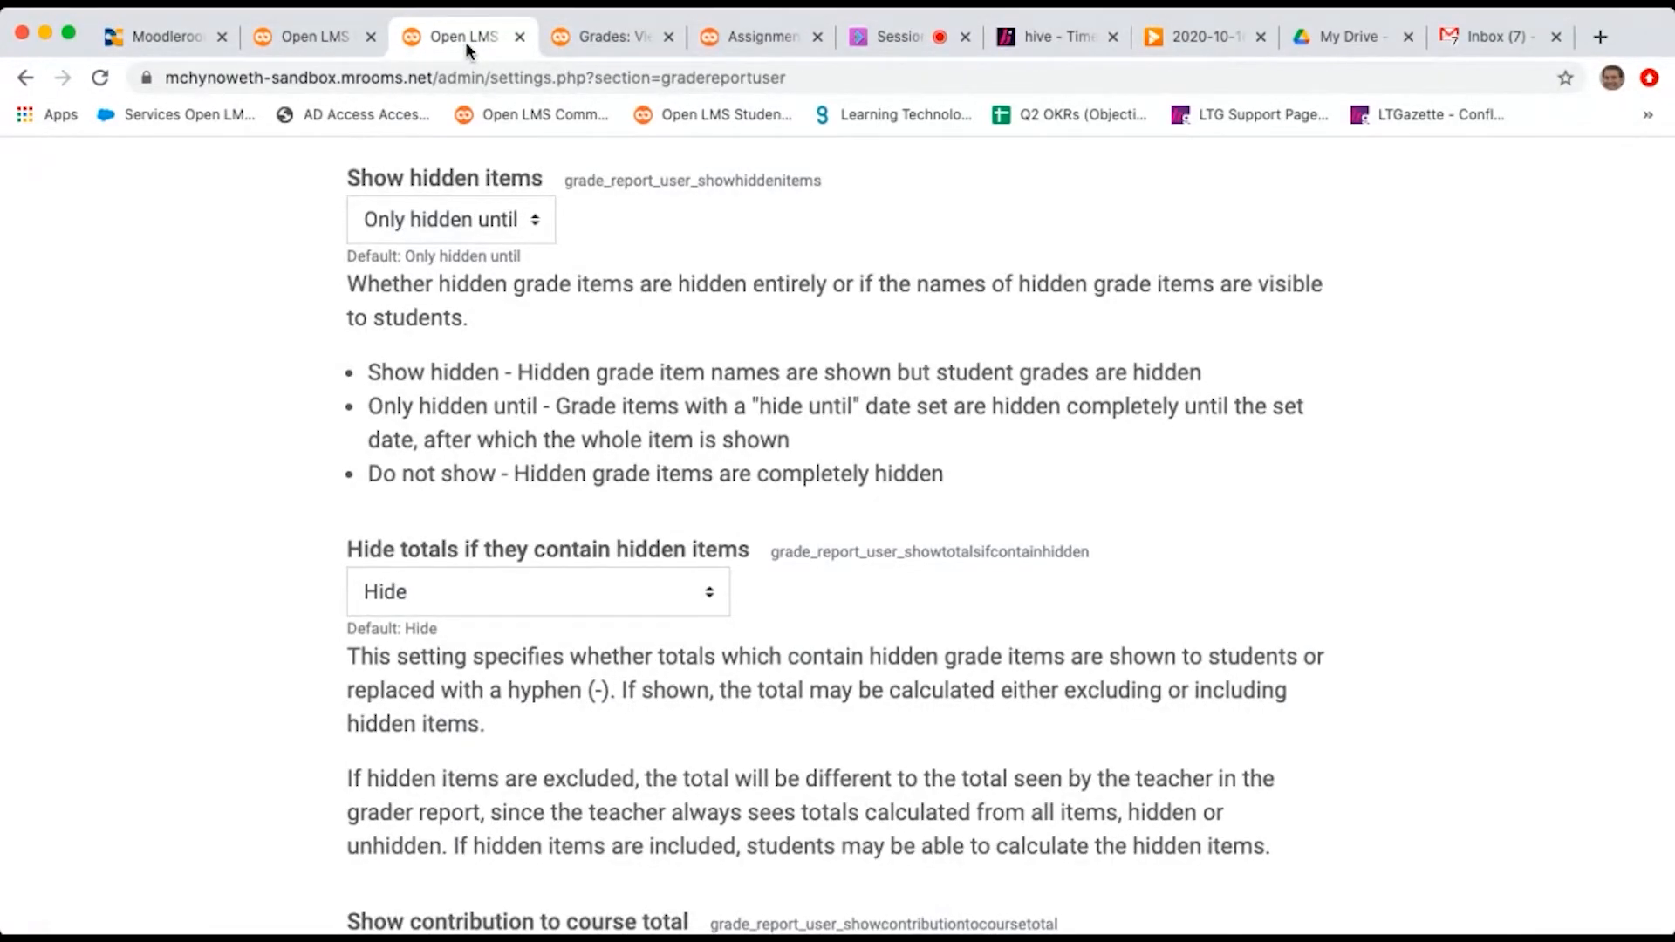
Step: Check the Show contribution to course total setting, and examine that column in the course's User report down to the Course total
scroll(611, 351, "down", 5)
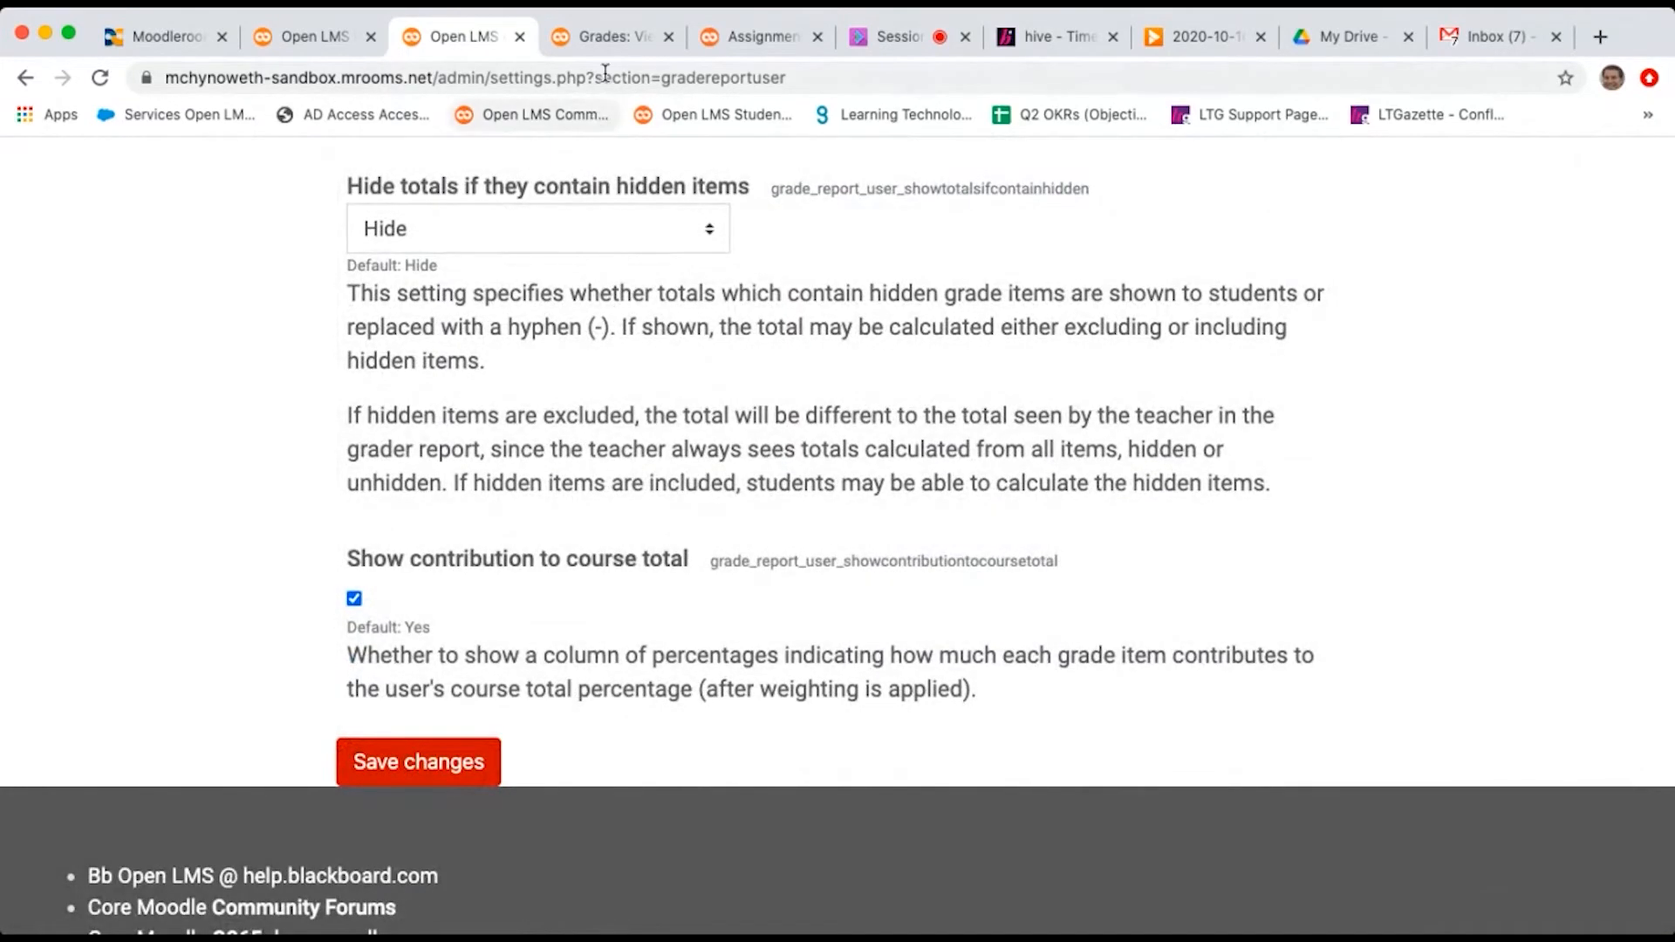
left_click(604, 39)
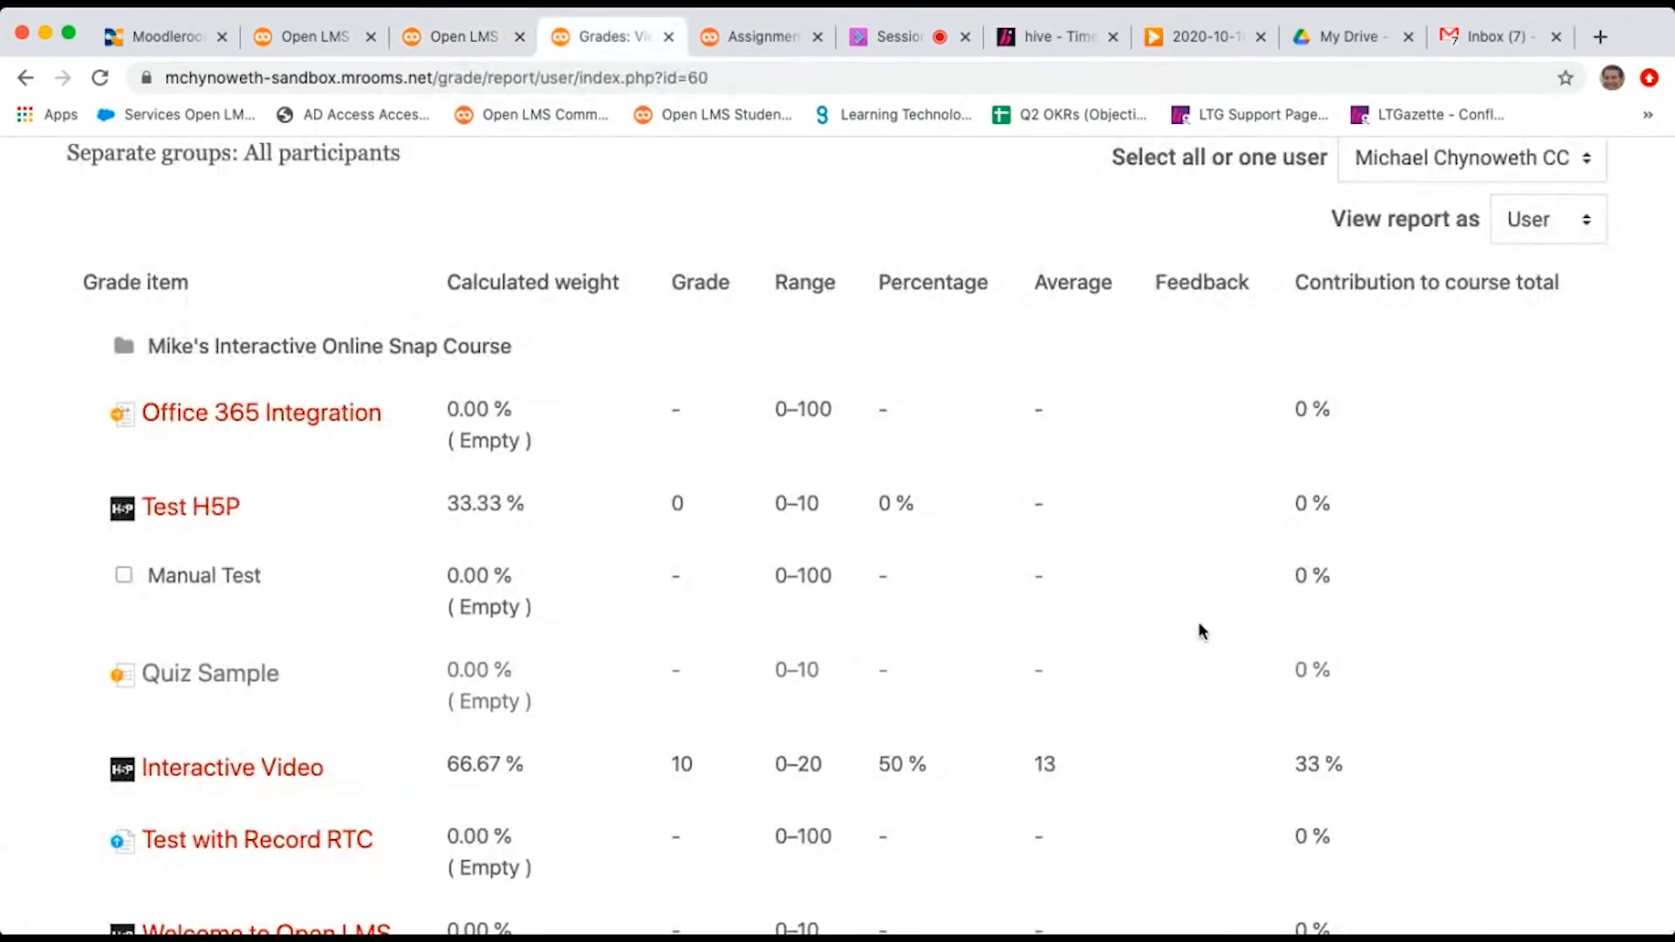
scroll(1197, 628, "down", 2)
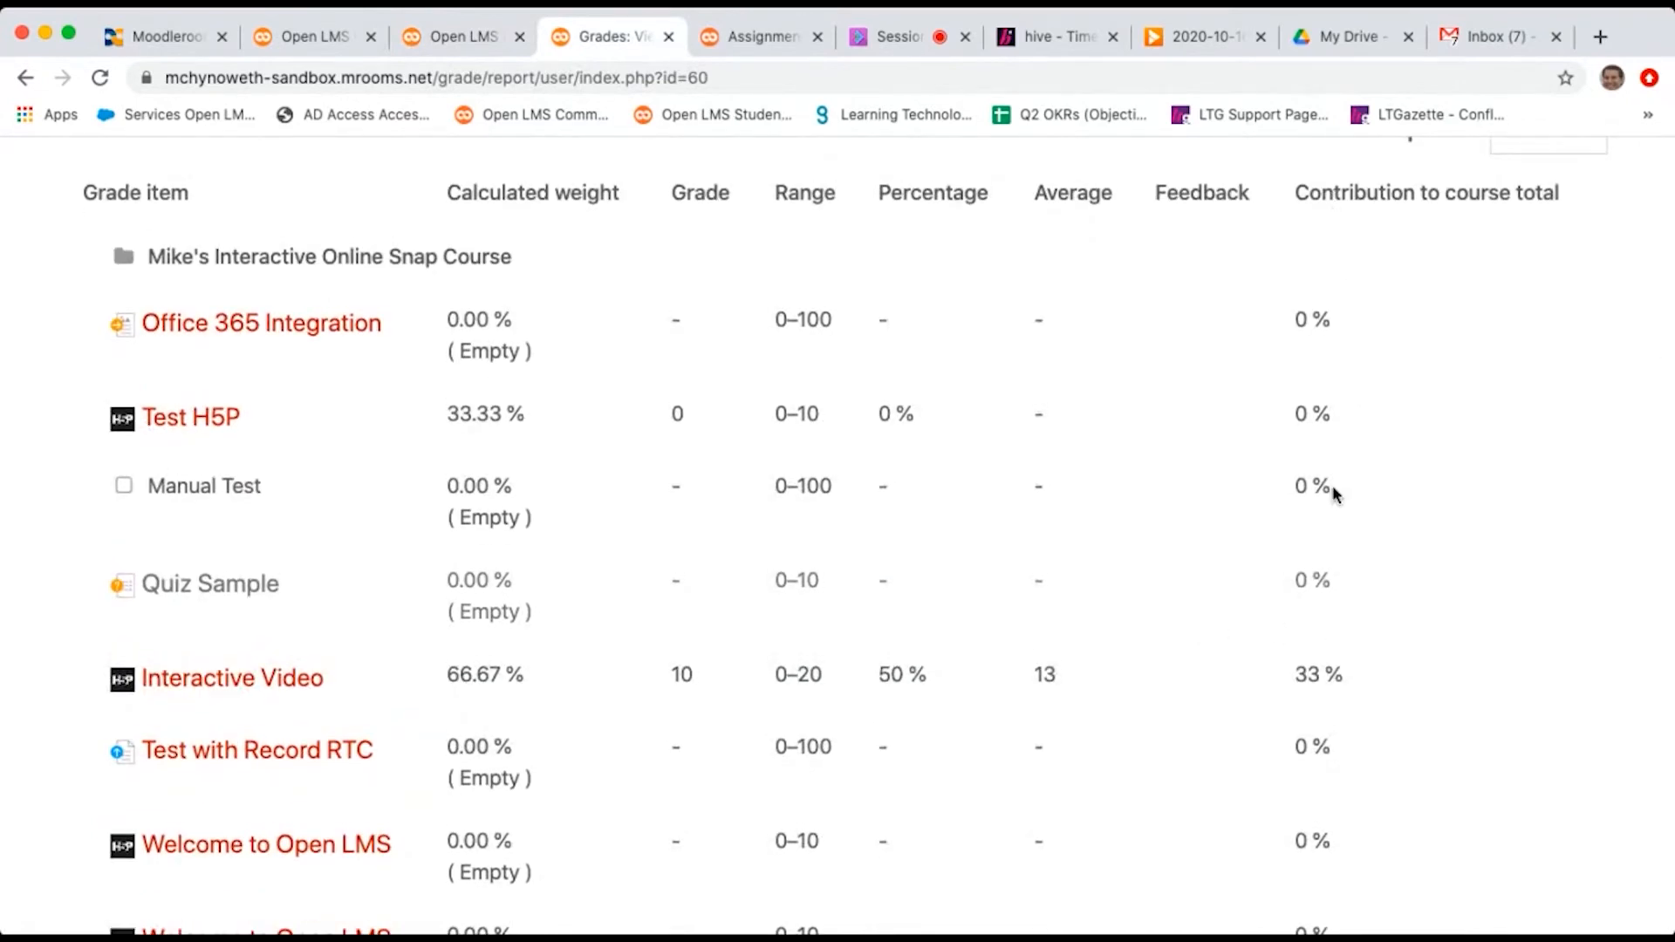
scroll(1335, 490, "down", 4)
scroll(1332, 485, "up", 3)
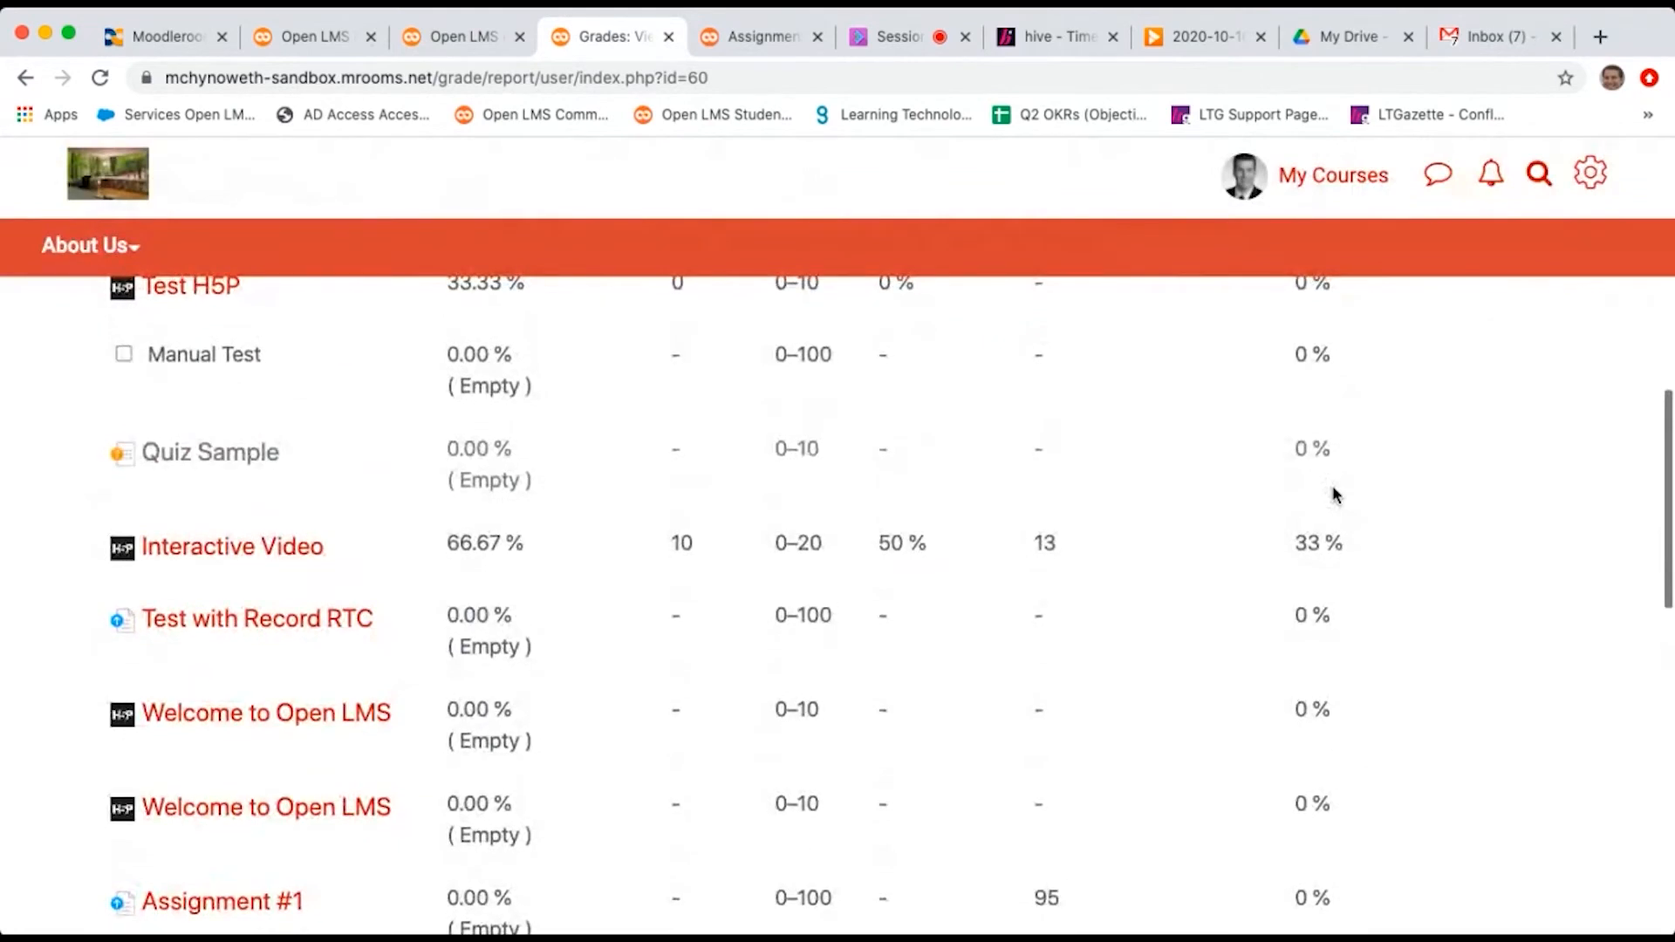
scroll(1332, 495, "down", 2)
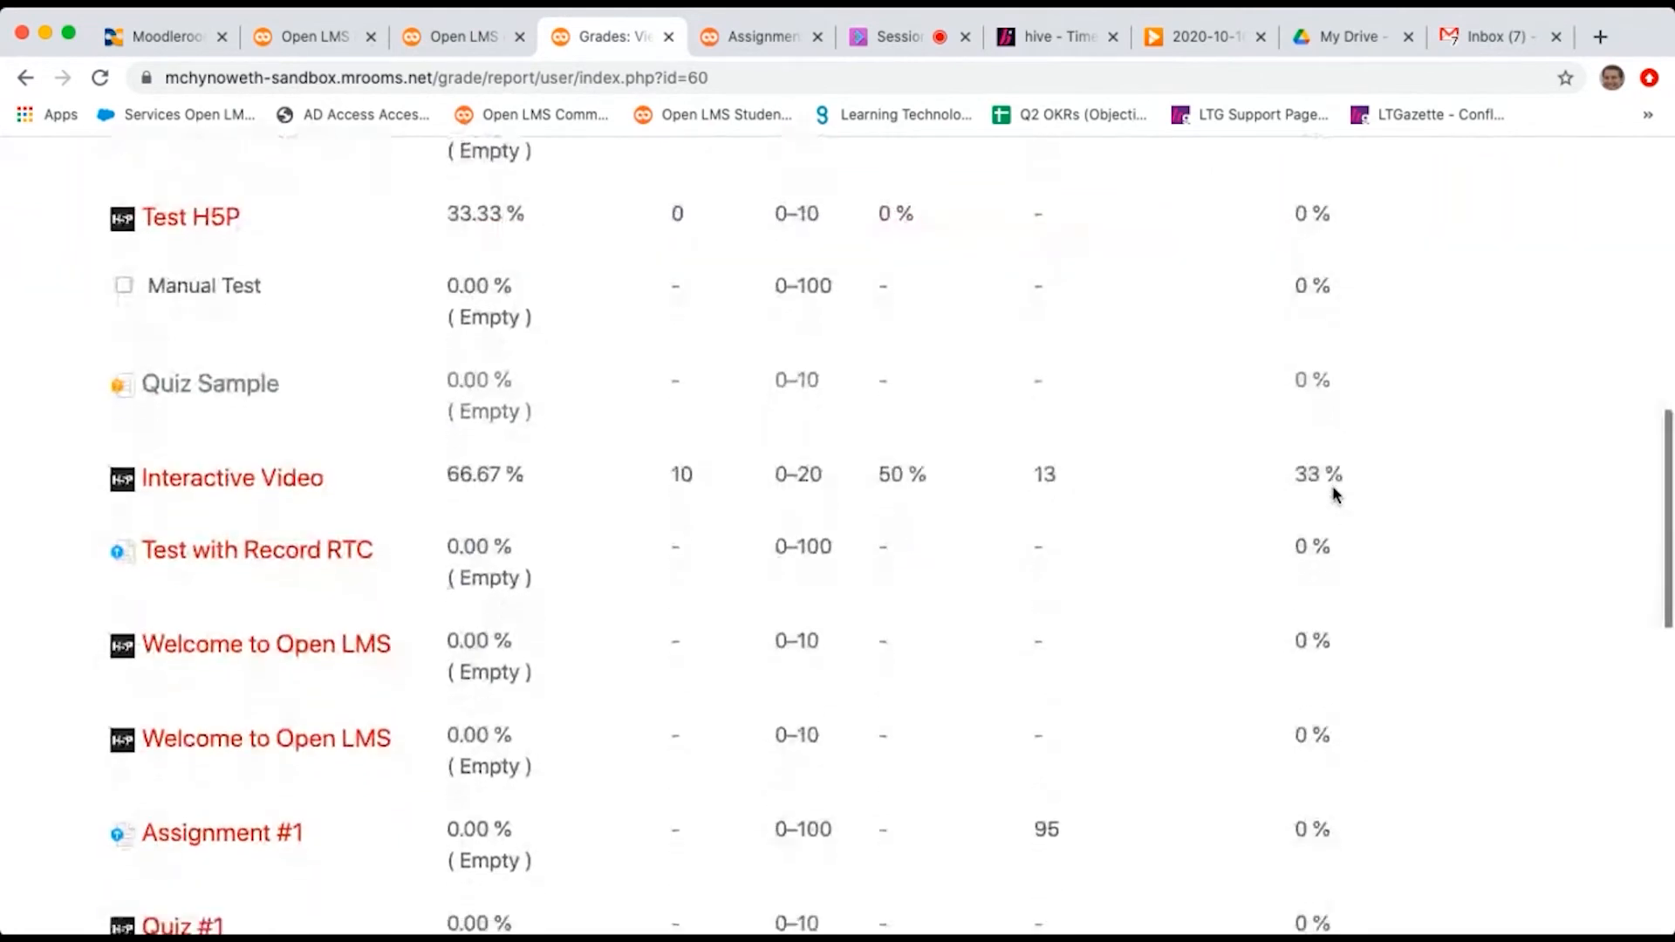
scroll(1332, 490, "down", 5)
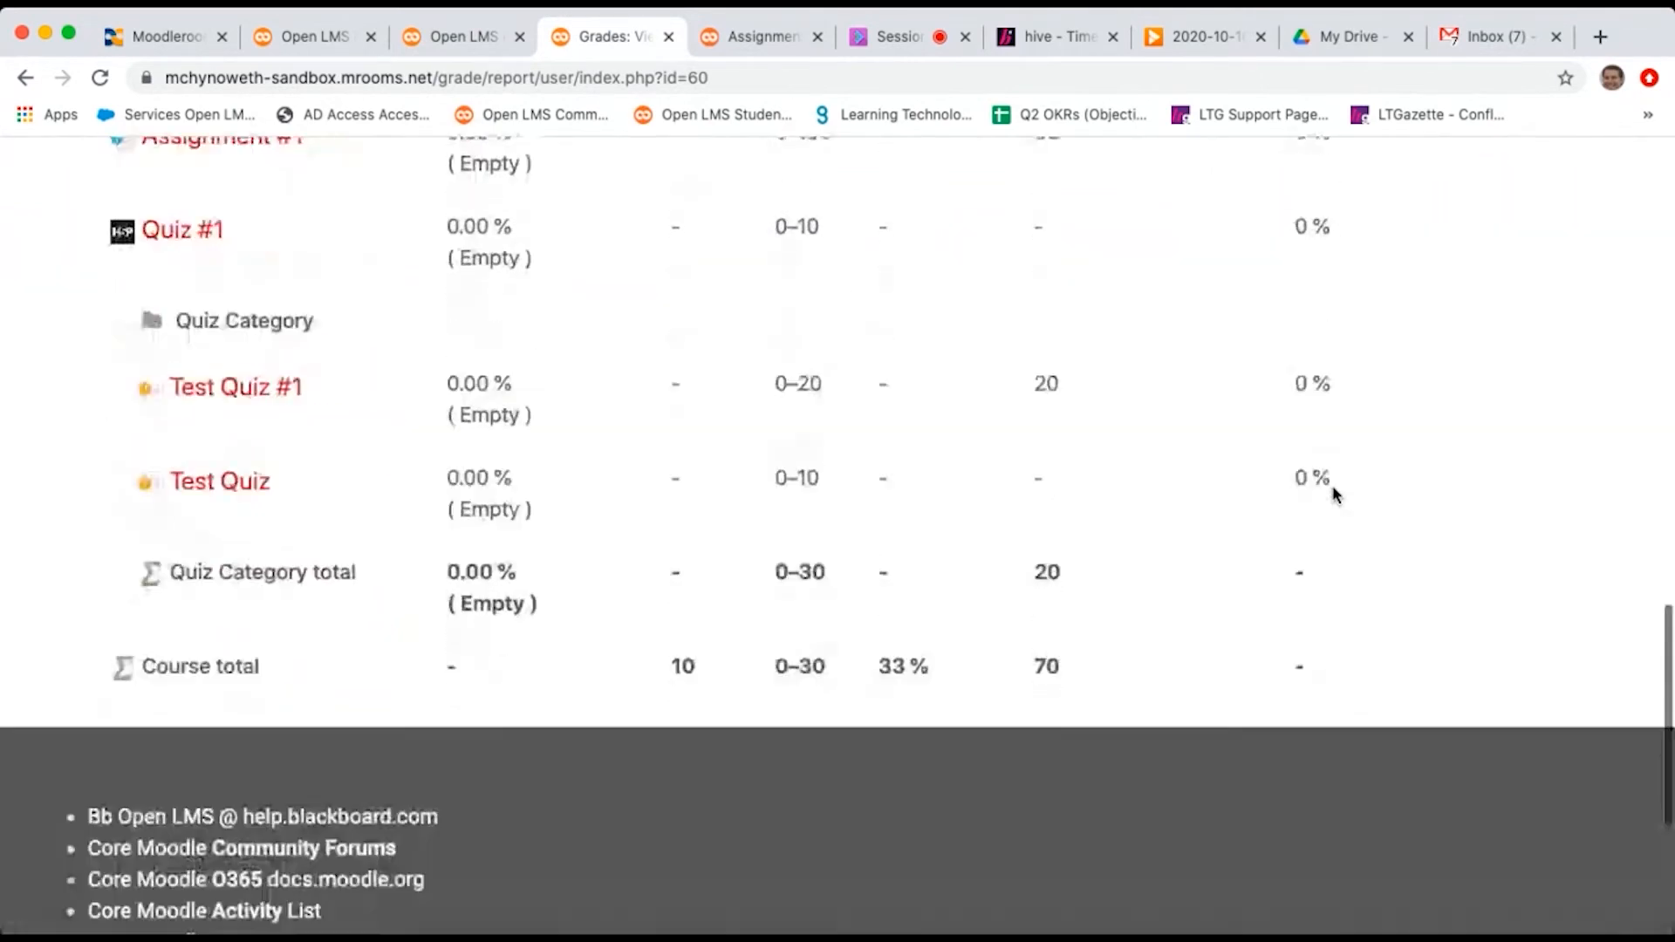
Step: Open the site-wide Grader report settings from Site administration and view the Students per page setting
left_click(457, 38)
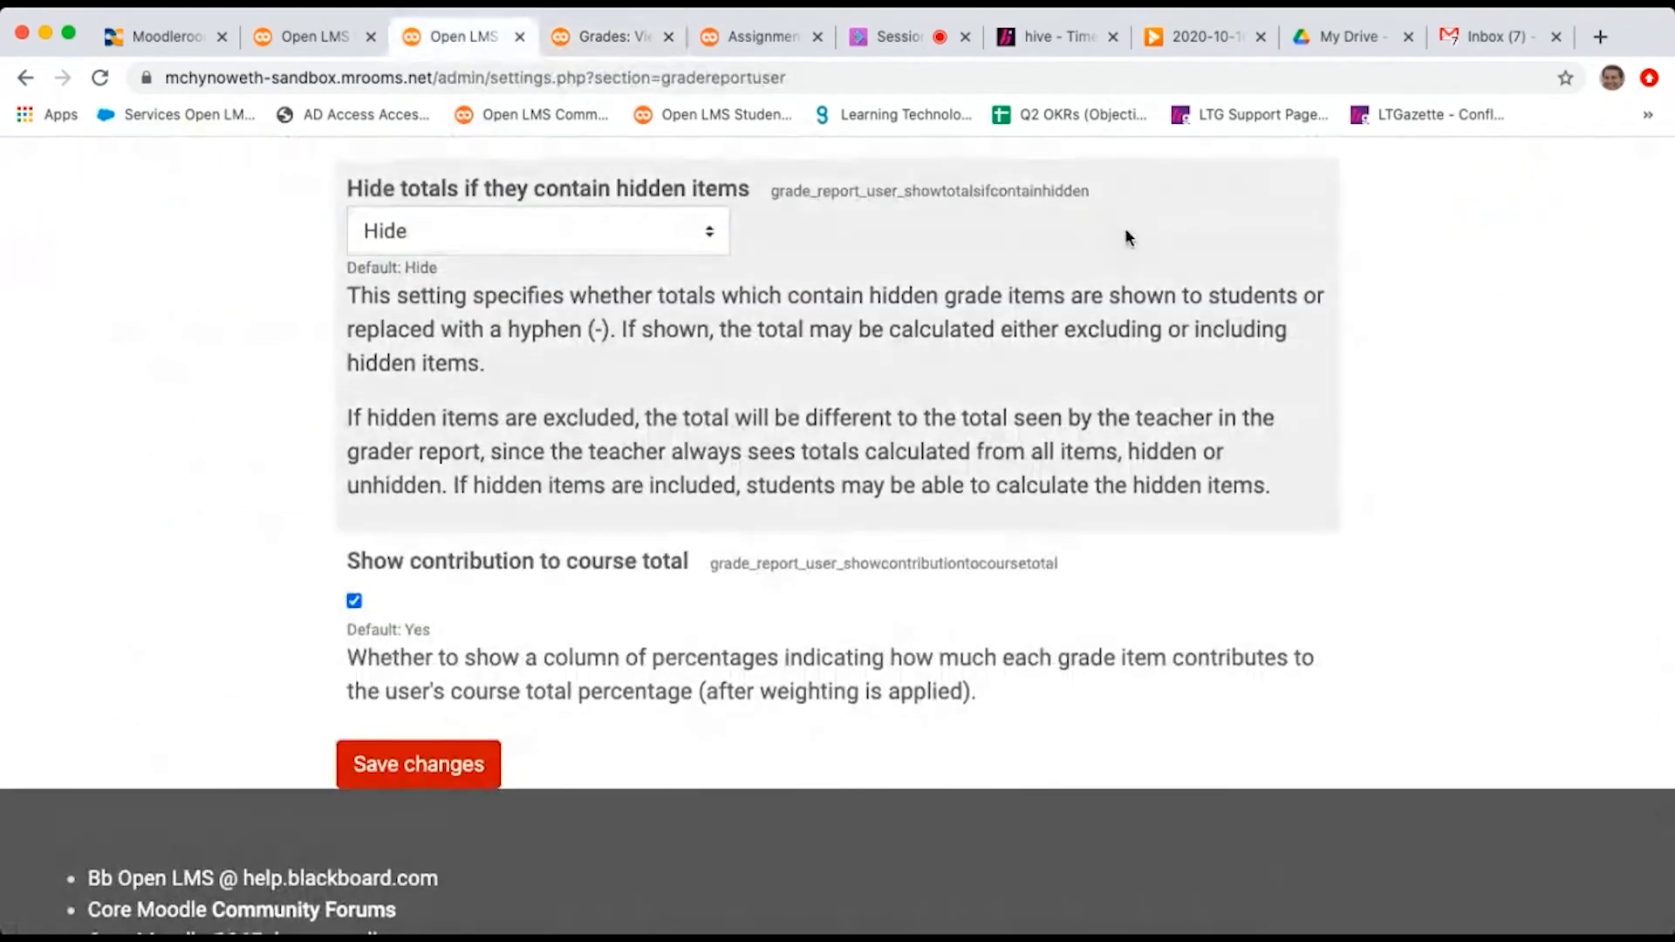
scroll(1124, 228, "up", 10)
left_click(1606, 182)
scroll(1402, 587, "down", 5)
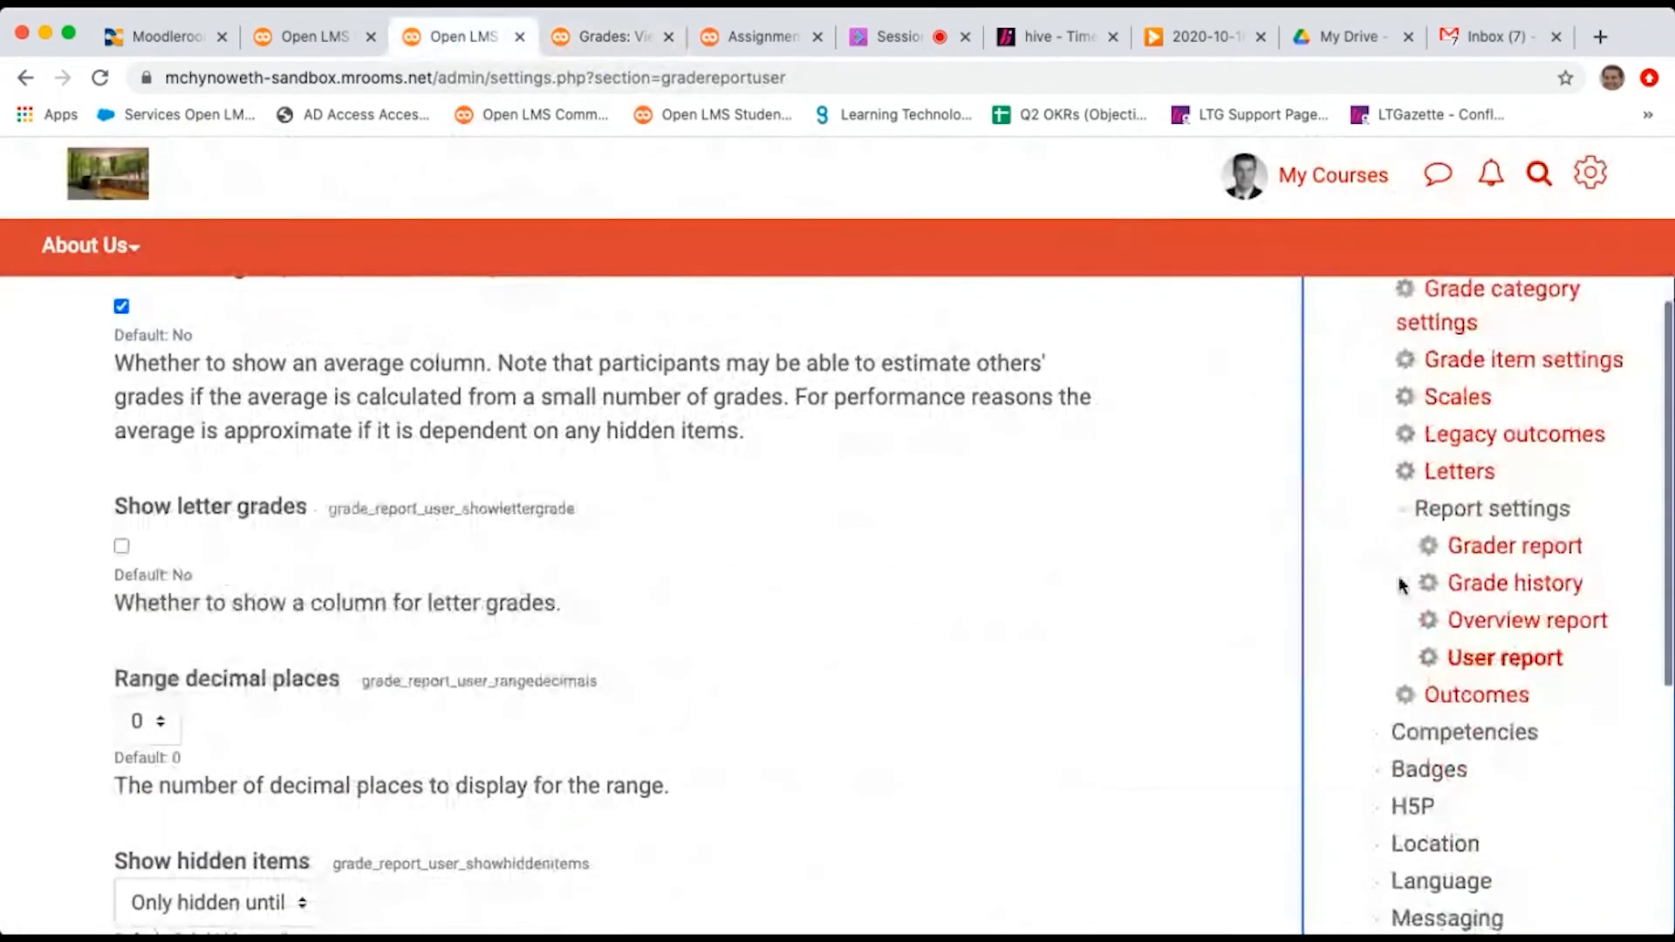
left_click(1493, 537)
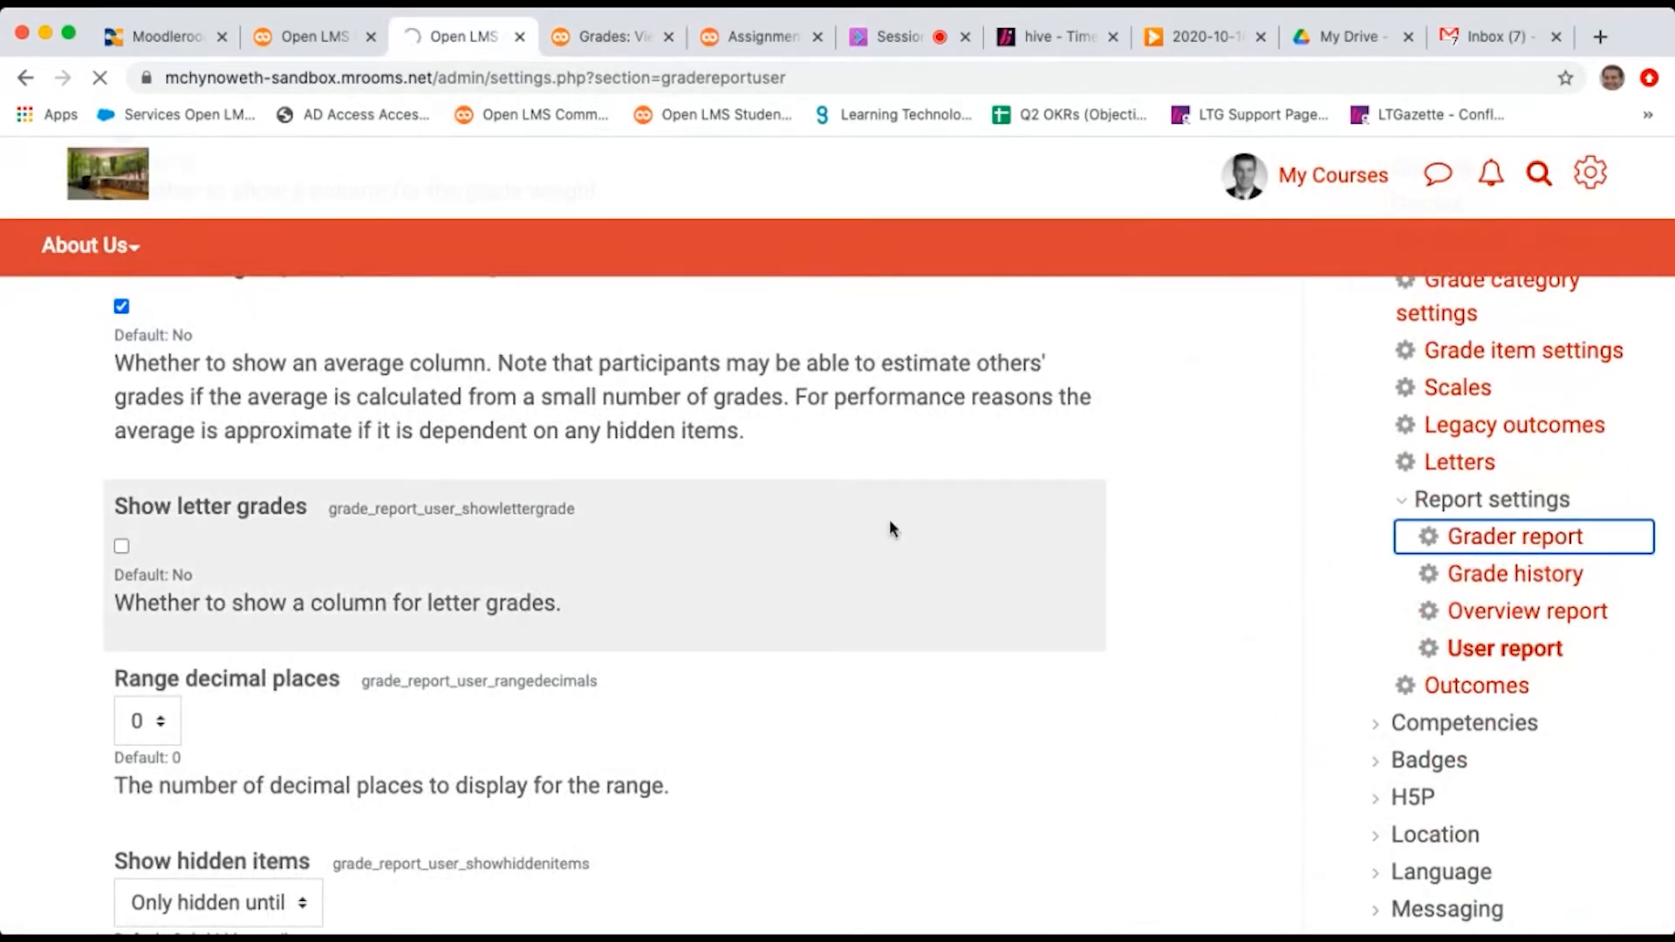
scroll(862, 530, "down", 4)
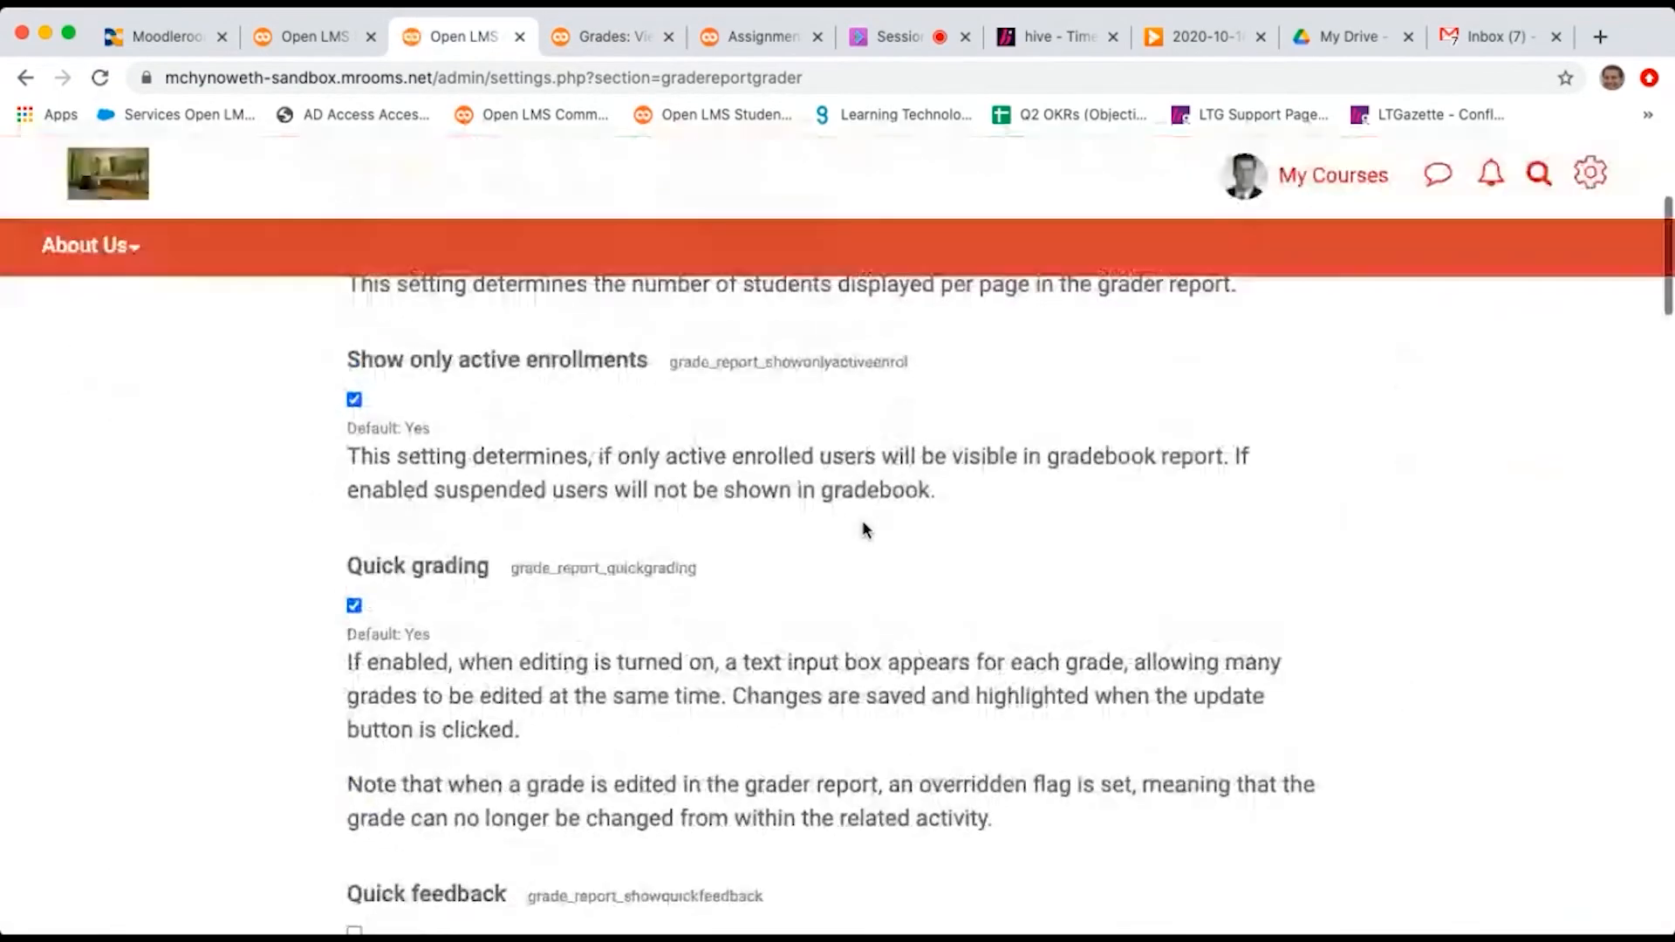
scroll(862, 529, "up", 2)
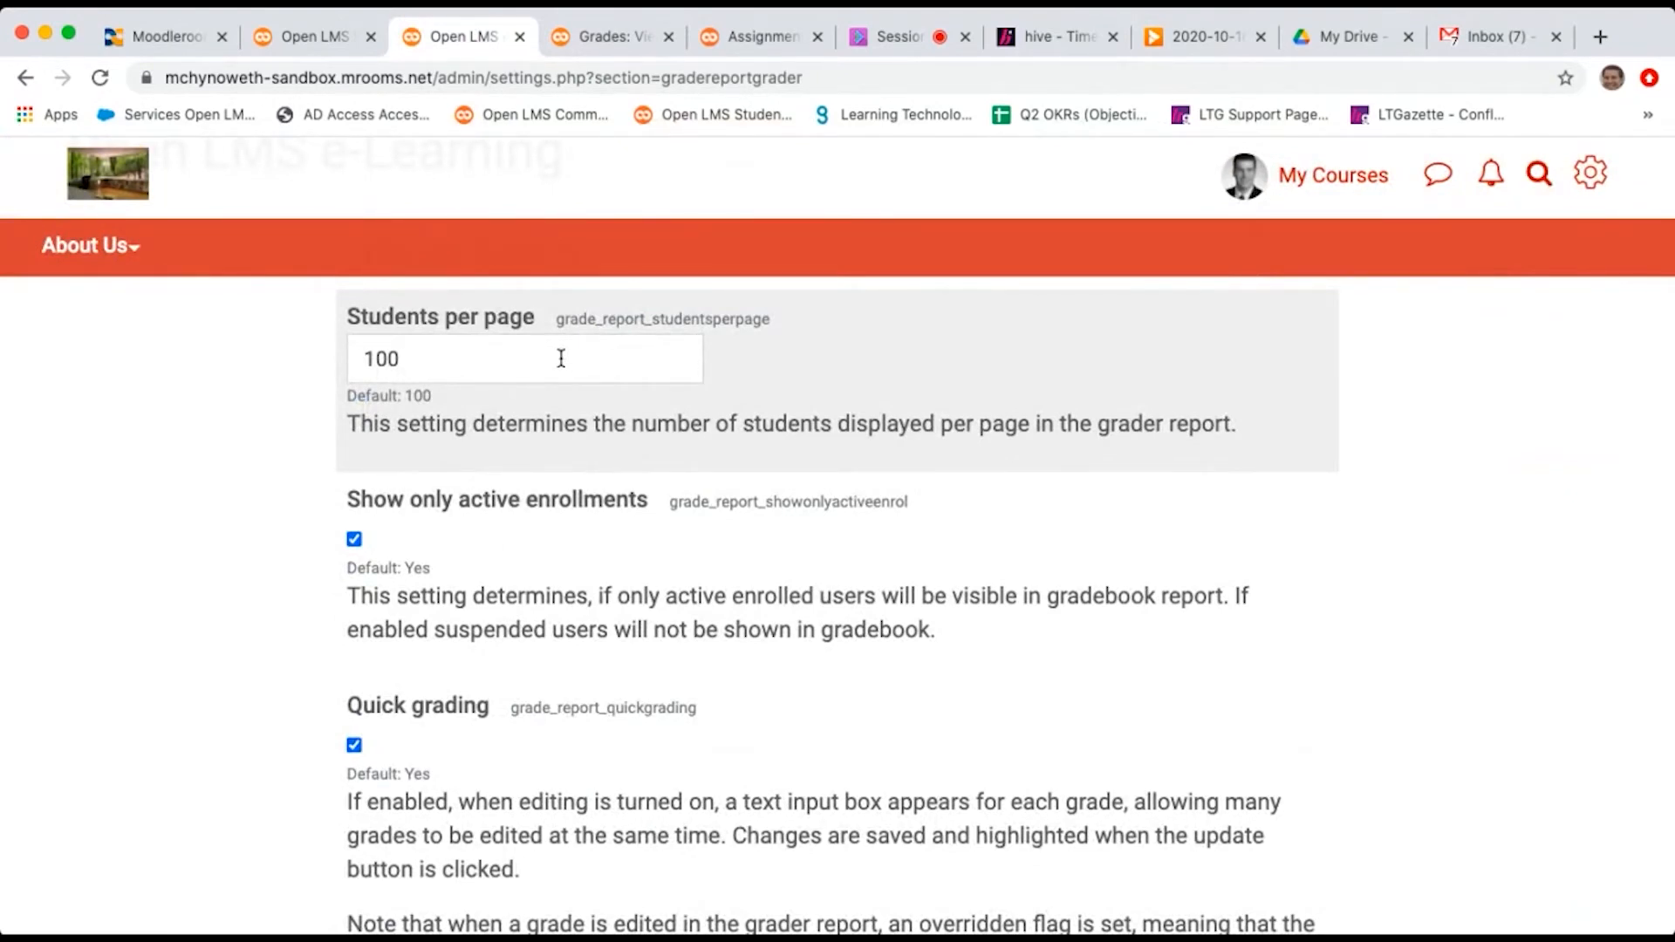
Step: Switch the course gradebook from the User report to the Grader report and look over its participant list
left_click(606, 43)
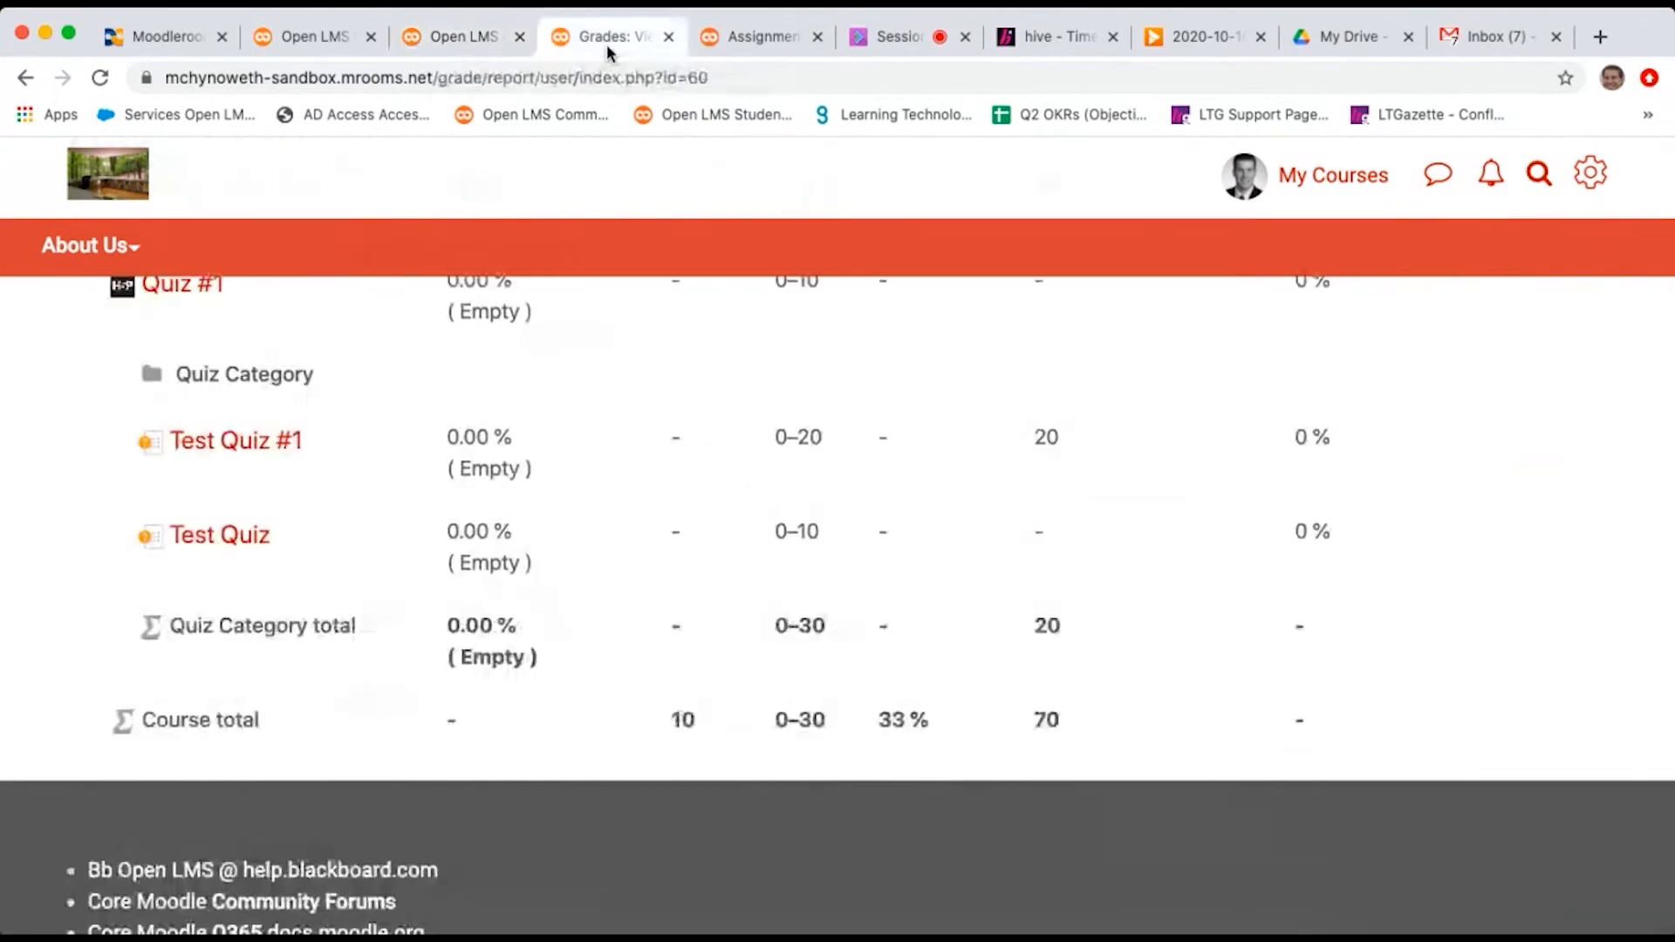
scroll(879, 483, "up", 10)
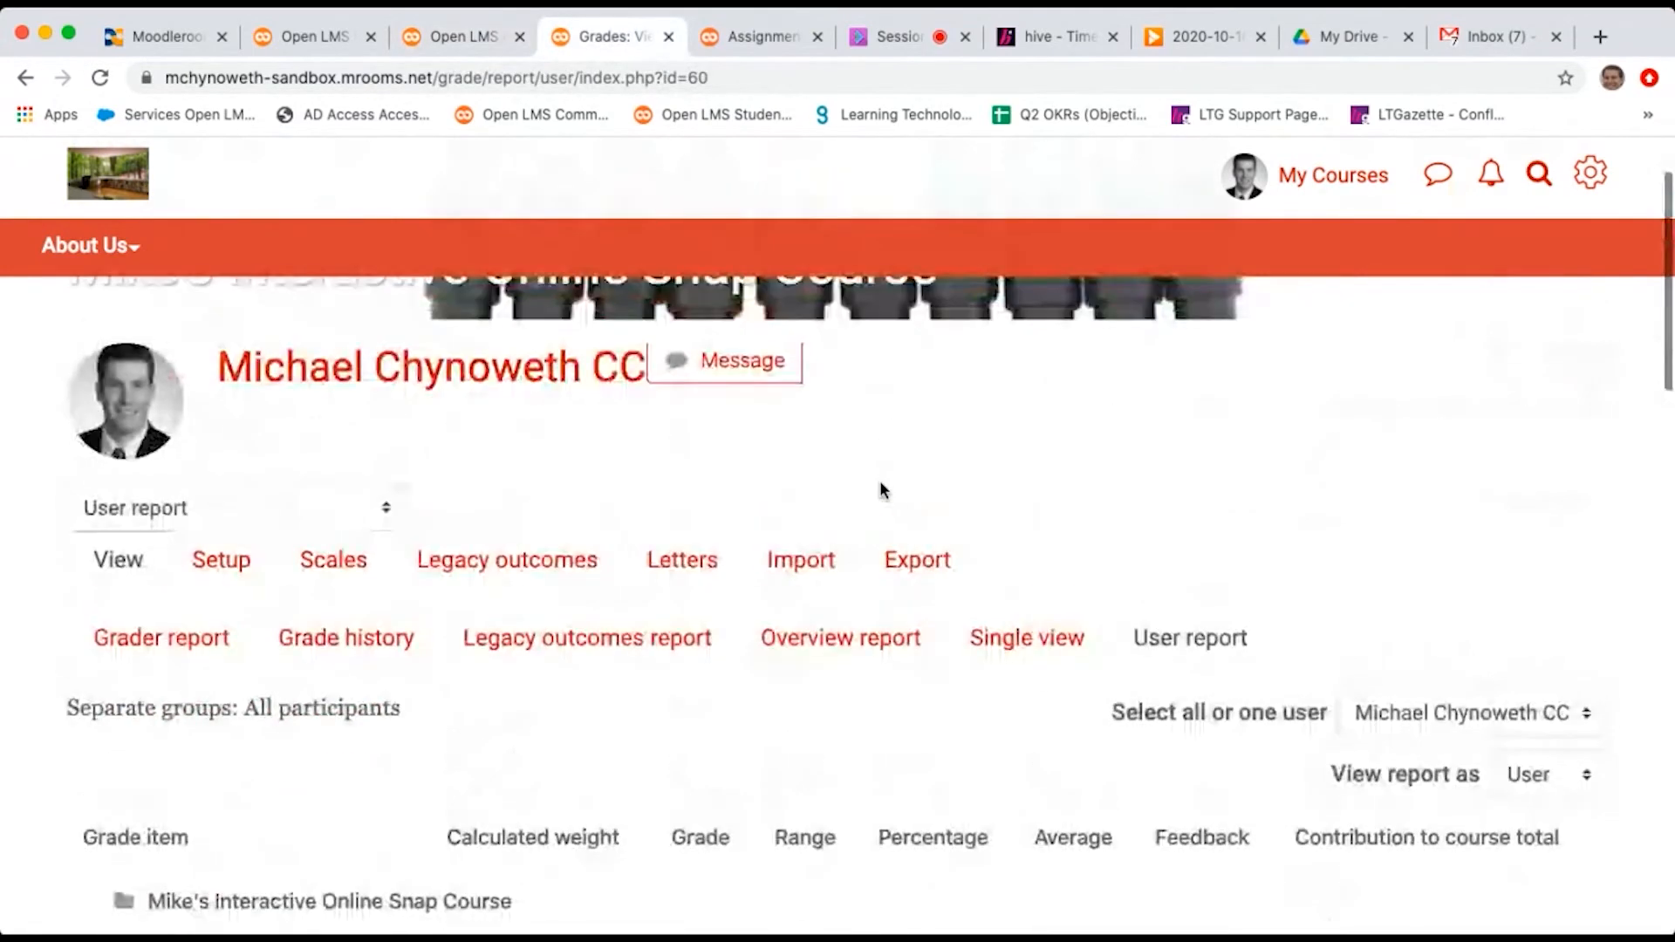
left_click(287, 506)
left_click(290, 374)
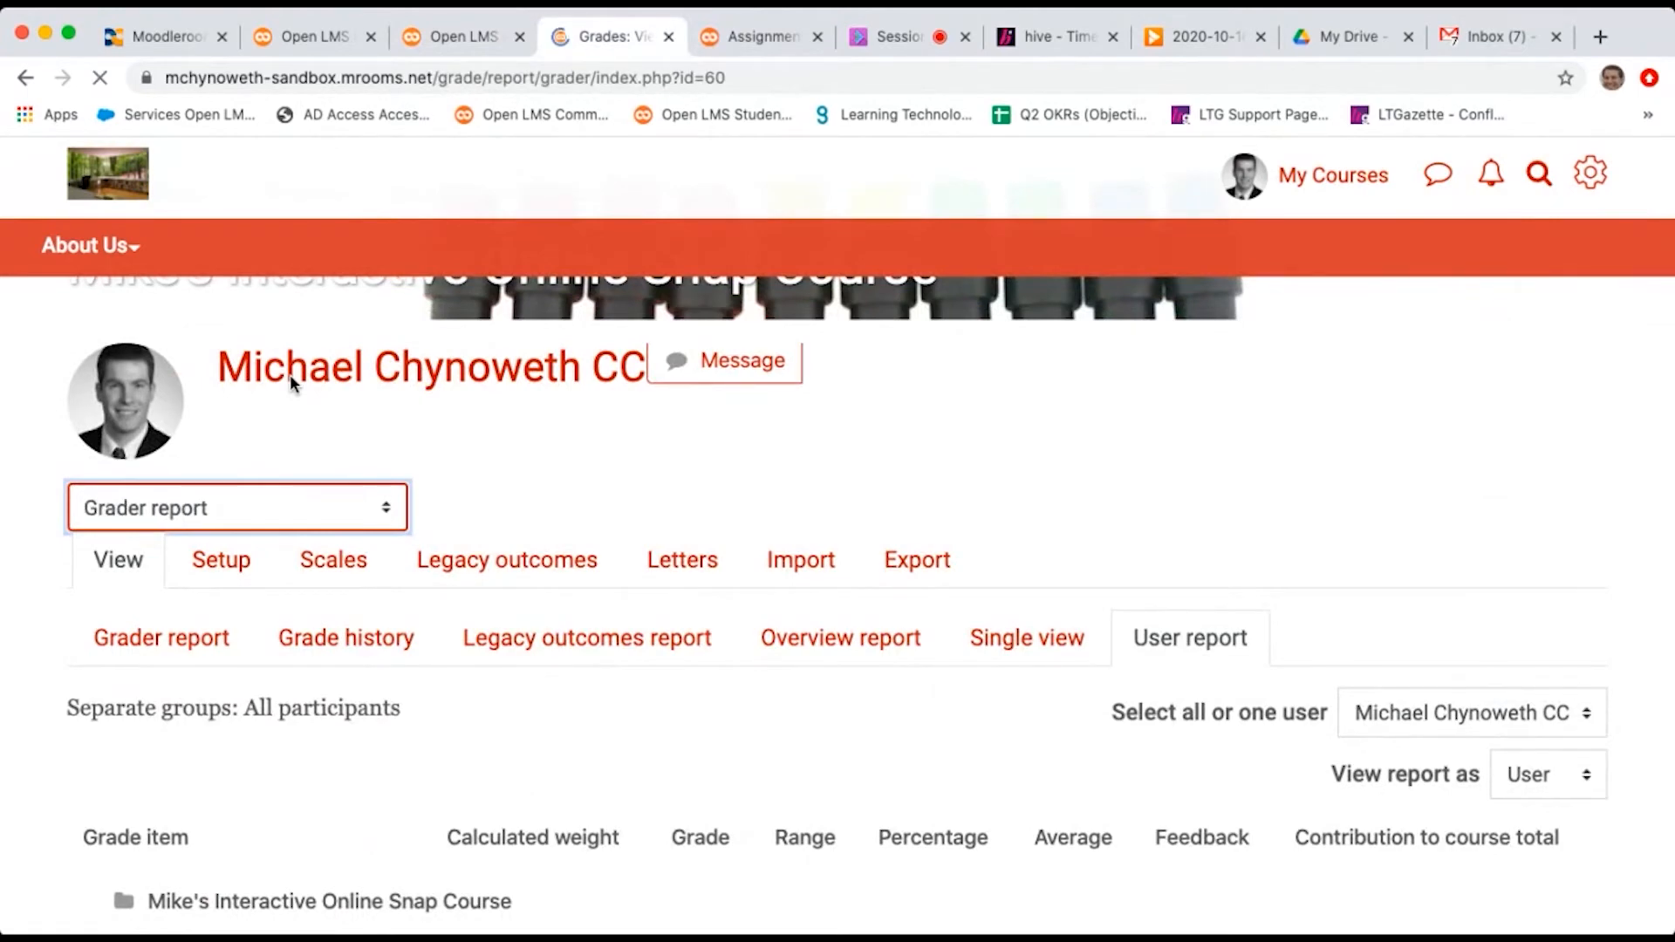
scroll(445, 528, "down", 10)
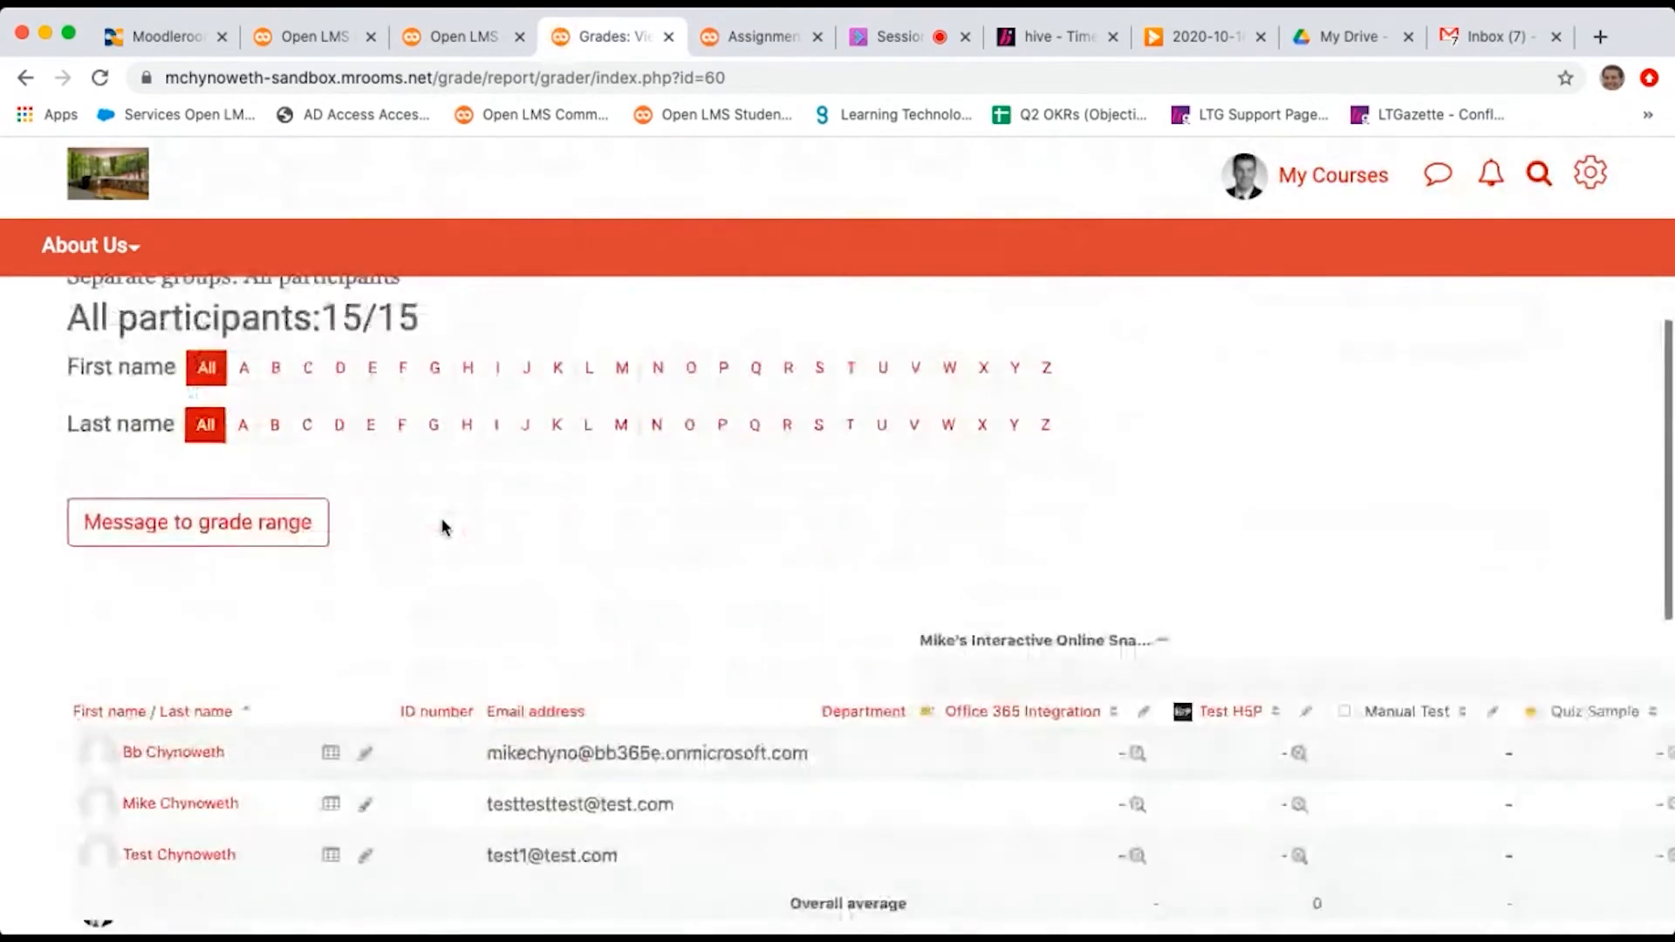
scroll(445, 528, "up", 4)
scroll(443, 526, "up", 3)
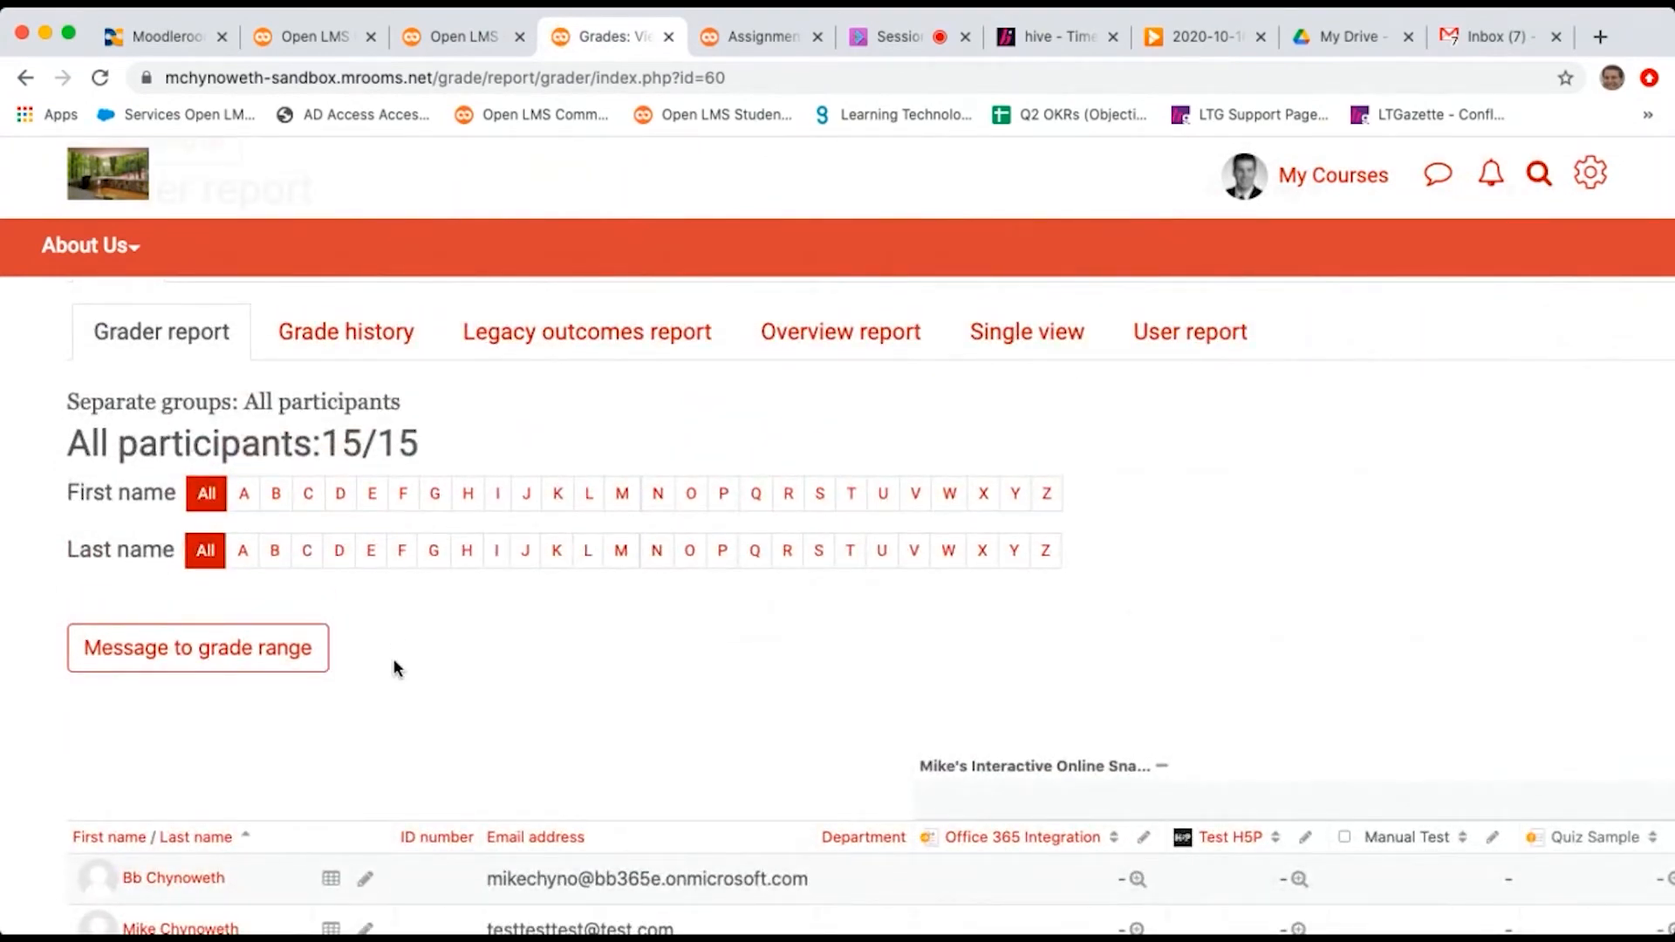
scroll(553, 663, "down", 5)
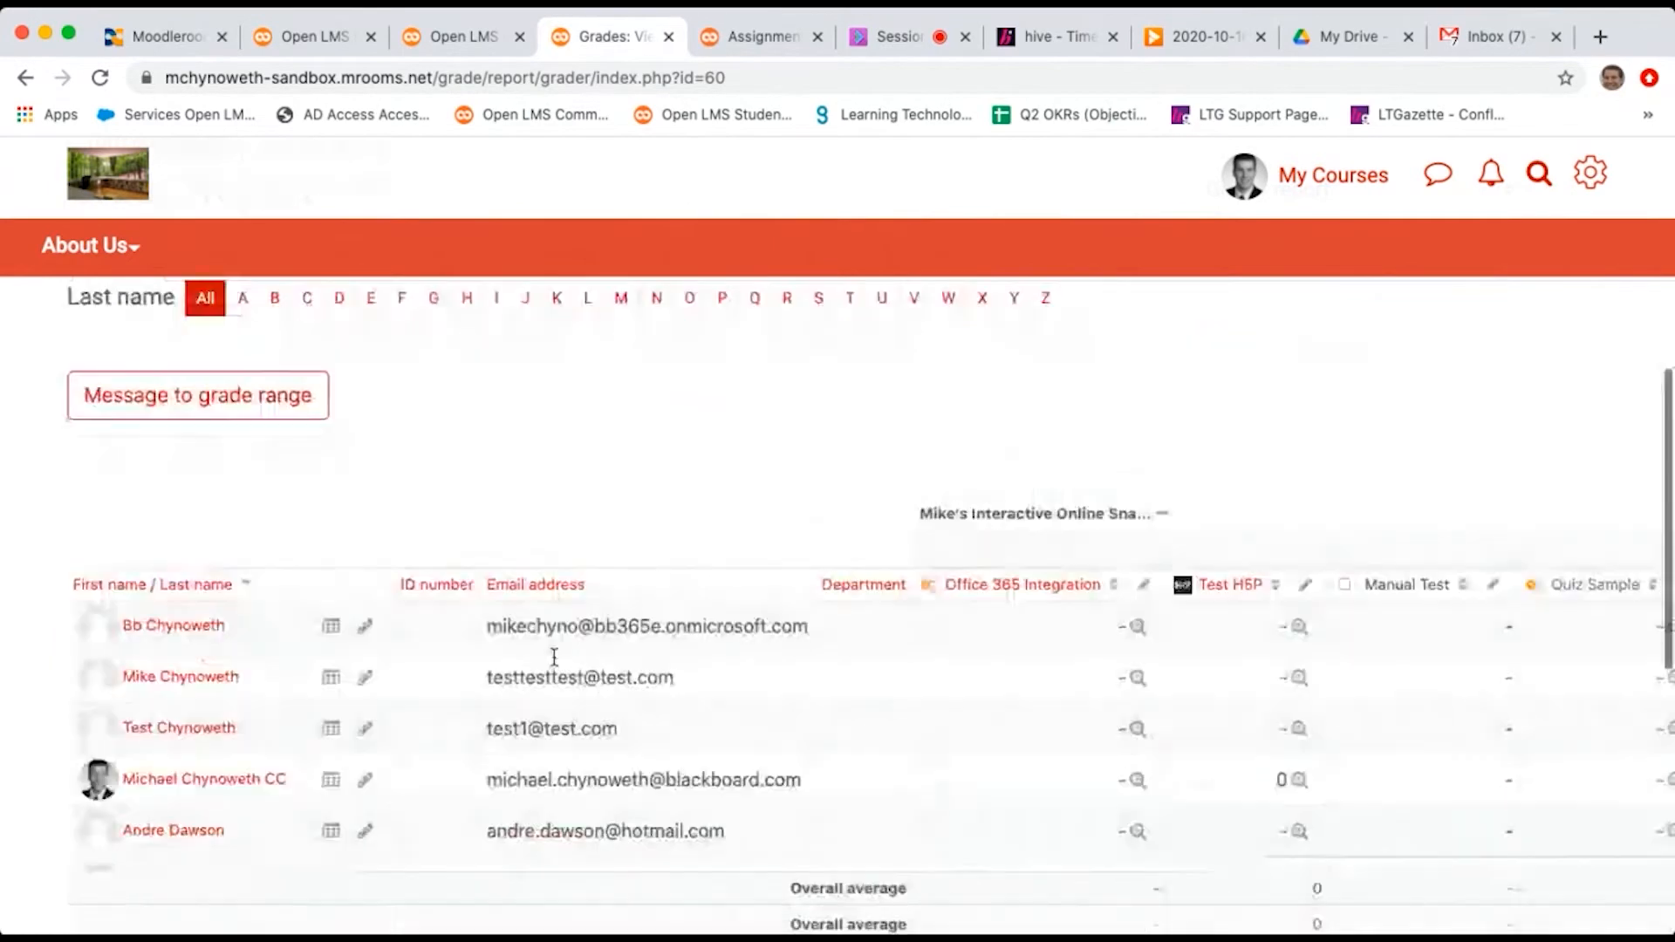
scroll(553, 663, "up", 6)
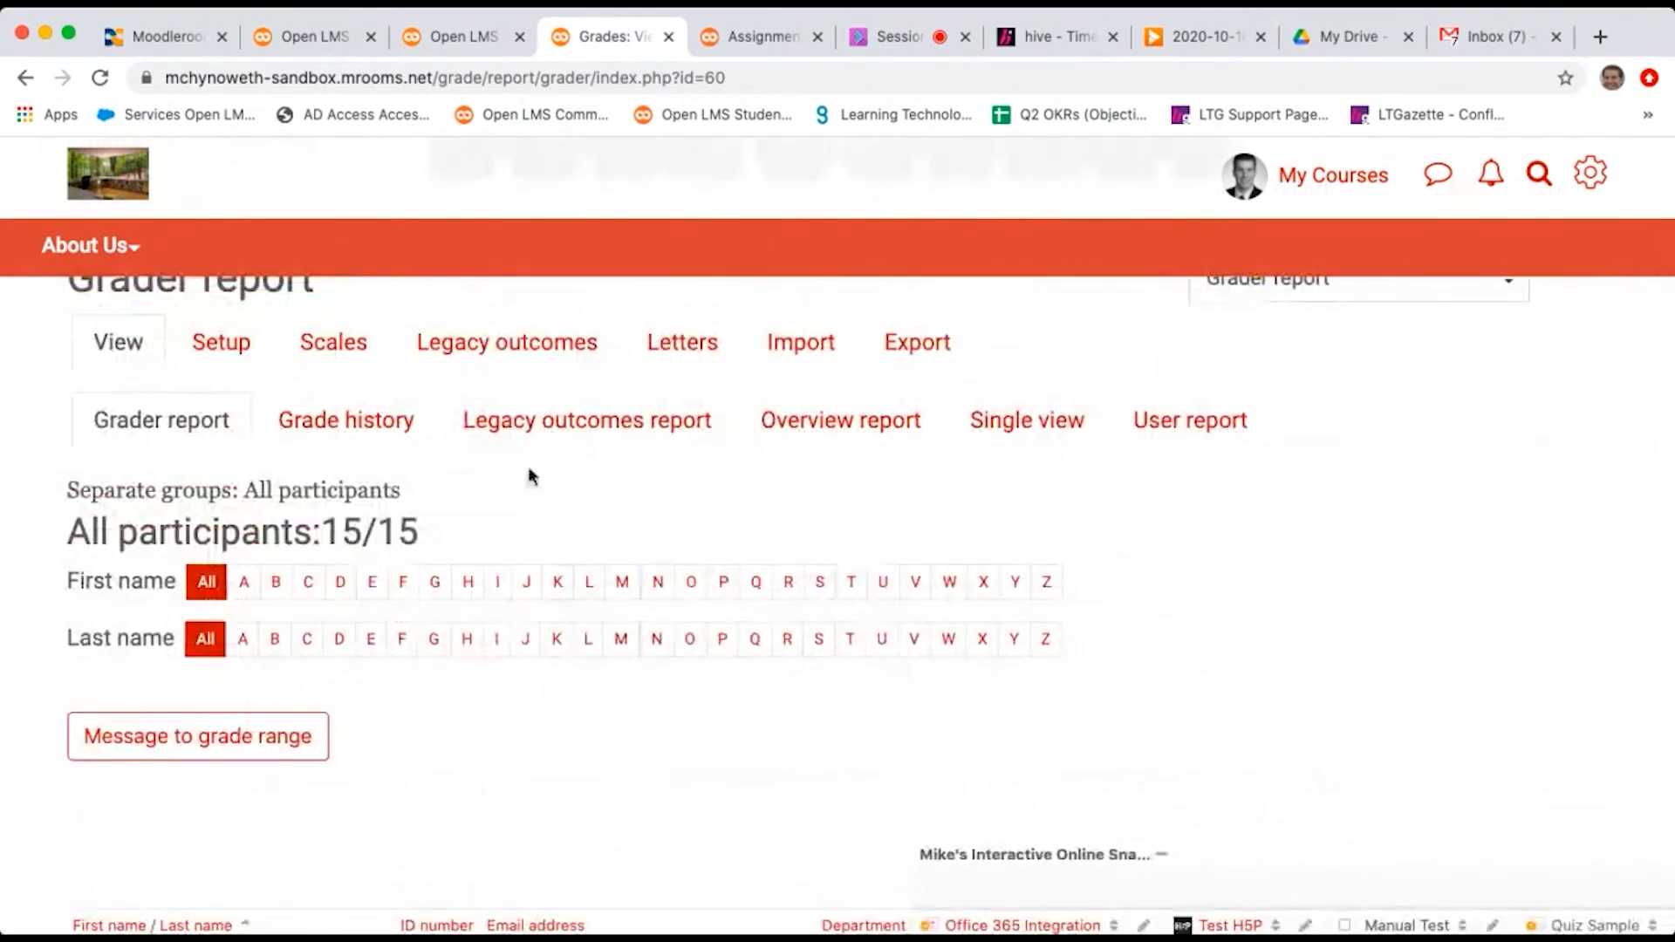
Step: Compare the site's Students per page and Show only active enrollments settings with the students listed in the course's Grader report
left_click(463, 39)
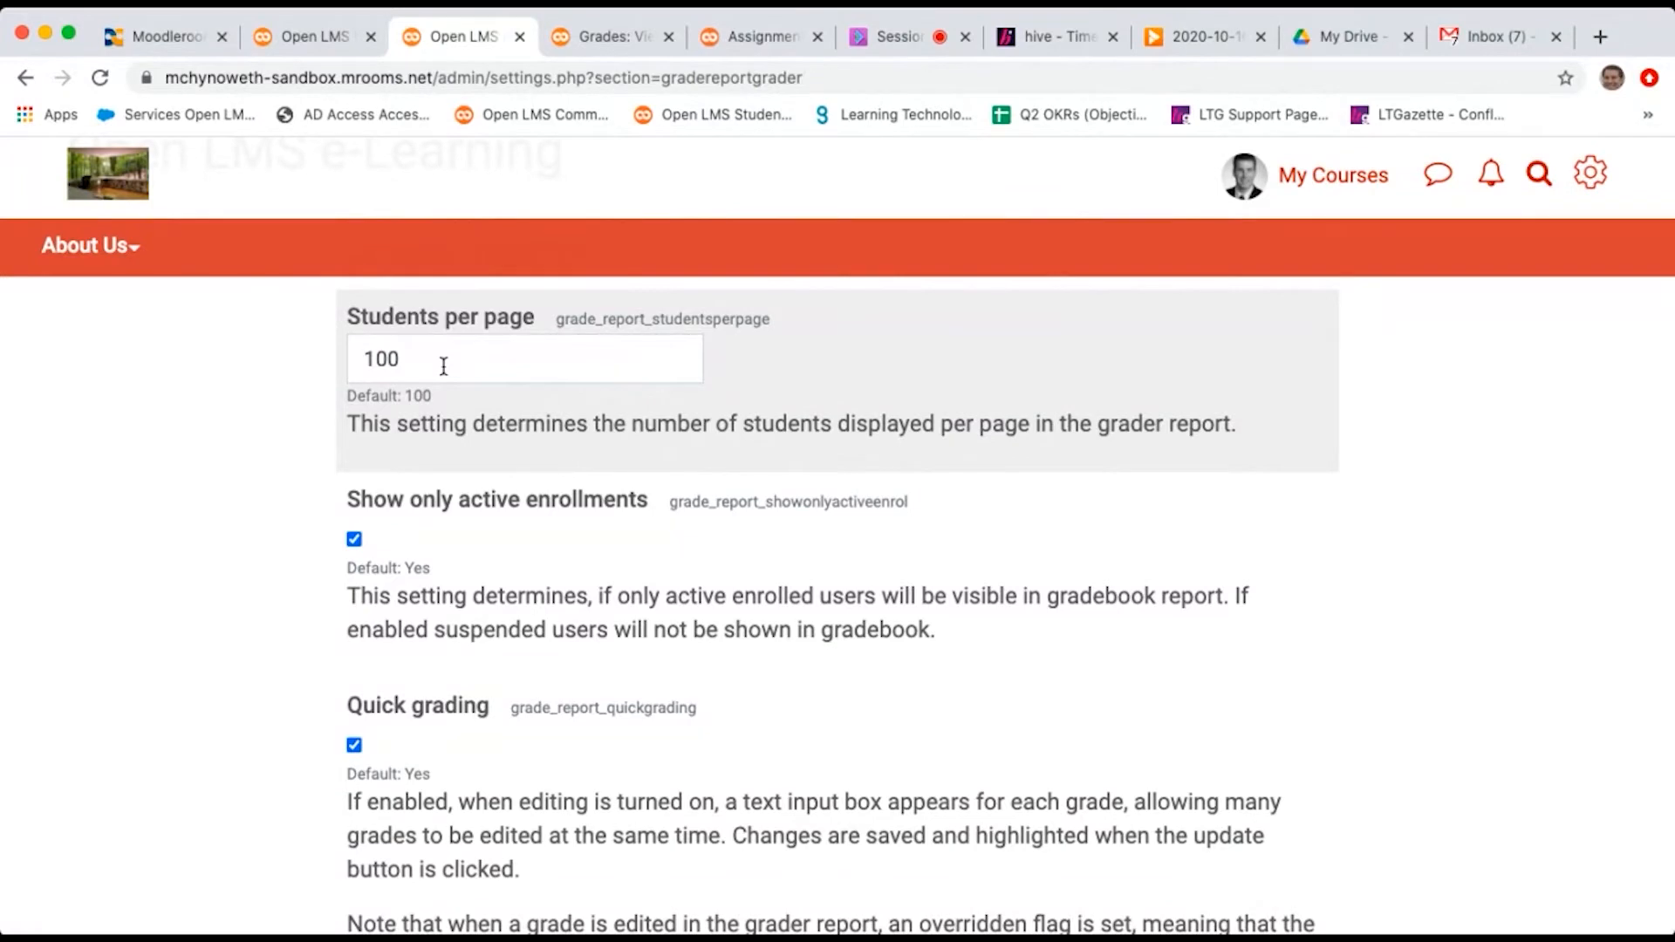
scroll(443, 366, "up", 3)
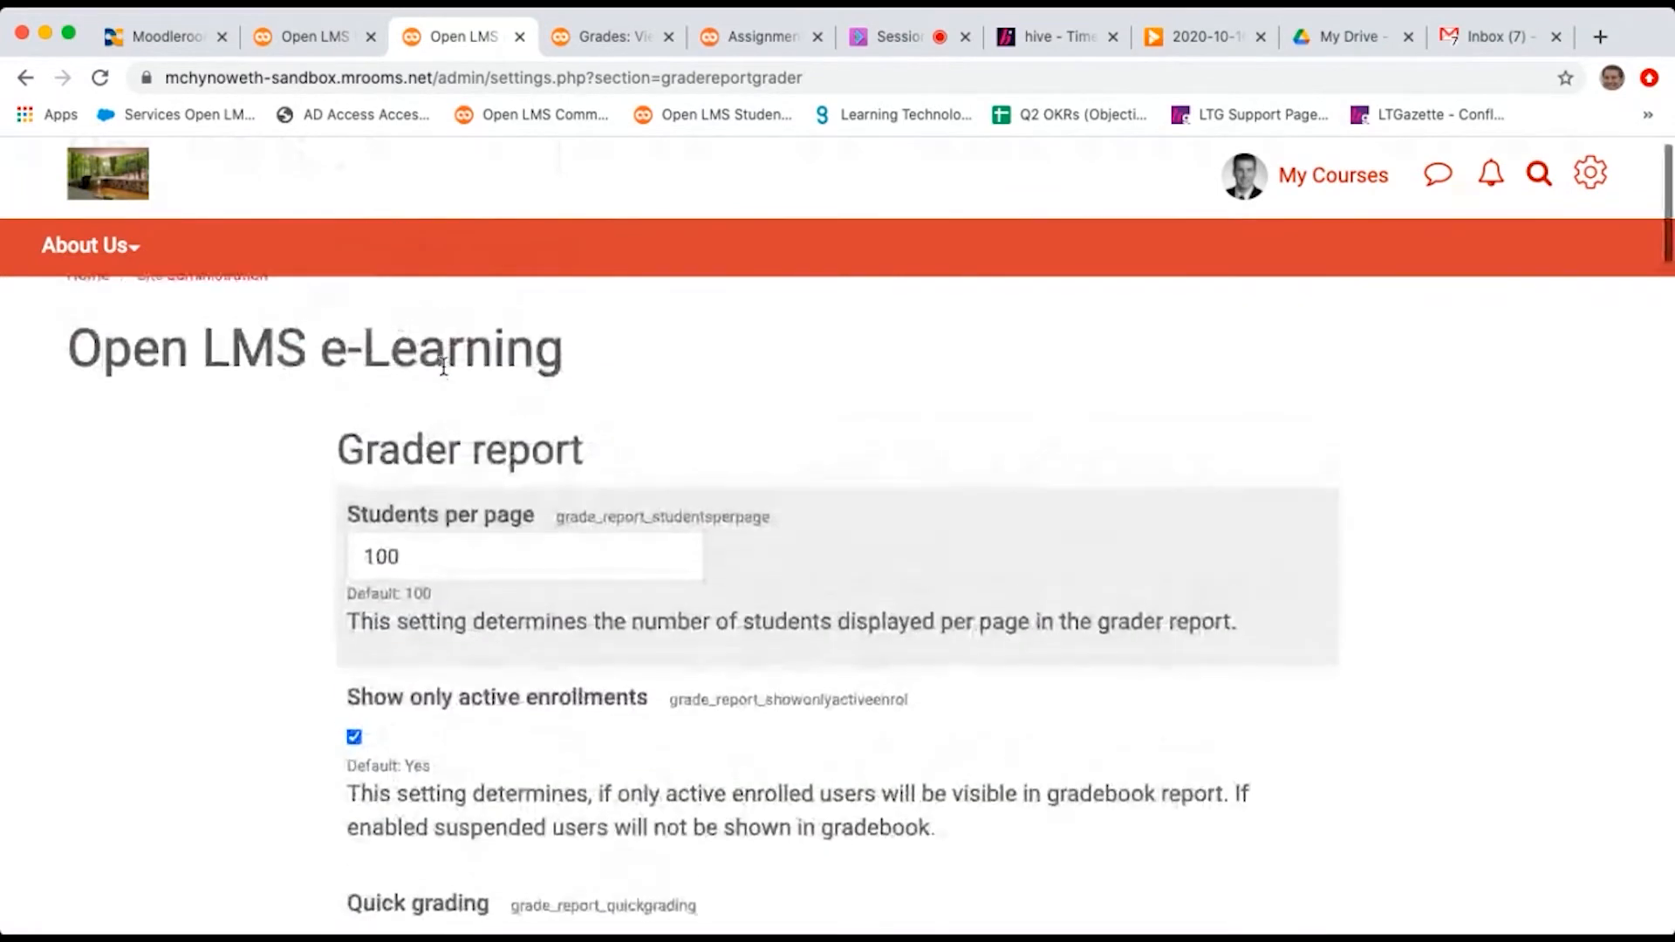
scroll(416, 486, "down", 6)
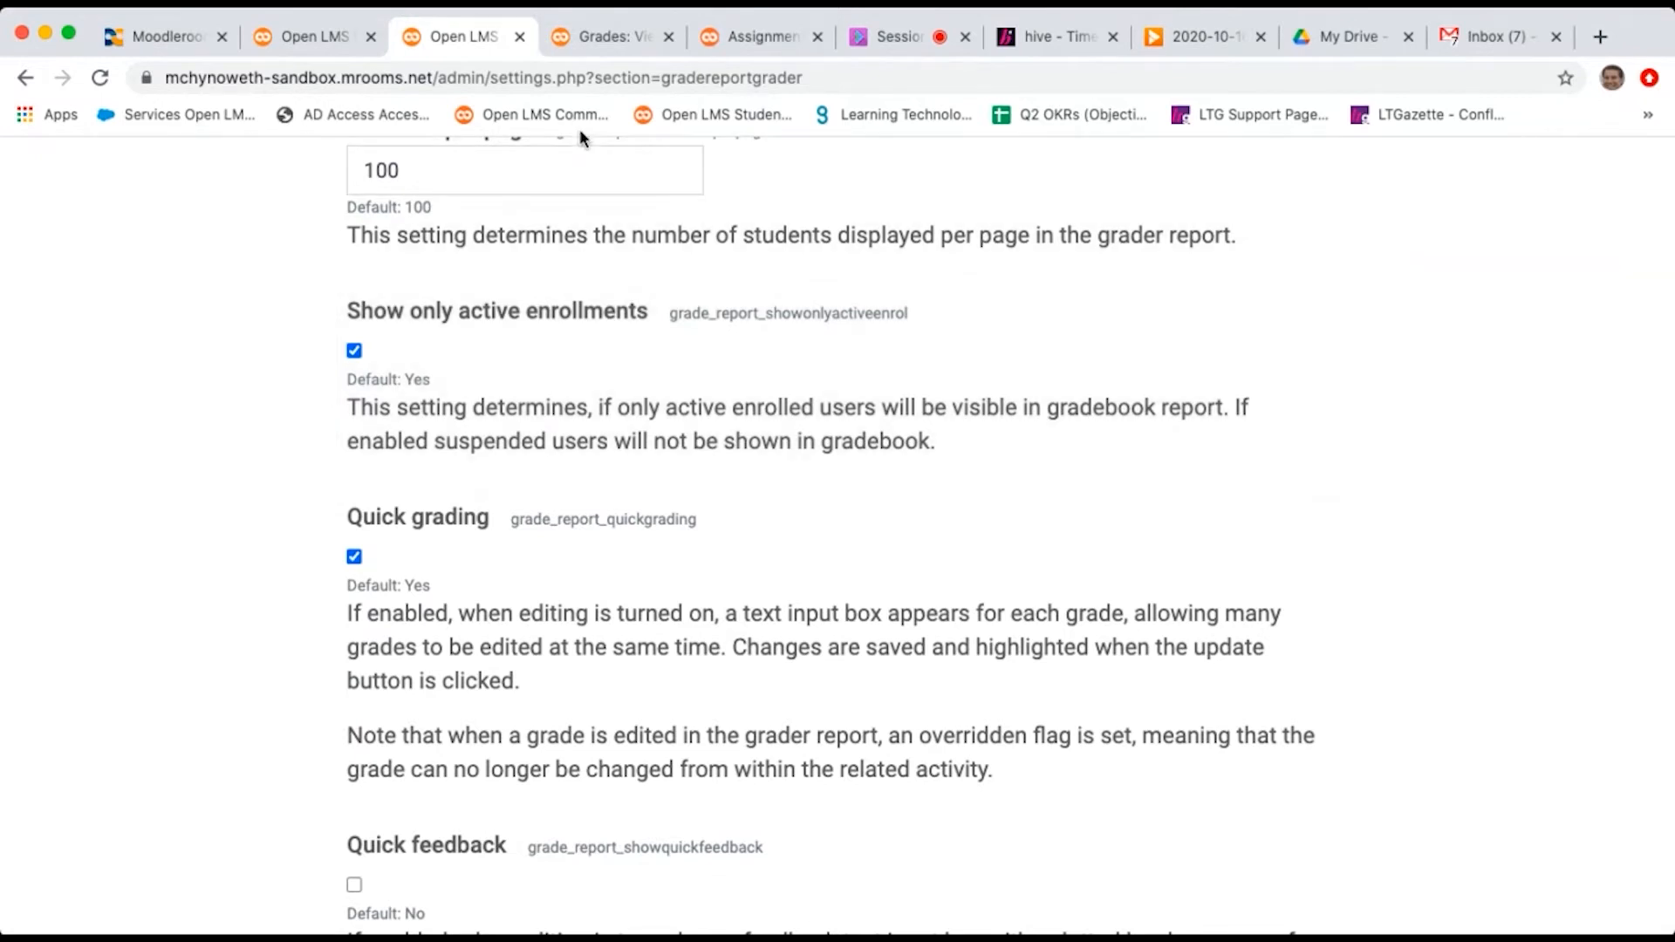
left_click(611, 38)
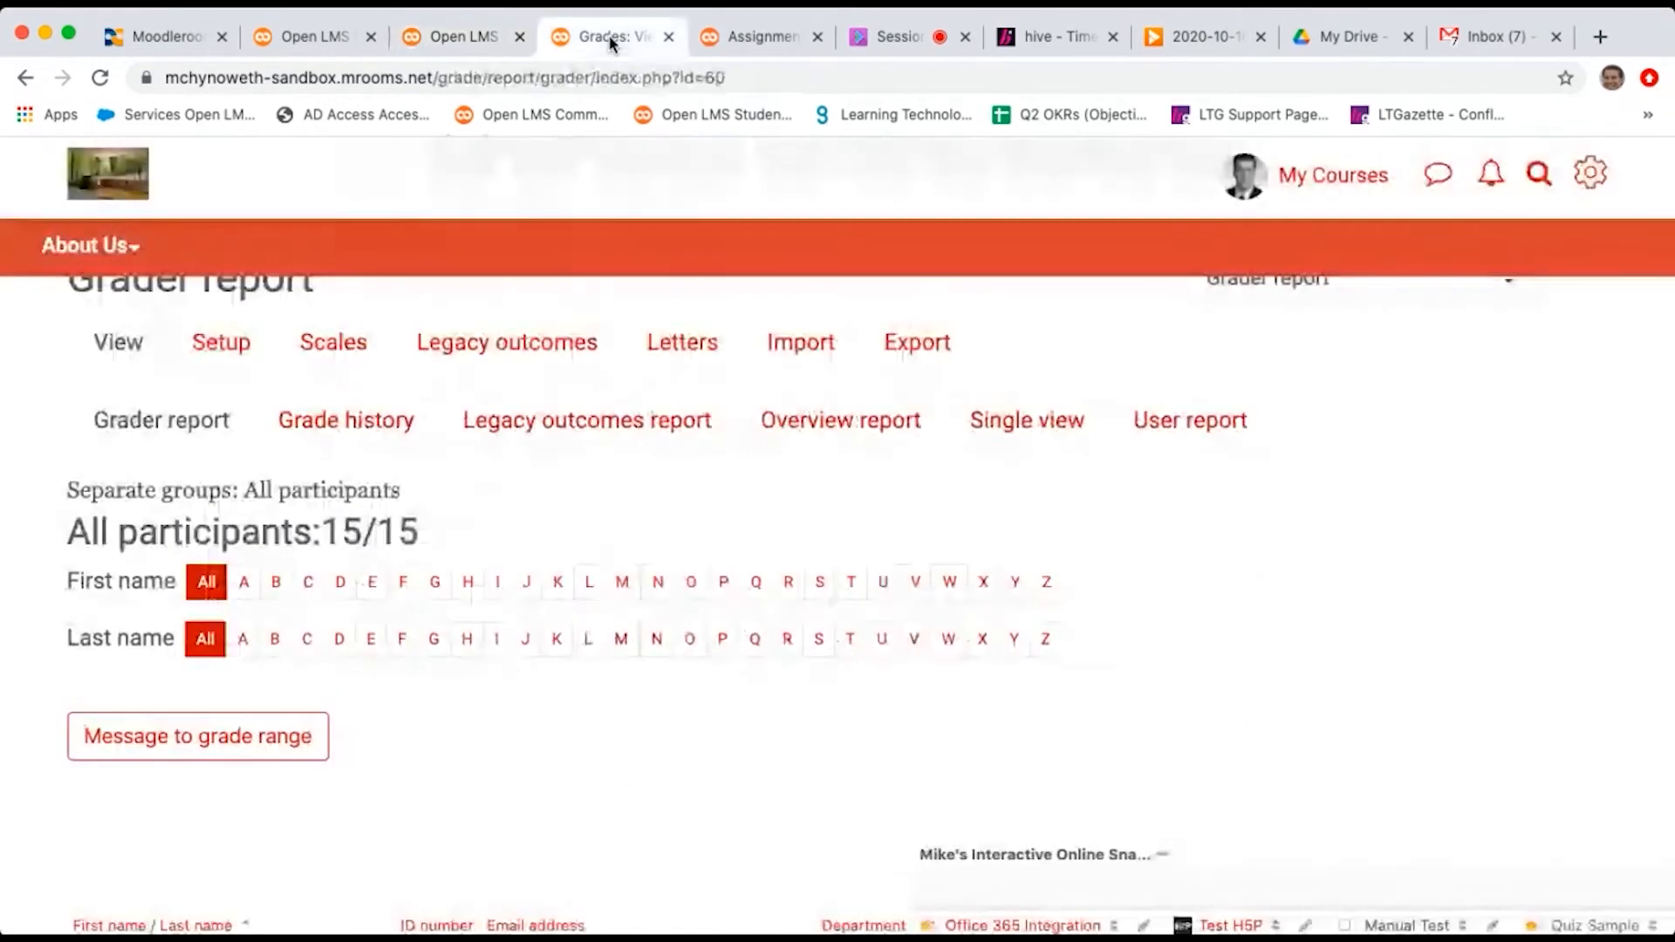
scroll(478, 524, "down", 5)
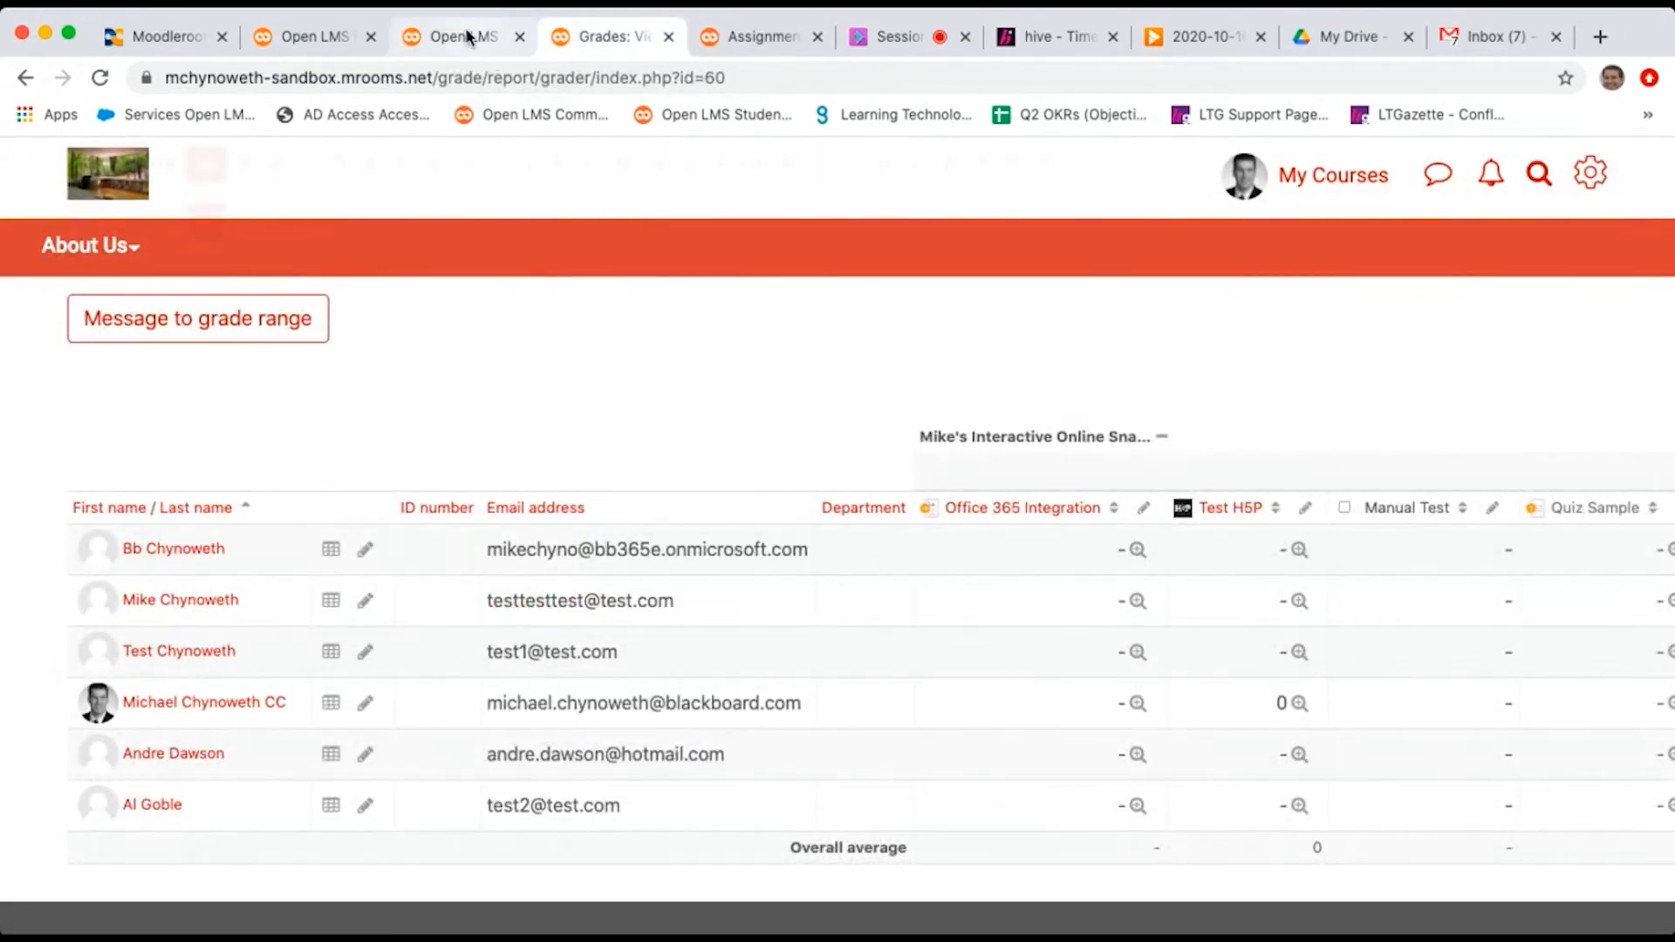
left_click(436, 36)
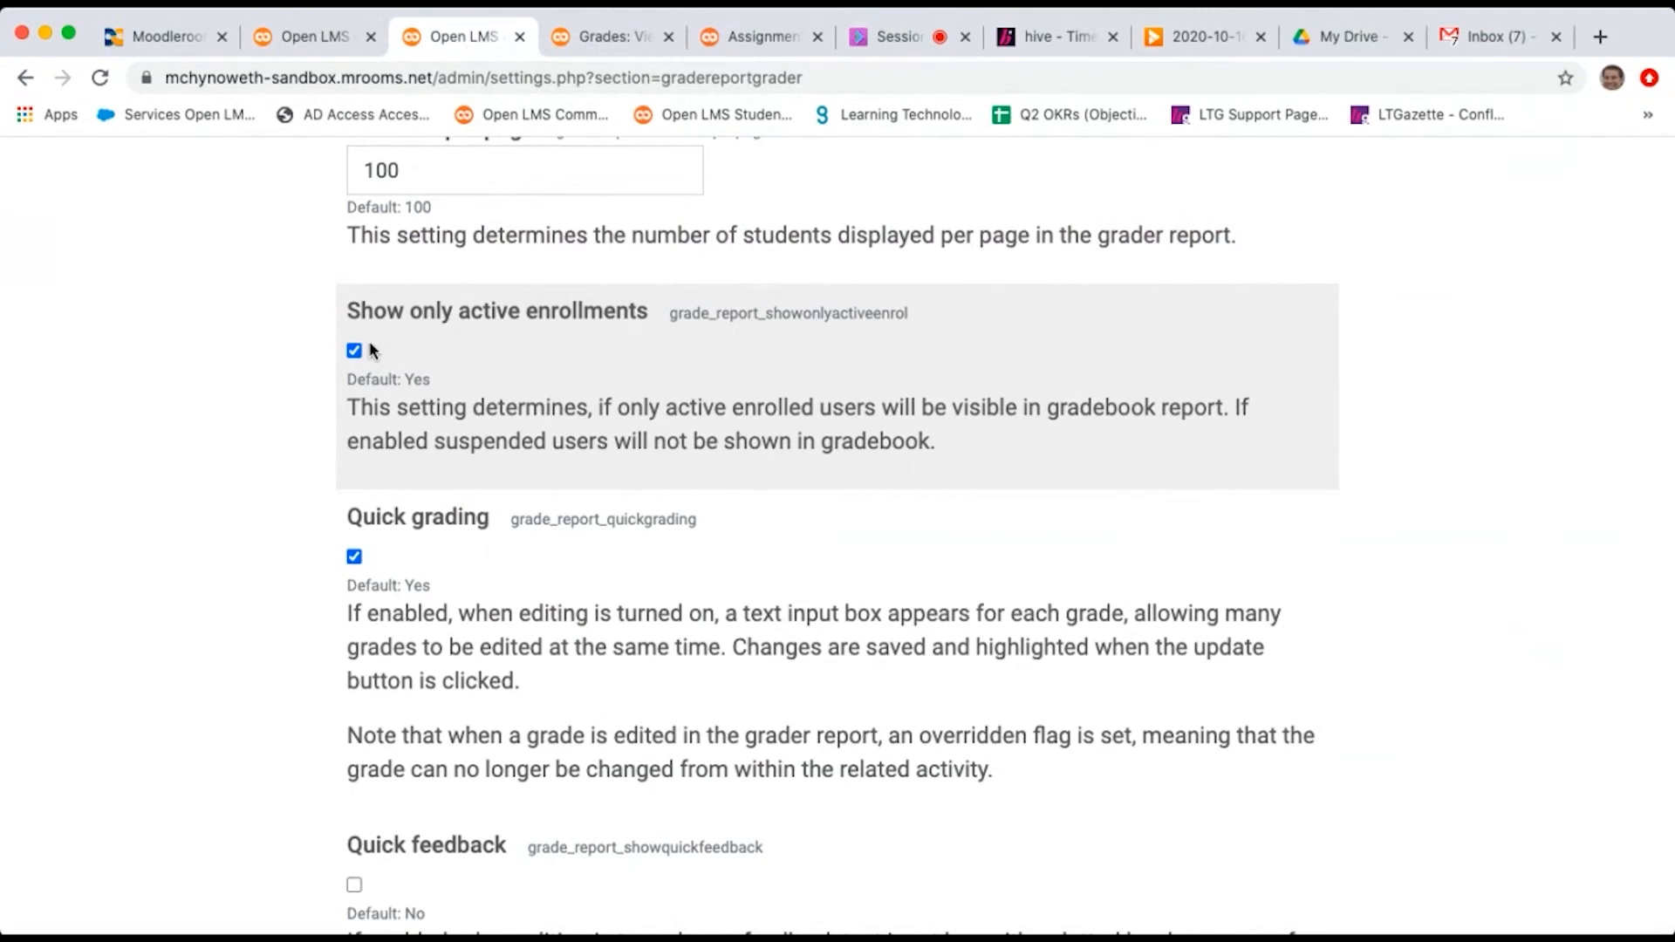
Step: Review the Quick grading setting, and turn editing on in the course's Grader report to view the grade input boxes
scroll(371, 350, "down", 5)
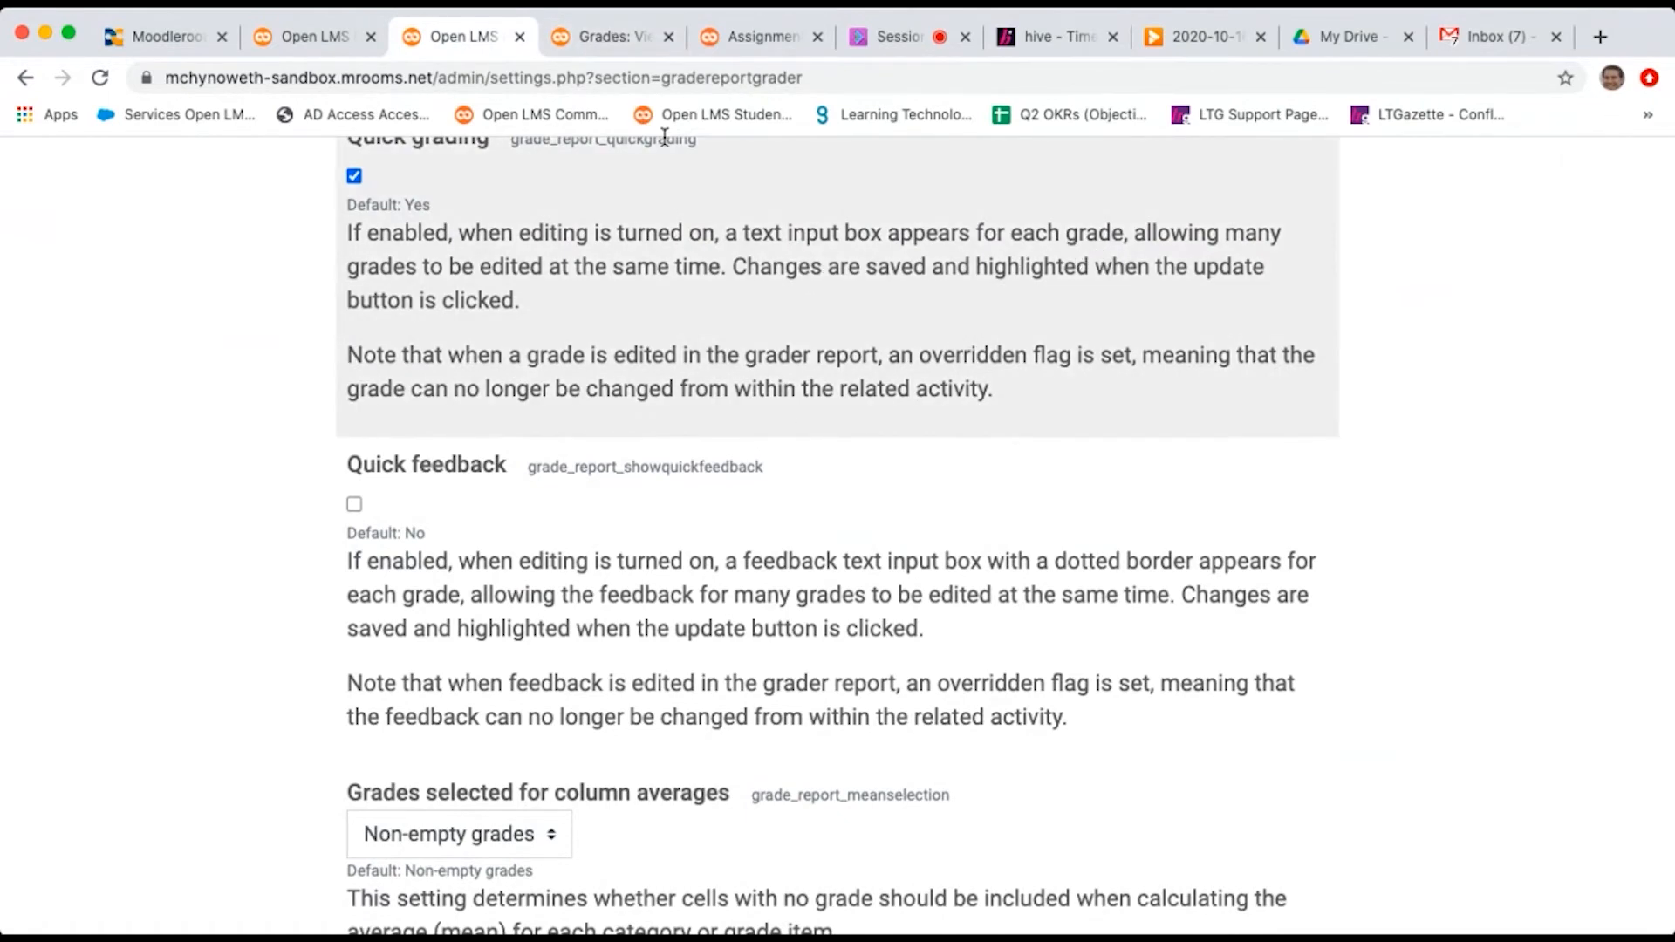
left_click(602, 36)
scroll(796, 443, "right", 10)
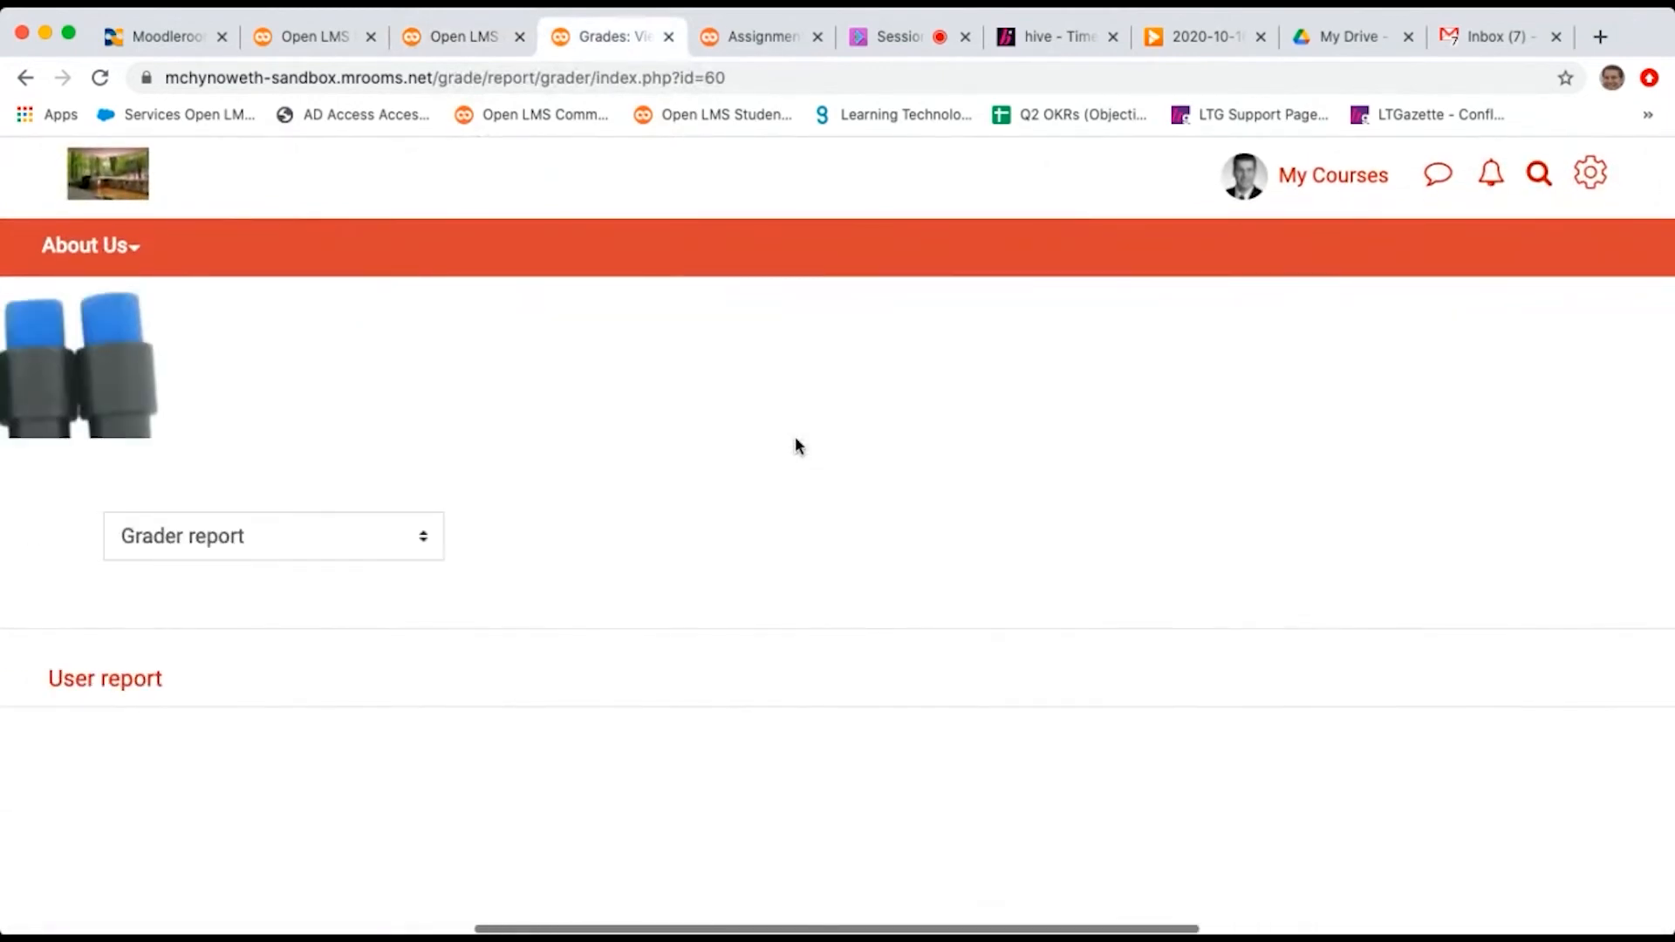
scroll(794, 445, "left", 10)
scroll(794, 436, "left", 3)
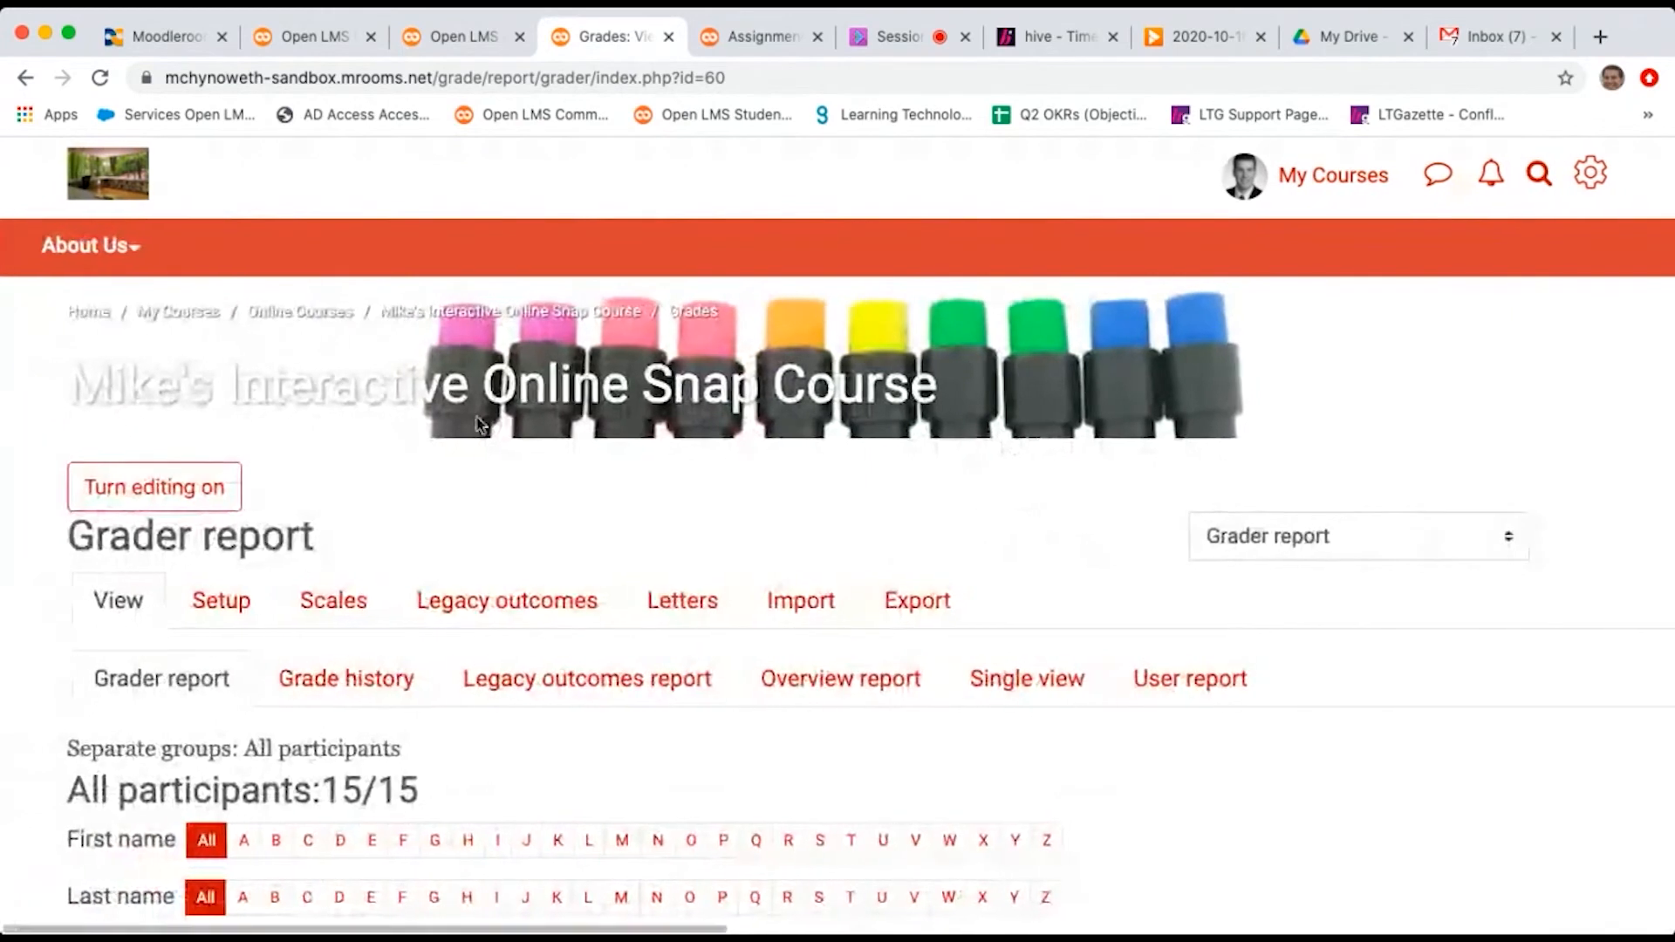
left_click(223, 493)
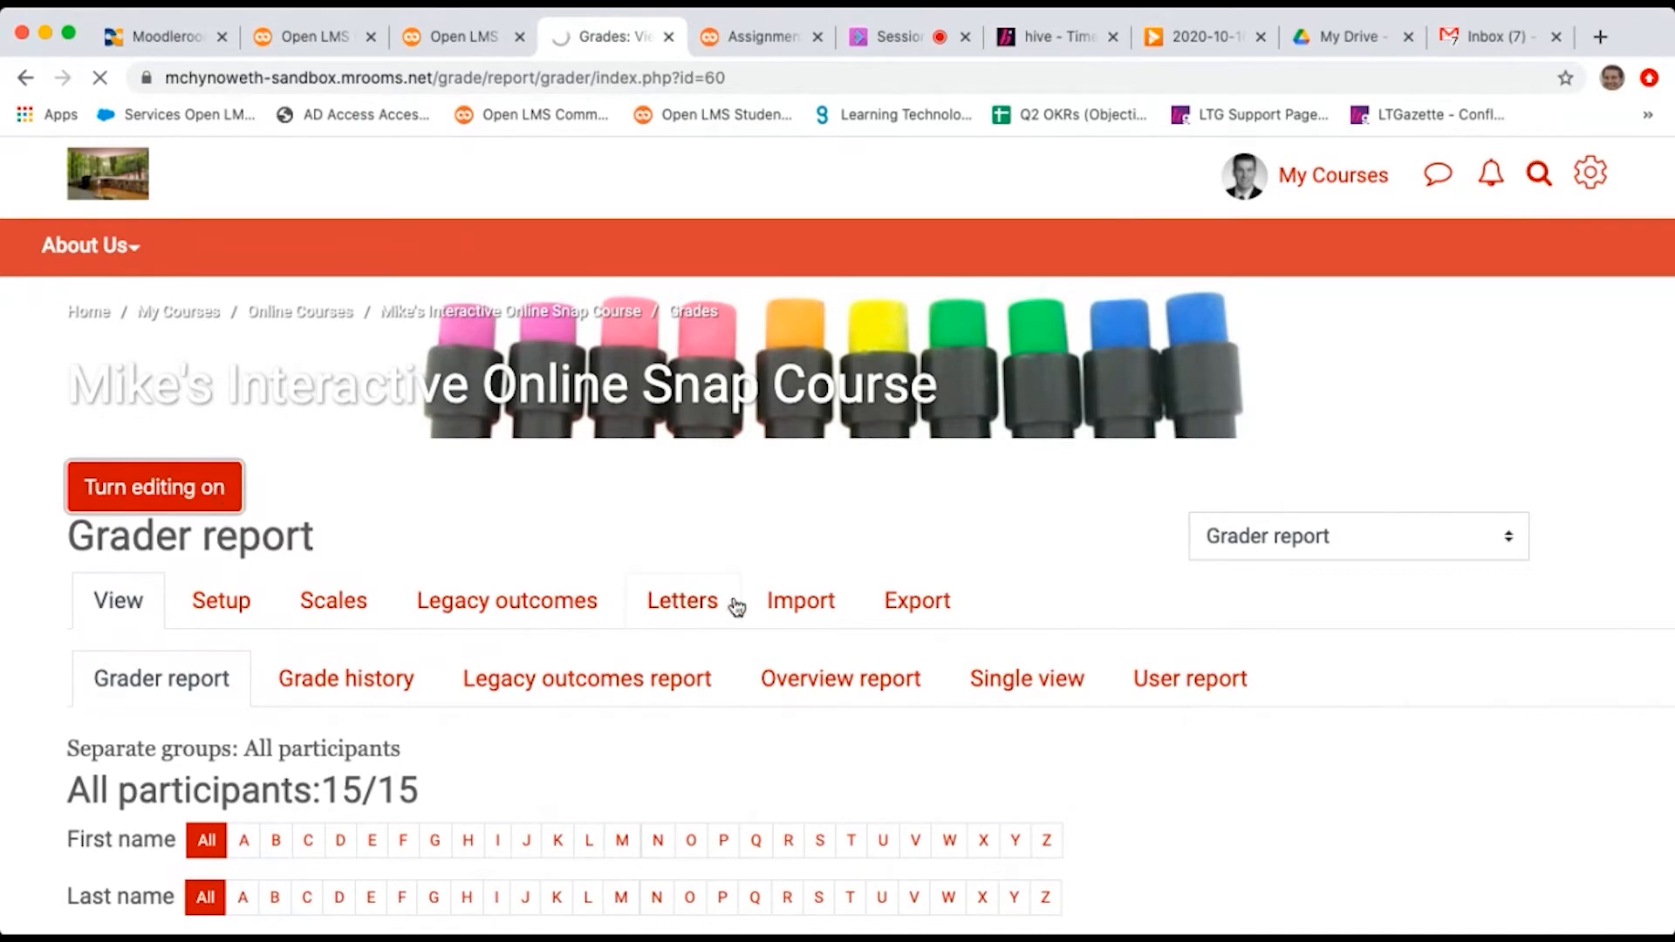
scroll(737, 608, "down", 10)
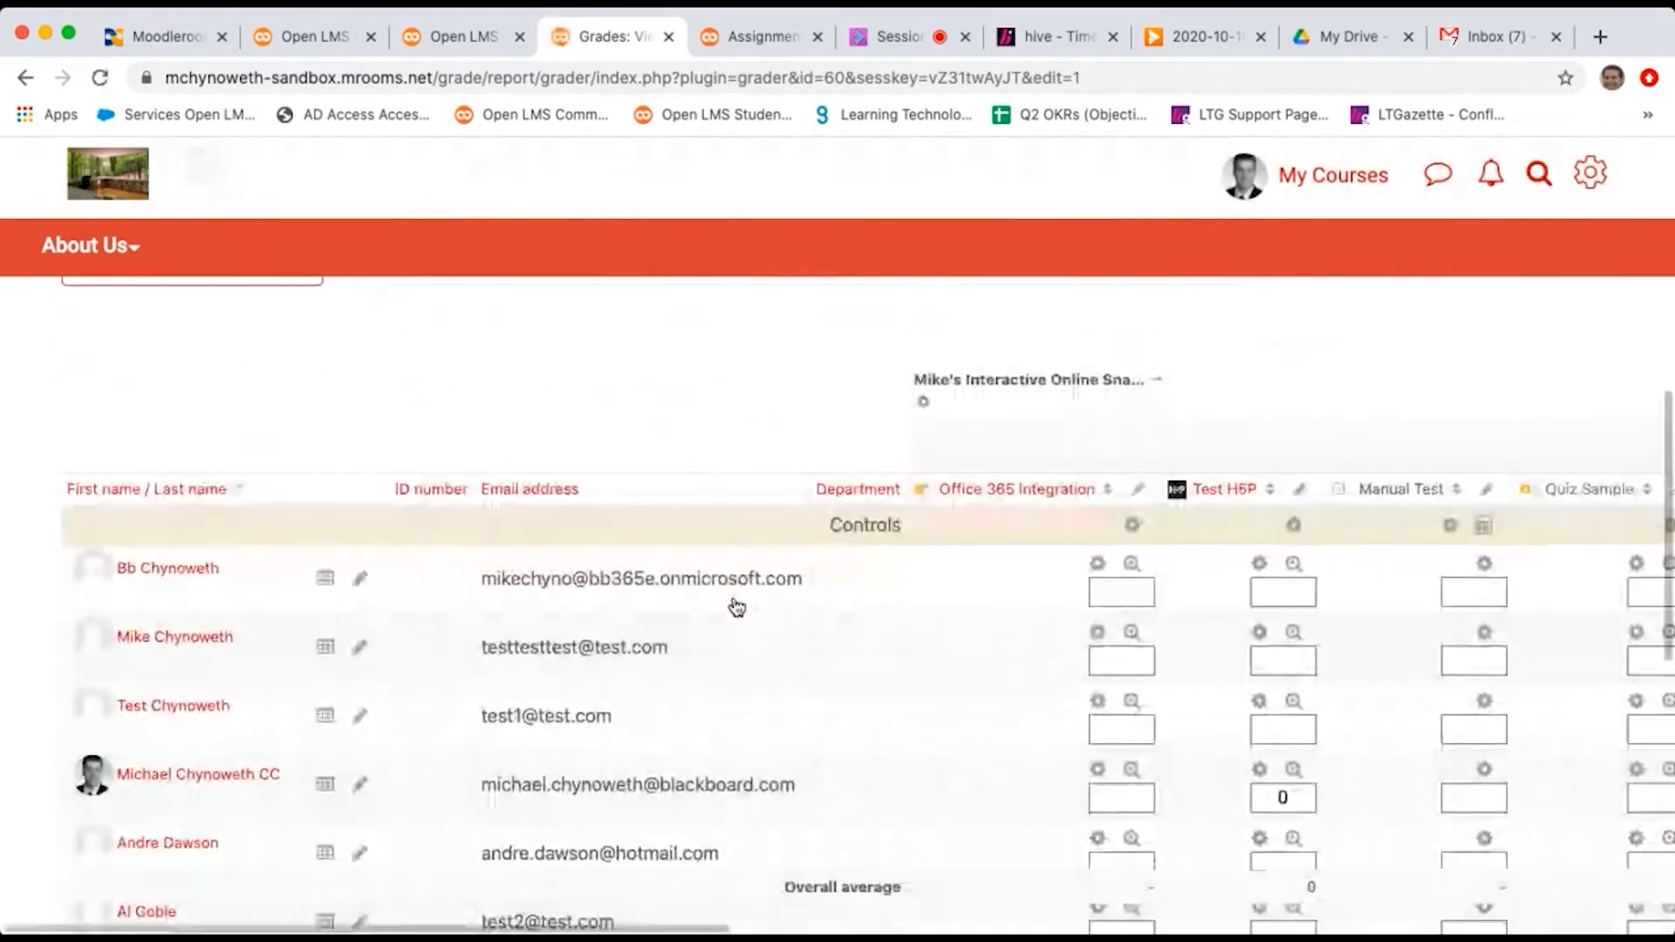
Step: Return to the site-wide Grader report settings and recheck the Quick grading option
left_click(471, 34)
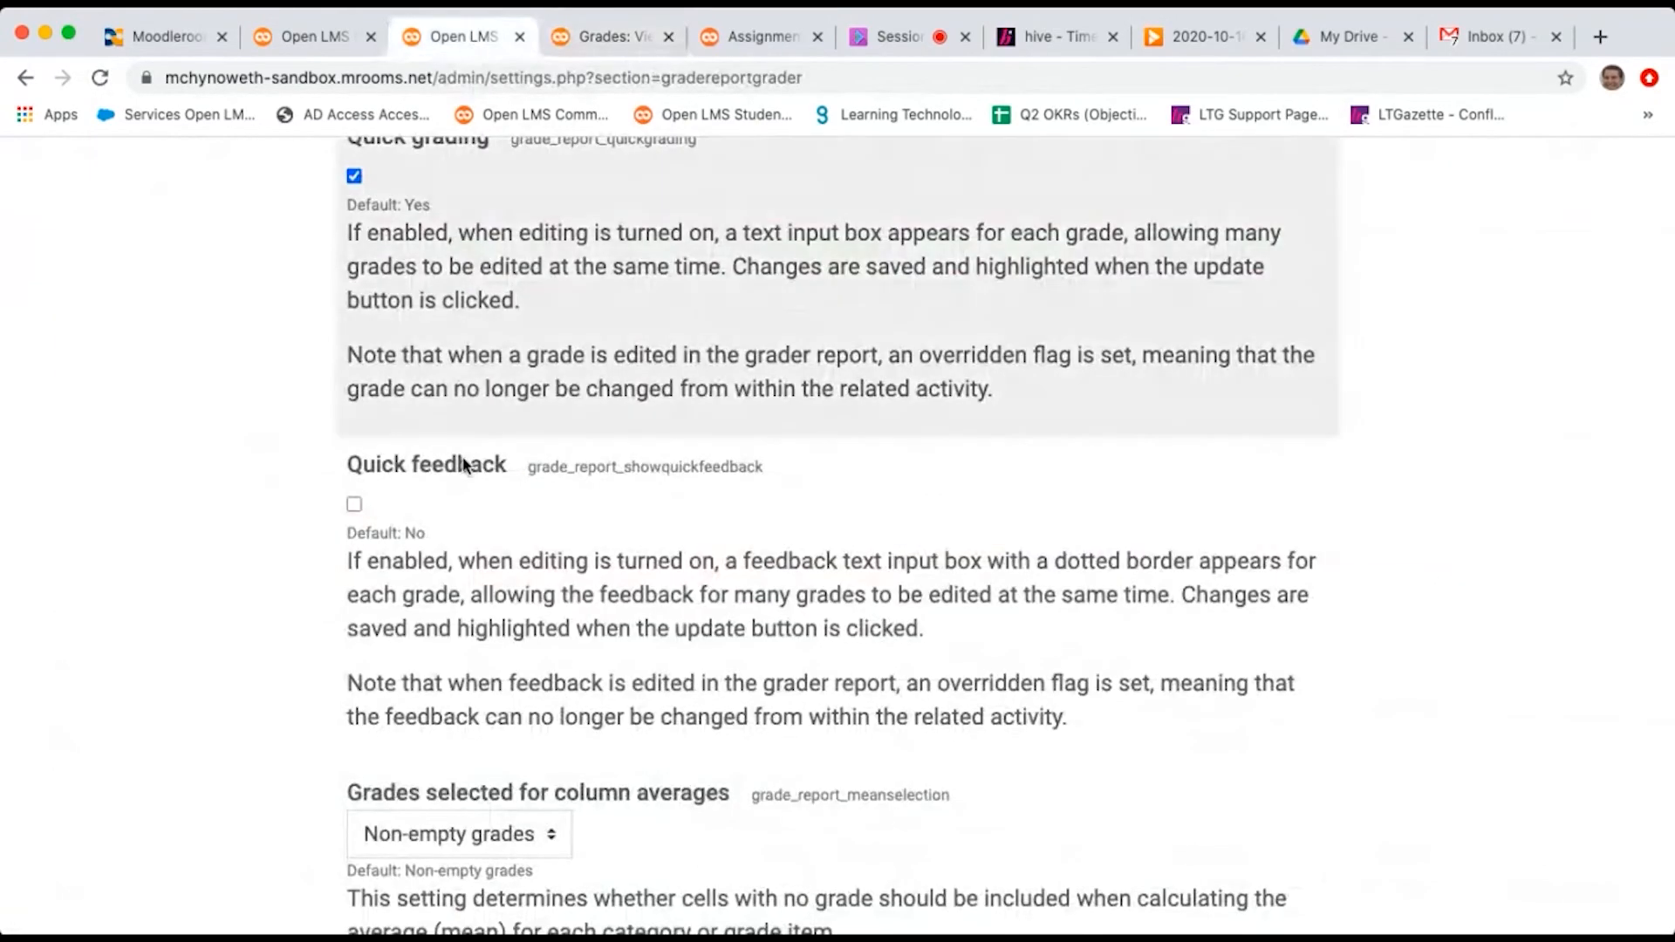
scroll(466, 412, "up", 1)
scroll(430, 343, "up", 2)
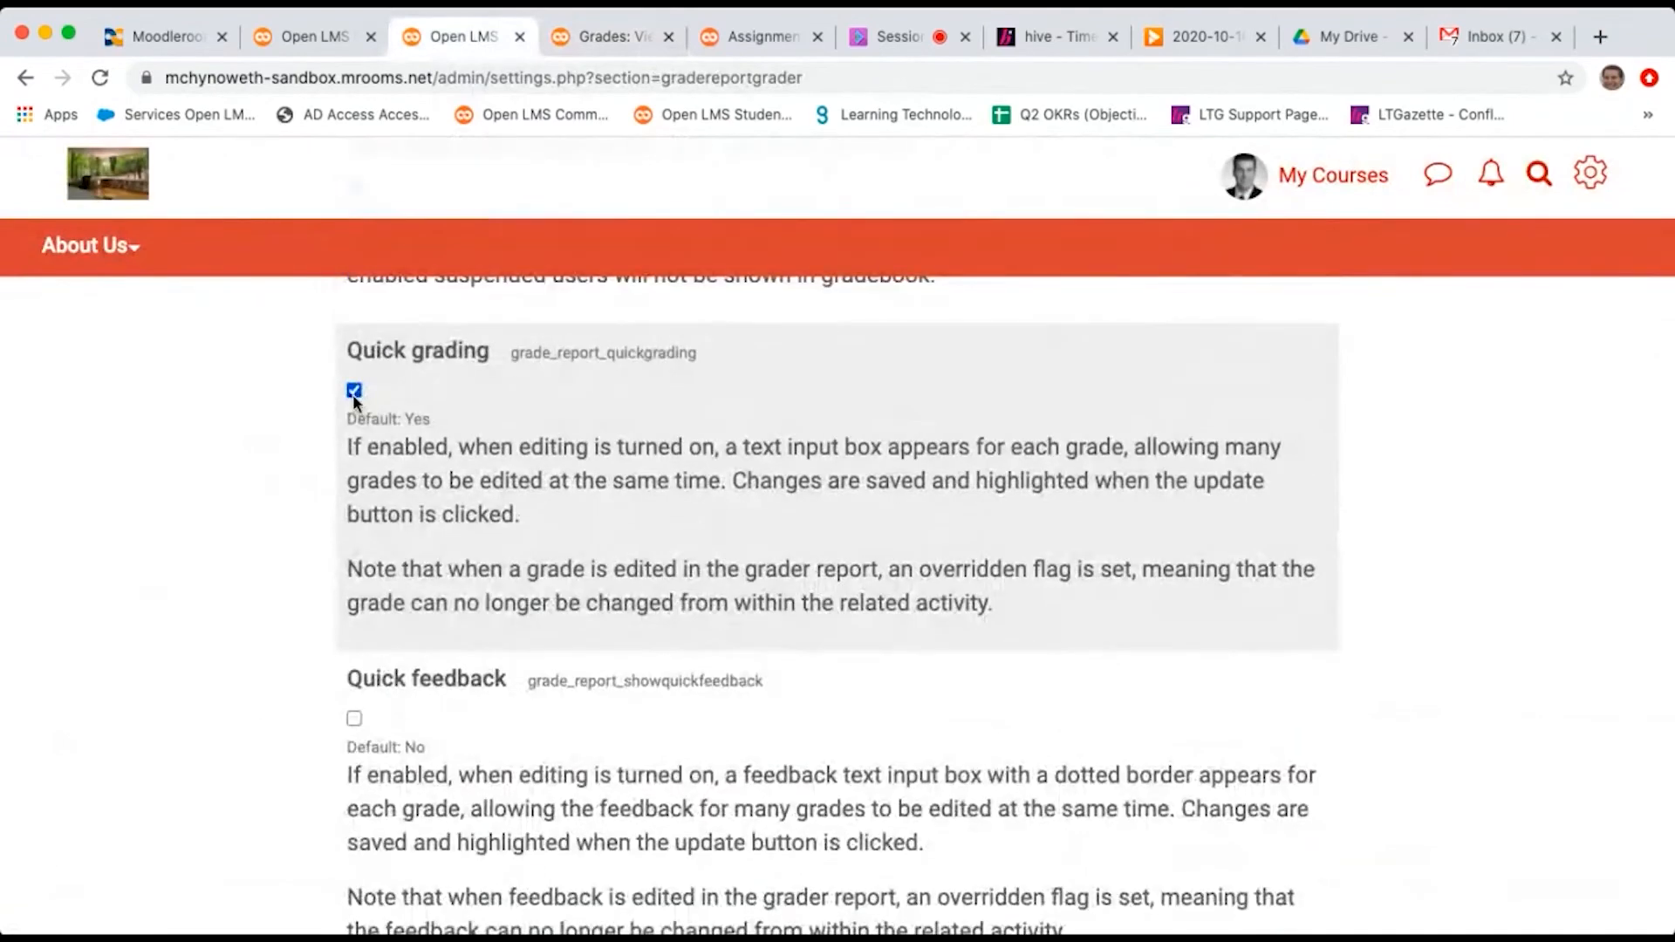
Step: Enter a grade of 50 for the first two students in the Test H5P column of the course's Grader report
left_click(611, 37)
scroll(1287, 558, "down", 1)
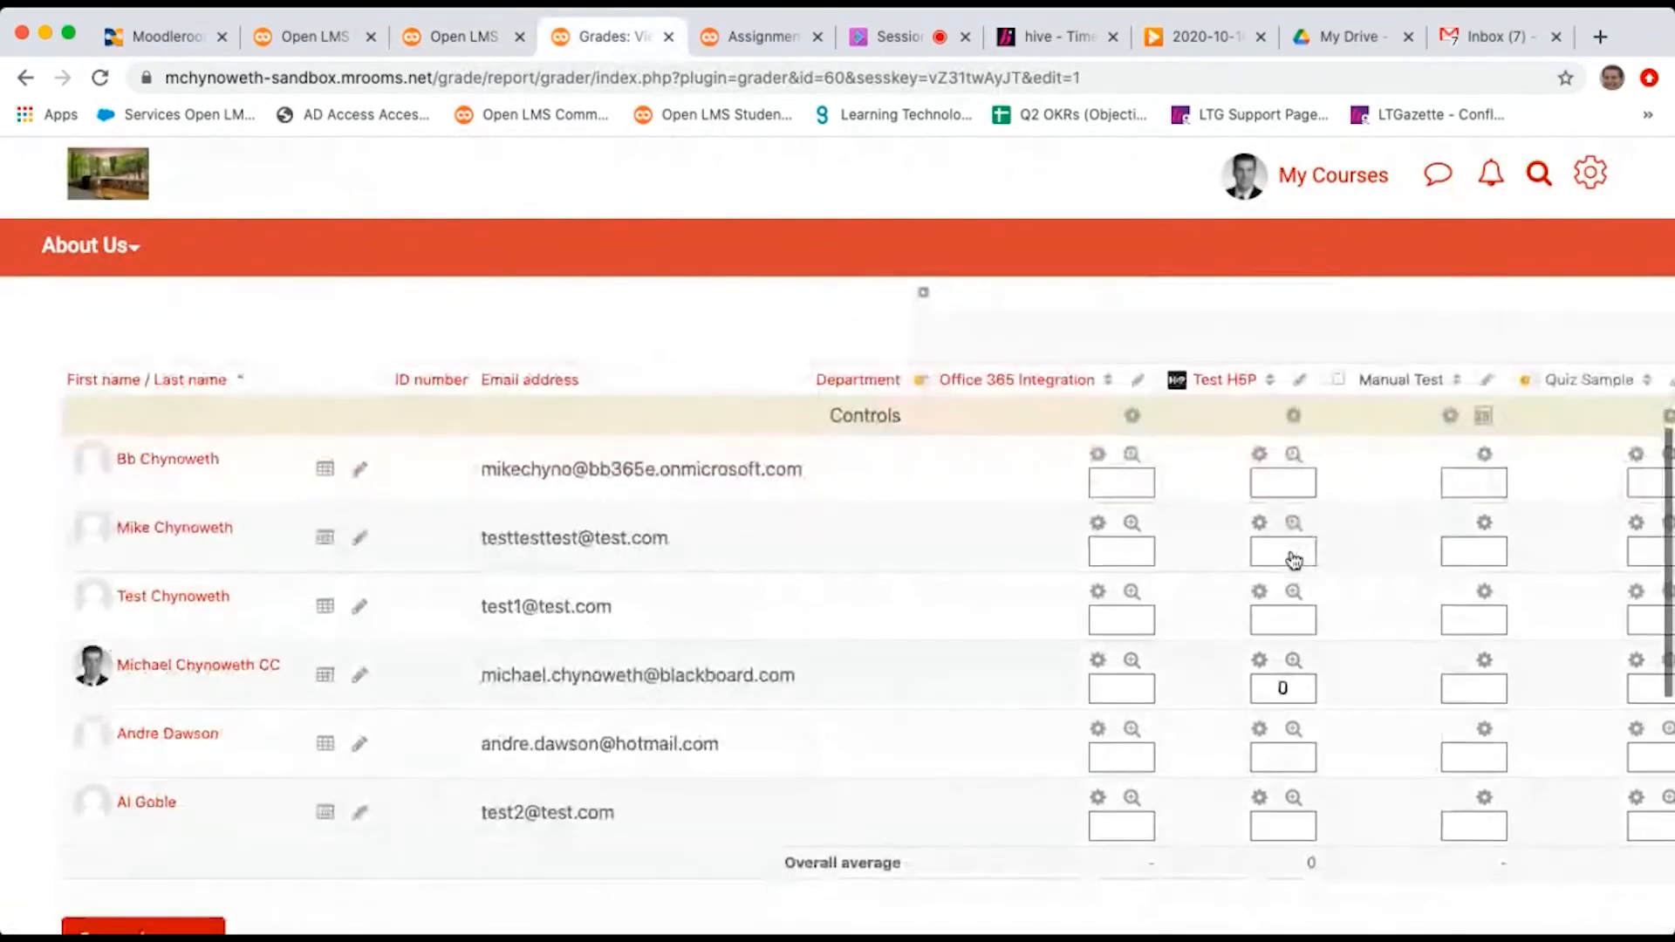
left_click(1286, 471)
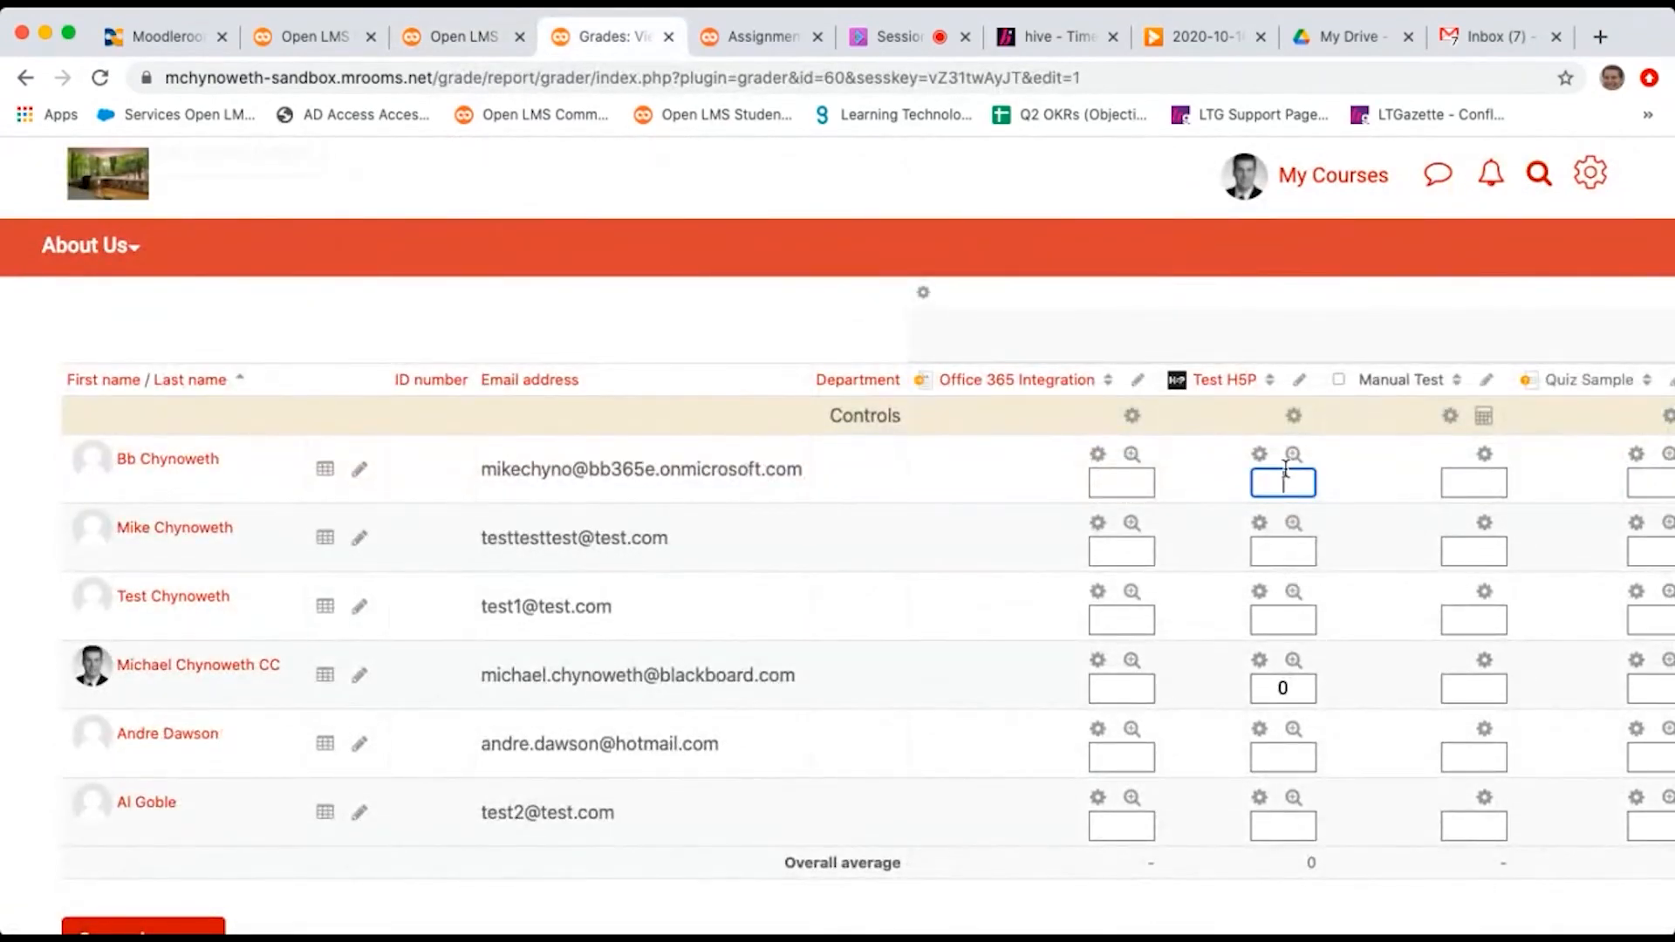
type("50")
key("Tab")
type("50")
key("Tab")
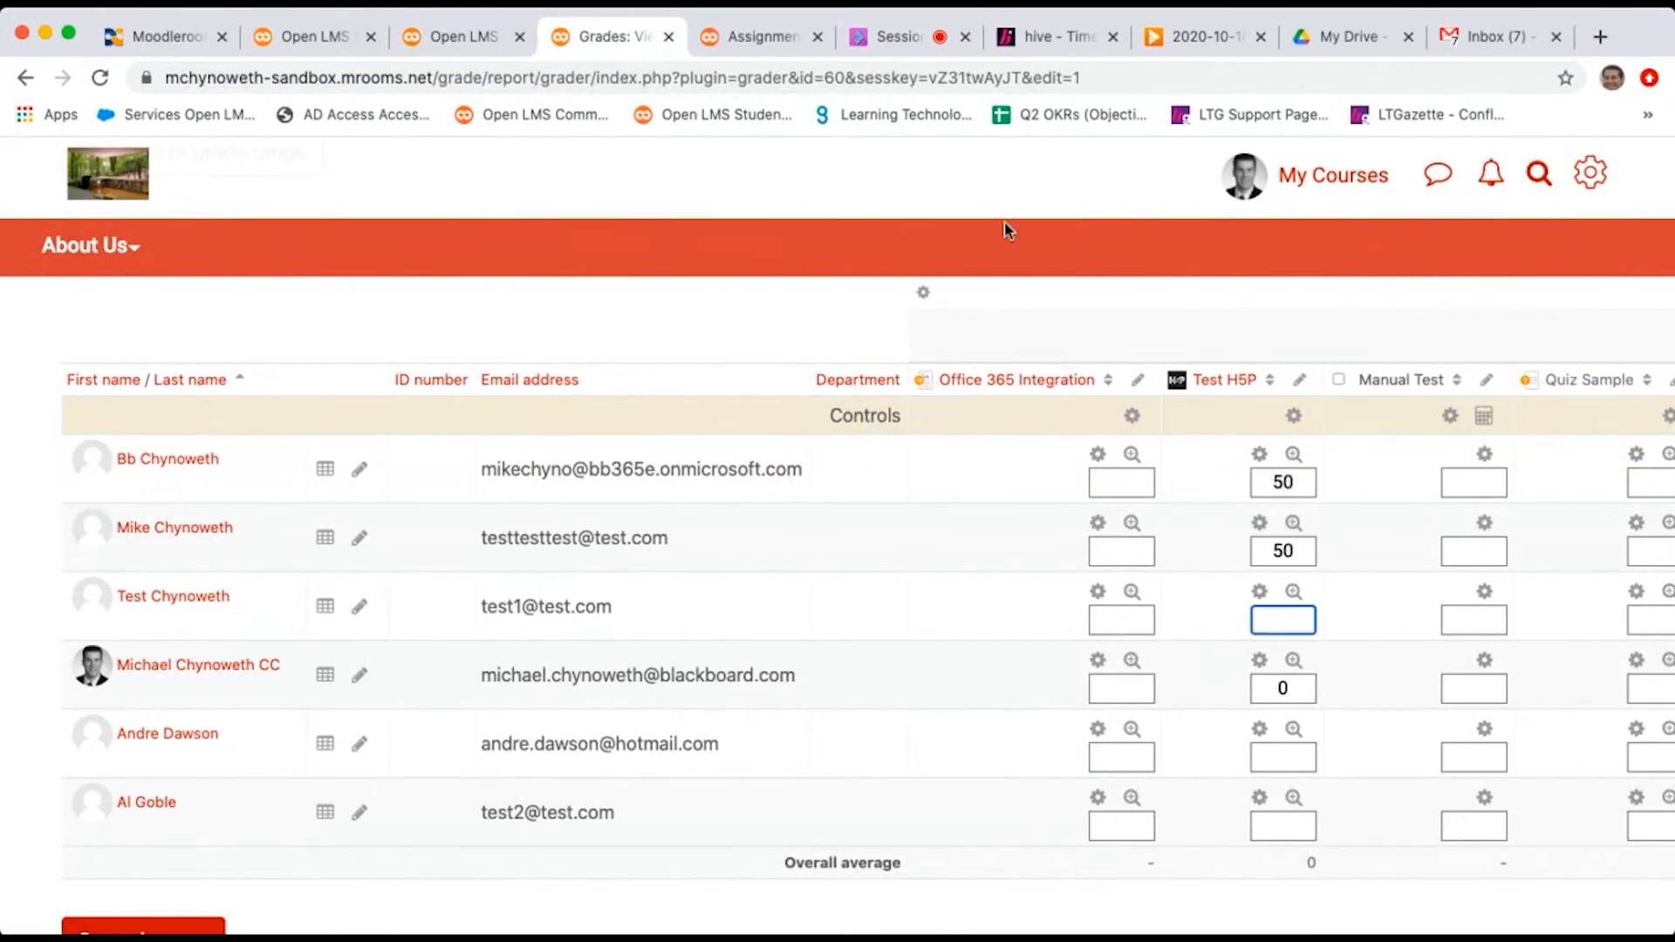
Step: Compare the site's Quick feedback setting with the course's grade input boxes, and view the Grades selected for column averages setting
left_click(462, 36)
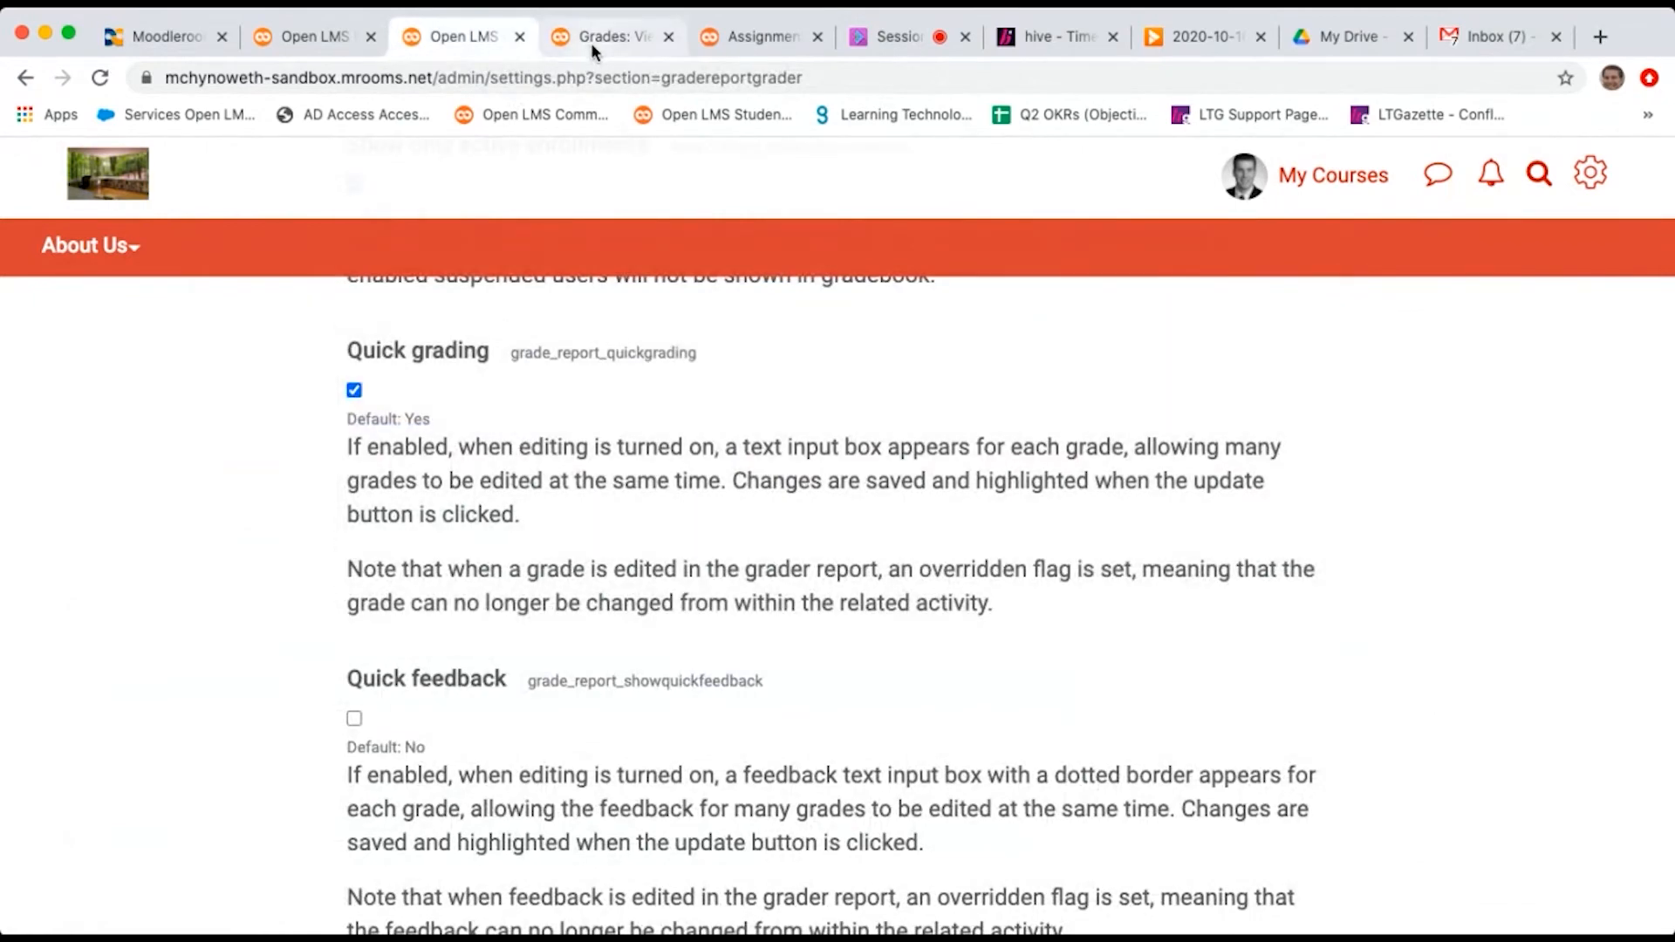
scroll(615, 576, "down", 3)
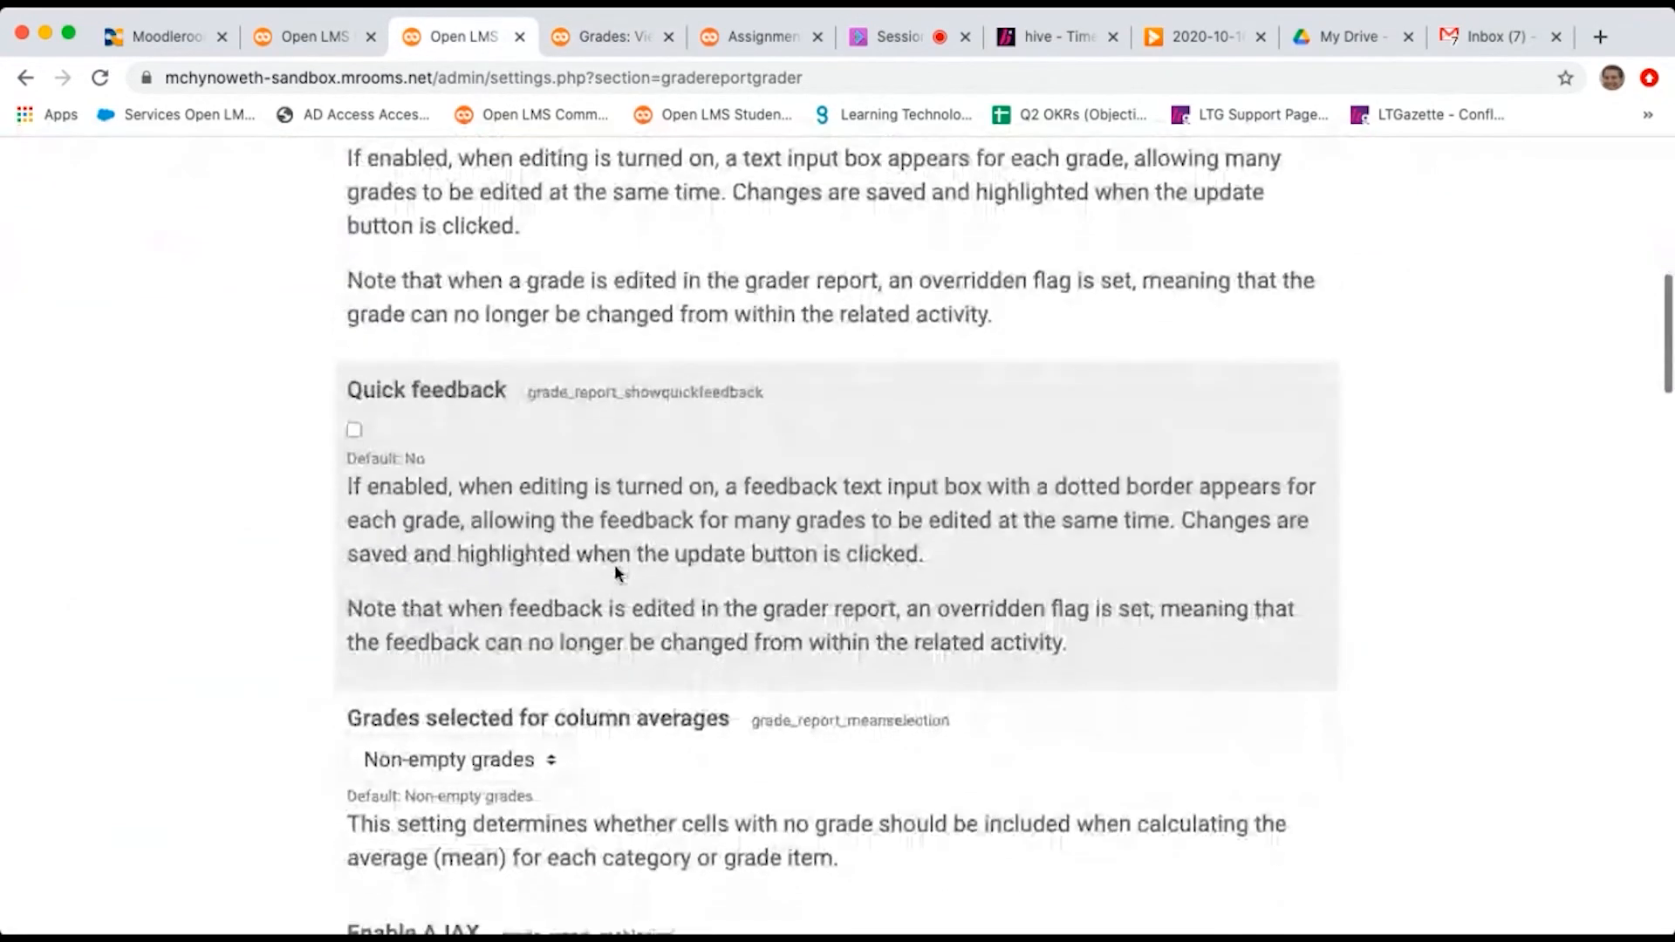
left_click(614, 37)
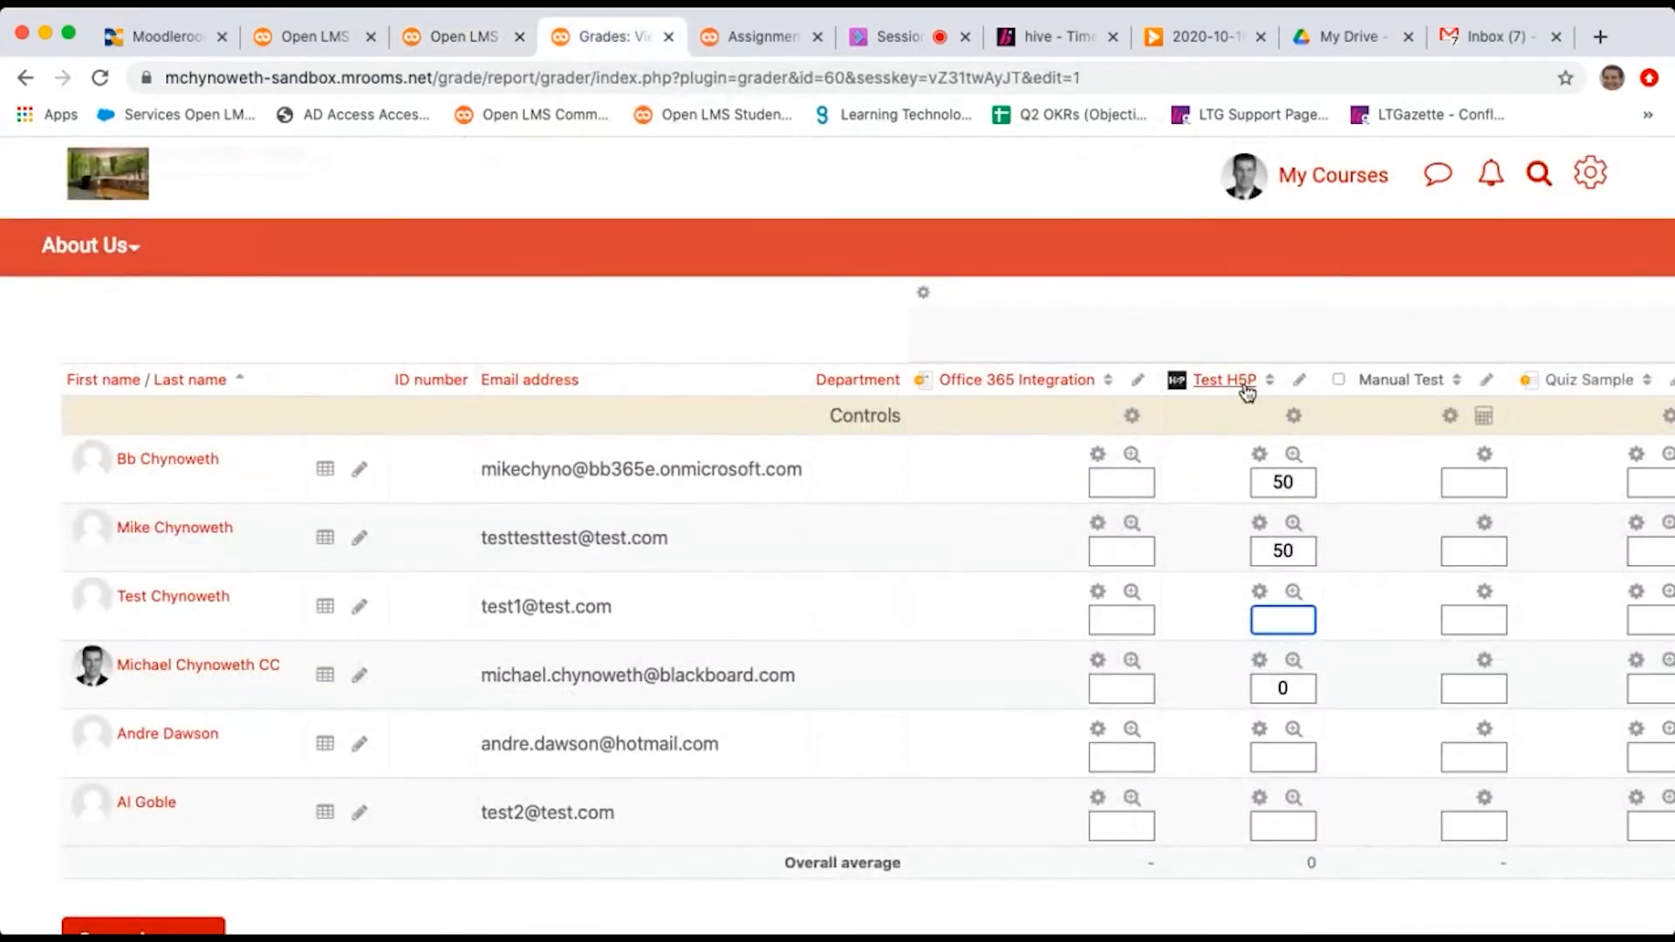
left_click(497, 36)
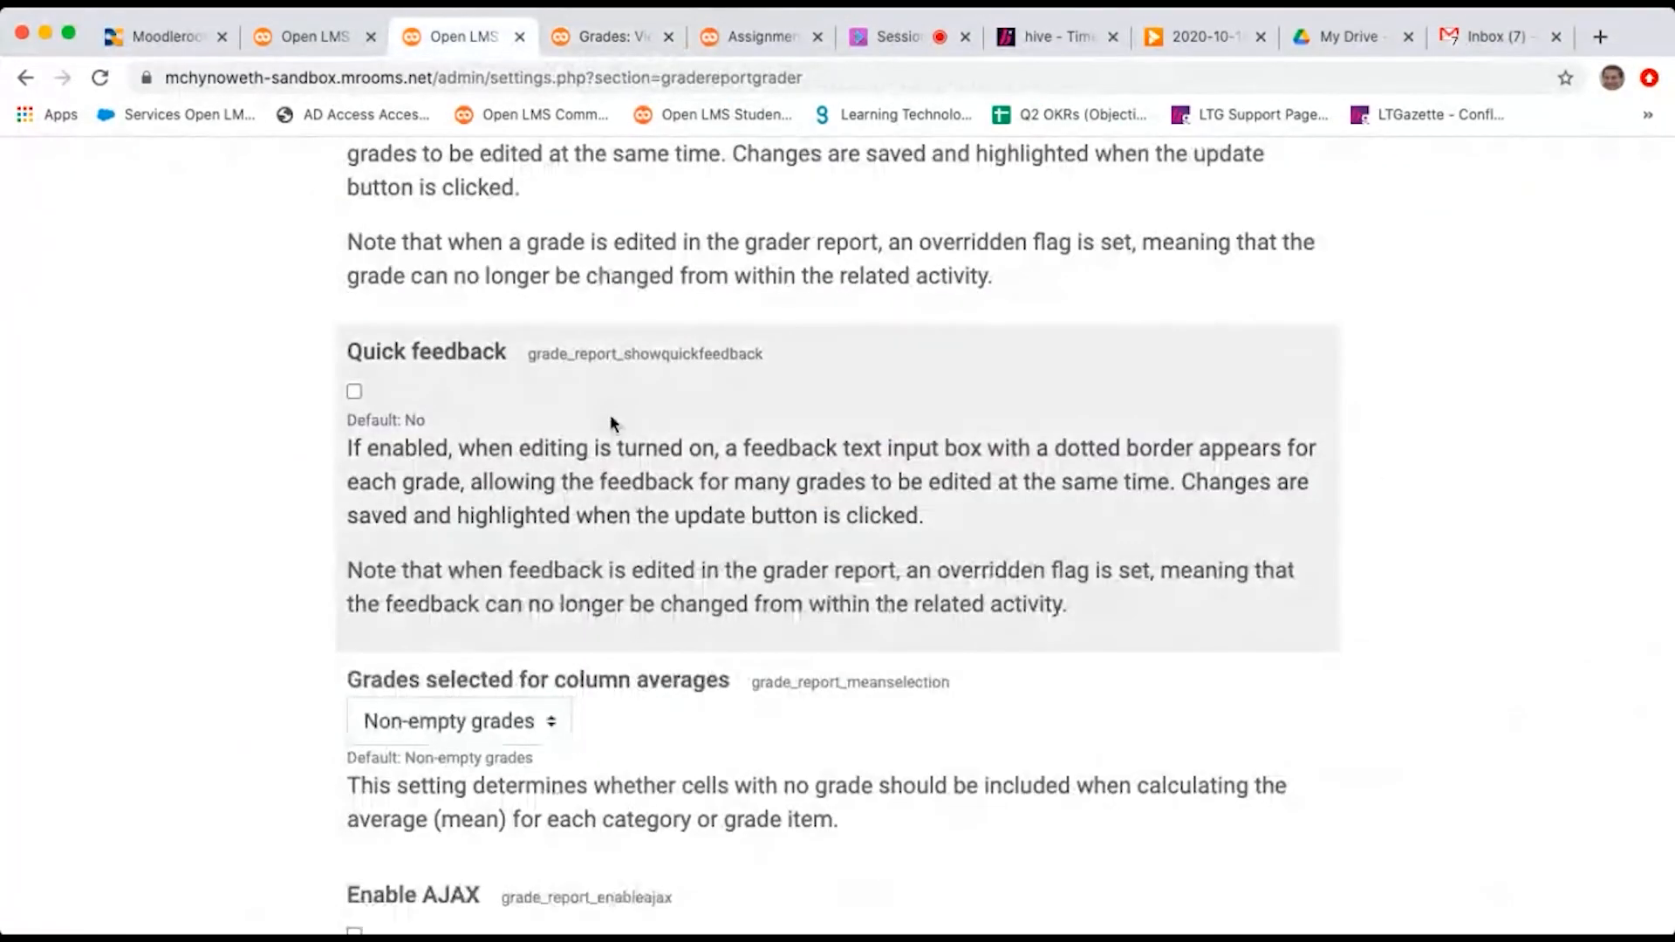
scroll(611, 423, "down", 1)
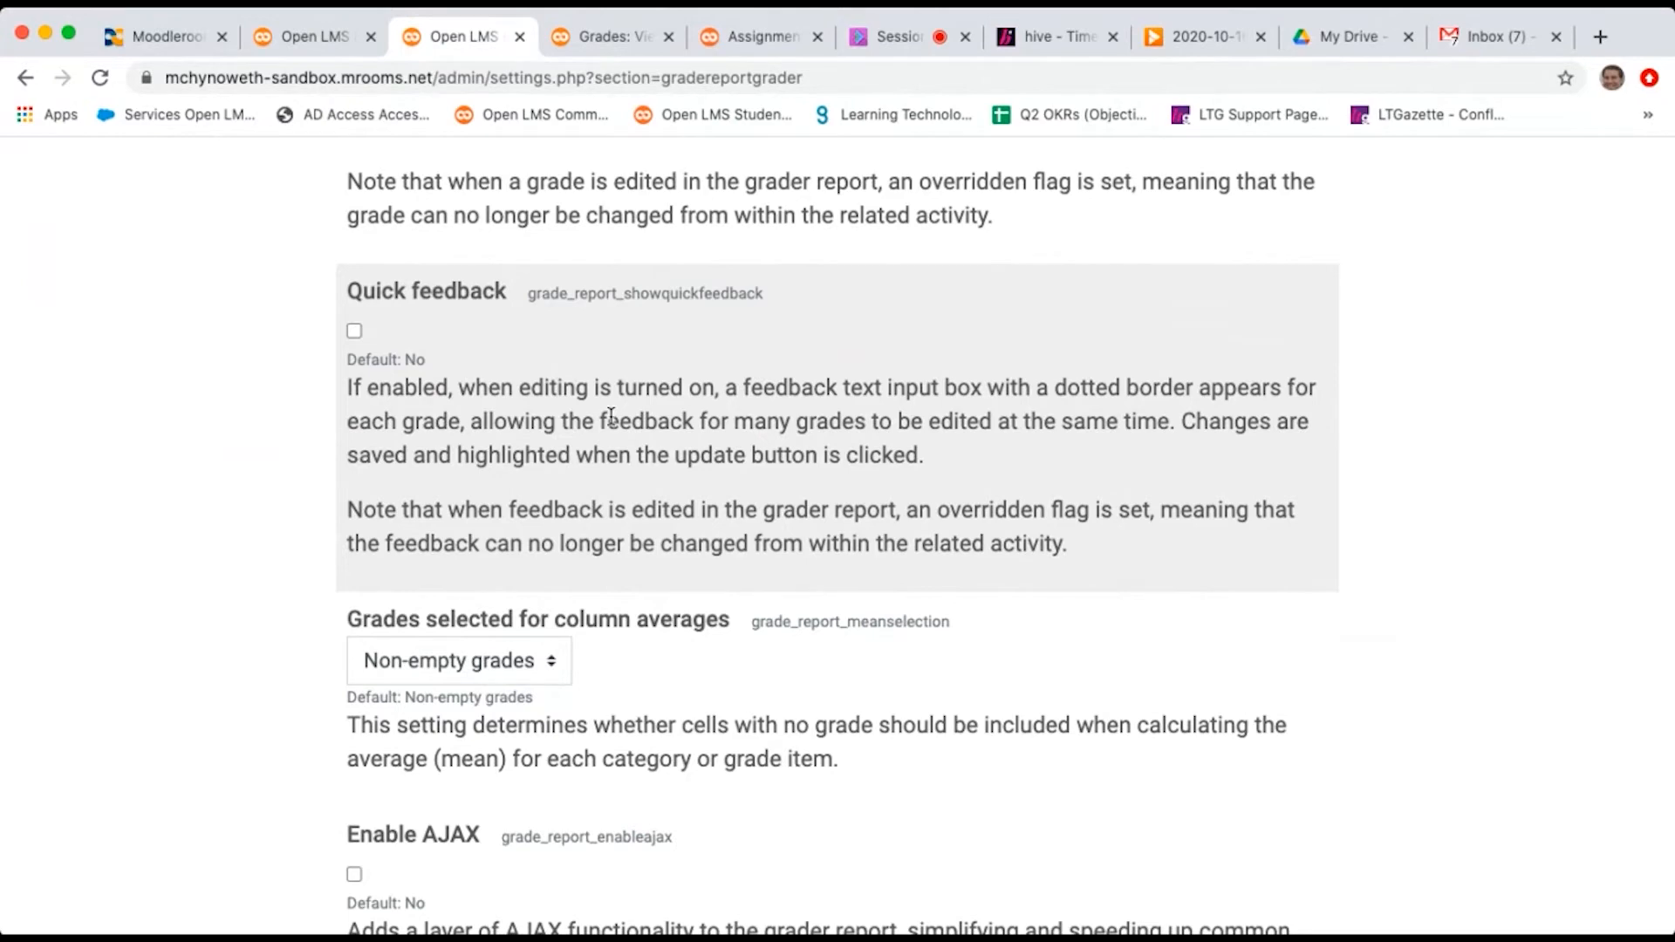
scroll(611, 417, "down", 4)
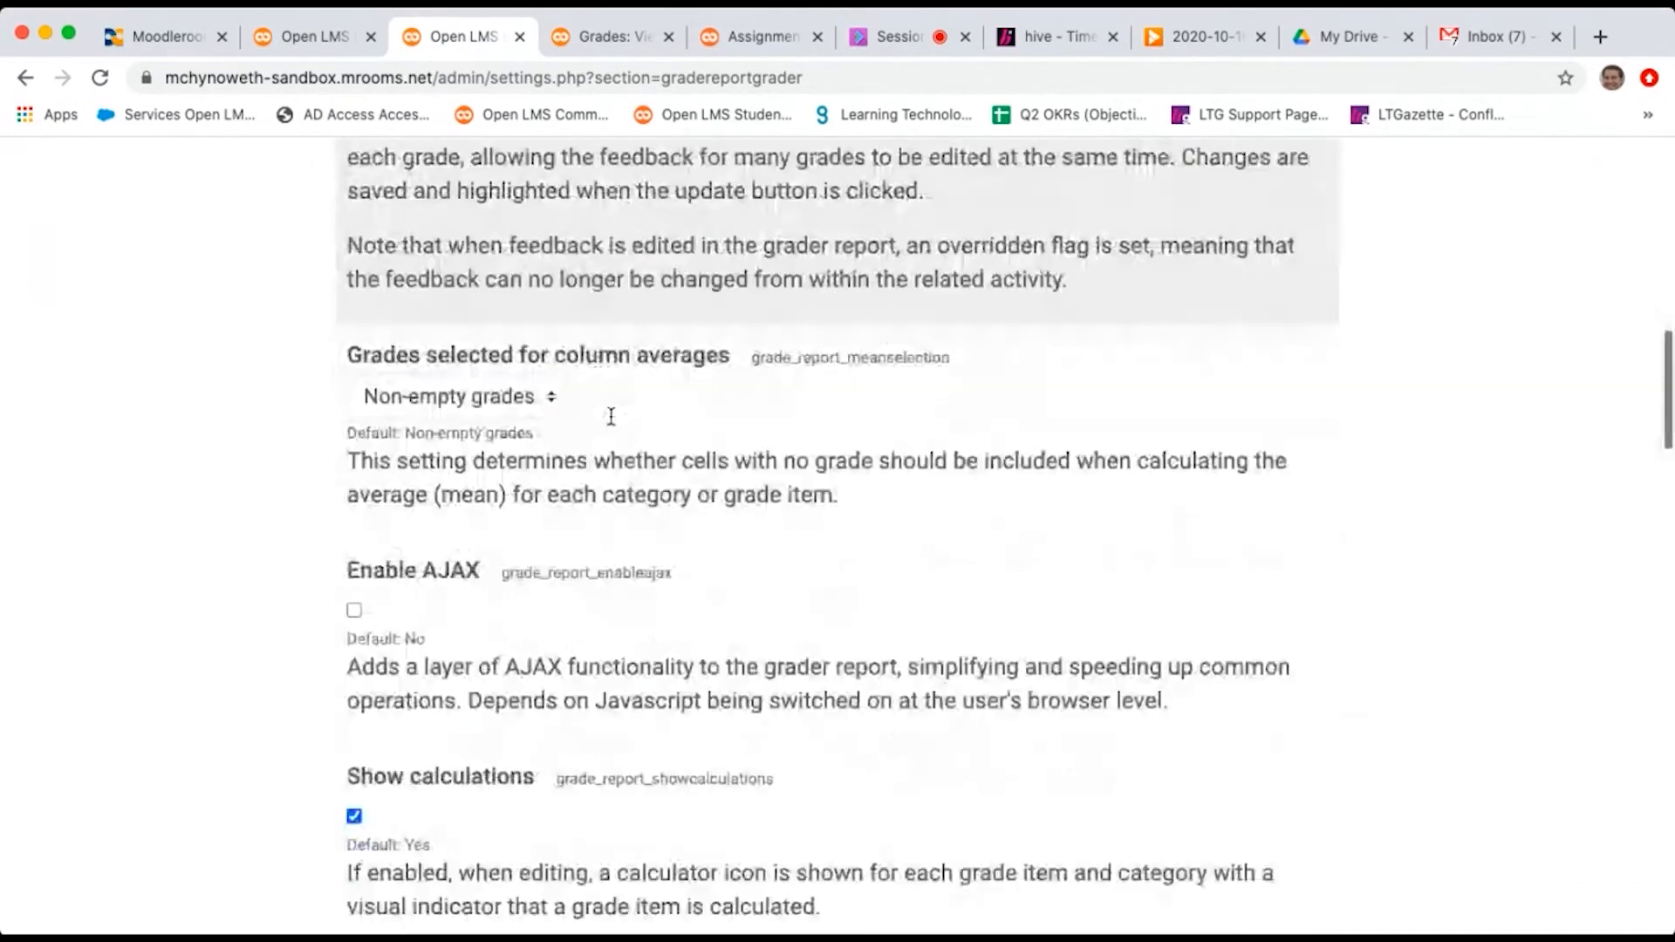
Step: Check the session chat, and review the remaining site-wide Grader report settings from Show calculations to Decimals shown in ranges
left_click(888, 37)
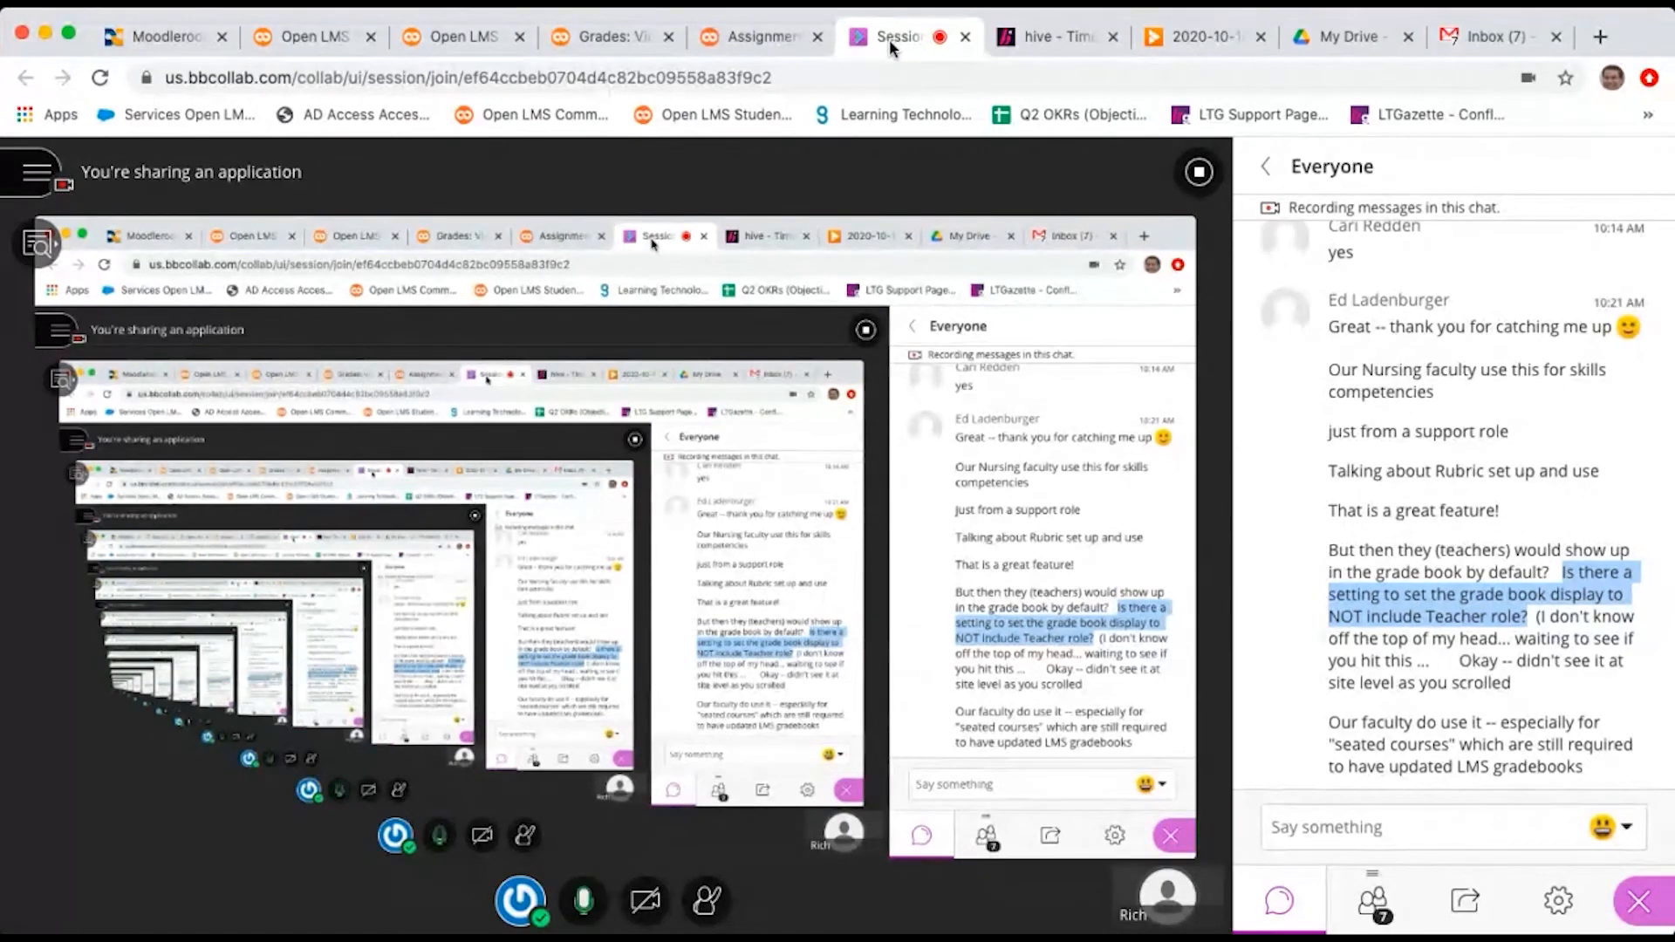
left_click(460, 35)
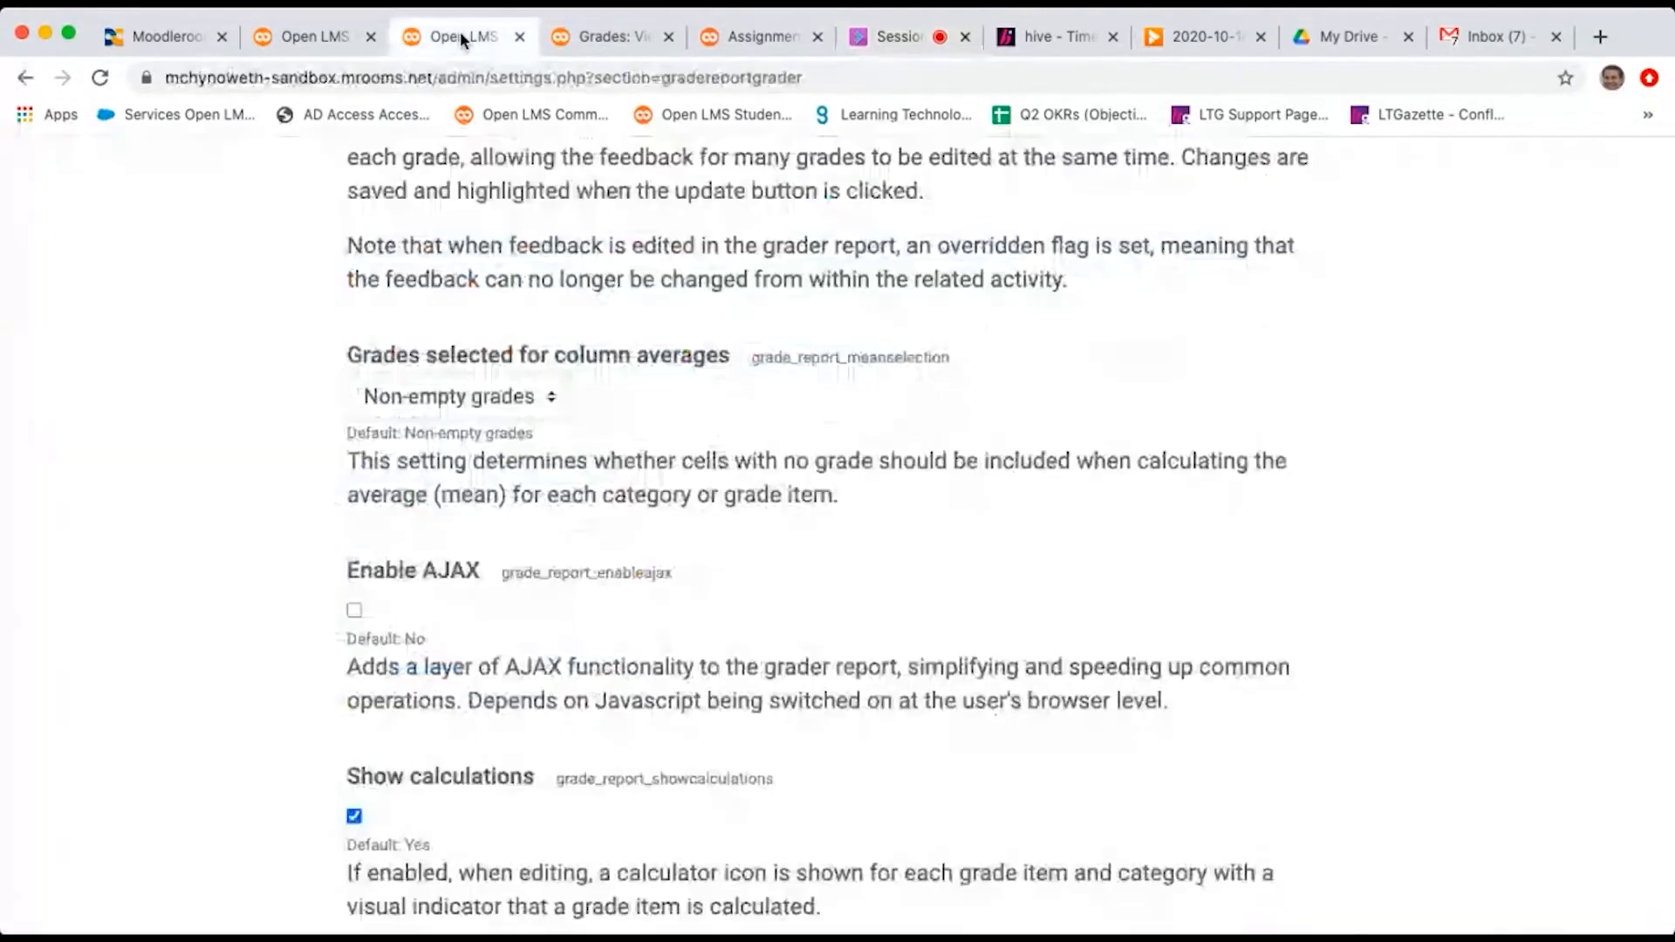
scroll(397, 462, "down", 5)
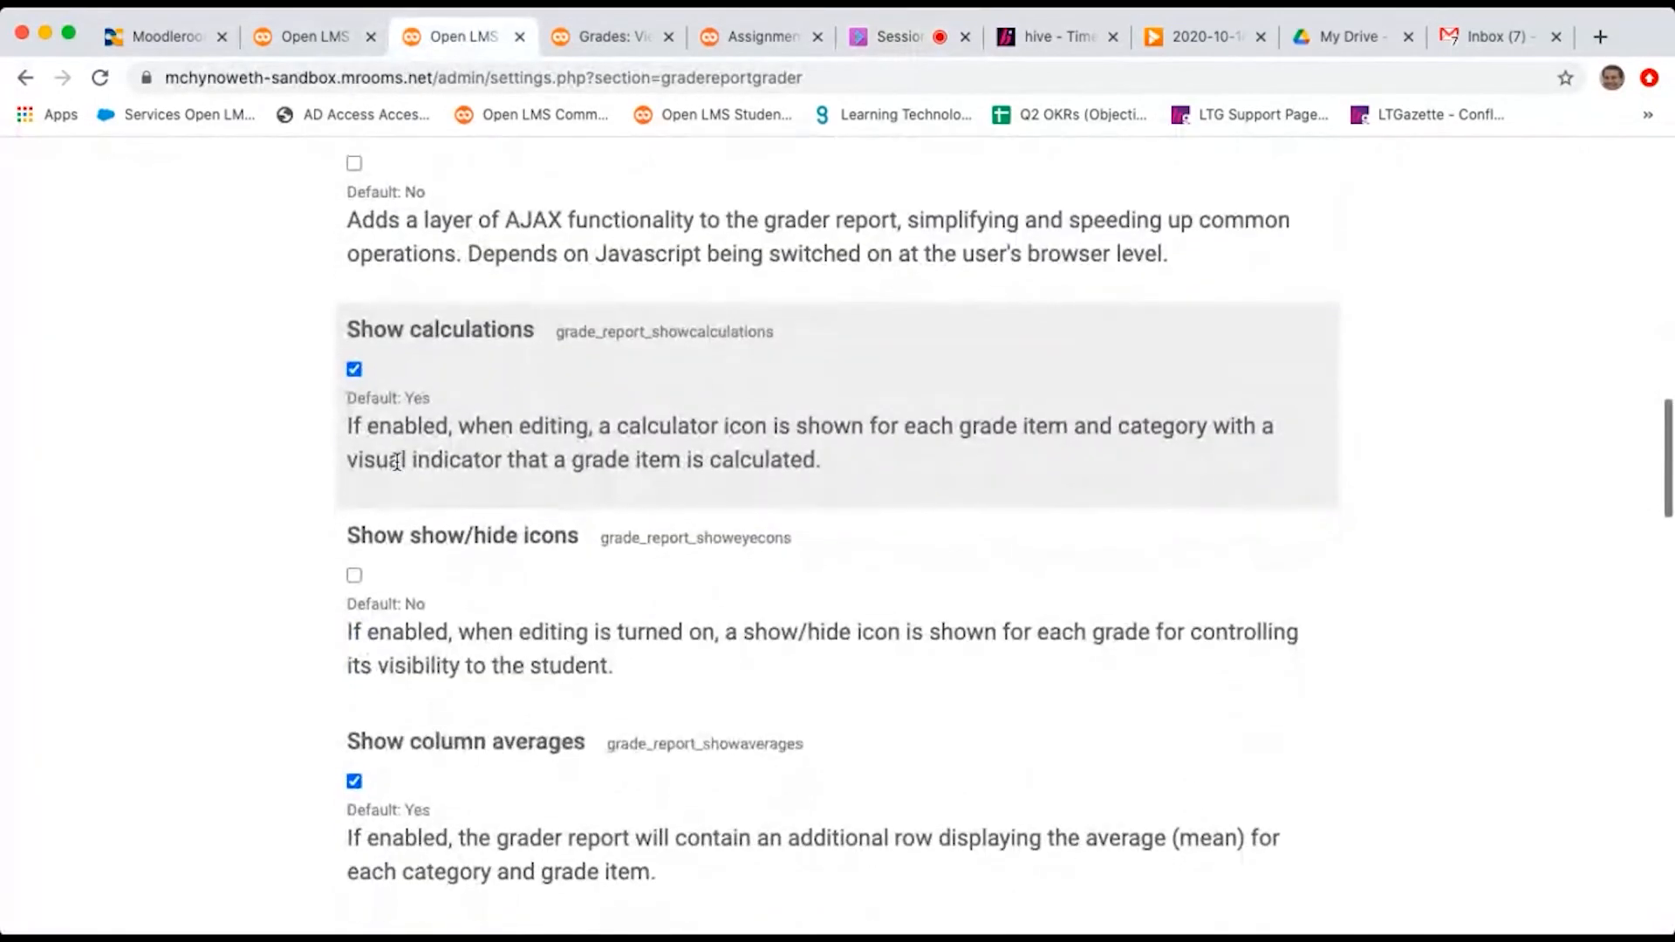
scroll(543, 422, "down", 9)
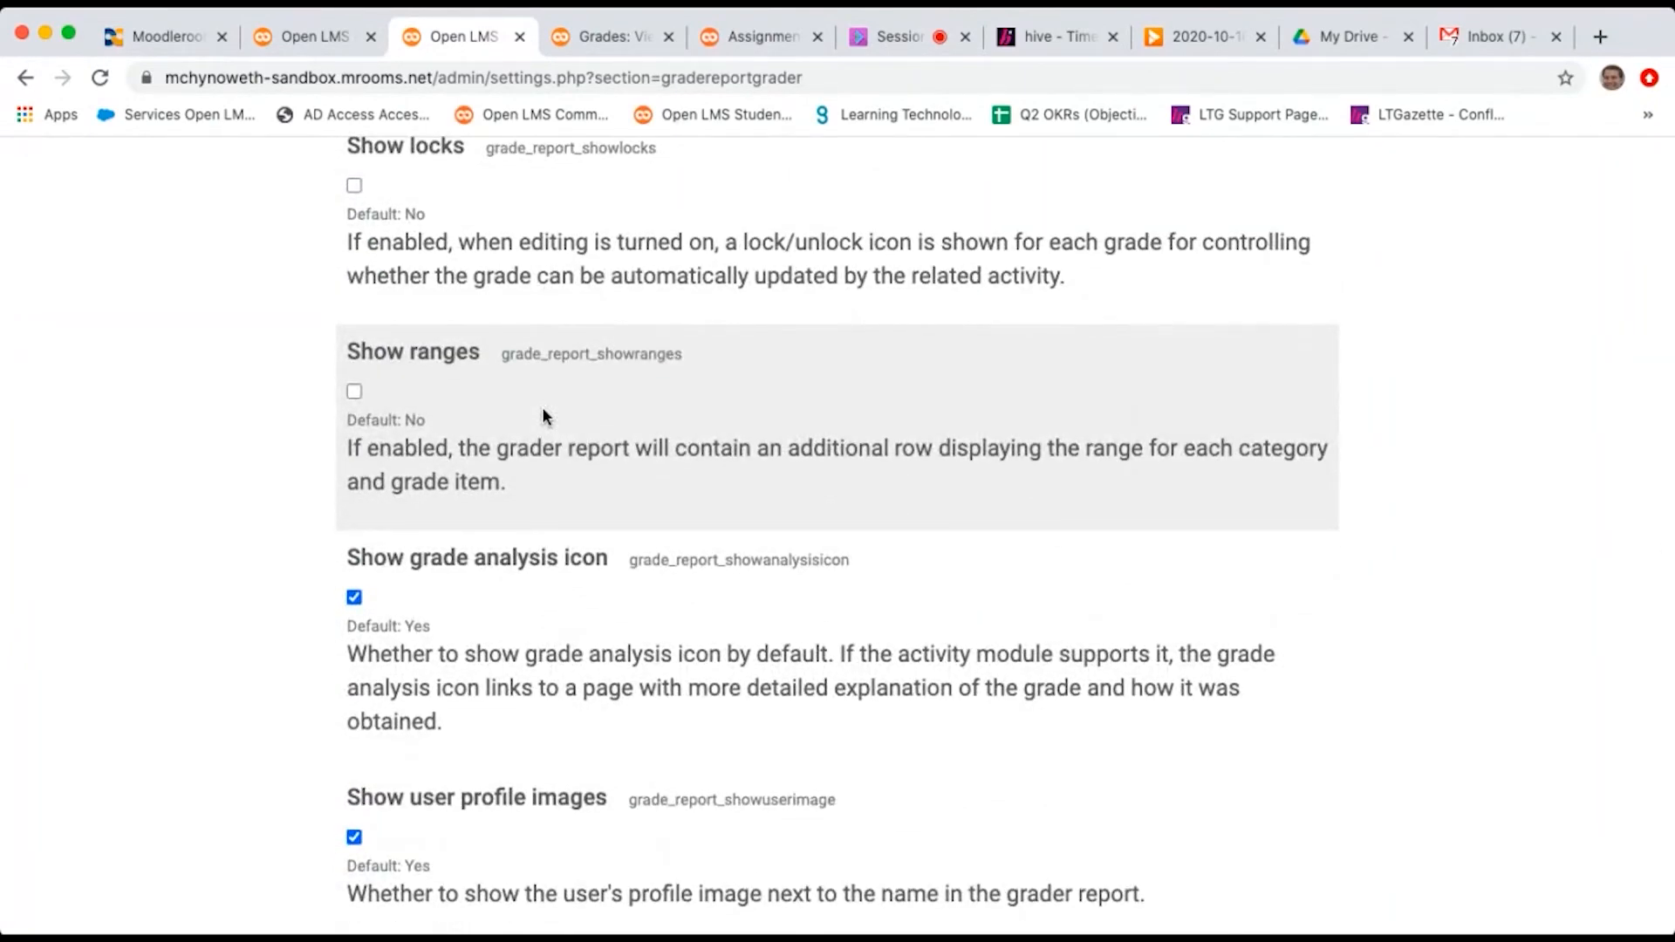
scroll(542, 414, "up", 3)
scroll(542, 414, "down", 3)
scroll(542, 415, "down", 9)
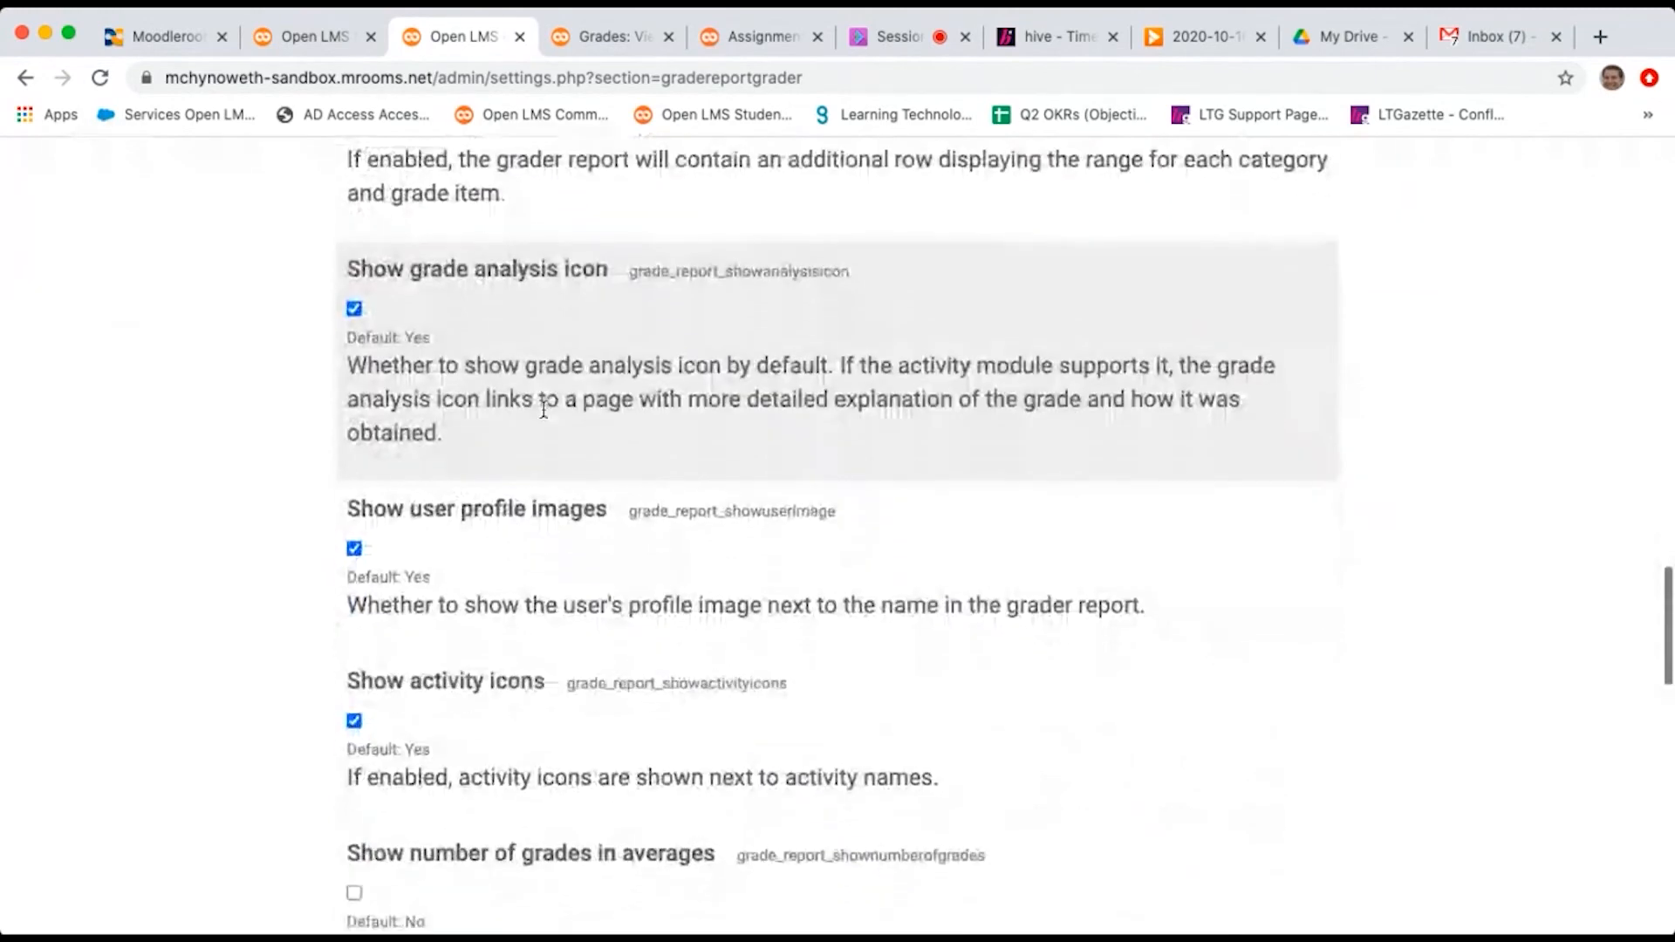
scroll(542, 415, "down", 2)
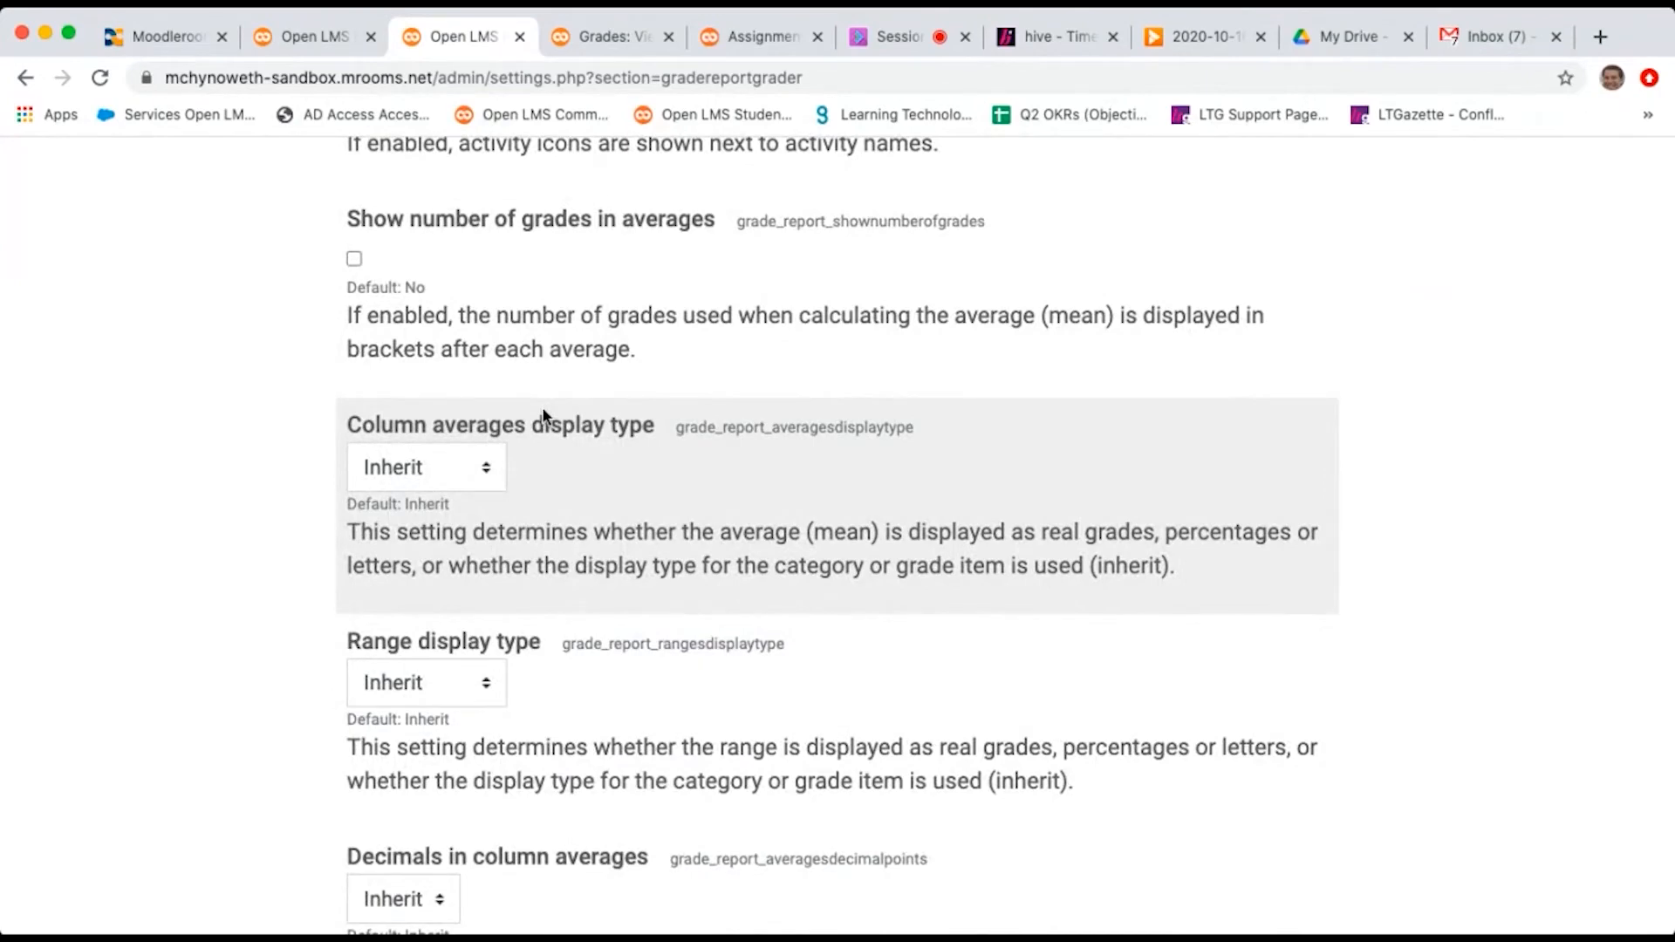
scroll(543, 415, "down", 4)
scroll(543, 415, "up", 14)
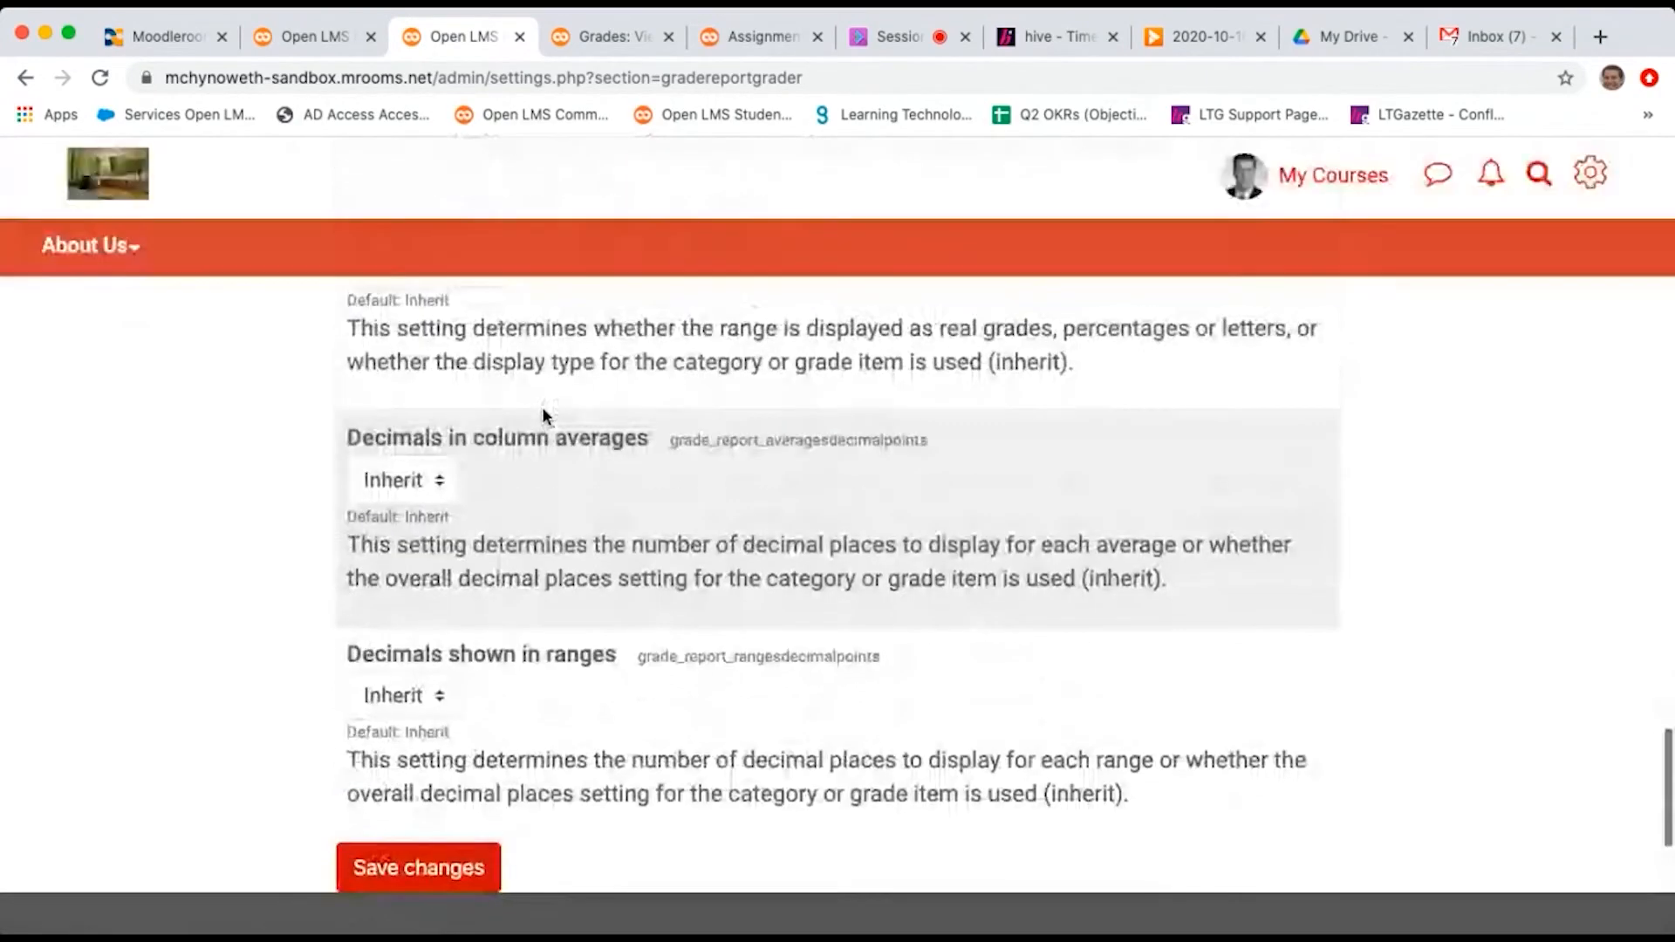
scroll(543, 415, "up", 6)
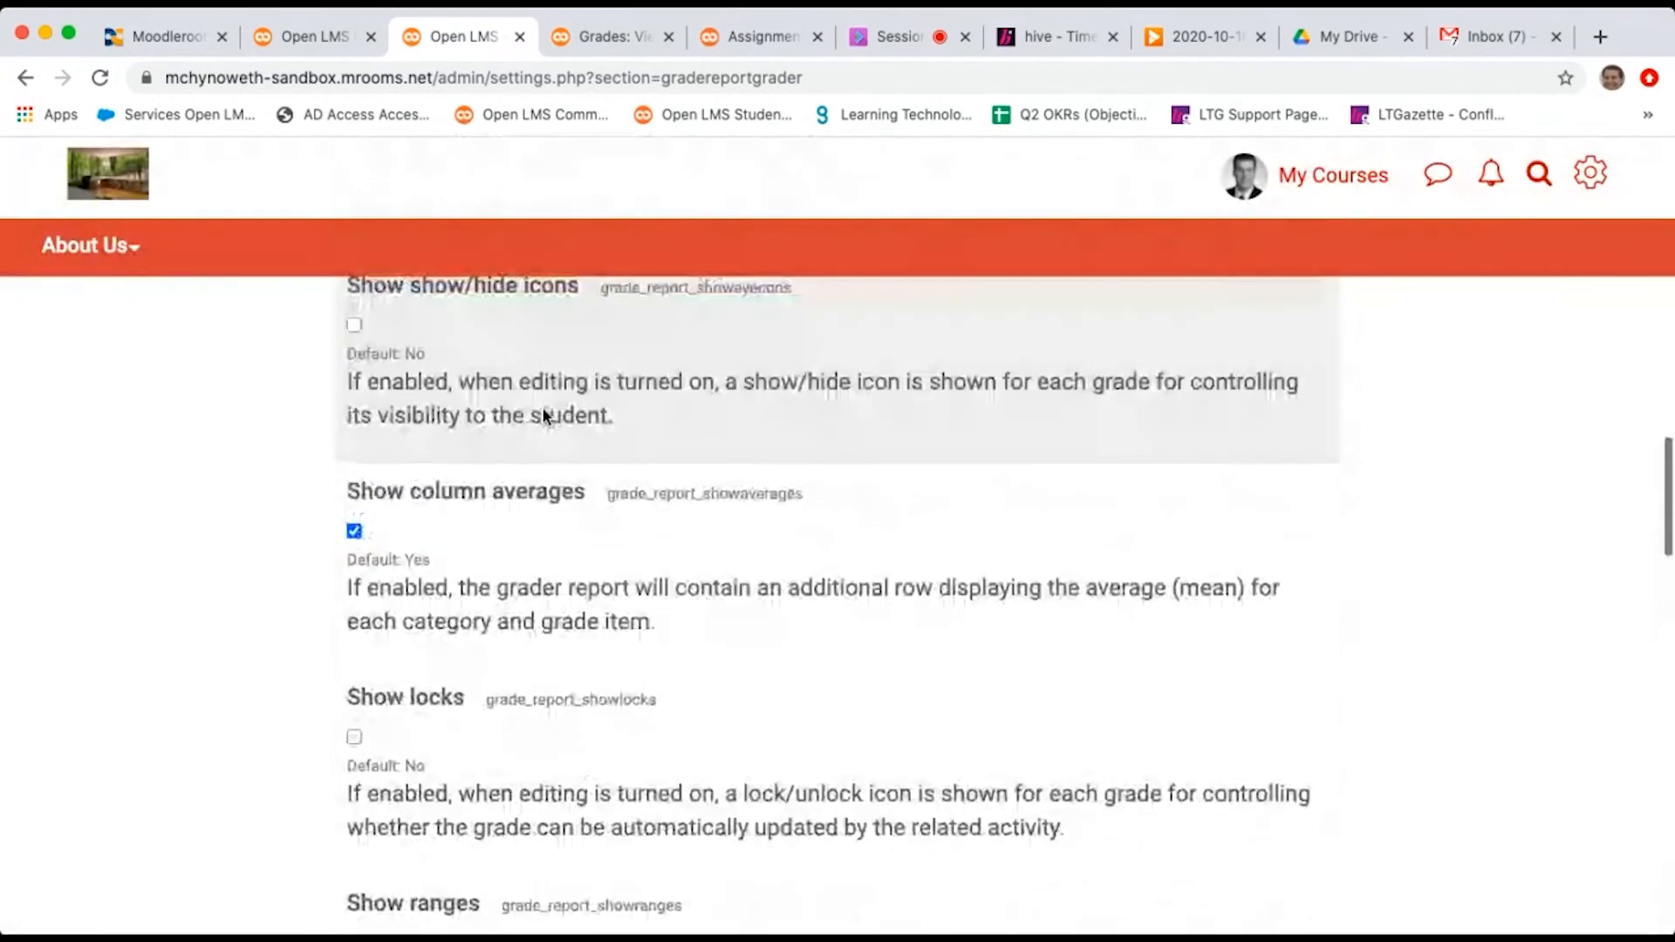
scroll(526, 494, "up", 4)
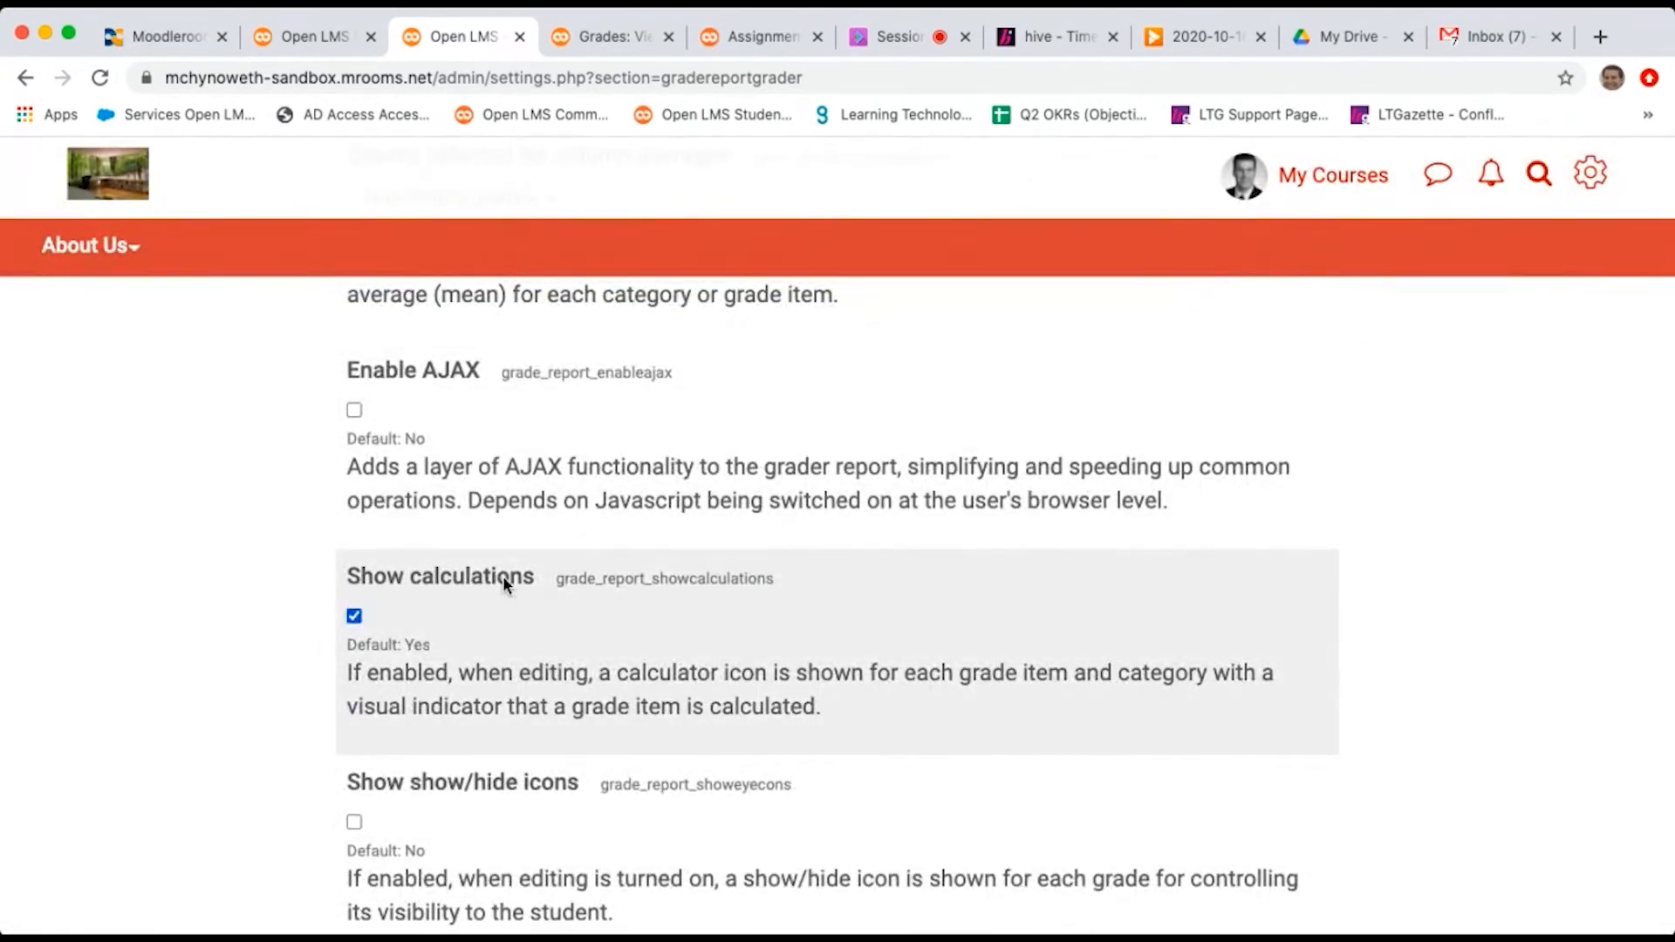
Step: Switch the course gradebook from the Grader report to Gradebook setup and view the edit options for the Course total
left_click(625, 26)
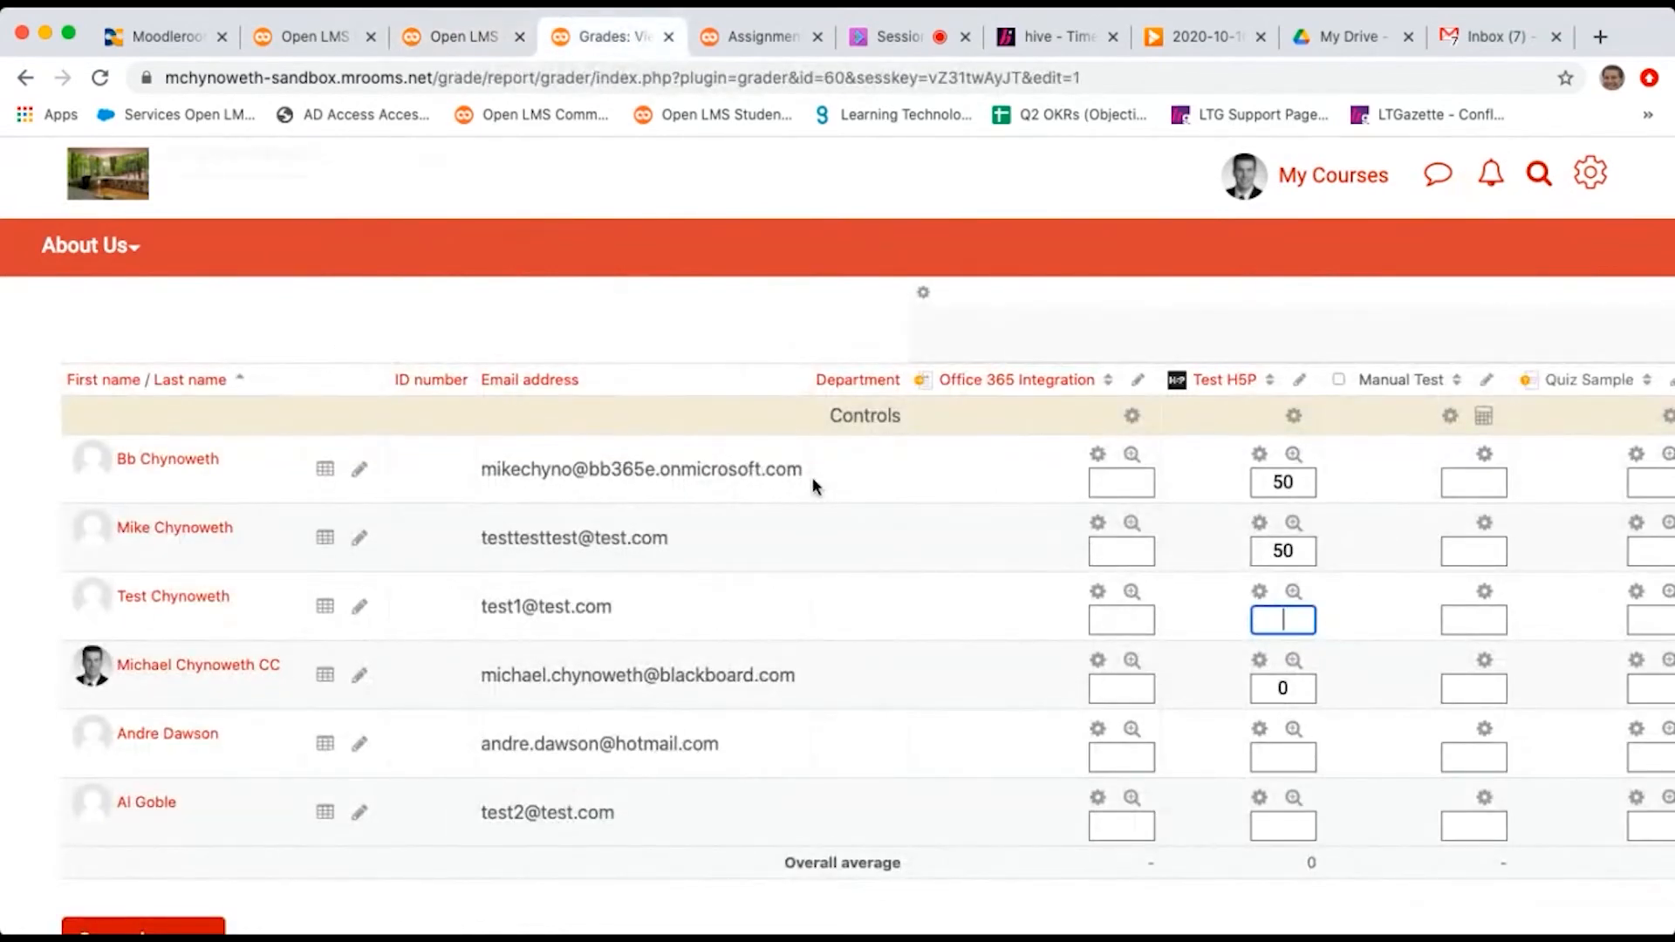
scroll(813, 482, "up", 6)
scroll(814, 486, "up", 1)
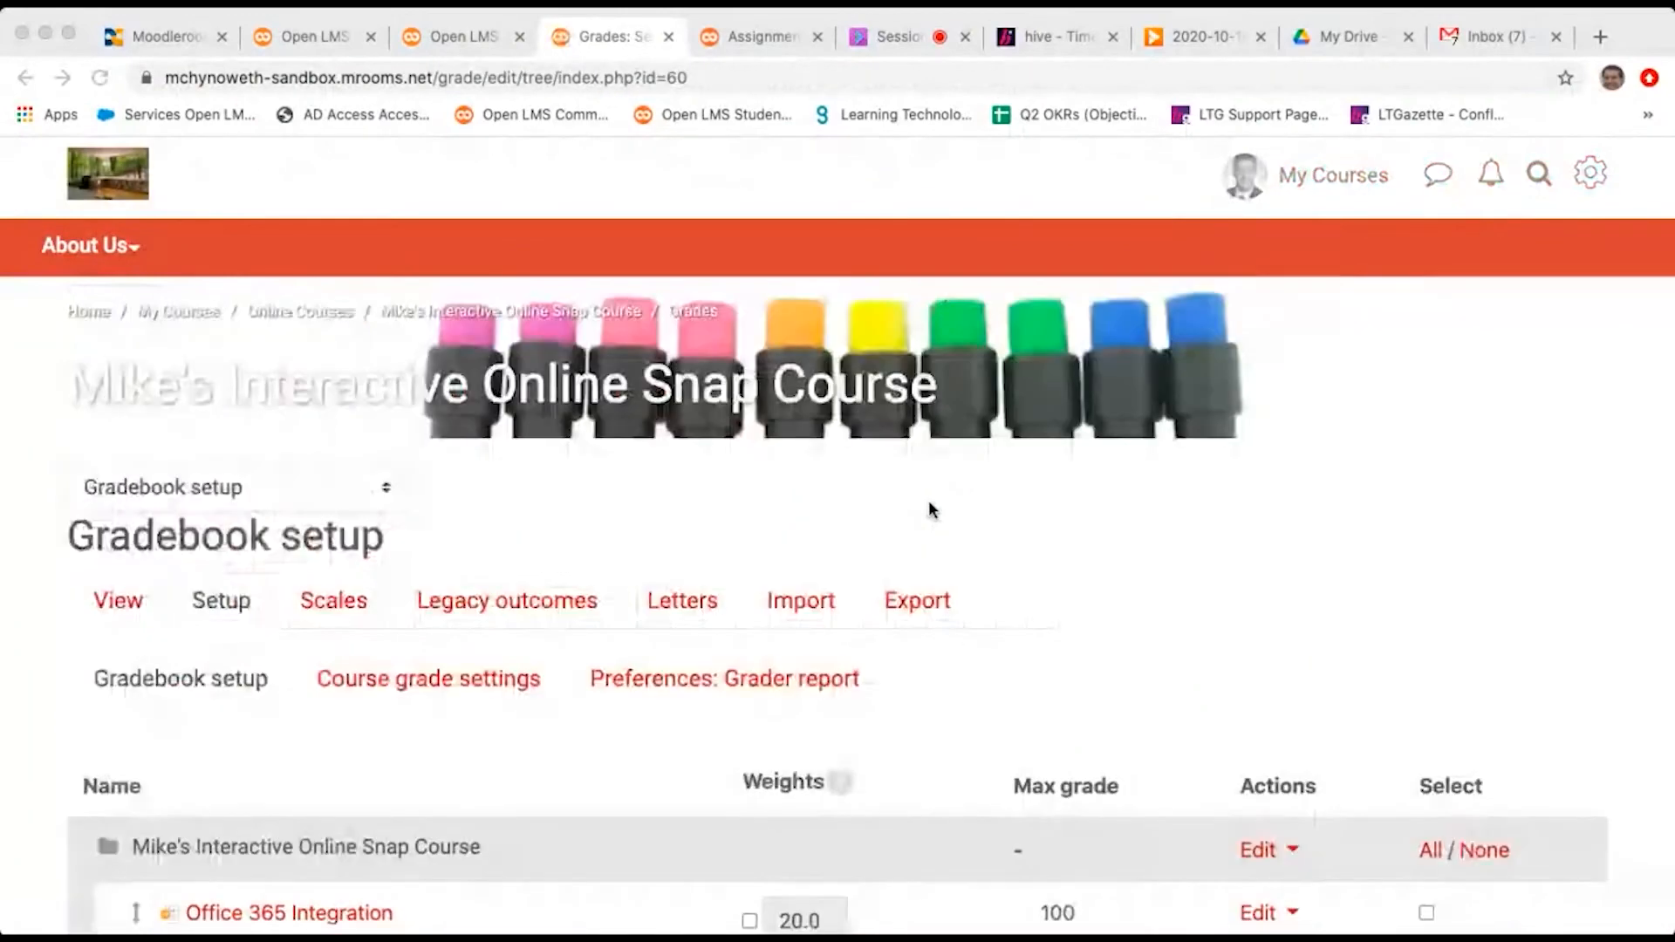
scroll(930, 510, "down", 15)
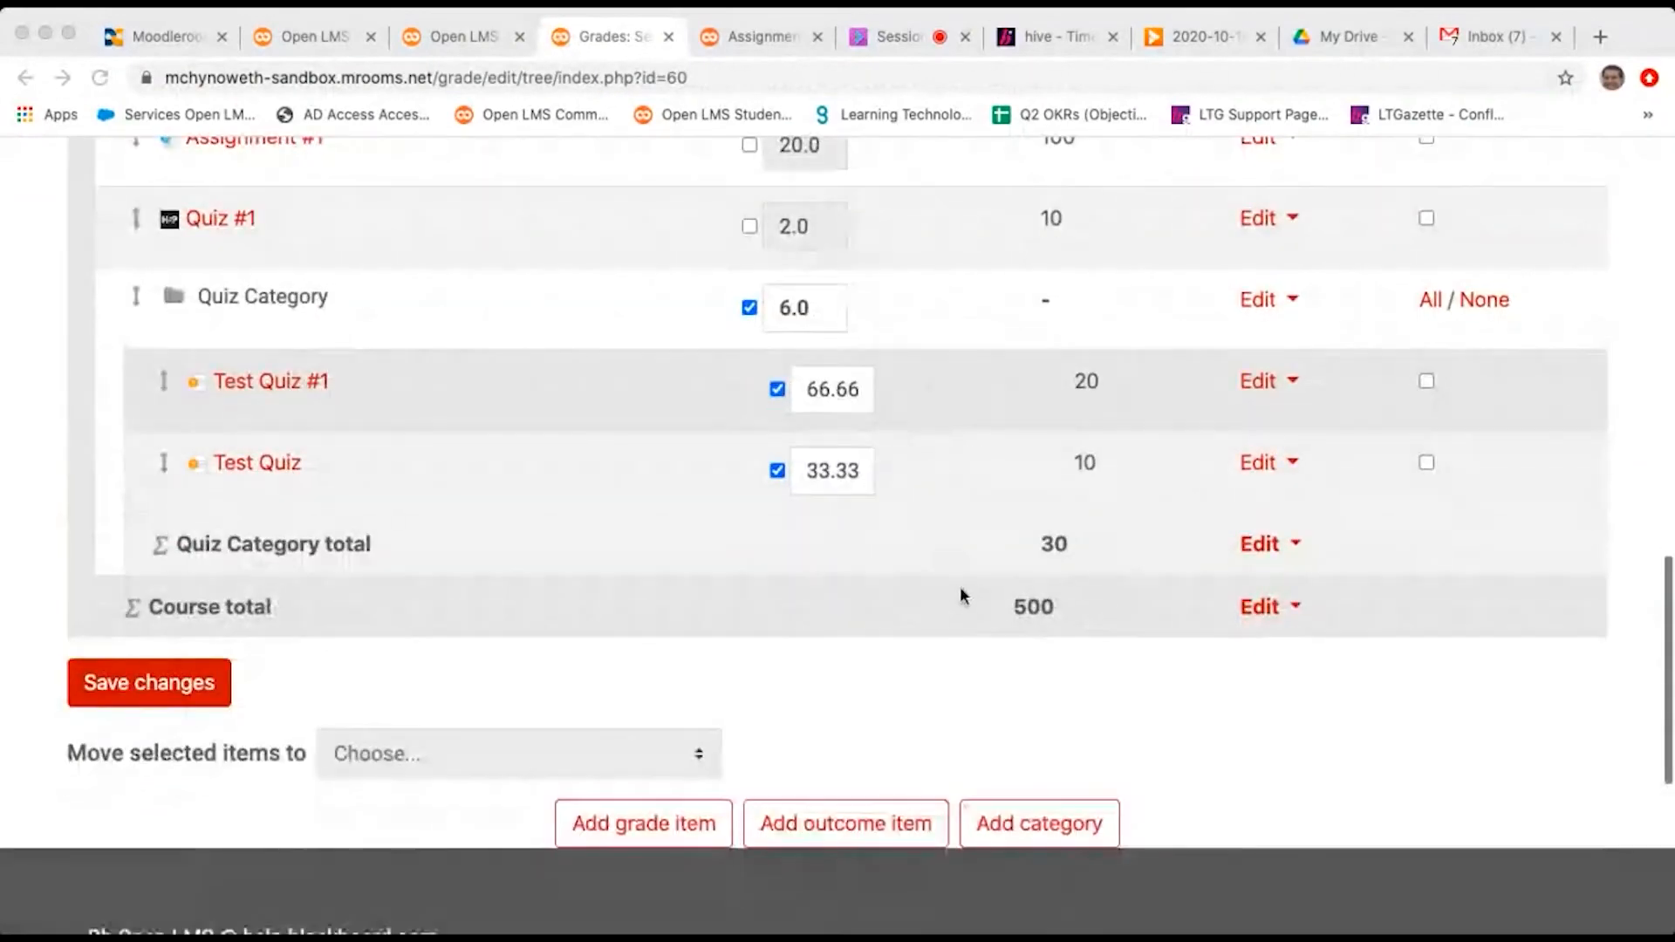
left_click(1257, 609)
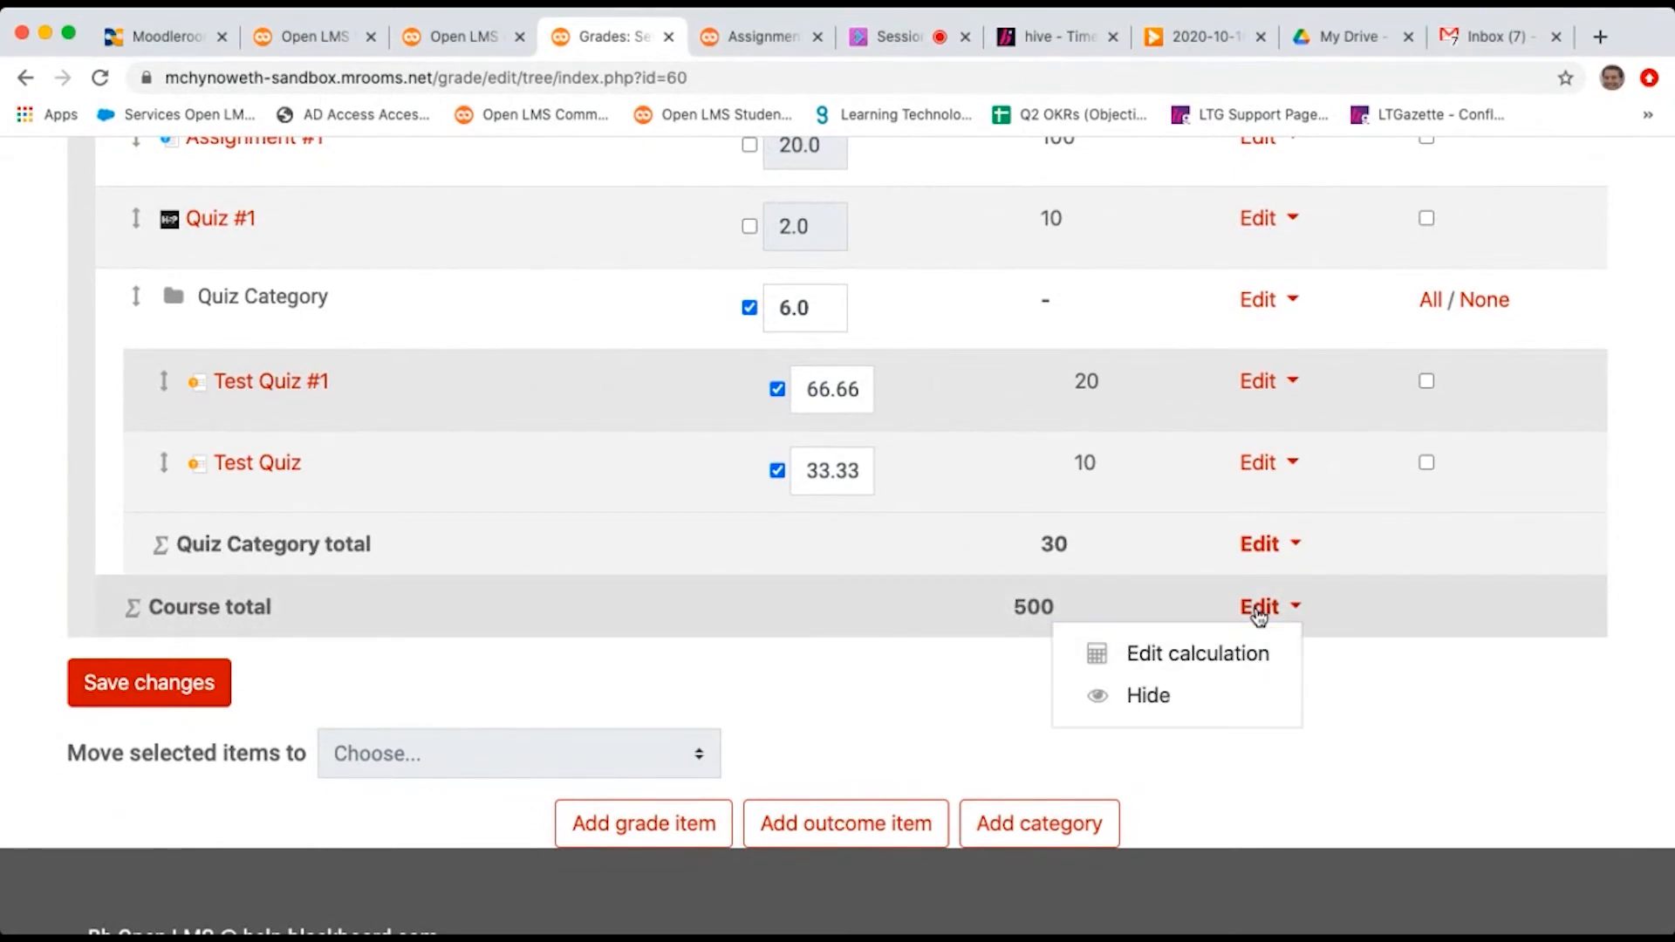
left_click(1259, 611)
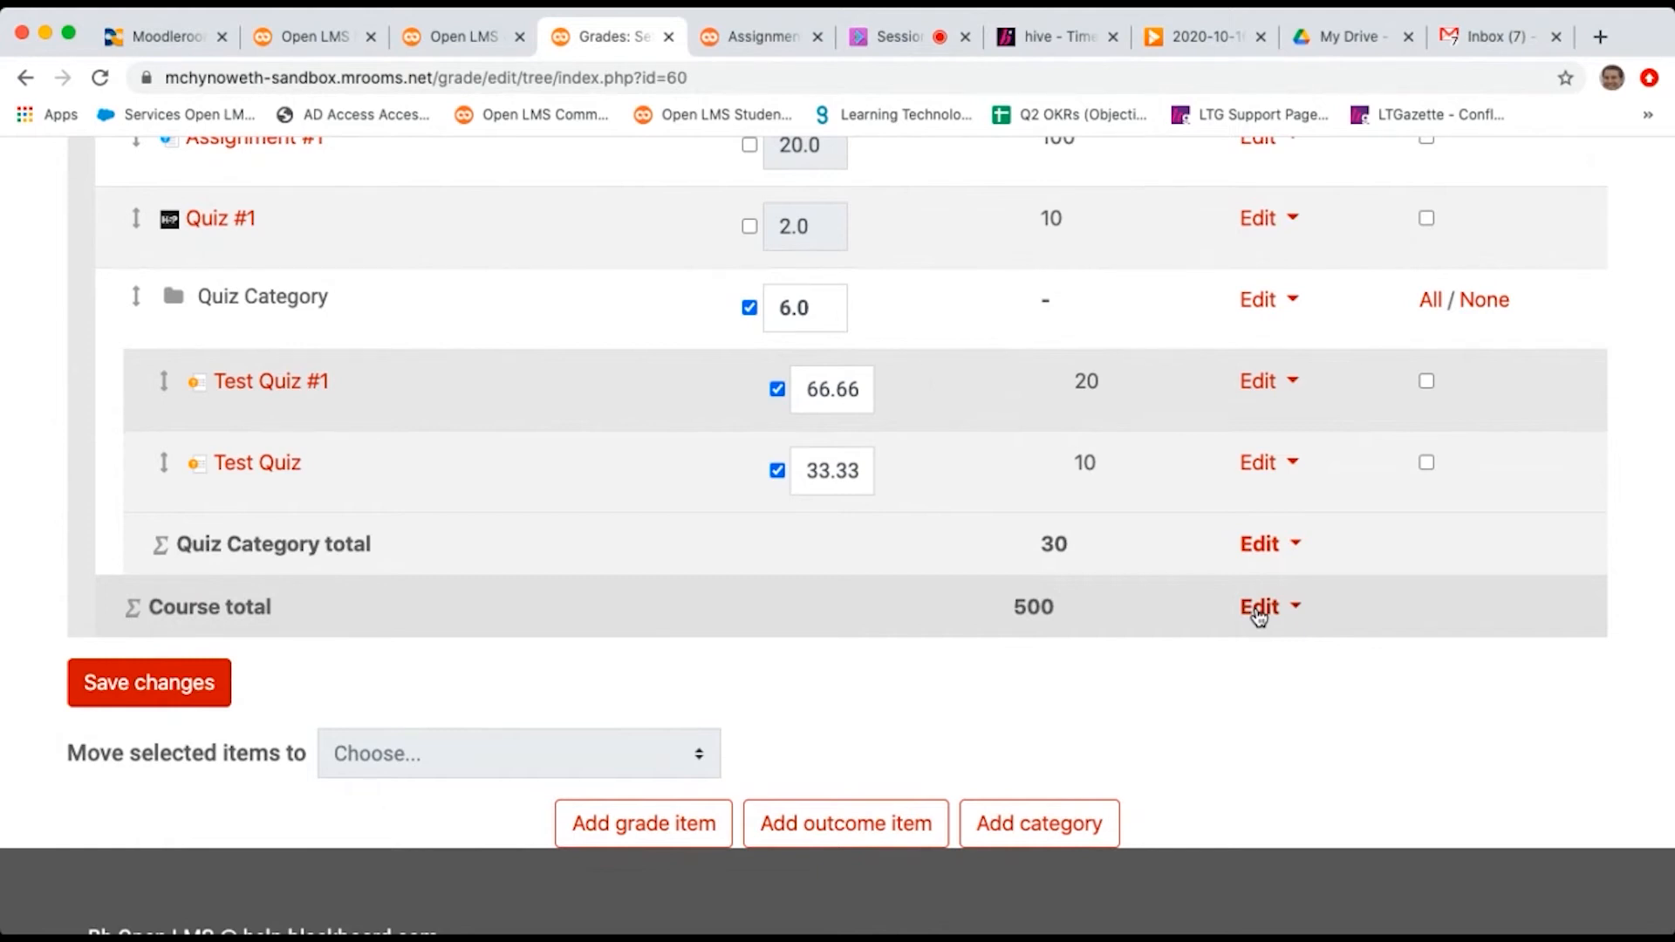
left_click(1260, 609)
Step: Return to the site-wide Grader report settings and review the Show calculations option
left_click(482, 33)
scroll(530, 338, "up", 10)
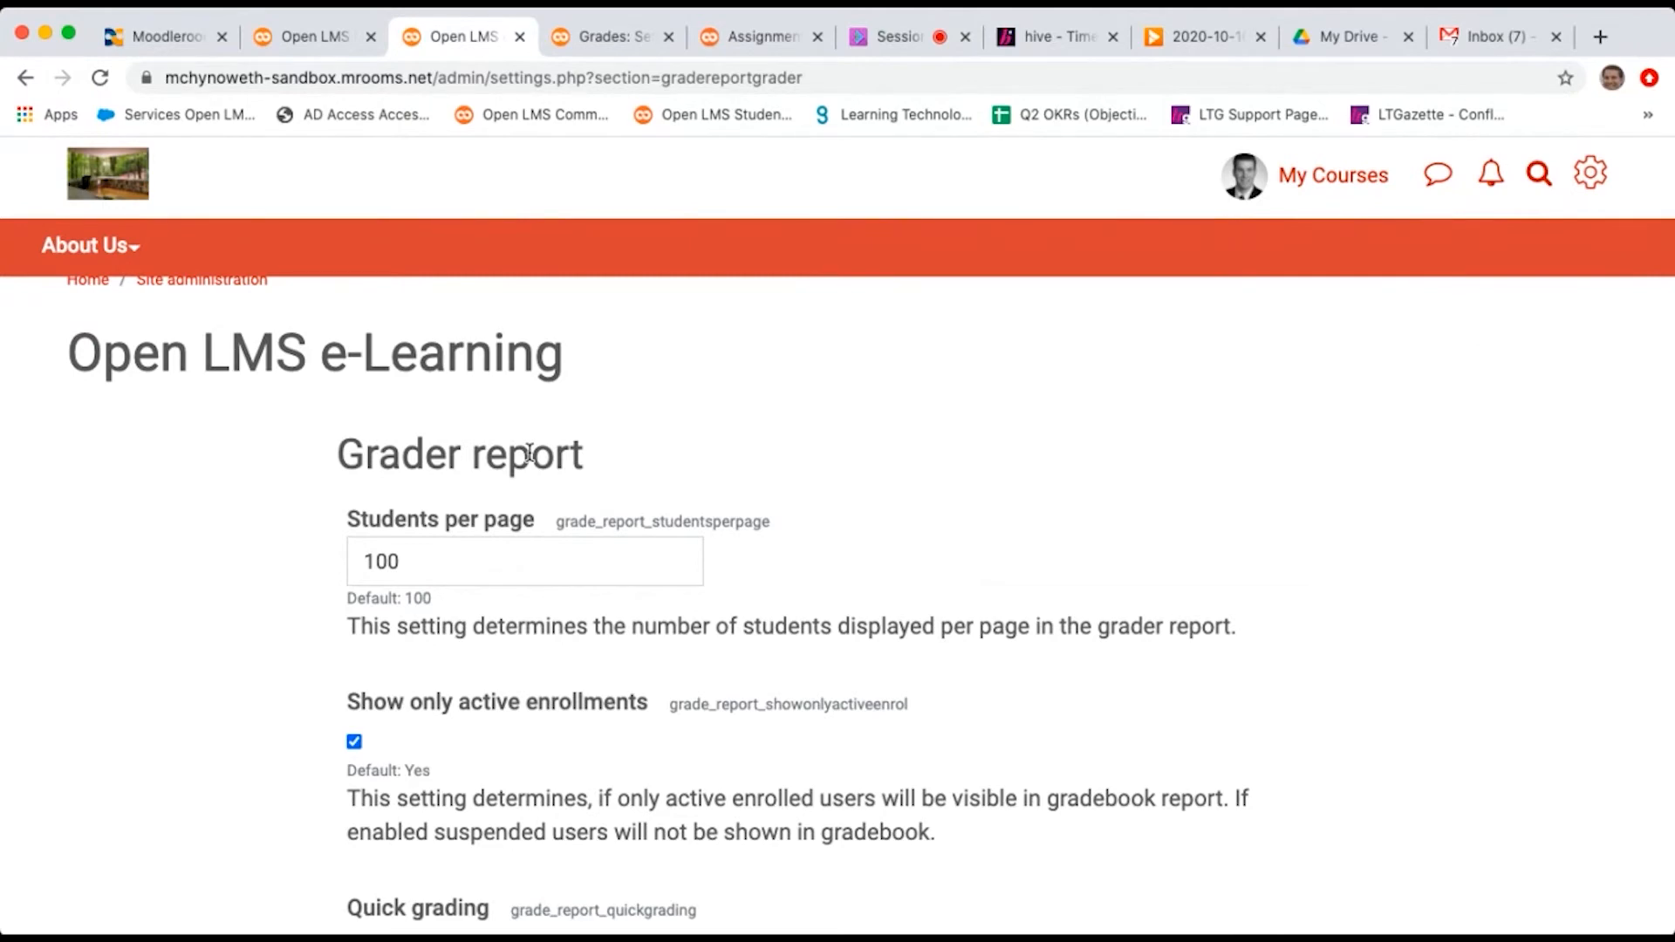
scroll(529, 453, "down", 12)
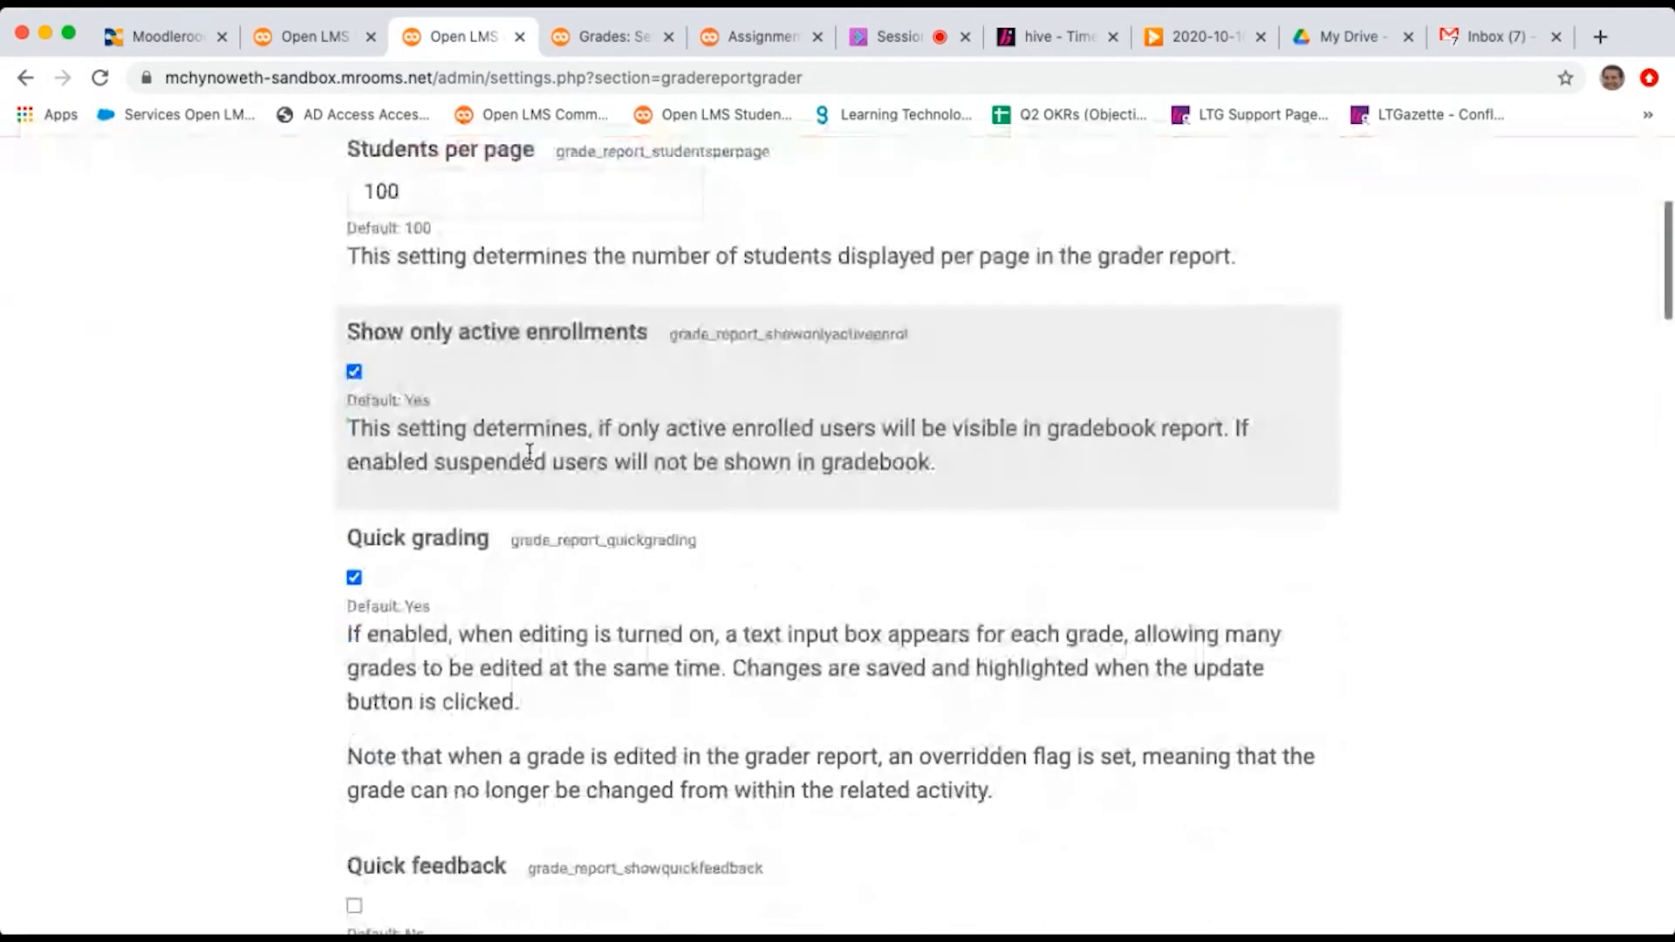
scroll(529, 453, "down", 5)
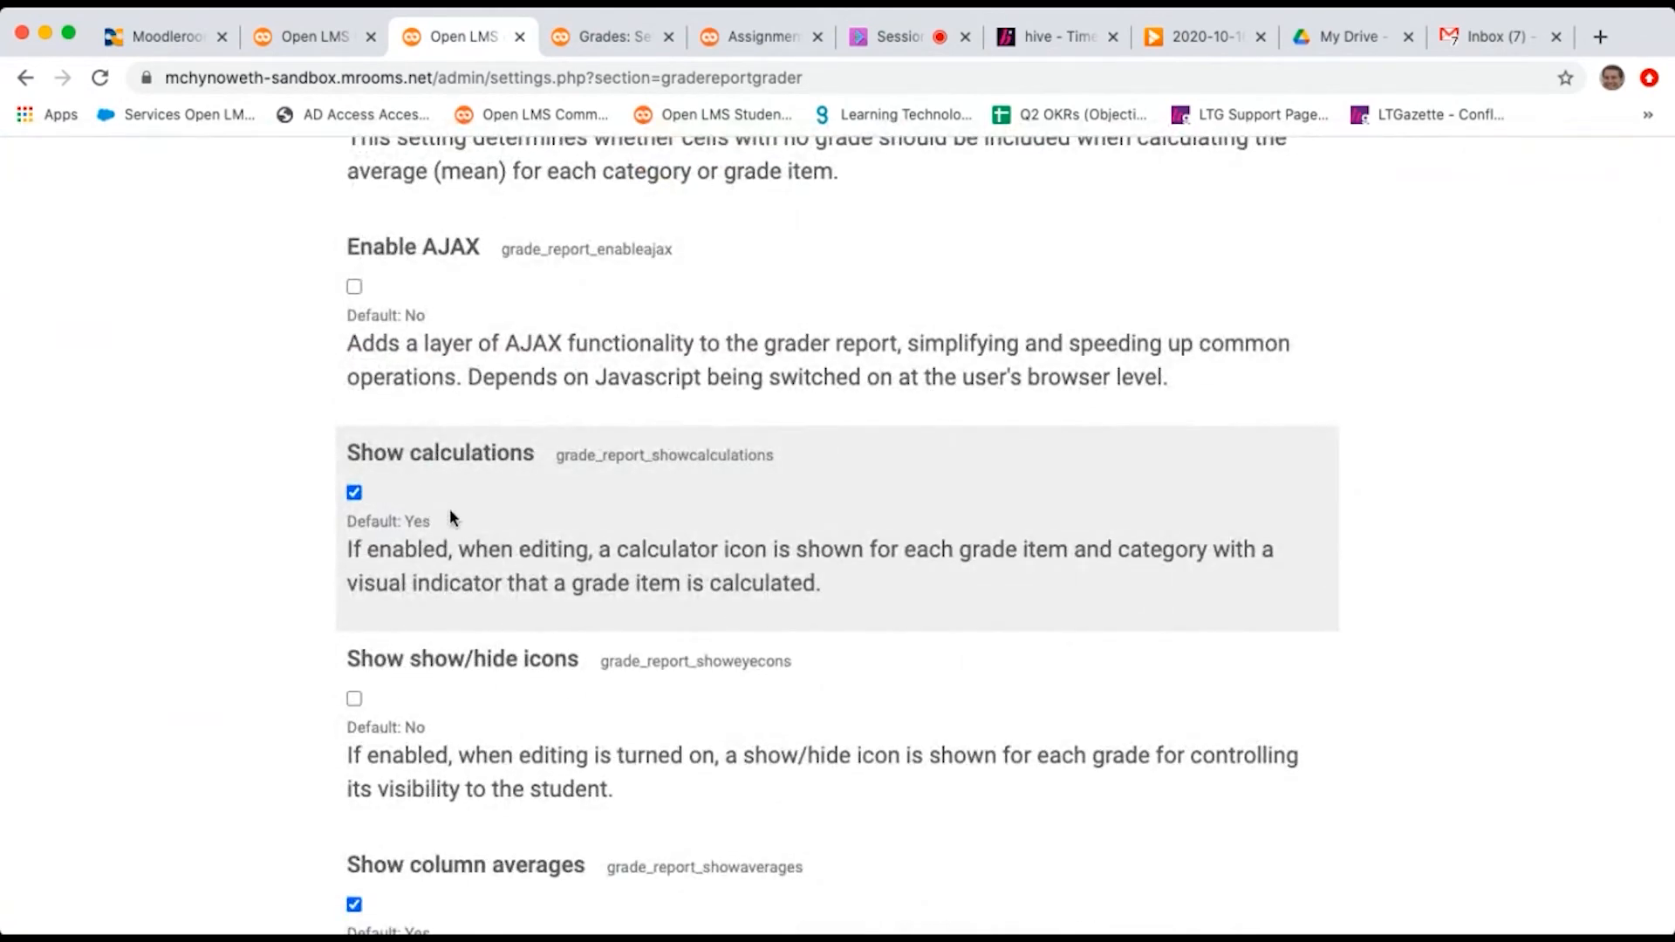
Step: Open the calculation editor for the Course total from the course's Gradebook setup and look over its ID numbers list
left_click(590, 37)
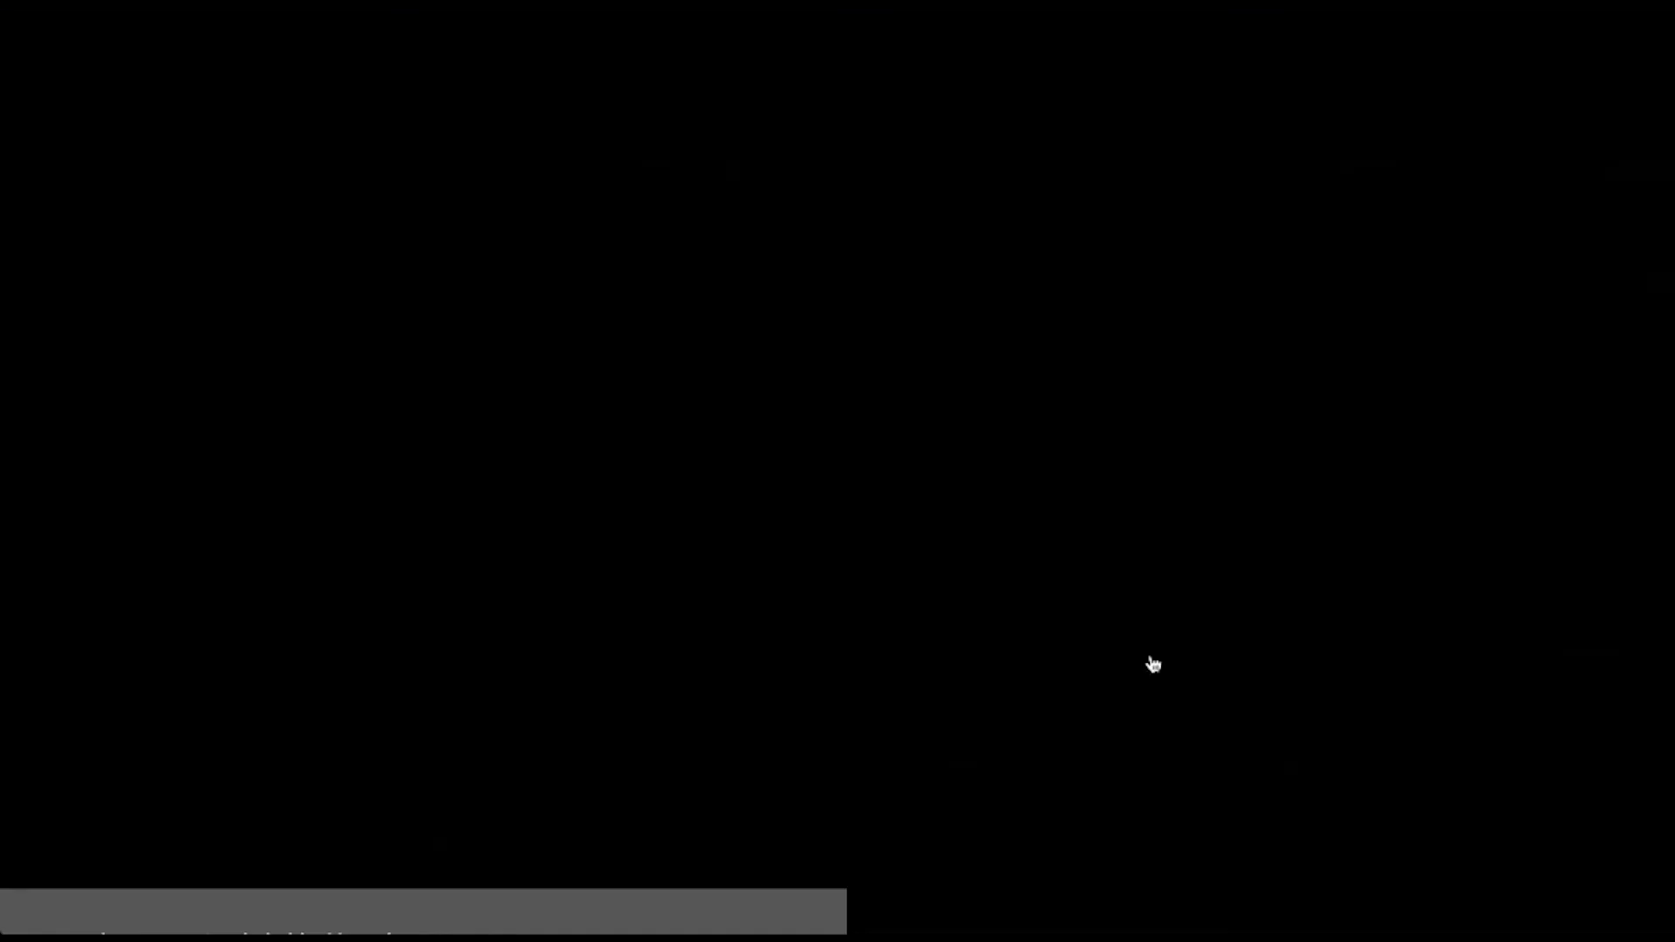
scroll(1149, 661, "down", 10)
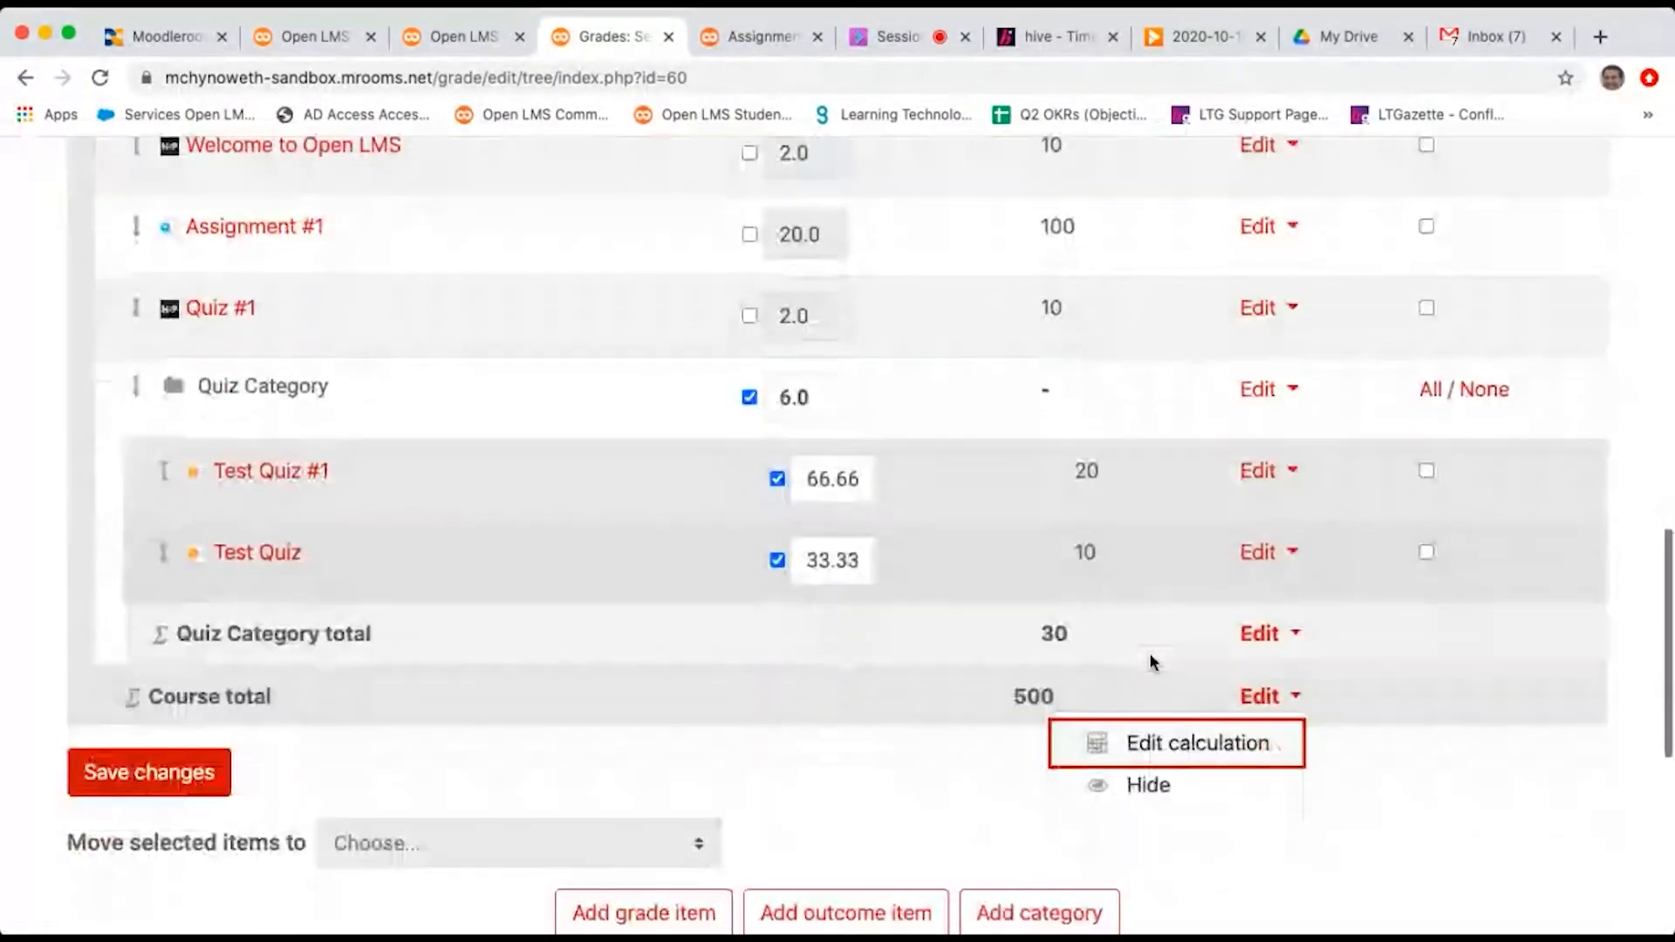
left_click(1174, 744)
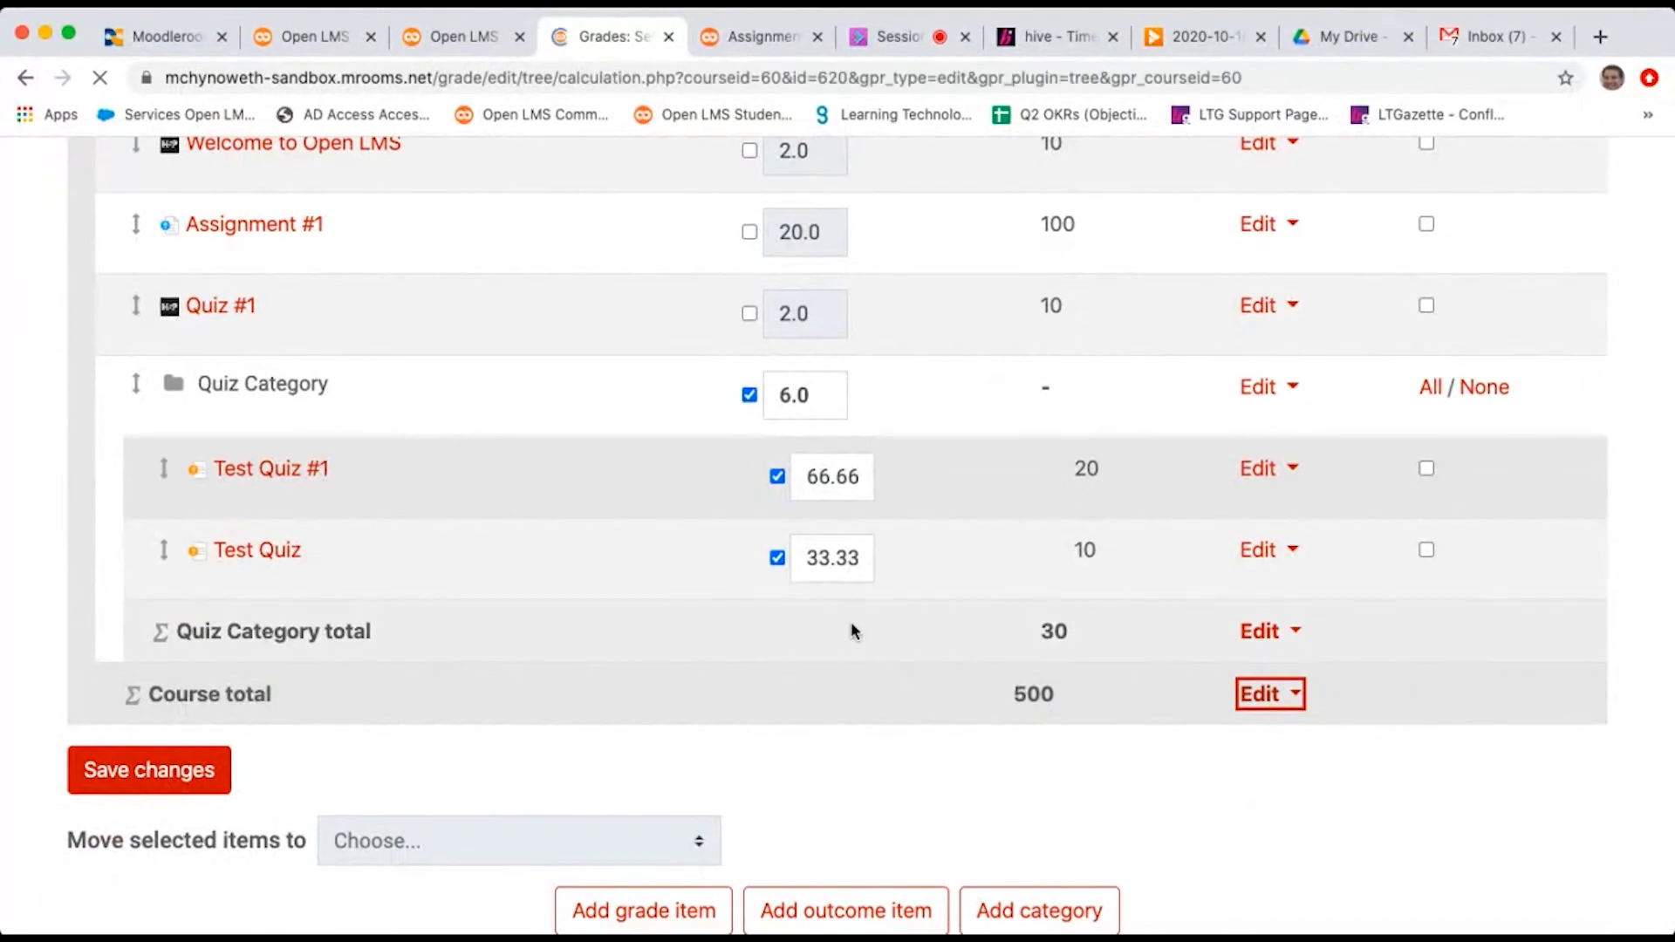
scroll(852, 628, "down", 5)
scroll(854, 632, "up", 1)
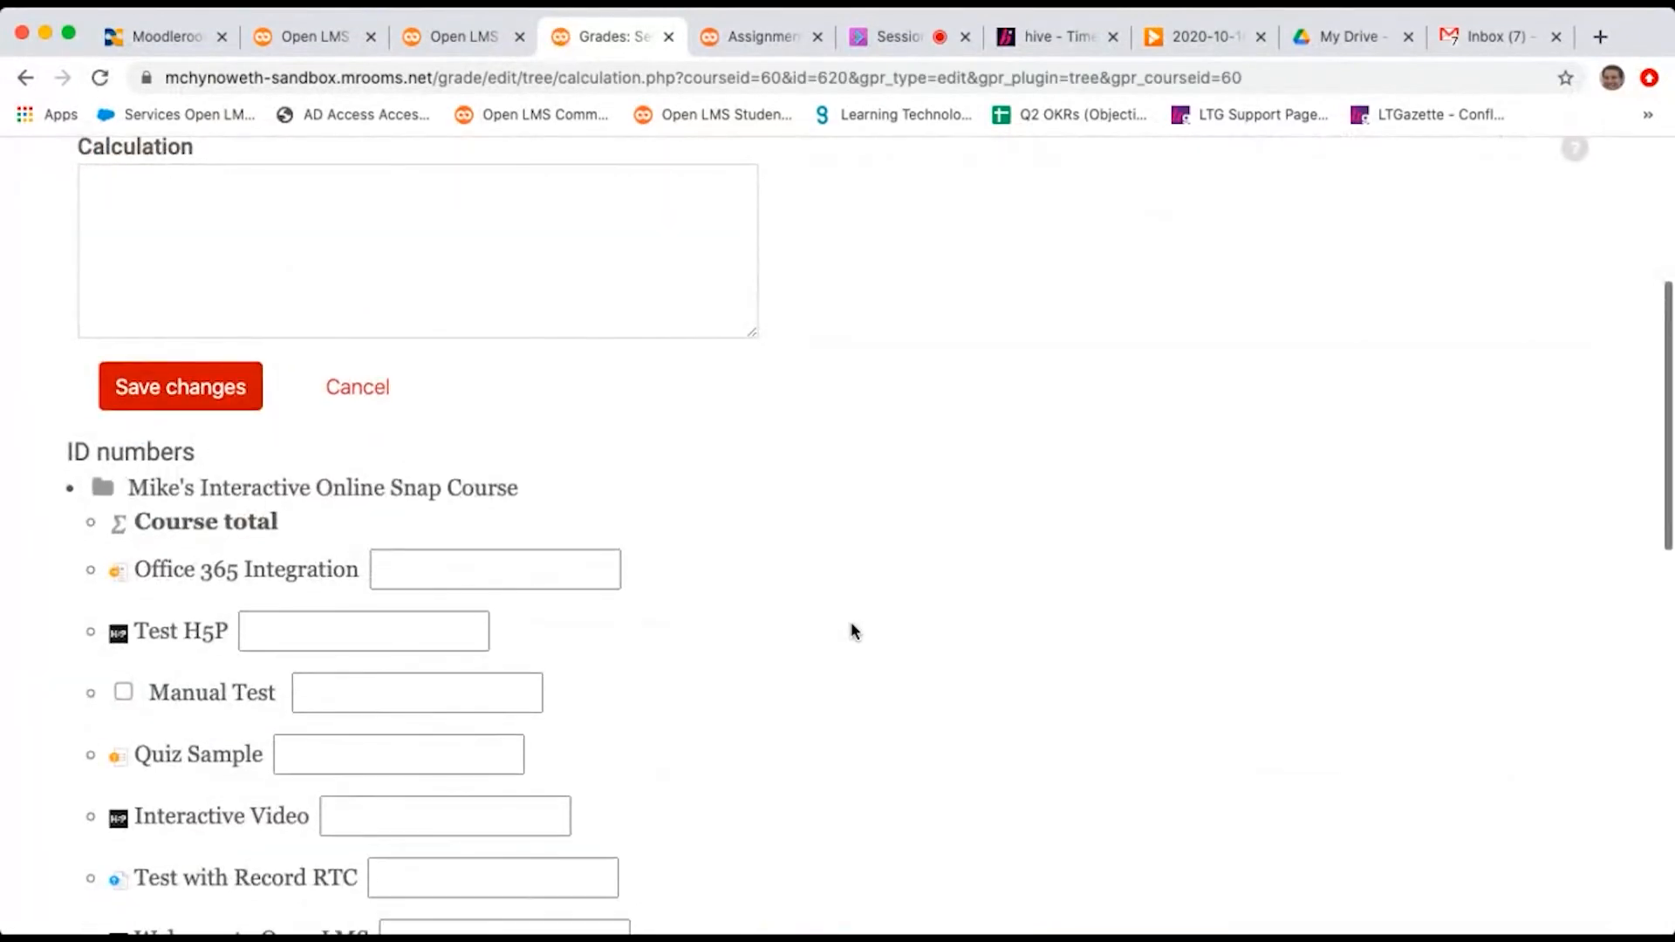
Step: Examine the Calculation formula box and display its help on writing grade calculations
left_click(517, 286)
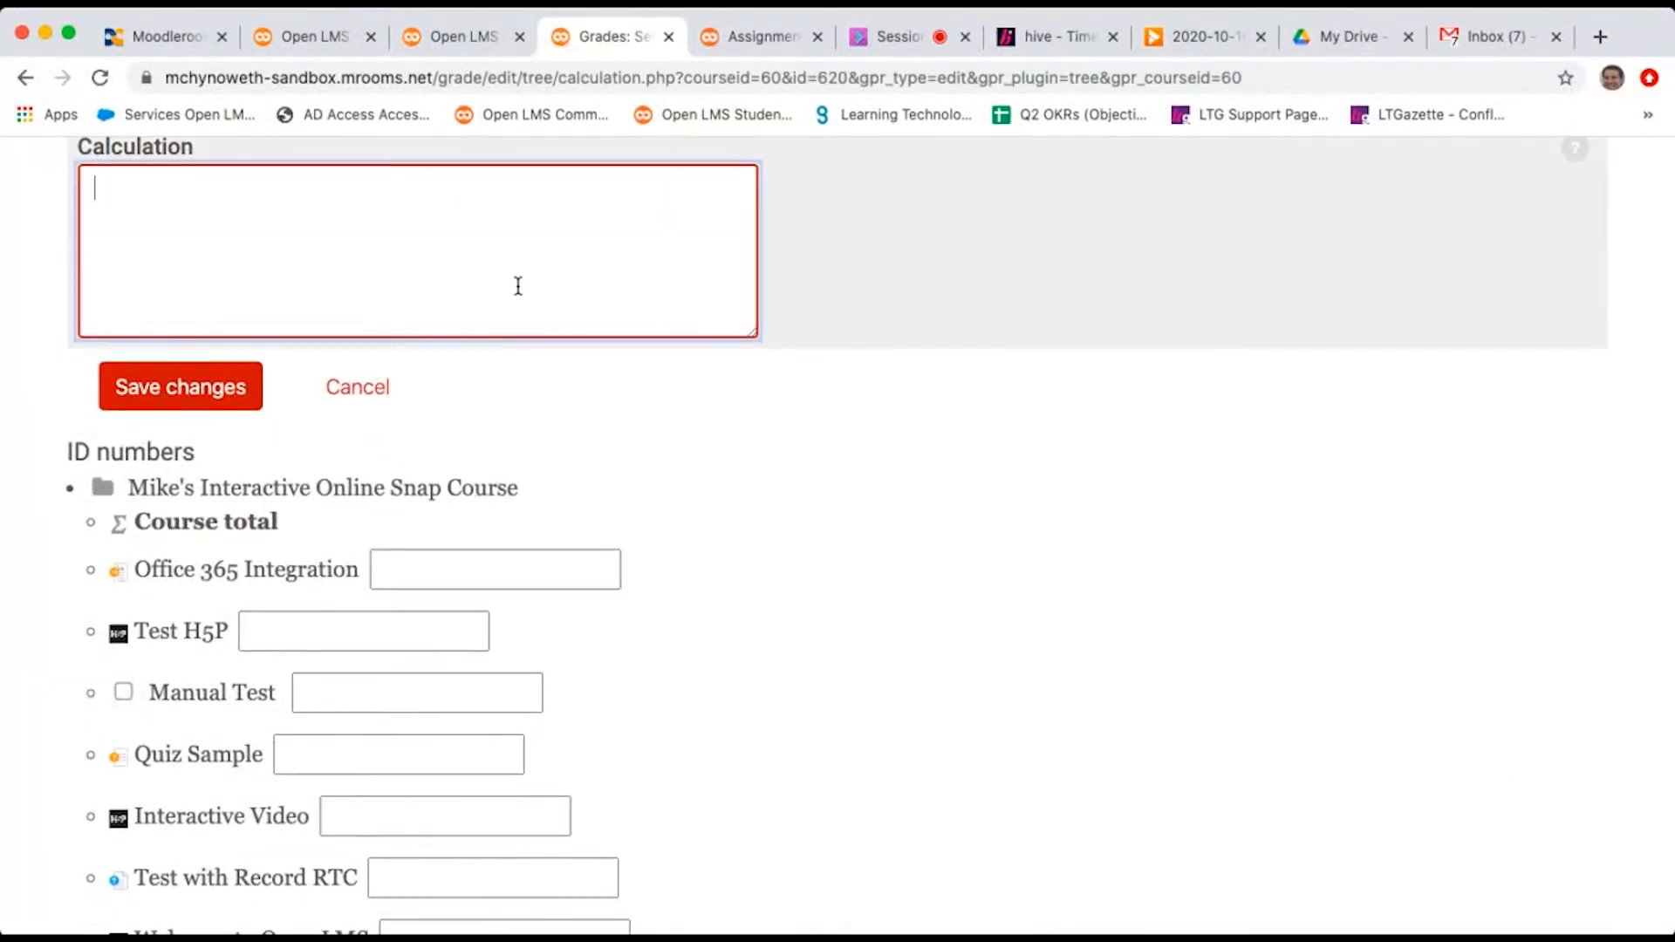
scroll(518, 285, "up", 3)
scroll(518, 288, "down", 3)
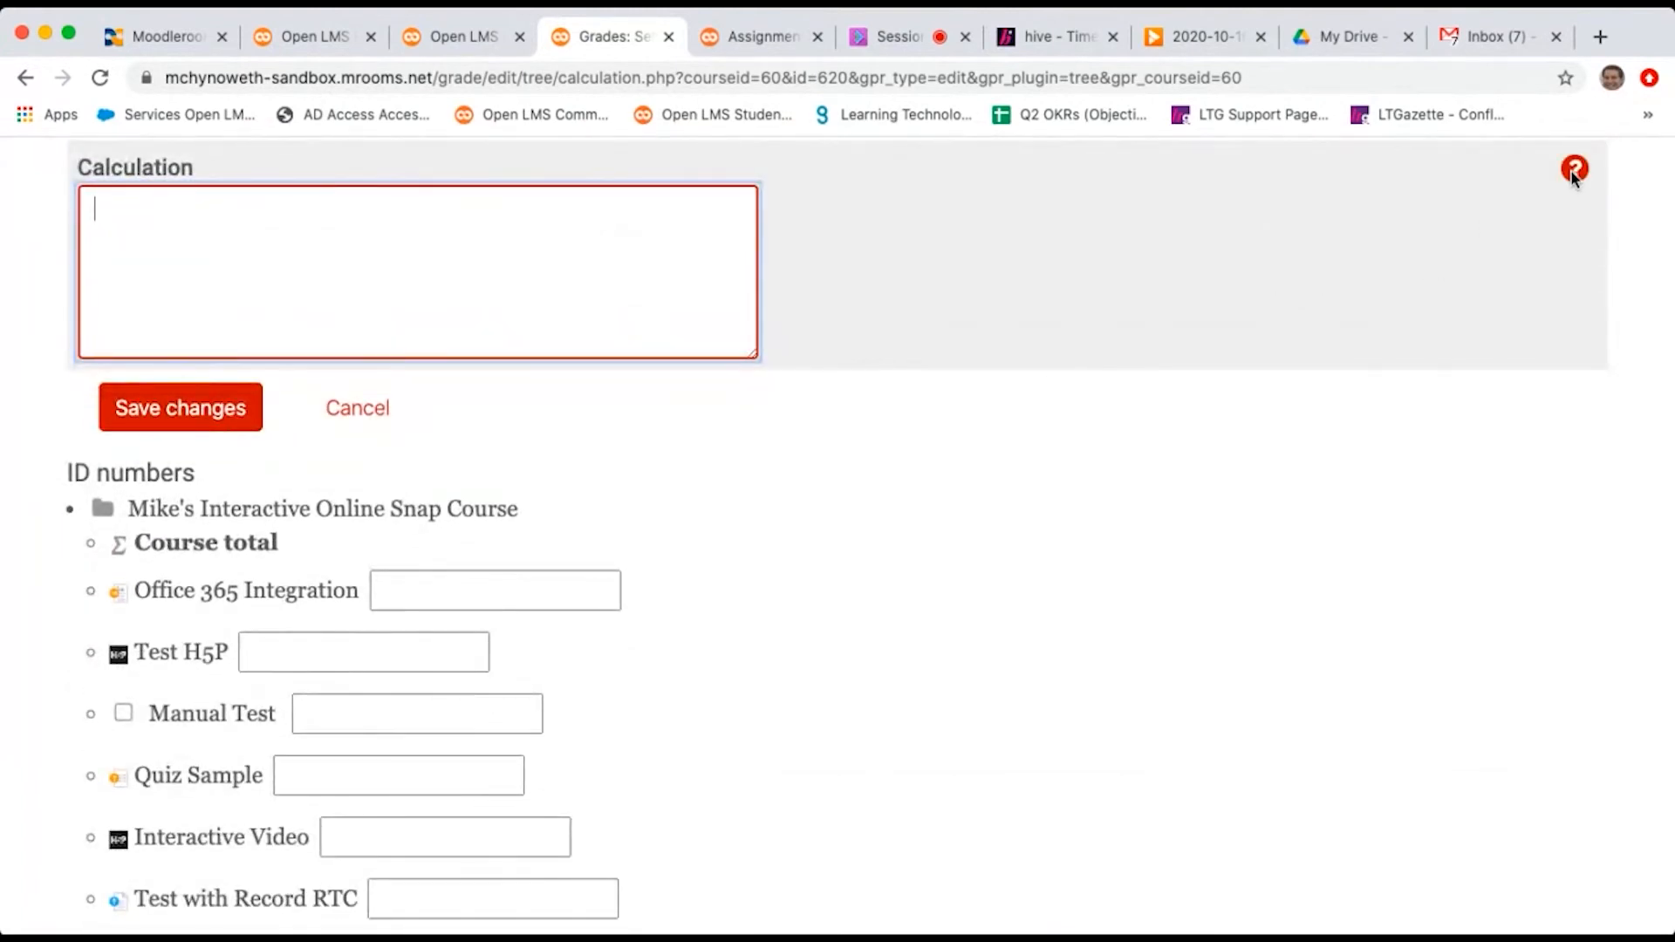
left_click(1575, 174)
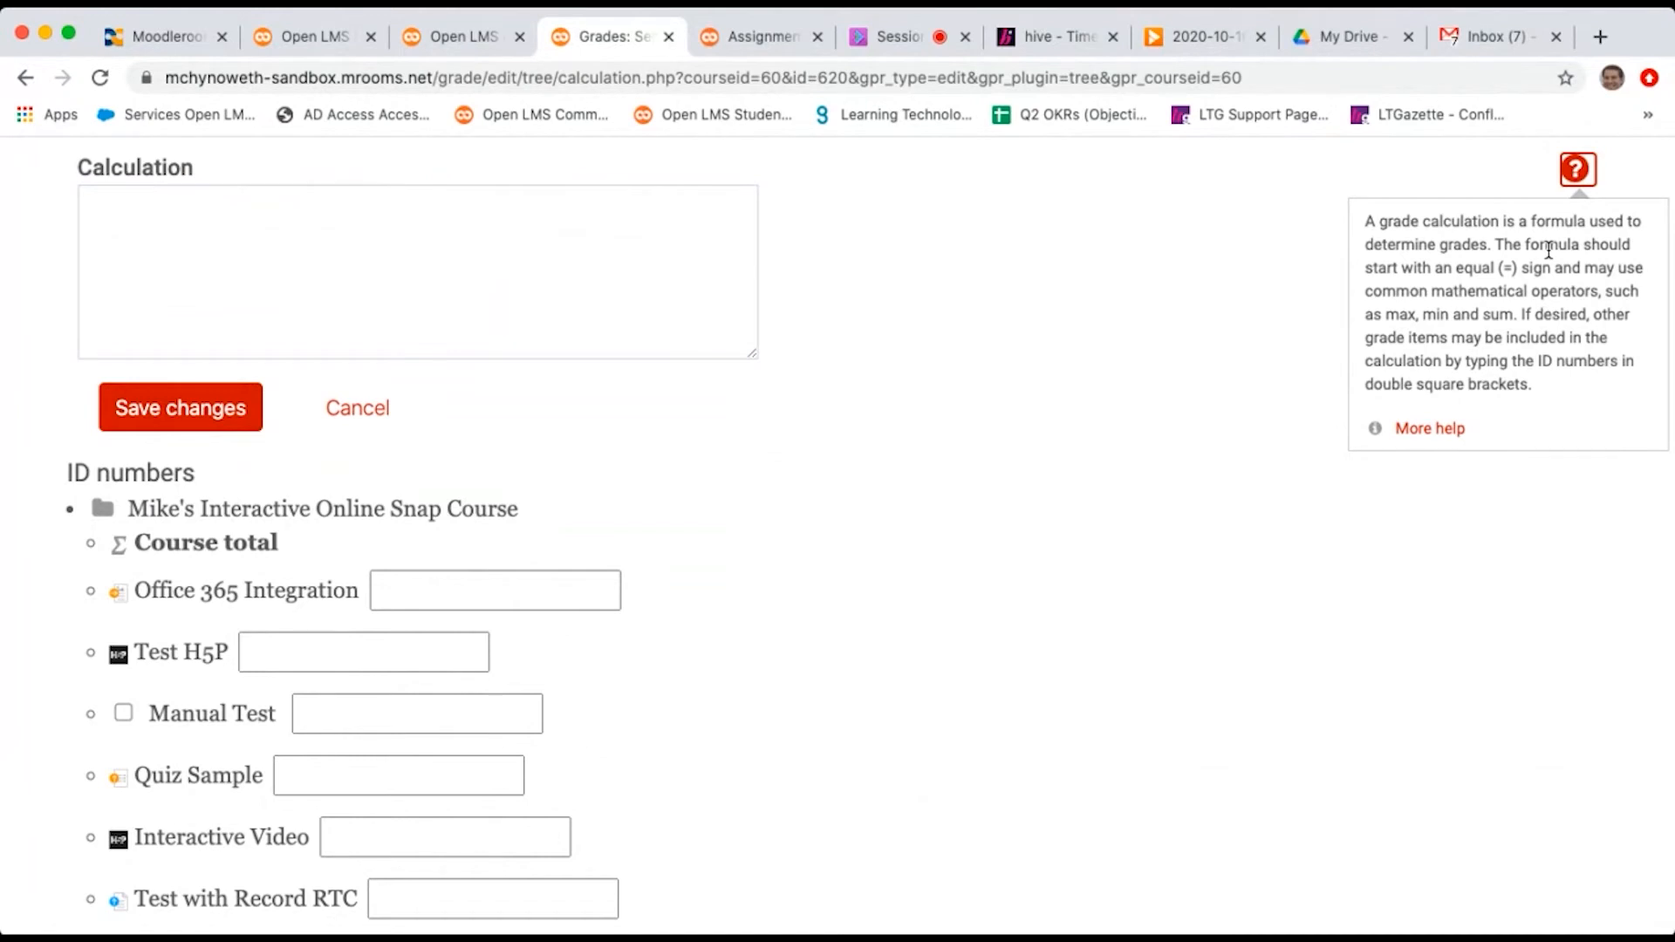
Step: Open the more detailed help on grade calculations, then leave it
left_click(1438, 432)
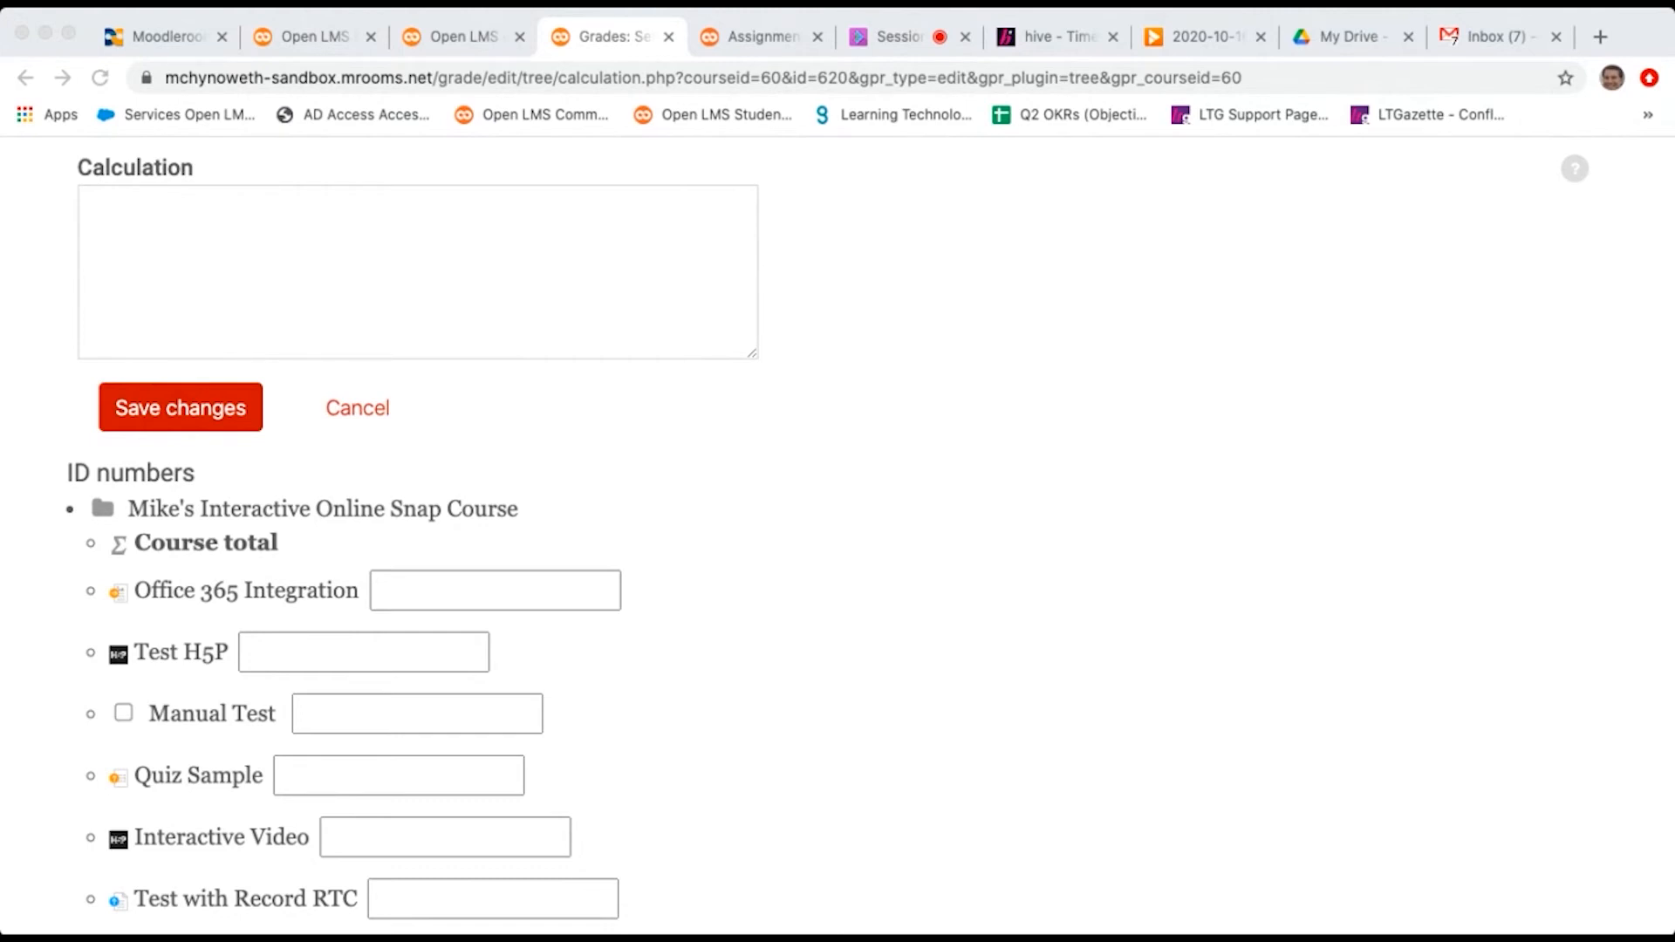
left_click(6, 8)
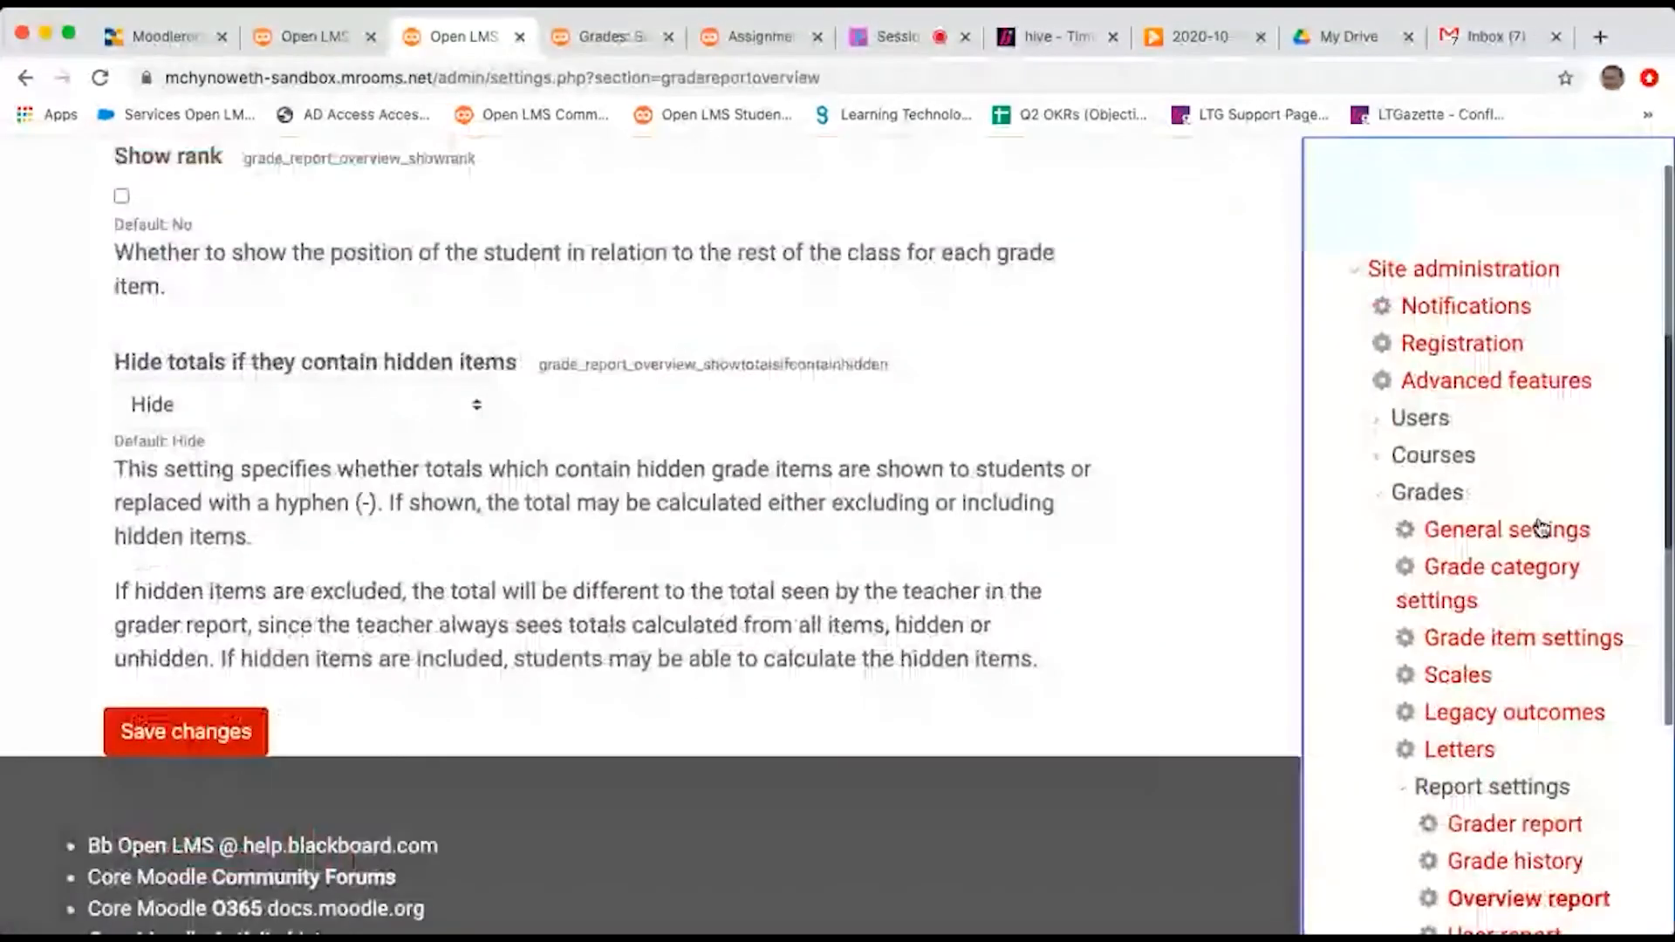
Step: Collapse the Report settings group under the site-wide Grades administration and open the Scales page
scroll(1445, 705, "down", 2)
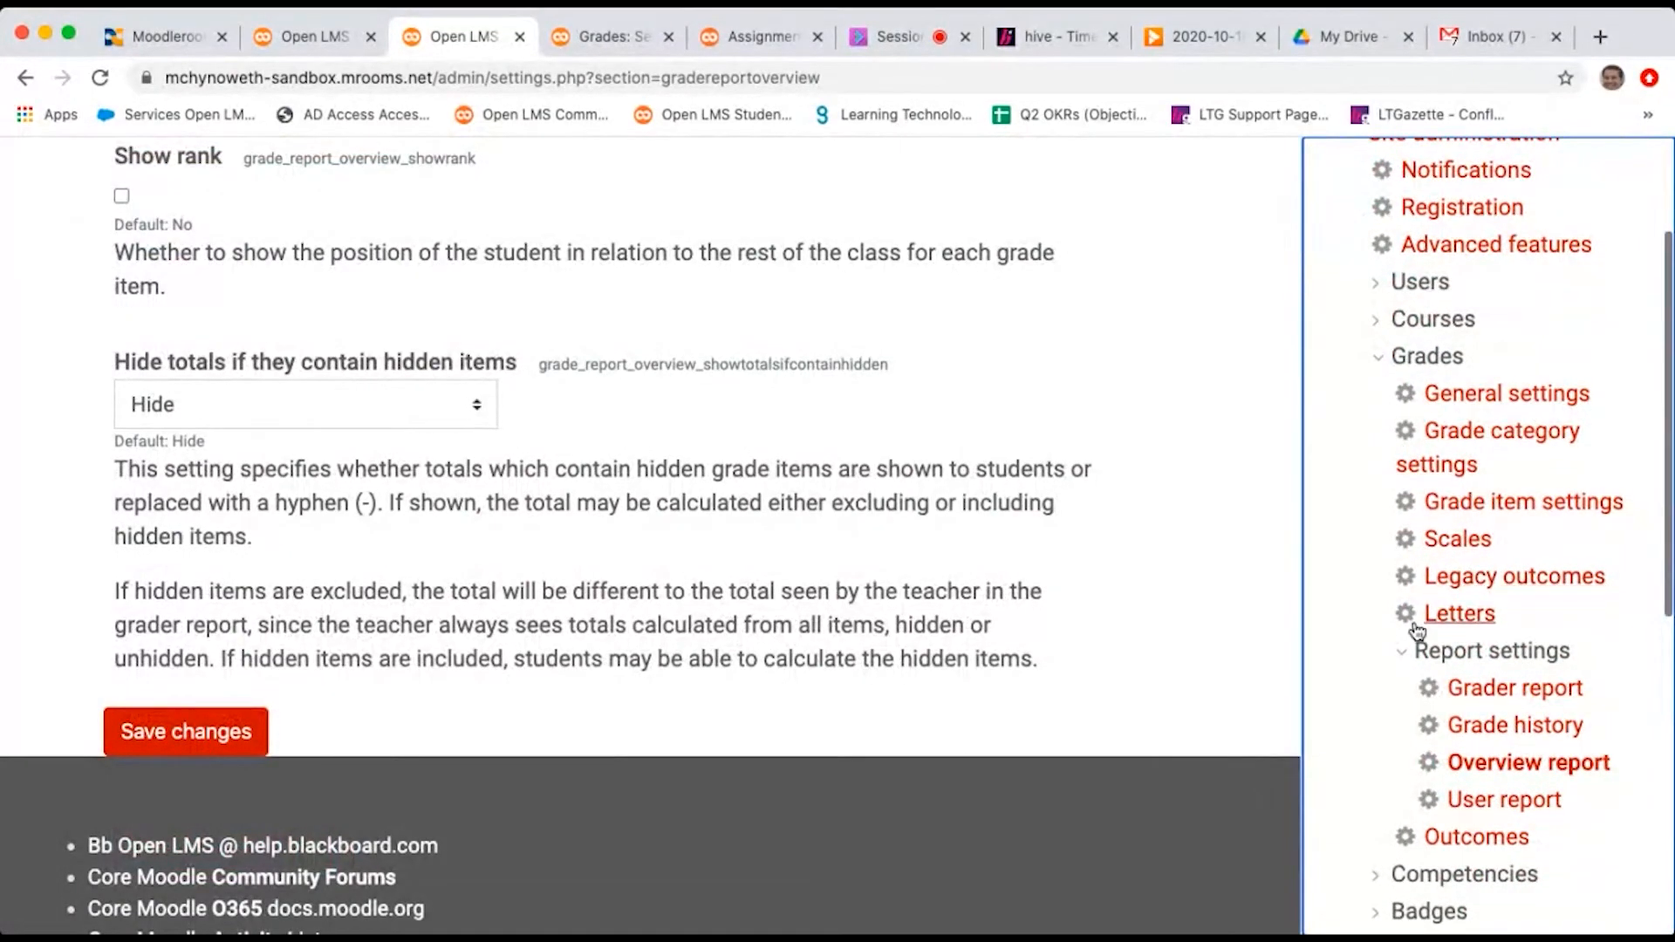
left_click(1407, 654)
left_click(1406, 656)
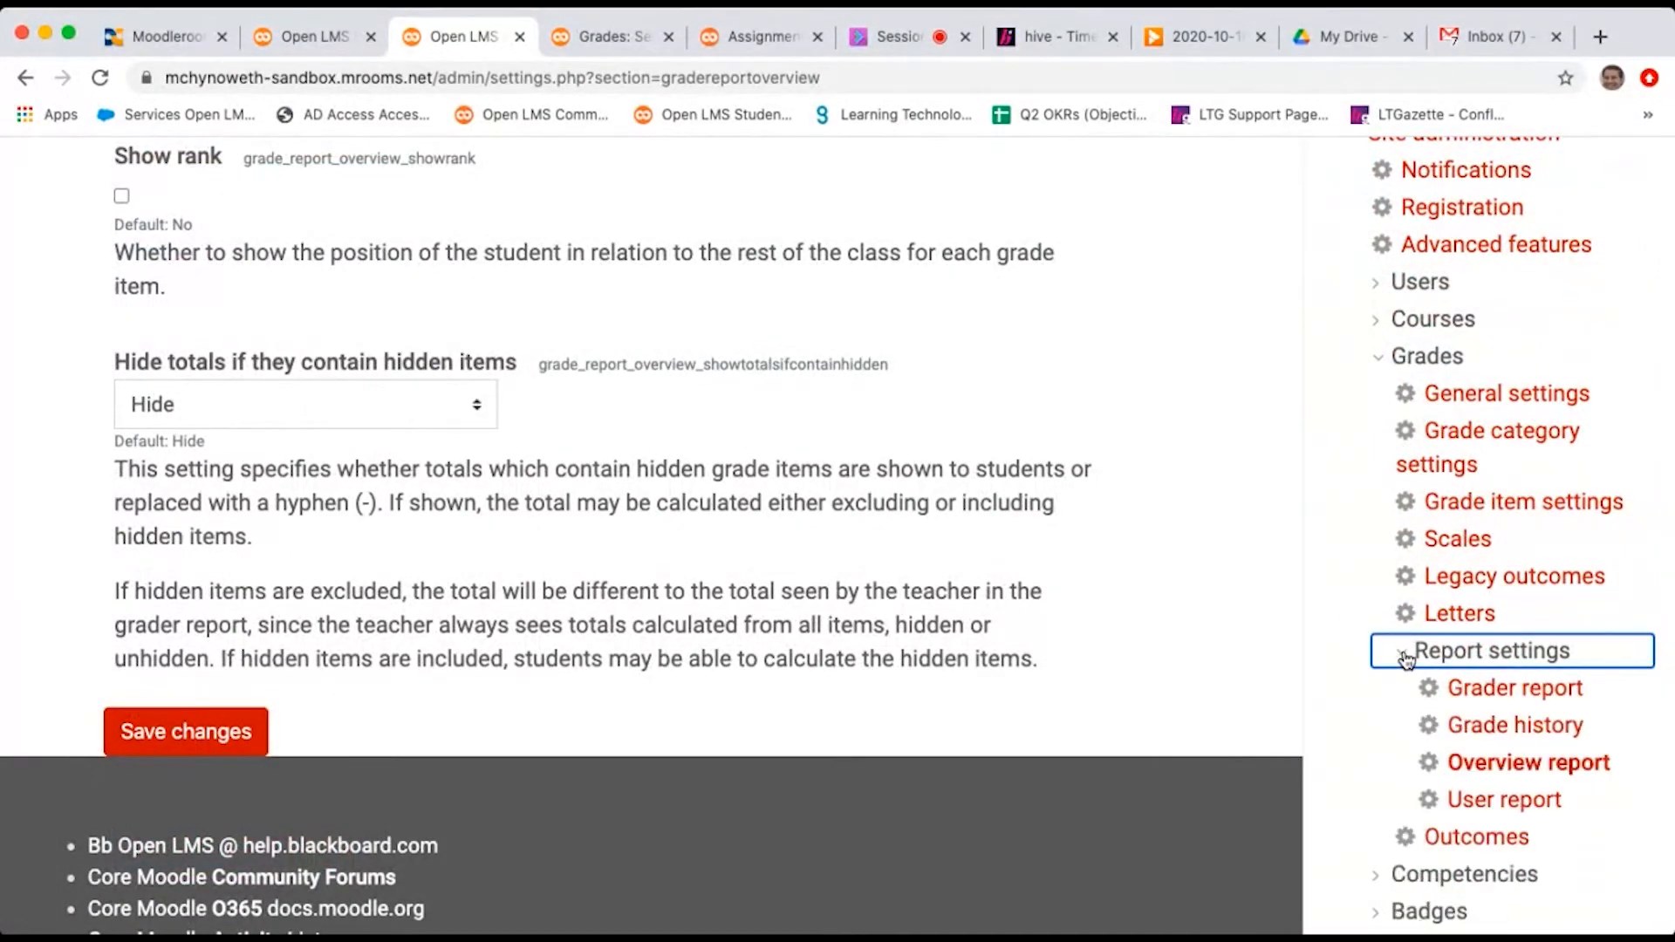
left_click(733, 937)
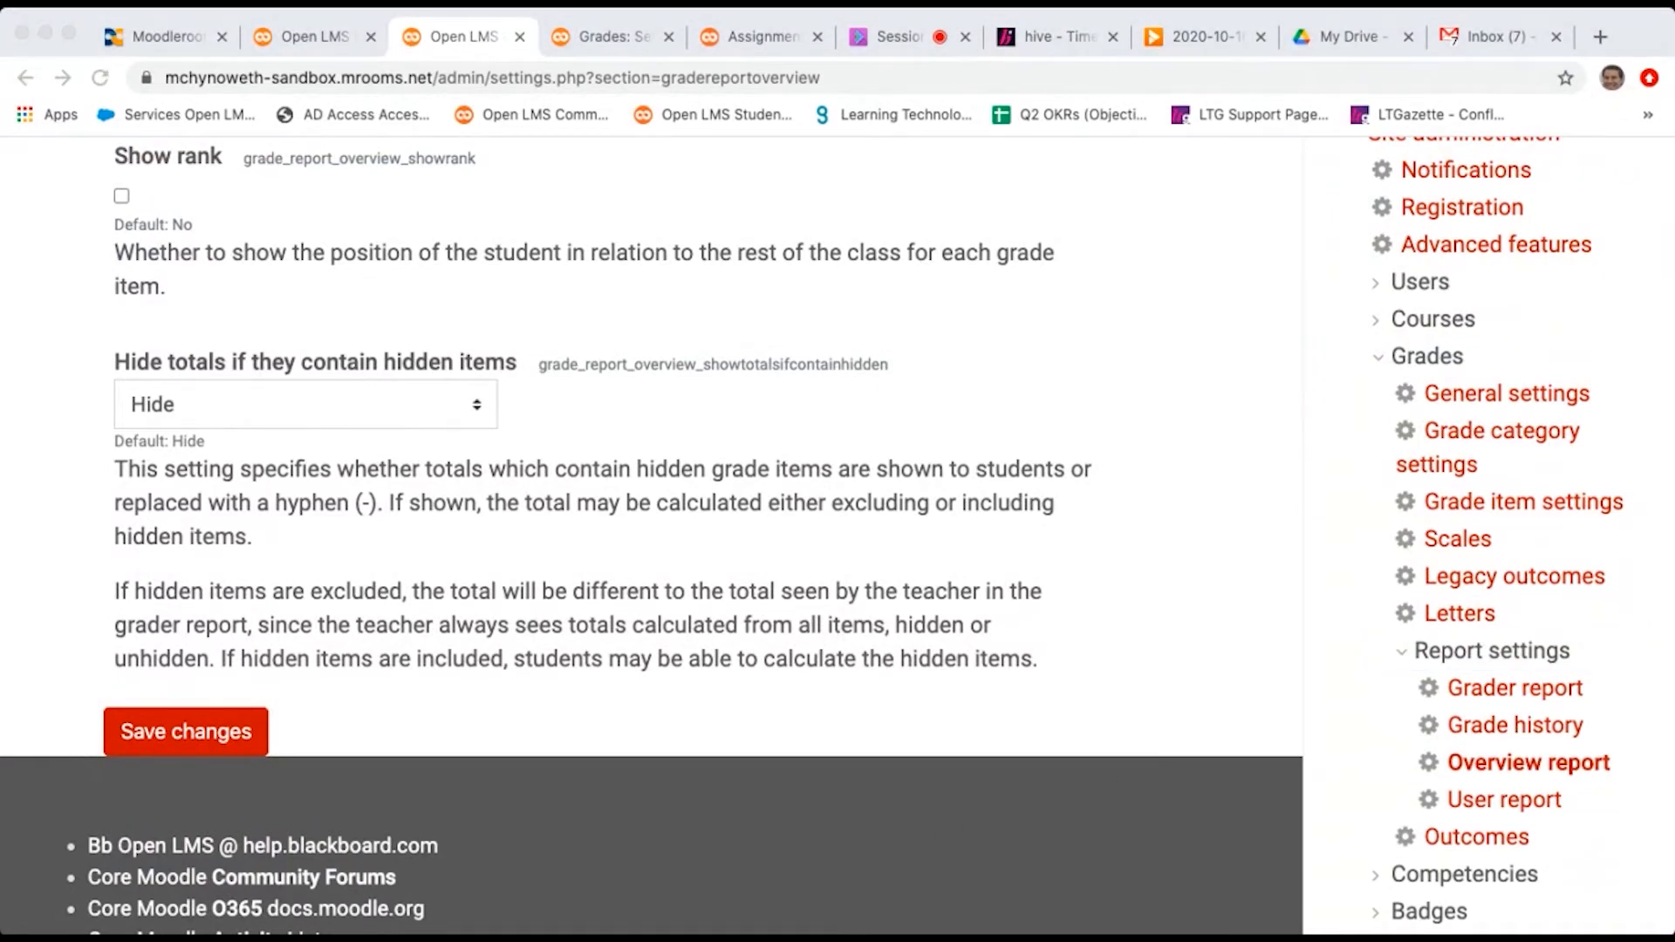
left_click(1407, 655)
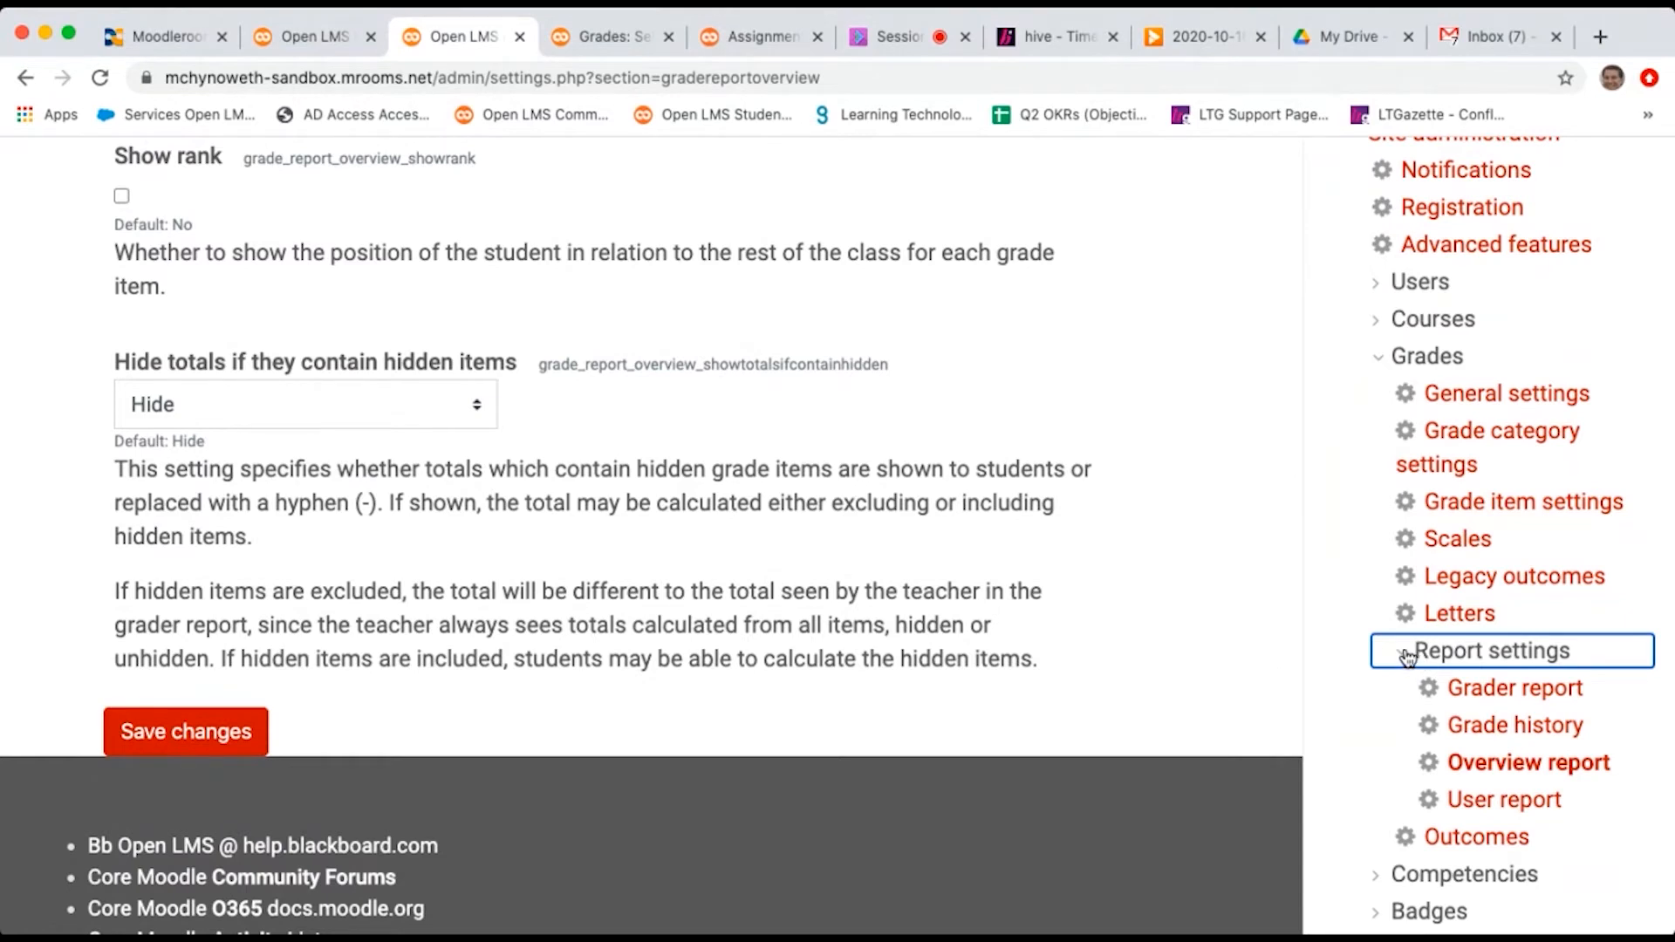
left_click(1407, 654)
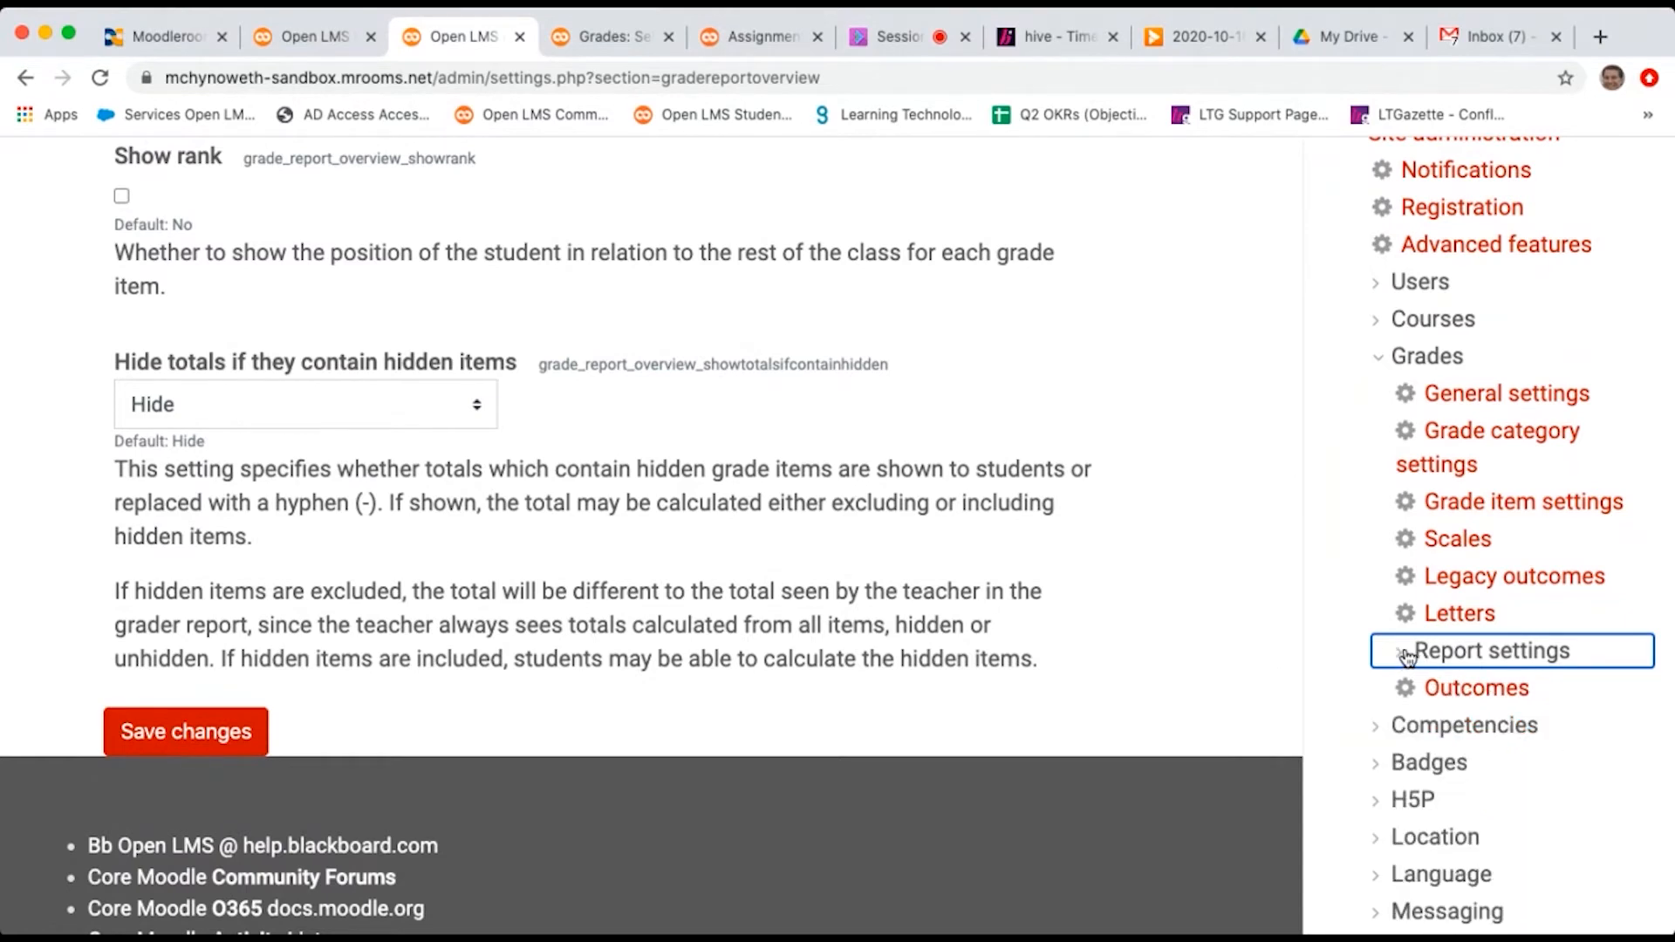
left_click(1435, 541)
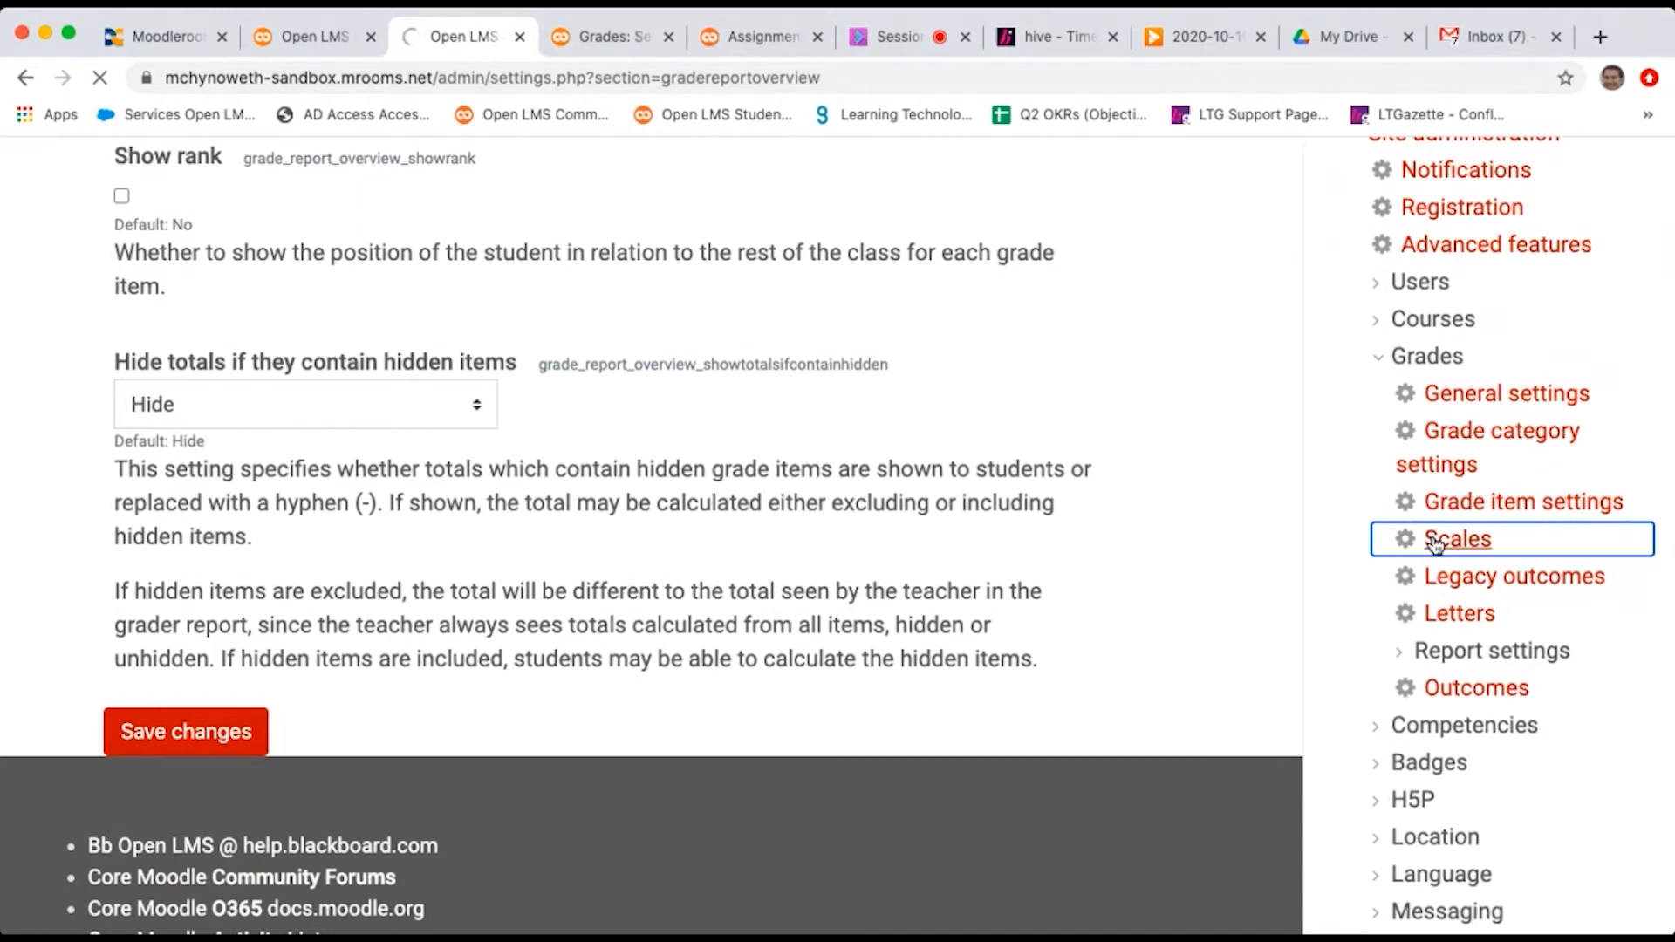
Step: Examine the list of site-wide standard scales, comparing each scale's values, Used status and edit options
scroll(1173, 604, "down", 5)
scroll(1173, 604, "down", 2)
scroll(1173, 604, "up", 2)
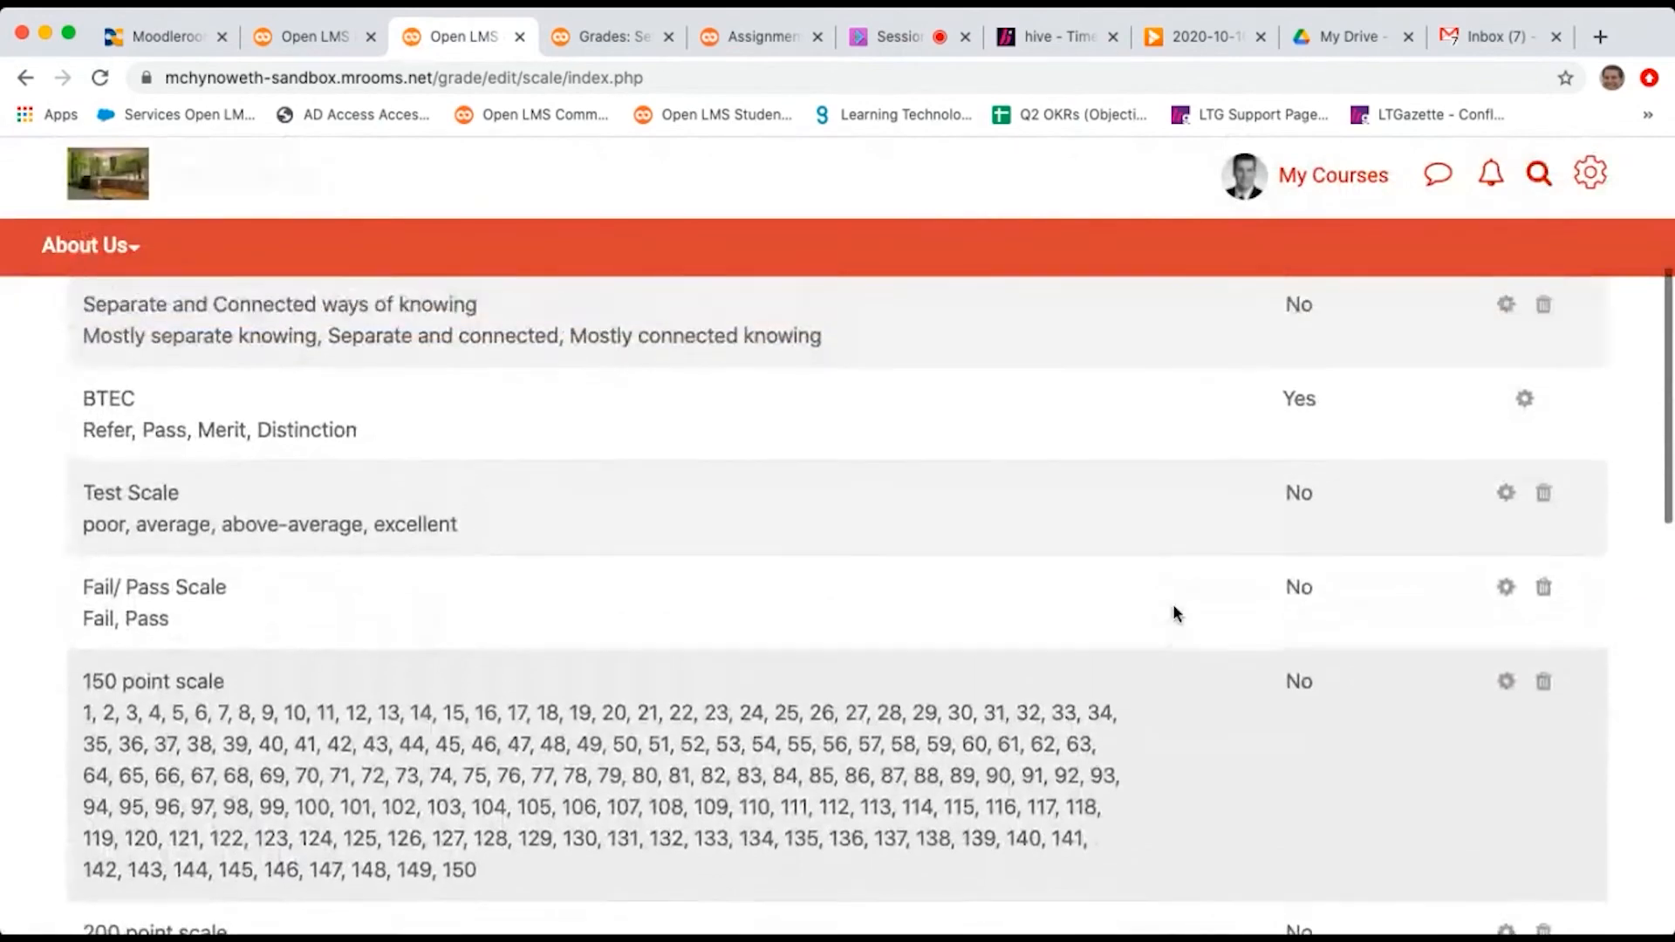
scroll(1172, 604, "down", 2)
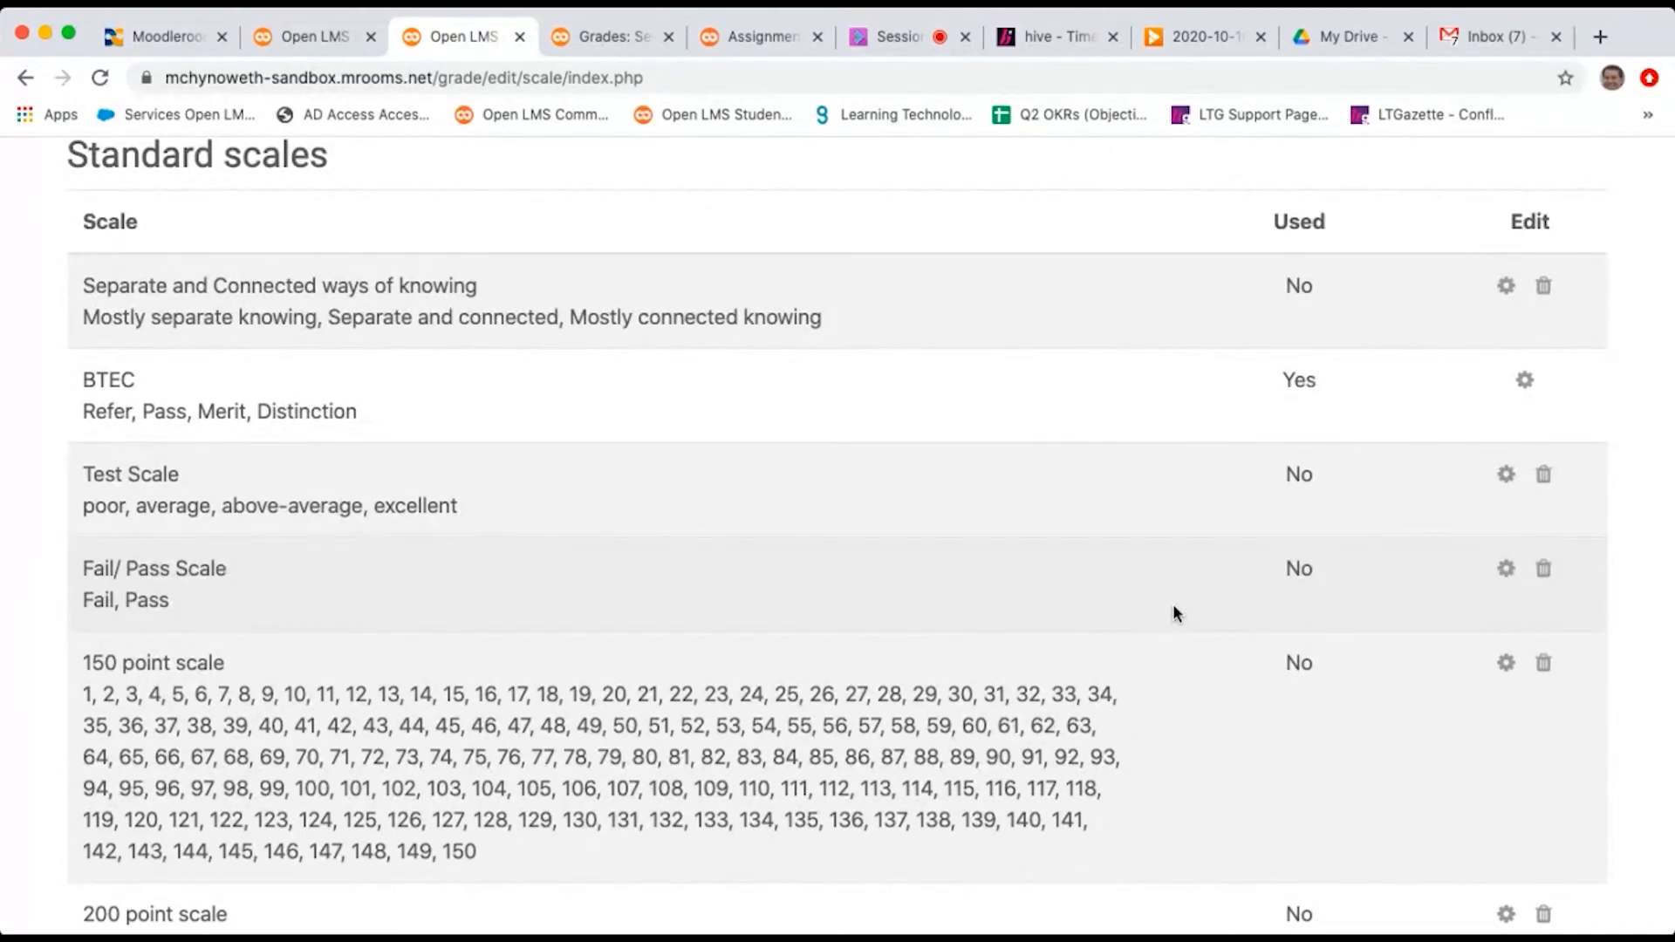
scroll(1173, 613, "up", 3)
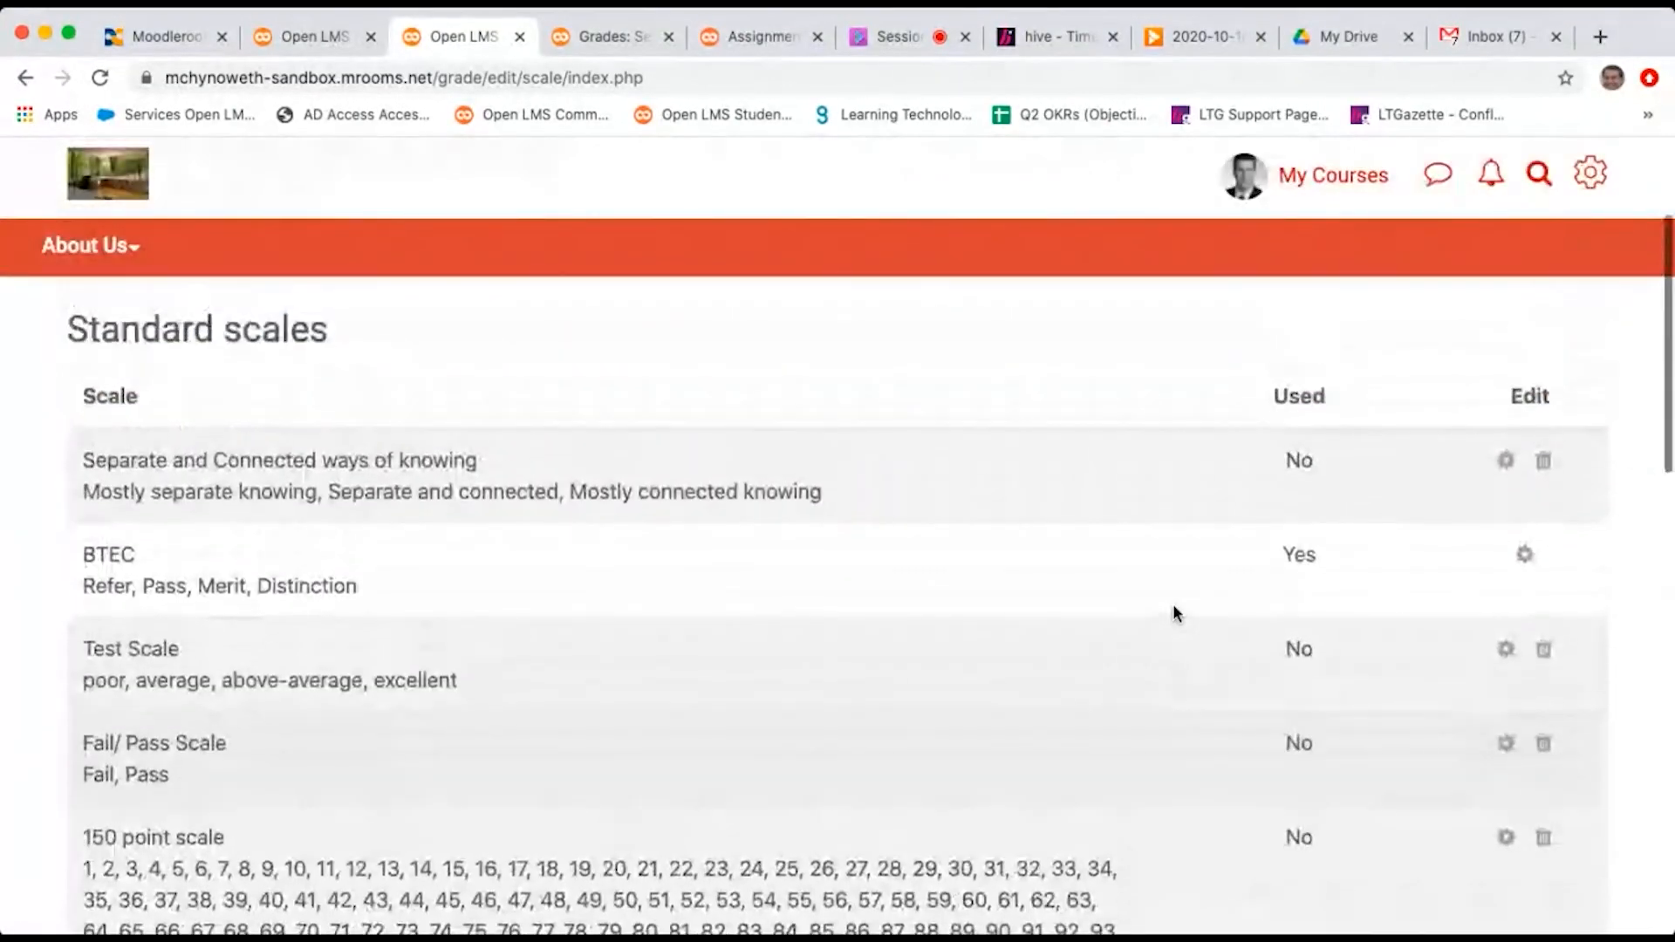
scroll(1173, 613, "down", 3)
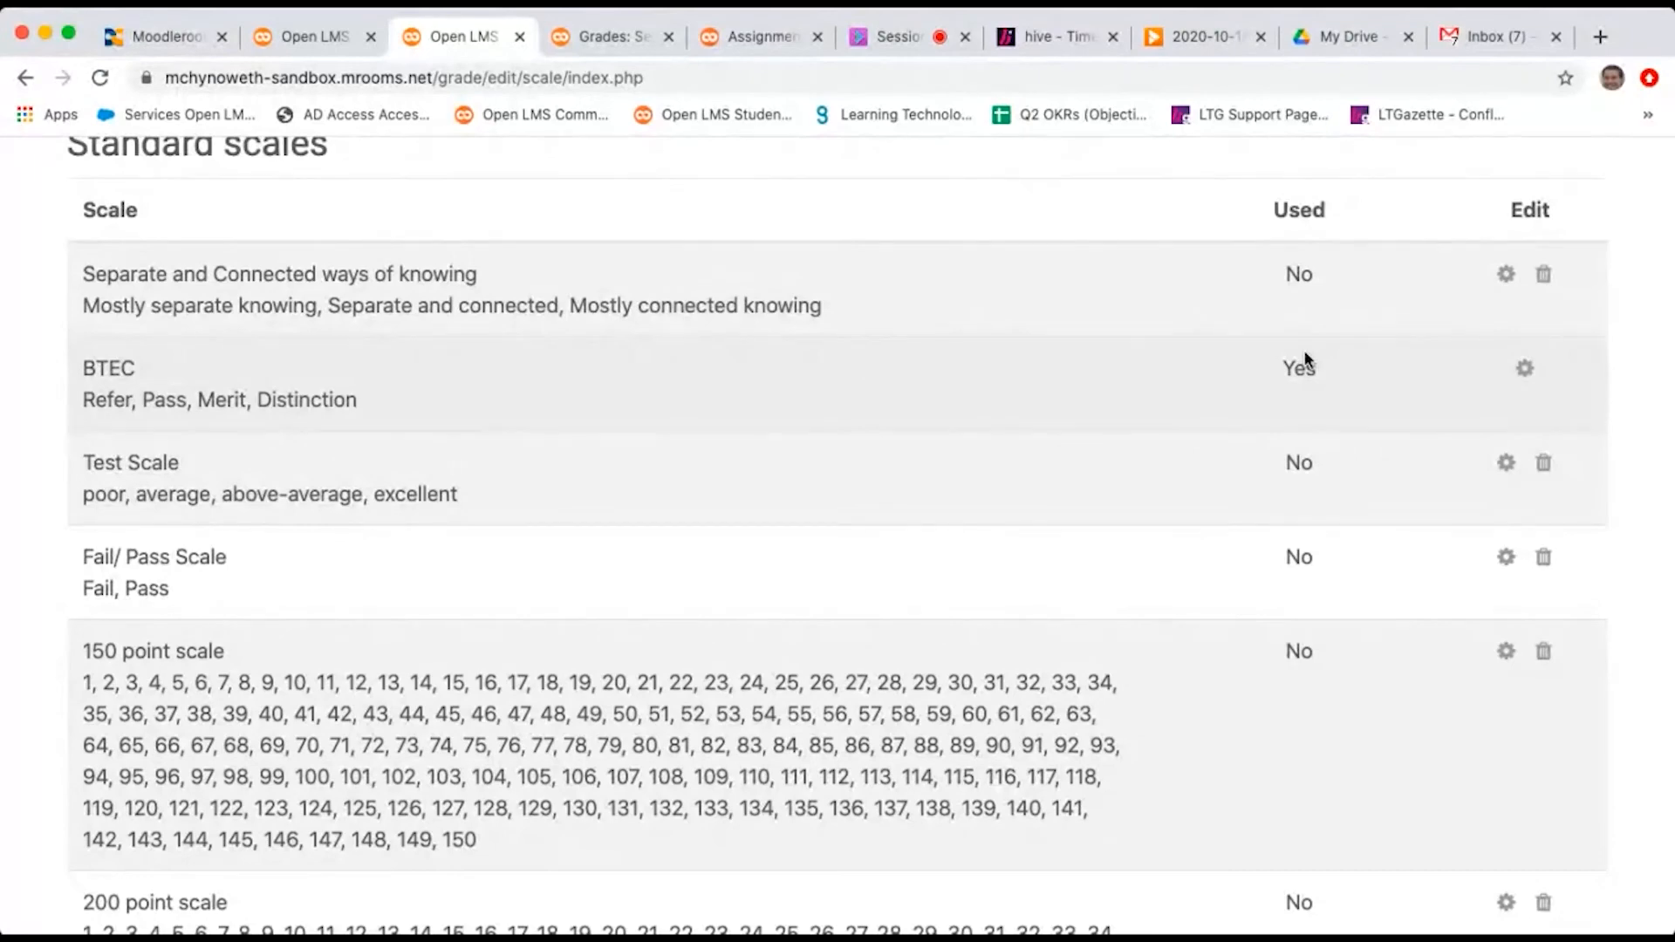
scroll(1307, 358, "down", 10)
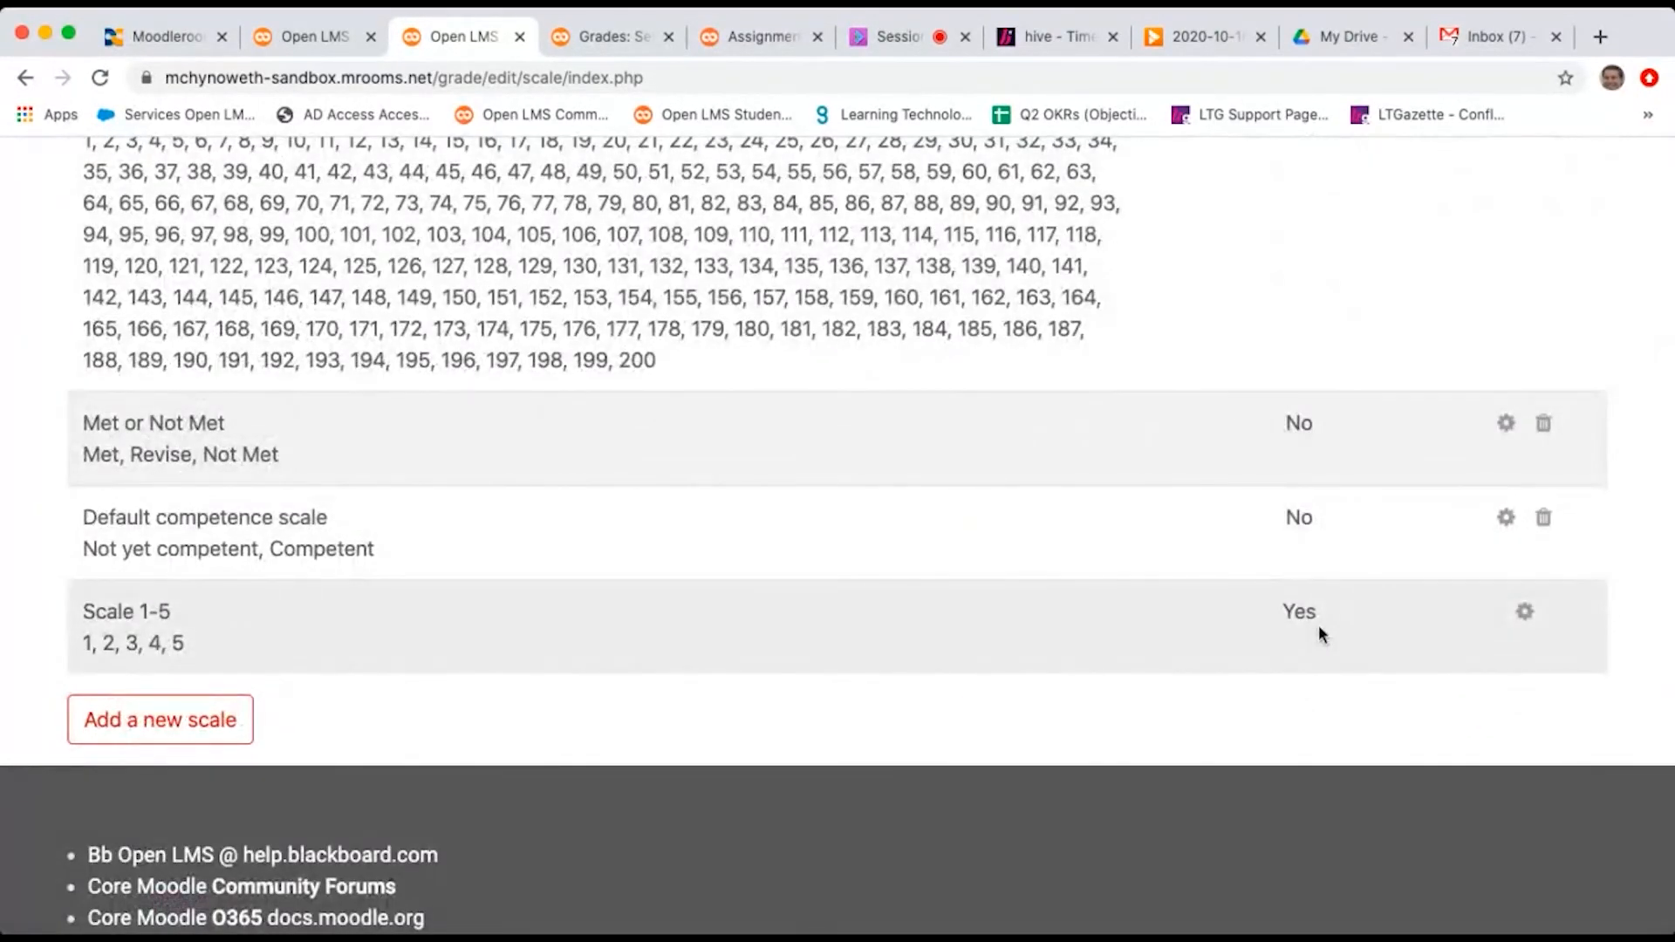
scroll(1317, 633, "up", 3)
scroll(1318, 634, "up", 10)
scroll(1315, 632, "down", 3)
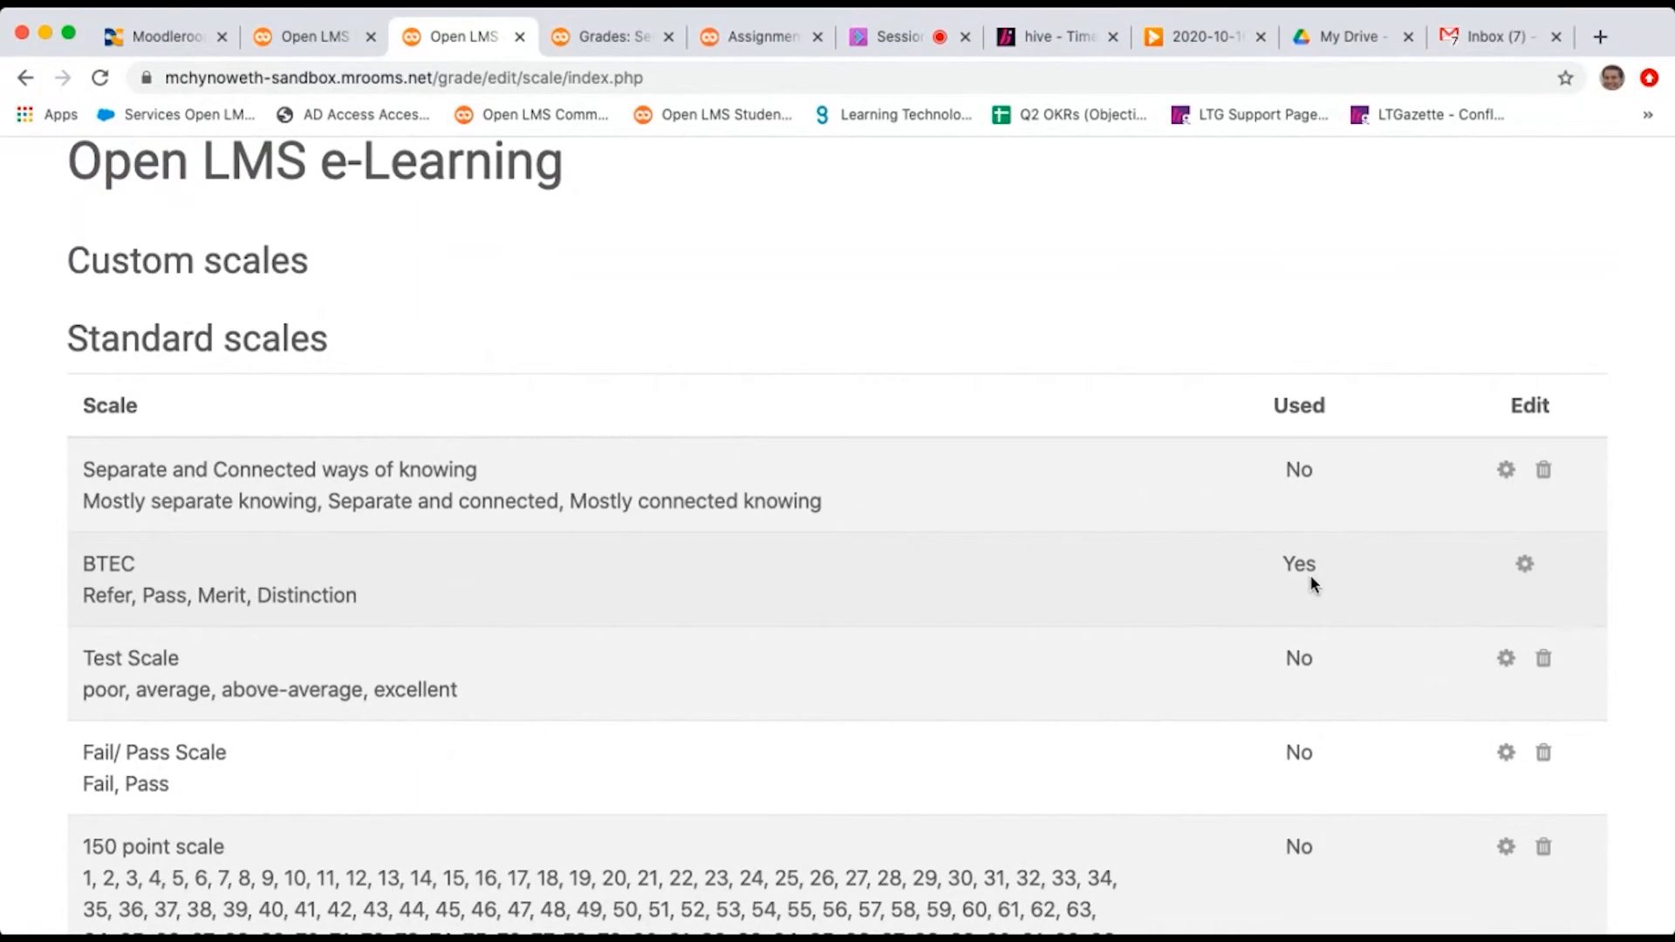
scroll(1310, 574, "down", 10)
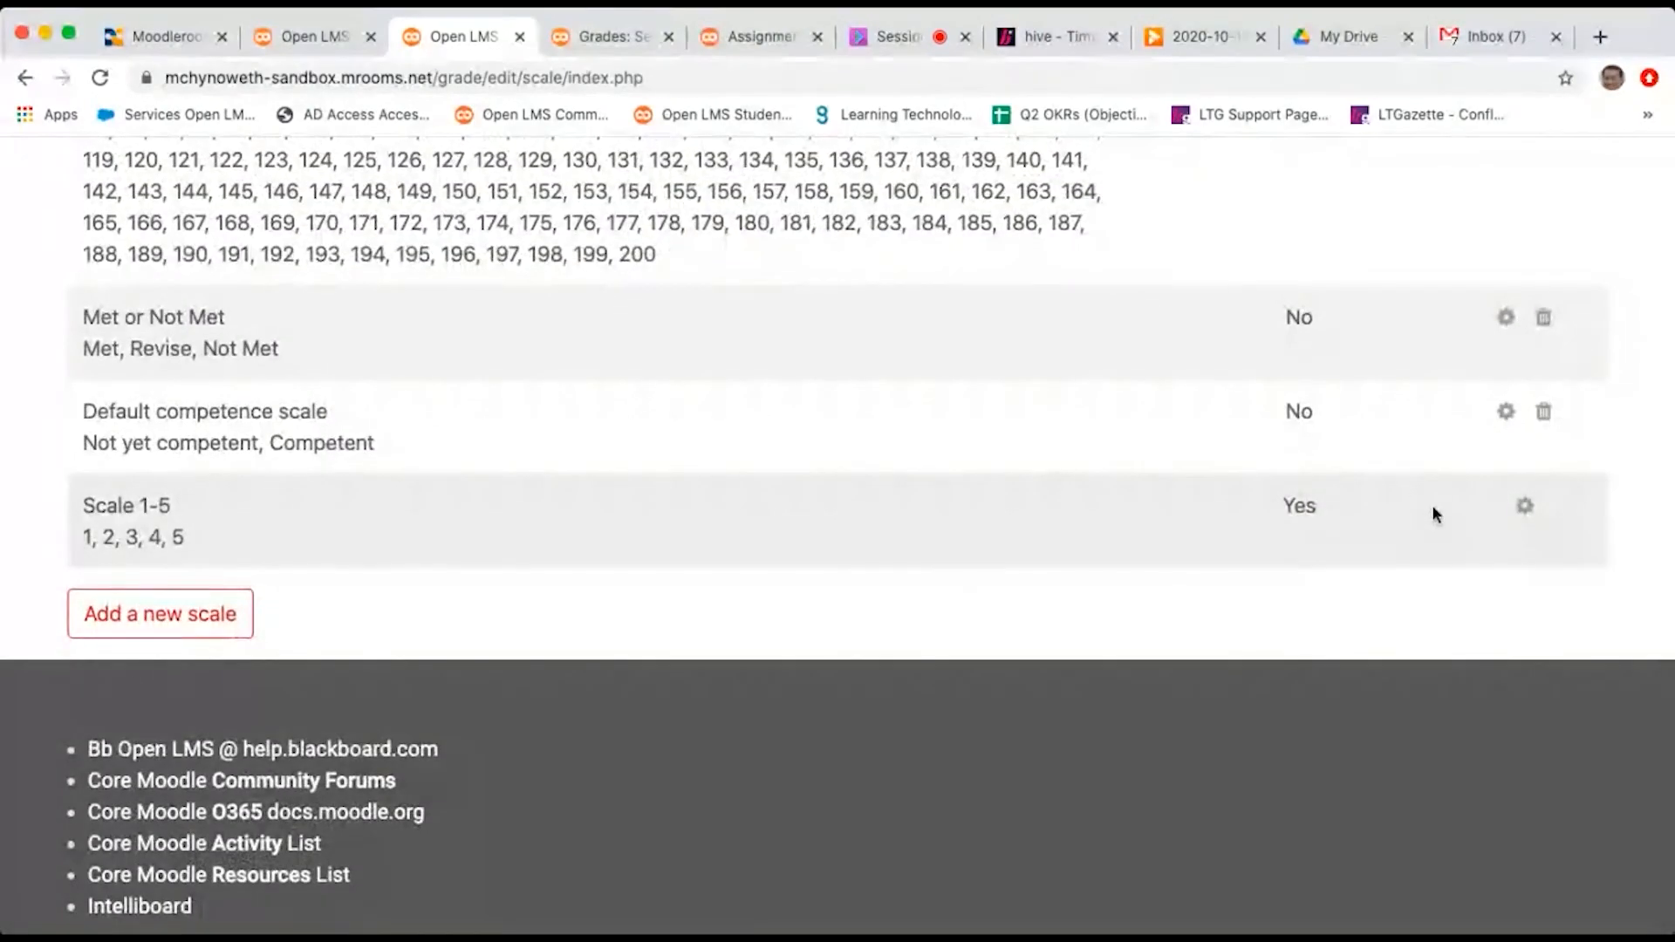
scroll(1431, 504, "up", 4)
scroll(1432, 505, "up", 9)
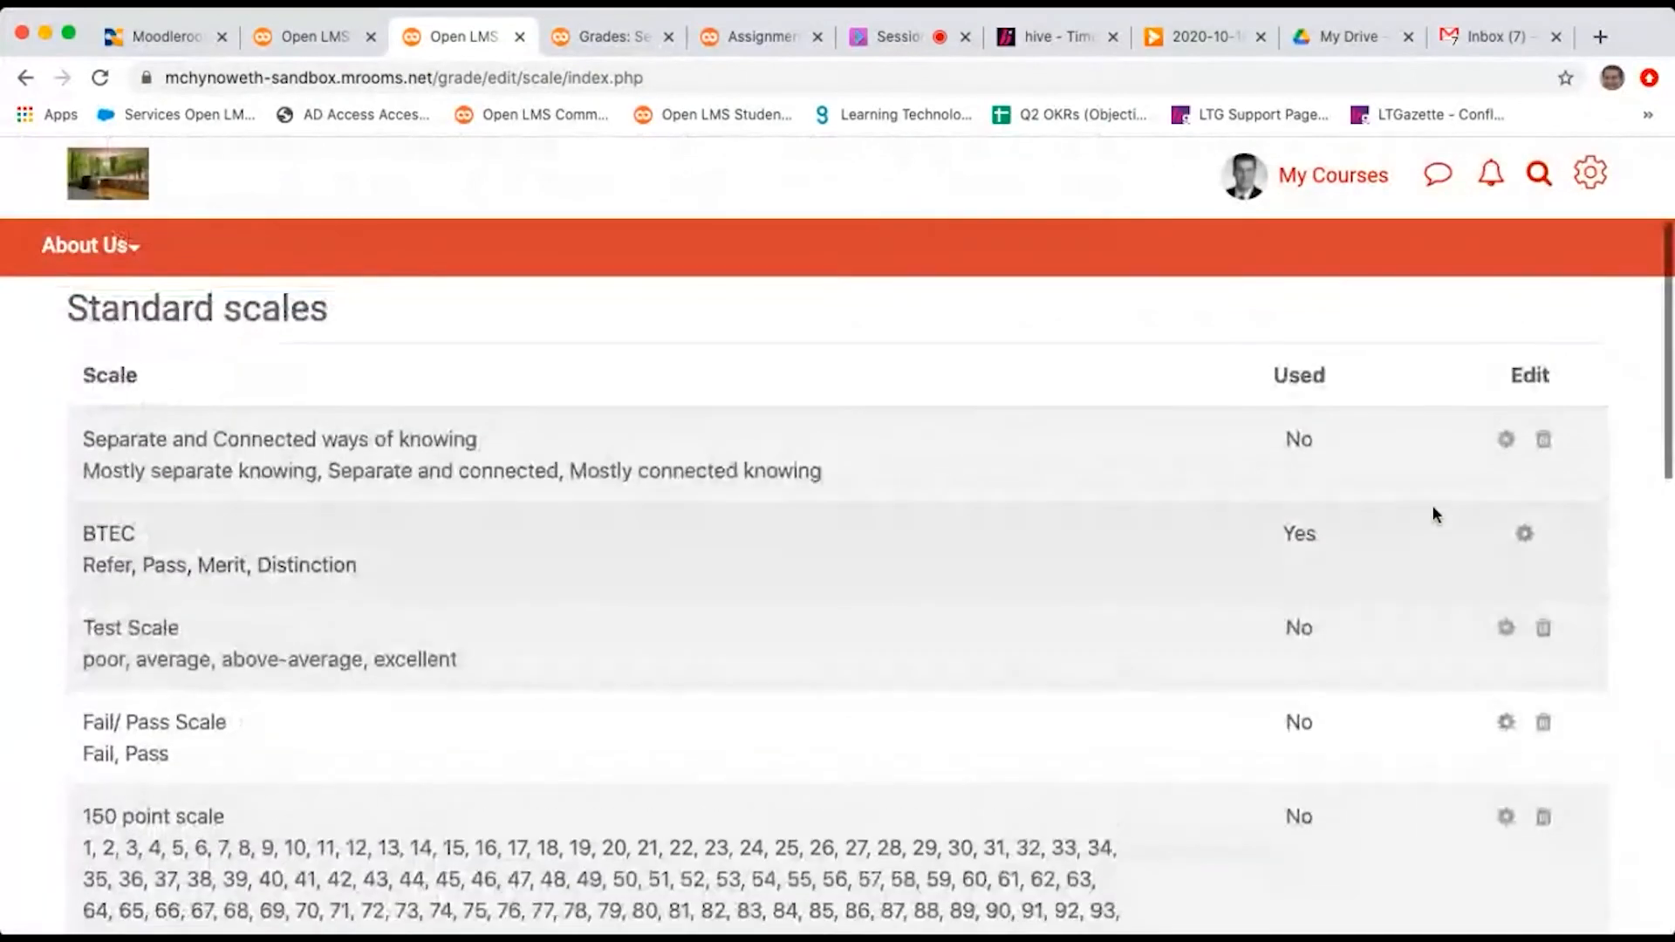
Step: Open the BTEC scale for editing, look over its scale values and description, and return to the scales list
left_click(1524, 539)
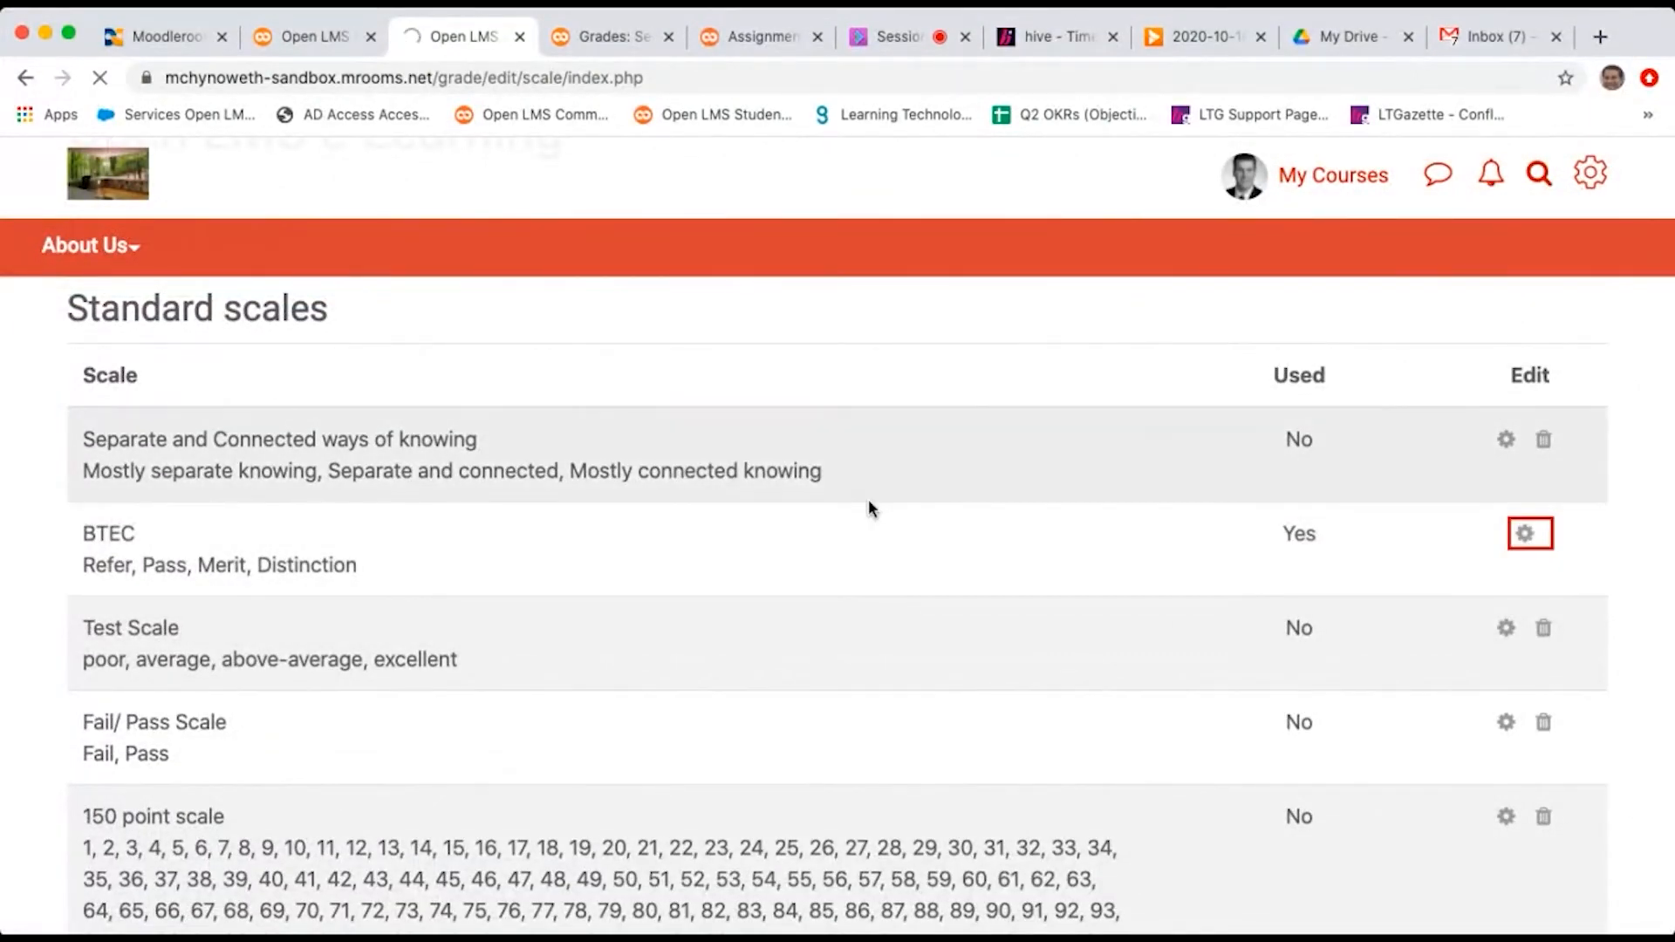
scroll(867, 508, "down", 3)
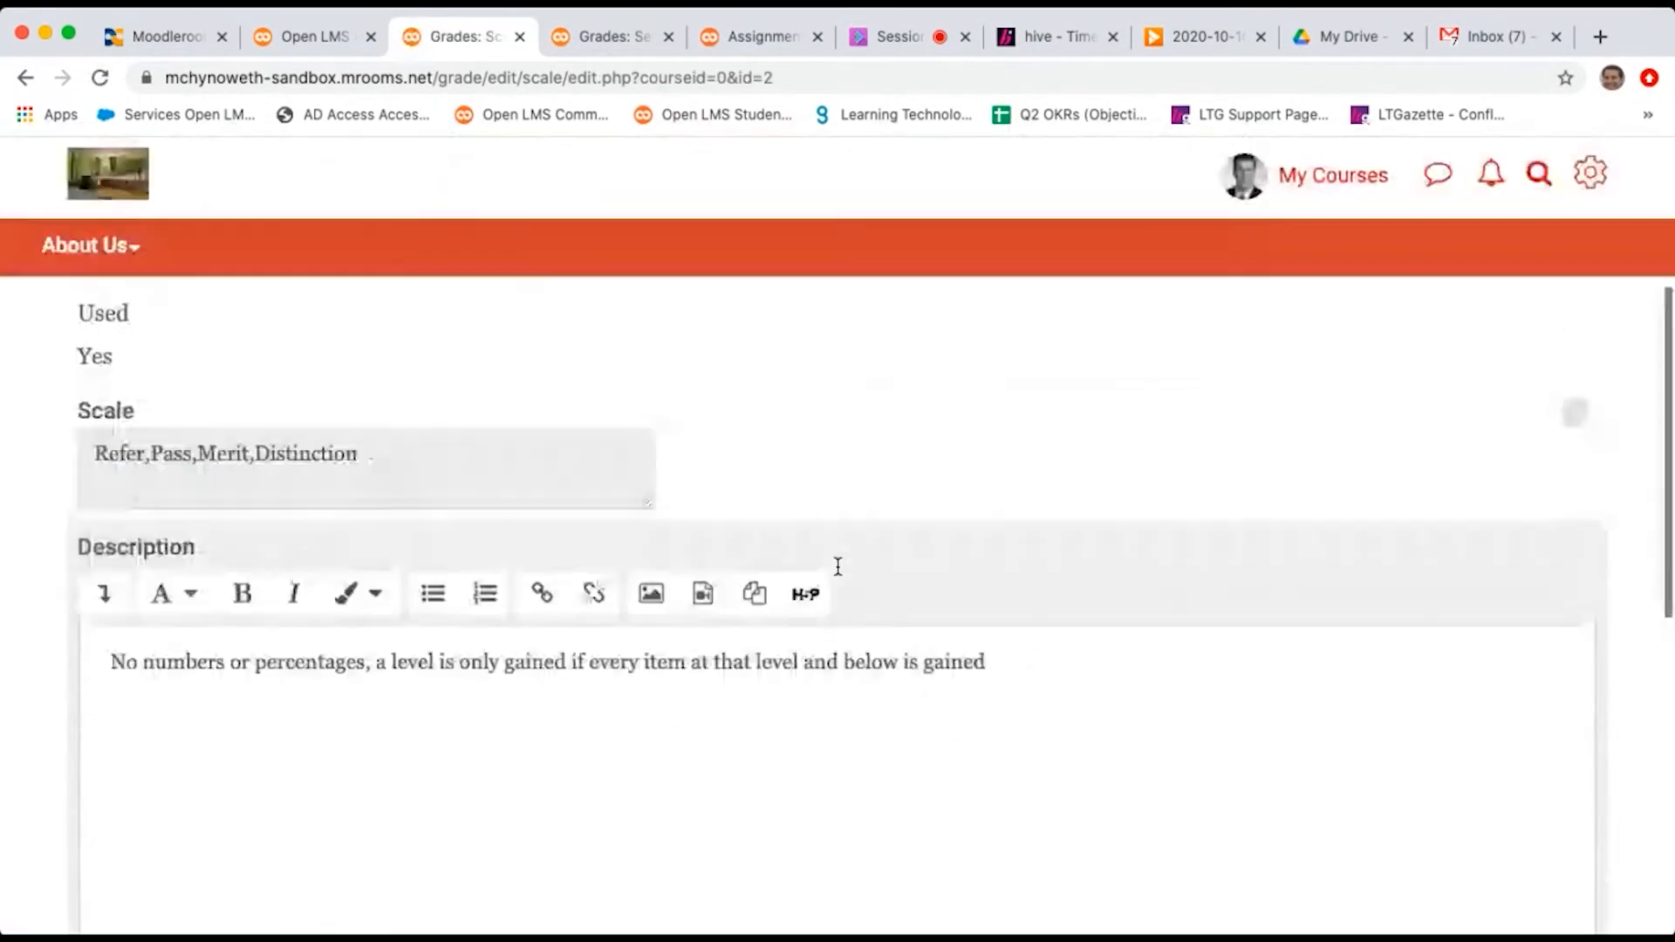
scroll(838, 574, "up", 3)
left_click(356, 476)
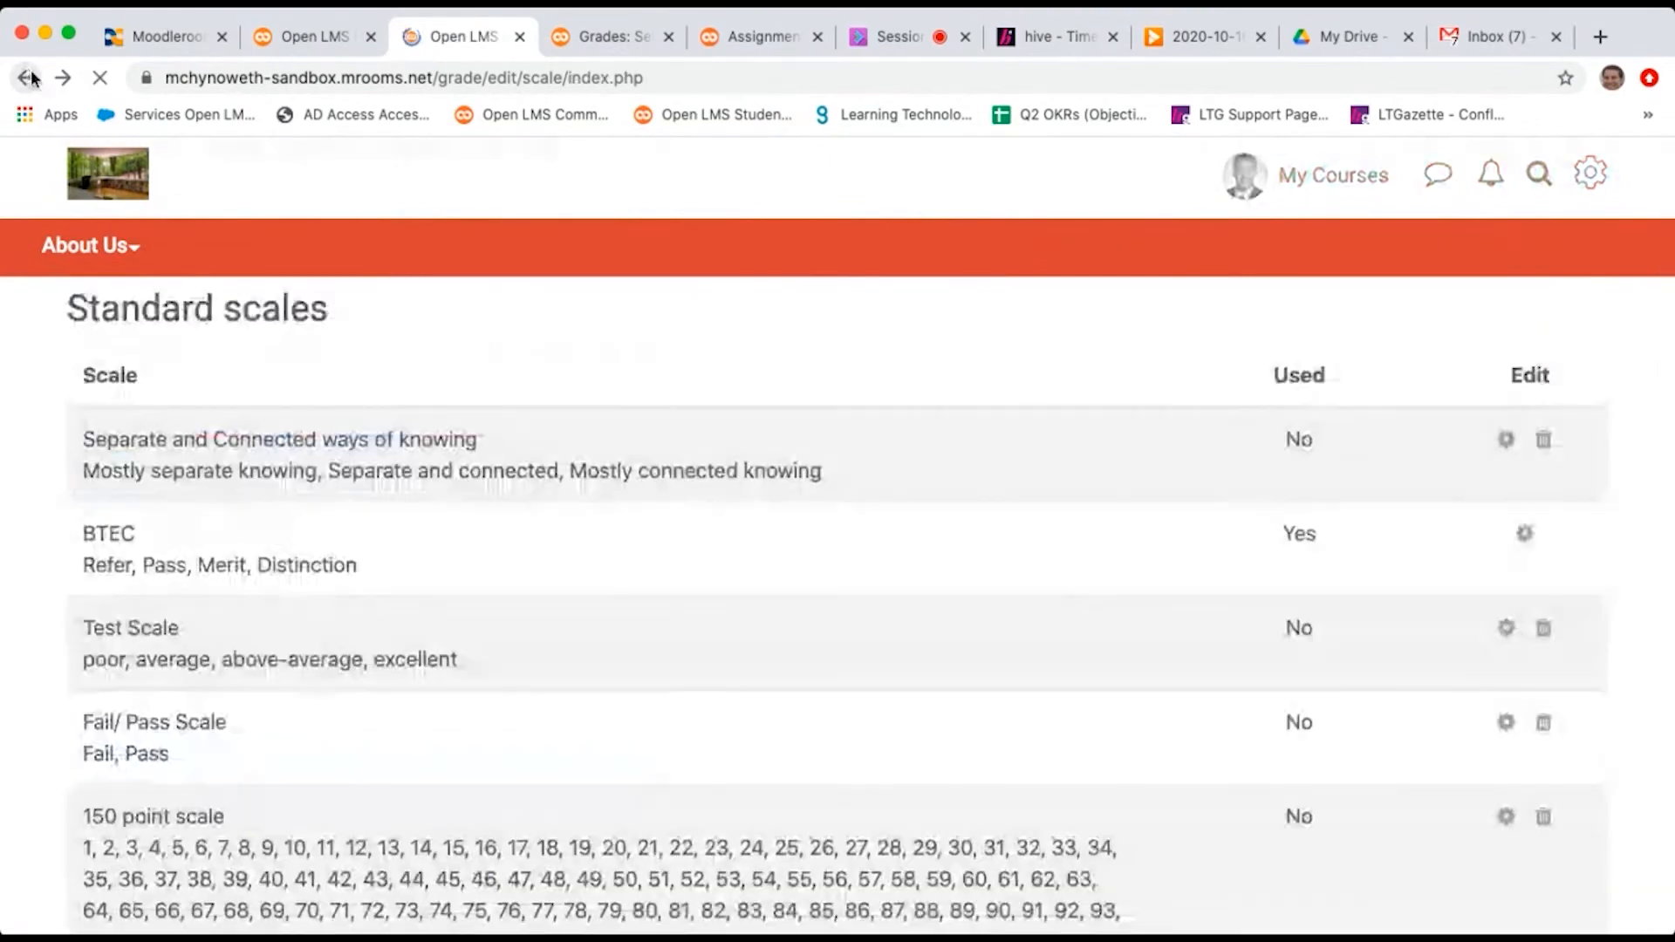
Step: Open the form for adding a new scale and review its Name, Standard scale, Scale and Description fields
scroll(915, 744, "down", 5)
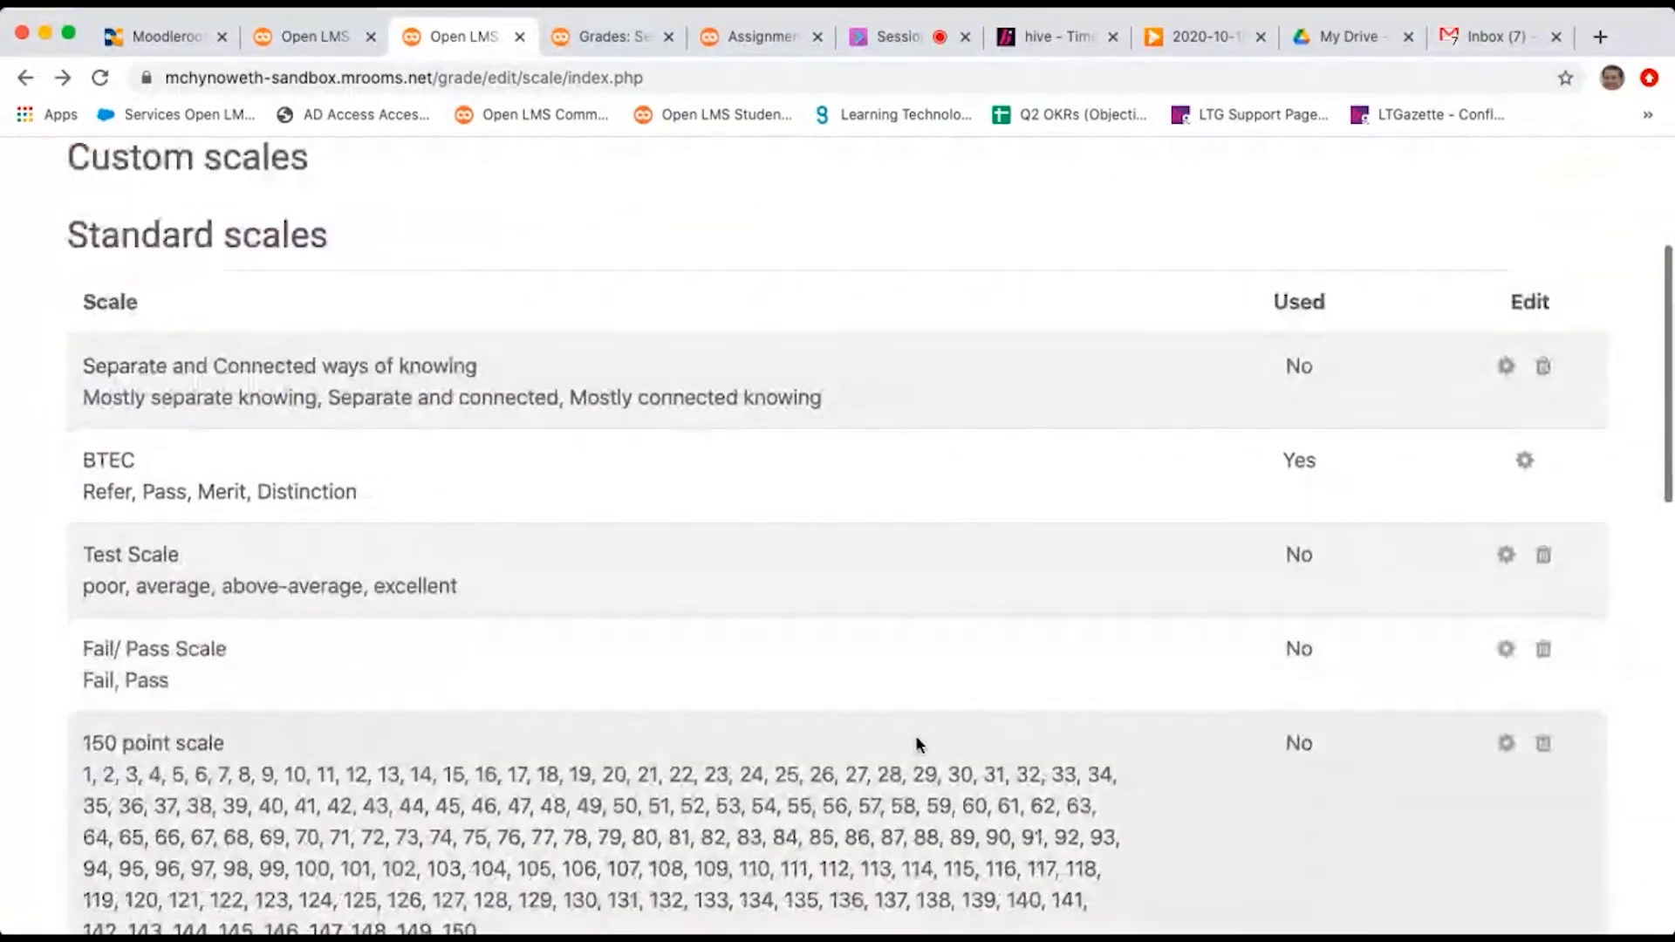
scroll(918, 738, "down", 4)
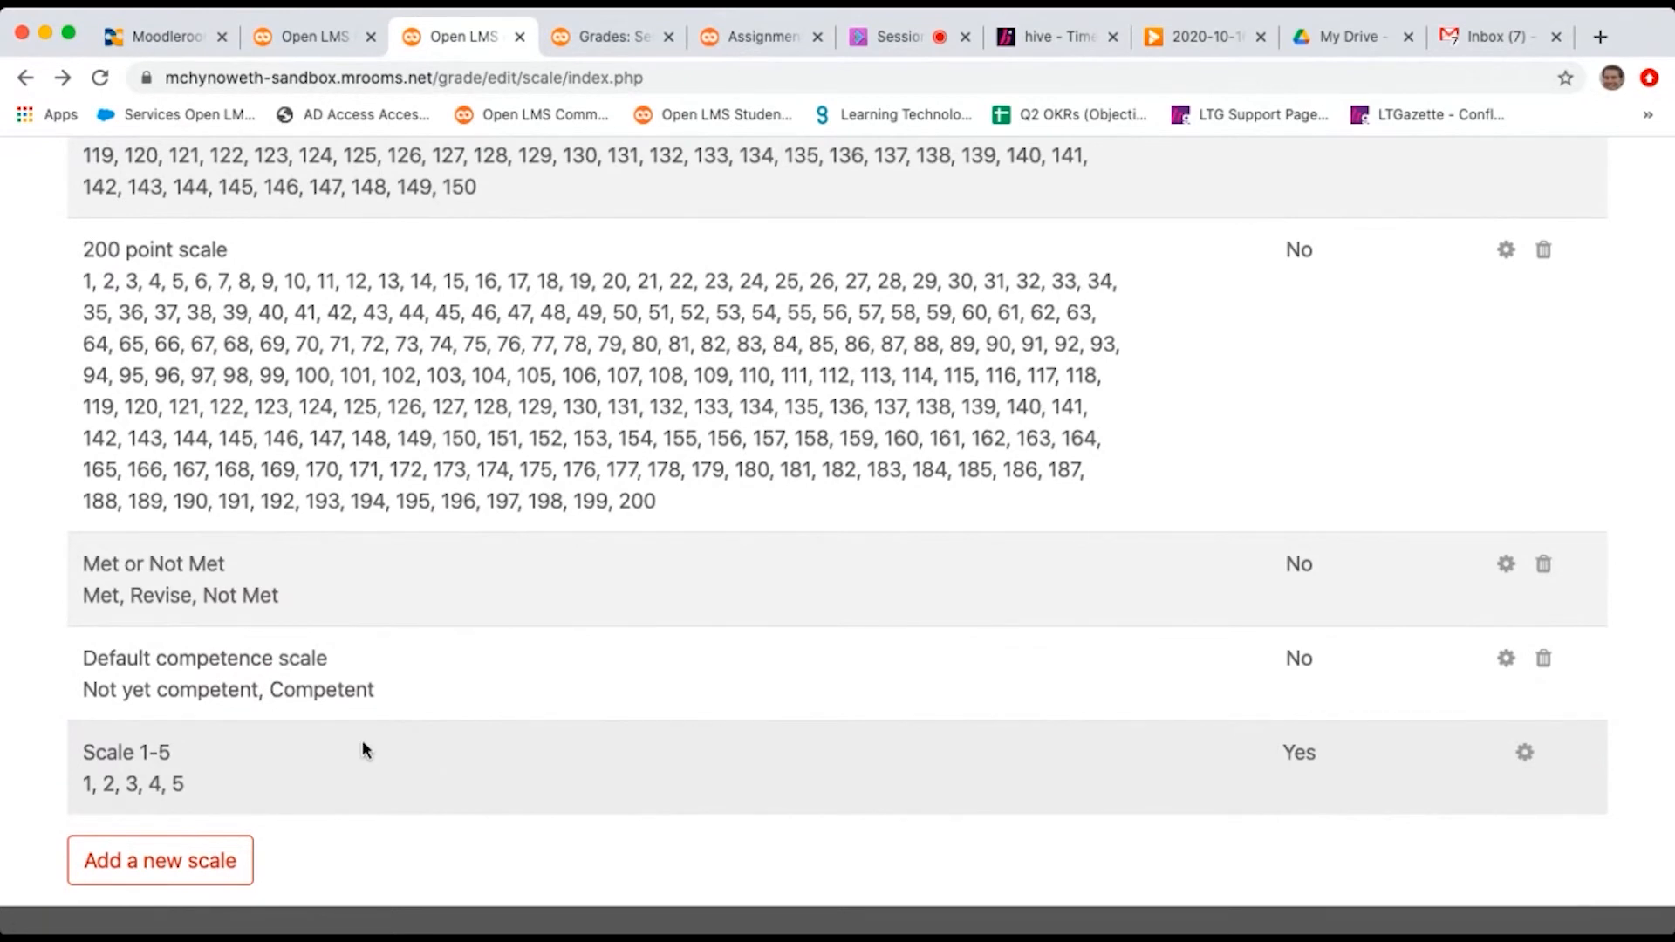
left_click(224, 862)
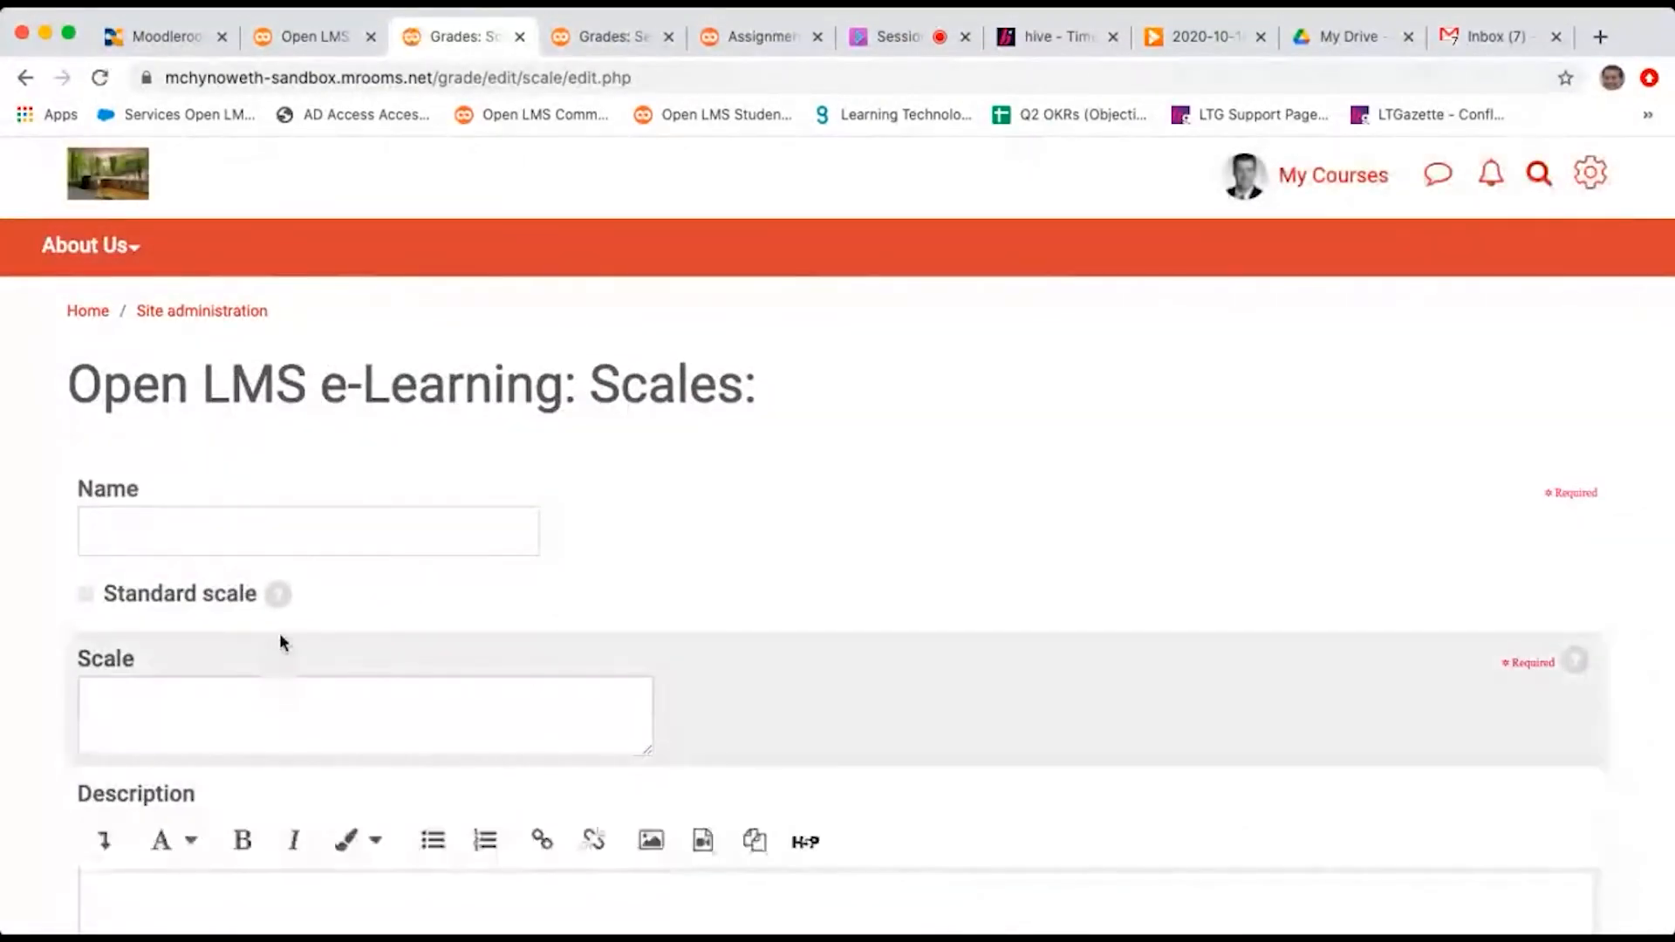
scroll(280, 635, "down", 6)
scroll(280, 635, "up", 3)
scroll(280, 636, "up", 3)
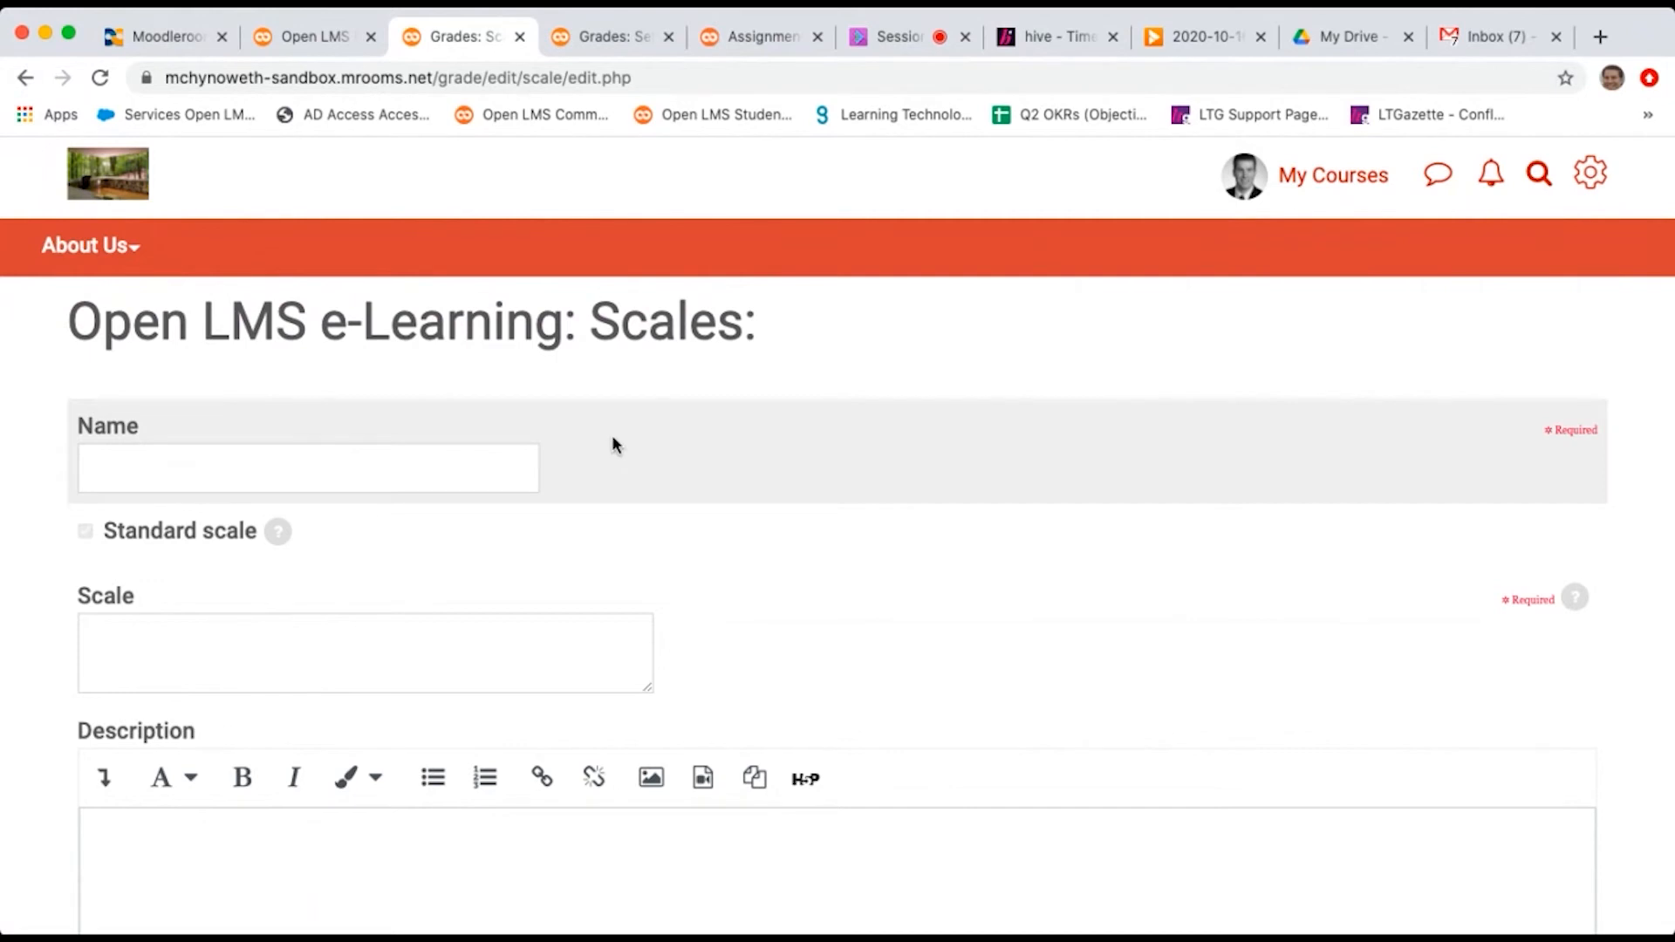
scroll(960, 445, "up", 2)
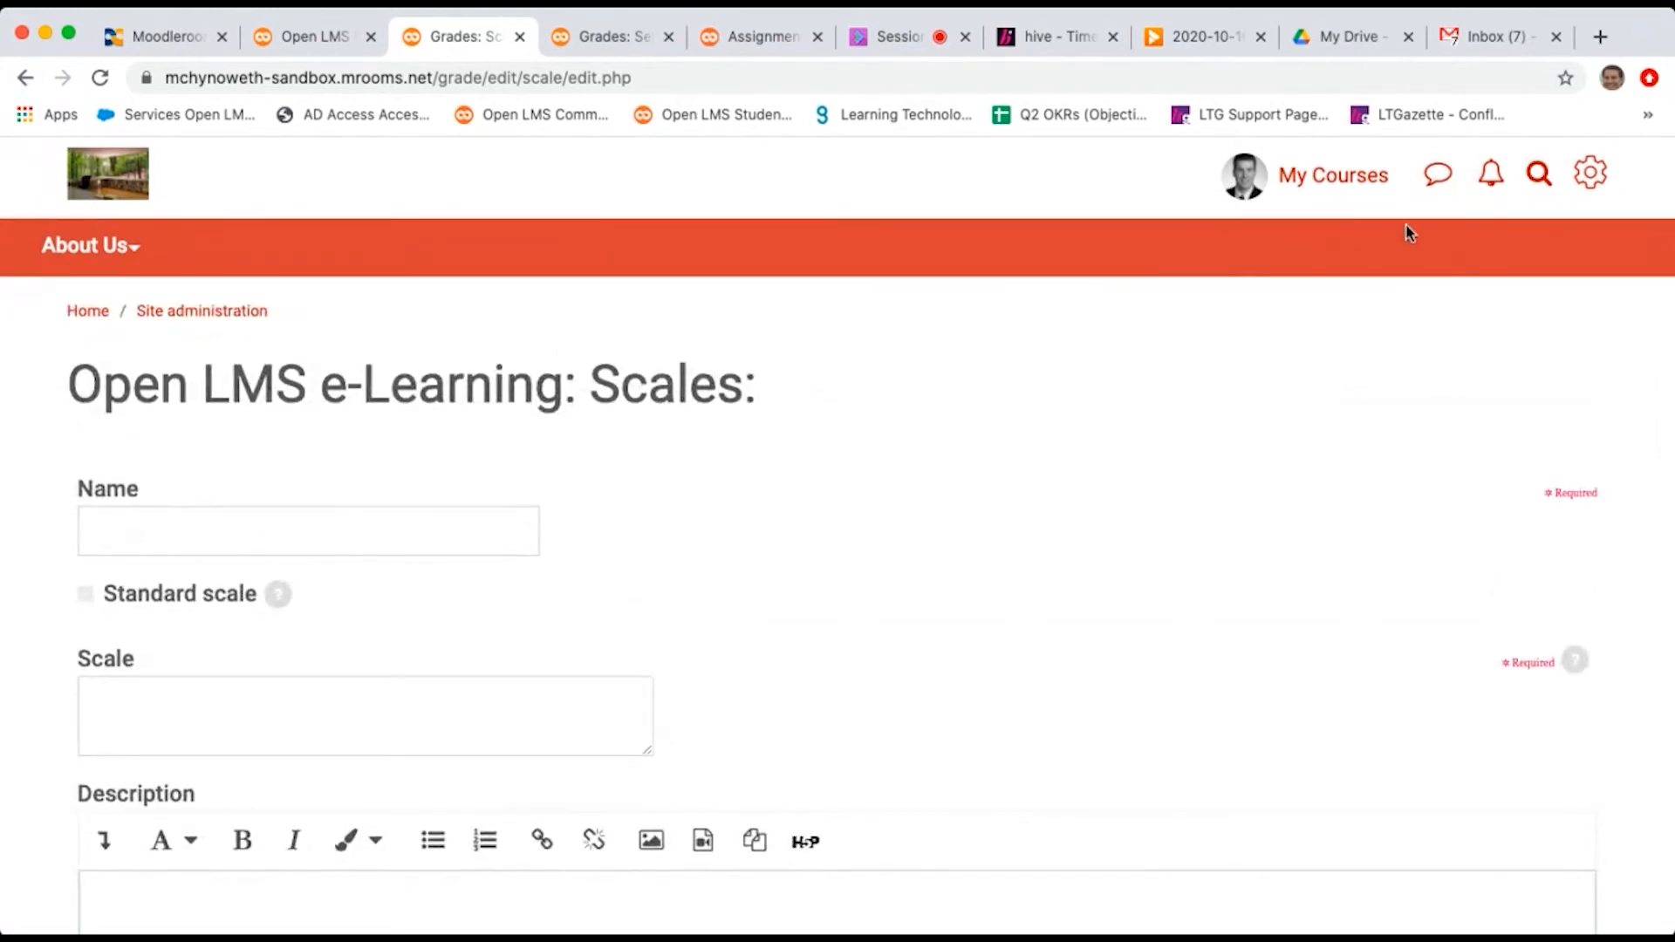
Step: Leave the new scale form and return to the site-wide Scales list from the site administration
left_click(1590, 173)
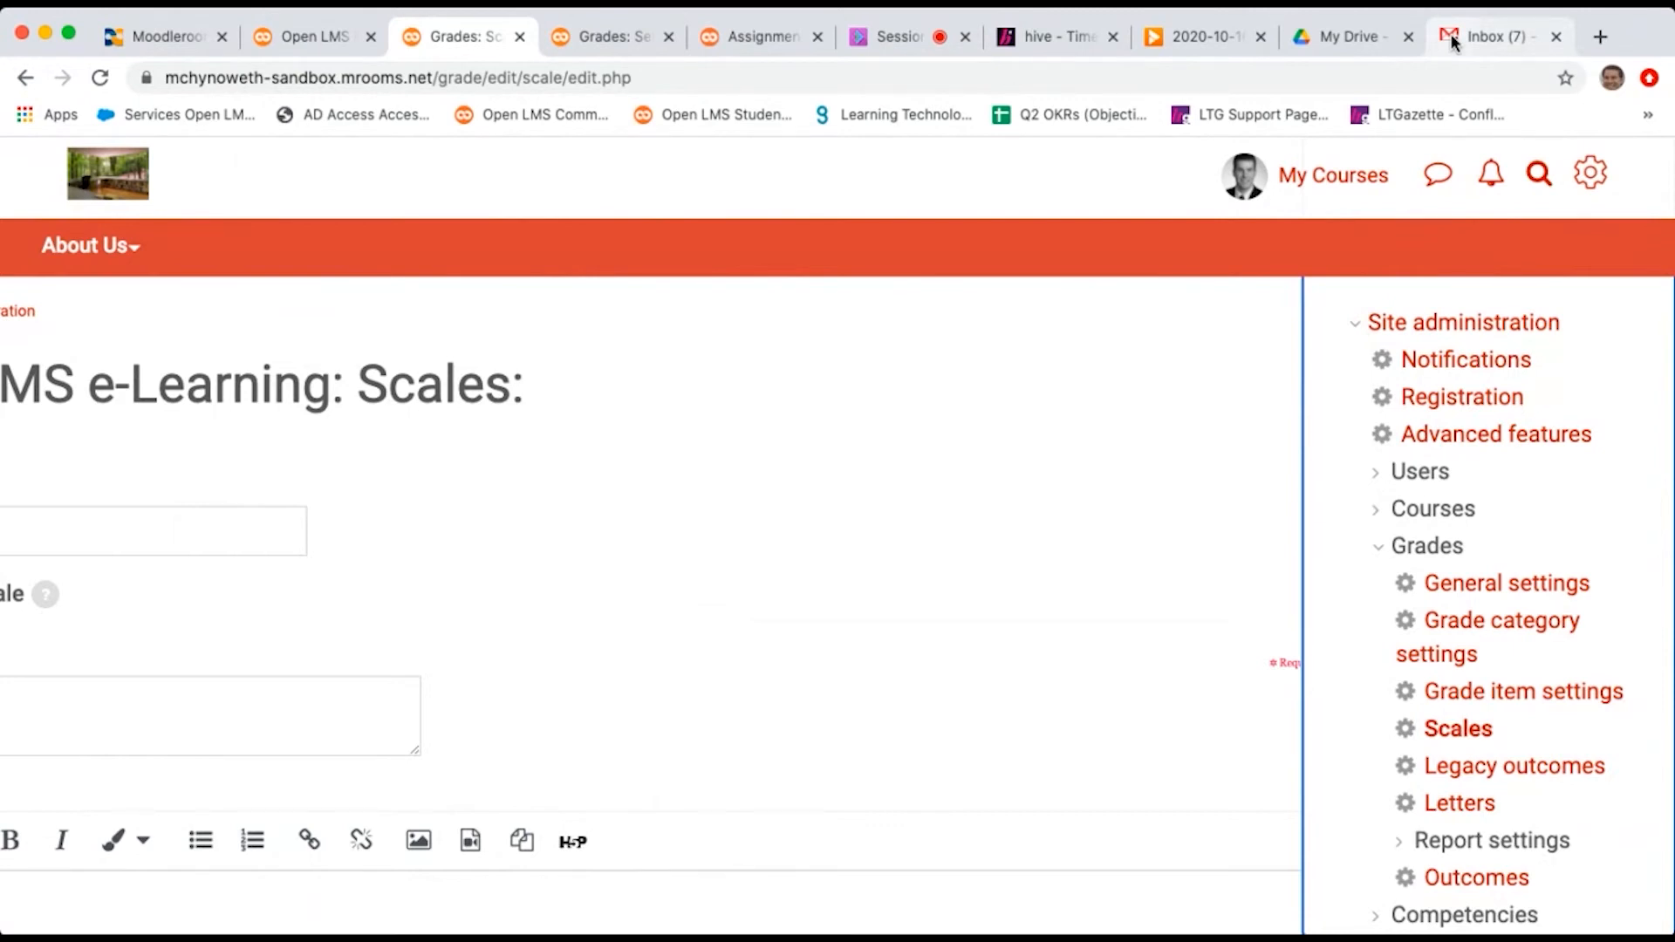
left_click(1451, 740)
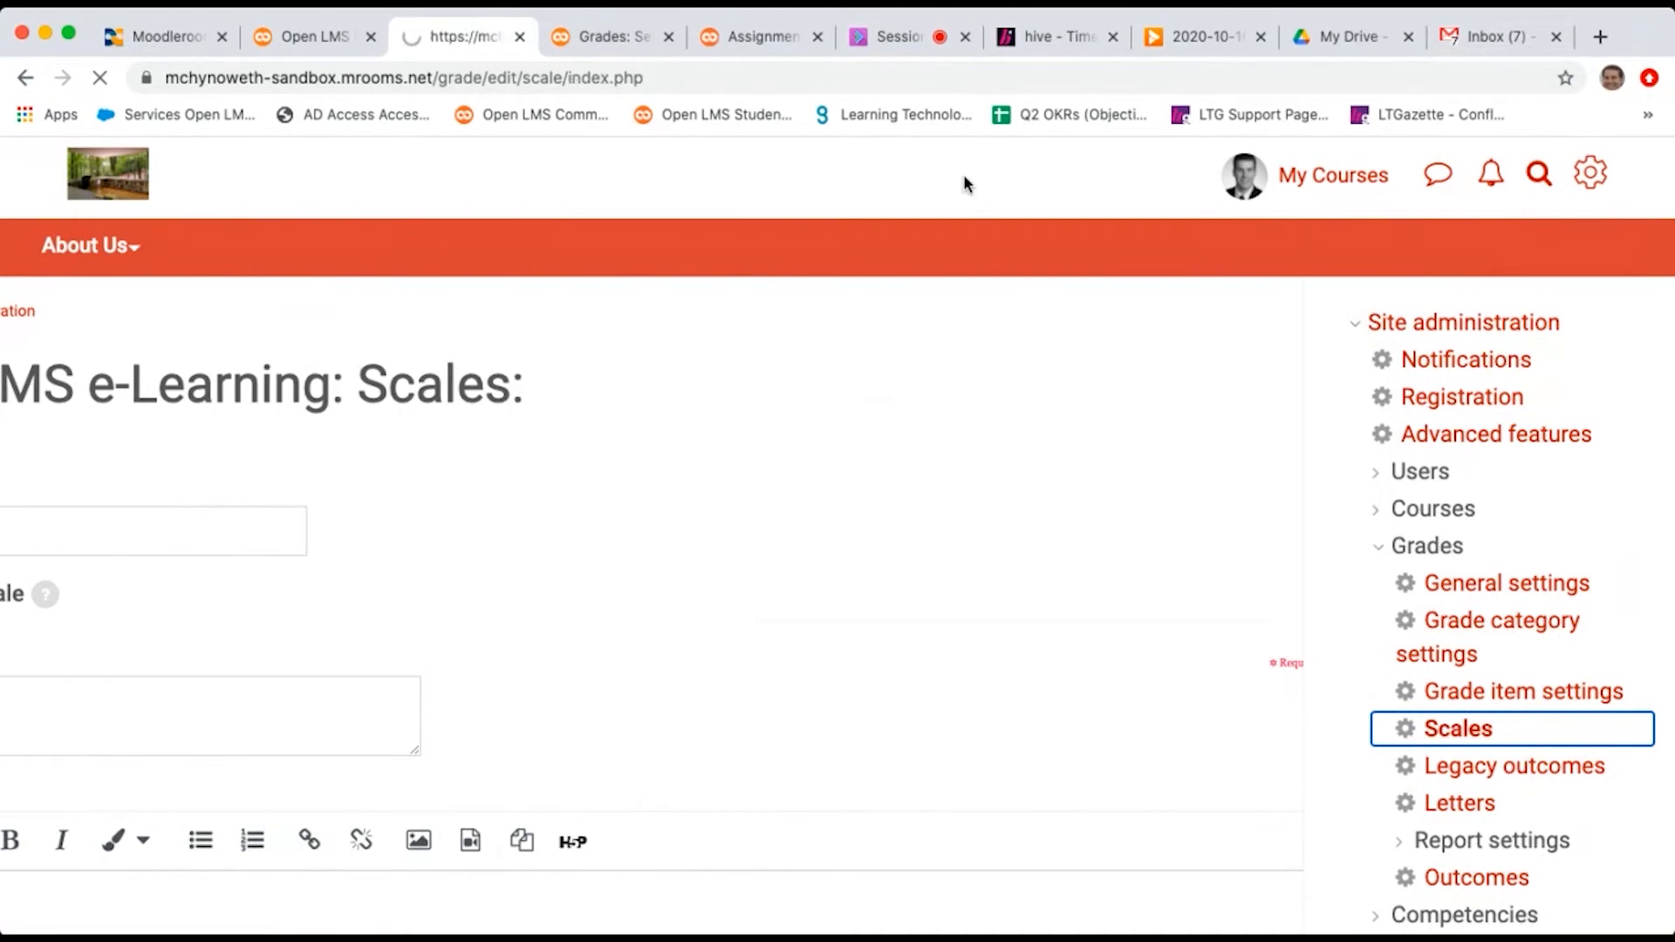
scroll(1431, 677, "down", 3)
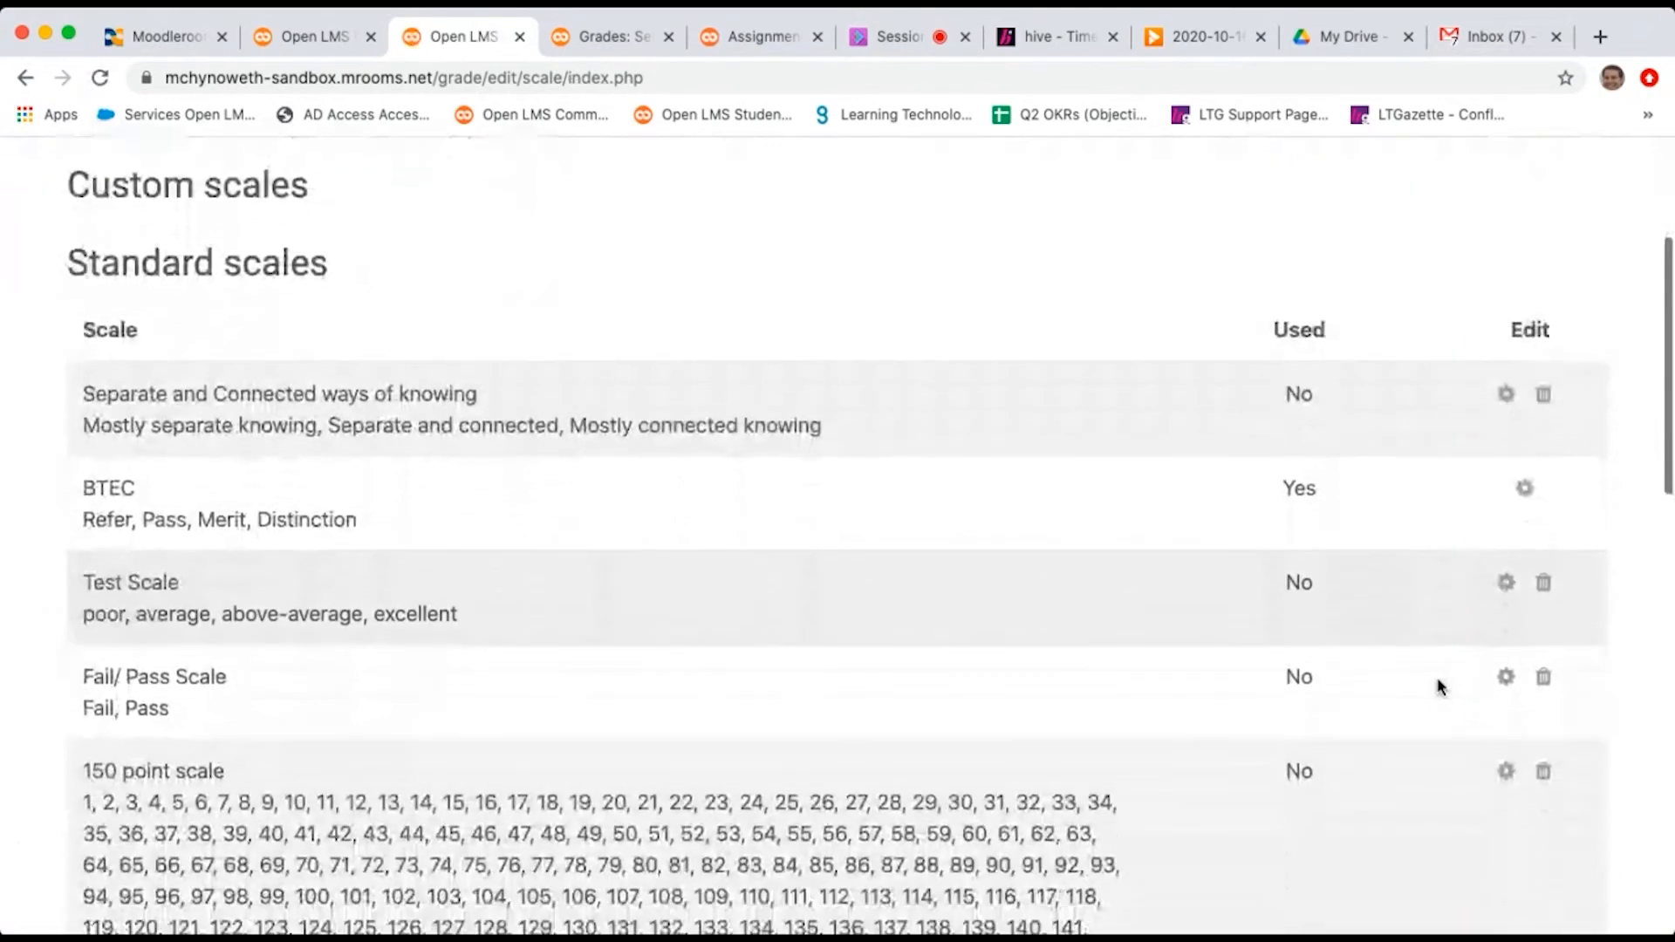
scroll(1436, 685, "up", 3)
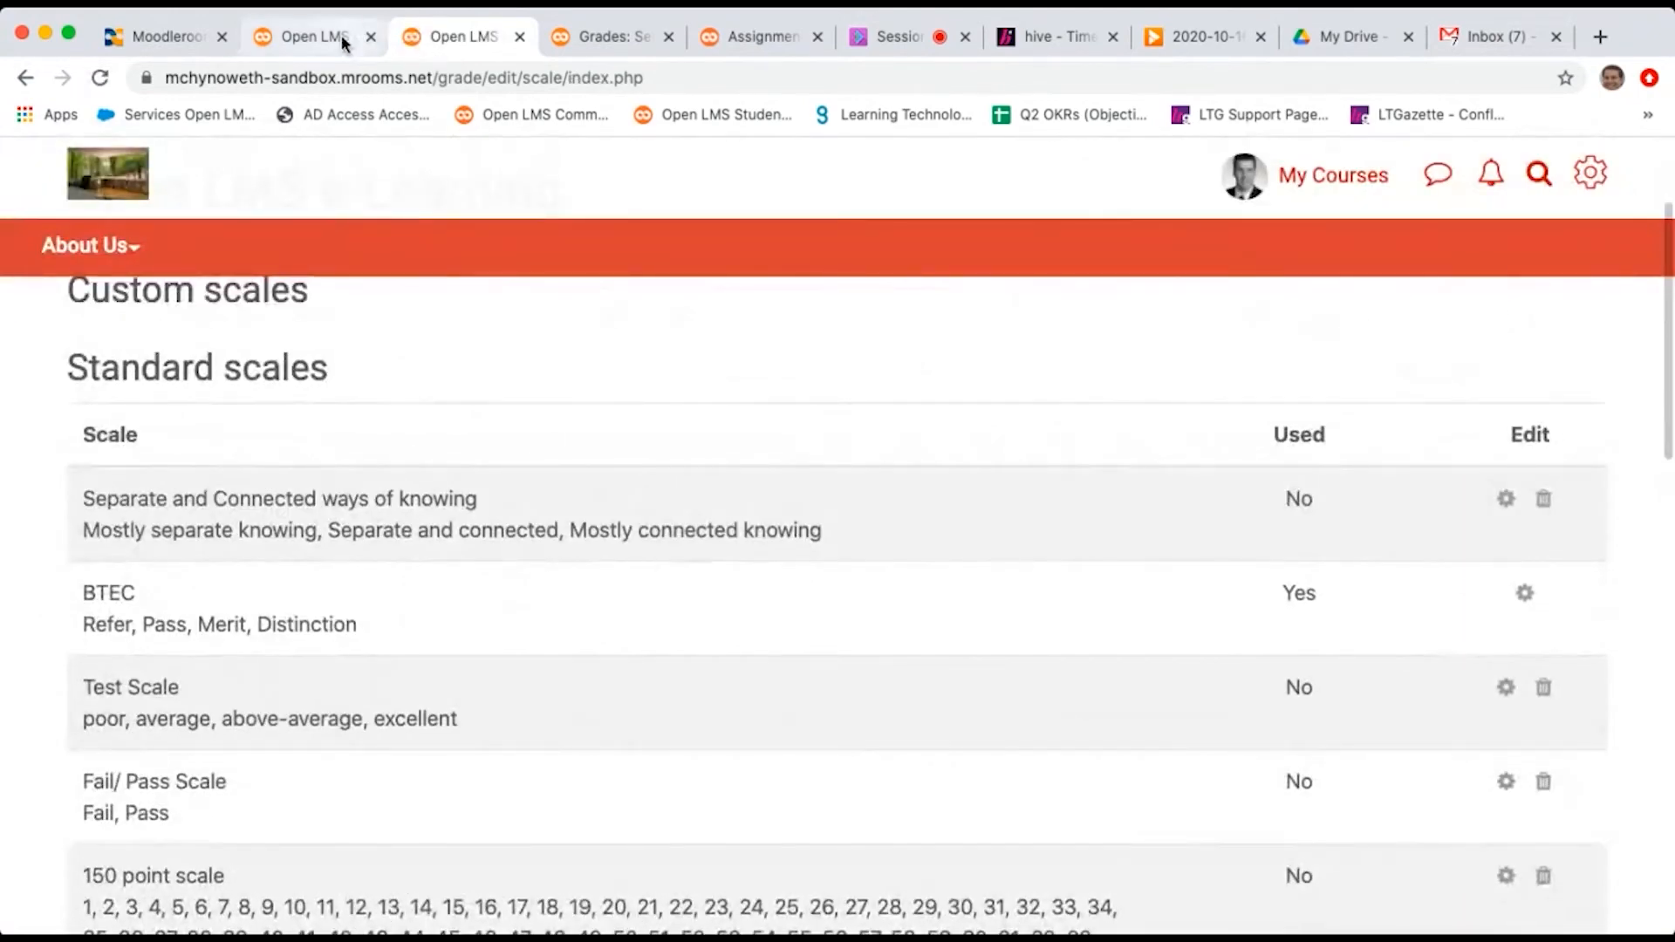
Step: Switch to the course gradebook, open its Scales page and look over the custom and standard scales available there
left_click(343, 41)
left_click(555, 42)
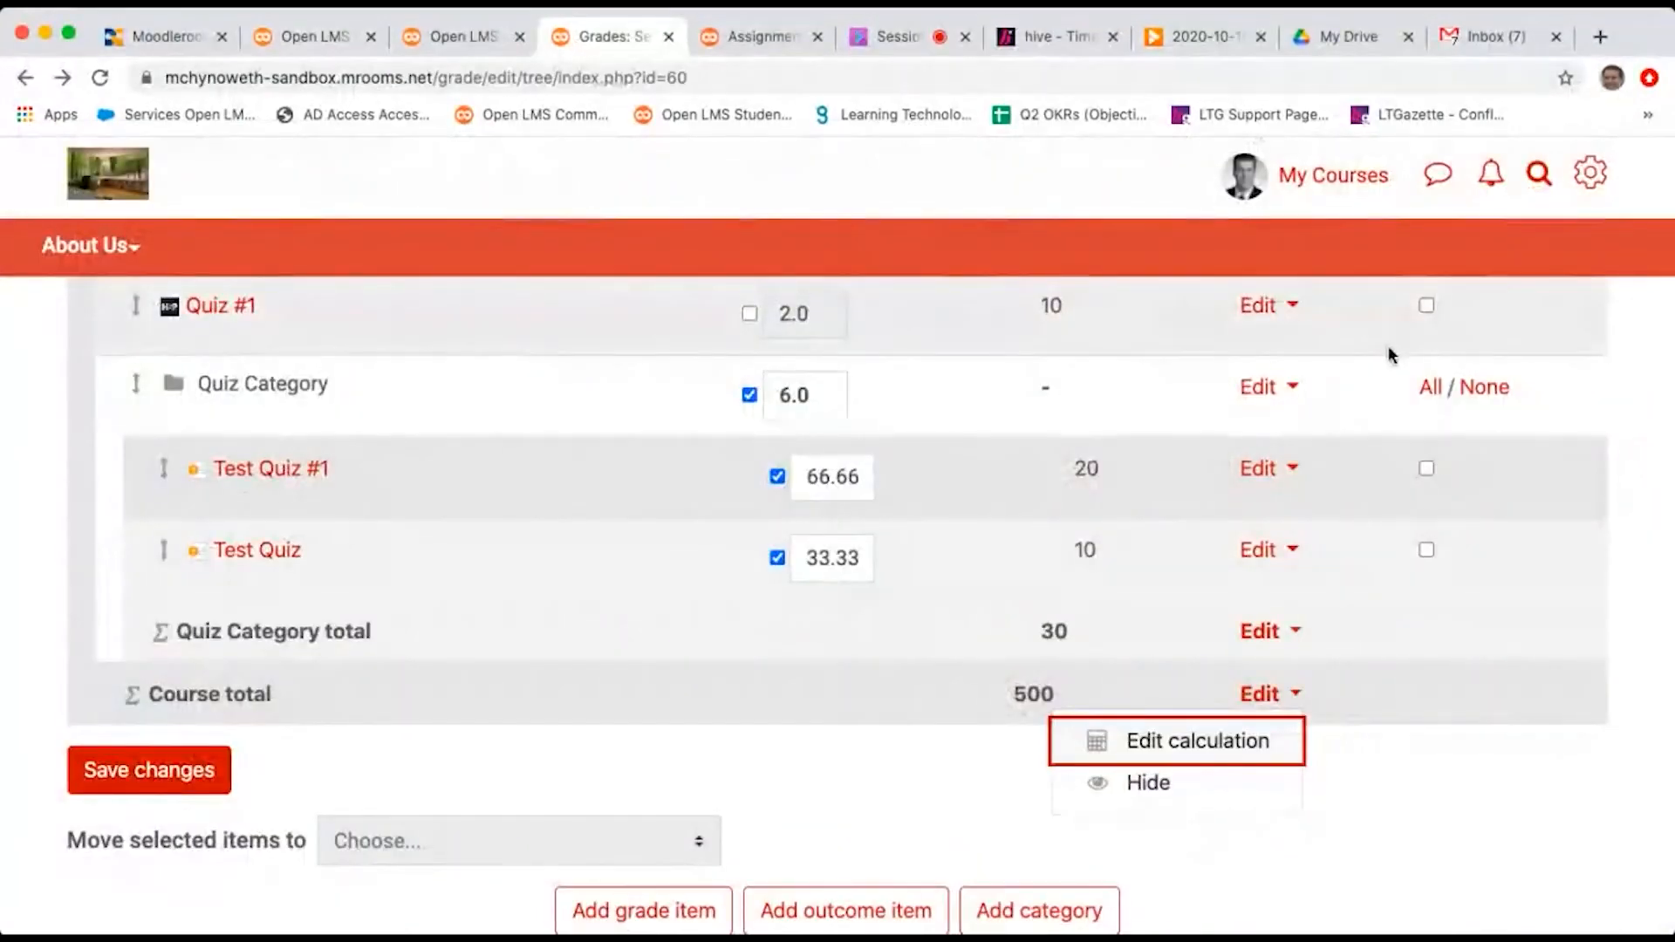
left_click(1590, 172)
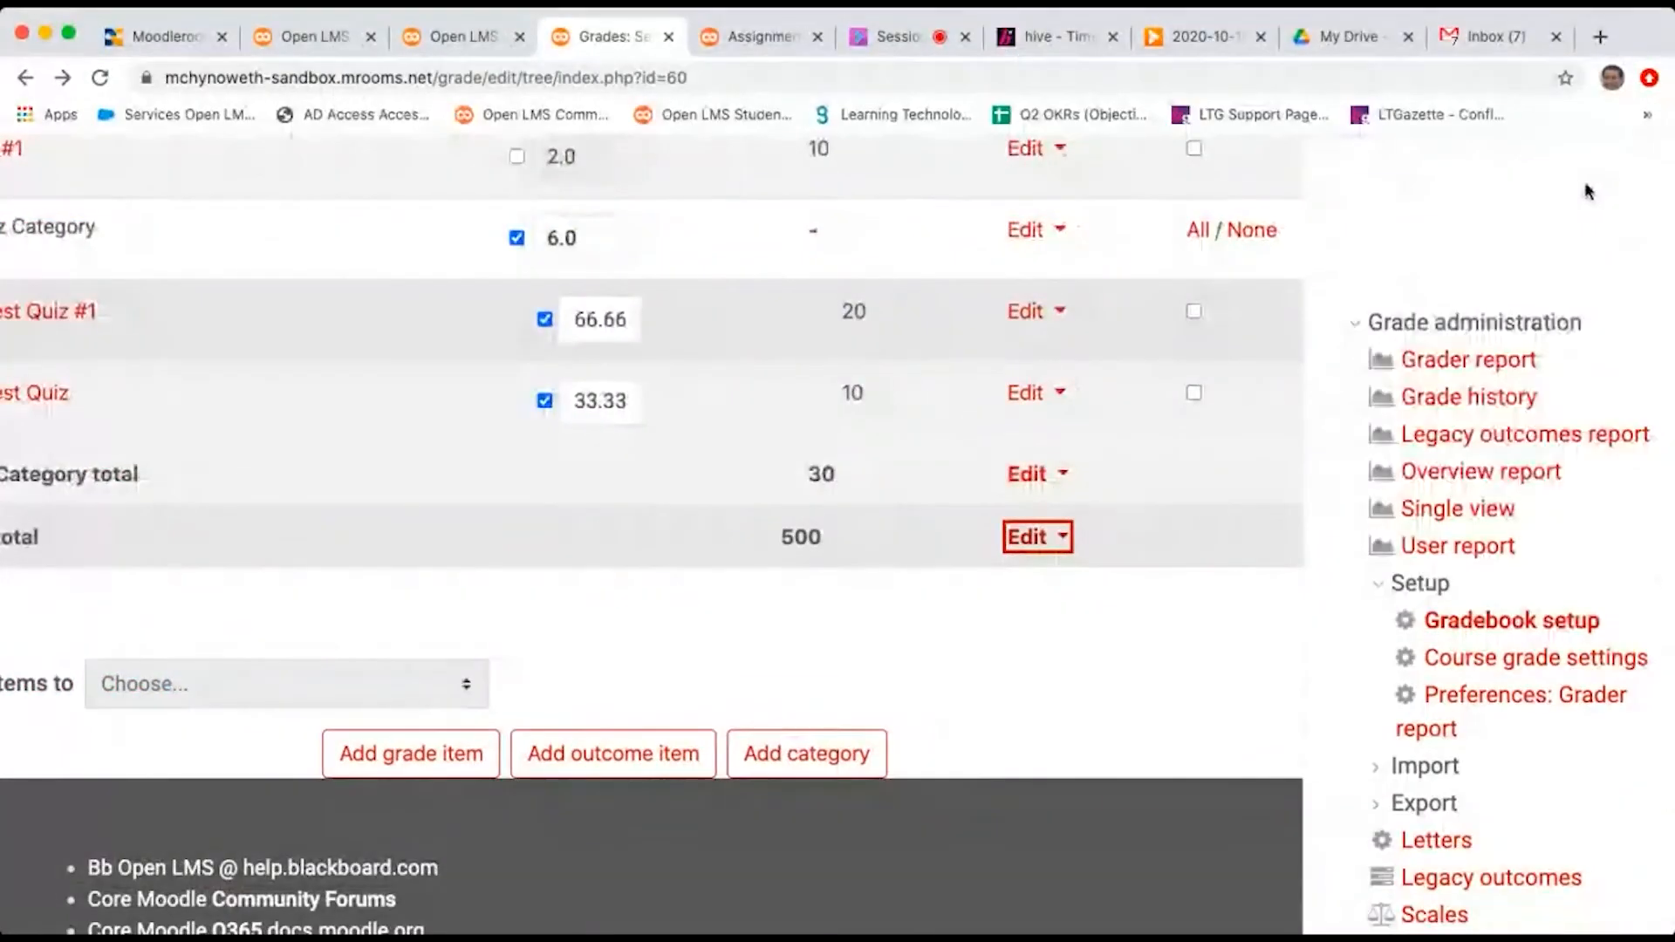
left_click(1458, 623)
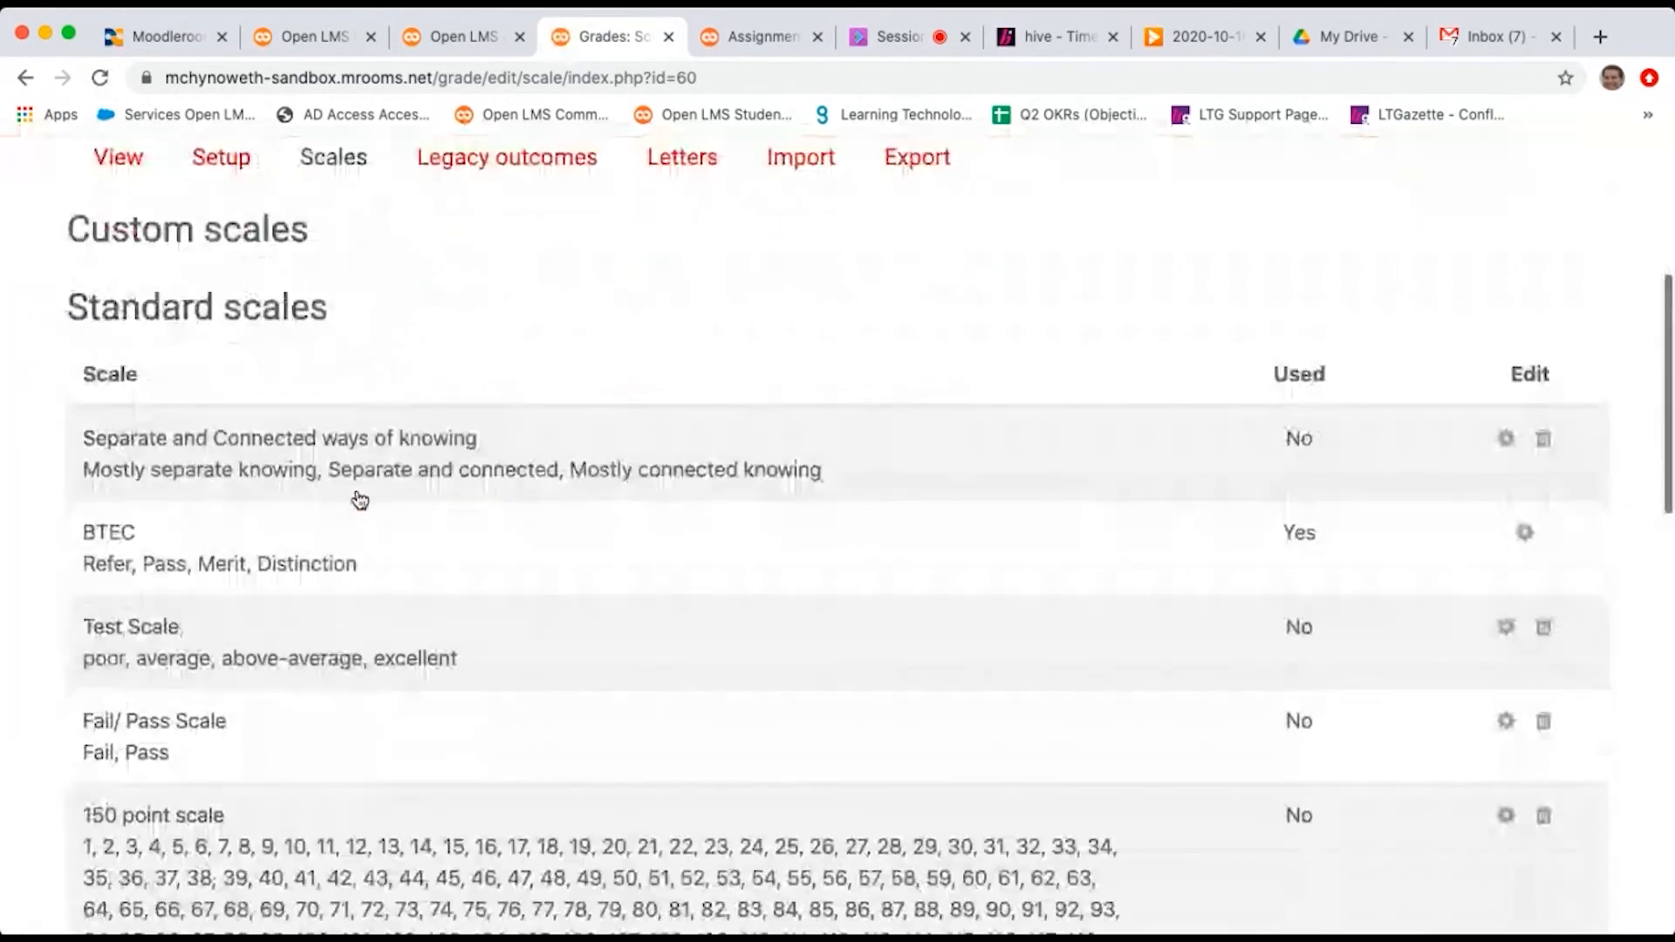
scroll(360, 500, "down", 3)
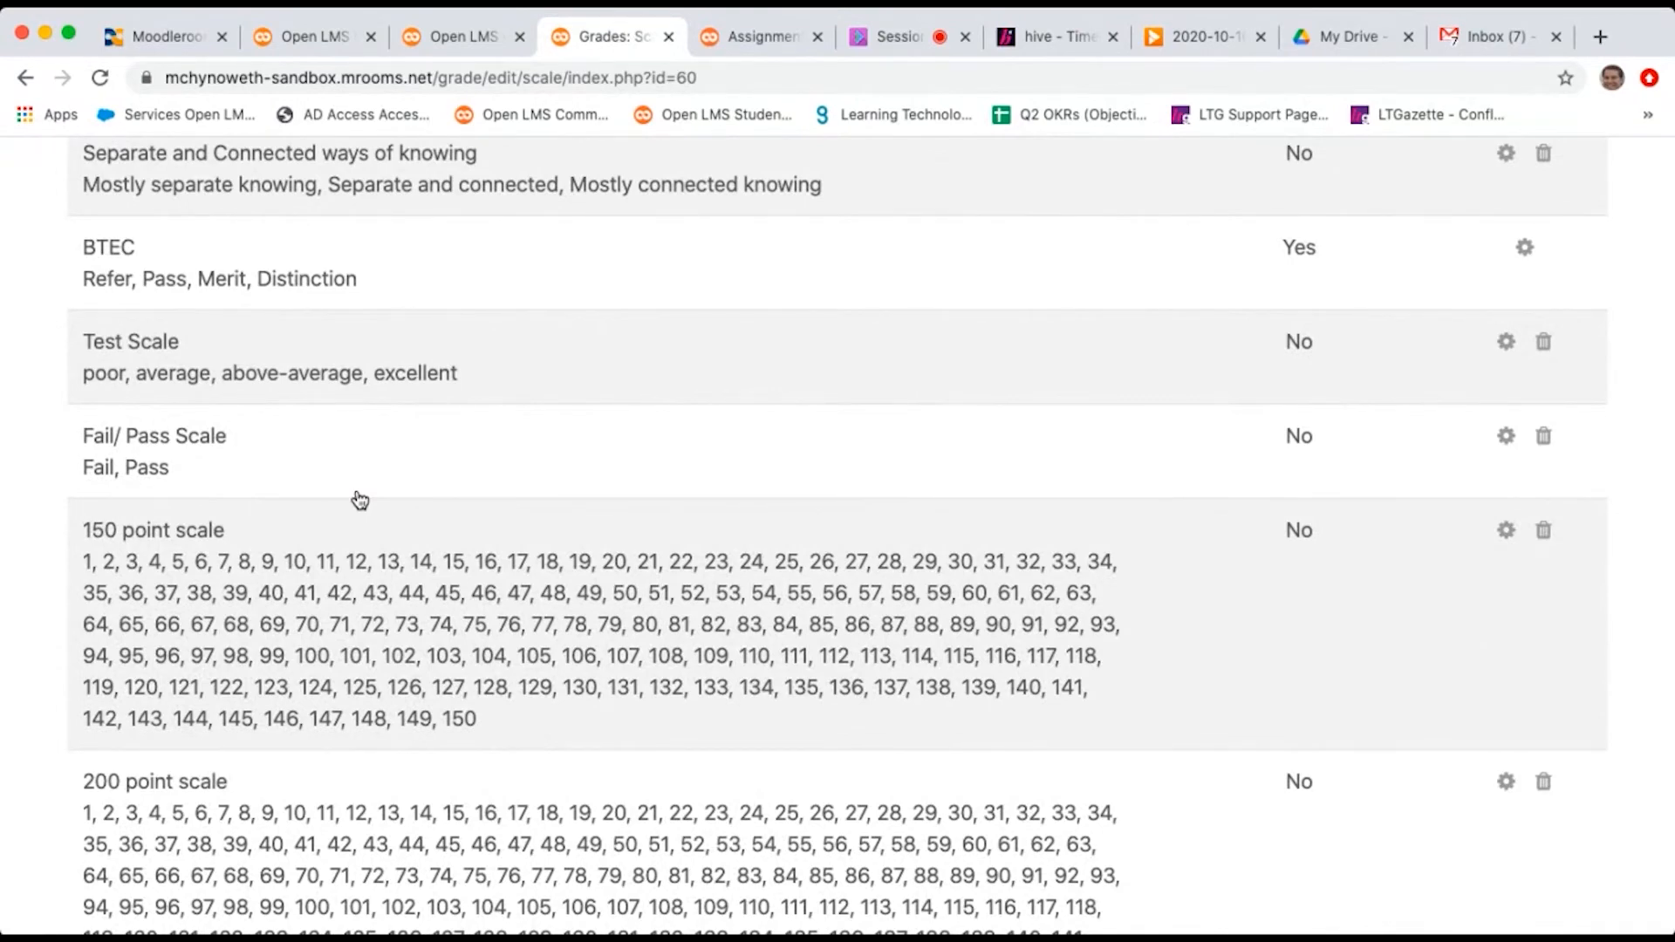
scroll(360, 500, "down", 3)
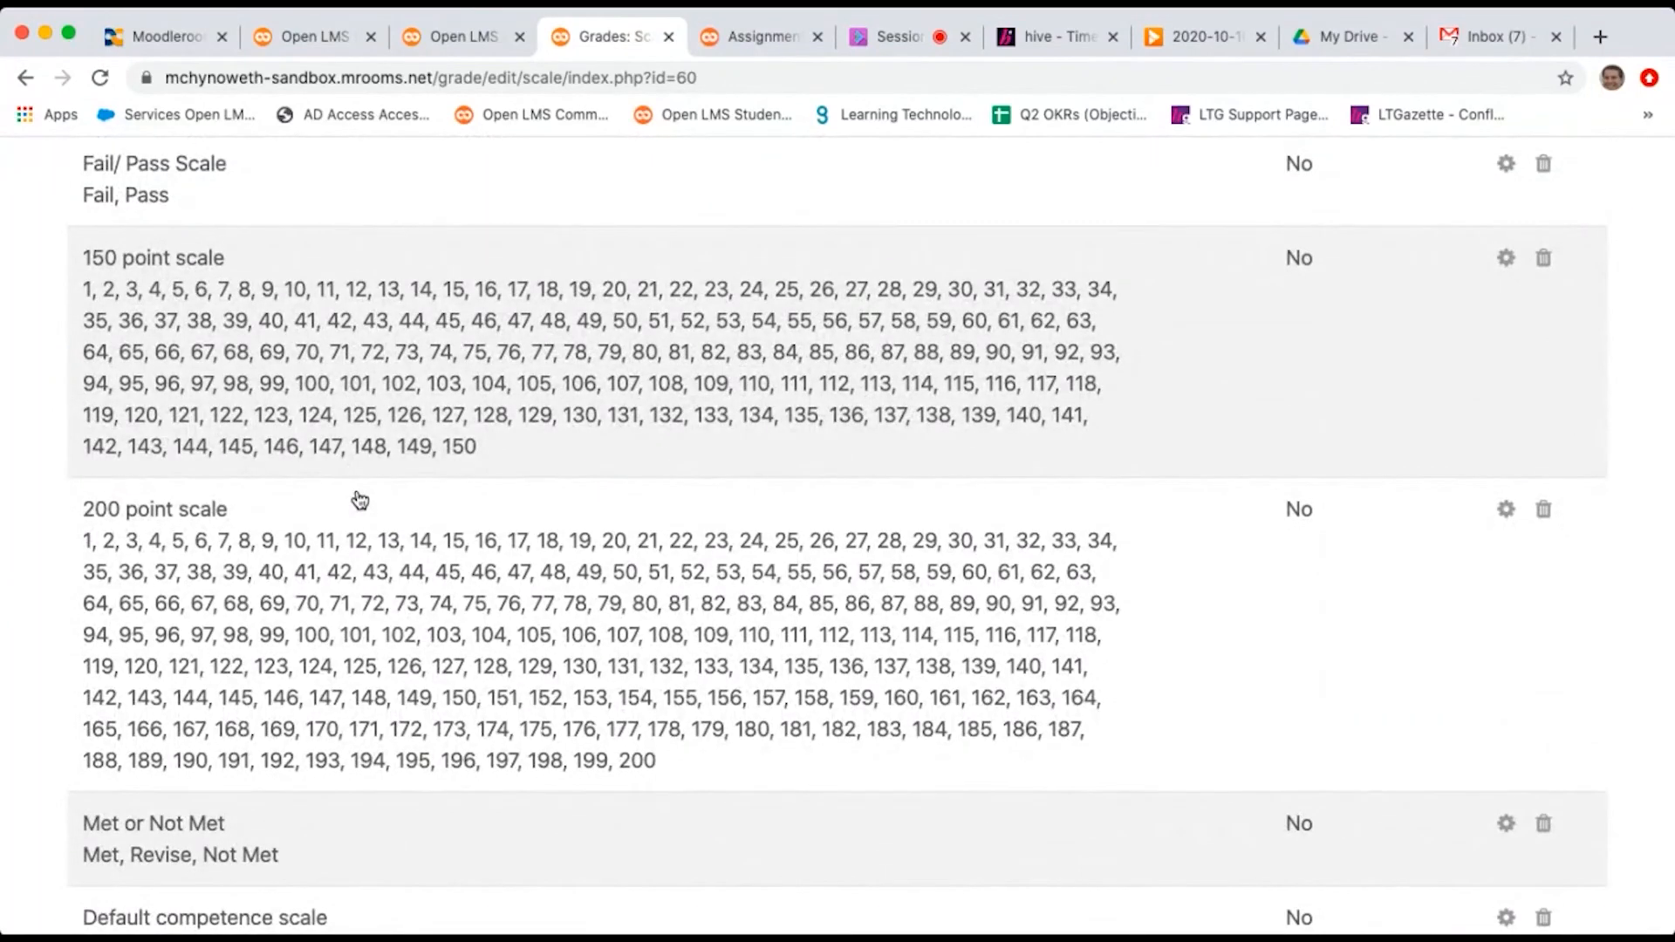
scroll(360, 500, "down", 3)
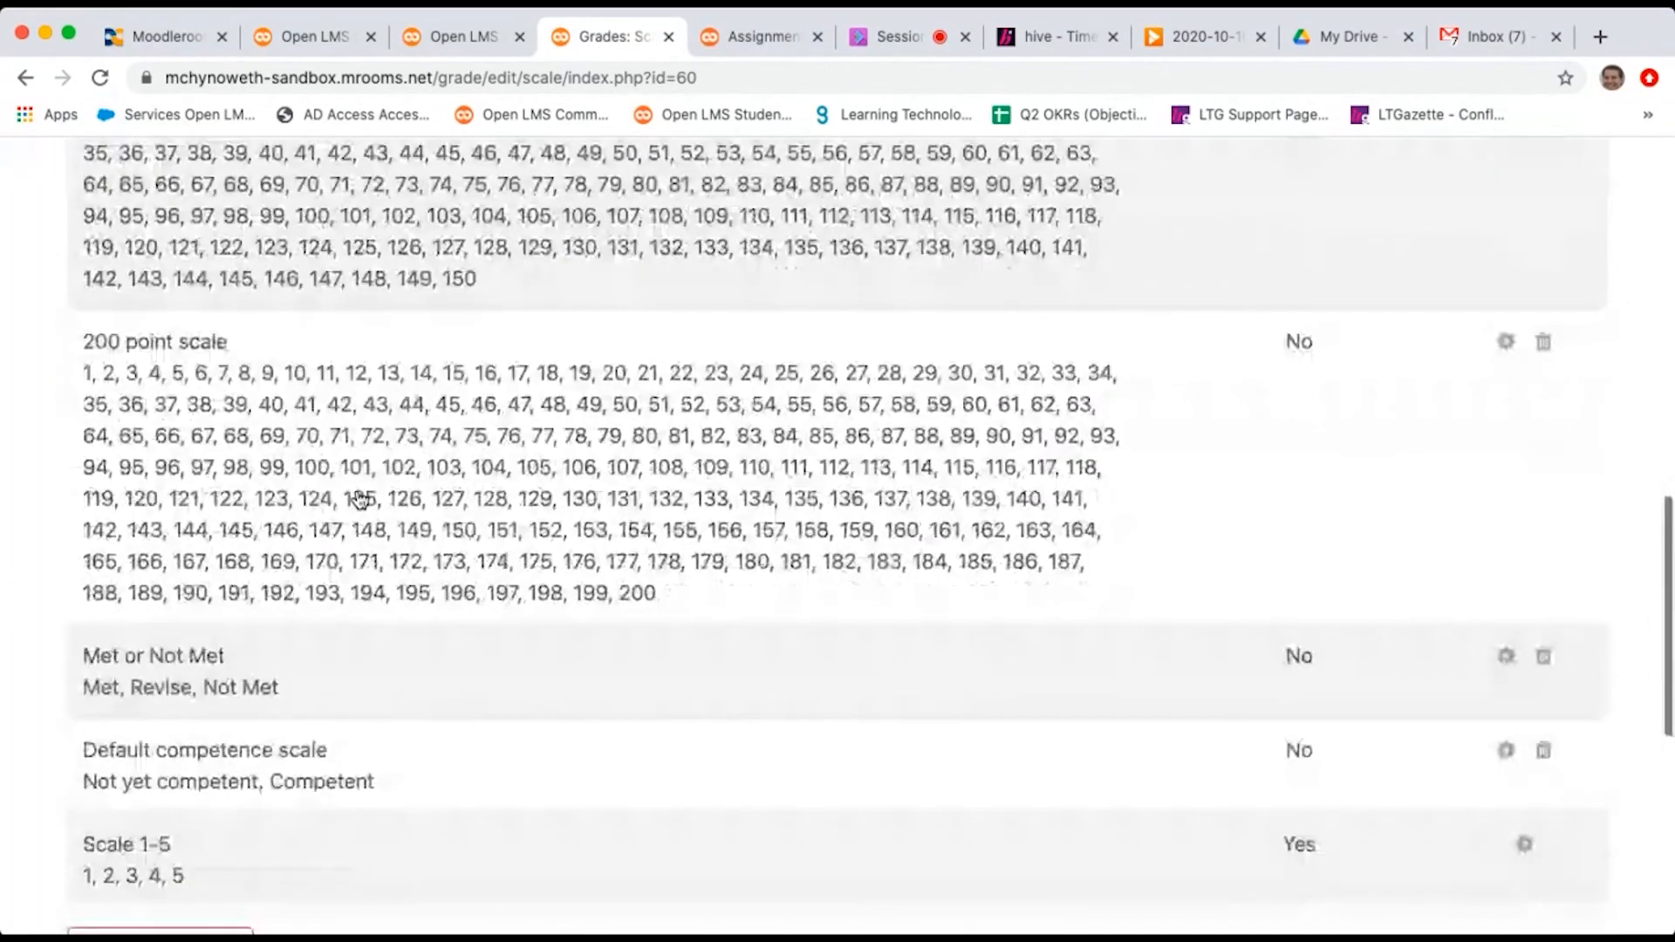
scroll(1075, 628, "up", 15)
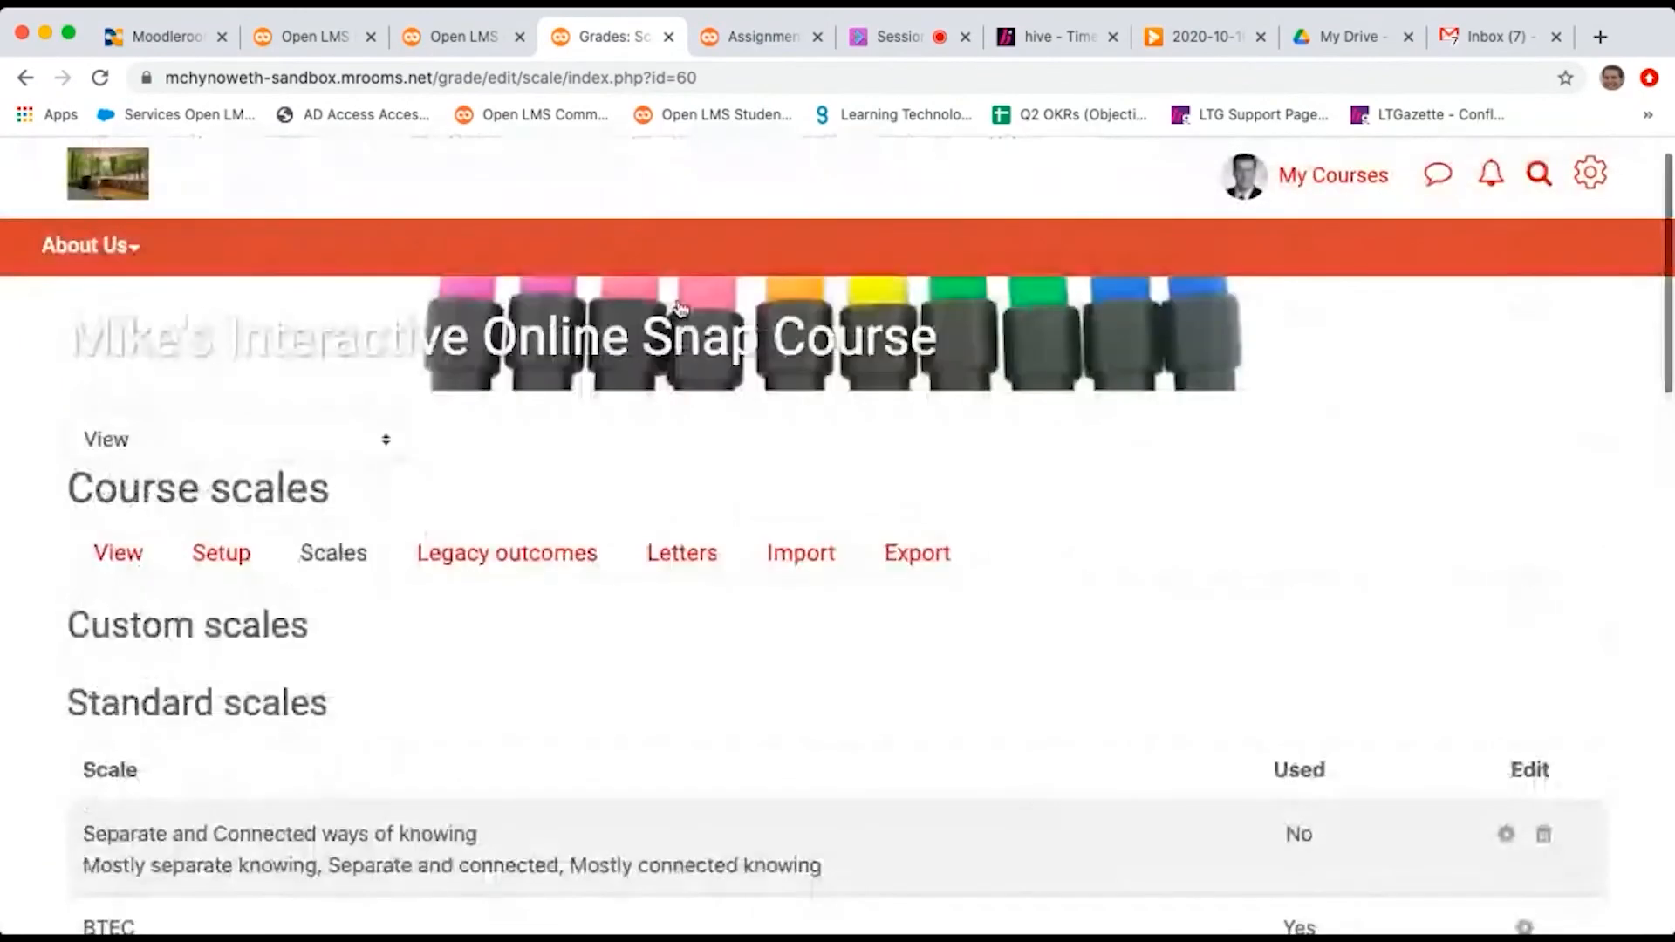
Step: Return to the site-wide scales, open the Separate and Connected ways of knowing scale for editing, review its fields, and go back to the list
left_click(446, 37)
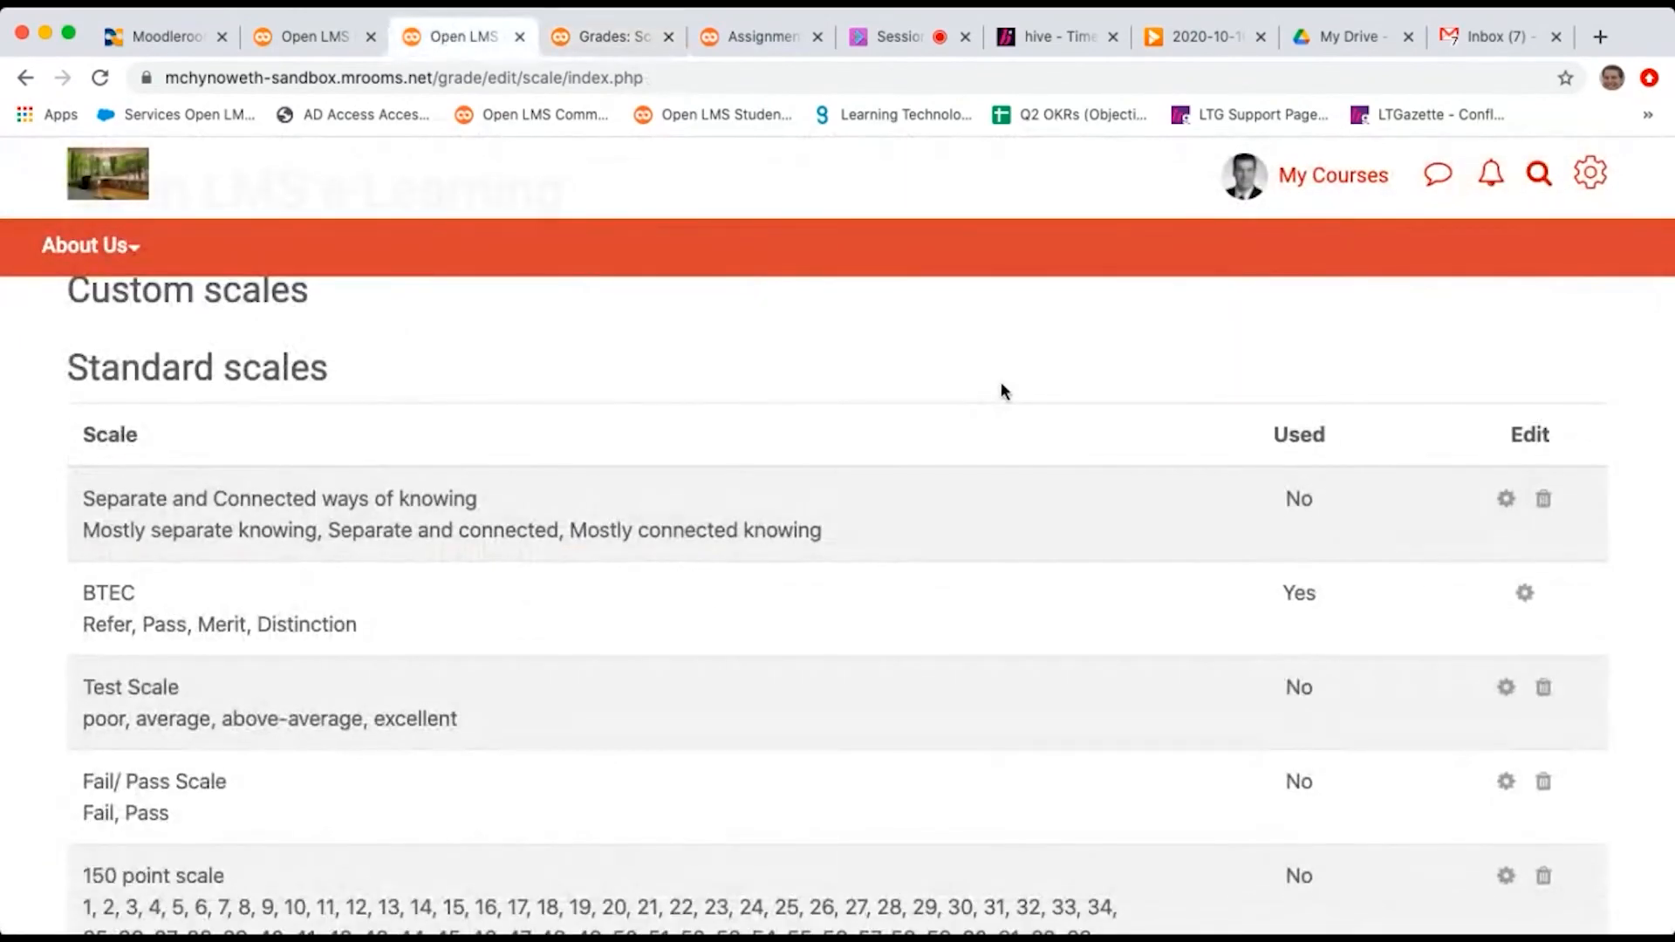
left_click(1504, 504)
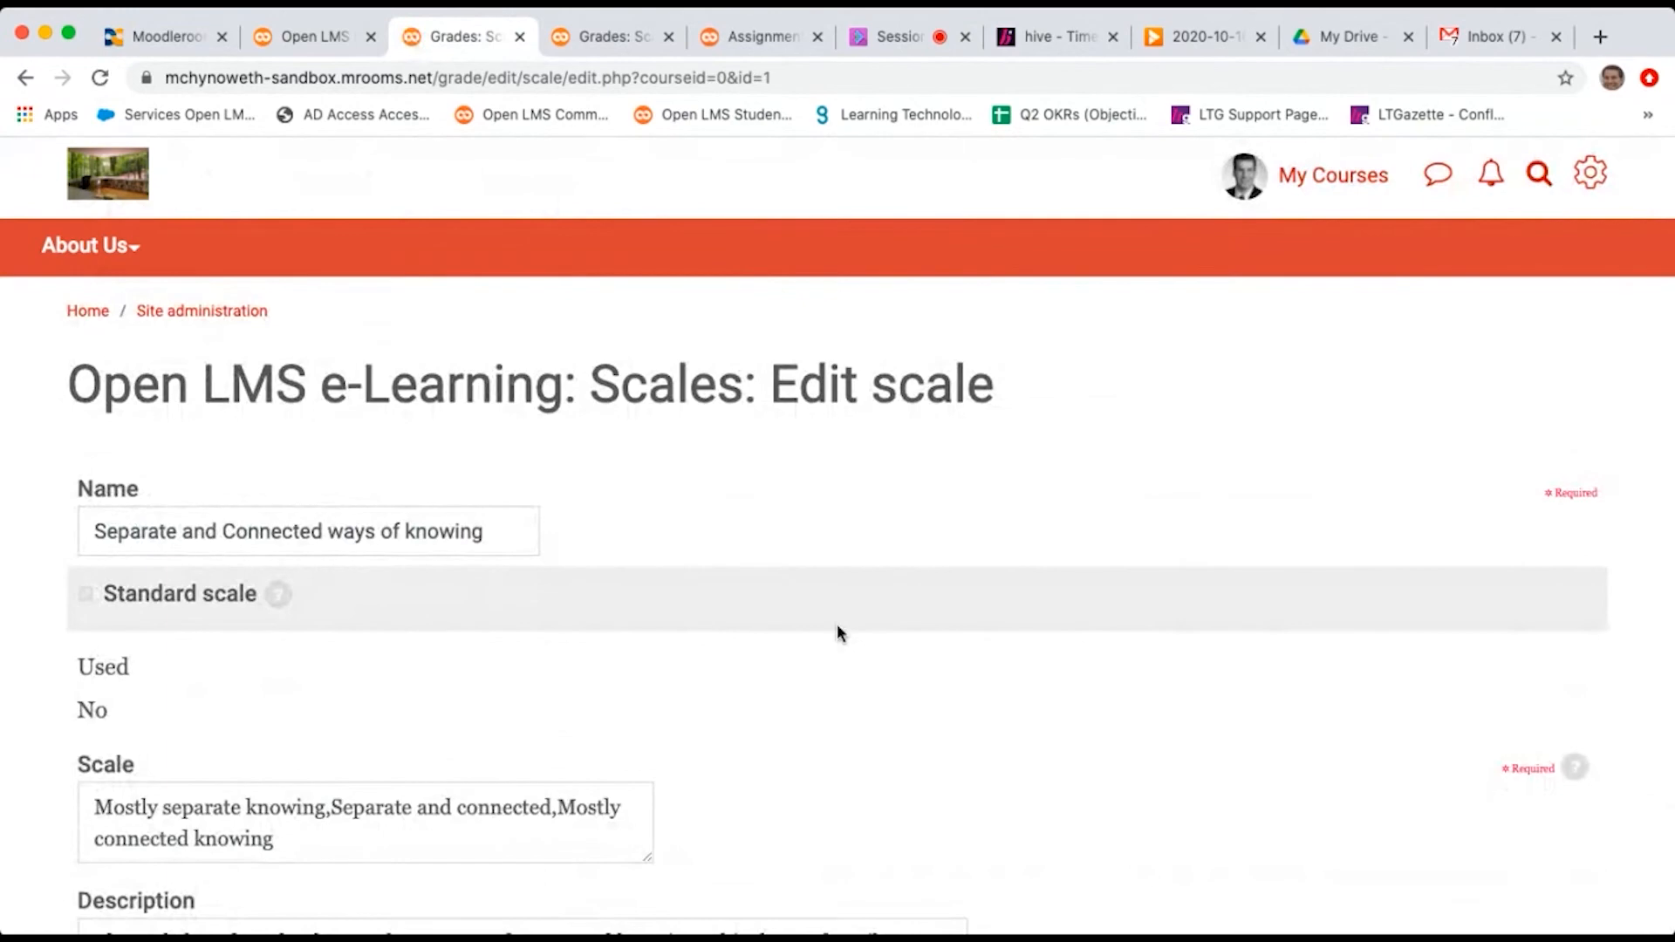
scroll(840, 633, "down", 1)
scroll(838, 634, "down", 2)
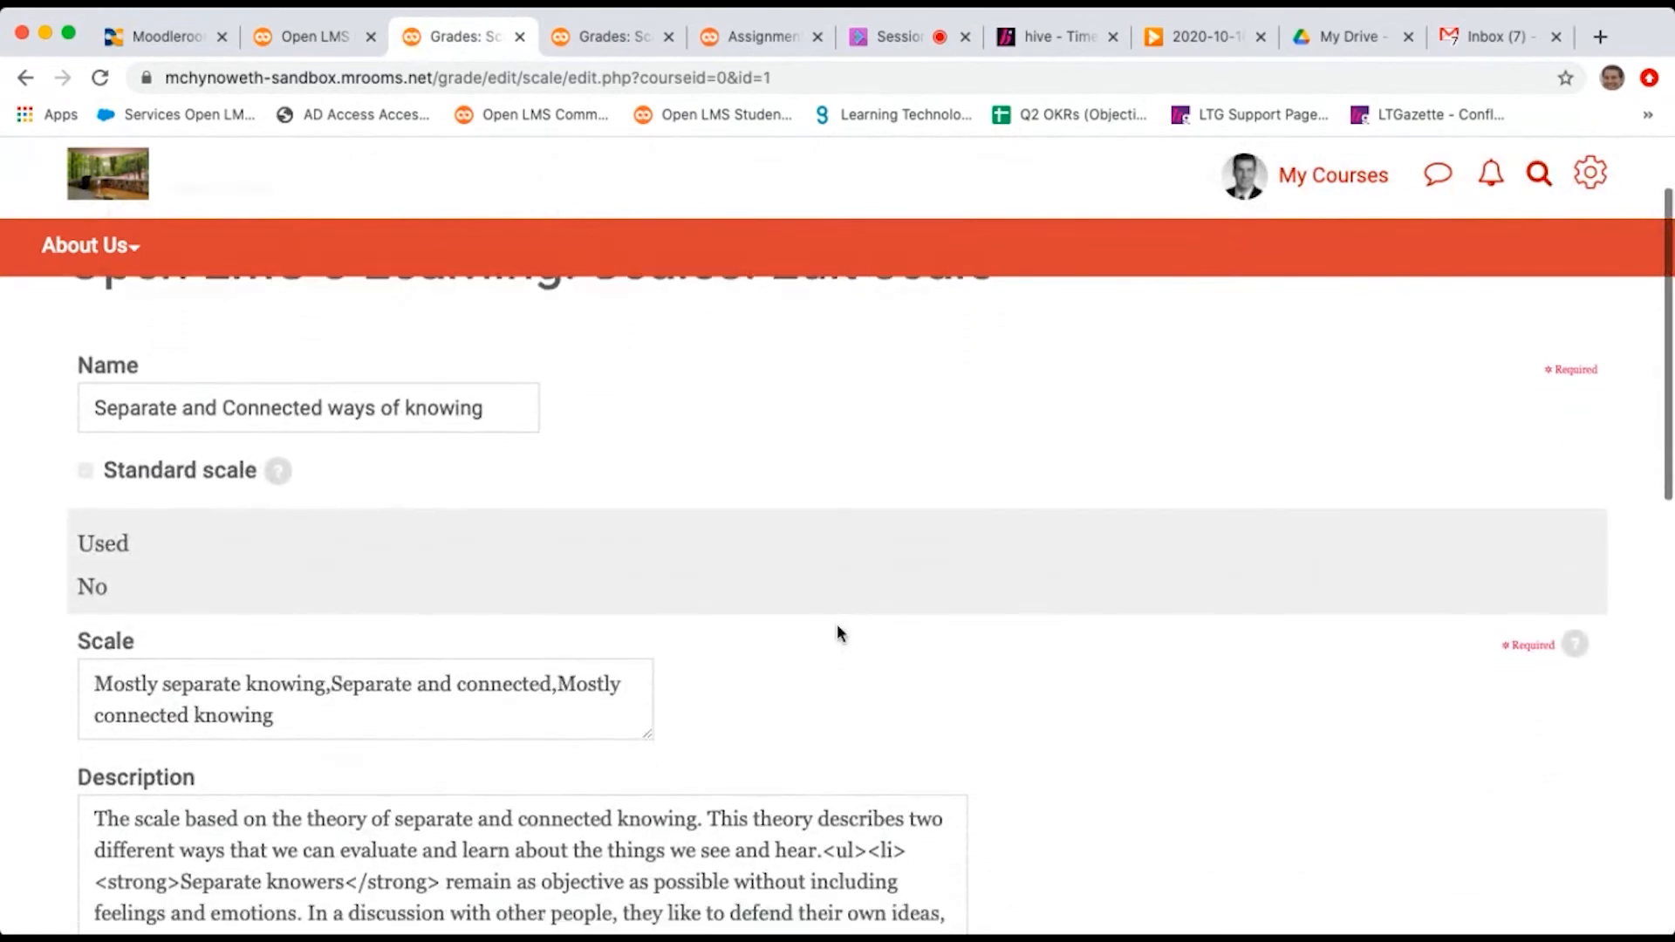
scroll(838, 625, "down", 5)
scroll(838, 625, "up", 8)
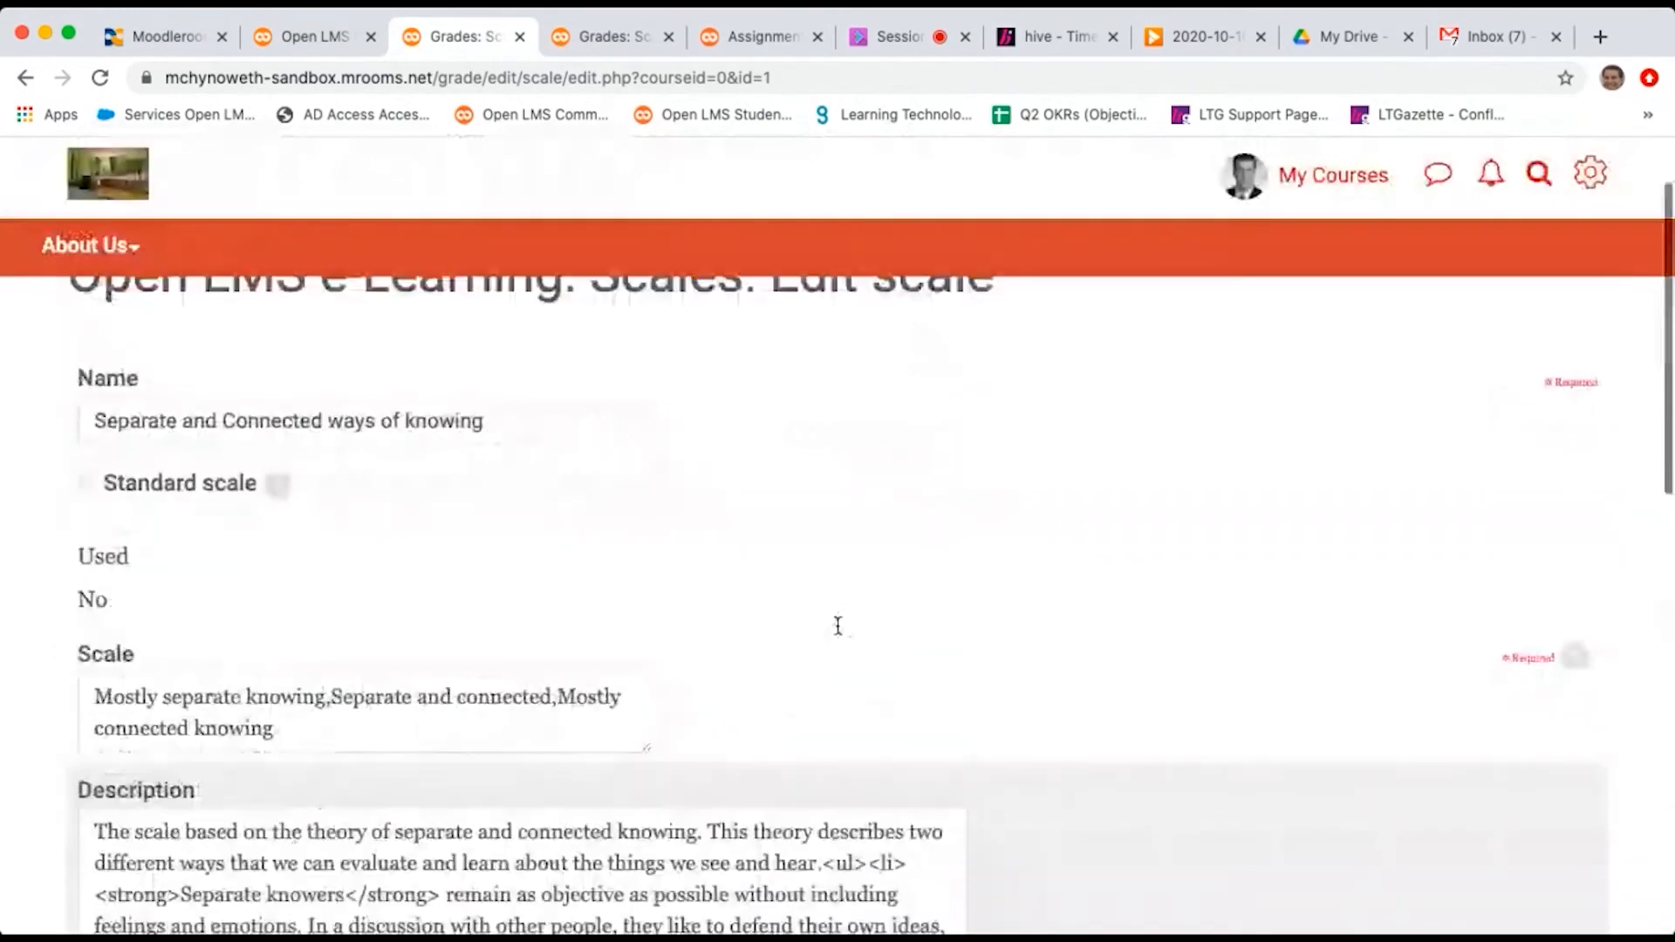
left_click(25, 77)
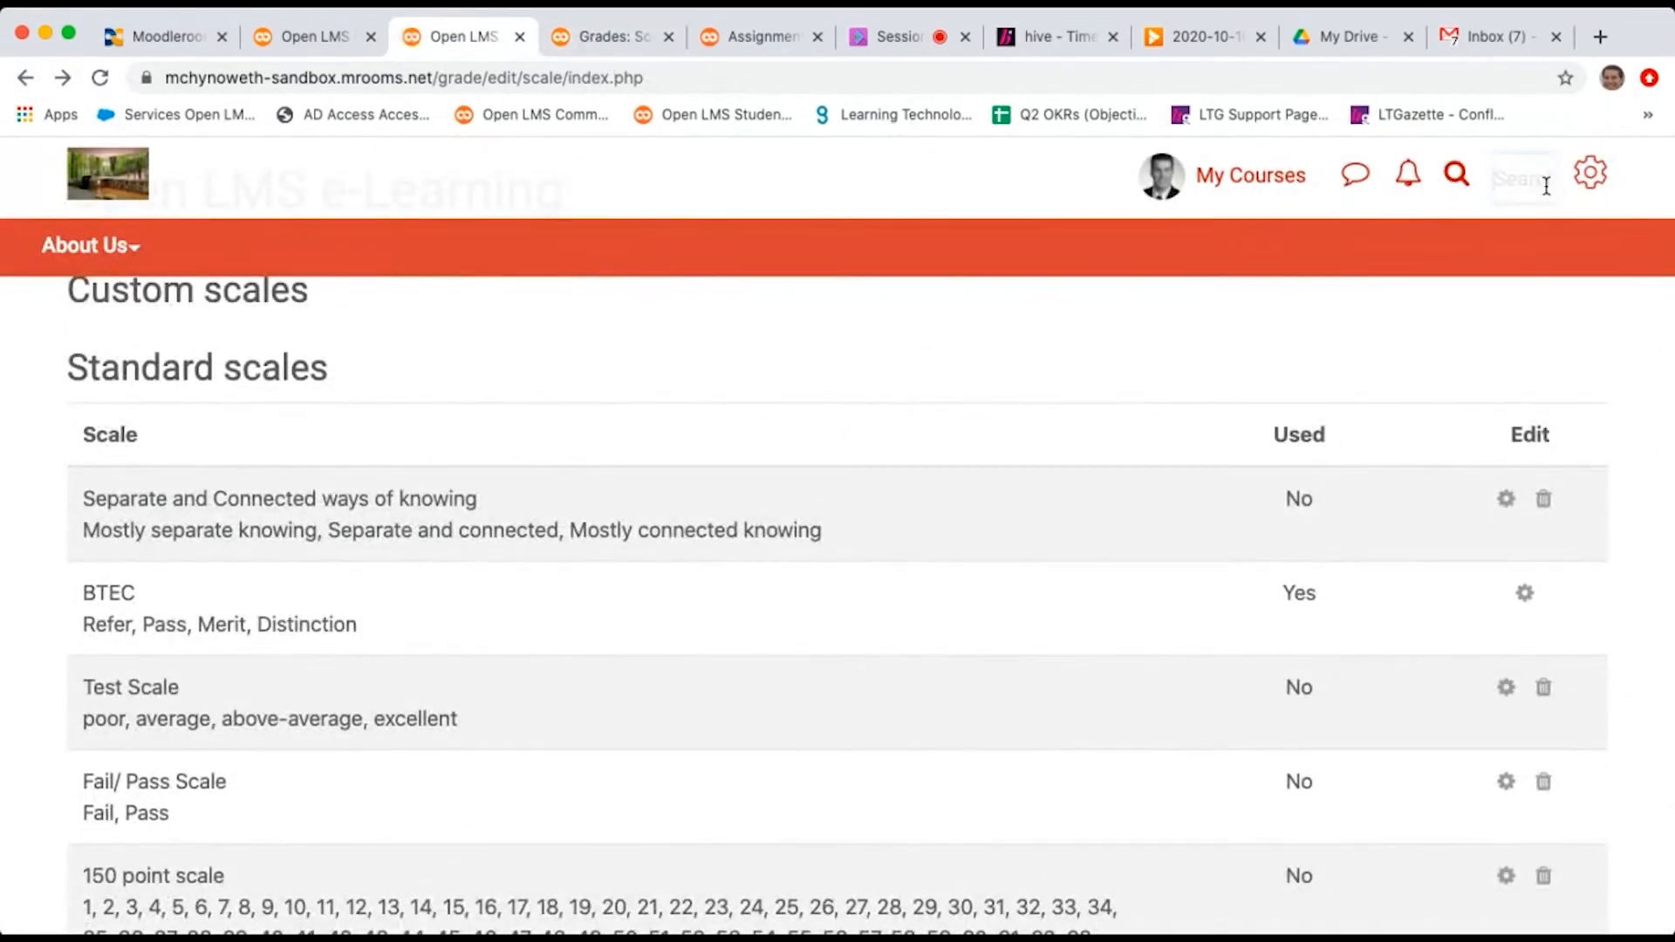
Step: Open the site-wide Letters page under the Grades administration settings and review the grade letters with their highest and lowest percentages
left_click(1582, 193)
scroll(1405, 610, "down", 3)
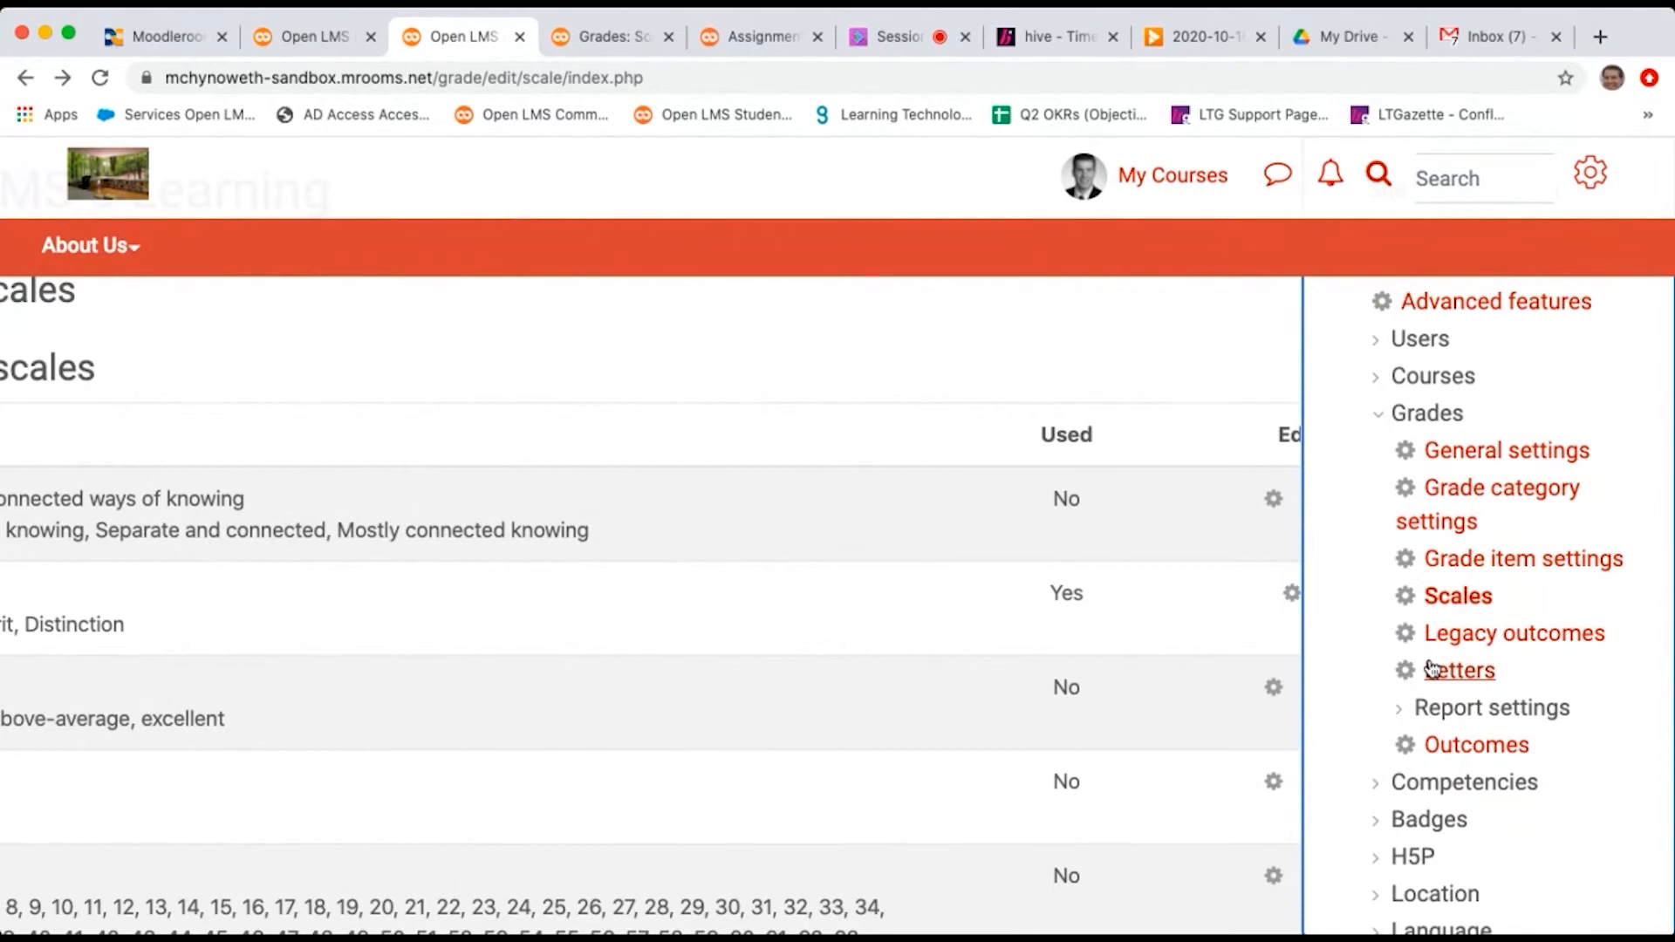
left_click(1433, 669)
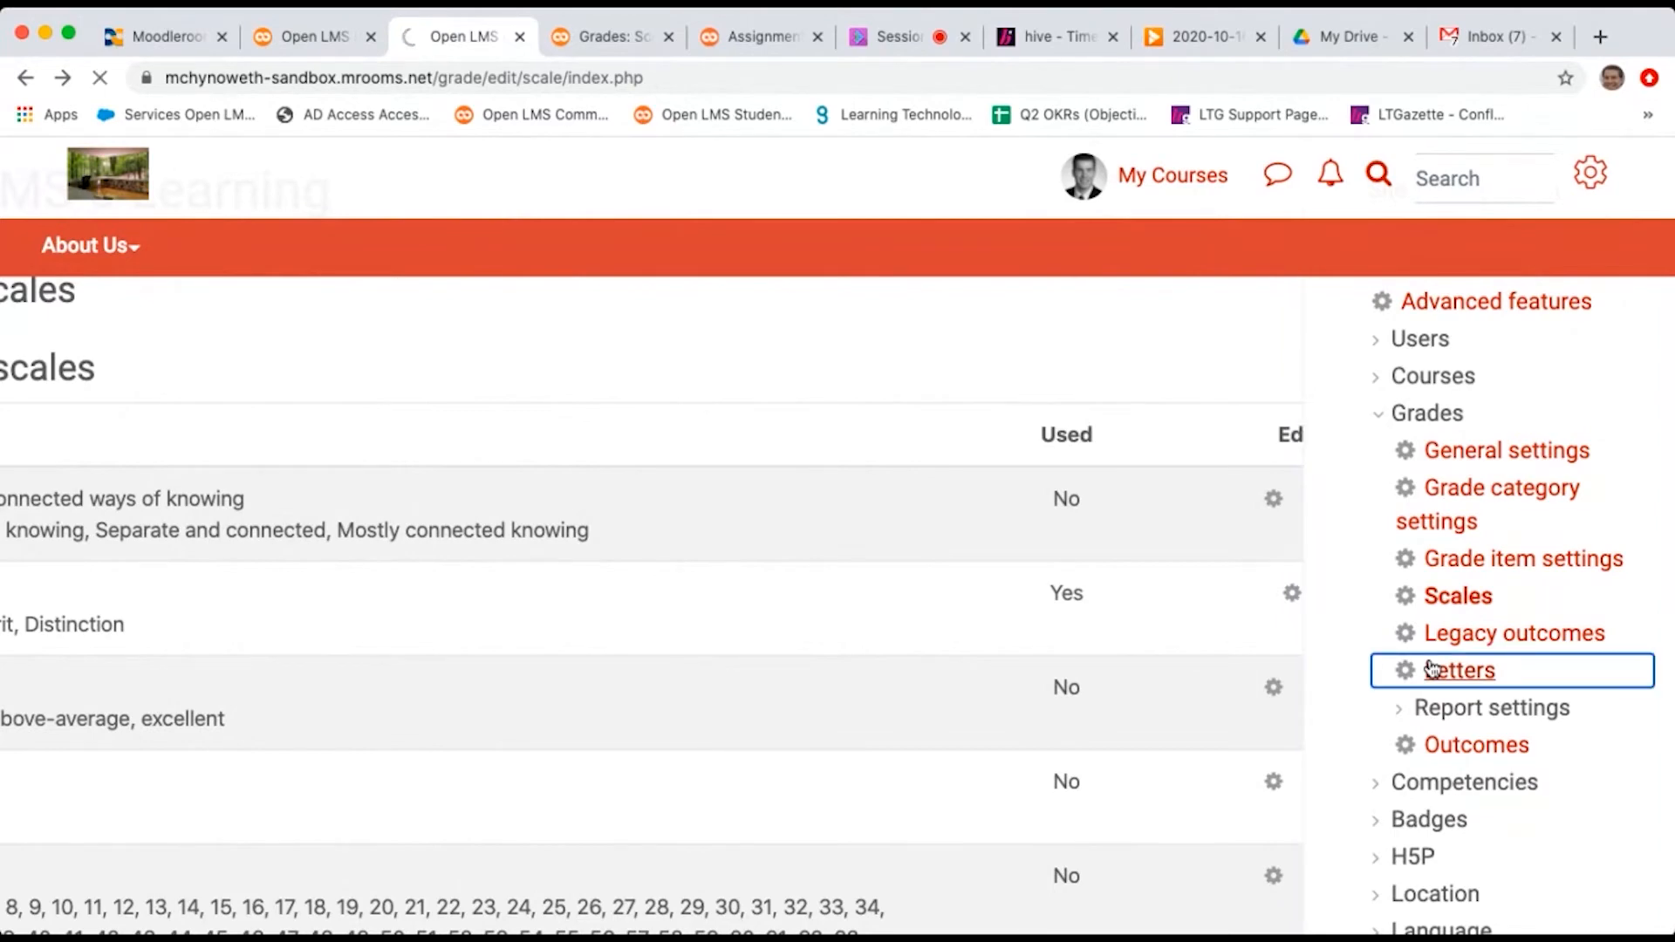
scroll(1061, 567, "down", 3)
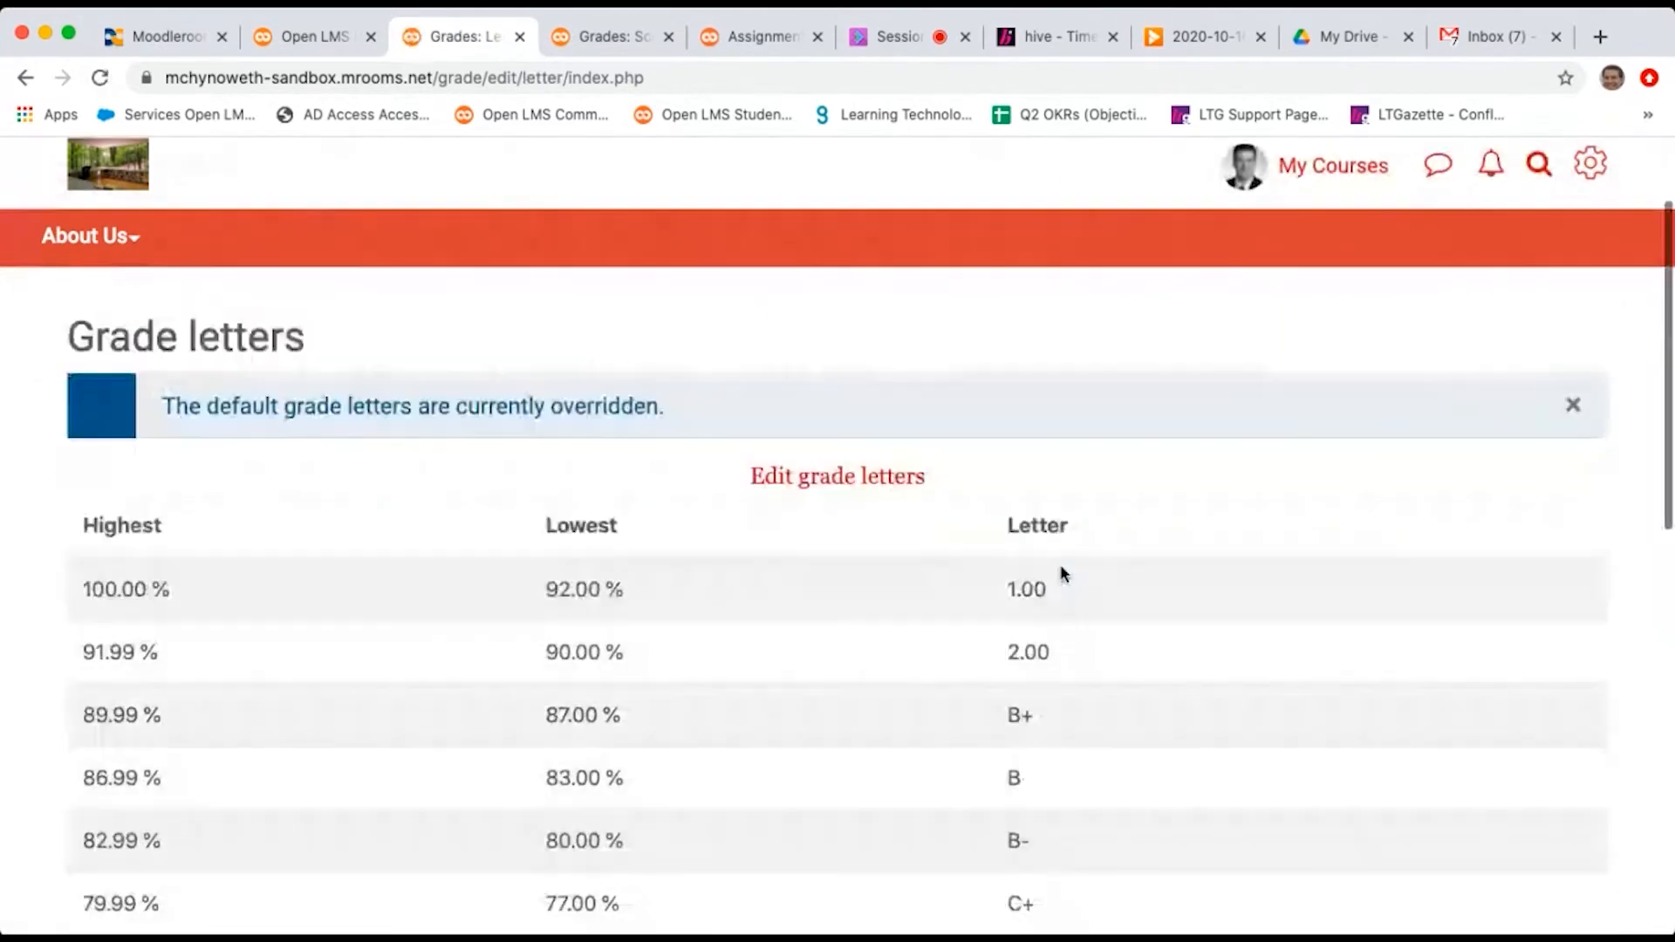
scroll(1062, 574, "down", 2)
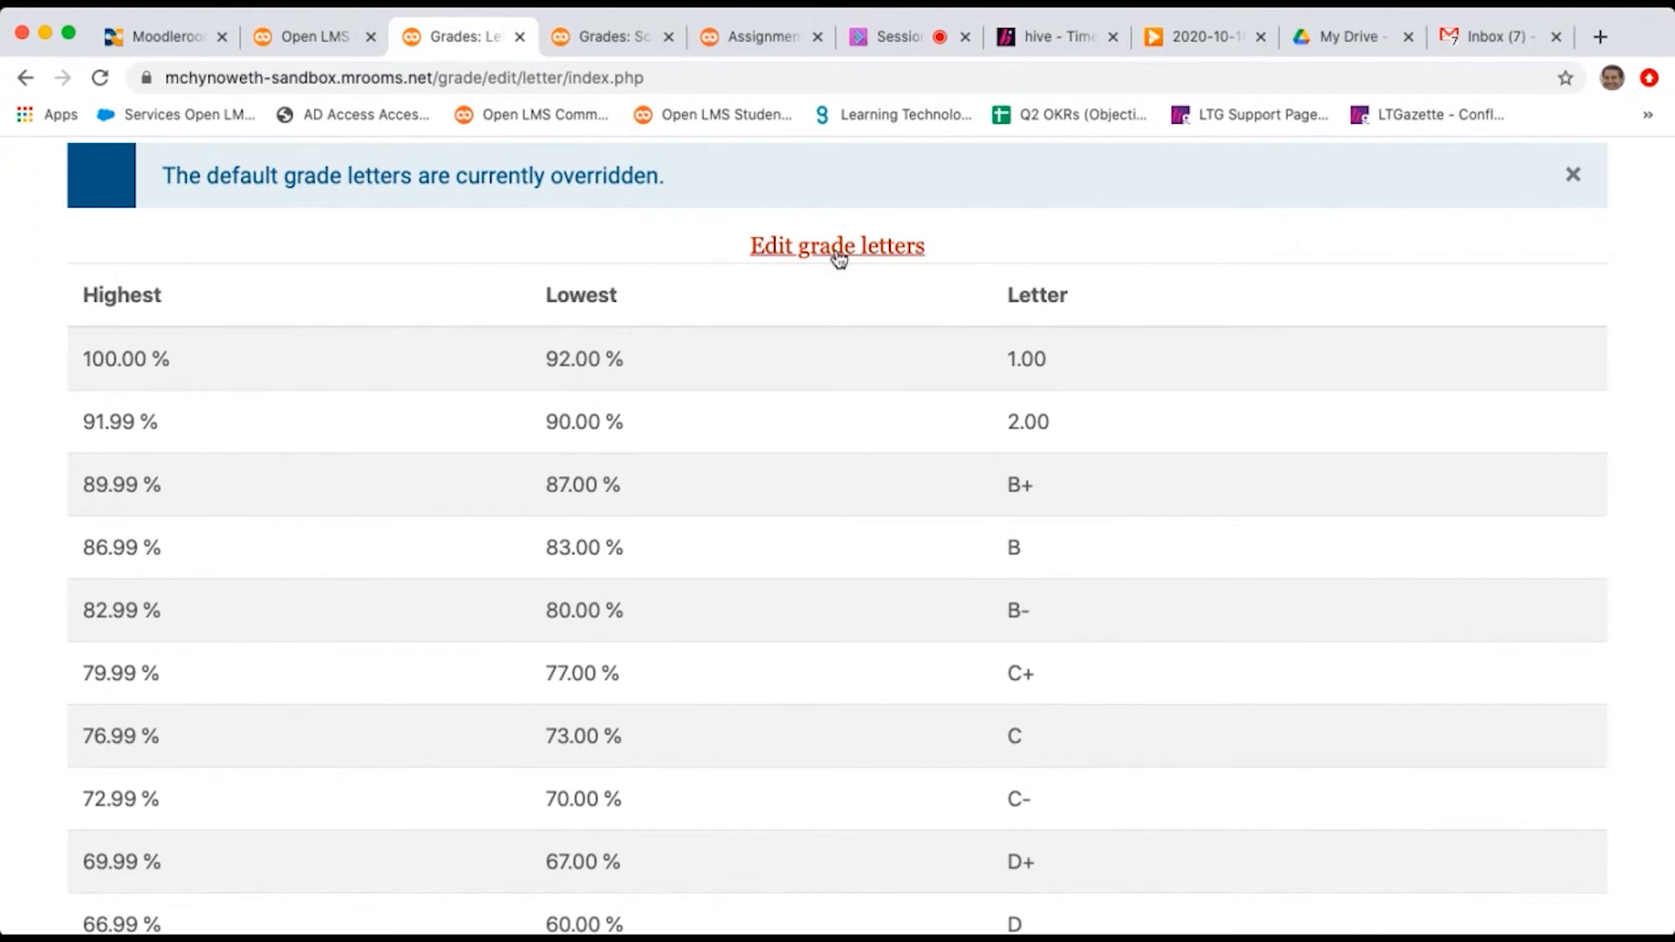
scroll(835, 252, "up", 5)
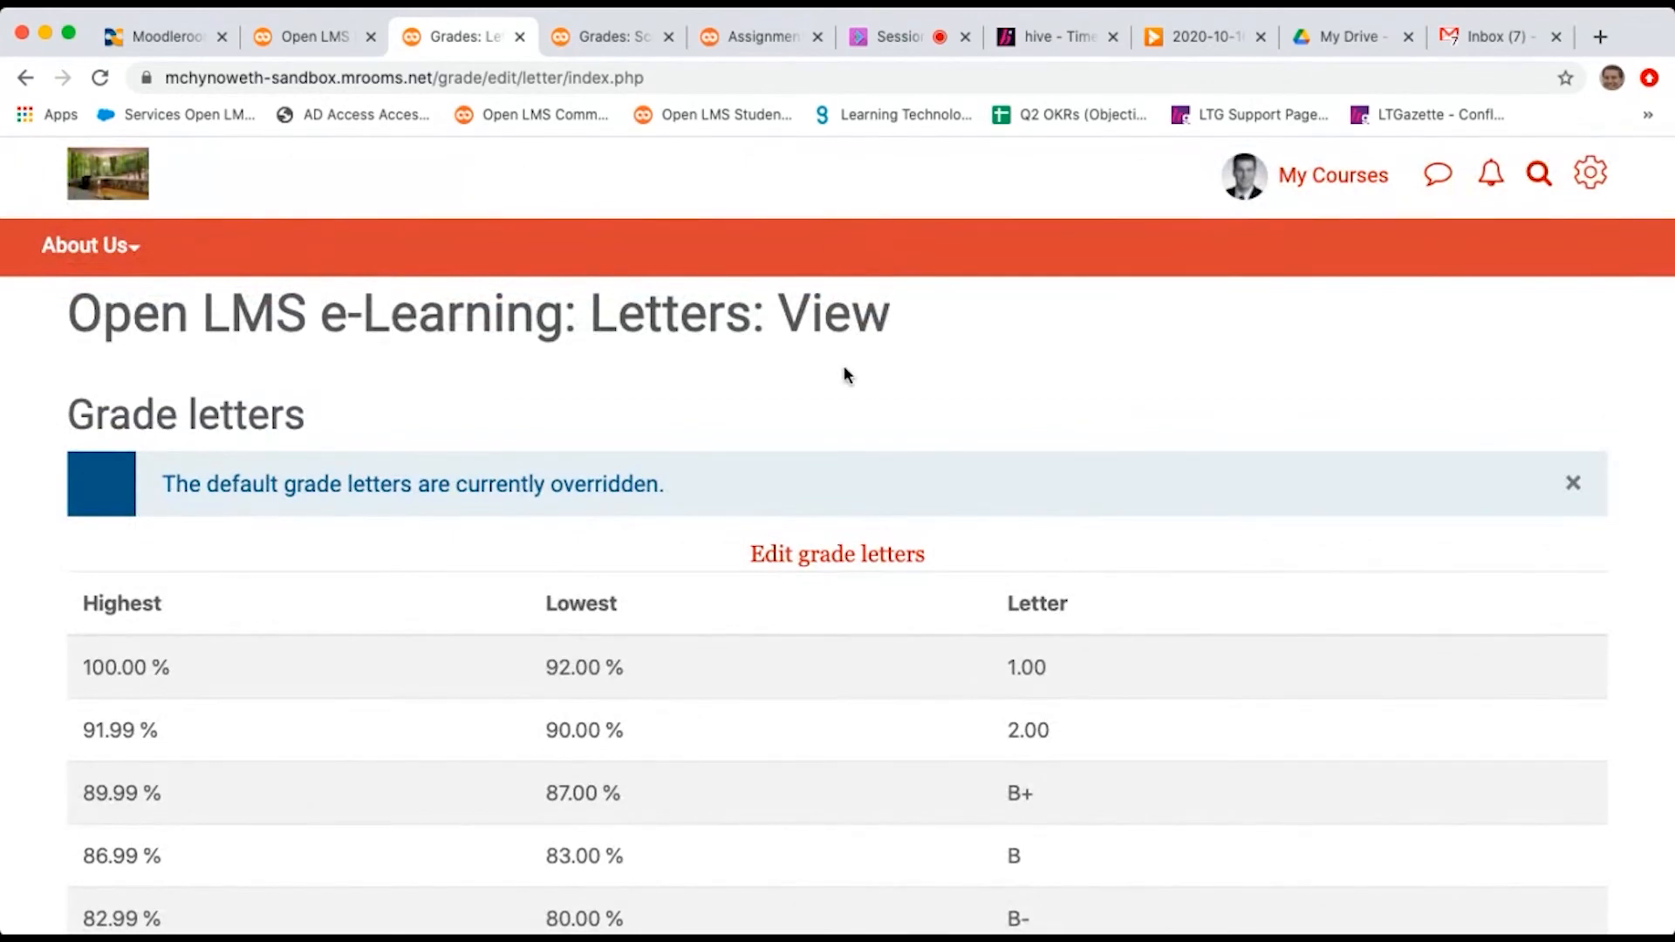
scroll(845, 374, "up", 1)
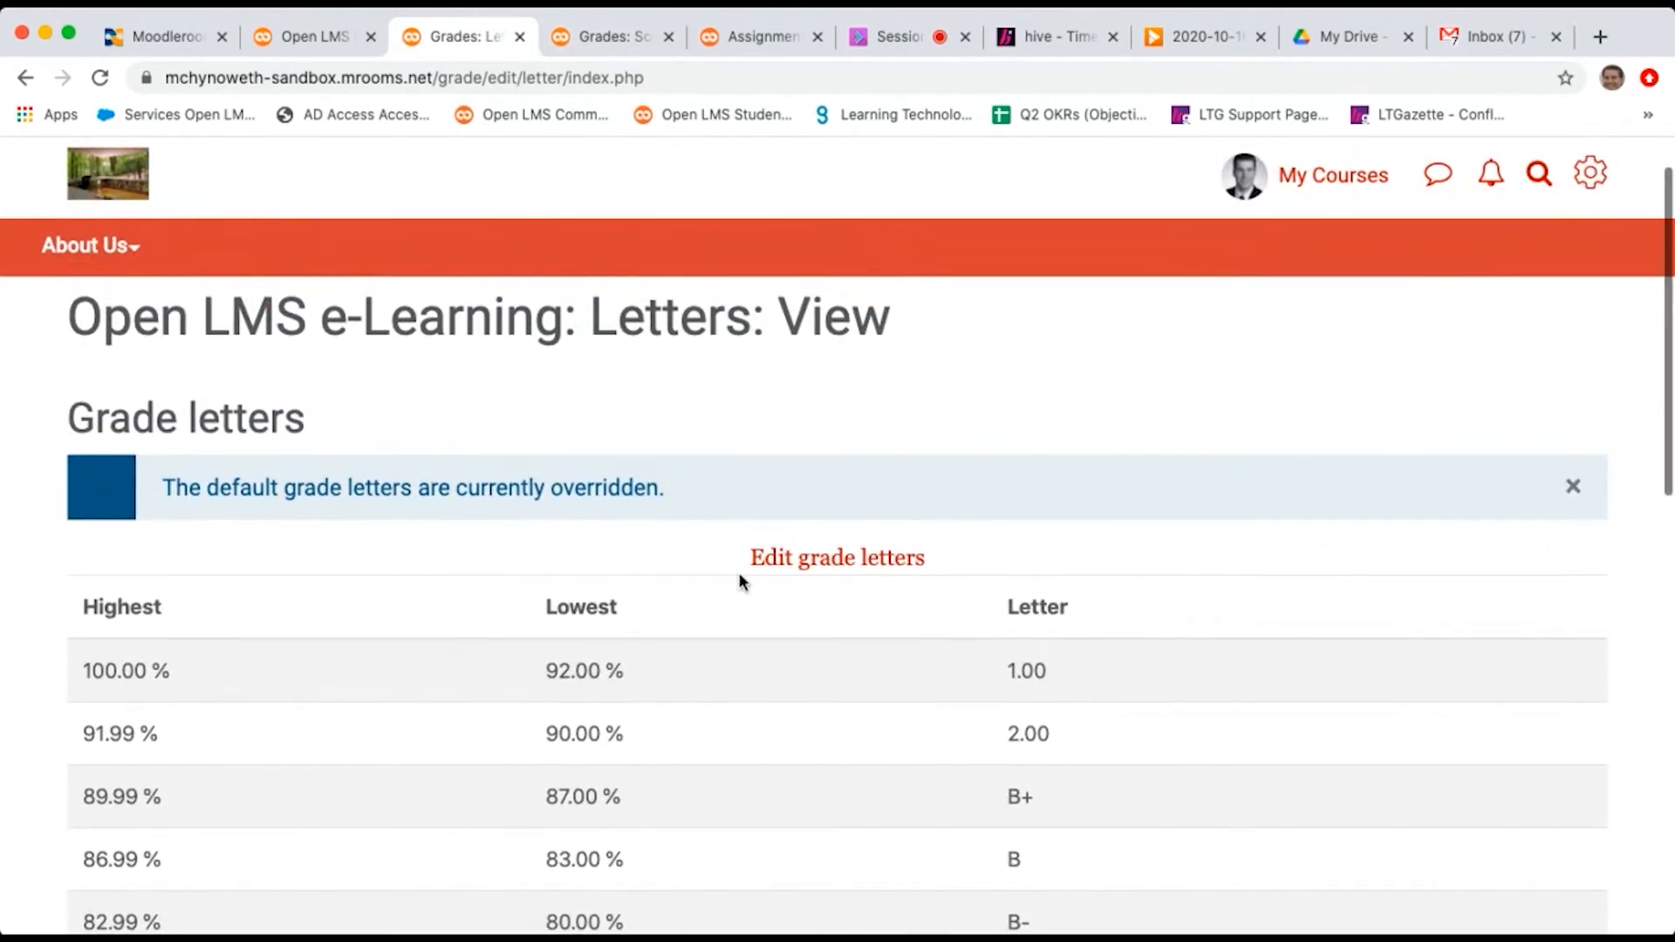
scroll(740, 572, "down", 10)
scroll(742, 582, "up", 10)
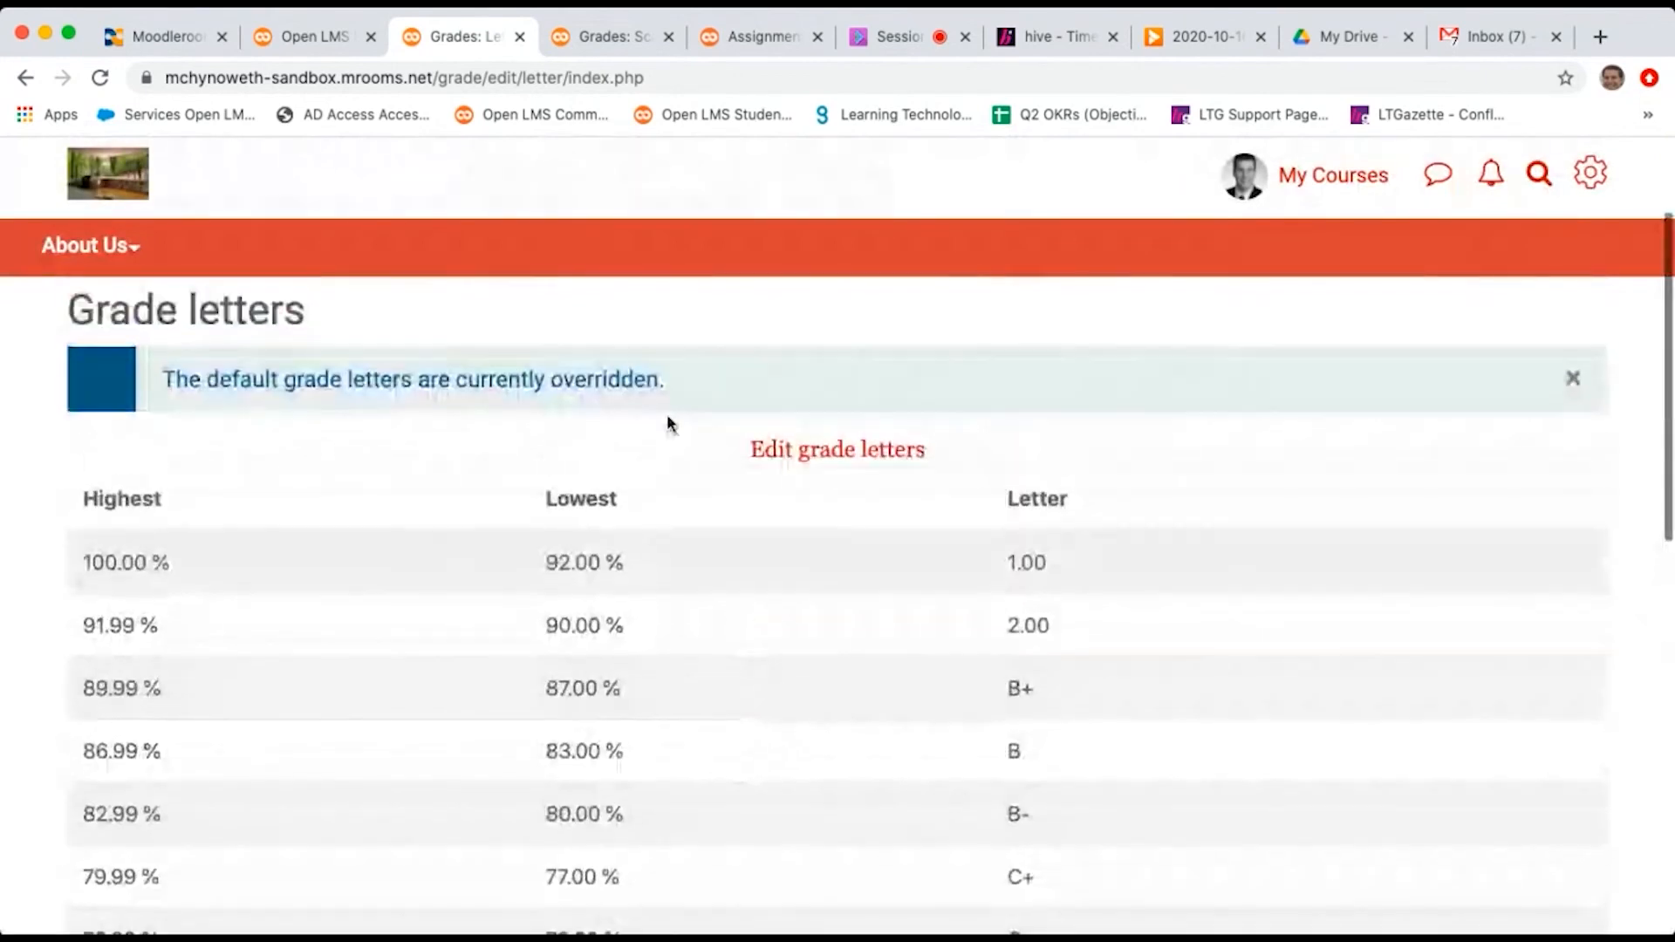
Step: Edit the site-wide grade letters, setting Grade letter 1 to A and Grade letter 2 to A-, and save the changes
left_click(894, 457)
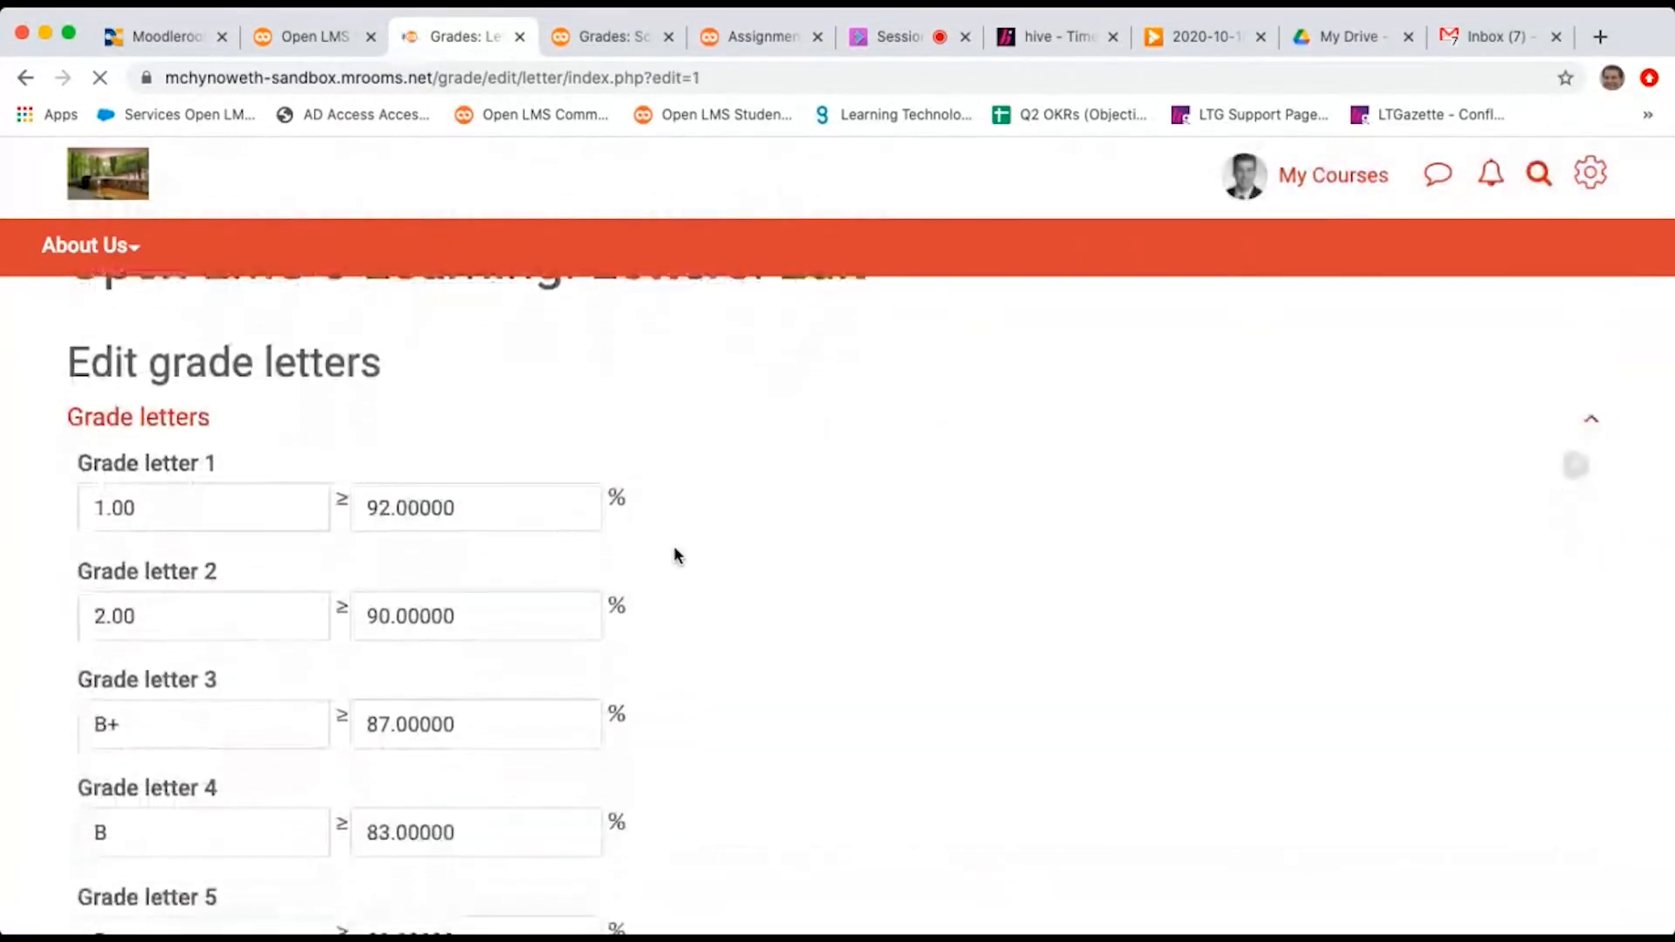
double_click(283, 507)
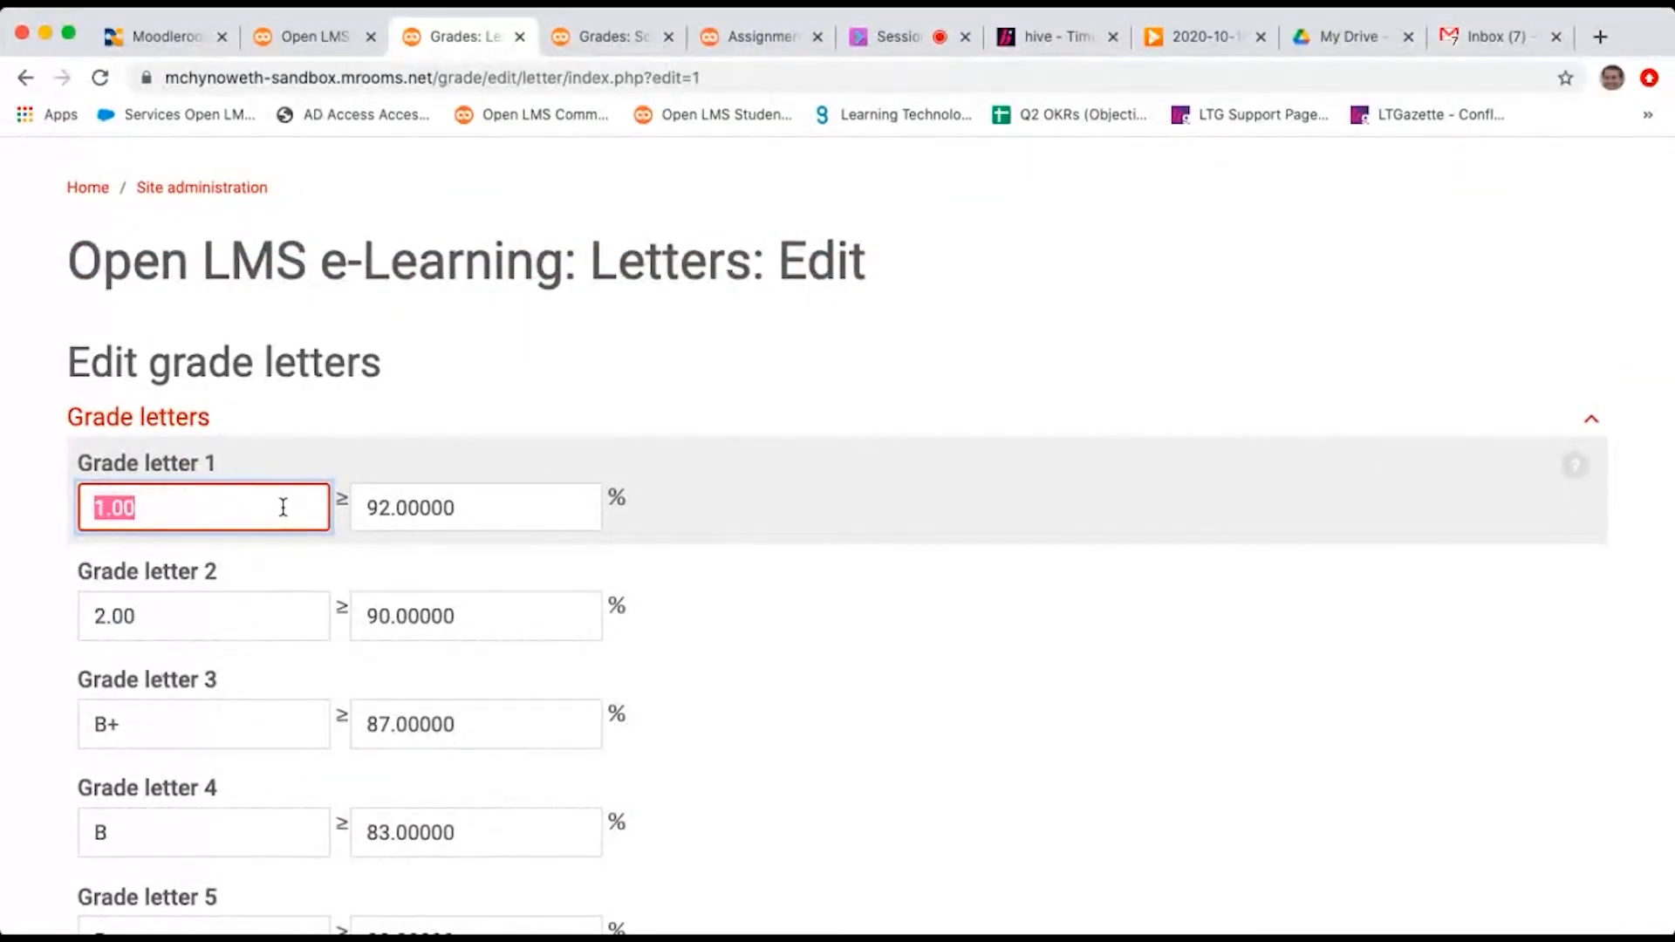
type("A")
key("Tab")
key("Tab")
type("A-")
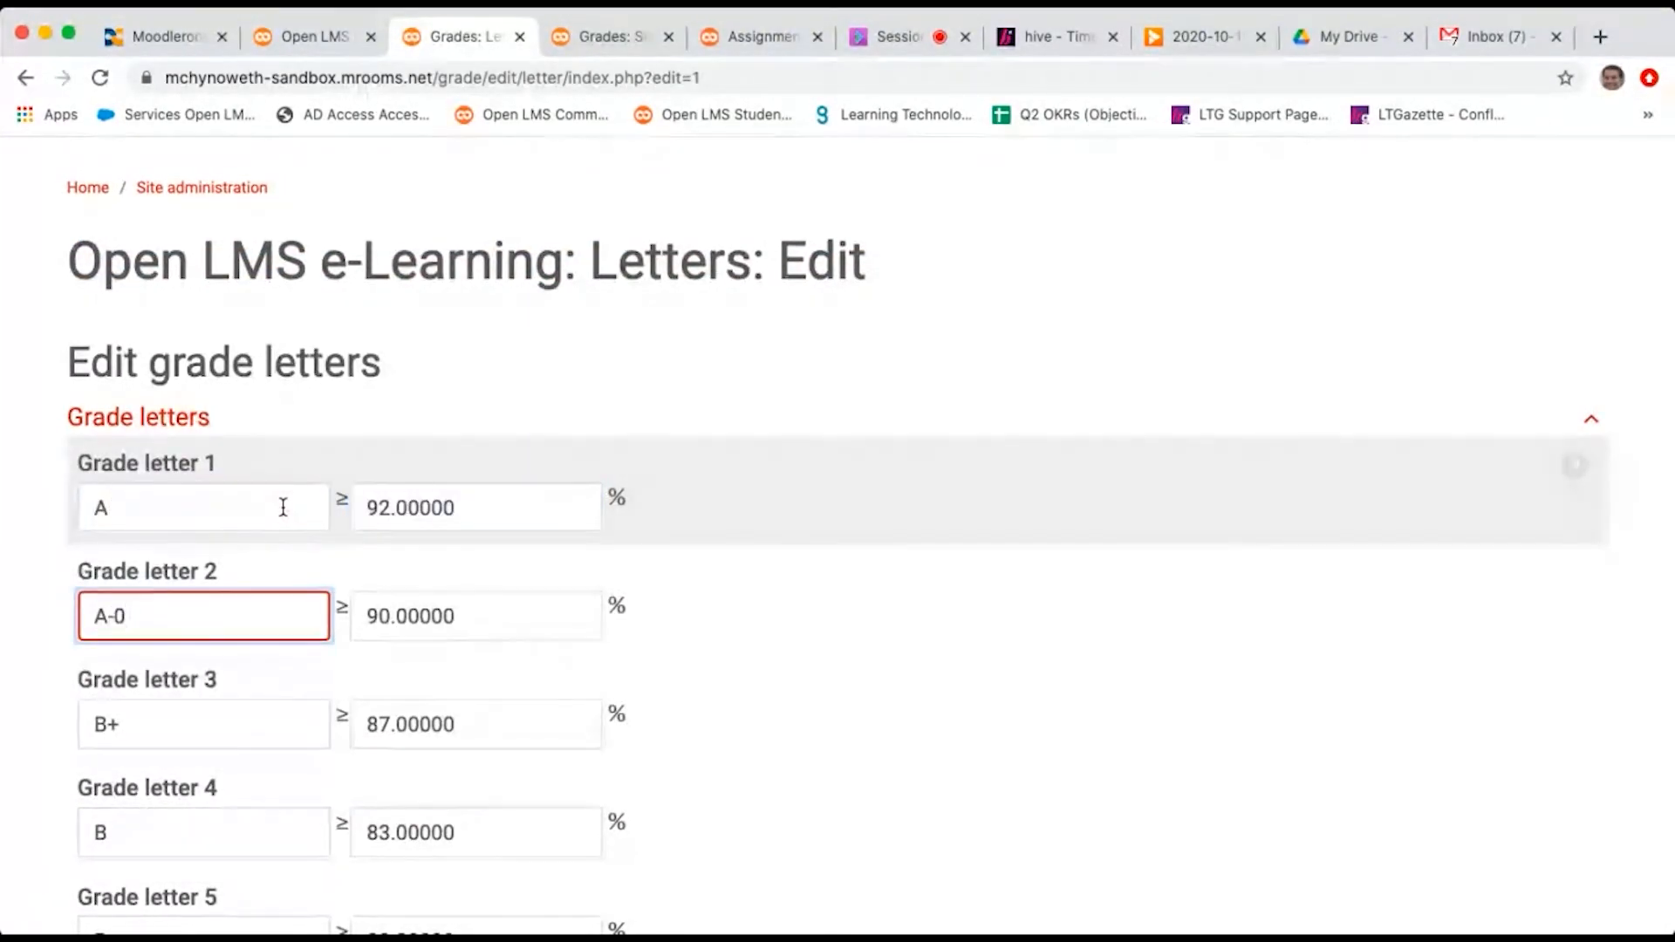
scroll(496, 573, "down", 3)
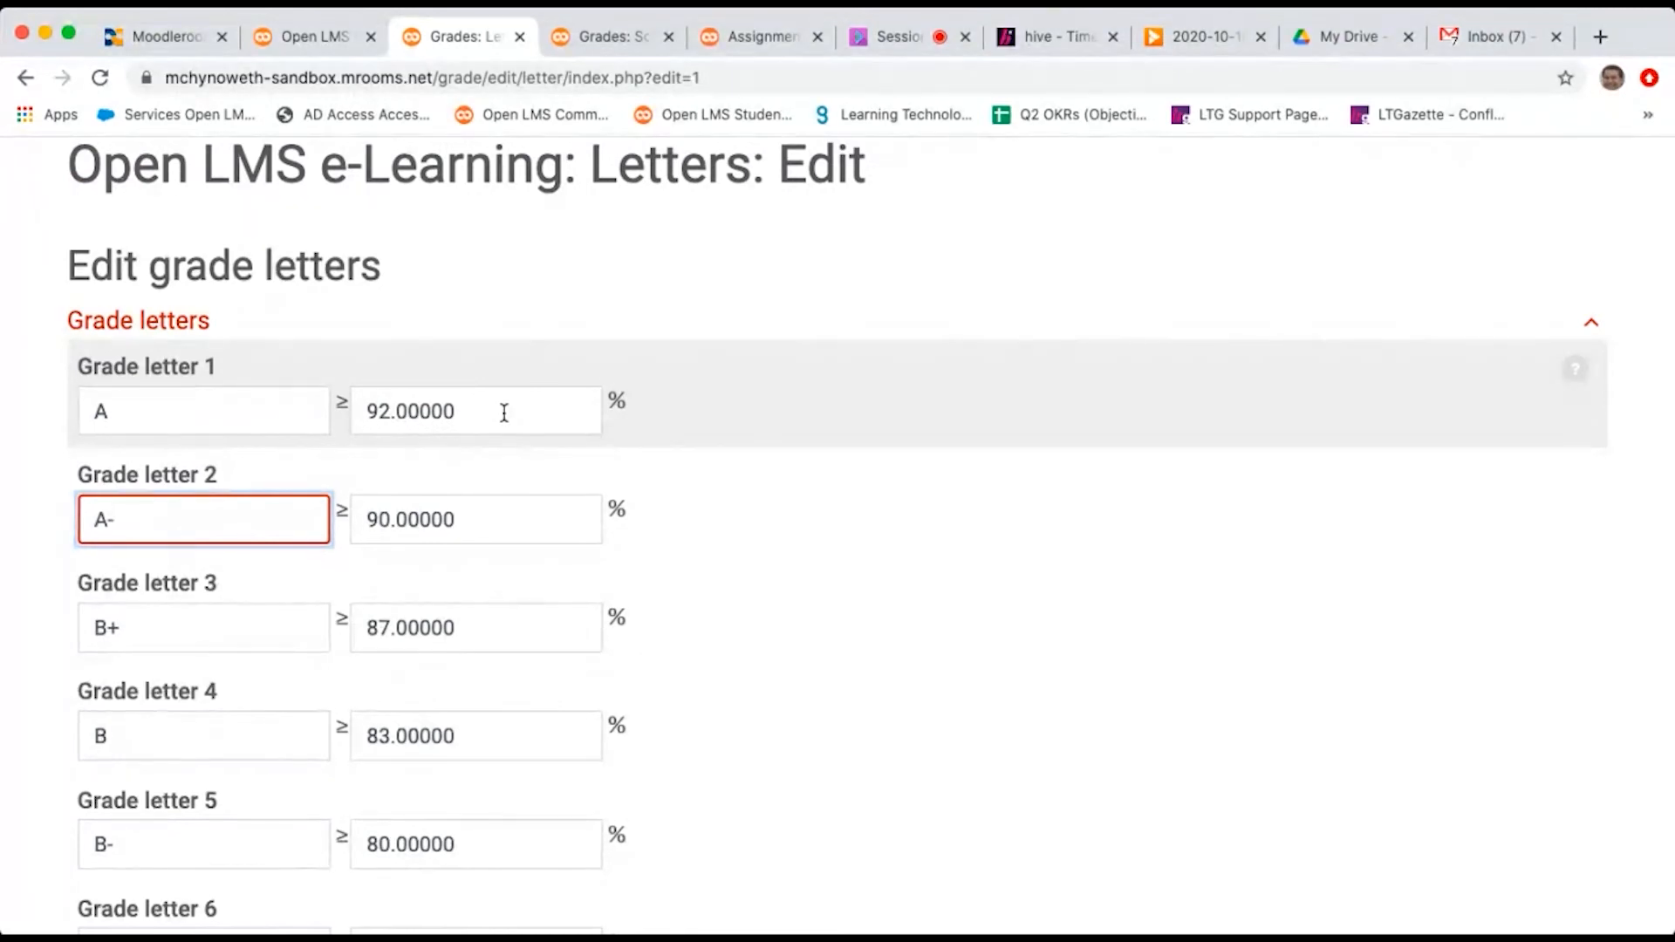
scroll(505, 413, "down", 15)
left_click(175, 433)
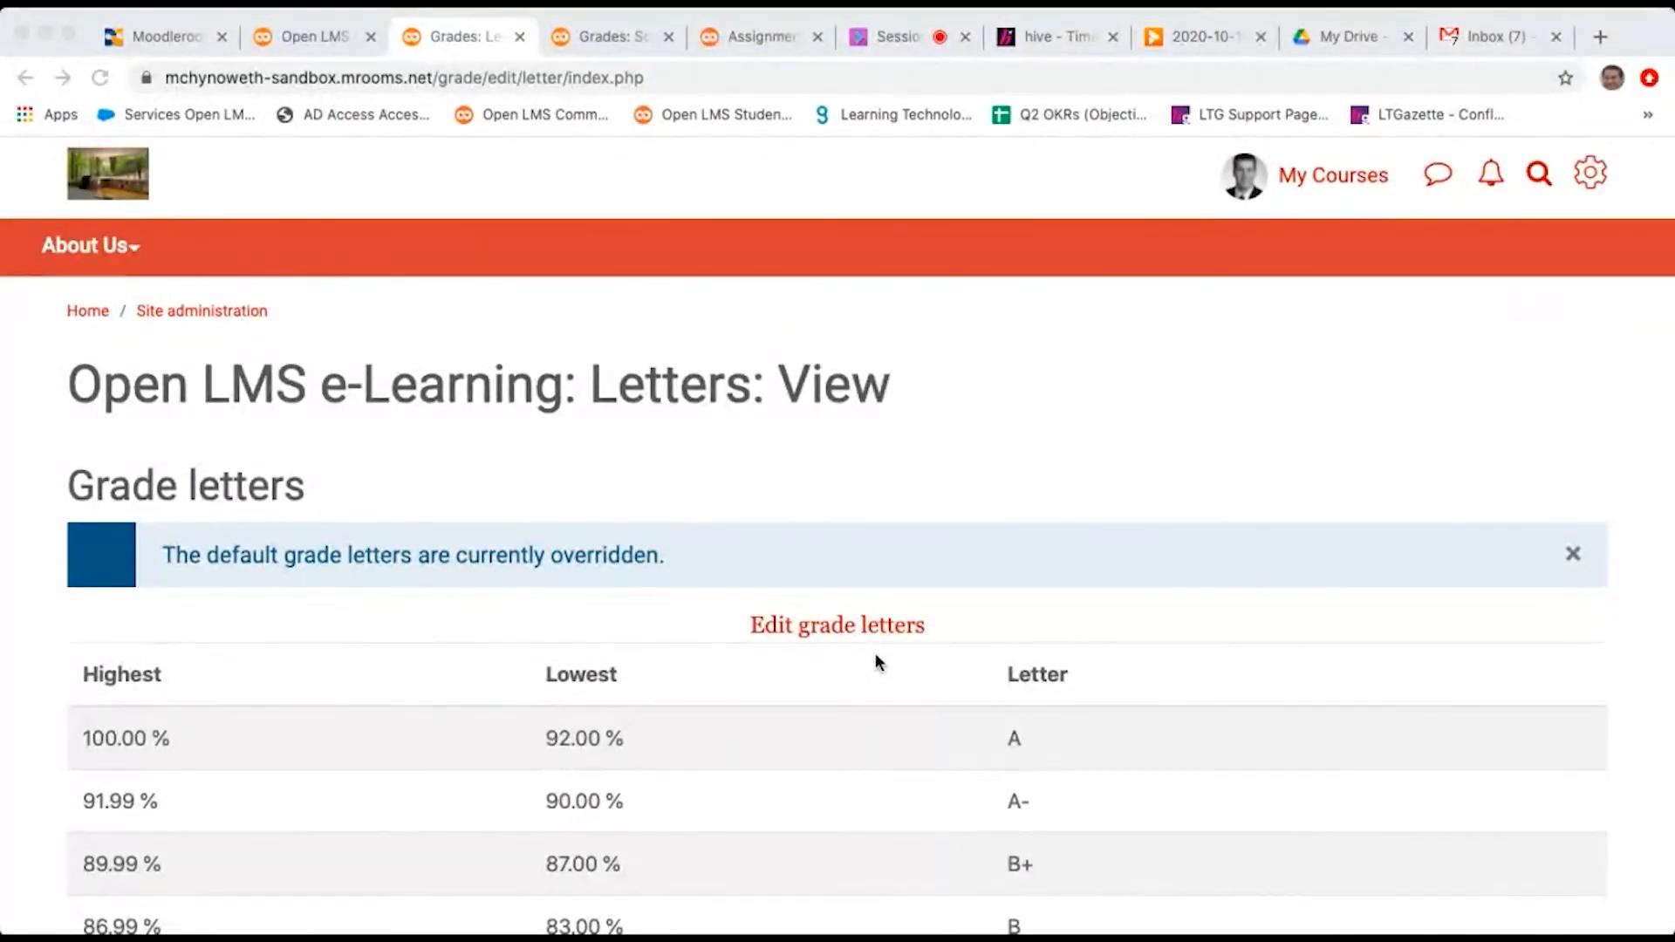
Step: Check the grade administration options in the course gradebook, and compare them with the site administration's Grades options on the site-wide Letters page
key("ctrl+Tab")
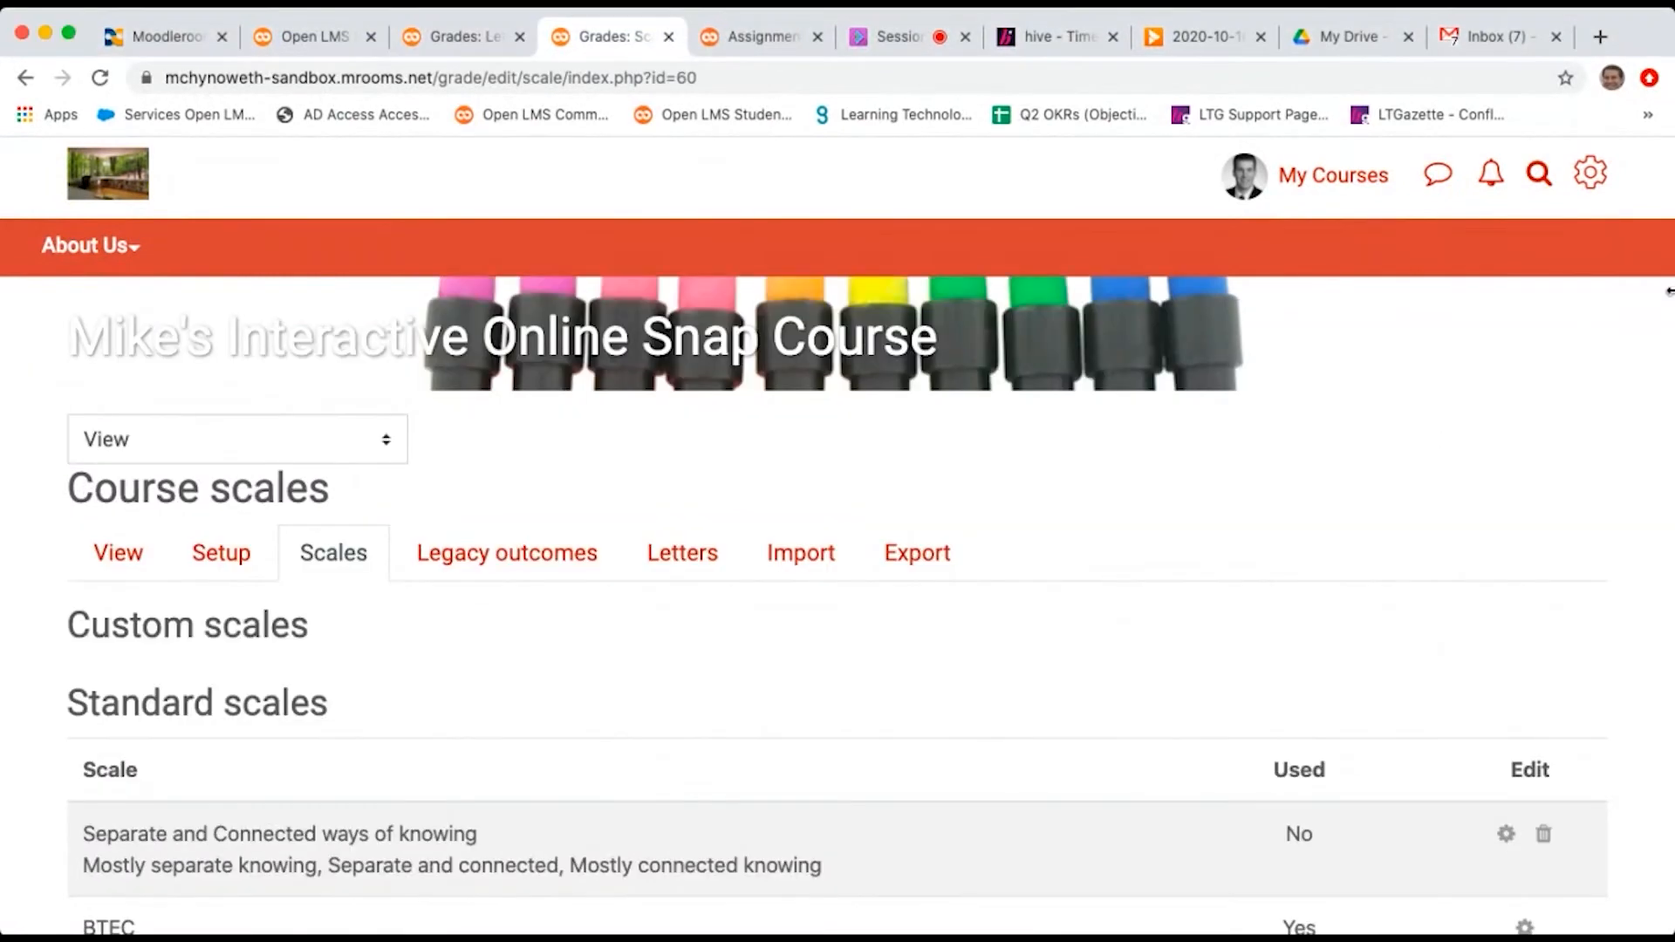
left_click(1592, 175)
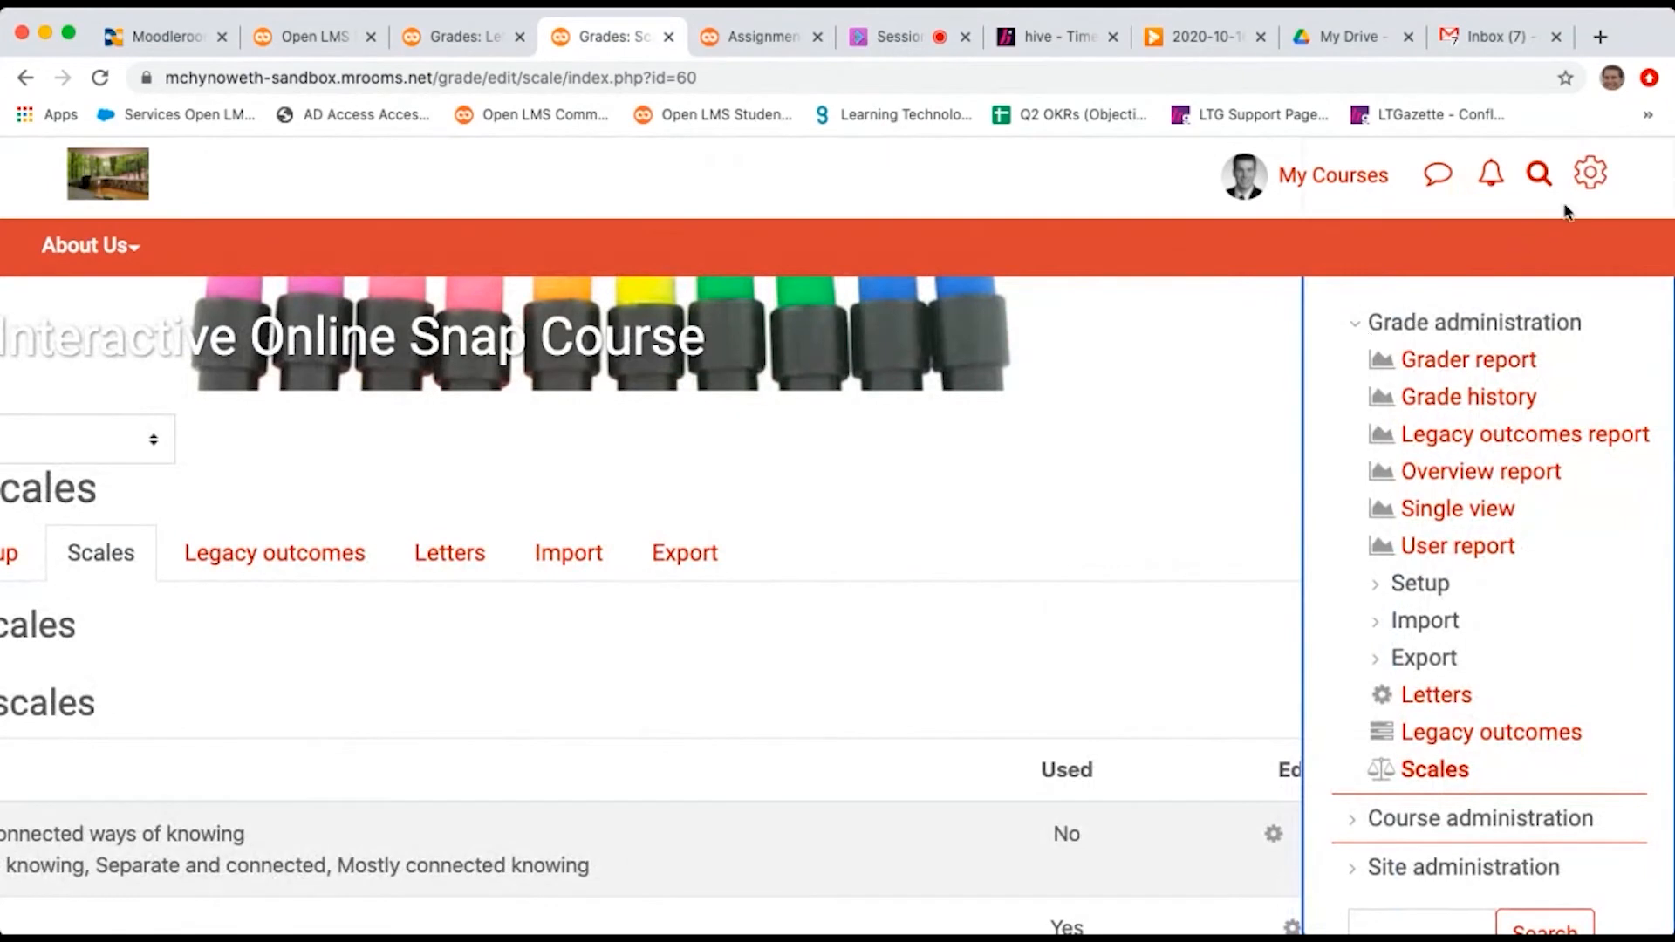
left_click(1591, 174)
left_click(474, 42)
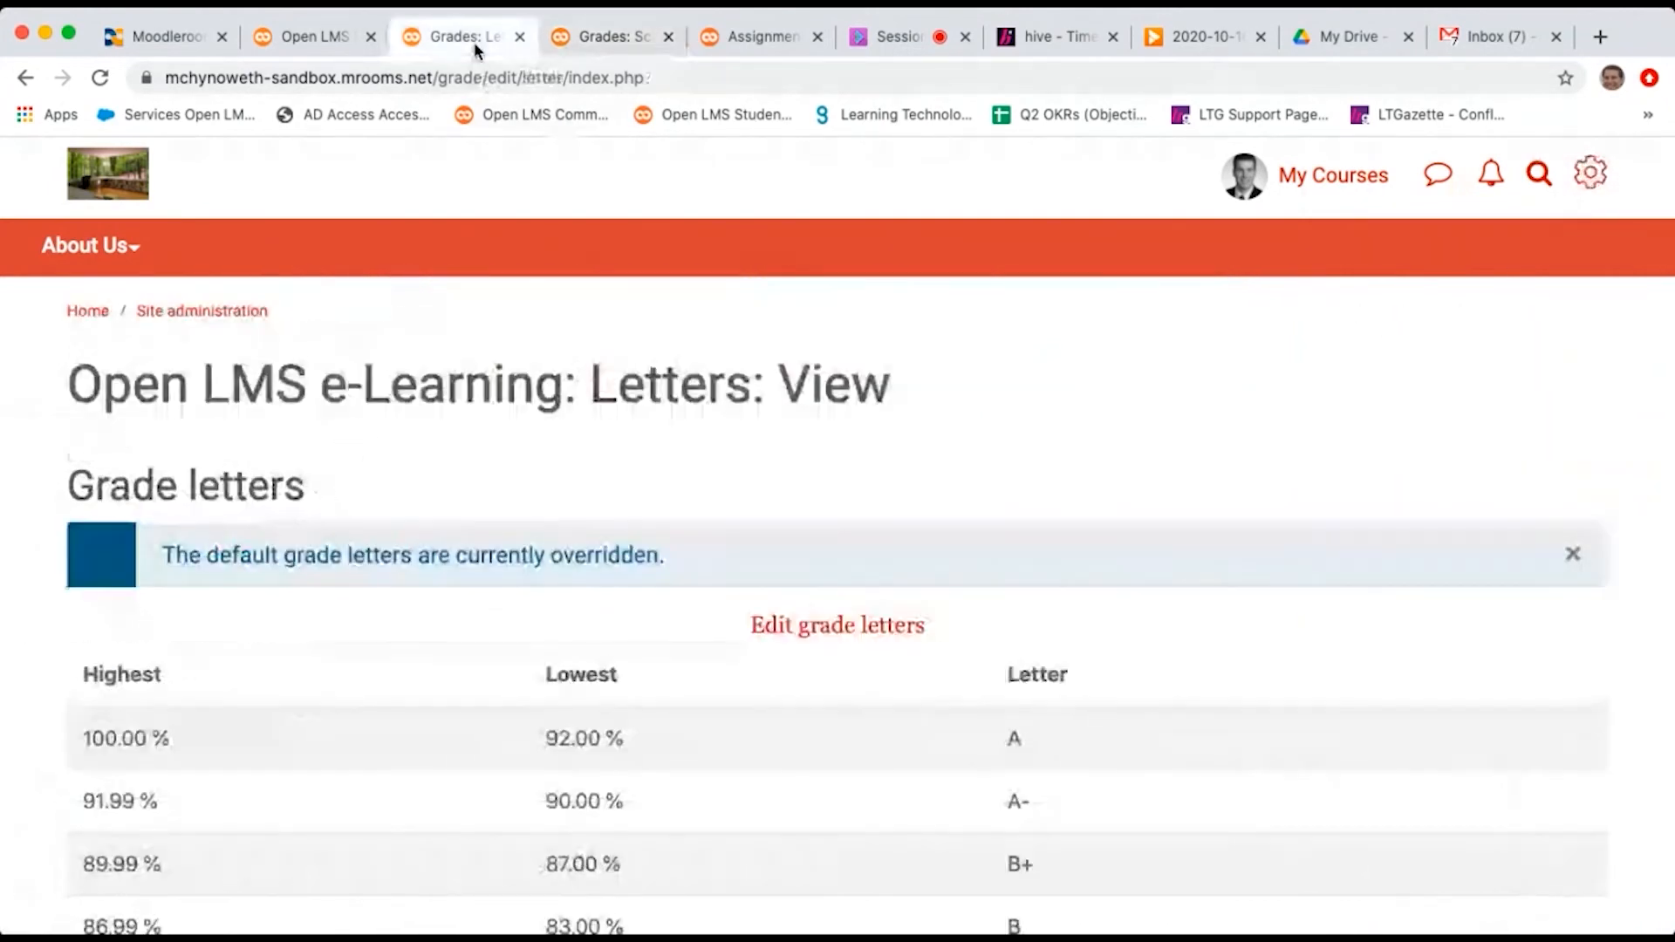
left_click(1583, 172)
left_click(1541, 174)
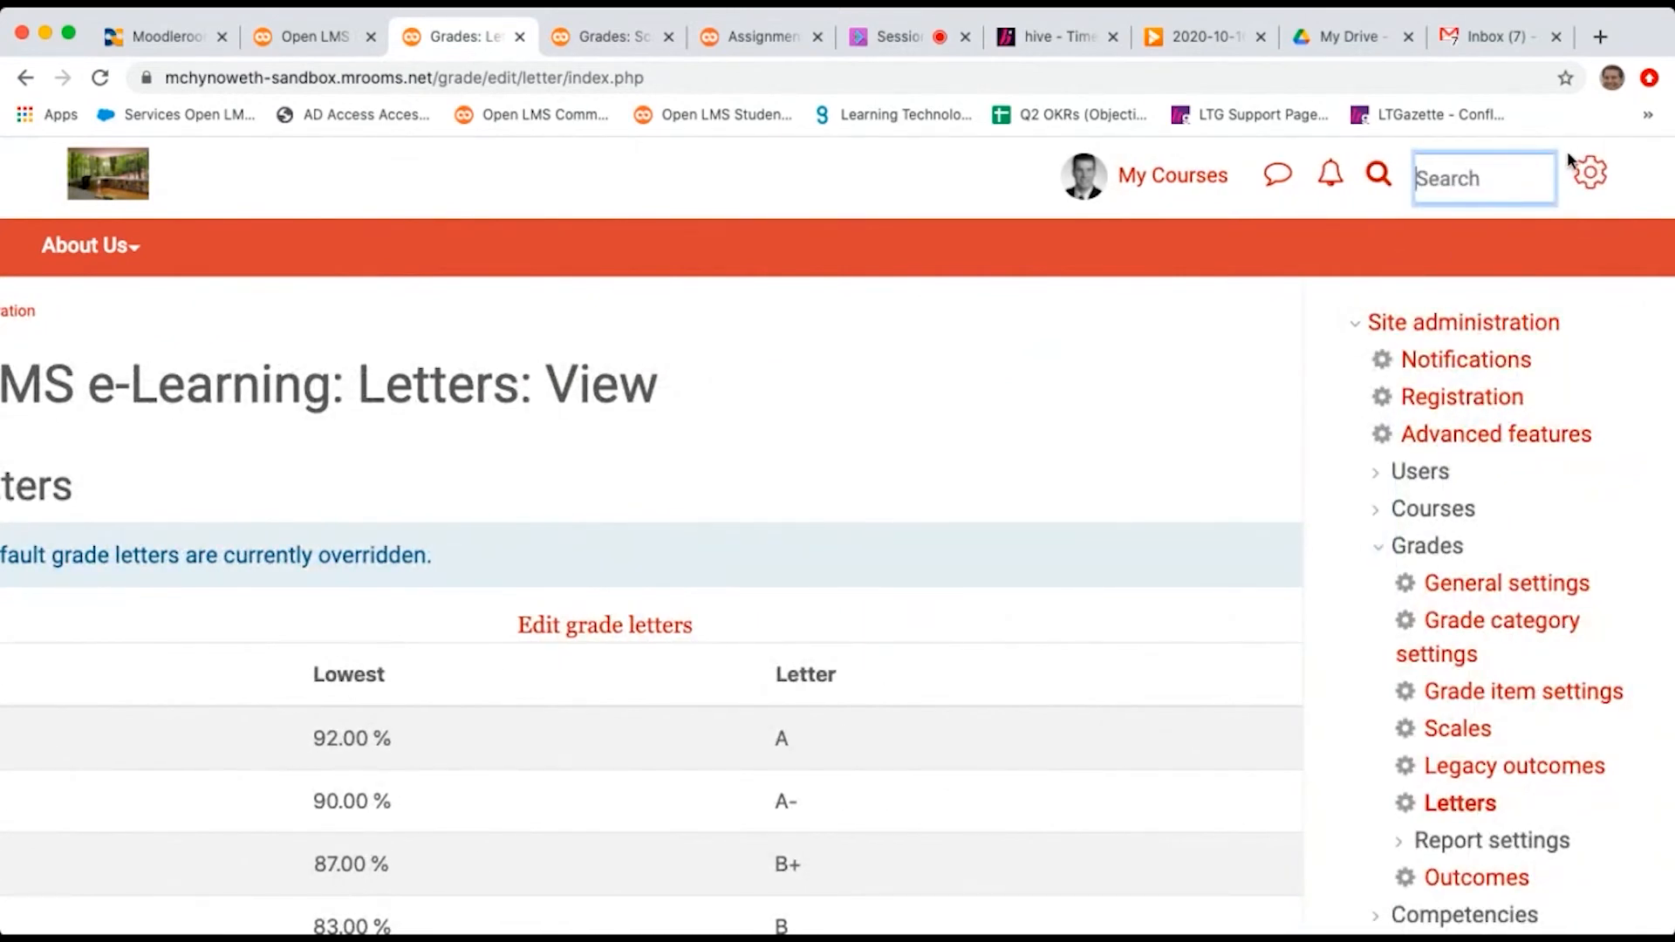
left_click(1590, 172)
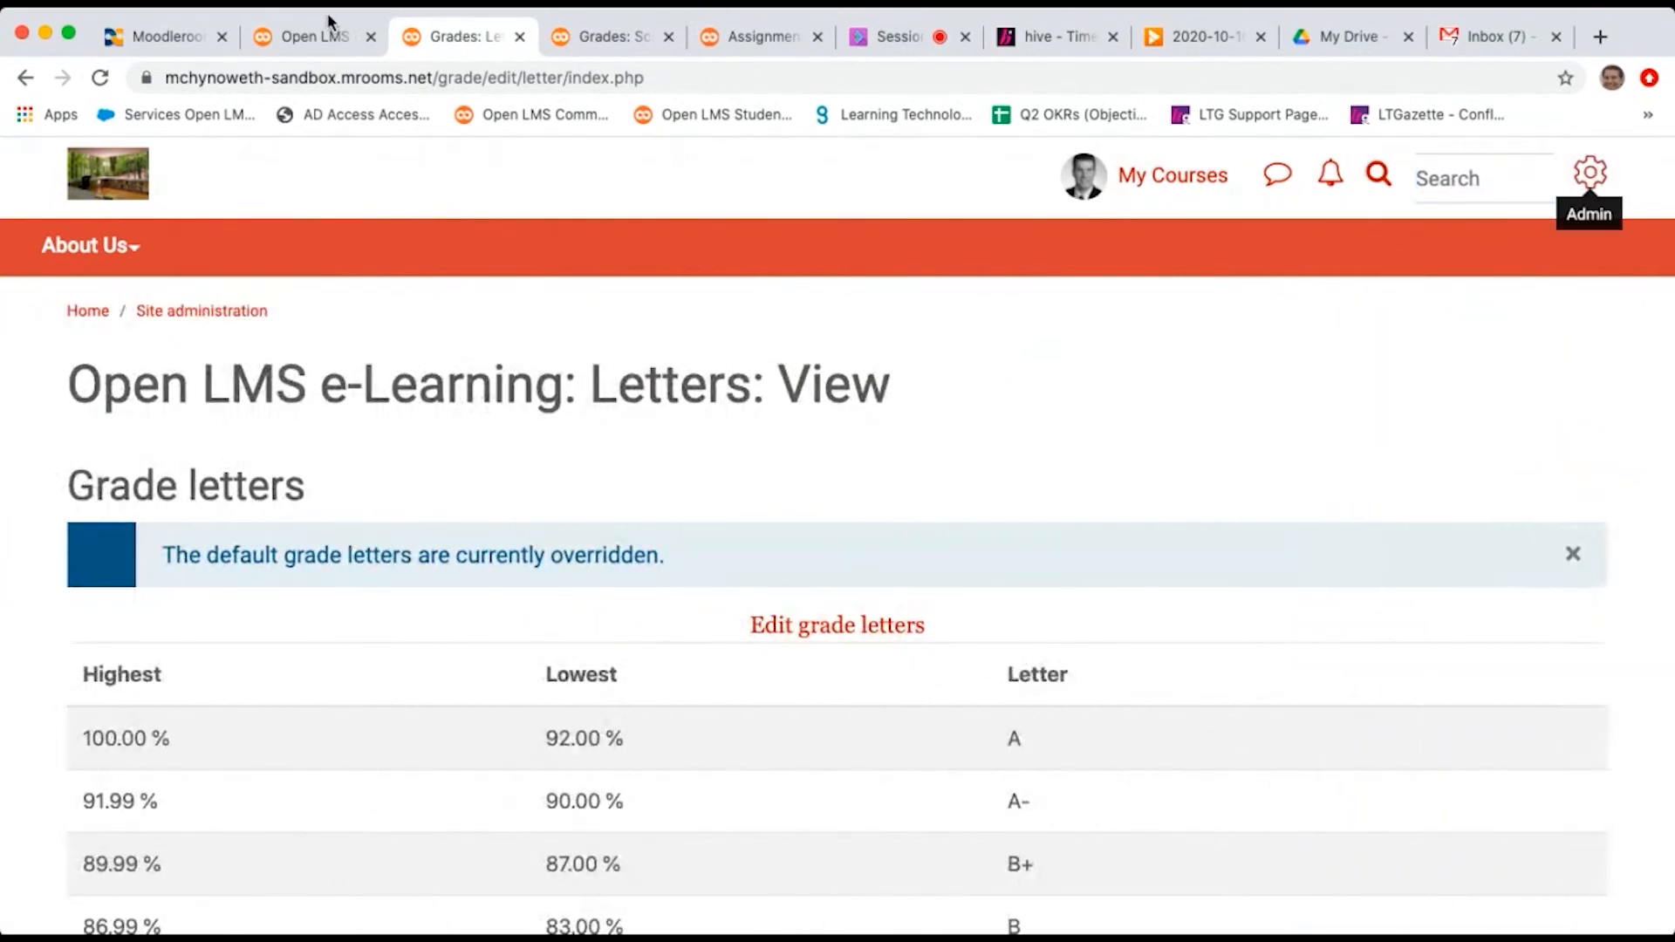
Step: Open the Interactive Online Snap Course and look through its course administration options, including Gradebook setup, Open Grader and Open Reports
left_click(1213, 178)
left_click(221, 663)
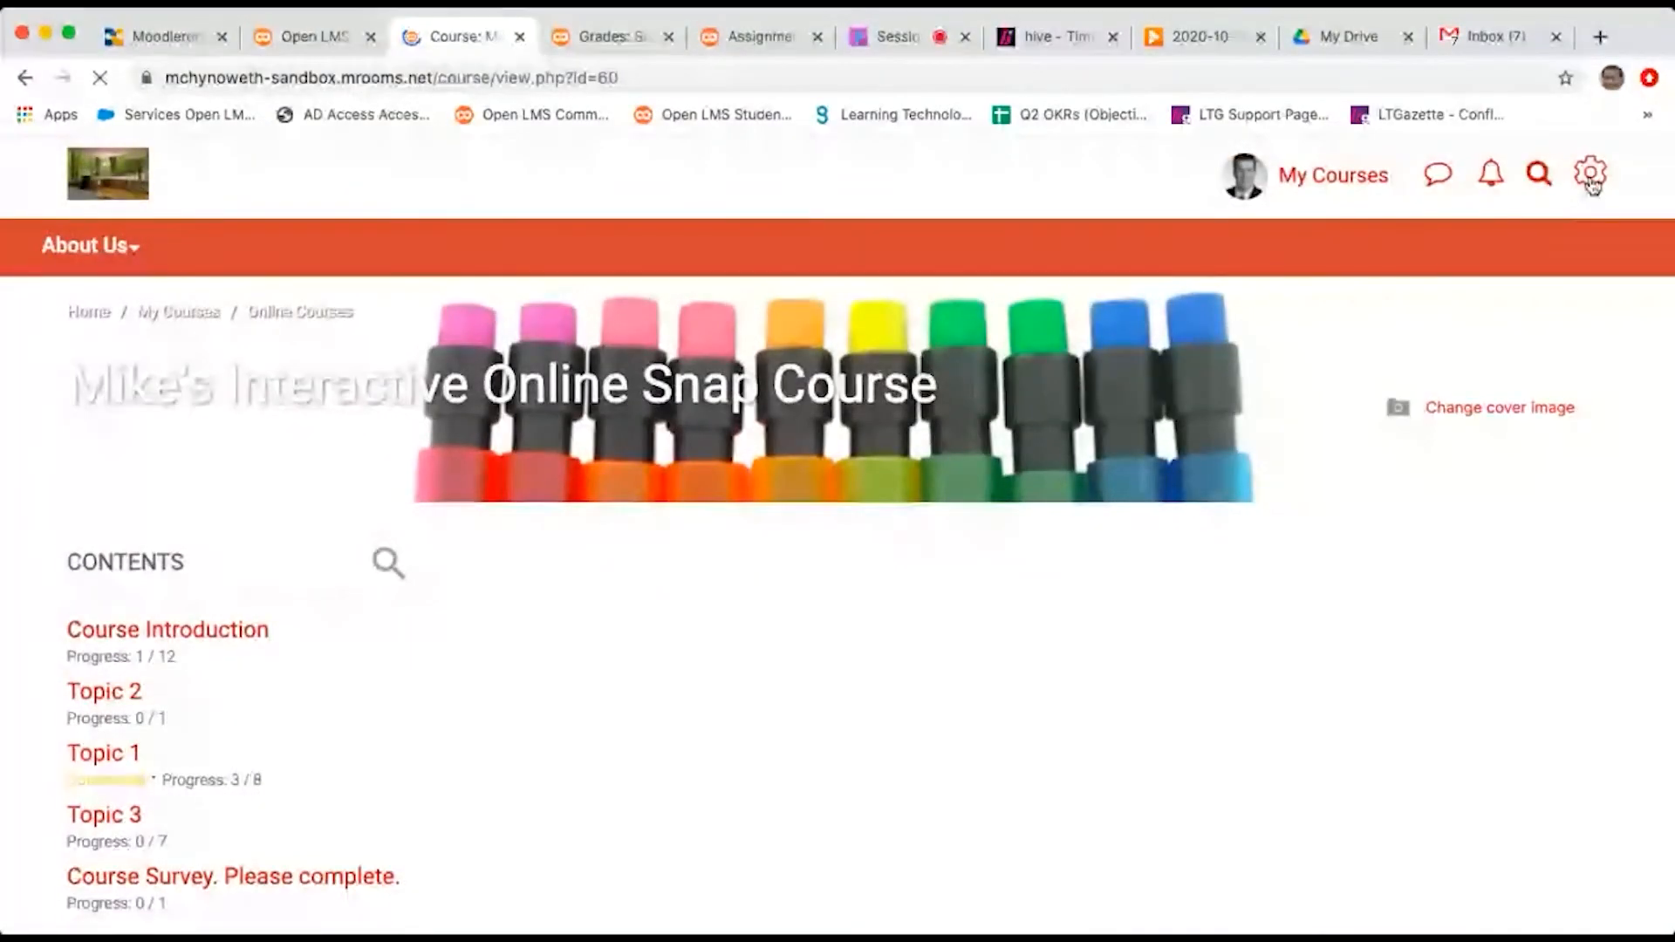
left_click(1581, 192)
scroll(1369, 339, "down", 5)
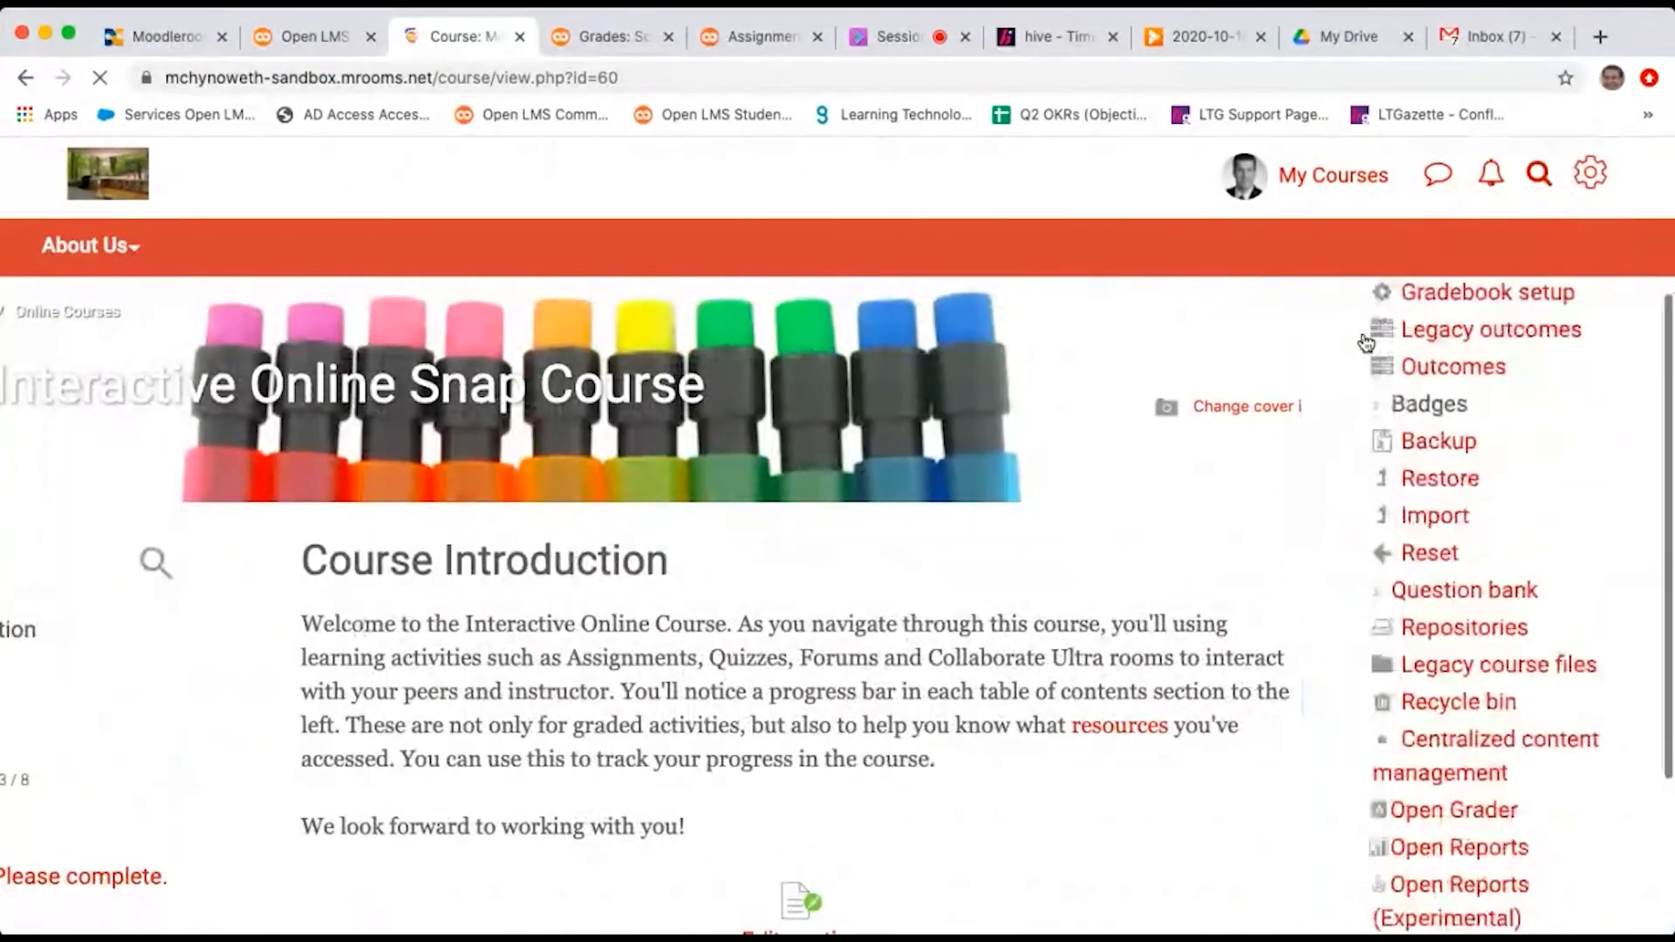
scroll(1369, 345, "down", 3)
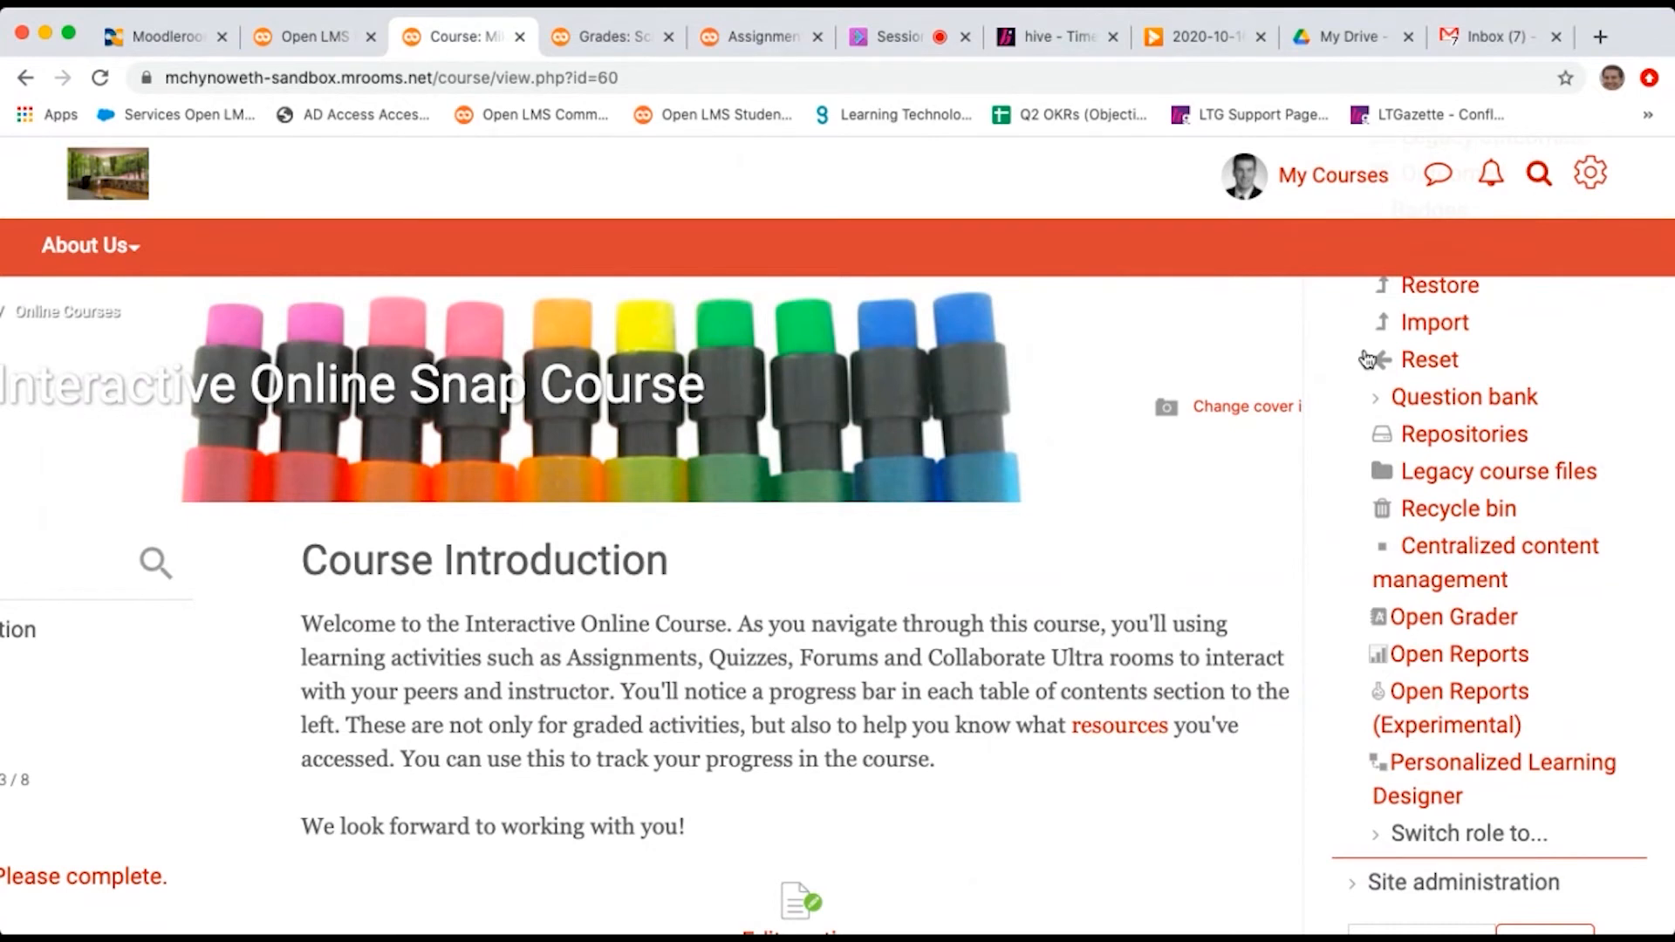
left_click(1590, 172)
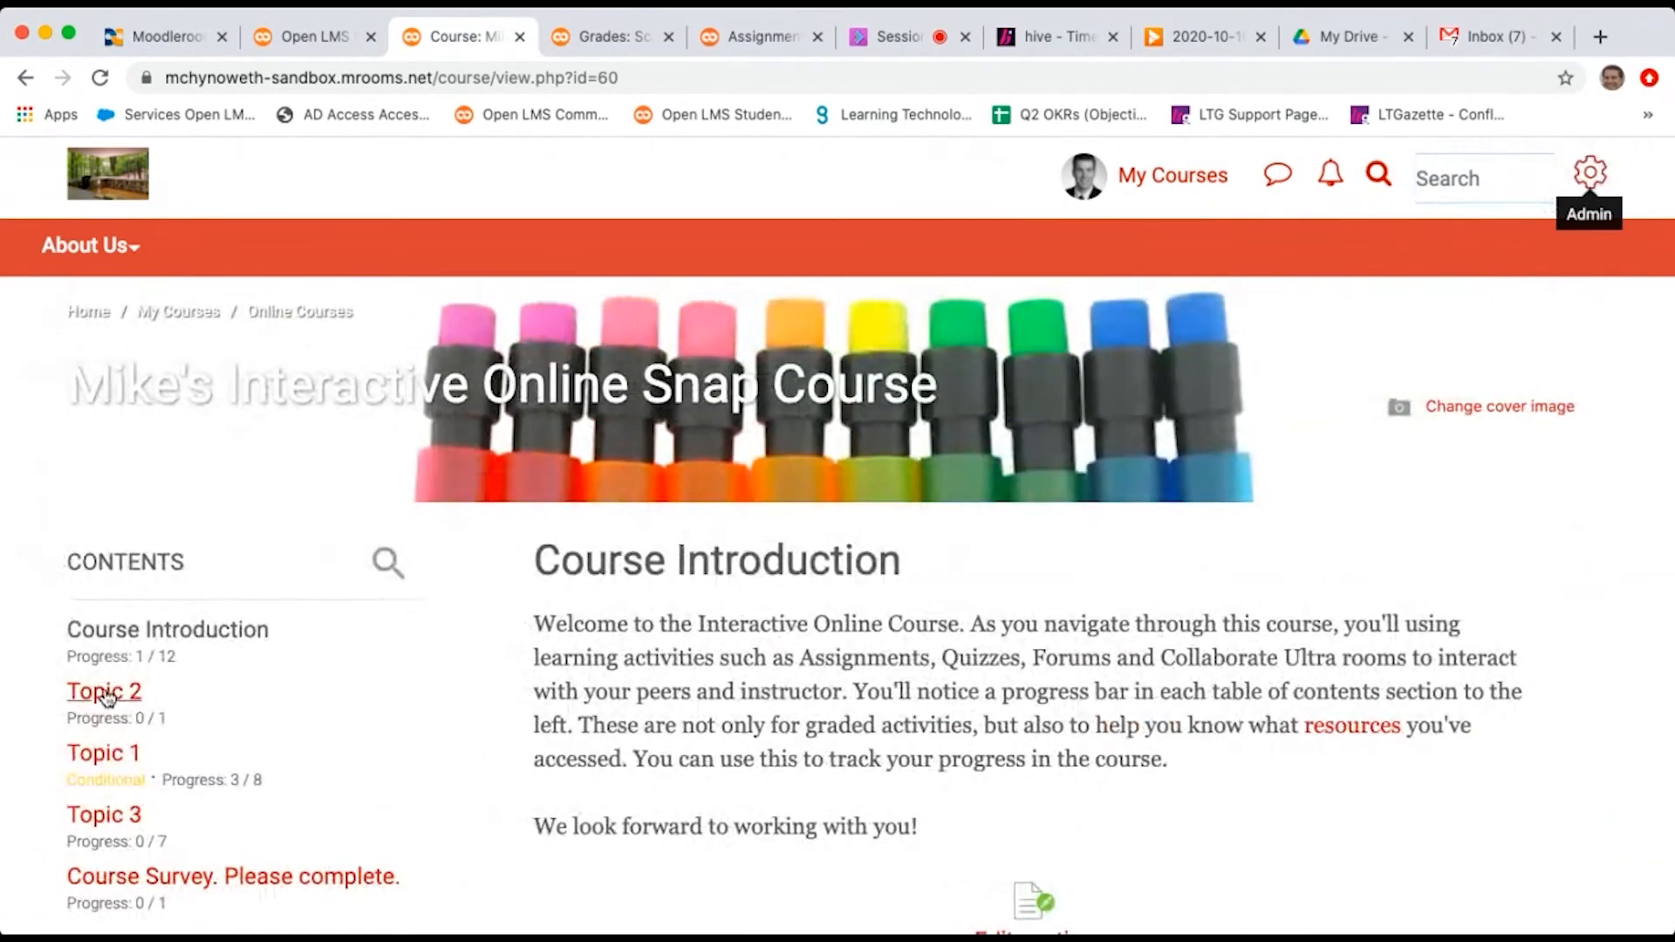
Step: Find Assignment #1 in the Course Introduction section and open its list of submissions that require grading
scroll(602, 777, "down", 8)
scroll(599, 776, "down", 20)
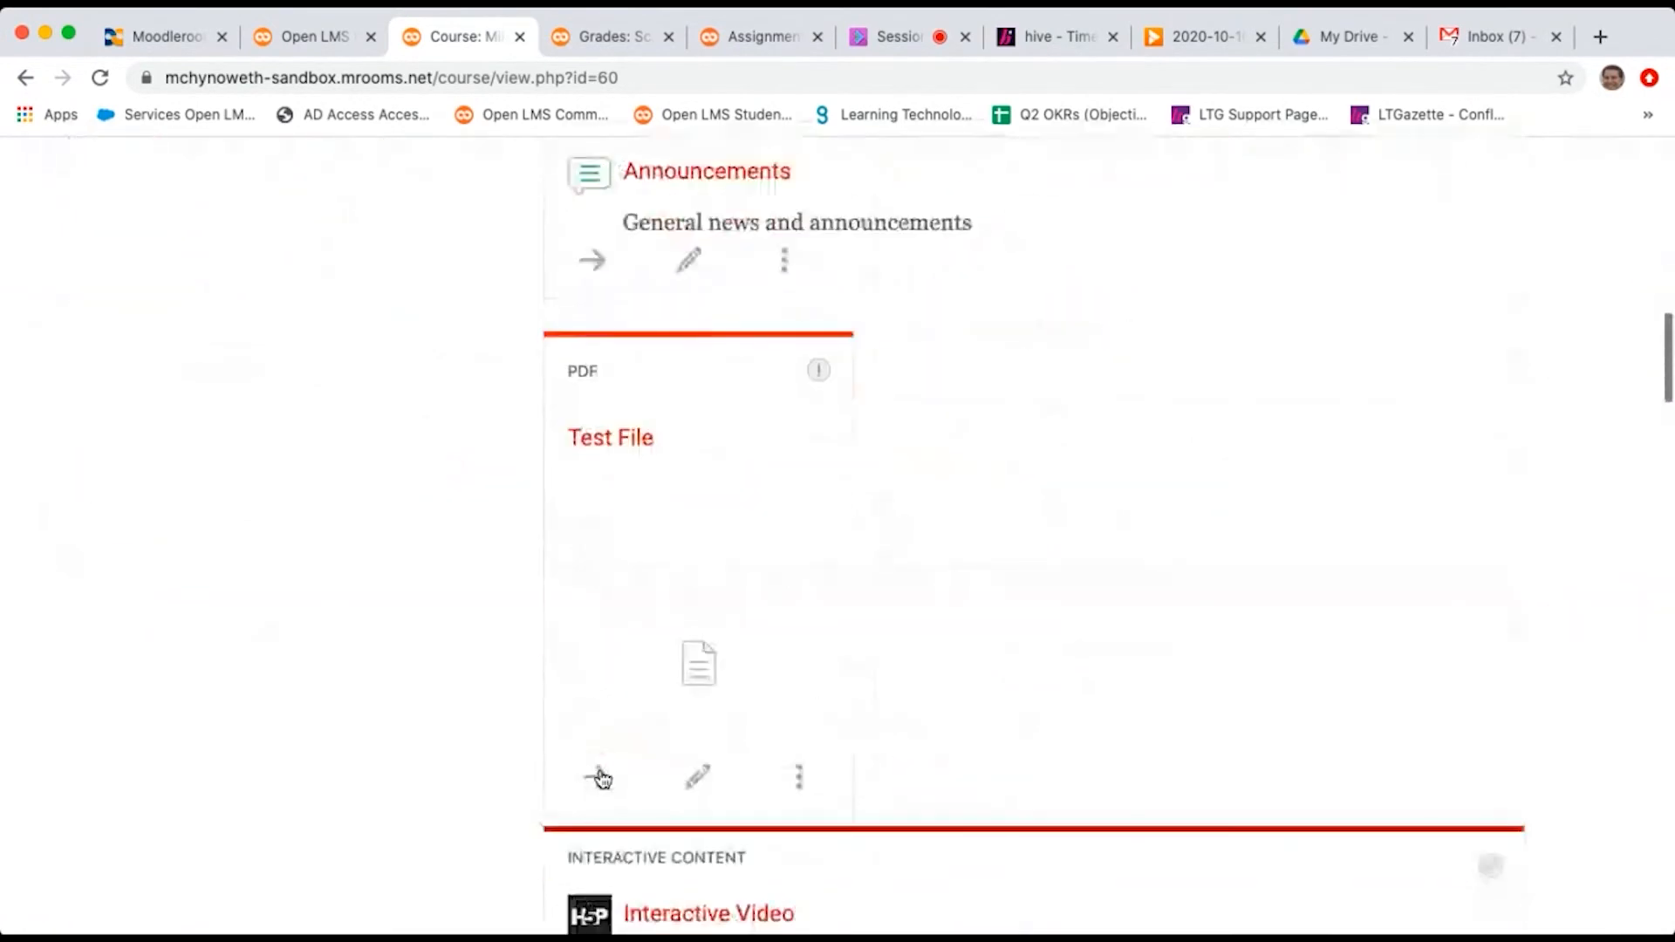
scroll(599, 768, "down", 9)
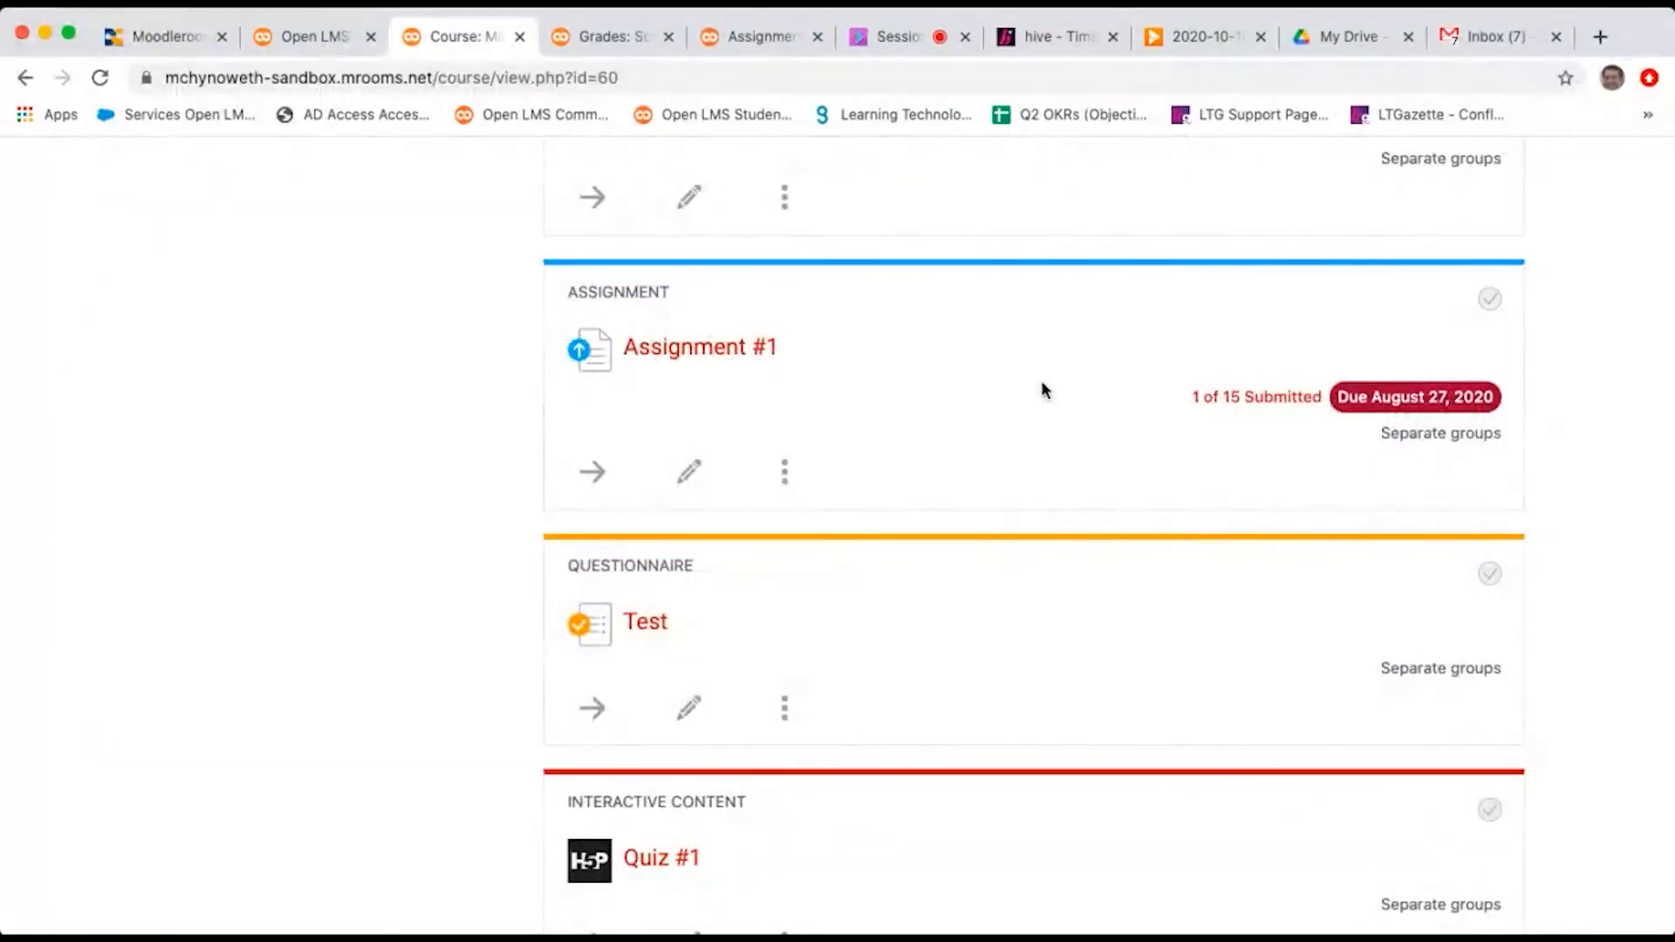
left_click(1273, 401)
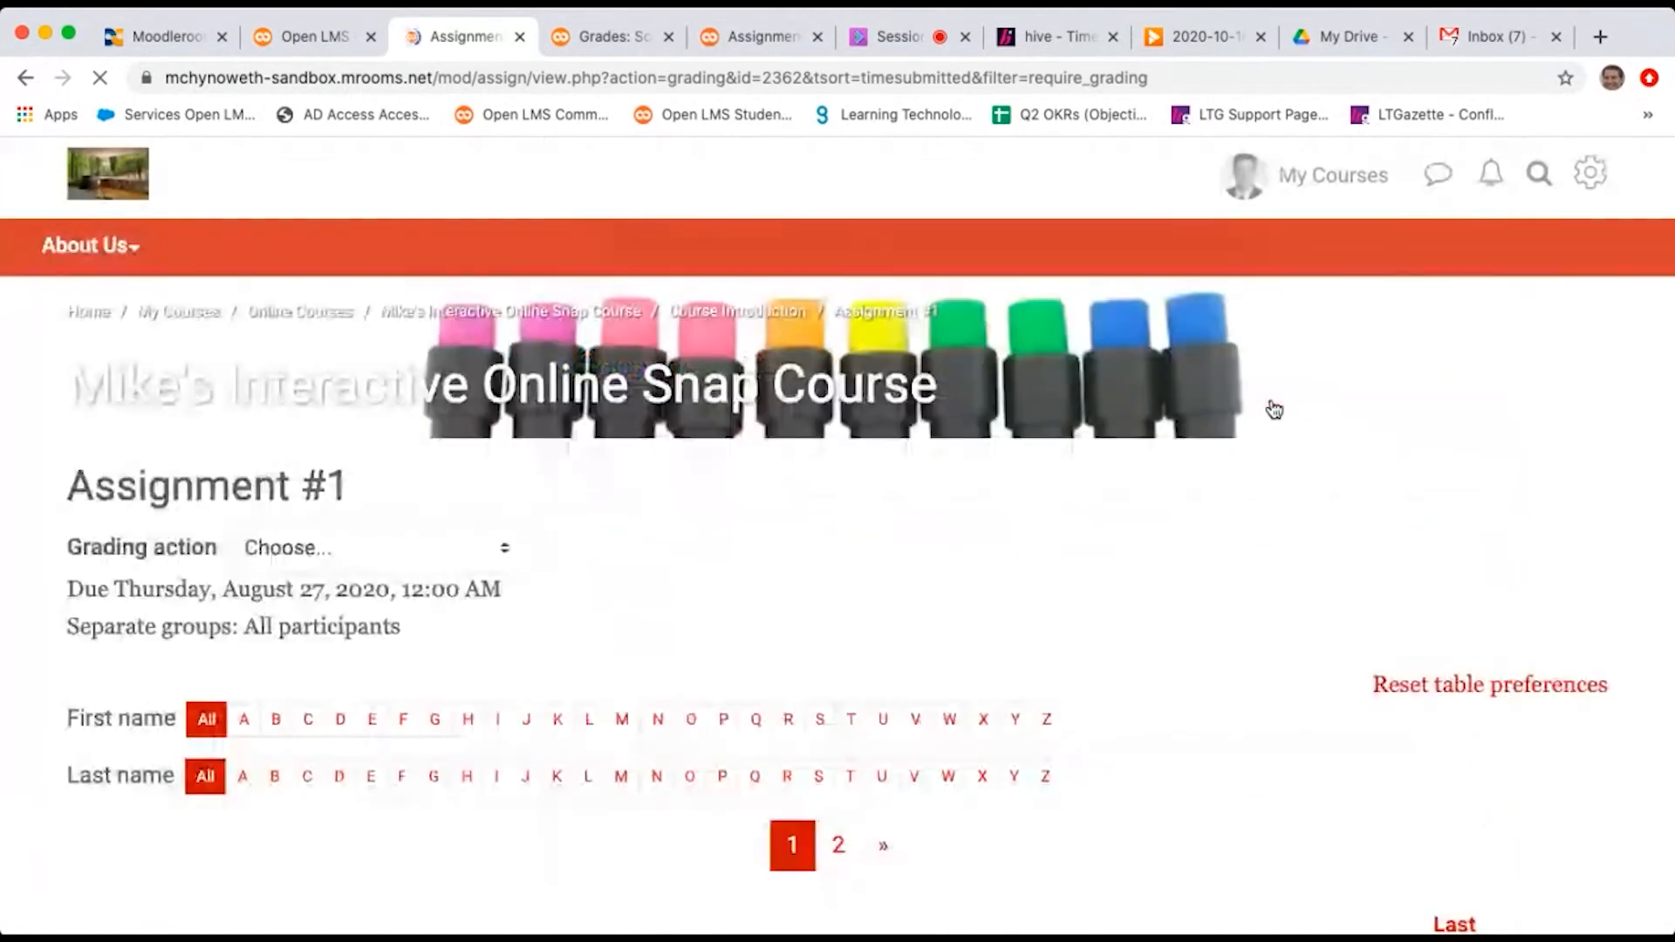
scroll(1274, 410, "down", 6)
scroll(1274, 410, "down", 1)
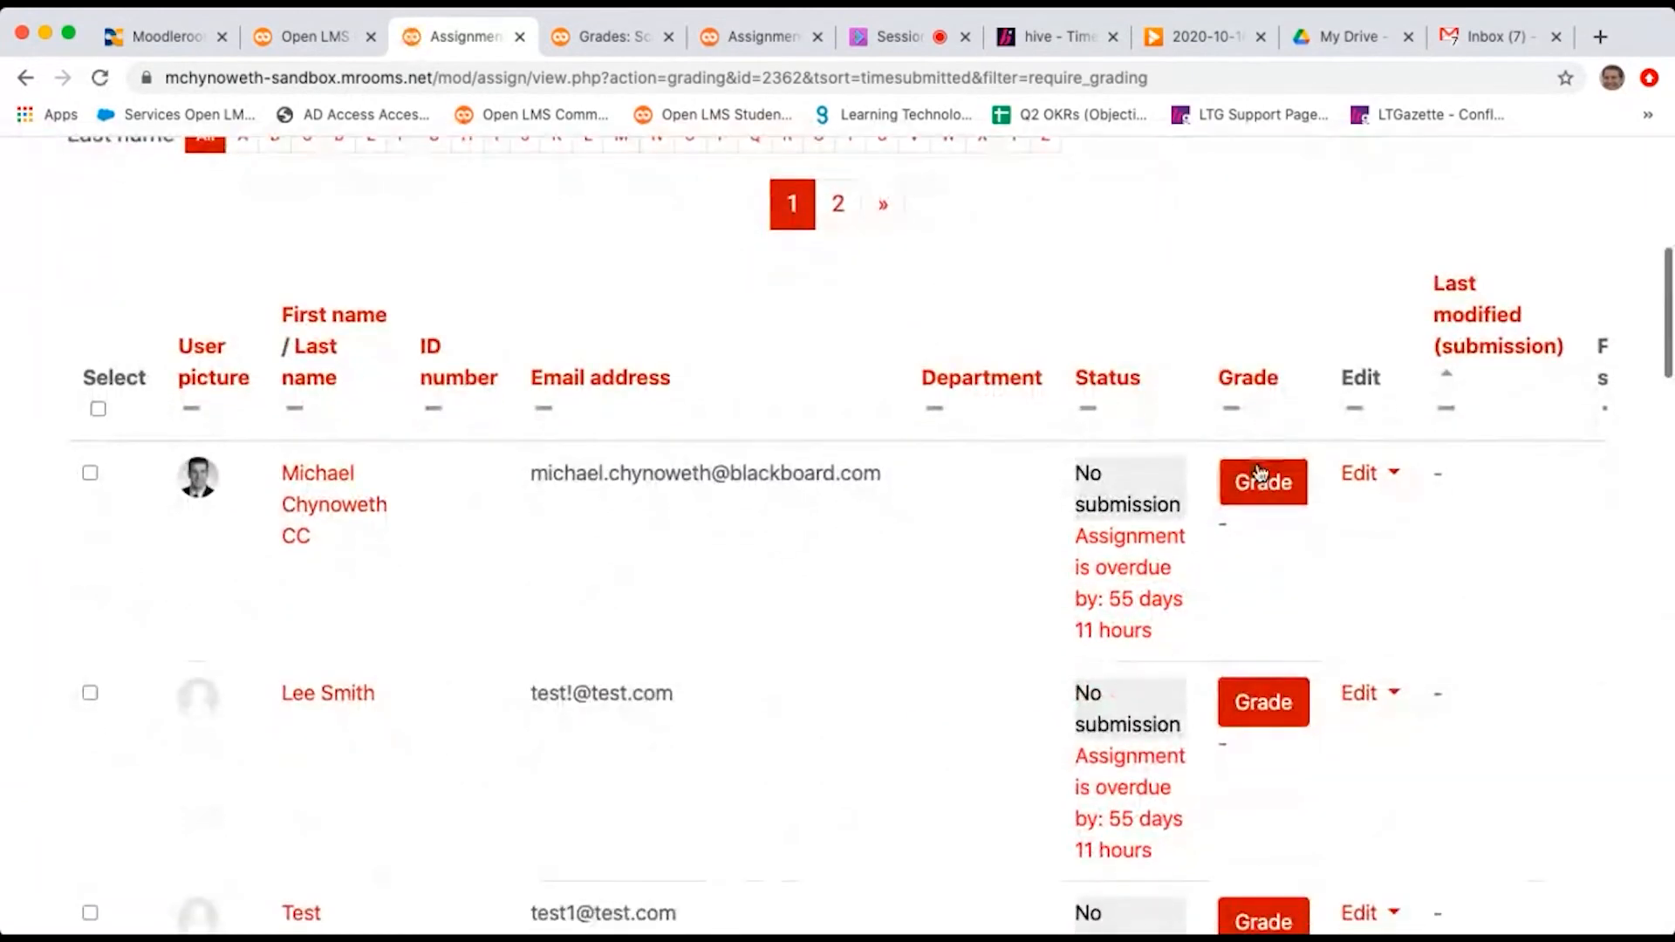
left_click(1388, 475)
left_click(1386, 477)
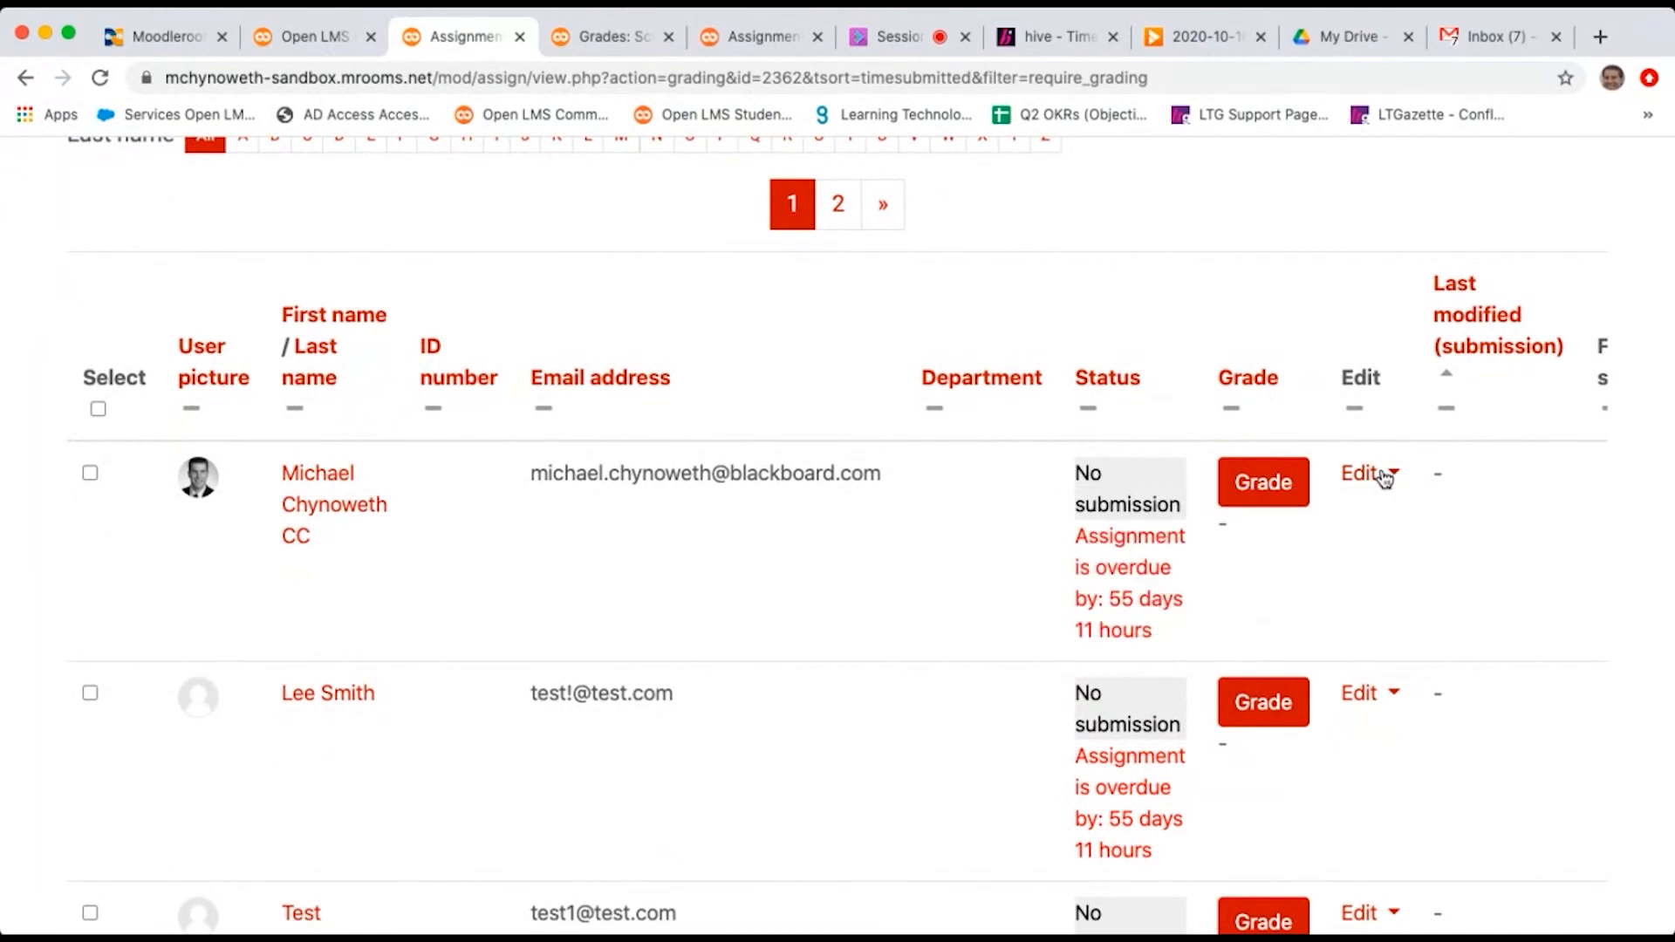
left_click(1265, 482)
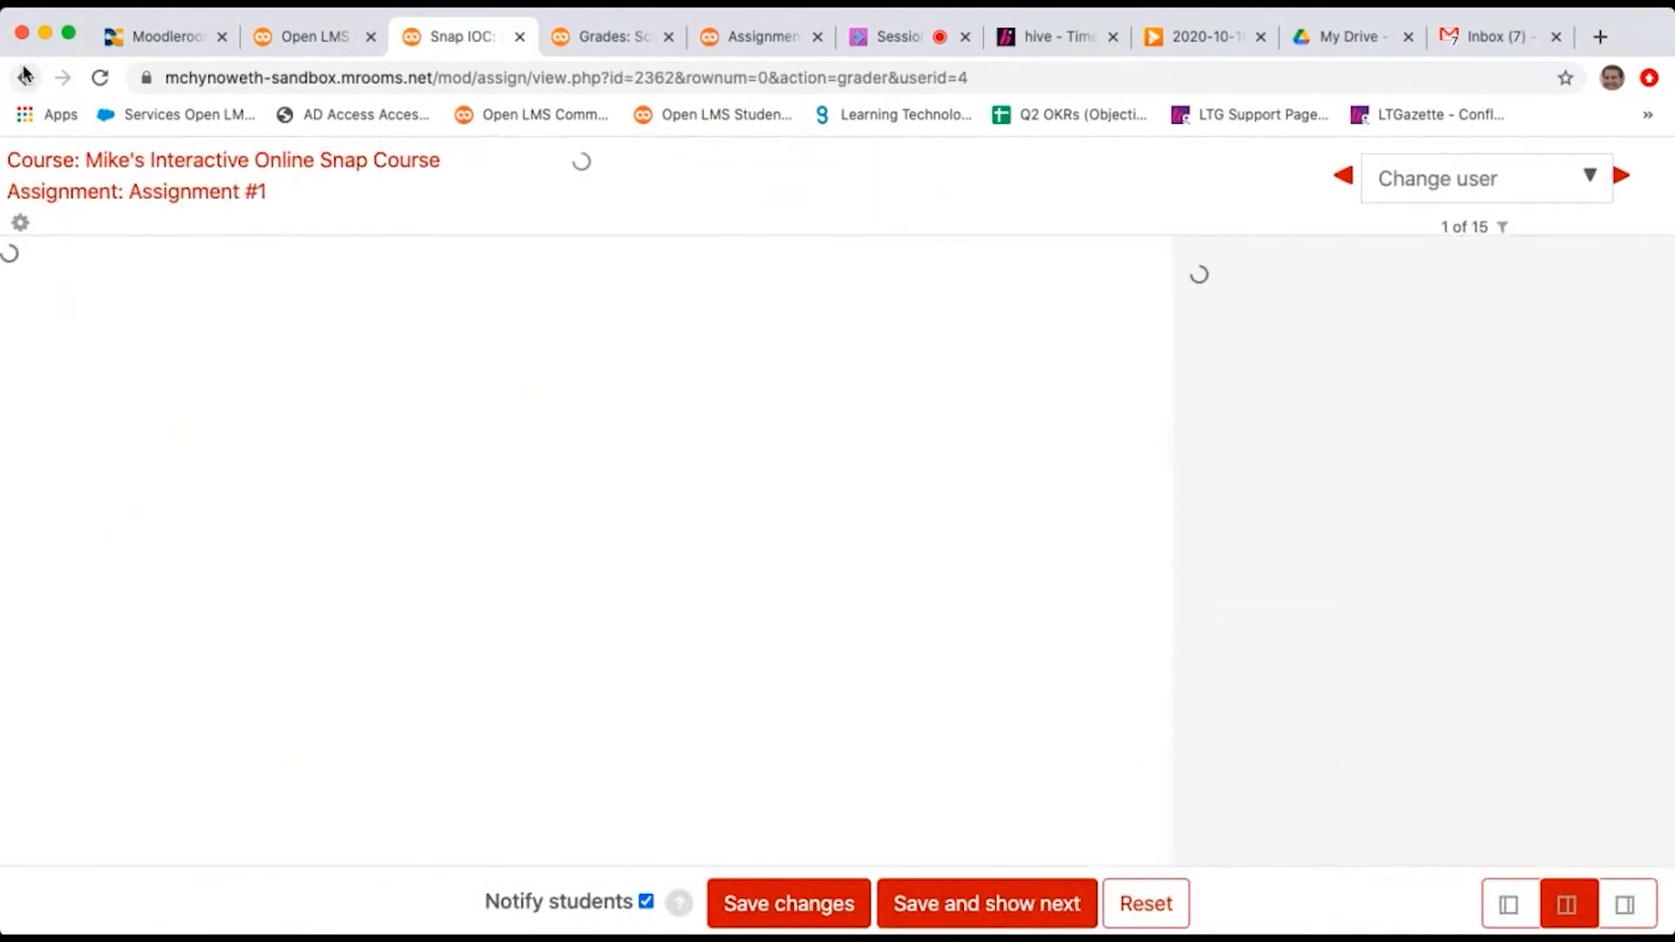
left_click(25, 77)
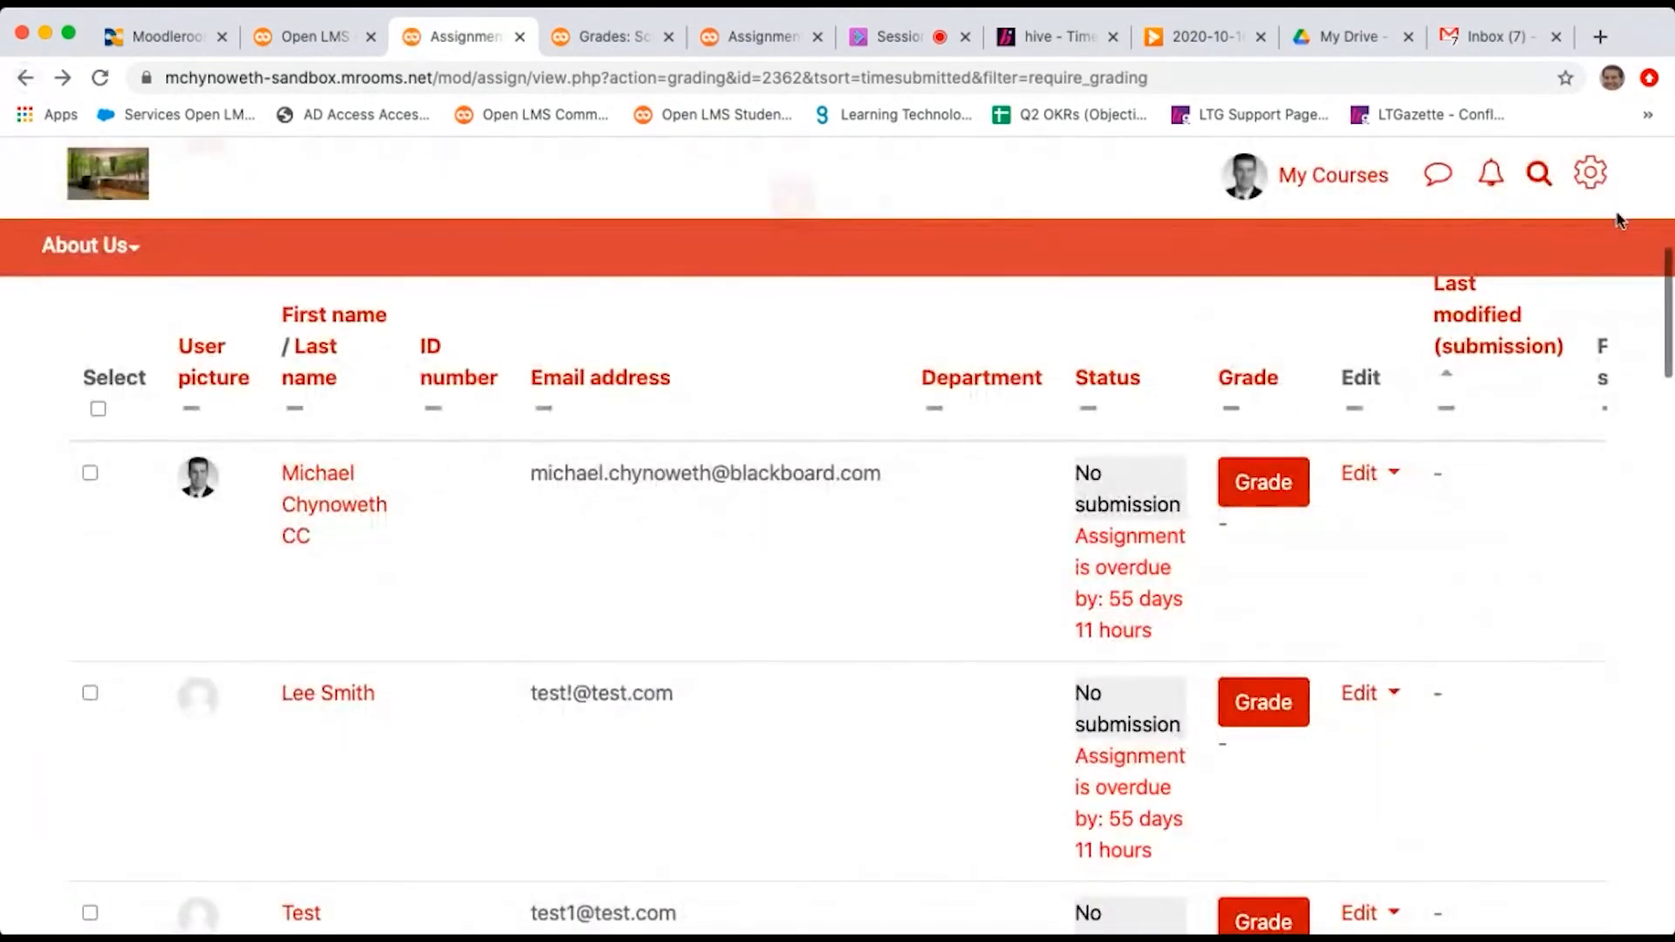
Step: Open the Open Grader for the course from the course administration options
left_click(1589, 174)
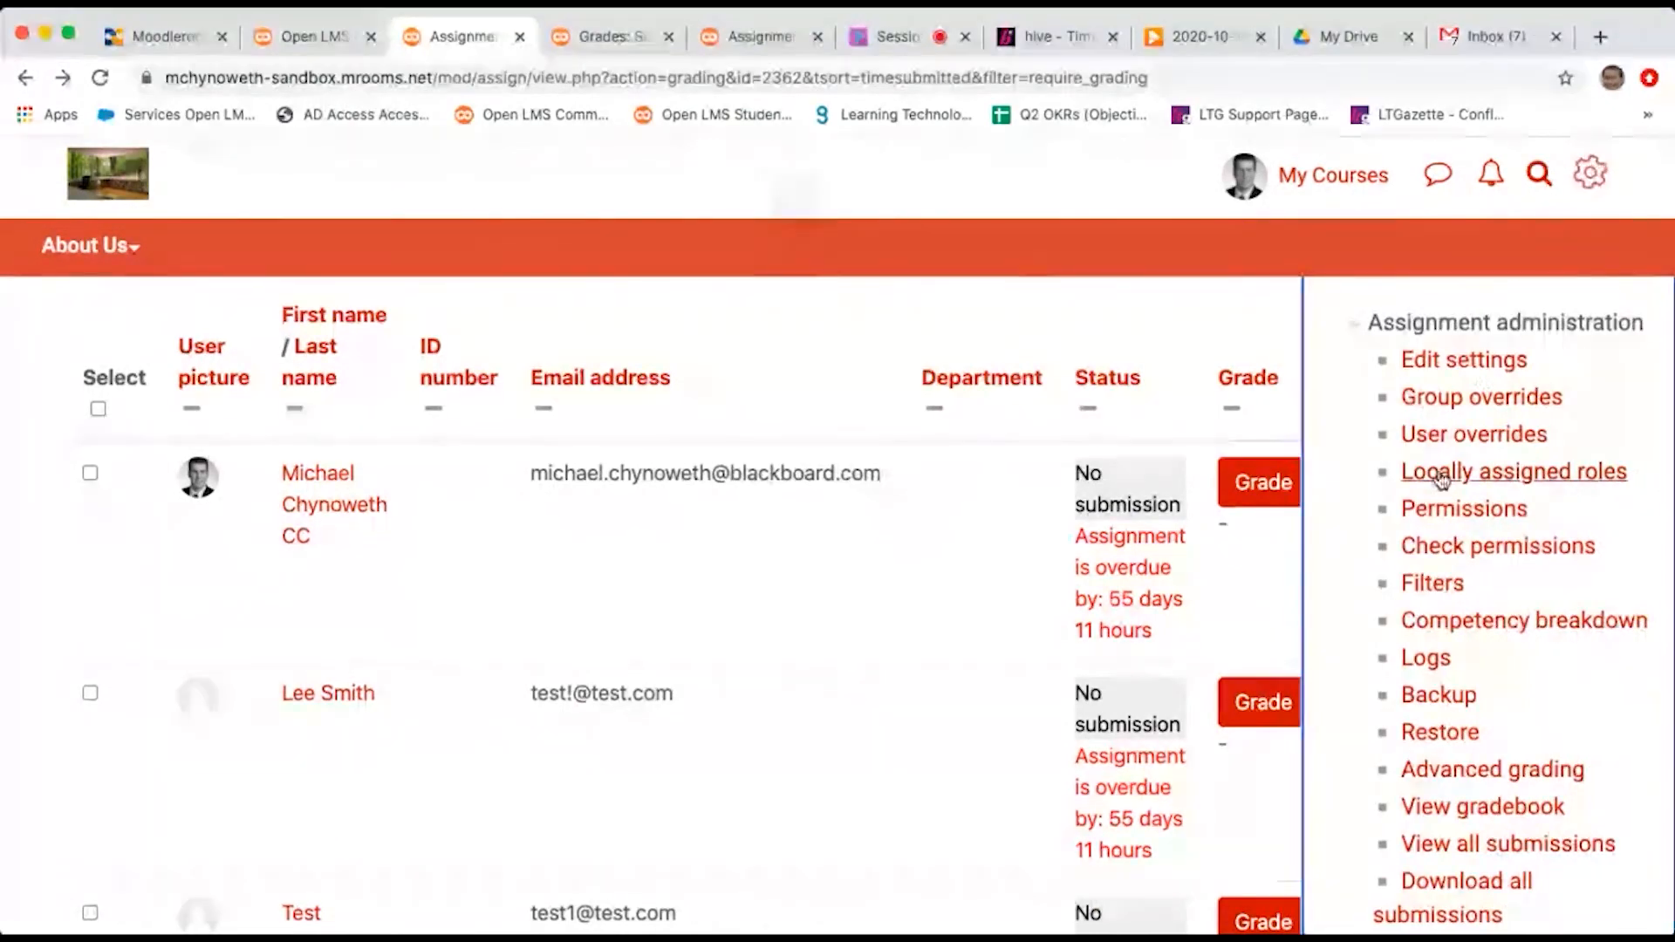
left_click(1365, 324)
left_click(1363, 368)
scroll(1357, 384, "down", 2)
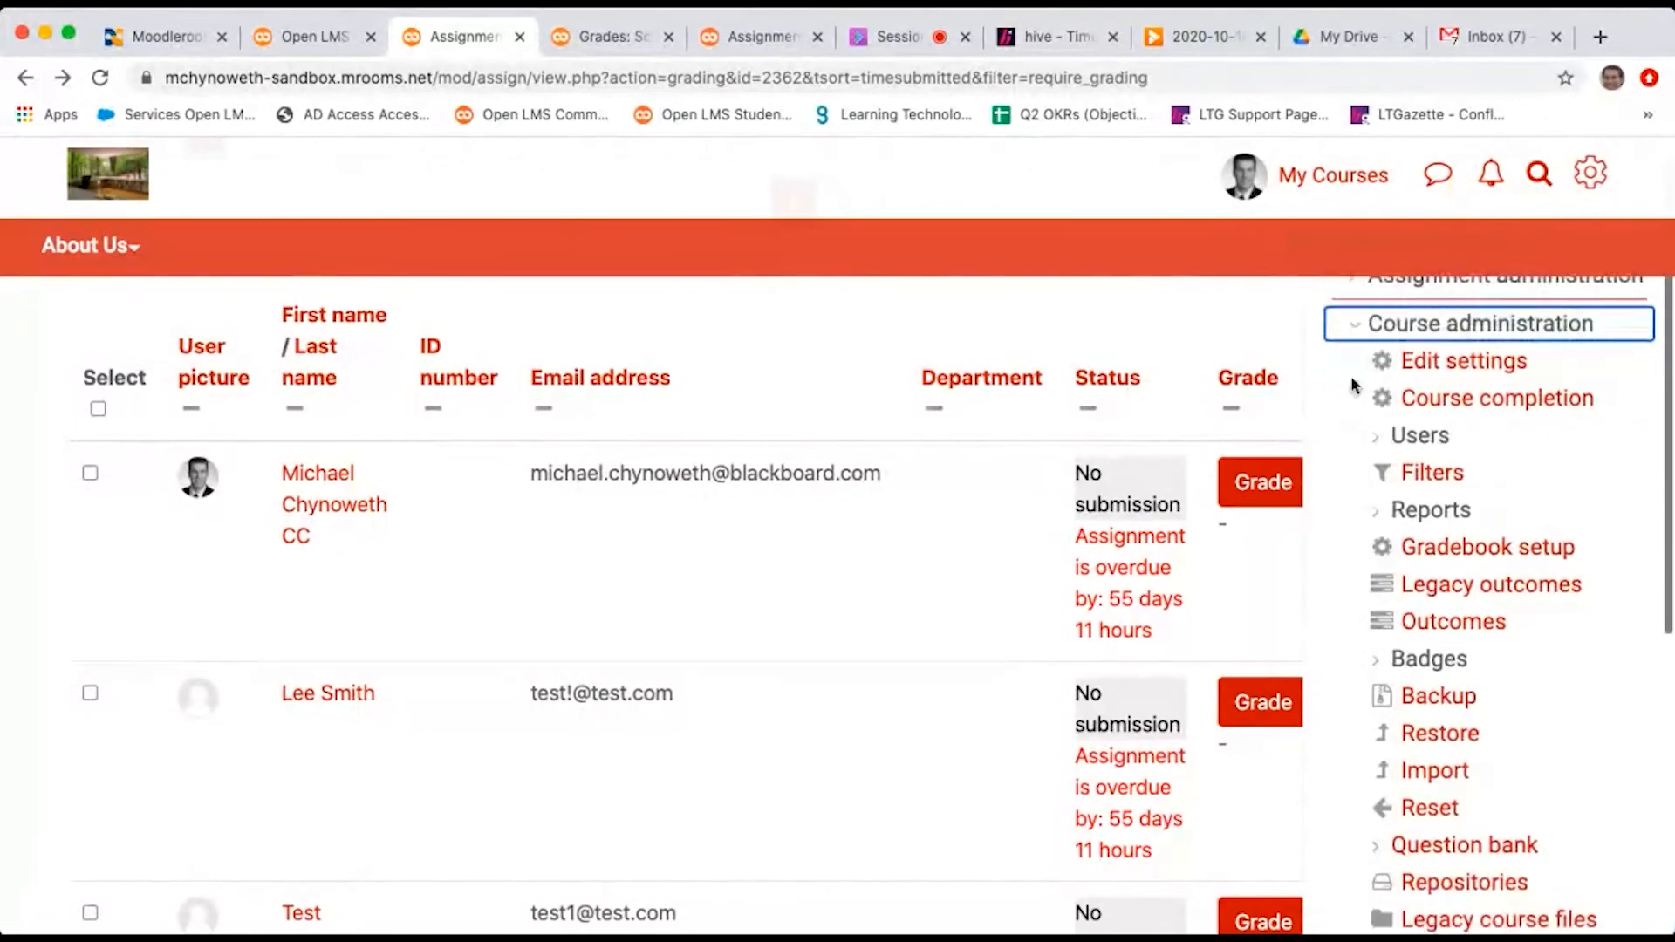
scroll(1388, 611, "down", 8)
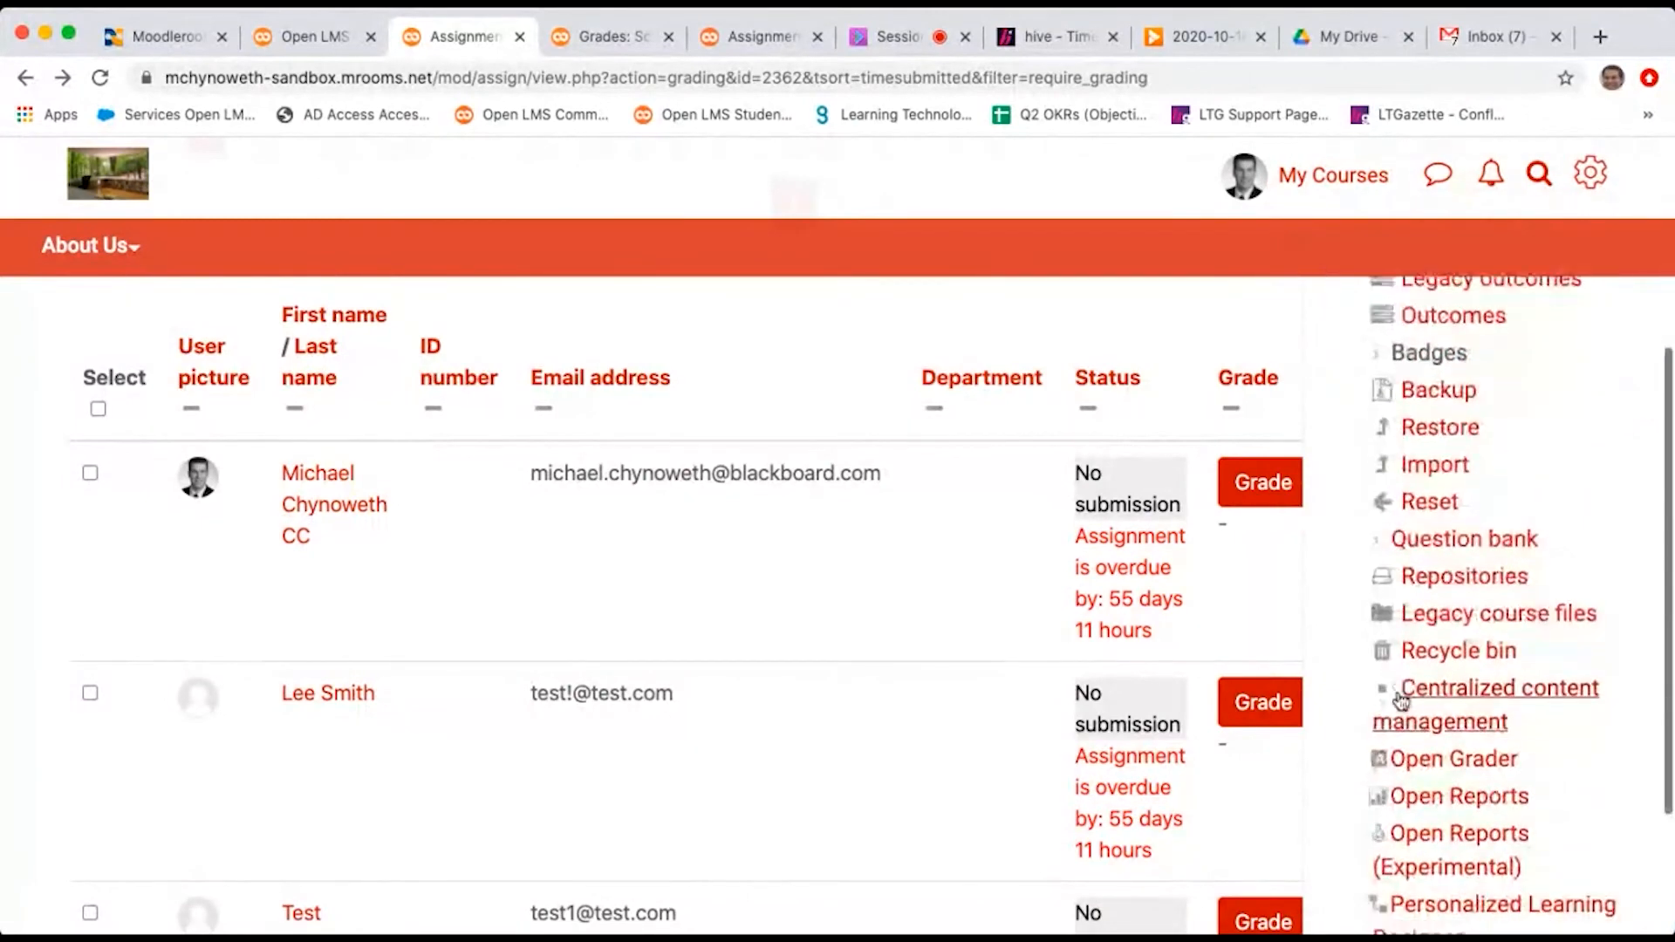
left_click(1464, 646)
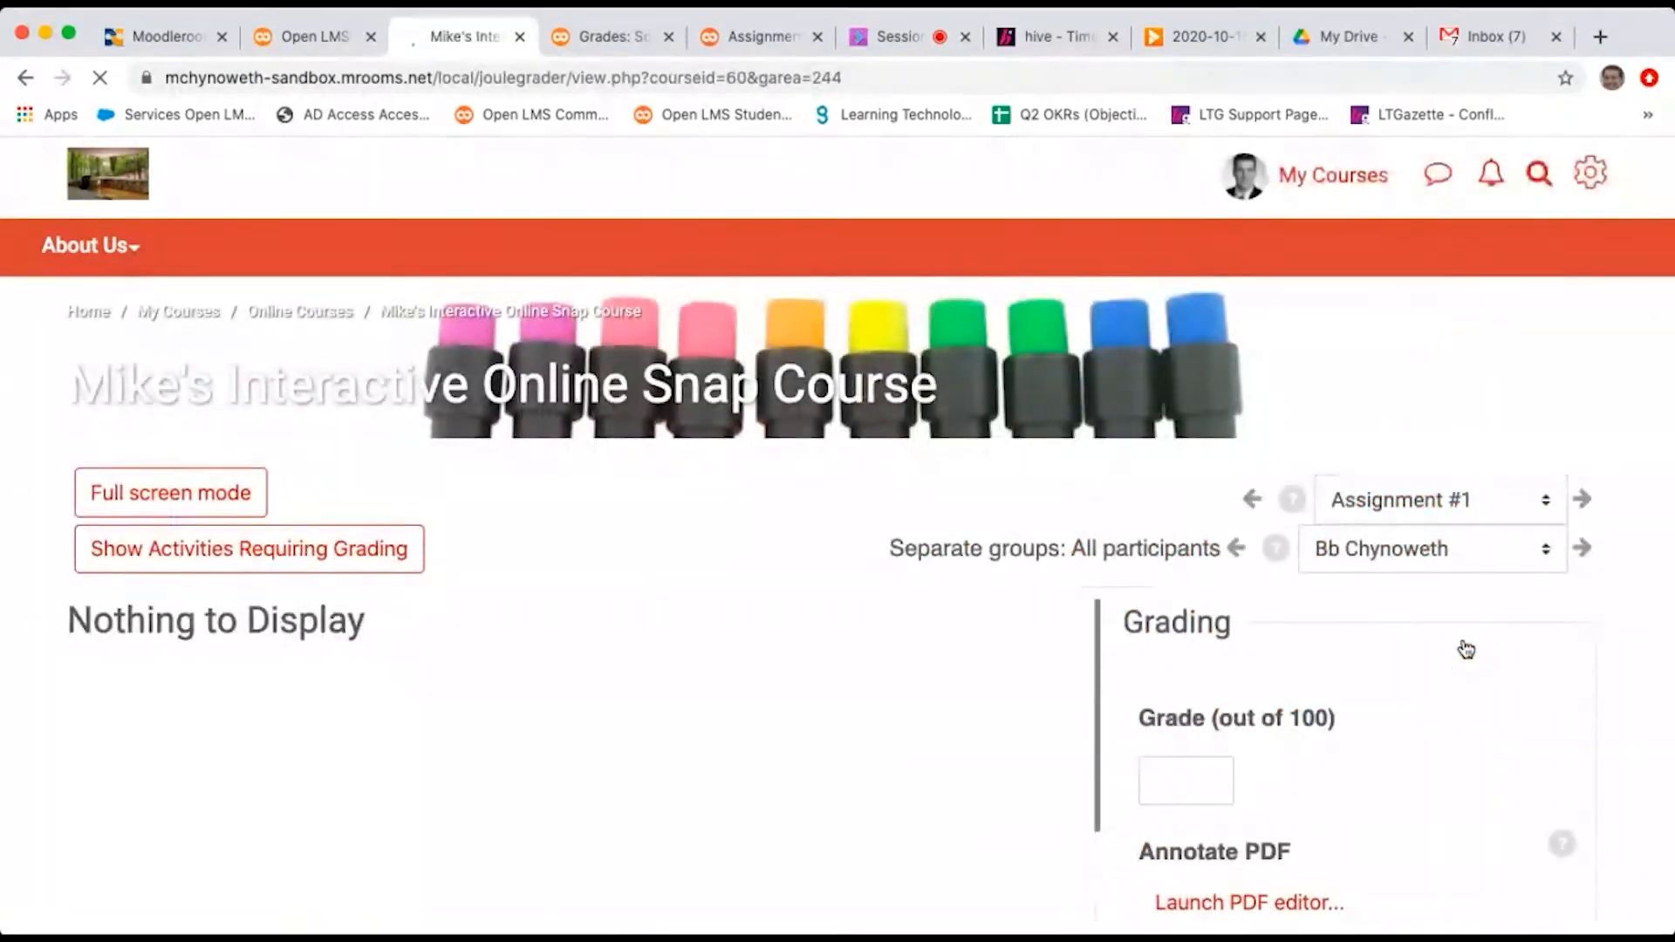
Step: Look through the Open Grader page for Assignment #1, including the grade field, activity comments, and the activity and student selectors
scroll(1054, 513, "down", 3)
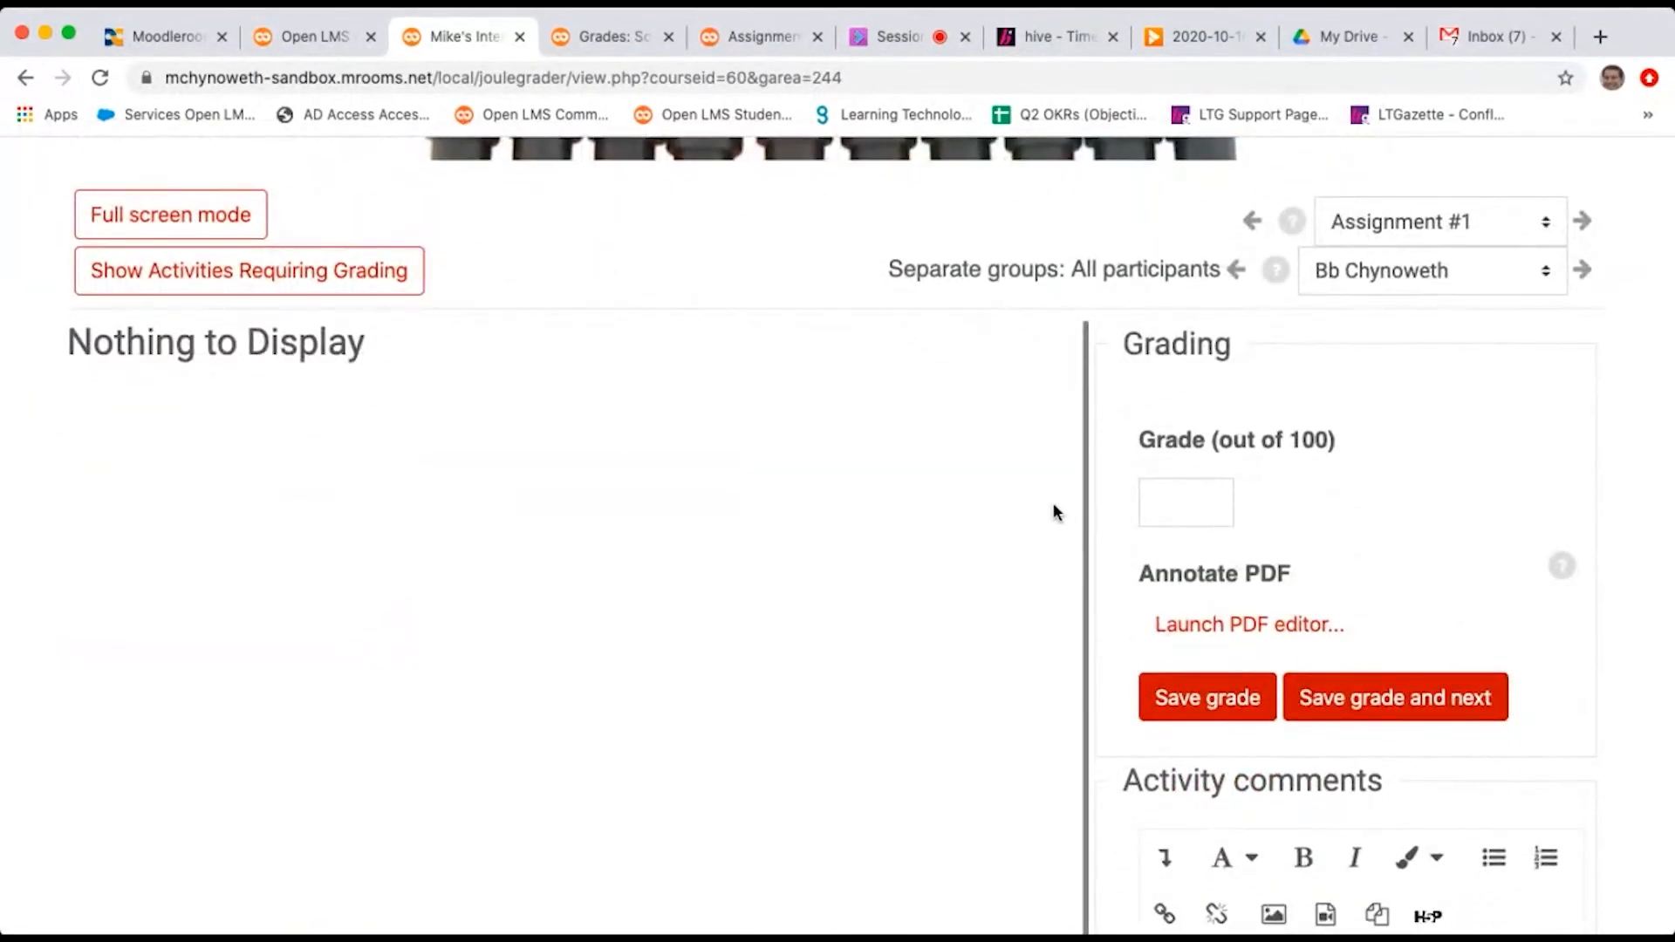
scroll(1054, 513, "down", 1)
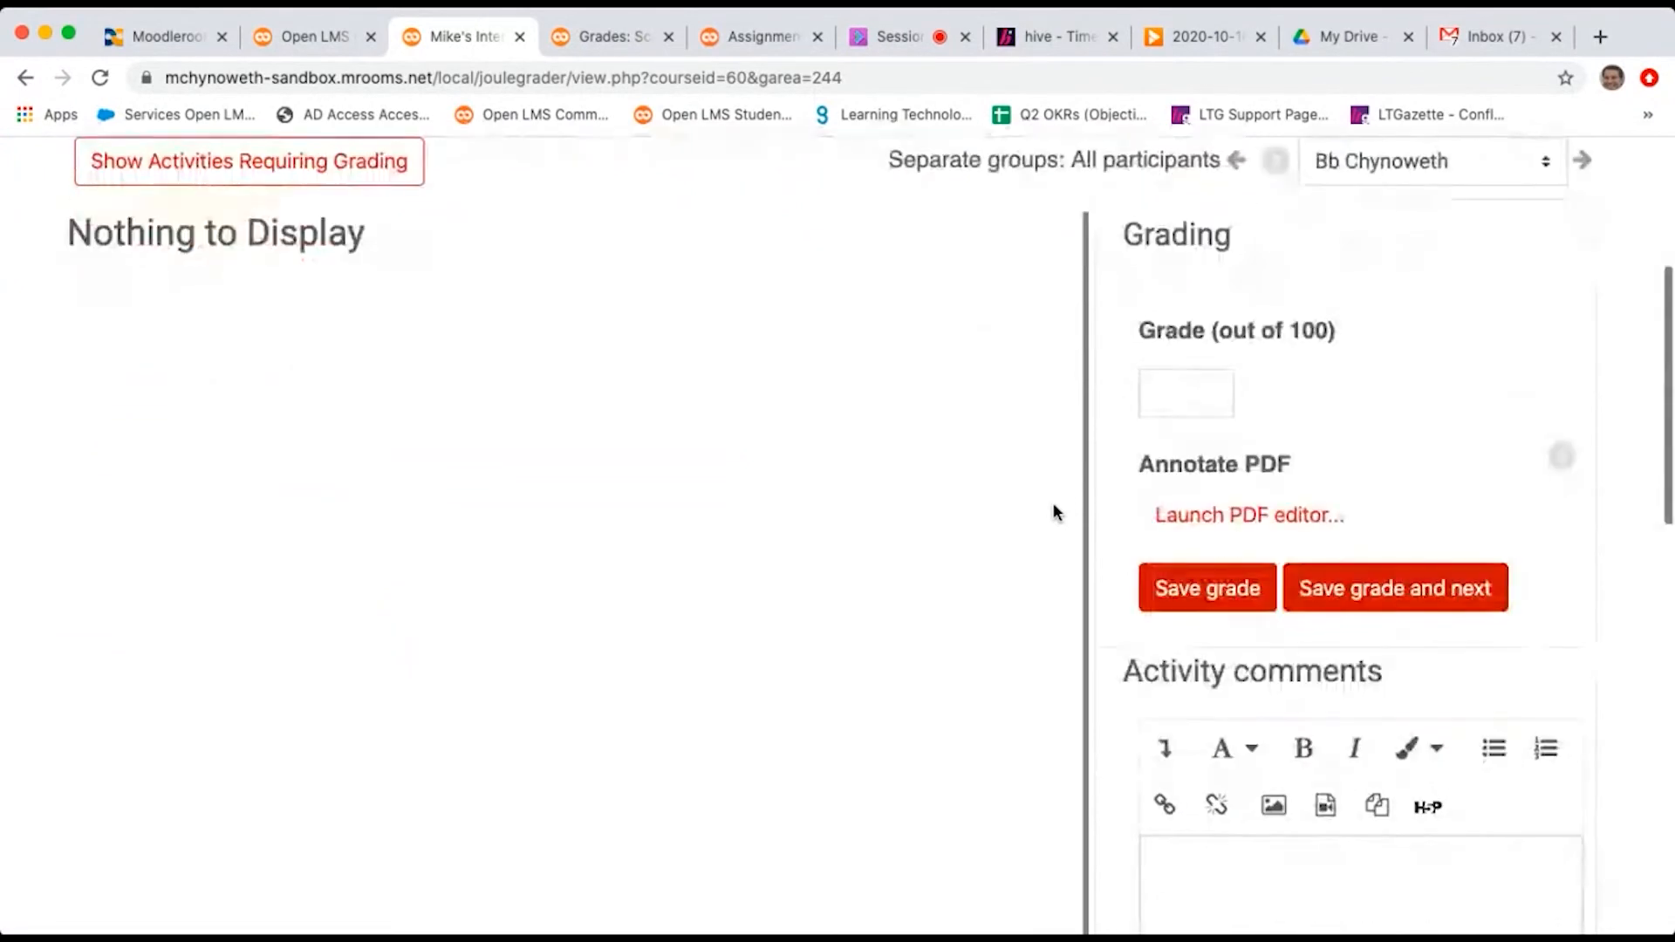
left_click(1178, 383)
scroll(1218, 428, "down", 4)
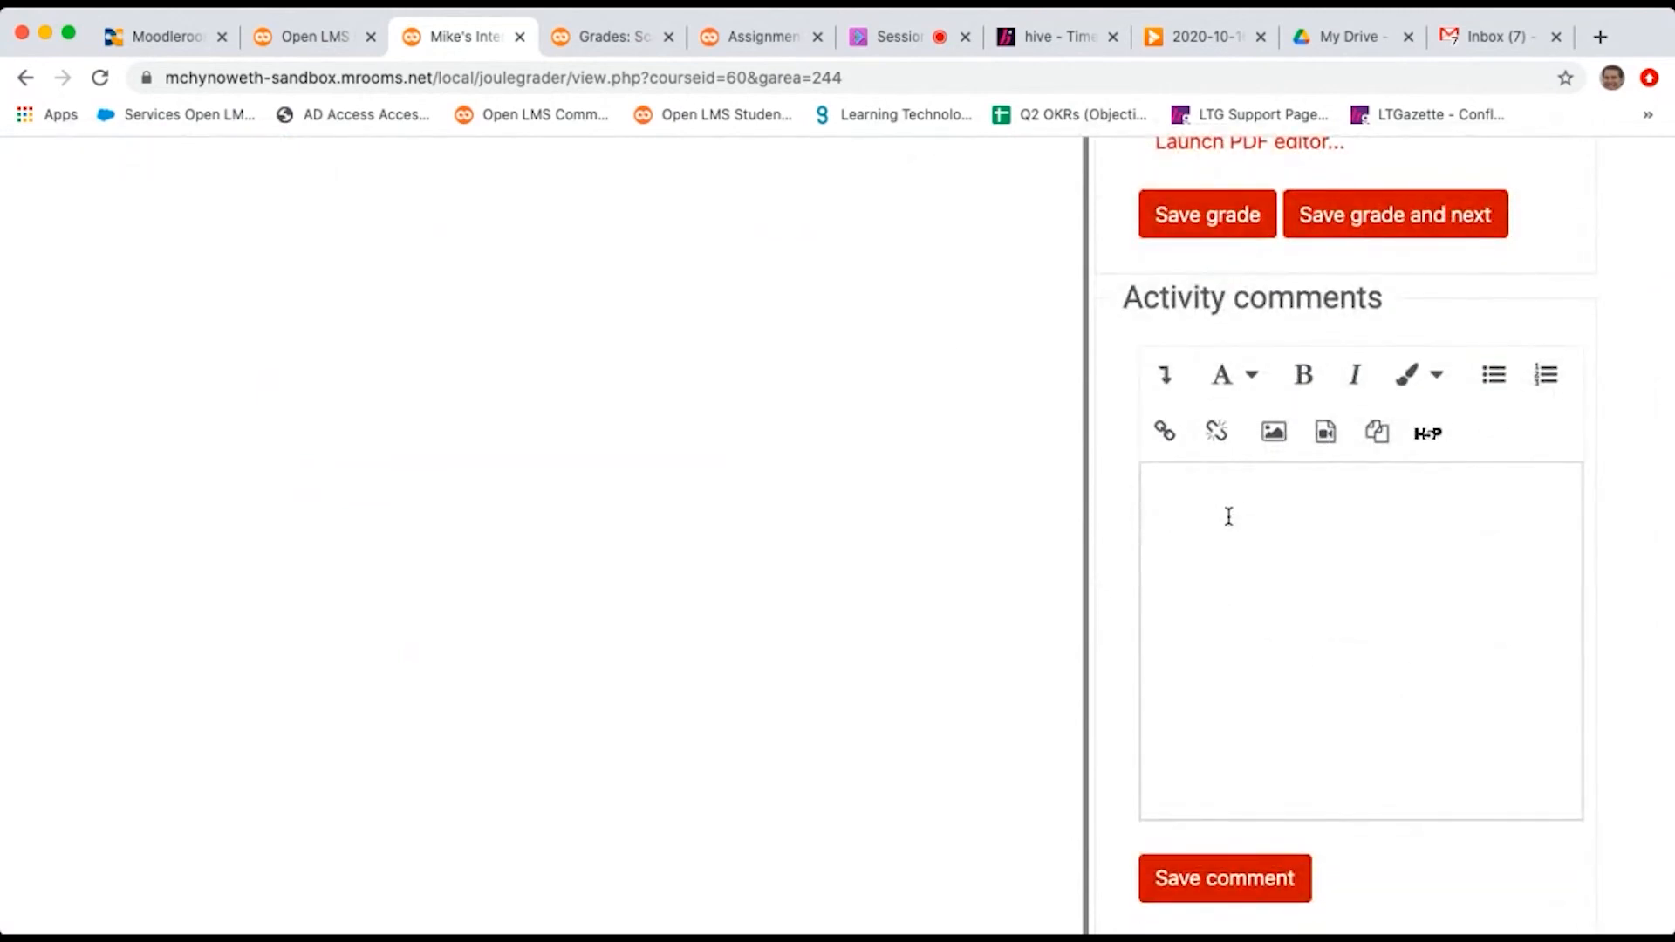
scroll(1229, 517, "up", 8)
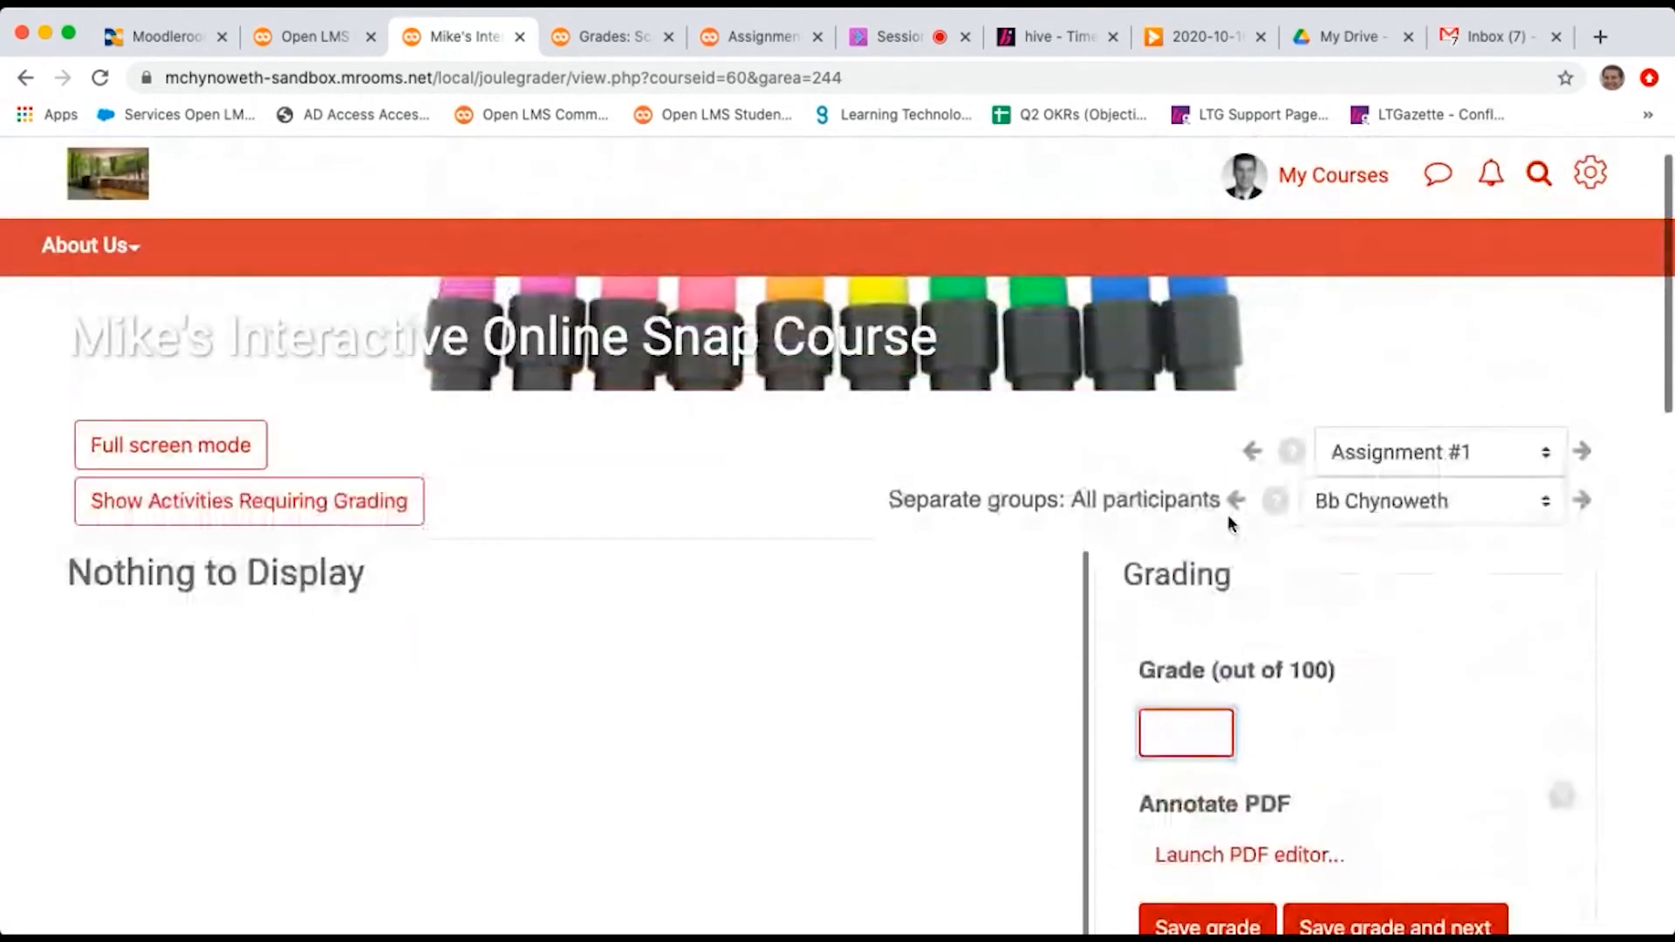
left_click(1436, 451)
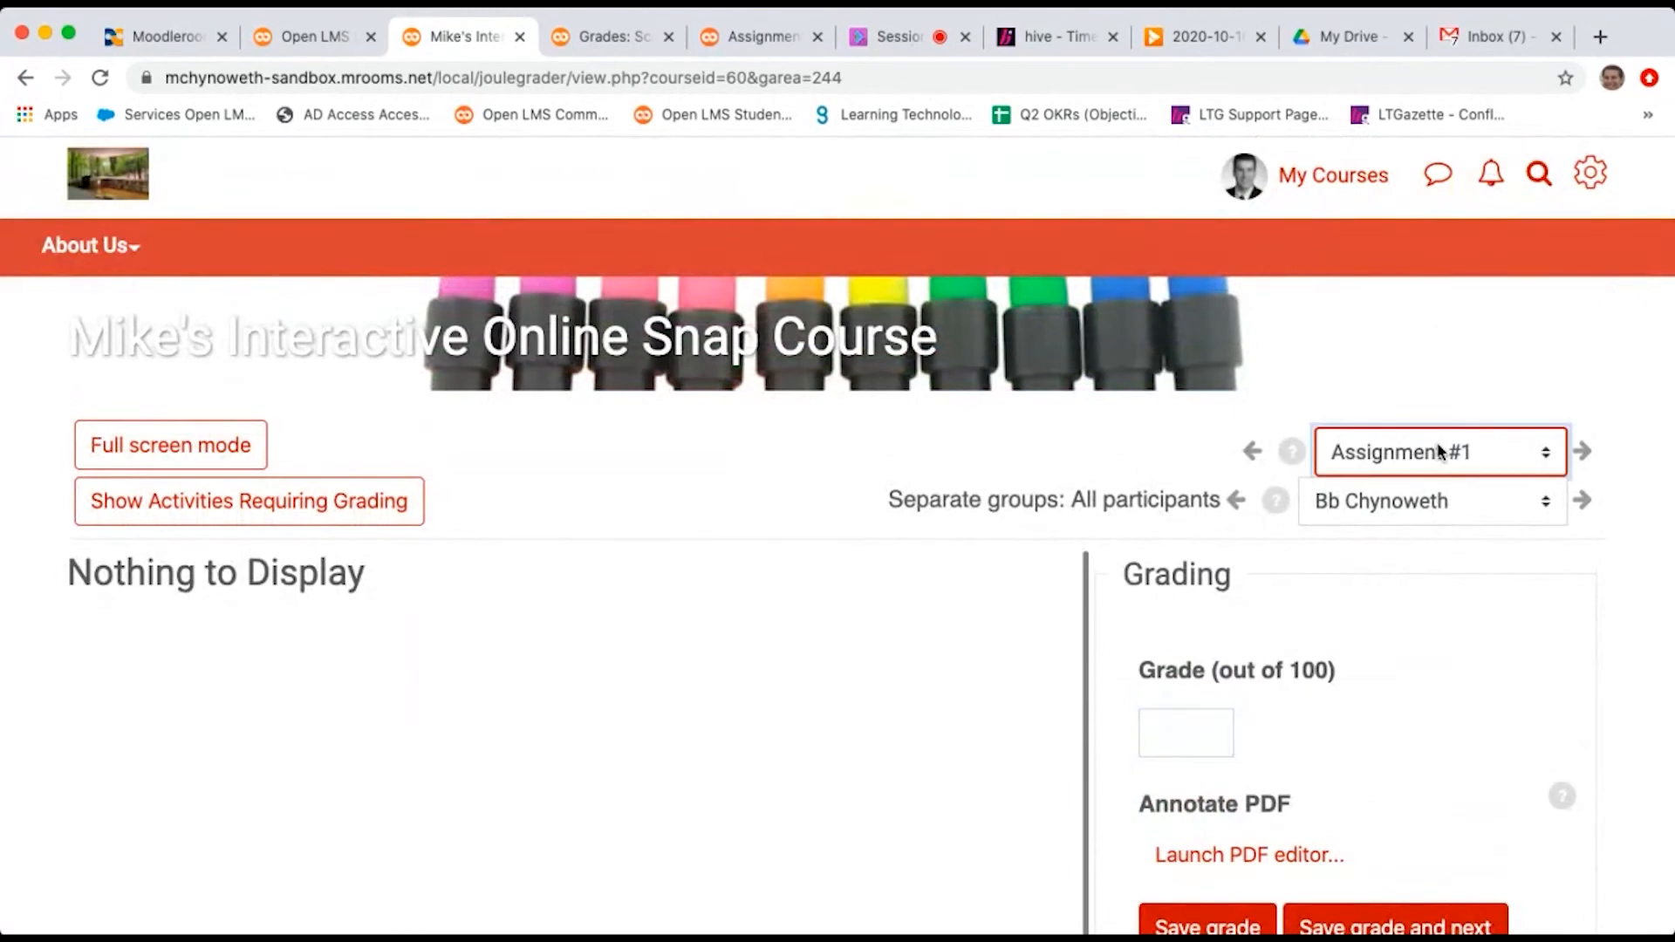
left_click(1414, 501)
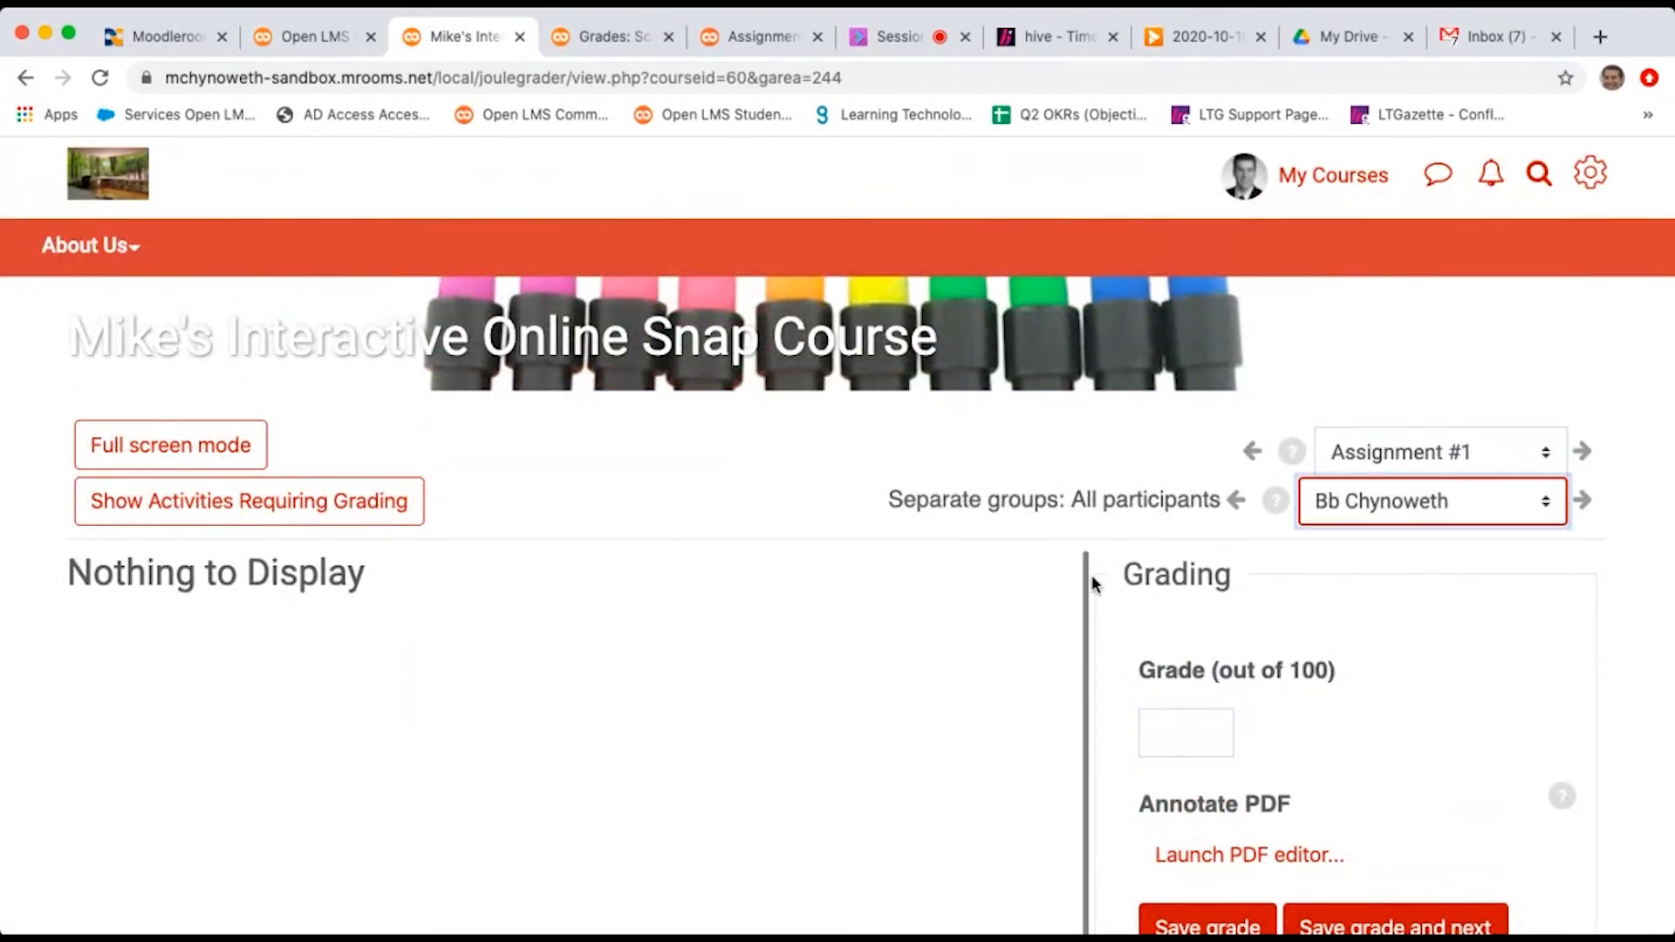
Step: Enter a grade of 10 out of 100 for the selected student on Assignment #1
left_click(1160, 726)
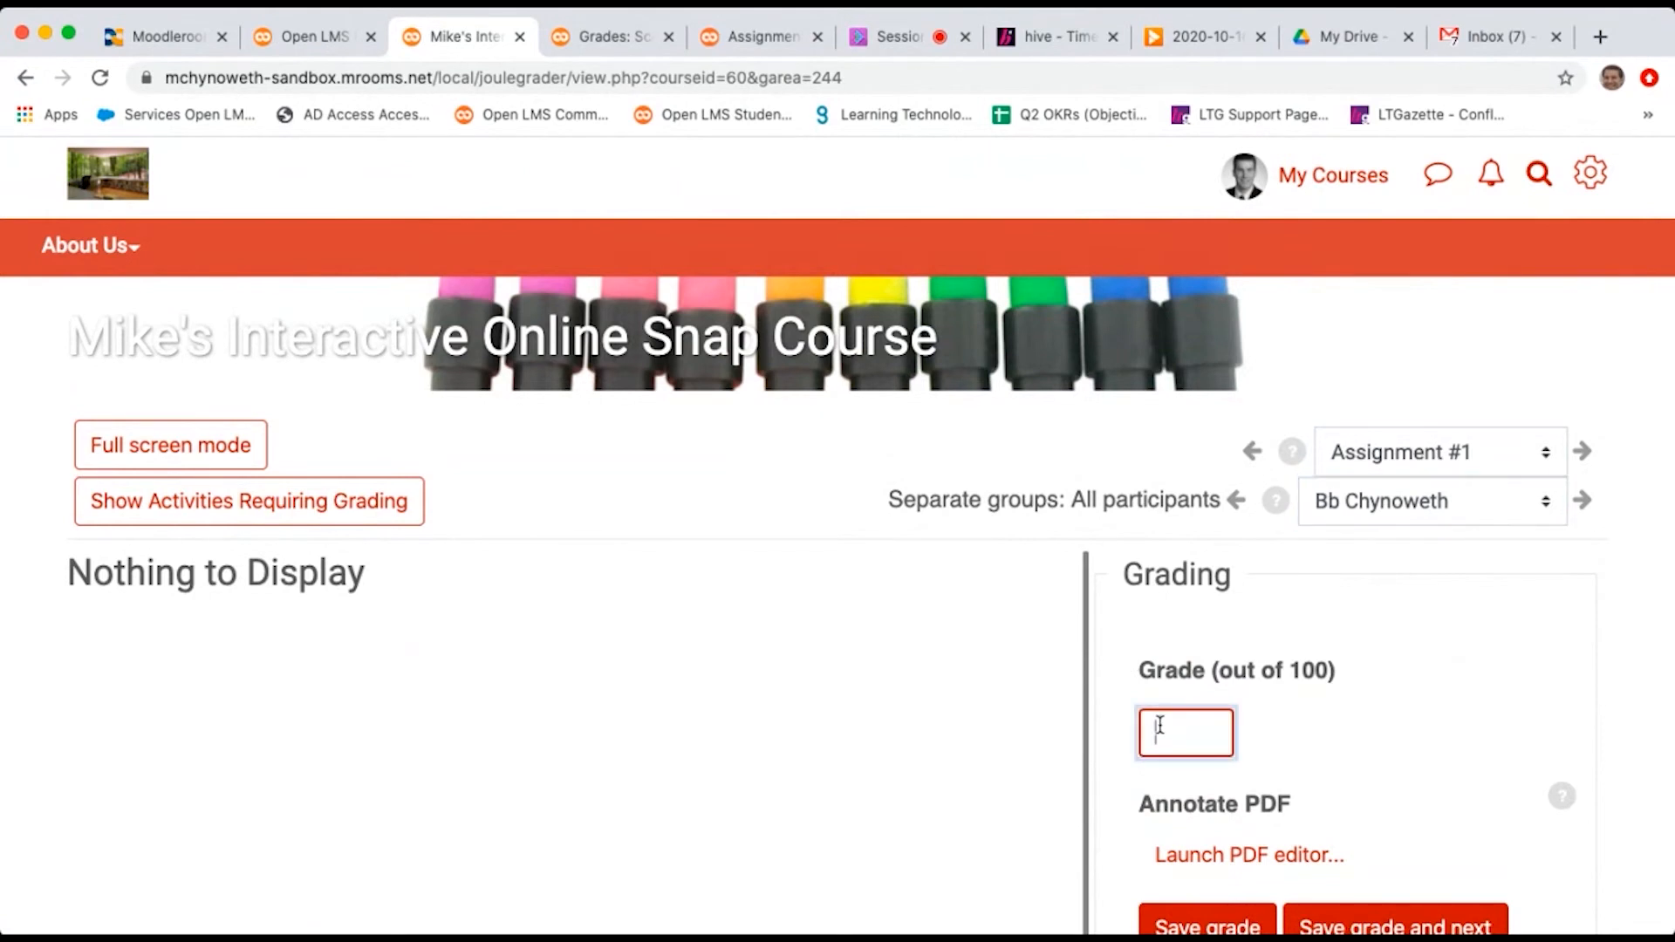
scroll(1160, 726, "down", 2)
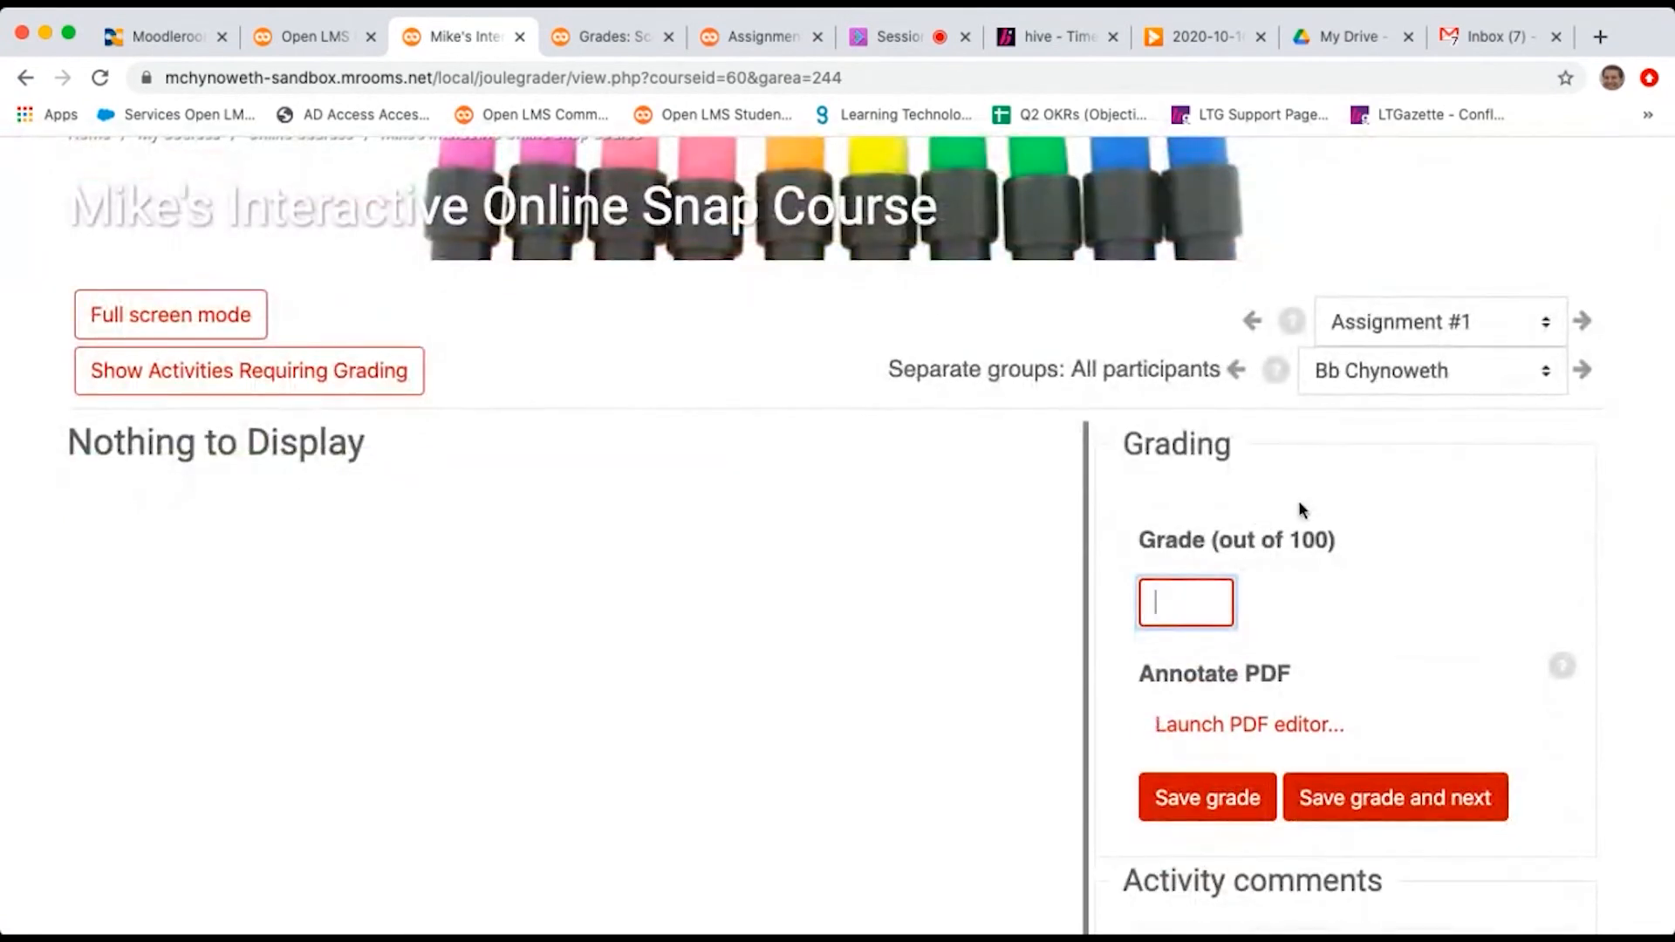
type("10")
Step: Add the activity comment "Great job!" for the student and save the comment
scroll(1245, 661, "down", 3)
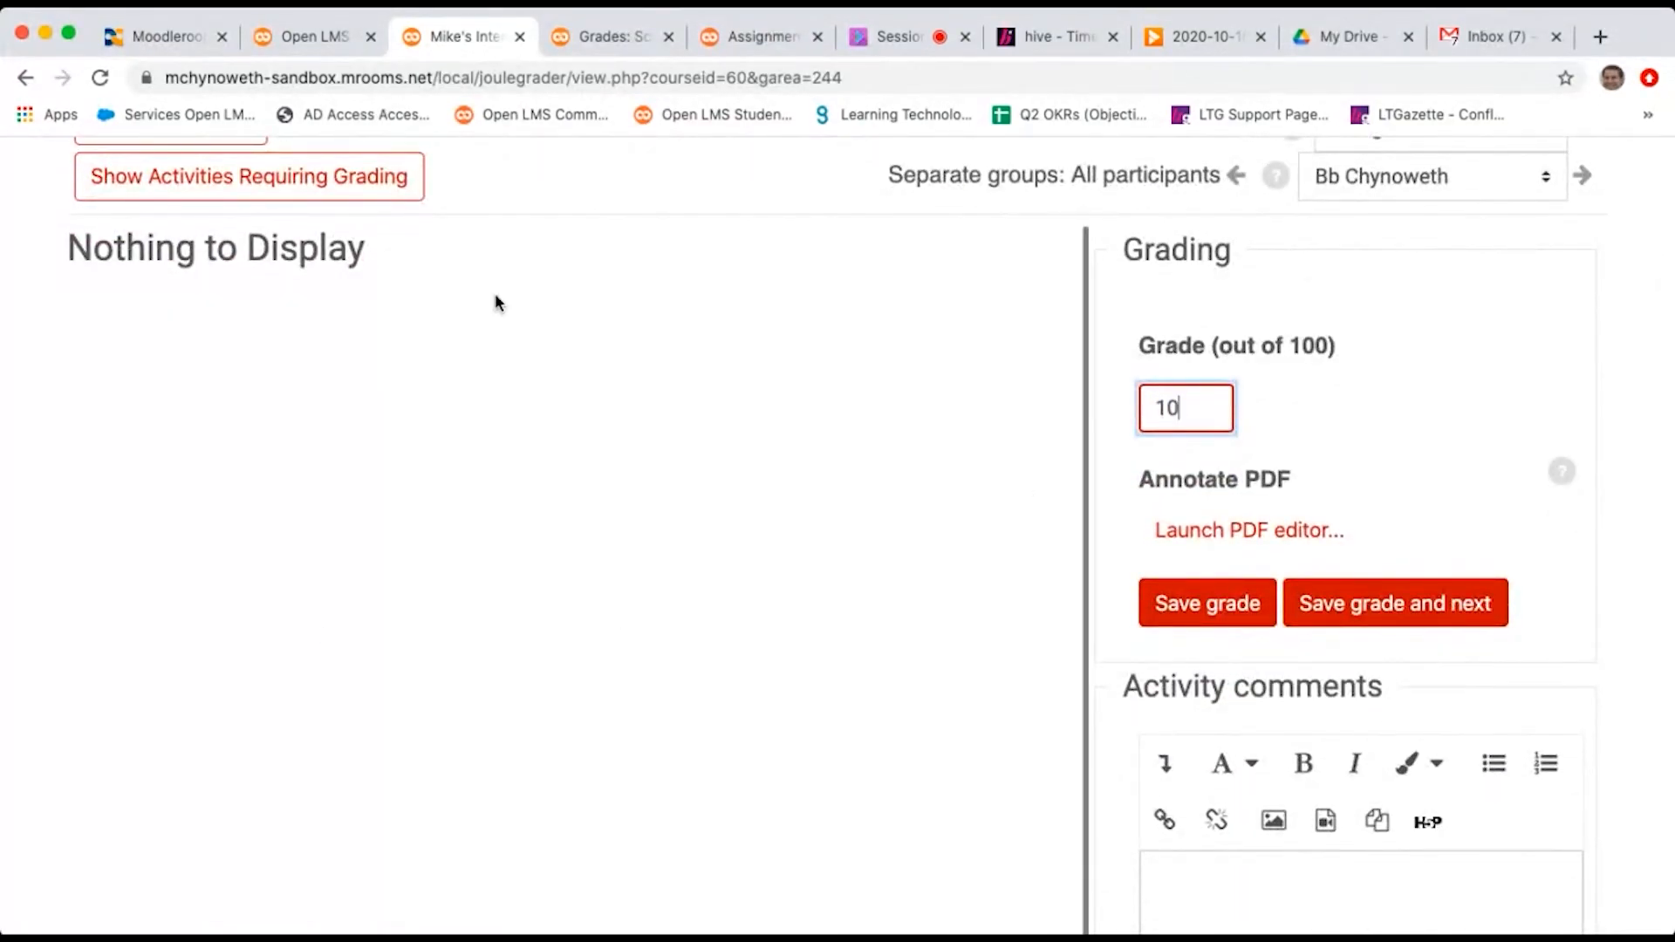
scroll(882, 474, "down", 2)
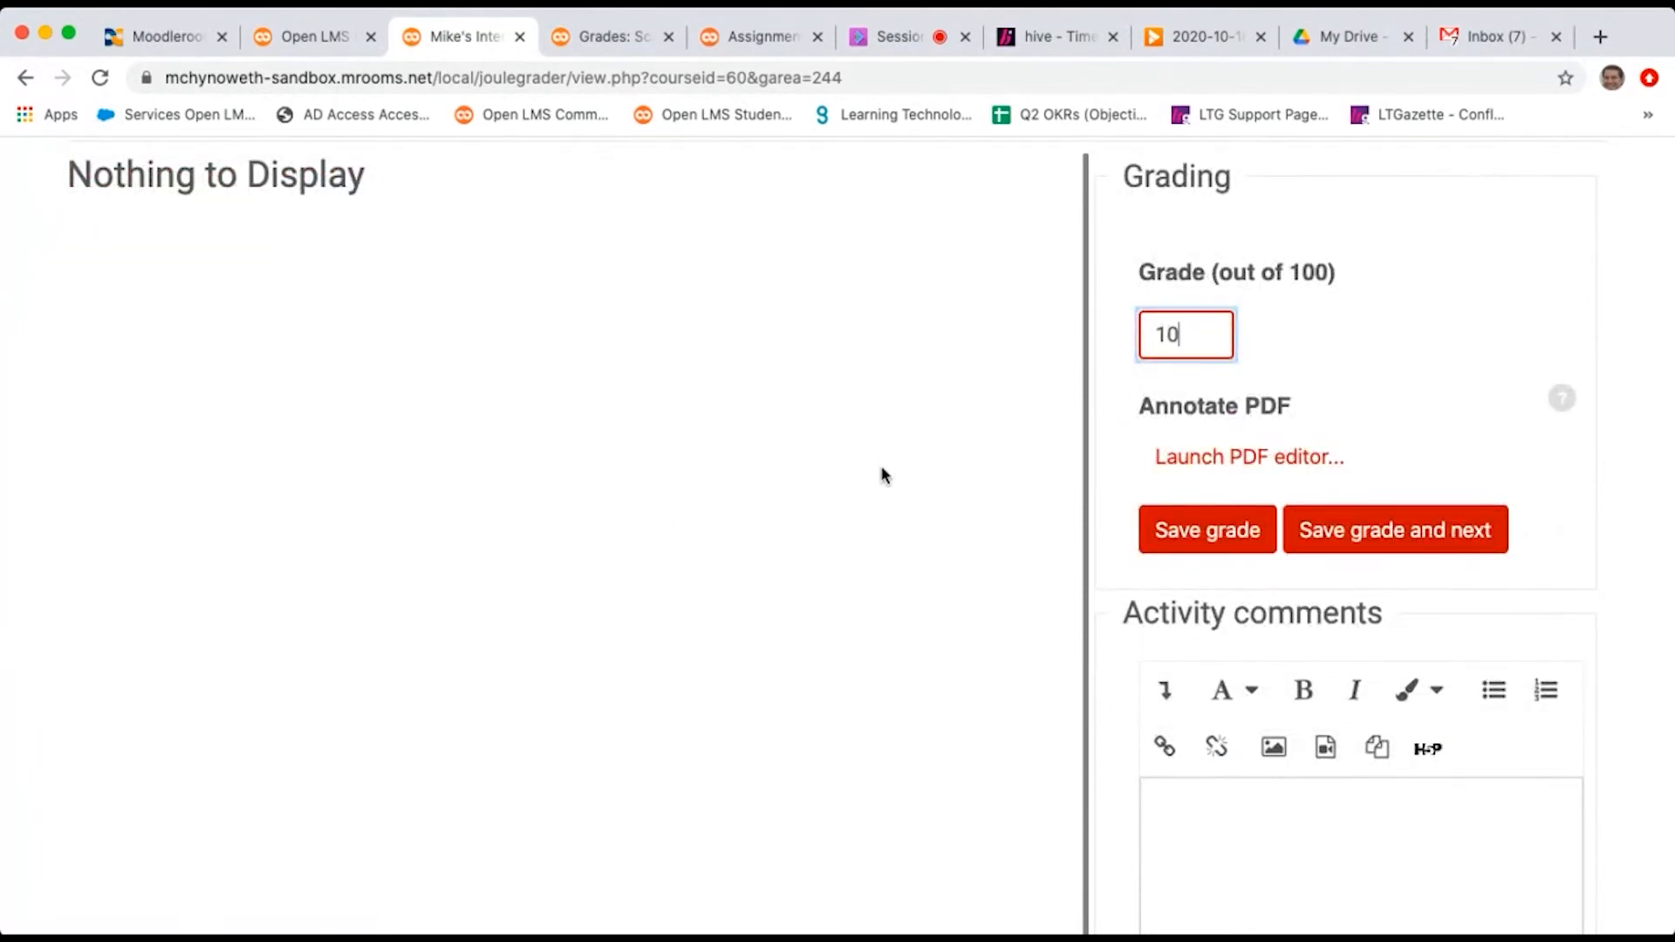
scroll(1265, 766, "down", 4)
left_click(1265, 766)
scroll(1265, 766, "down", 10)
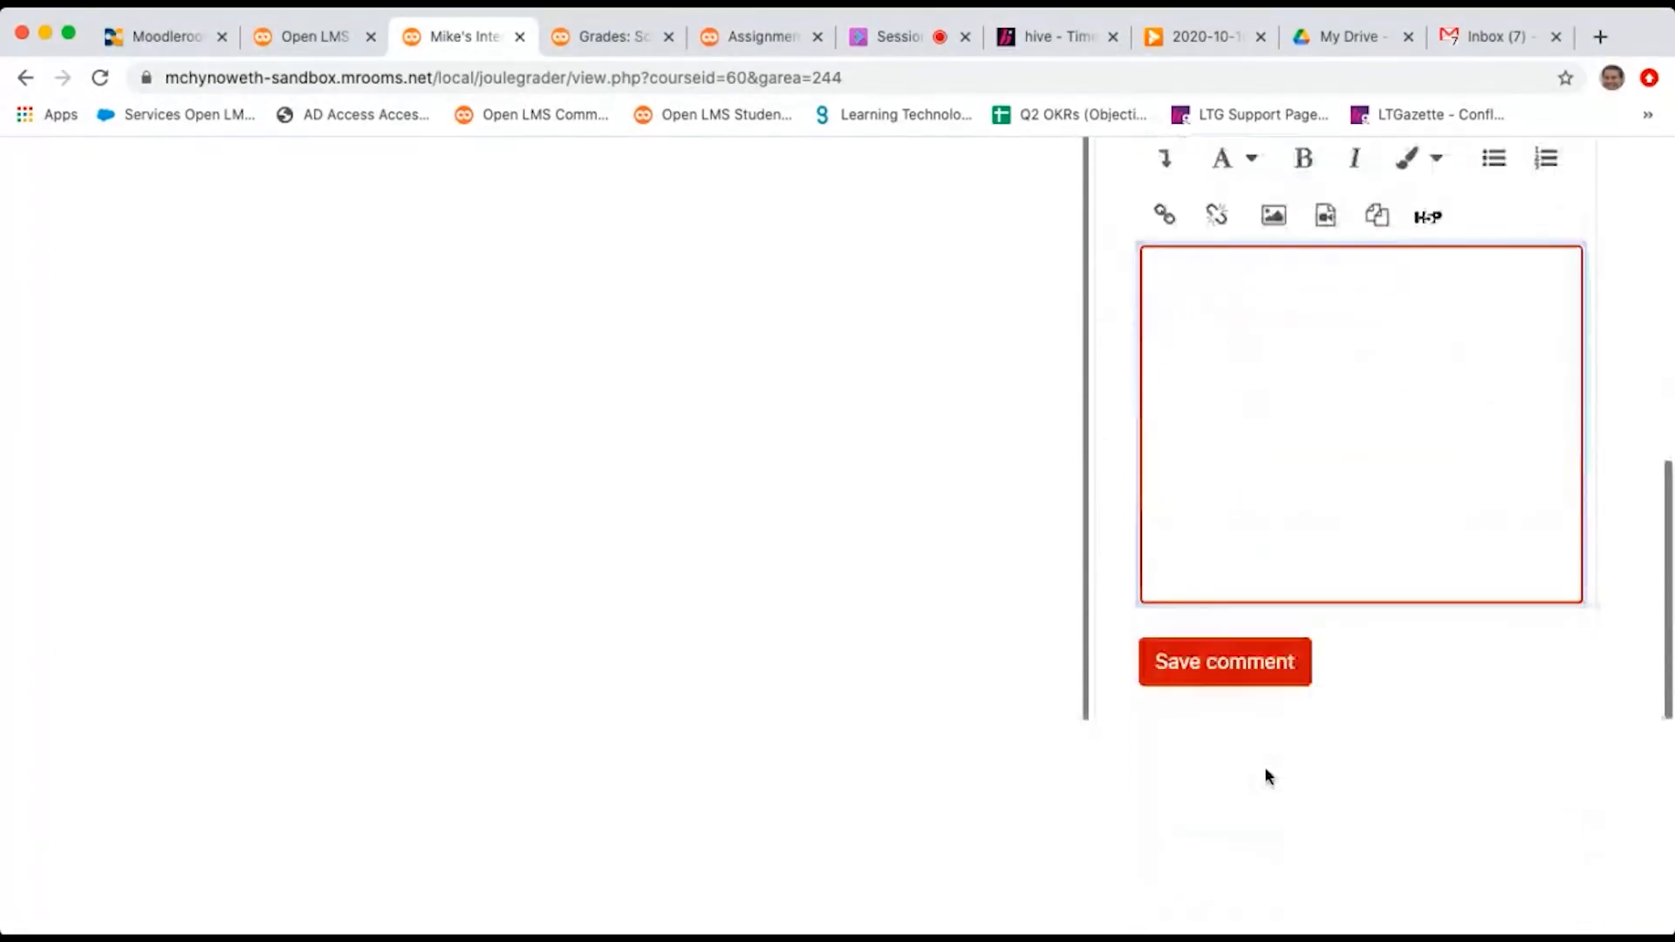
scroll(1267, 775, "up", 5)
type("Great job!")
scroll(1264, 766, "down", 5)
left_click(1255, 679)
Step: Save the student's grade, advance to the next student, and look over that student's grading and comment areas
scroll(1259, 611, "up", 6)
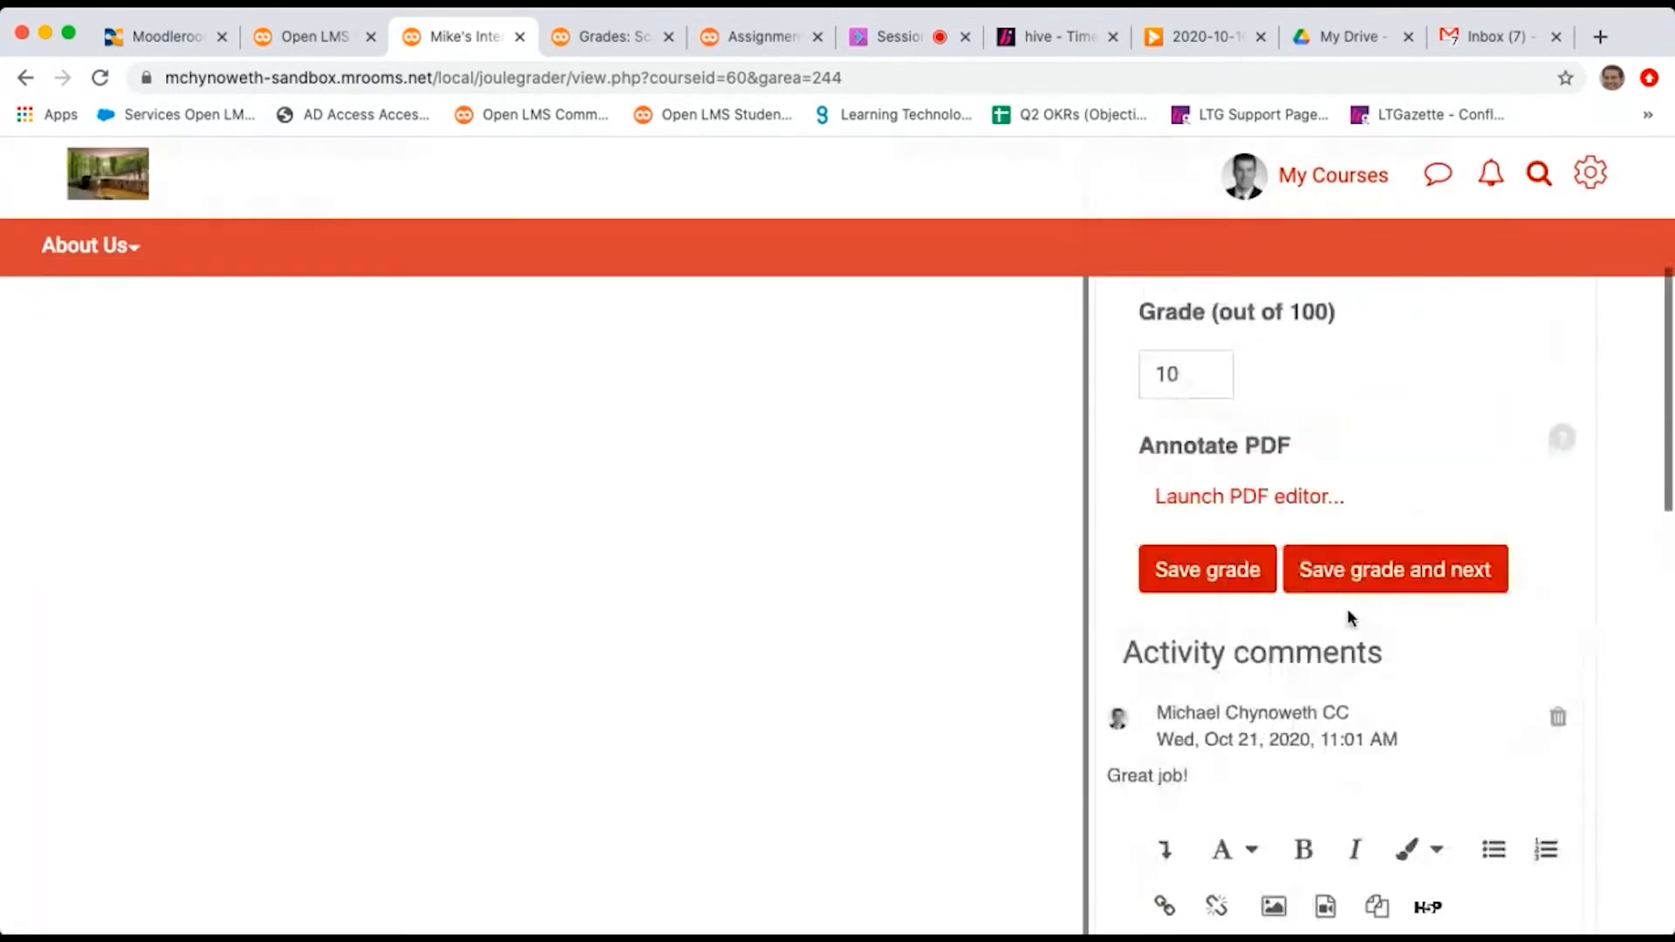
left_click(1403, 583)
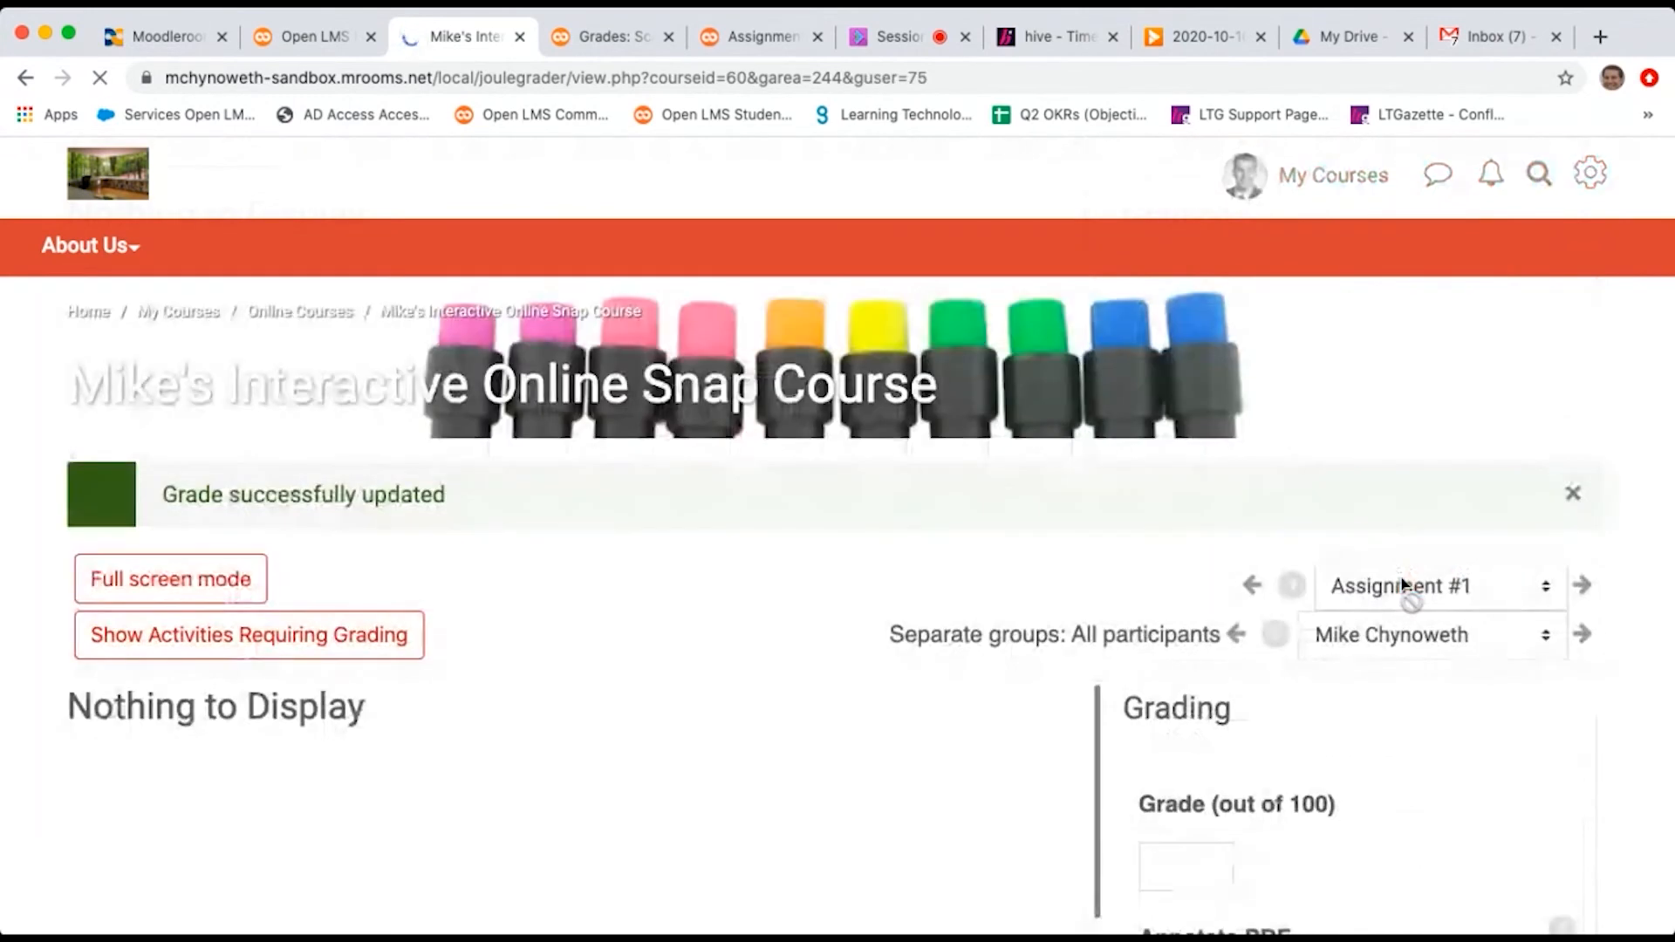
scroll(1423, 638, "down", 5)
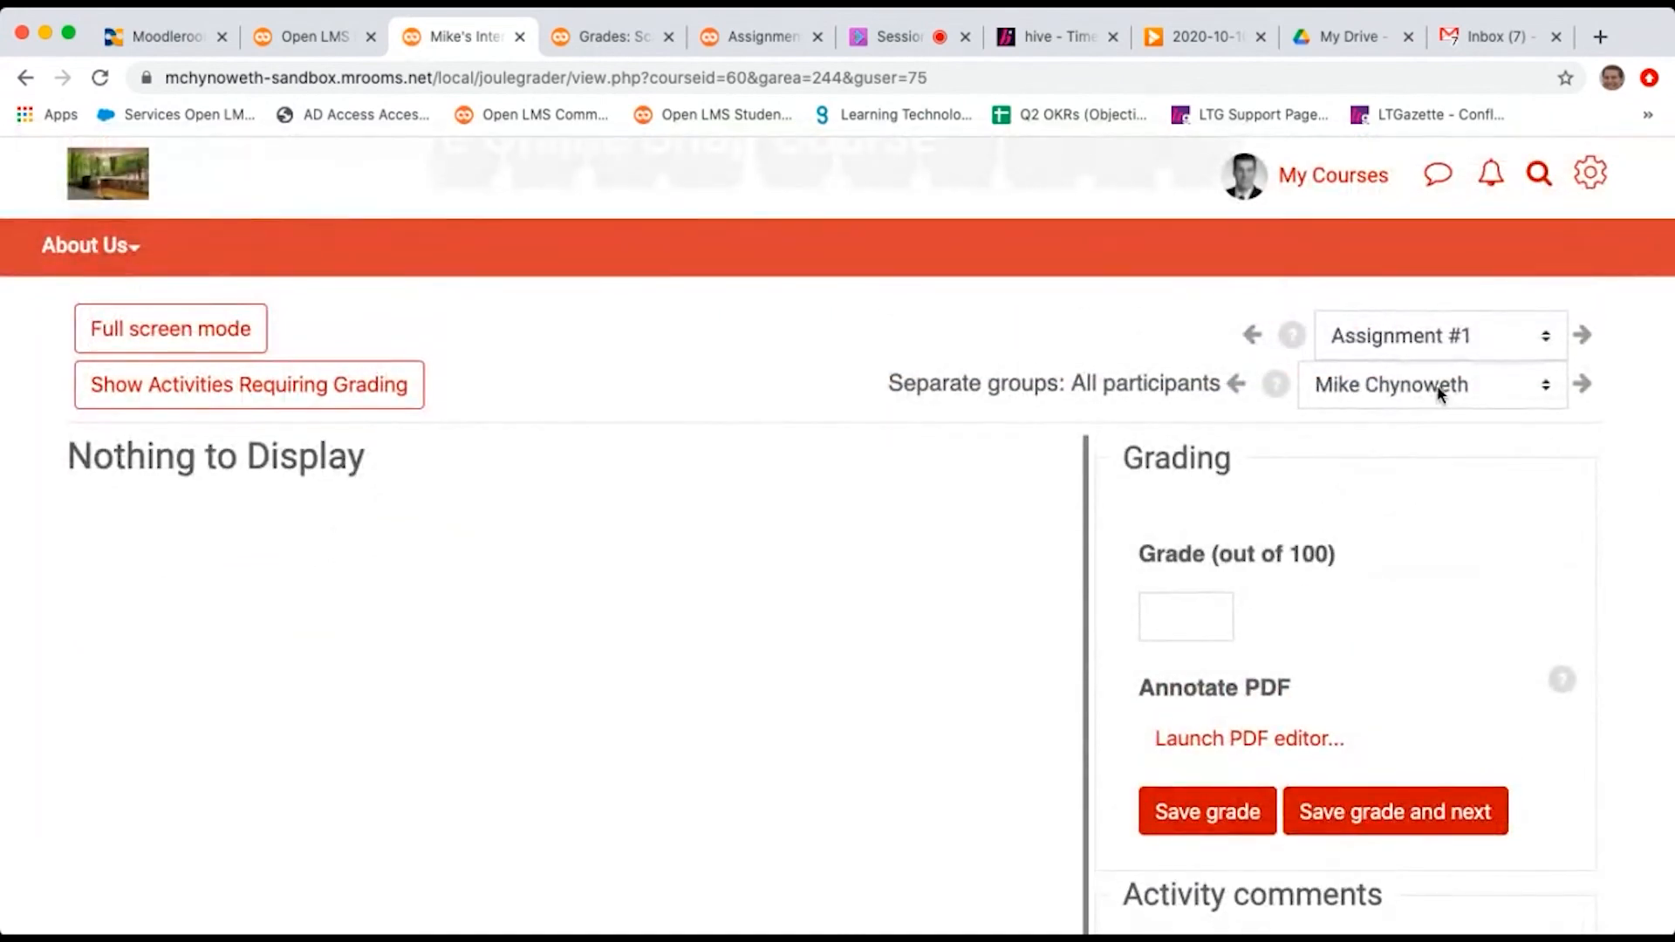
scroll(1440, 388, "down", 3)
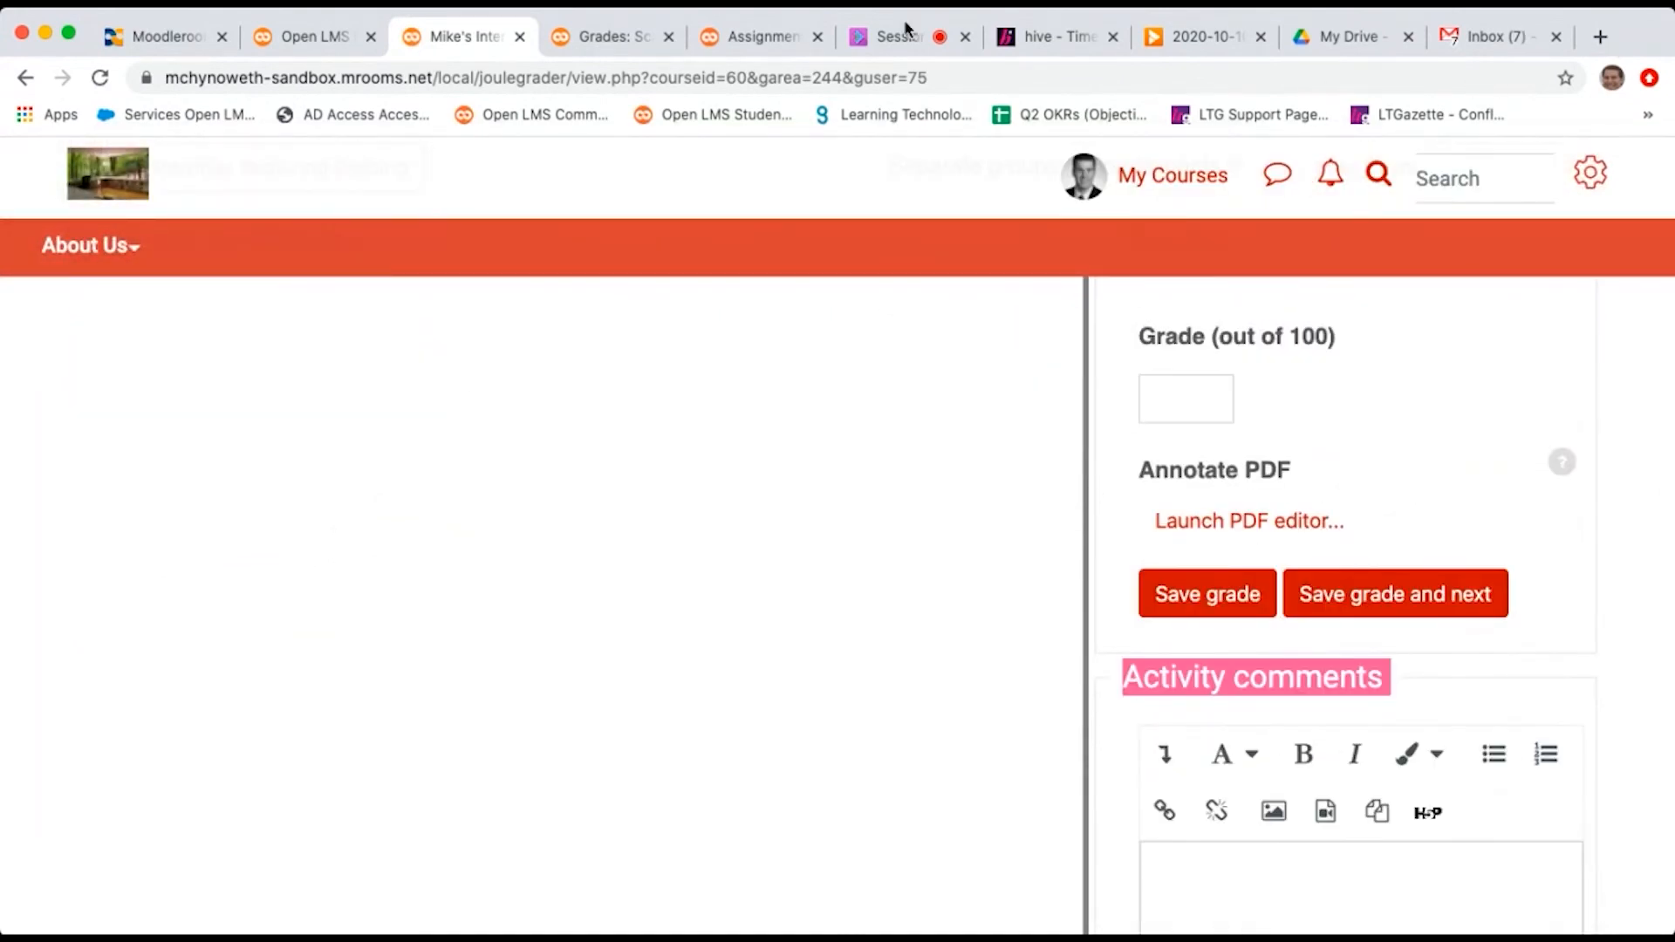
scroll(841, 397, "up", 5)
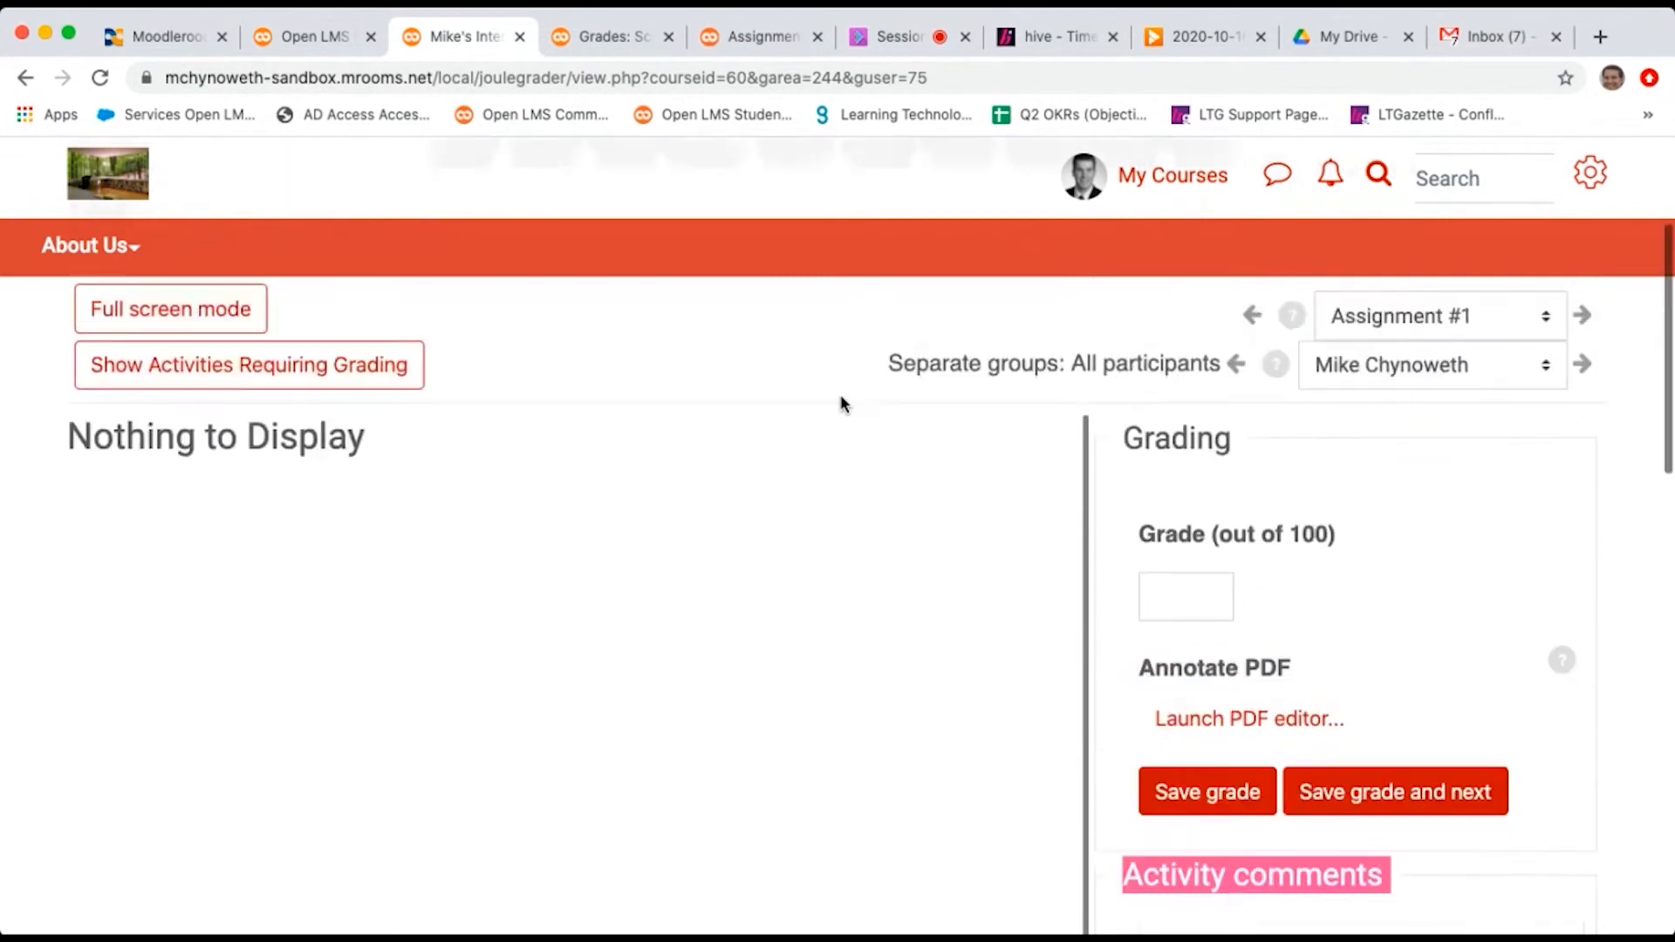